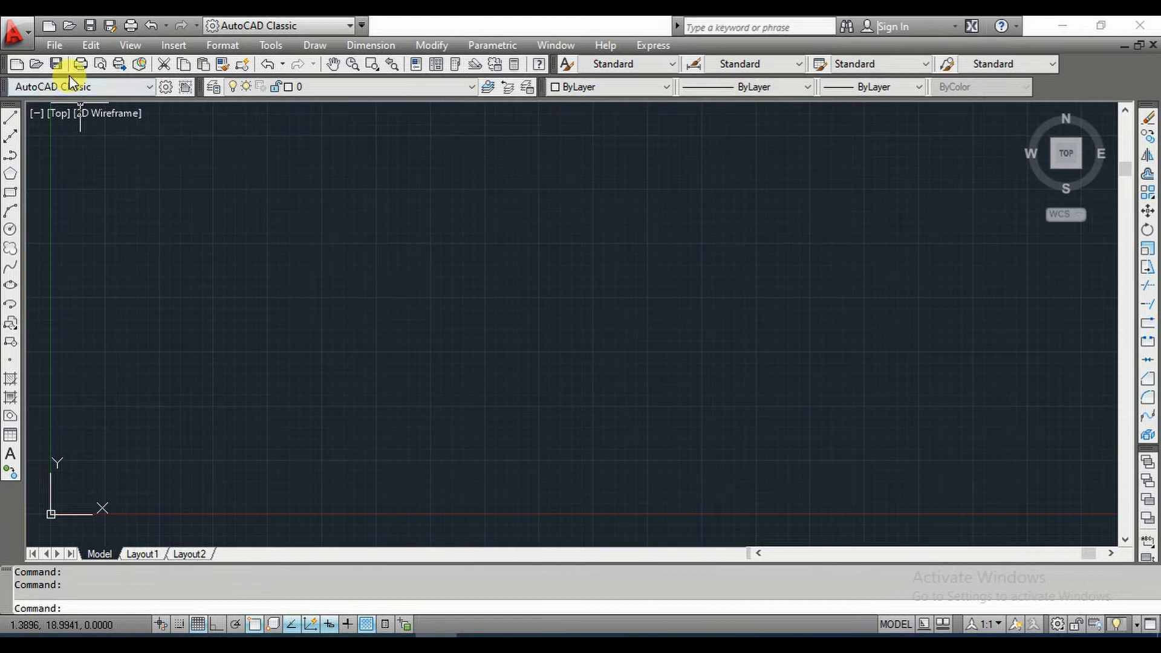
{"action": "left_click", "coordinate": [56, 48]}
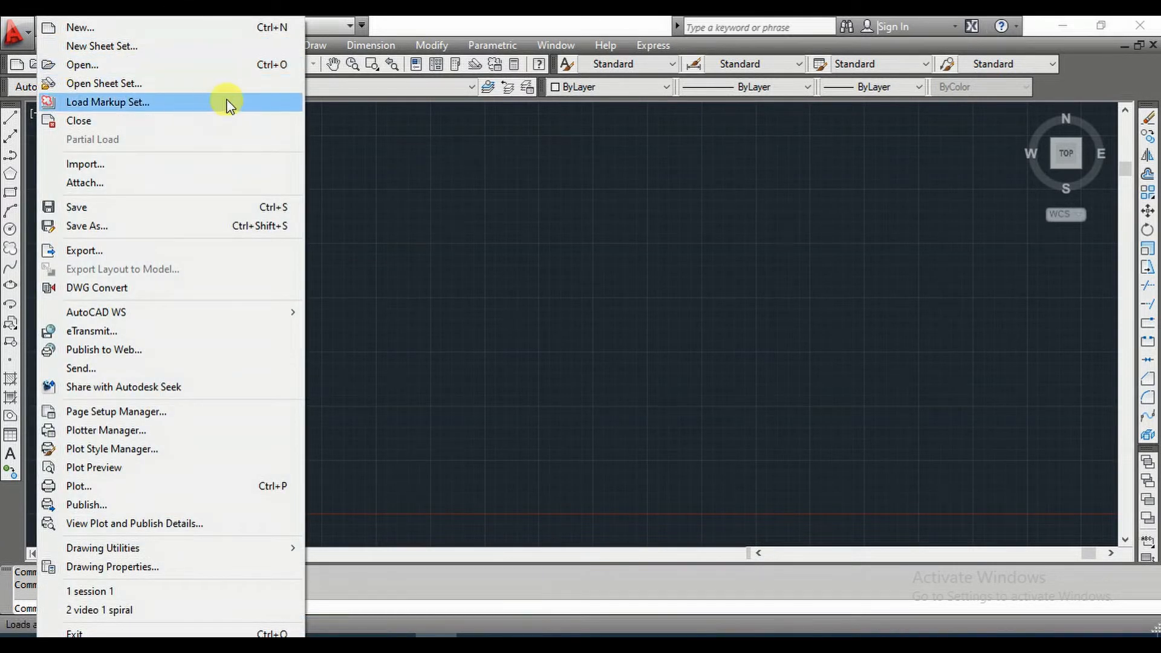
{"action": "key", "text": "Escape"}
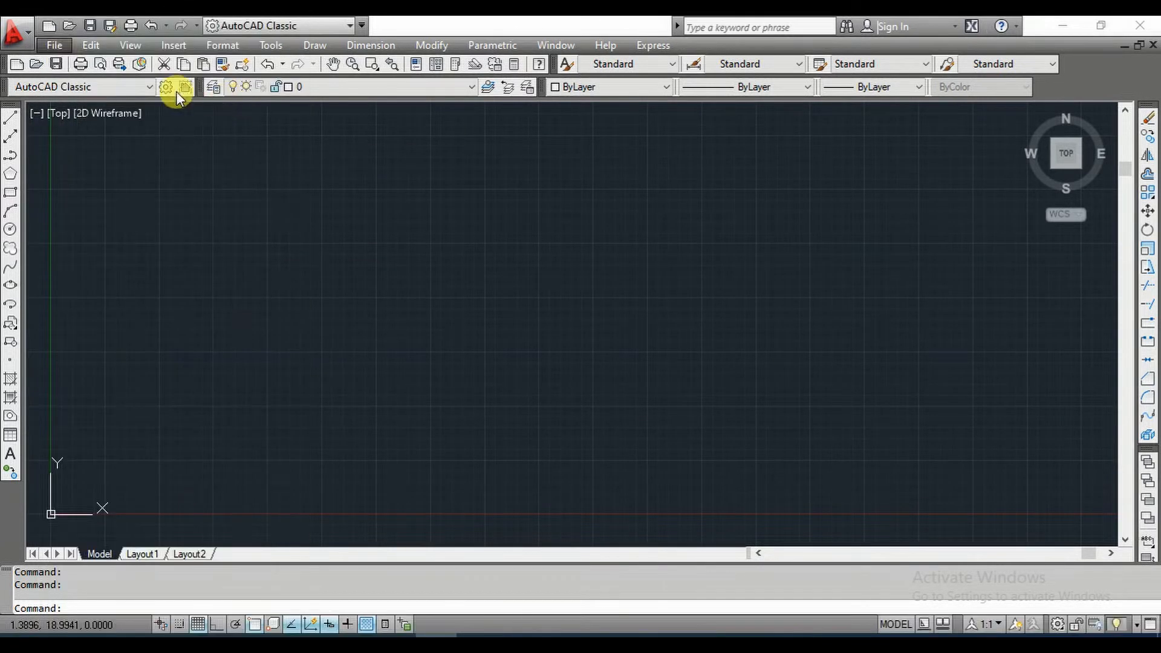
{"action": "left_click", "coordinate": [21, 31]}
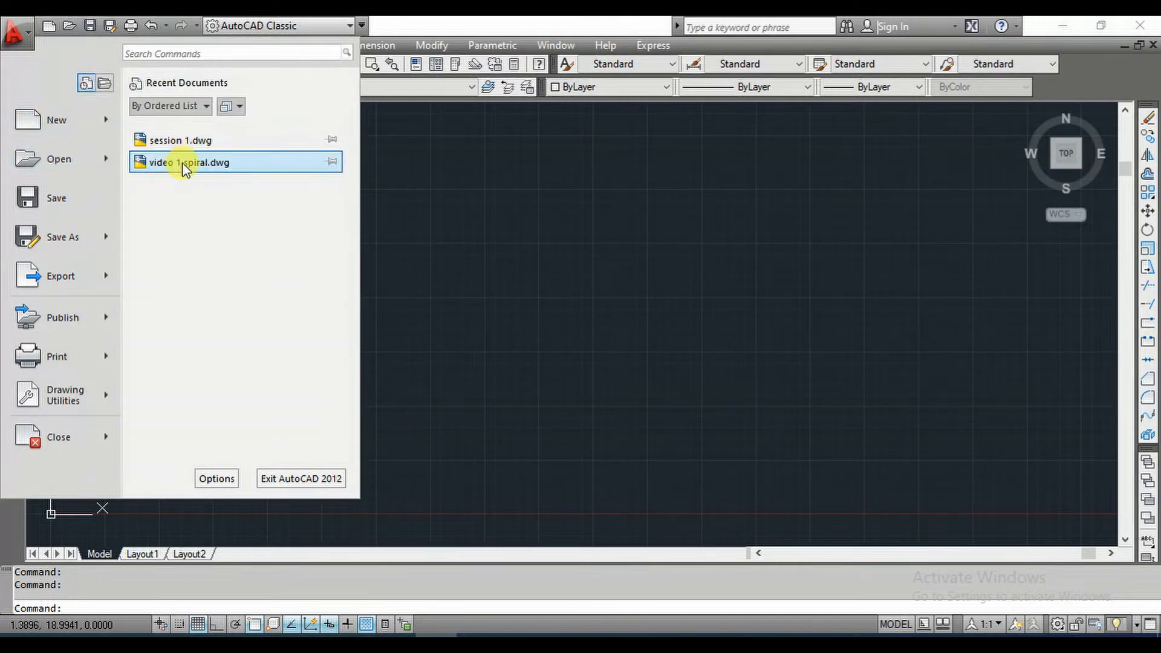
{"action": "key", "text": "Escape"}
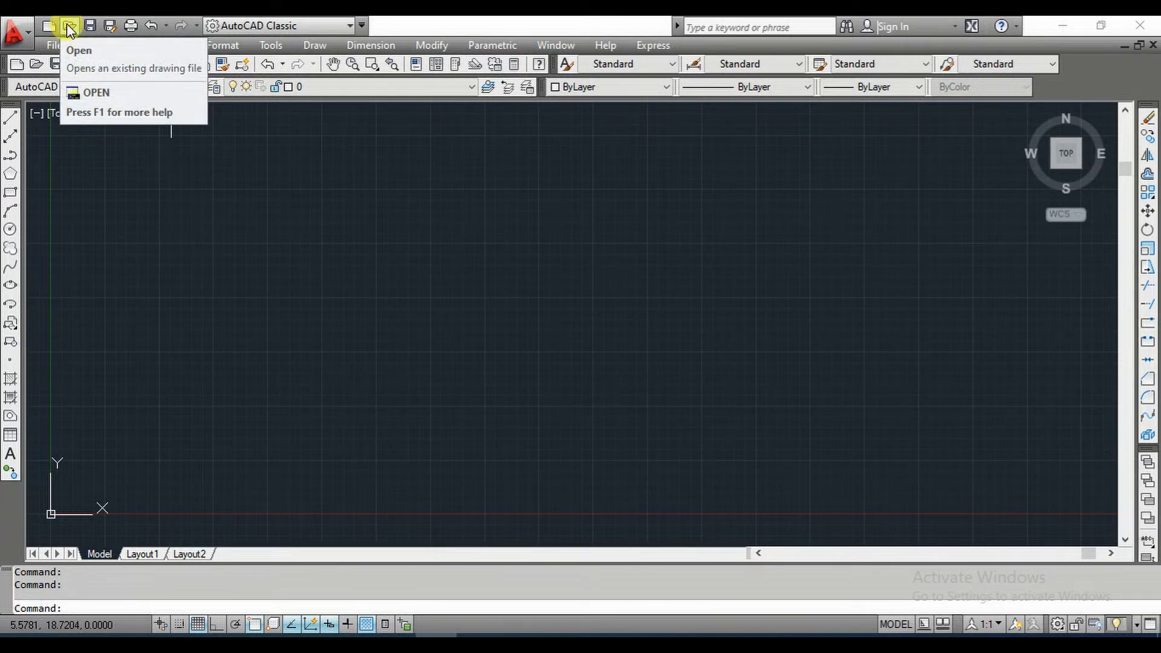
- Open the recent drawing session 1.dwg
{"action": "left_click", "coordinate": [16, 24]}
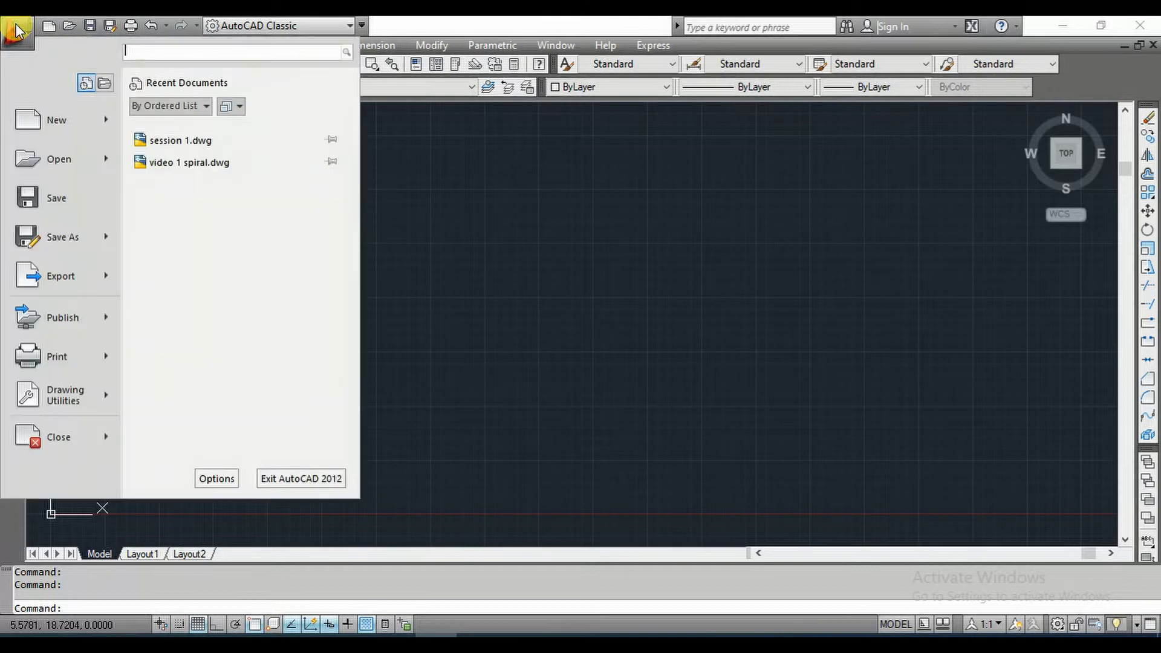
{"action": "left_click", "coordinate": [188, 141]}
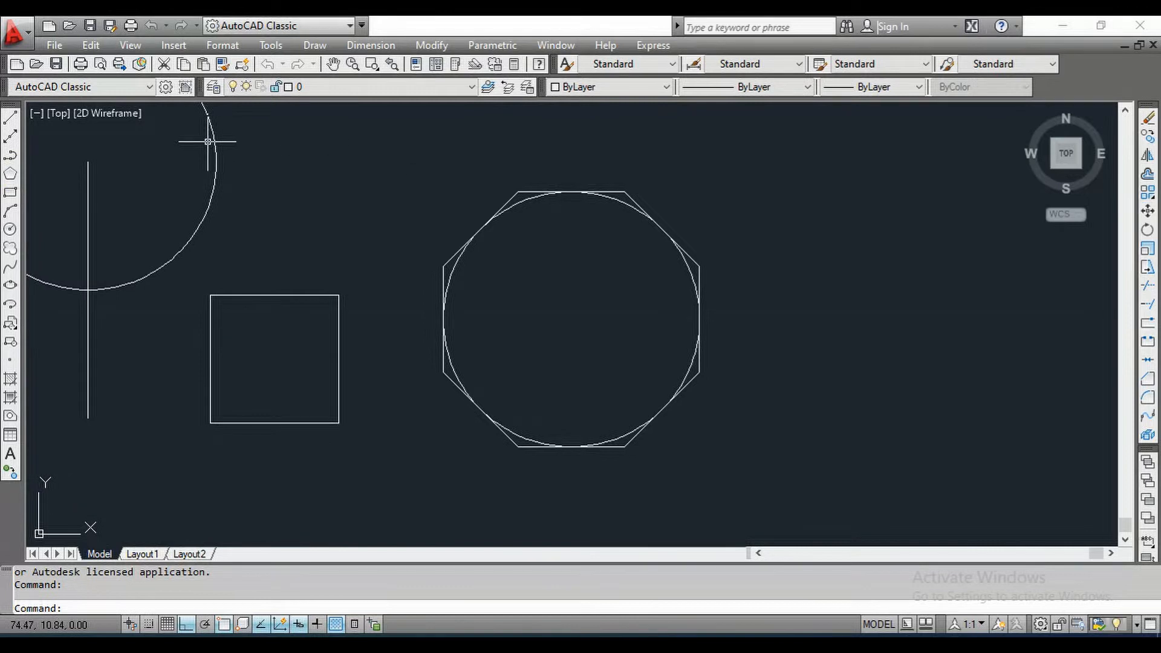
- Draw a freehand rectangle by two opposite corners in the empty space just right of the octagon
{"action": "left_click", "coordinate": [10, 193]}
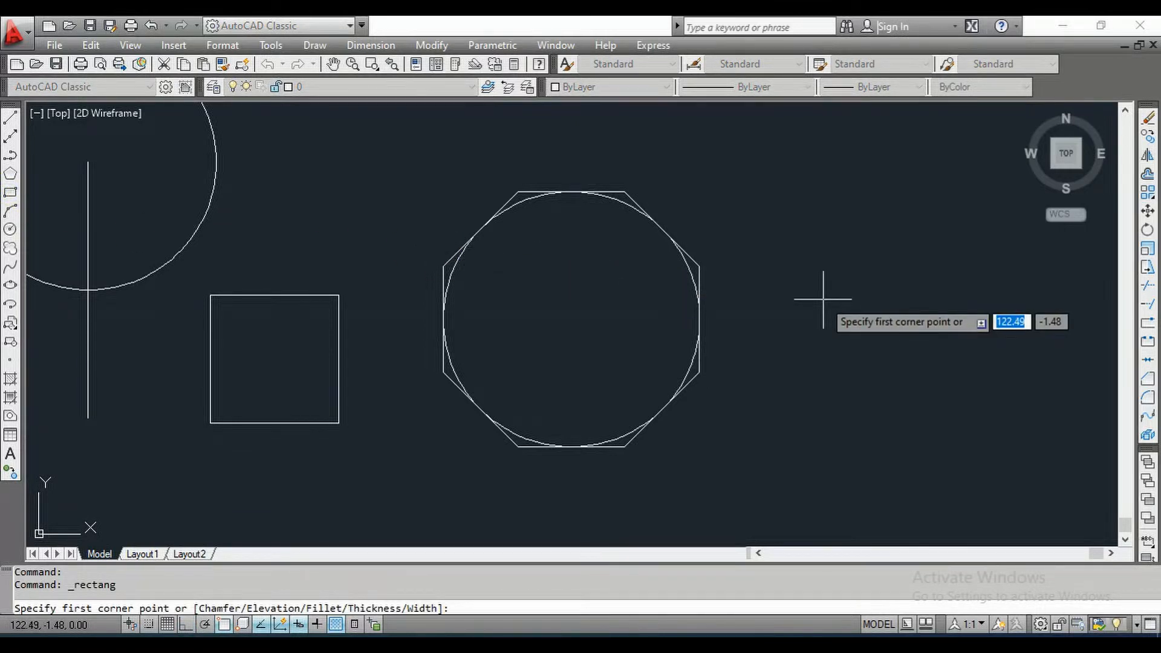
{"action": "left_click", "coordinate": [744, 249]}
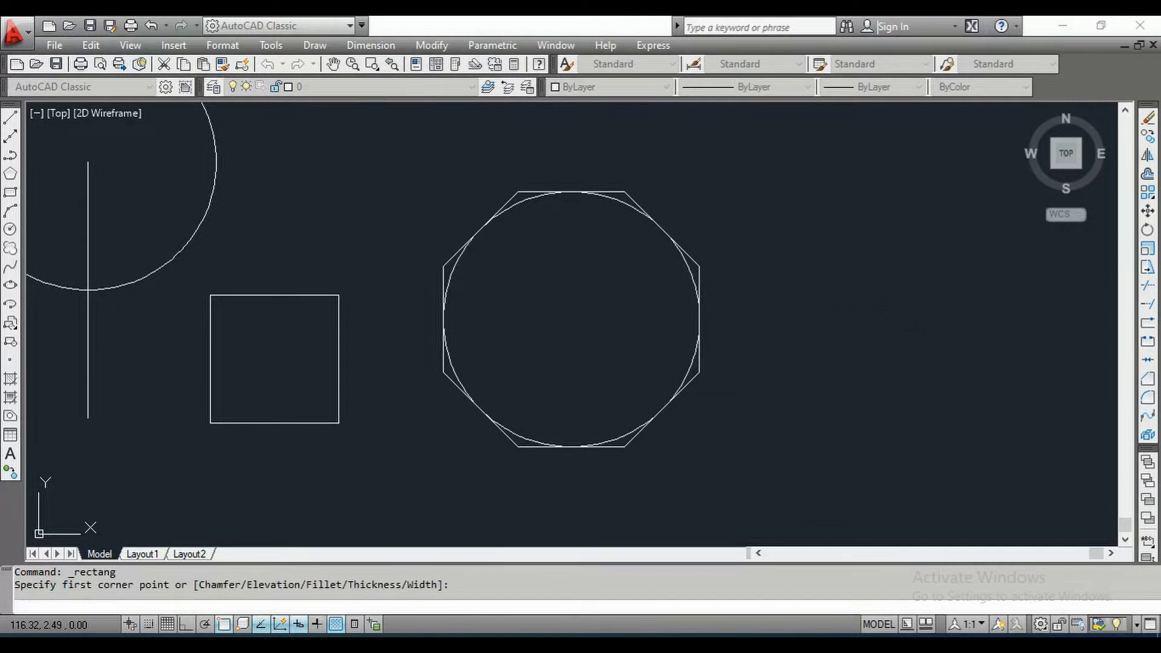
{"action": "left_click", "coordinate": [930, 386]}
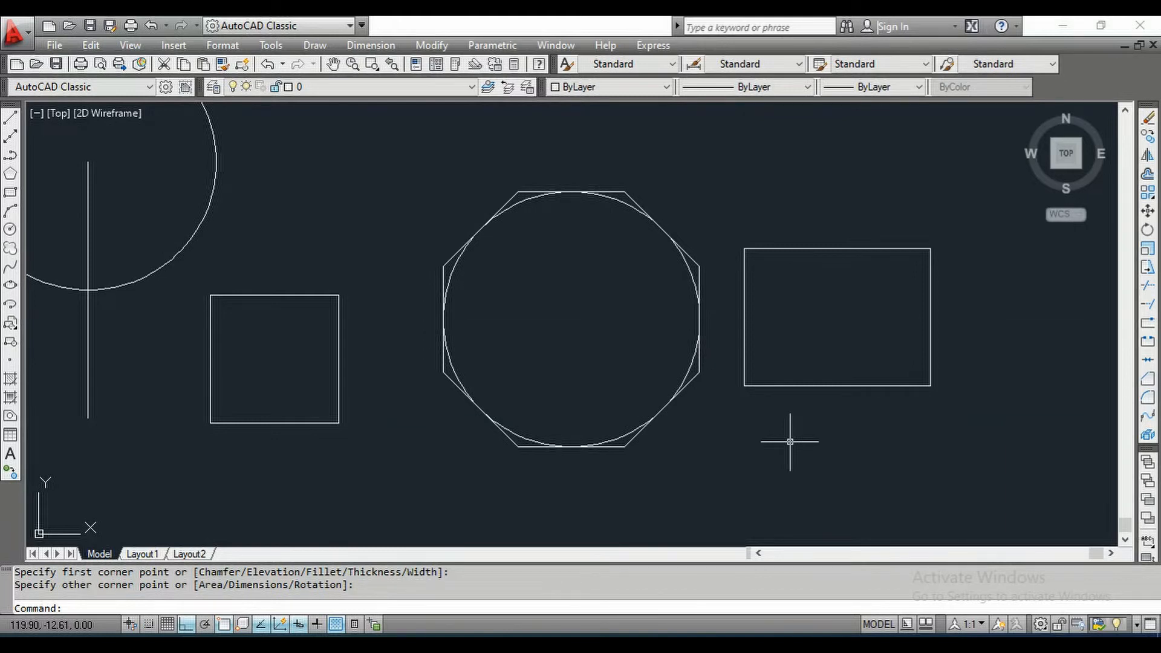
- Draw a rectangle with the Dimensions option, length 15 and width 20, in the empty area right of the freehand rectangle
{"action": "scroll", "coordinate": [423, 294], "scroll_direction": "down", "scroll_amount": 5}
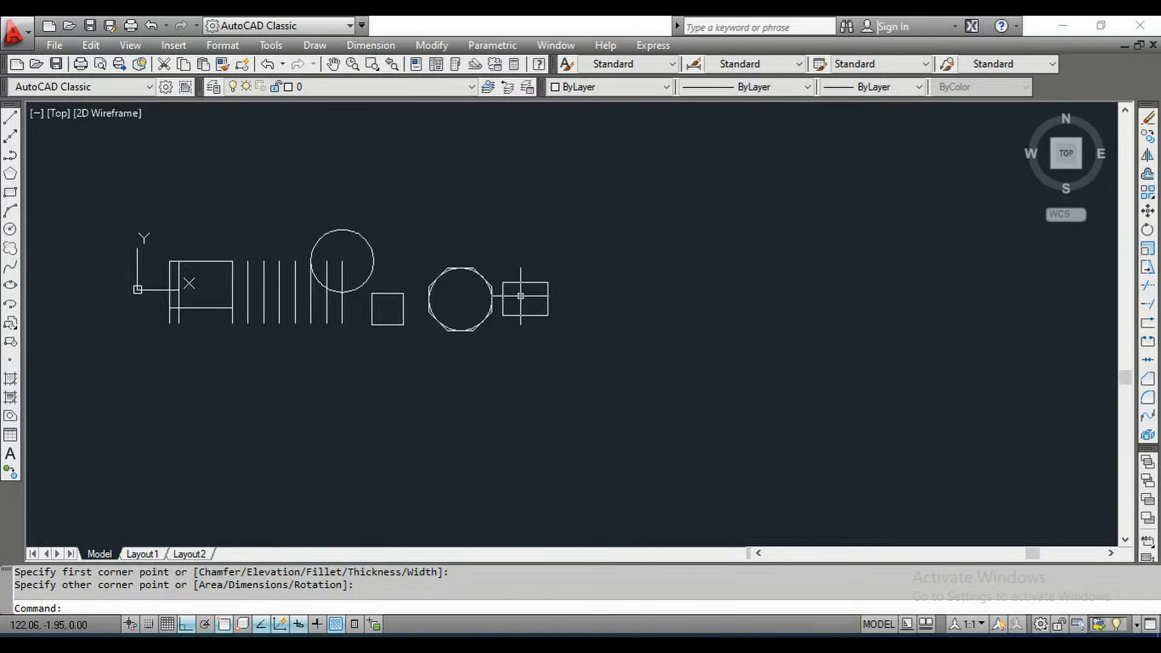
{"action": "middle_click_drag", "start_coordinate": [540, 247], "coordinate": [384, 332]}
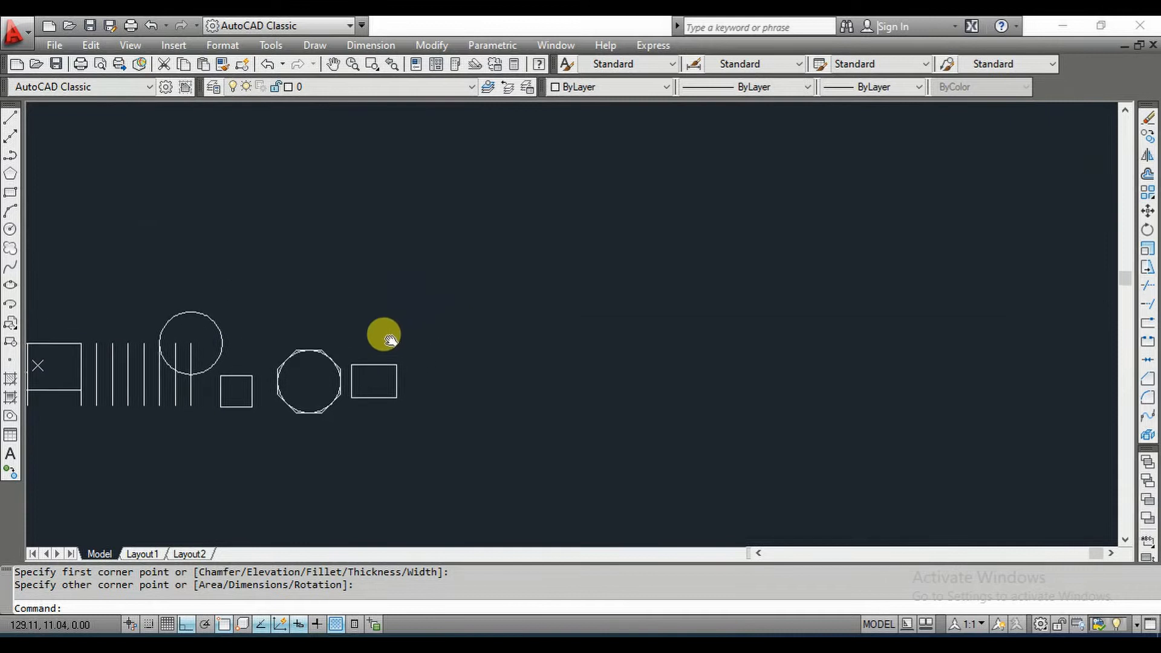
{"action": "left_click", "coordinate": [9, 194]}
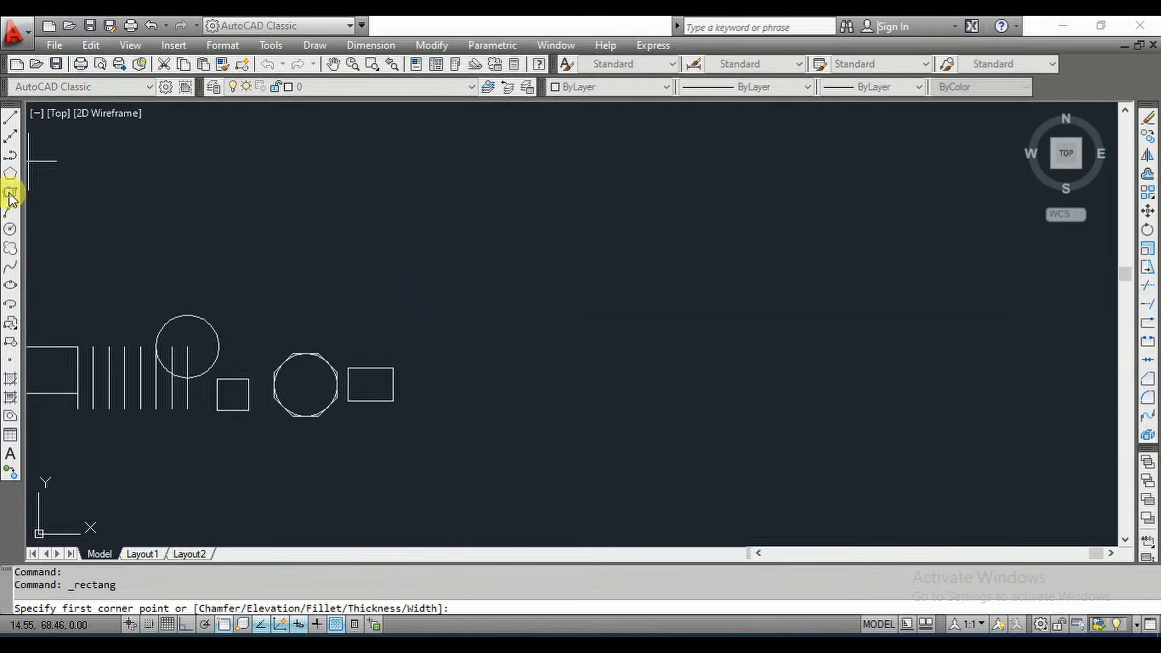
{"action": "left_click", "coordinate": [538, 279]}
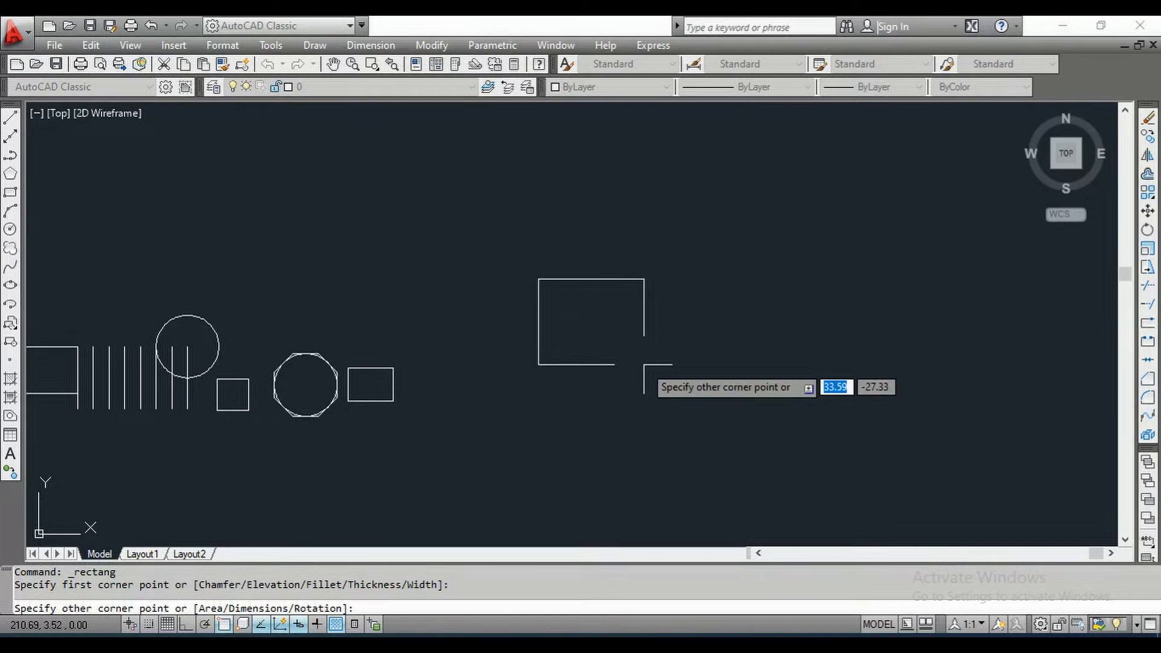
{"action": "type", "text": "d"}
{"action": "key", "text": "Return"}
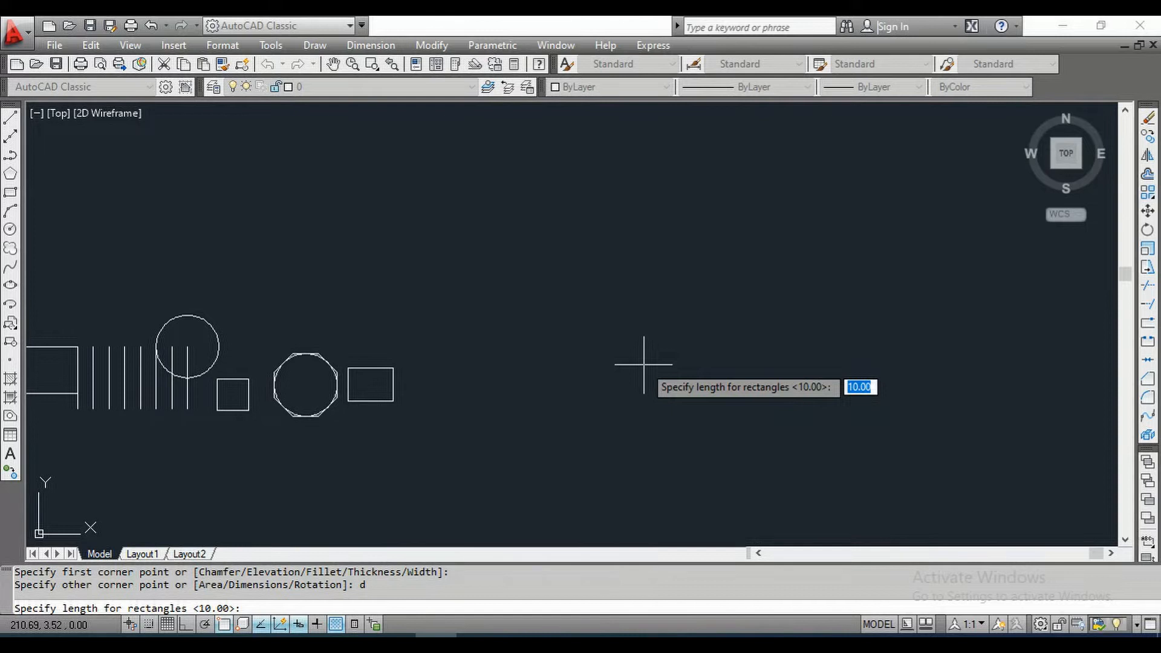
{"action": "type", "text": "15"}
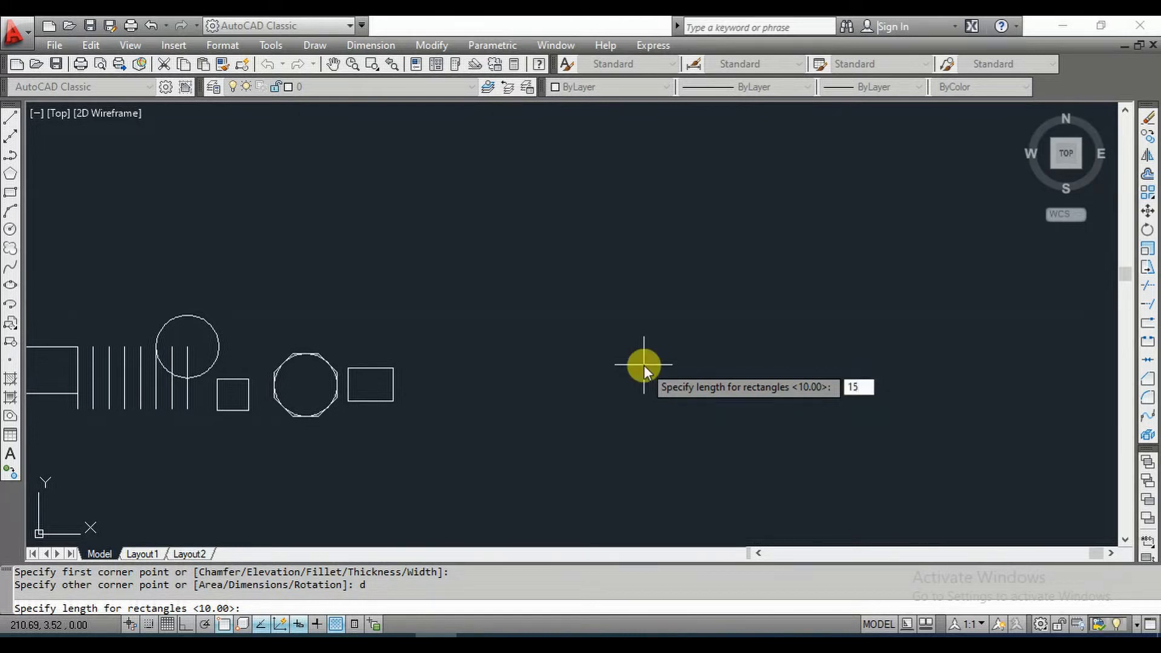
{"action": "key", "text": "Return"}
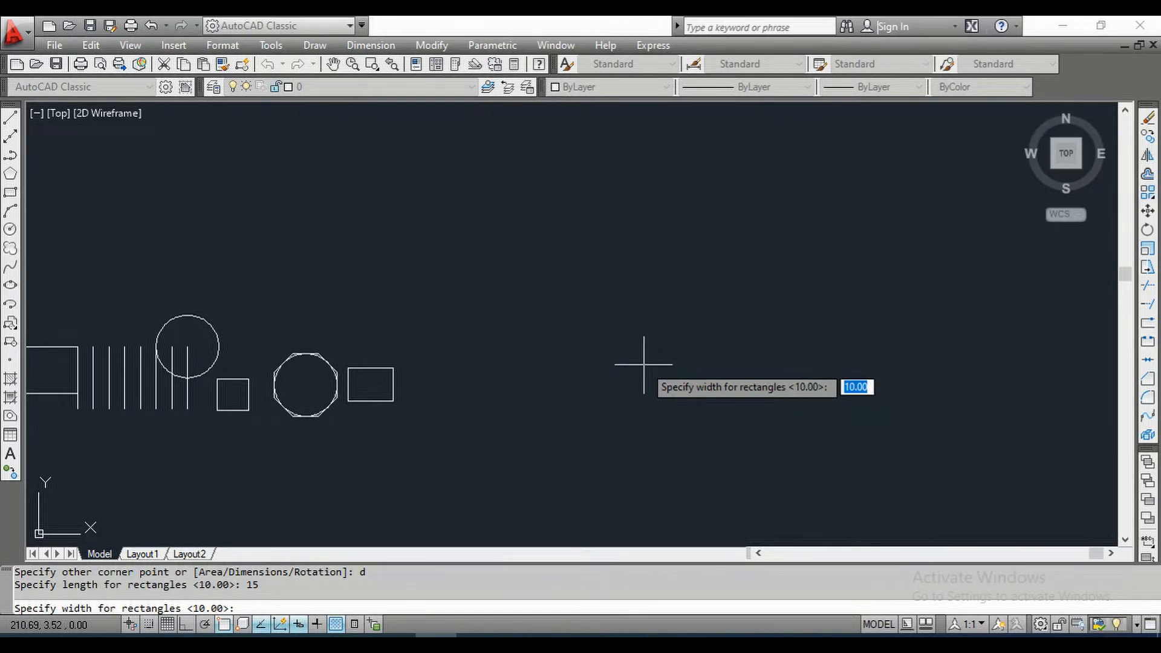
{"action": "type", "text": "20"}
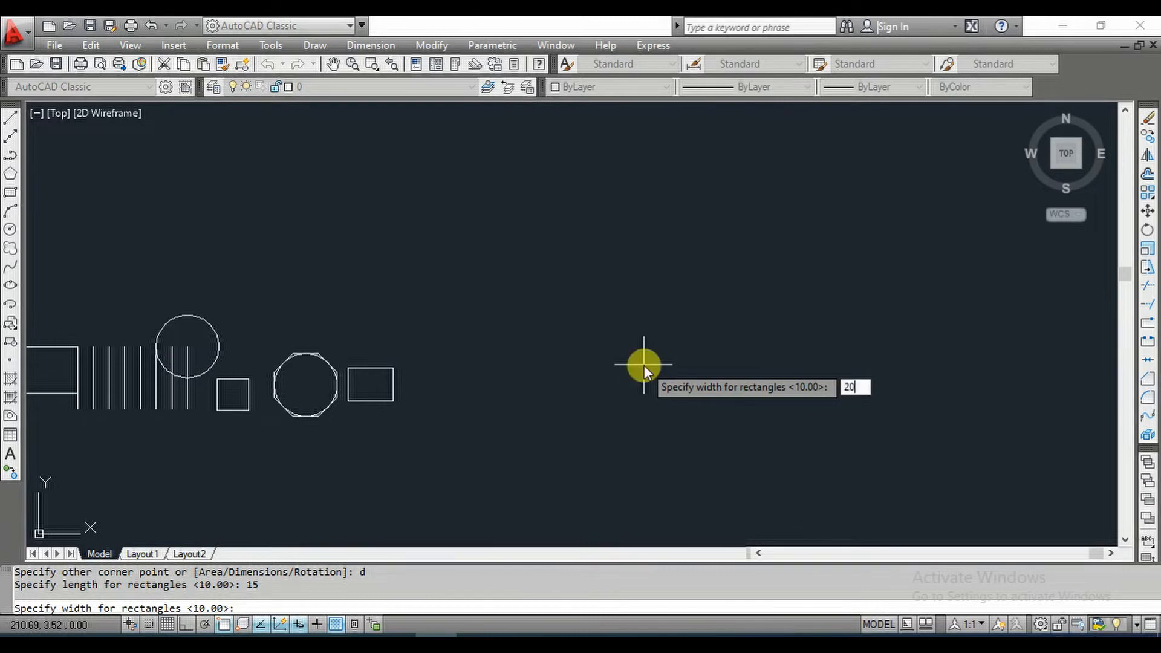
{"action": "key", "text": "Return"}
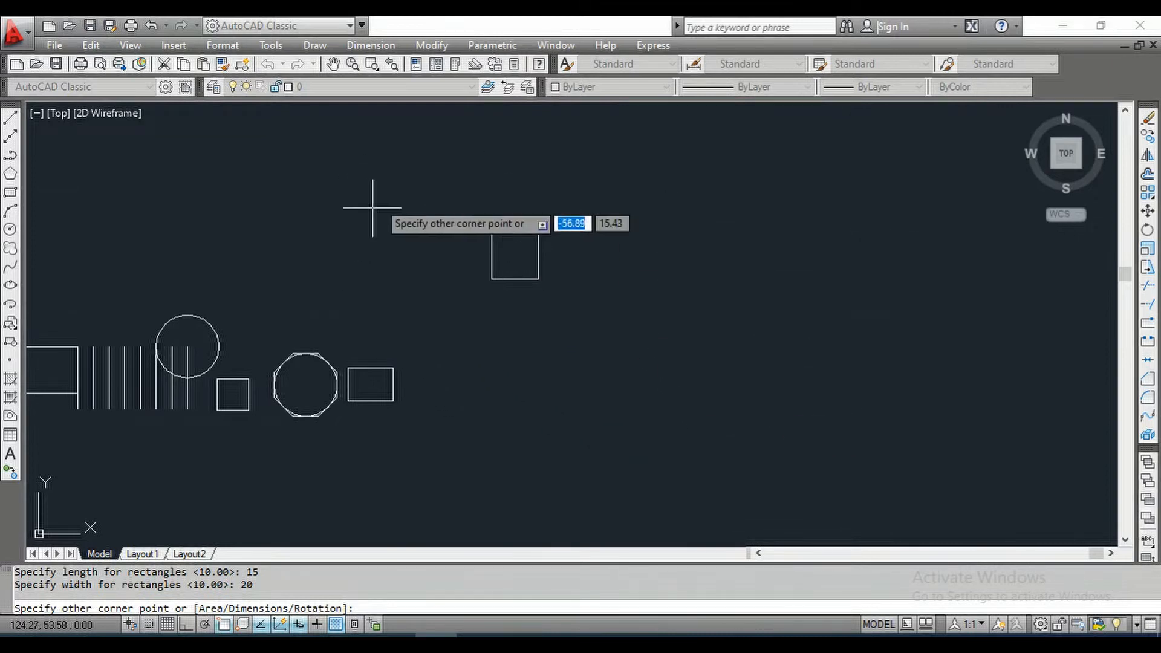
{"action": "left_click", "coordinate": [670, 407]}
- Draw a rectangle with the Area option to the right of the 15 by 20 one, using area 200 and a width of 20
{"action": "scroll", "coordinate": [563, 301], "scroll_direction": "up", "scroll_amount": 5}
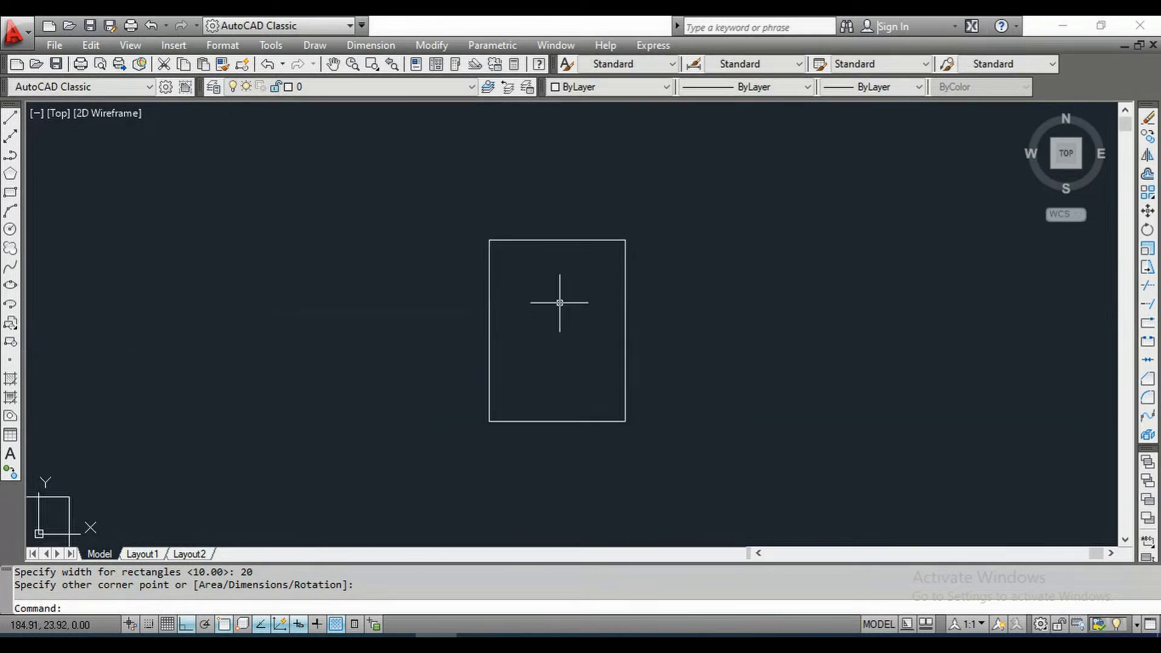
{"action": "scroll", "coordinate": [599, 329], "scroll_direction": "up", "scroll_amount": 2}
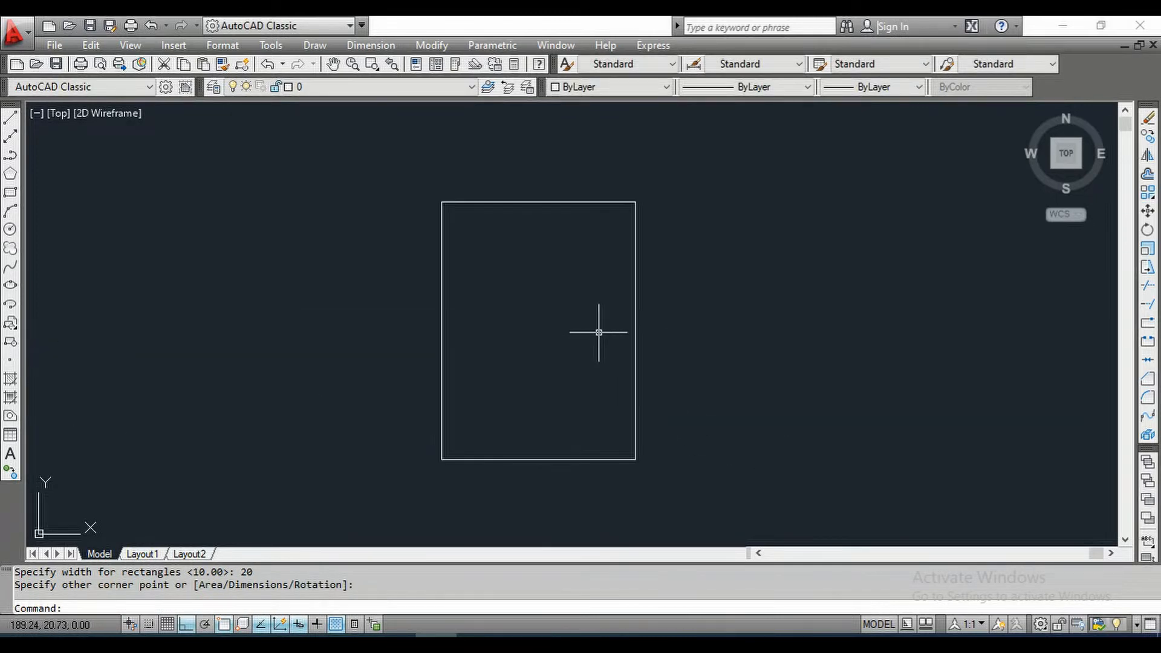
{"action": "scroll", "coordinate": [560, 309], "scroll_direction": "down", "scroll_amount": 5}
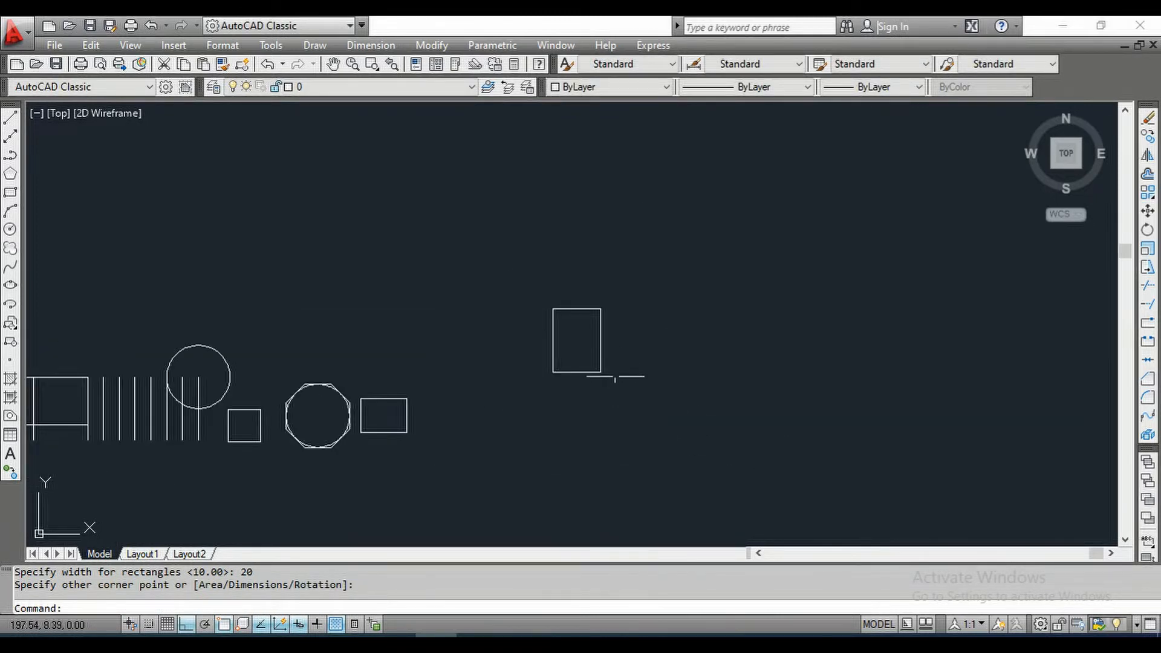
{"action": "left_click", "coordinate": [9, 194]}
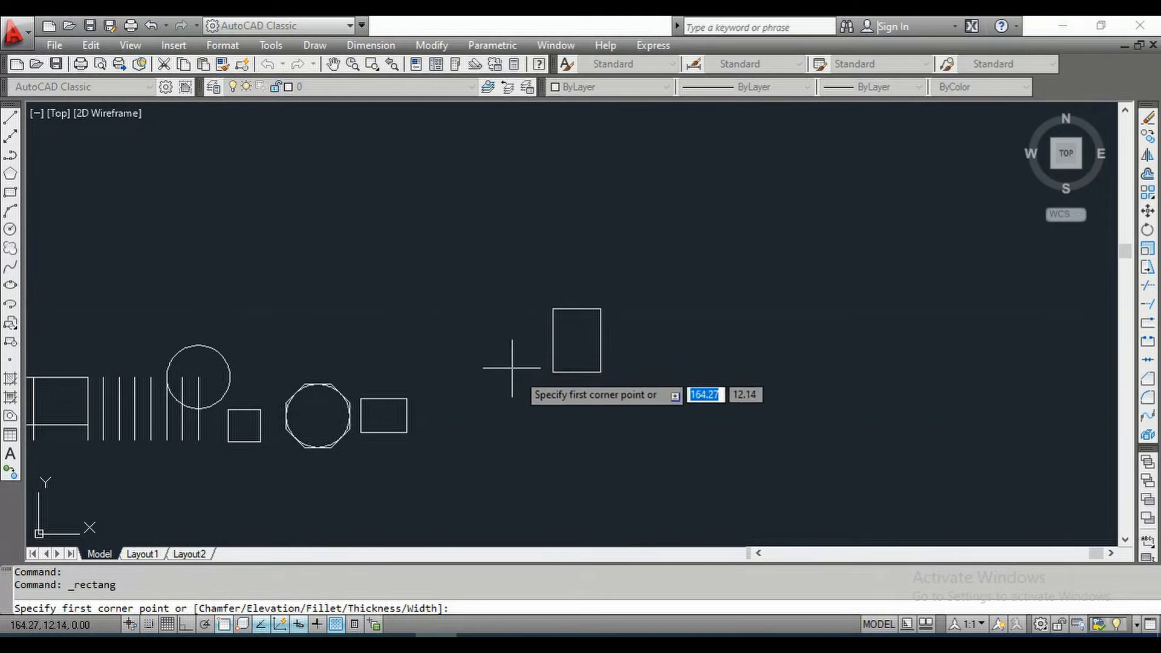
{"action": "left_click", "coordinate": [724, 276]}
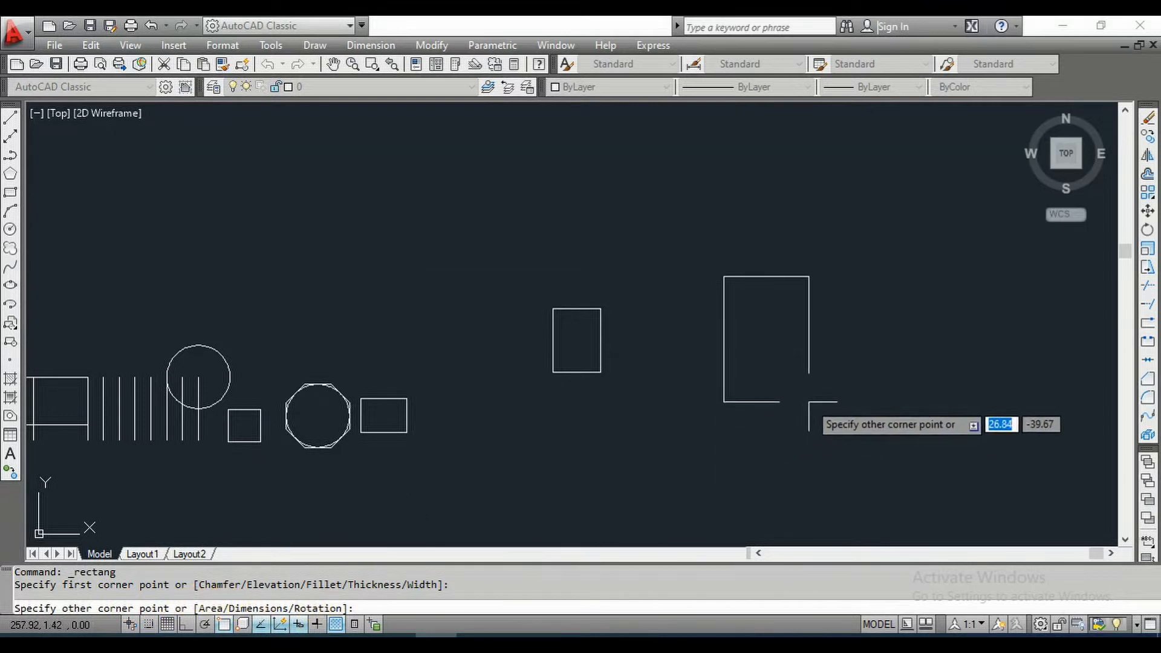
{"action": "type", "text": "a"}
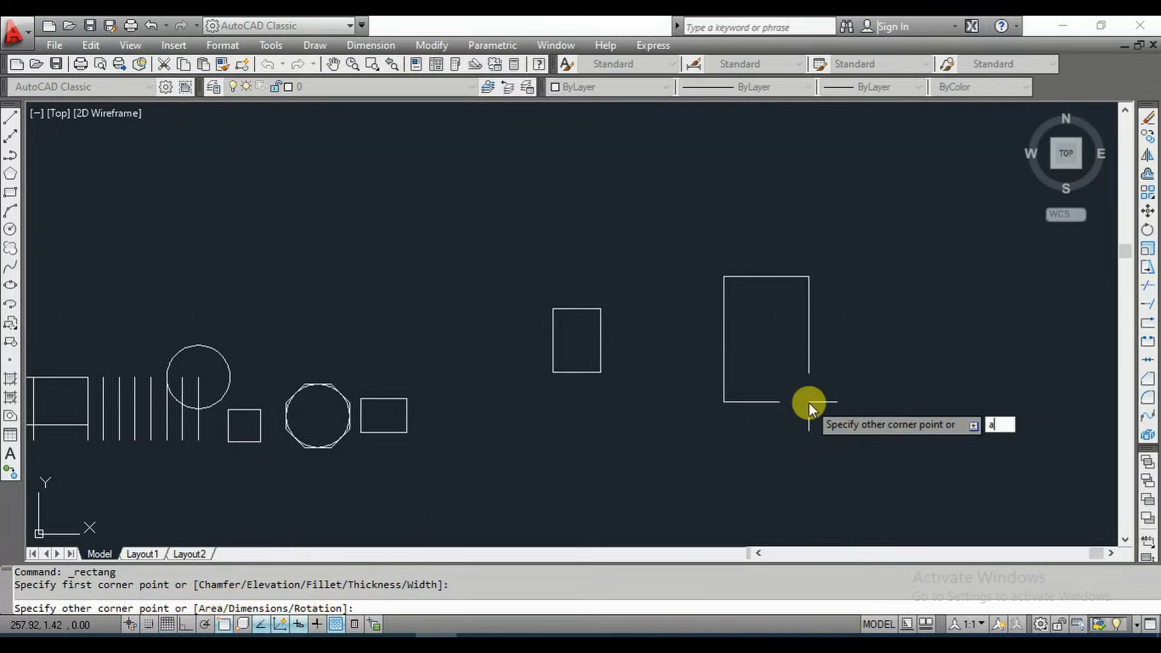
{"action": "key", "text": "Return"}
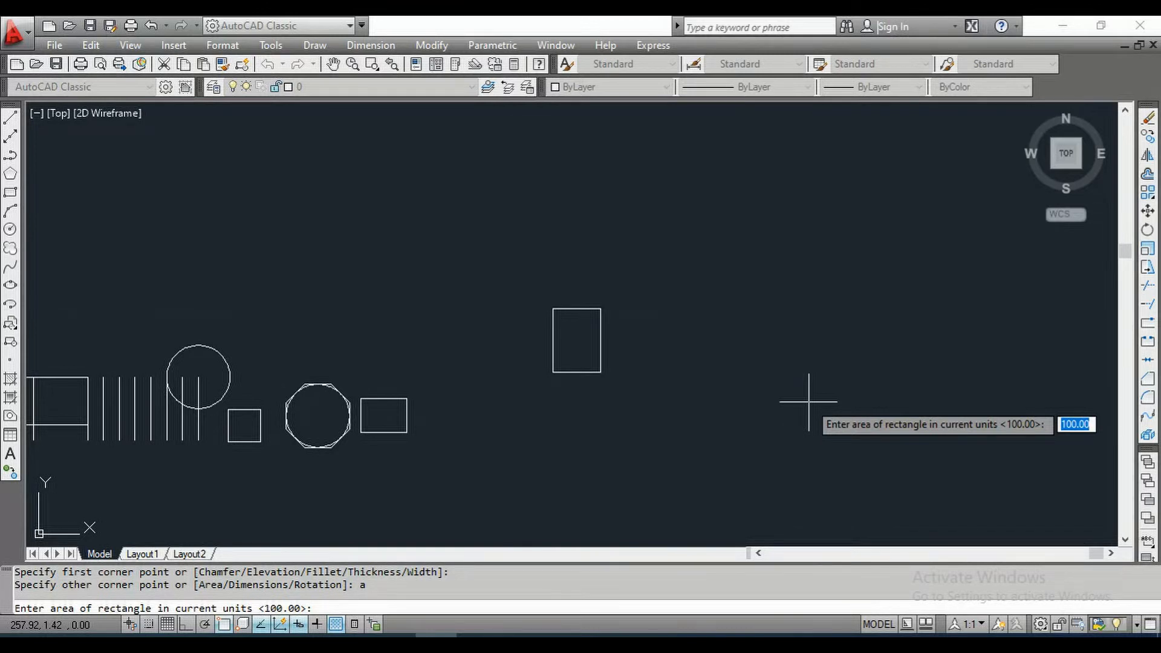
{"action": "type", "text": "200"}
{"action": "key", "text": "Return"}
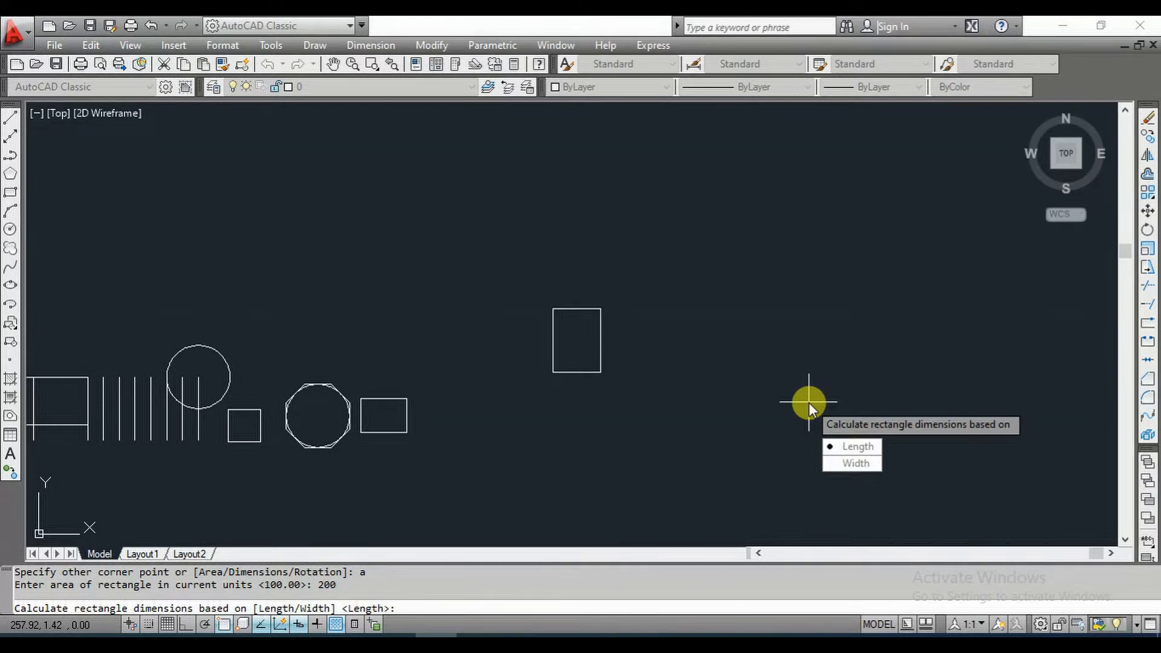
{"action": "key", "text": "Down"}
{"action": "key", "text": "Down"}
{"action": "key", "text": "Down"}
{"action": "key", "text": "Down"}
{"action": "key", "text": "Down"}
{"action": "key", "text": "Down"}
{"action": "key", "text": "Down"}
{"action": "key", "text": "Return"}
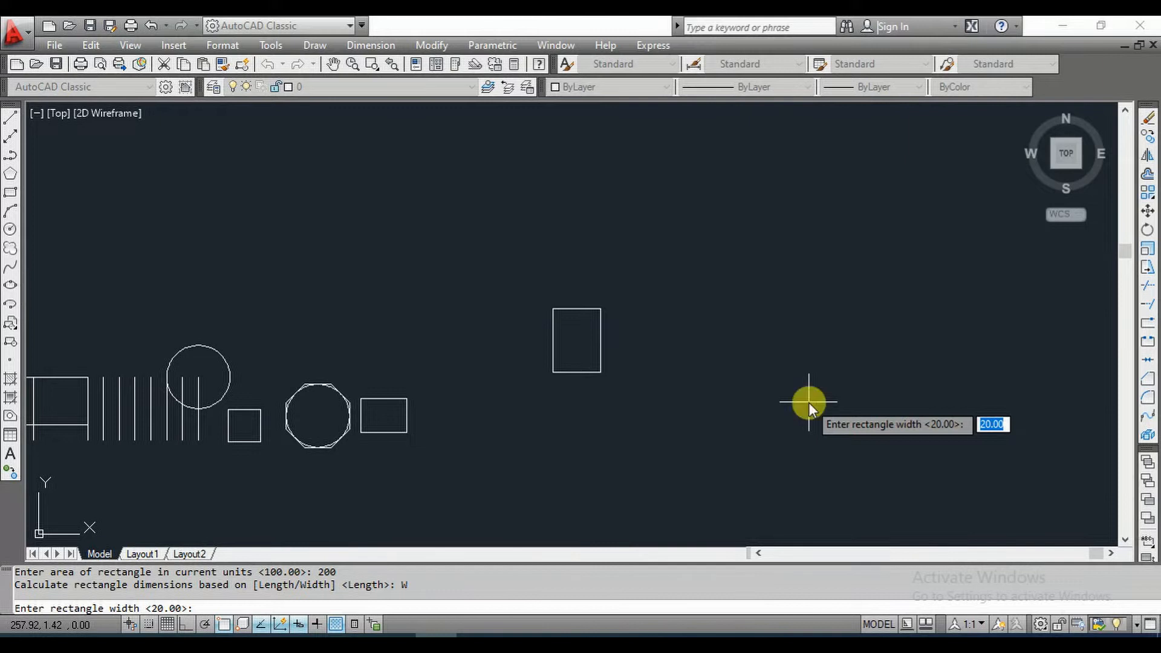
{"action": "type", "text": "20"}
{"action": "key", "text": "Return"}
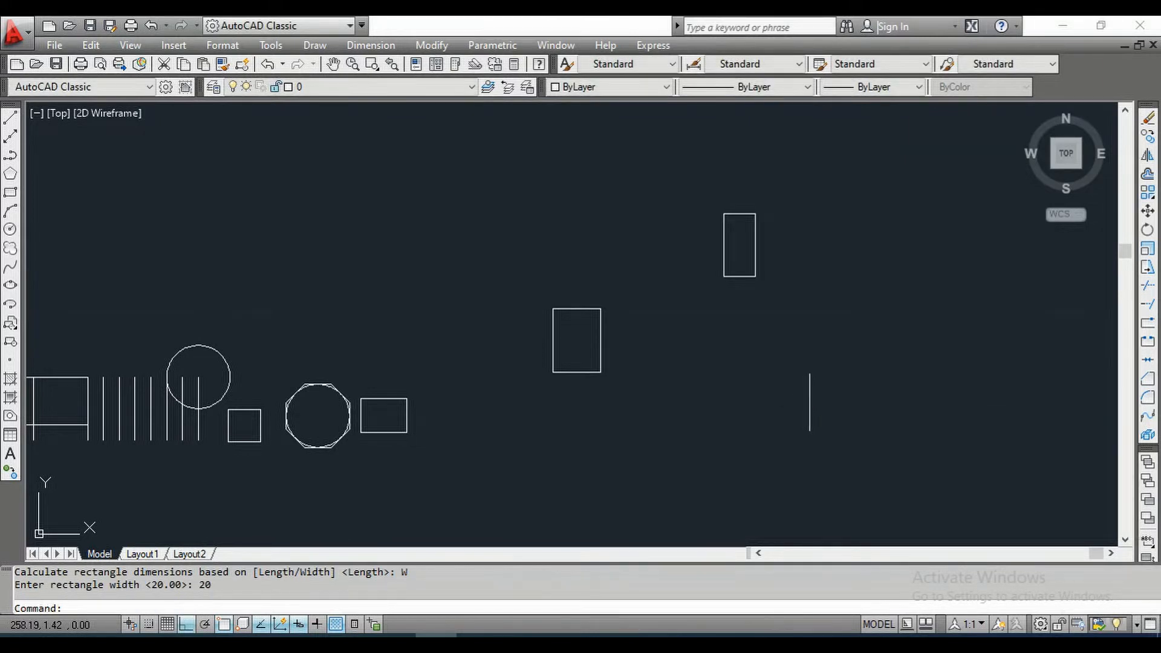
- Draw a rectangle with the Rotation option at 30 degrees in the empty space above the 15 by 20 rectangle
{"action": "scroll", "coordinate": [702, 211], "scroll_direction": "up", "scroll_amount": 5}
{"action": "scroll", "coordinate": [750, 269], "scroll_direction": "down", "scroll_amount": 2}
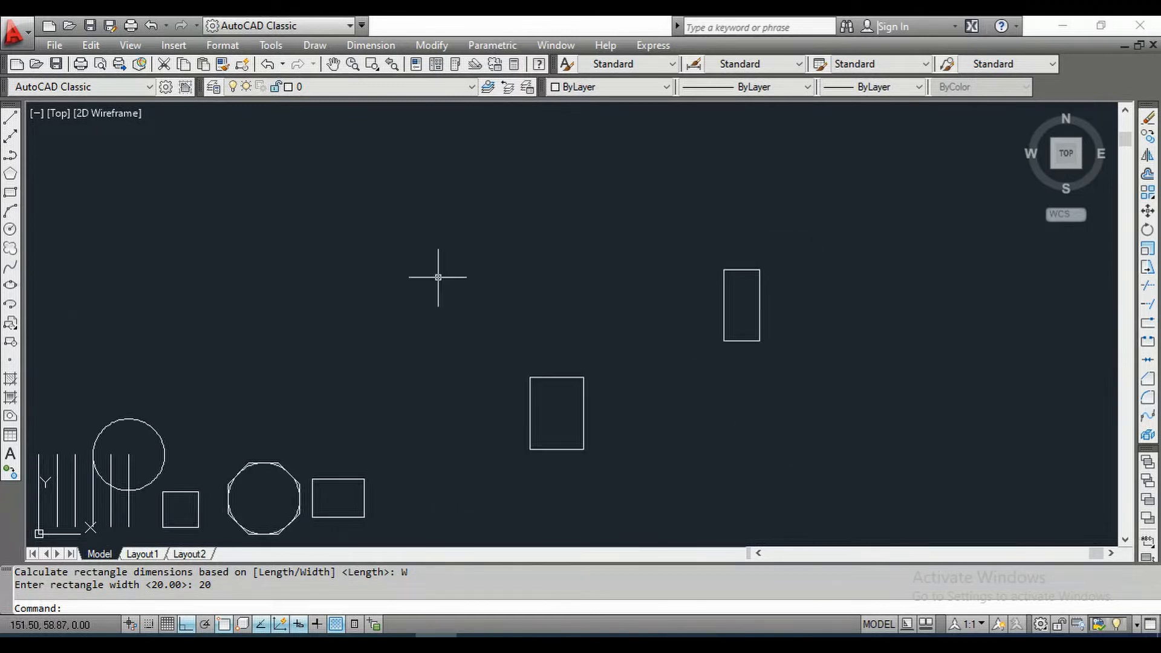
{"action": "left_click", "coordinate": [11, 193]}
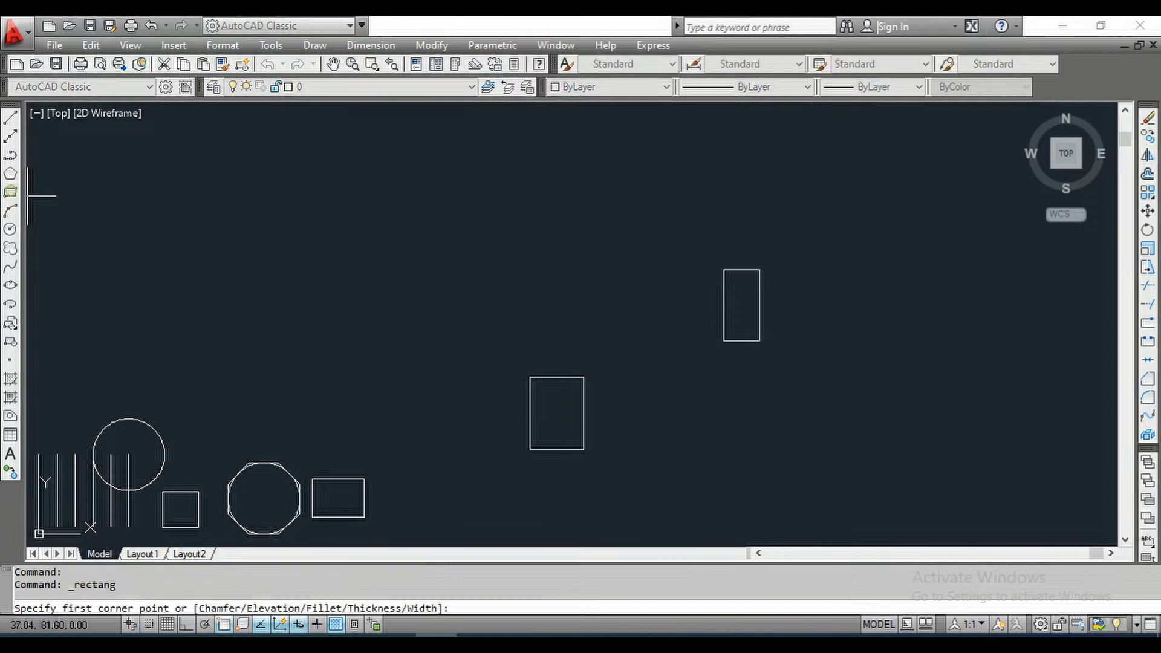
{"action": "left_click", "coordinate": [523, 248]}
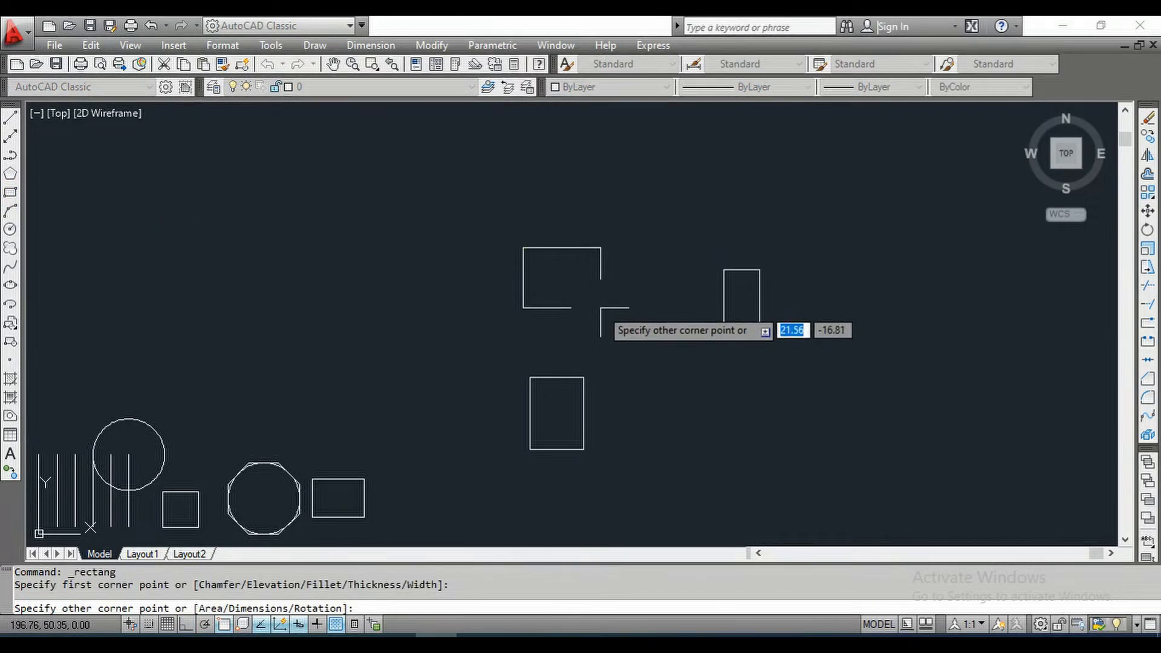
{"action": "type", "text": "r"}
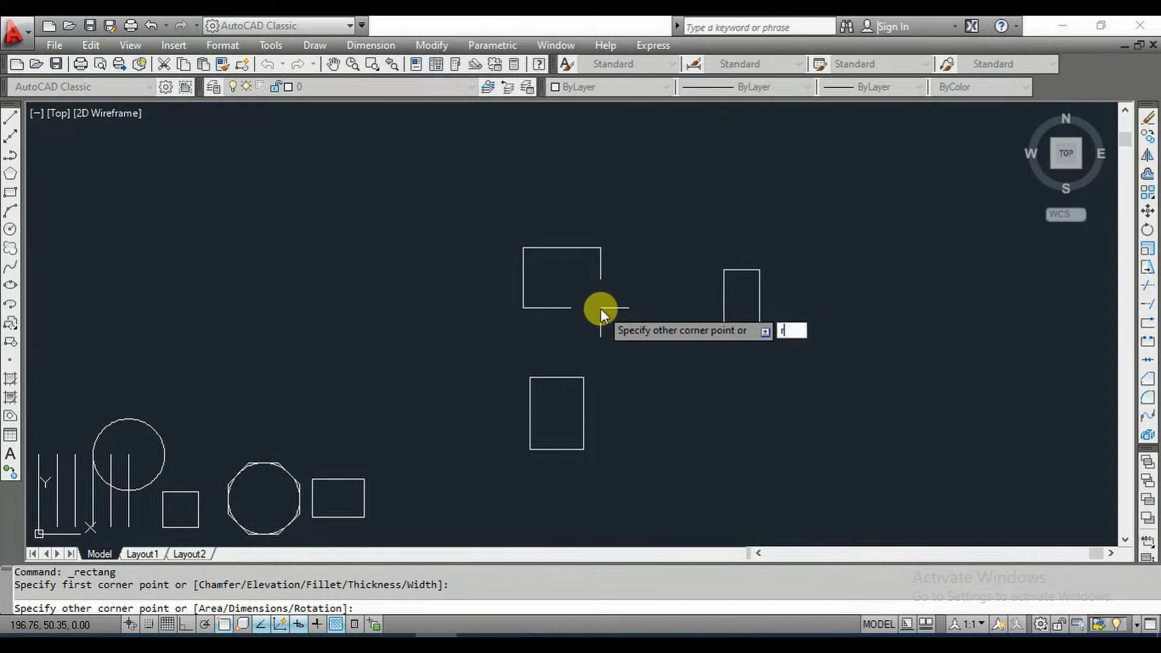
{"action": "key", "text": "Return"}
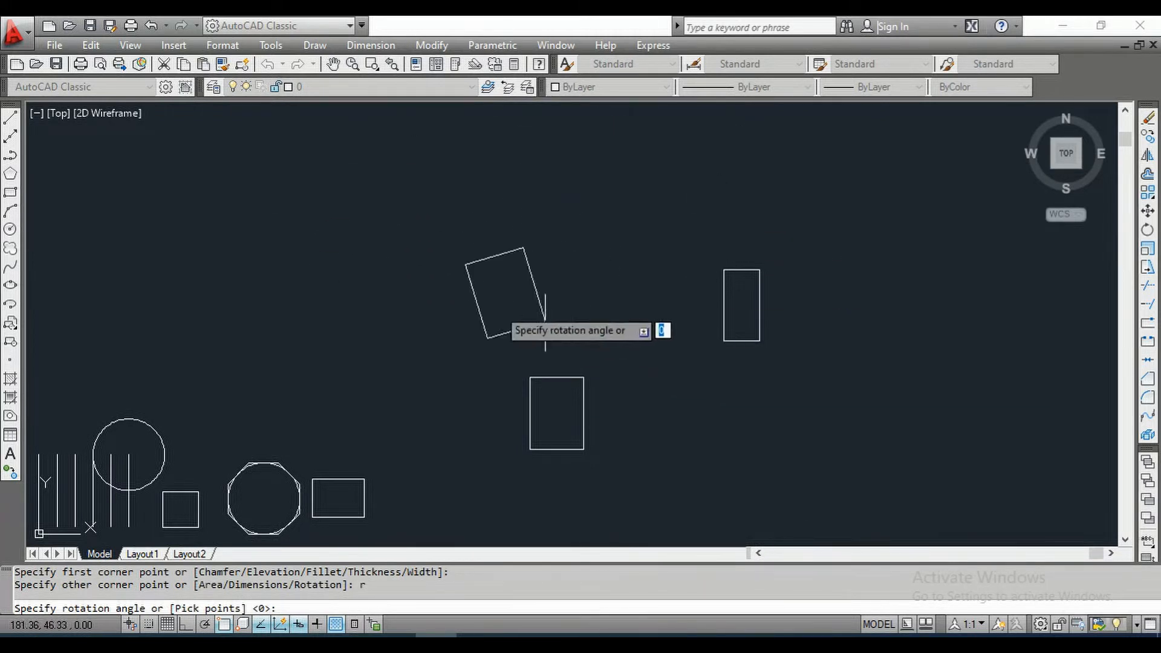
{"action": "type", "text": "30"}
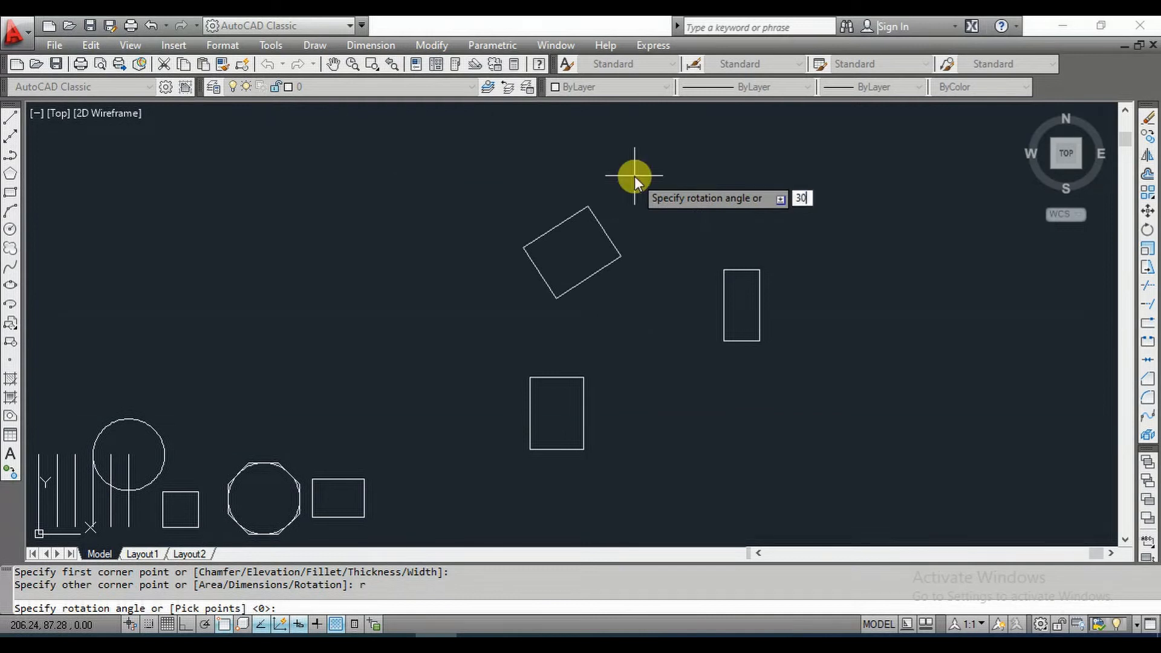
{"action": "key", "text": "Return"}
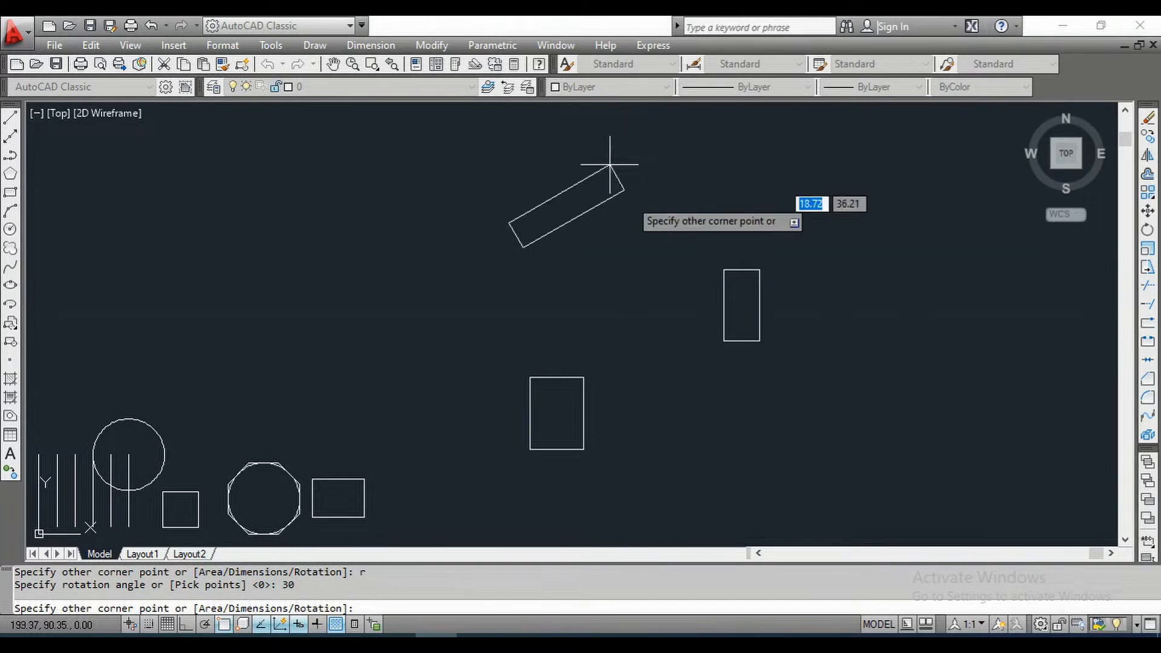
{"action": "left_click", "coordinate": [713, 240]}
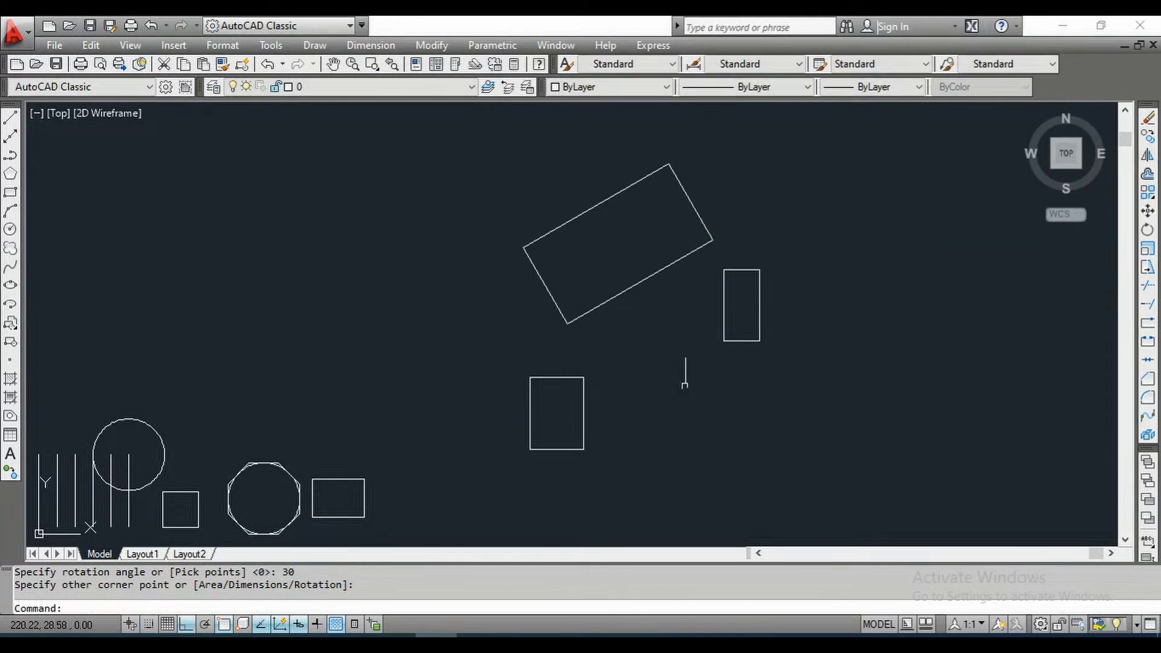
{"action": "scroll", "coordinate": [675, 384], "scroll_direction": "down", "scroll_amount": 2}
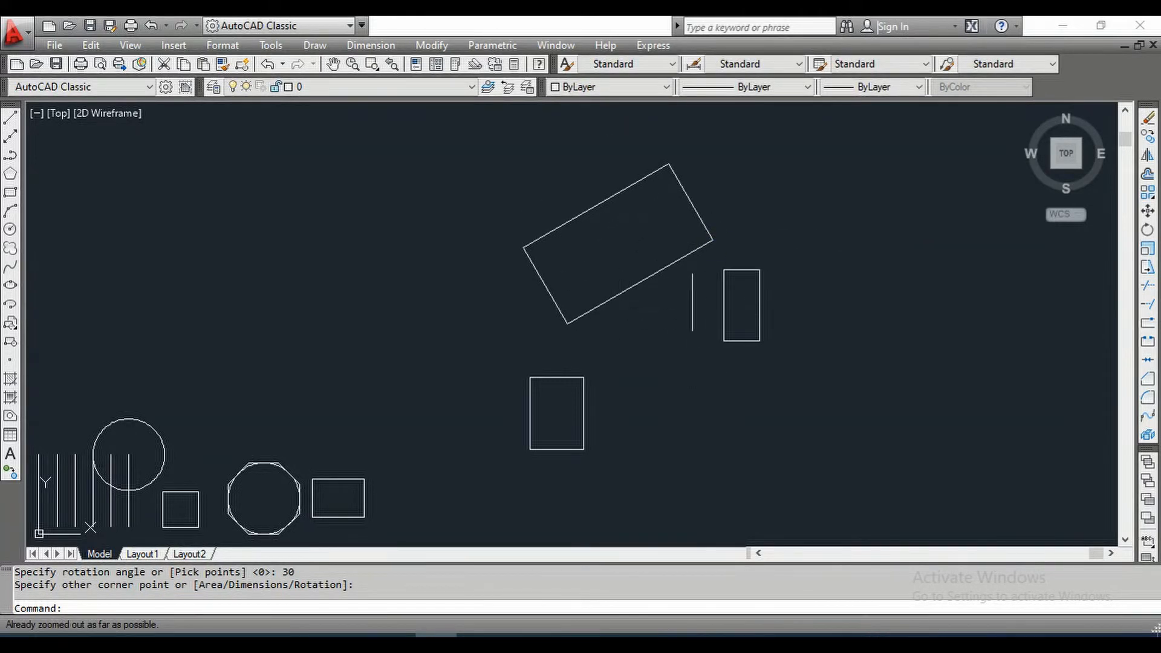
{"action": "scroll", "coordinate": [659, 329], "scroll_direction": "down", "scroll_amount": 2}
{"action": "middle_click_drag", "start_coordinate": [651, 333], "coordinate": [650, 333]}
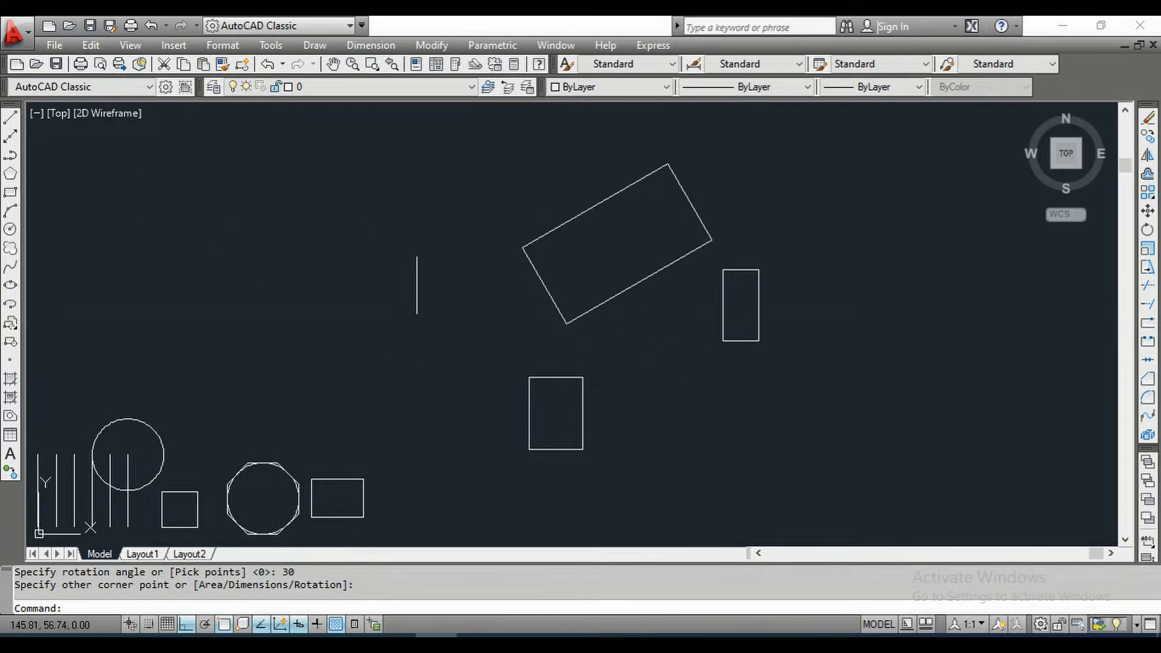
{"action": "left_click", "coordinate": [10, 192]}
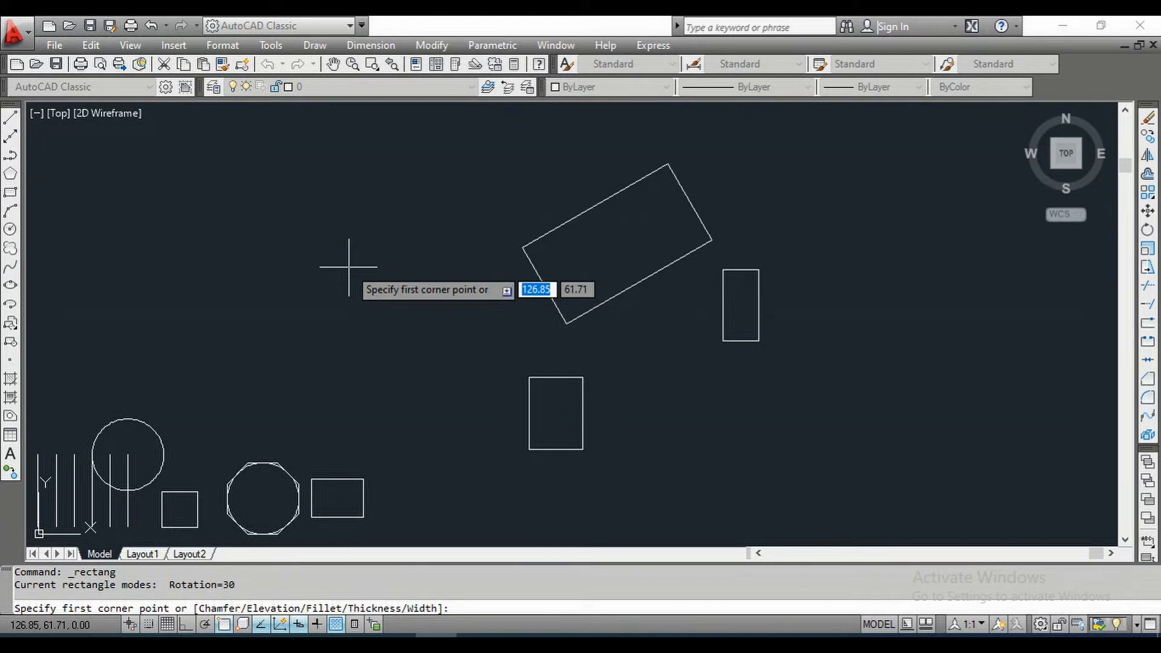
{"action": "key", "text": "Escape"}
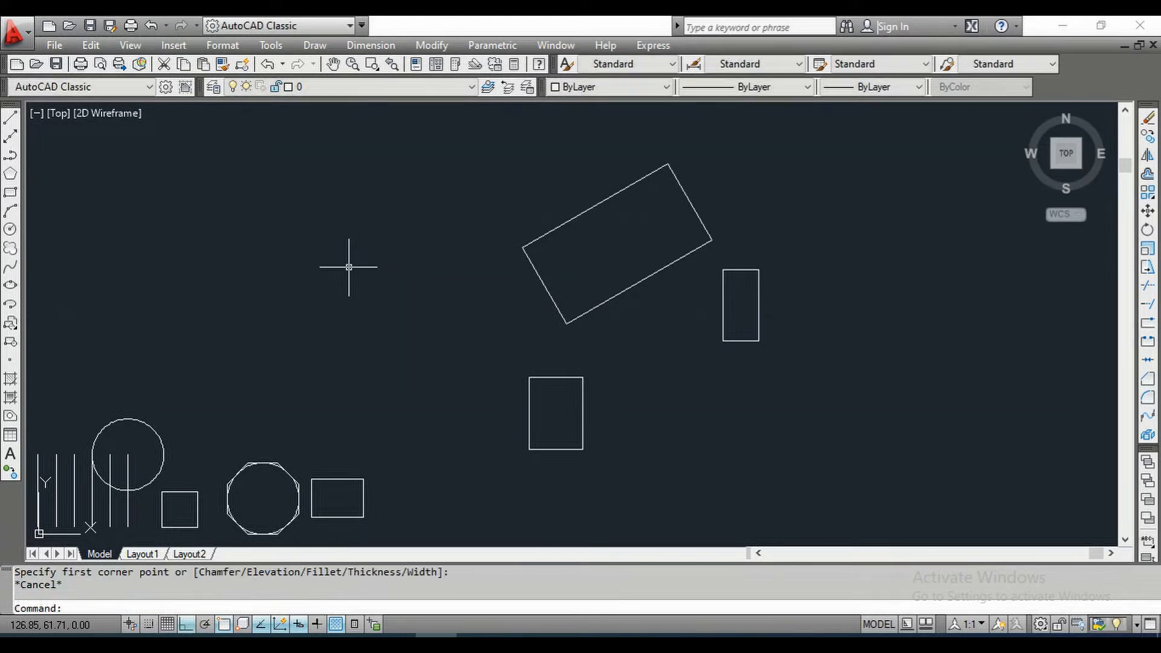
- Draw a three-point arc with Ortho off, from the top of the small circle over the empty area to the rotated rectangle's left corner
{"action": "left_click", "coordinate": [11, 215]}
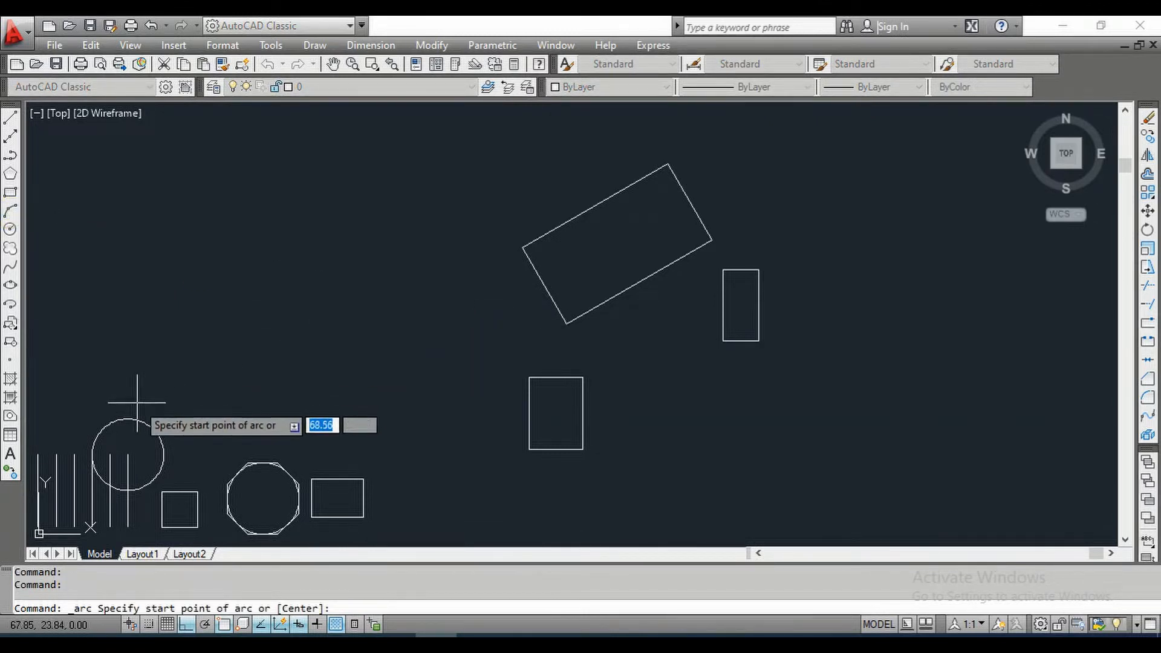
{"action": "left_click", "coordinate": [118, 418]}
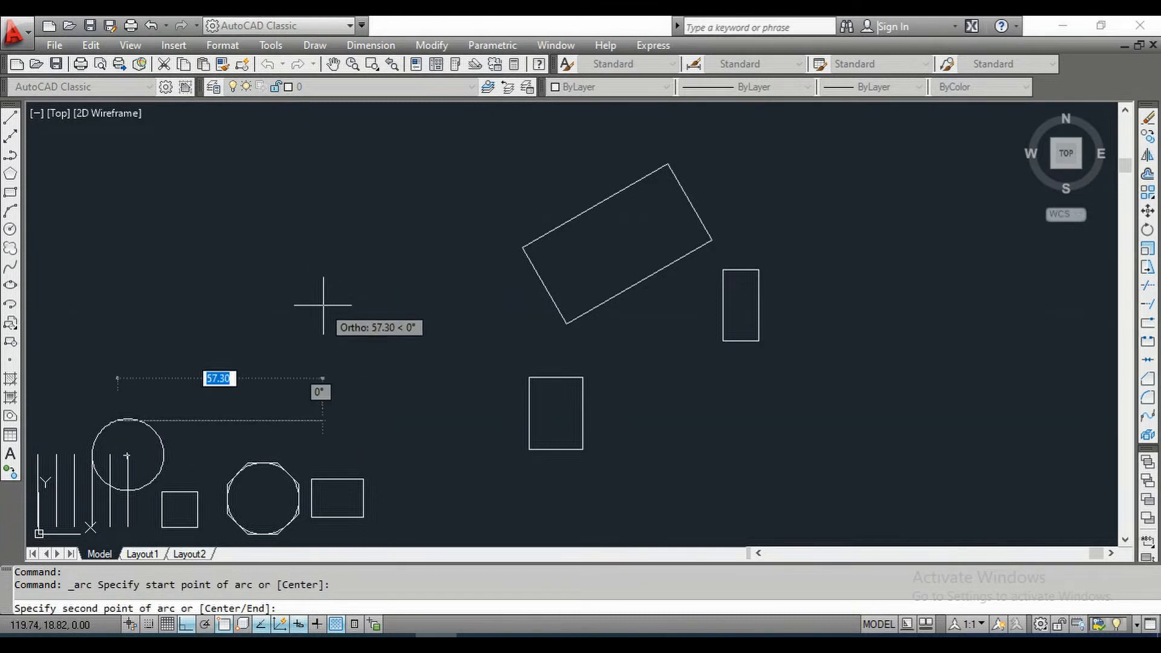
{"action": "left_click", "coordinate": [186, 624]}
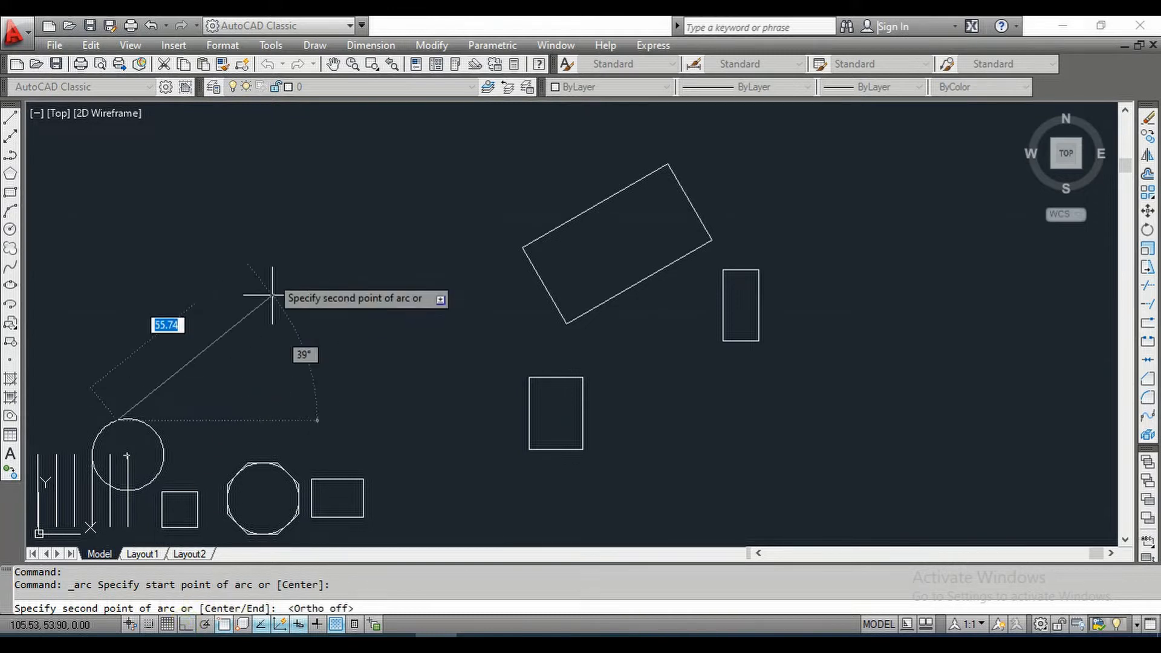
{"action": "left_click", "coordinate": [268, 224]}
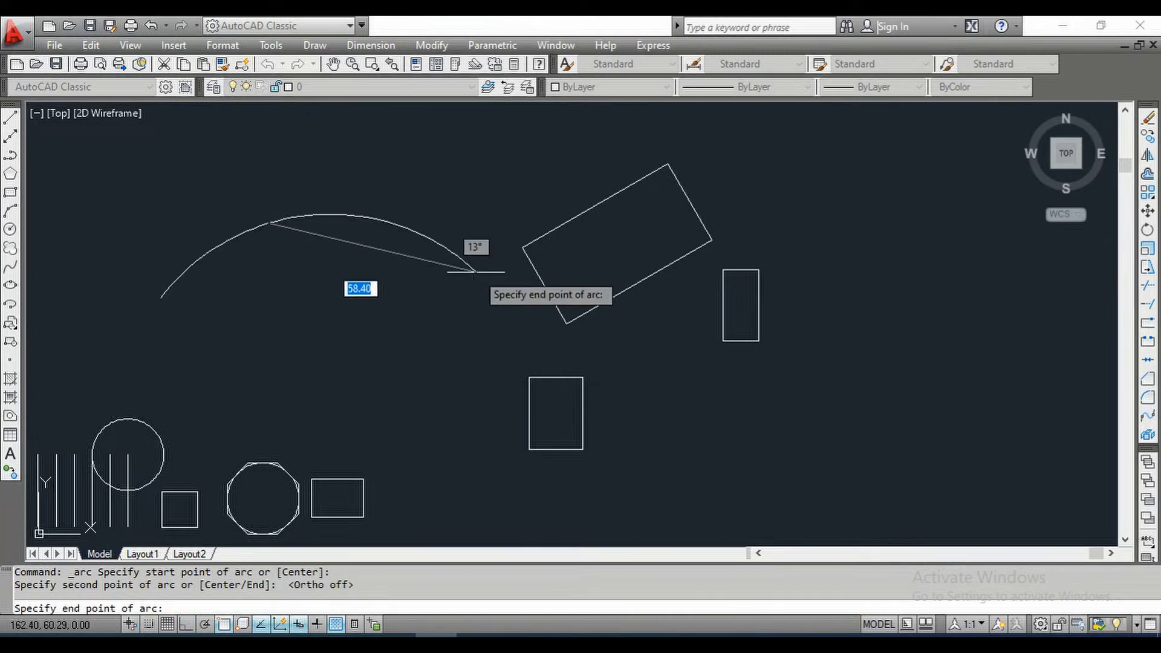
{"action": "left_click", "coordinate": [522, 248]}
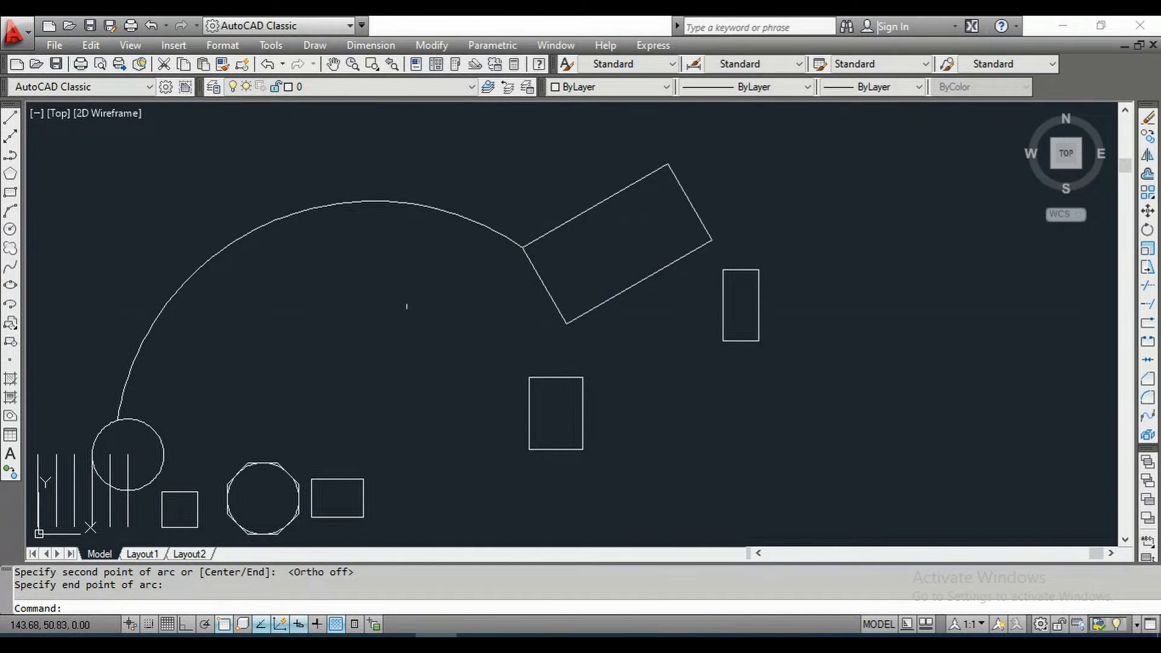
- Draw an arc with the Center option, centred on the rotated rectangle's lowest corner and sweeping below the 15 by 20 rectangle, and select it
{"action": "left_click", "coordinate": [12, 212]}
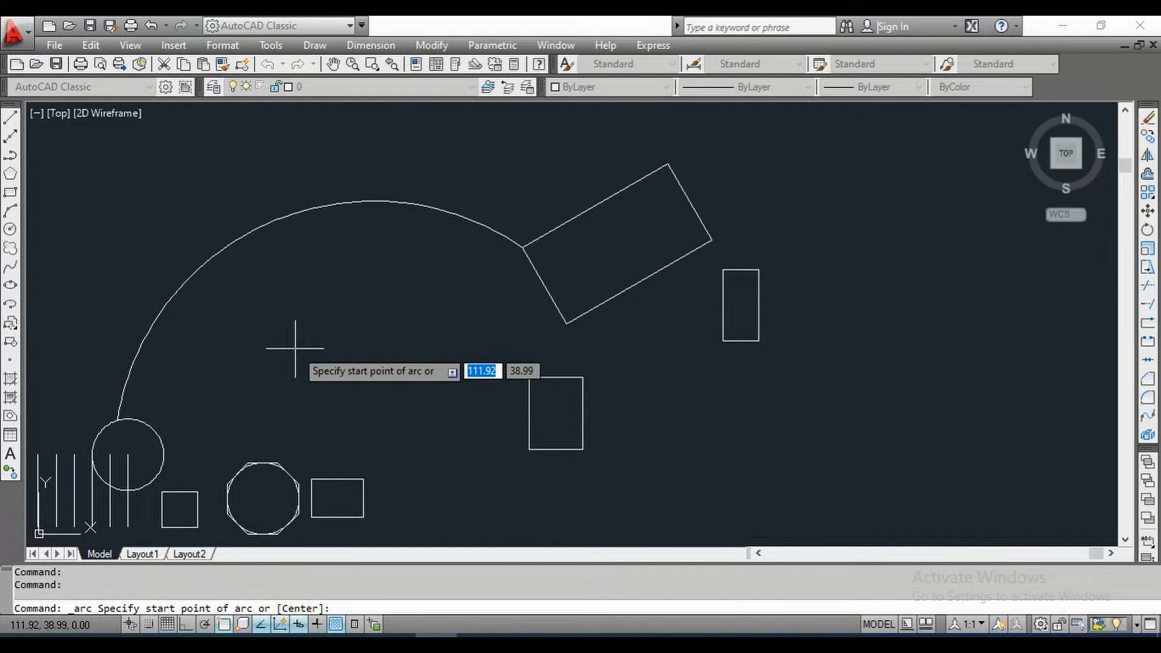
{"action": "type", "text": "c"}
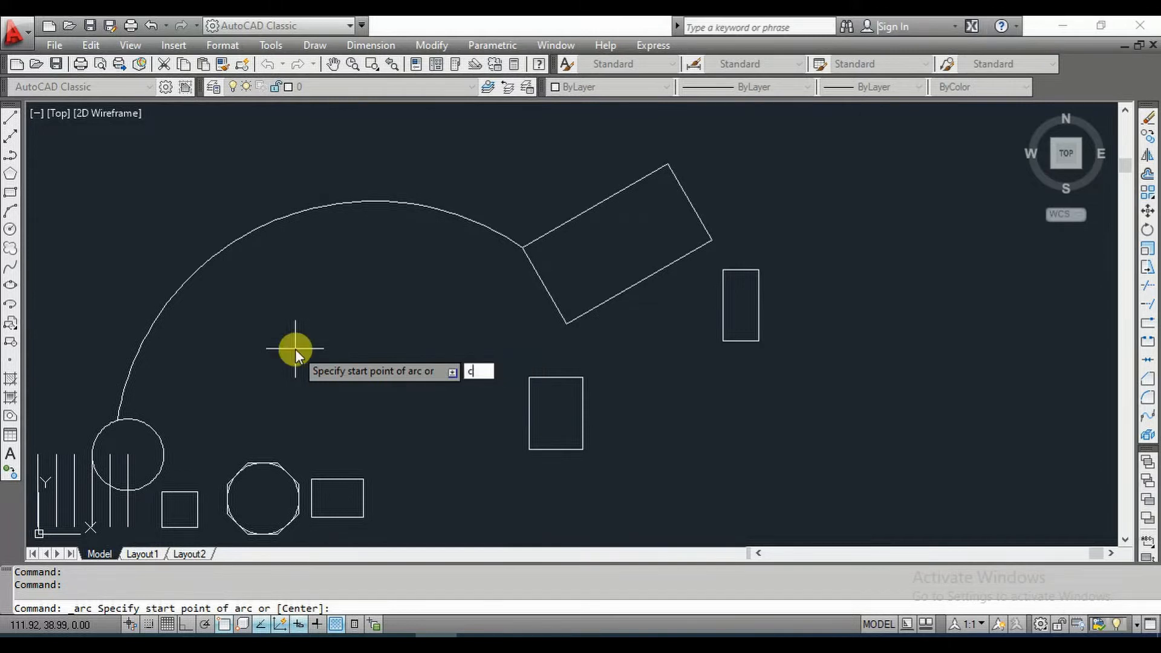
{"action": "key", "text": "Return"}
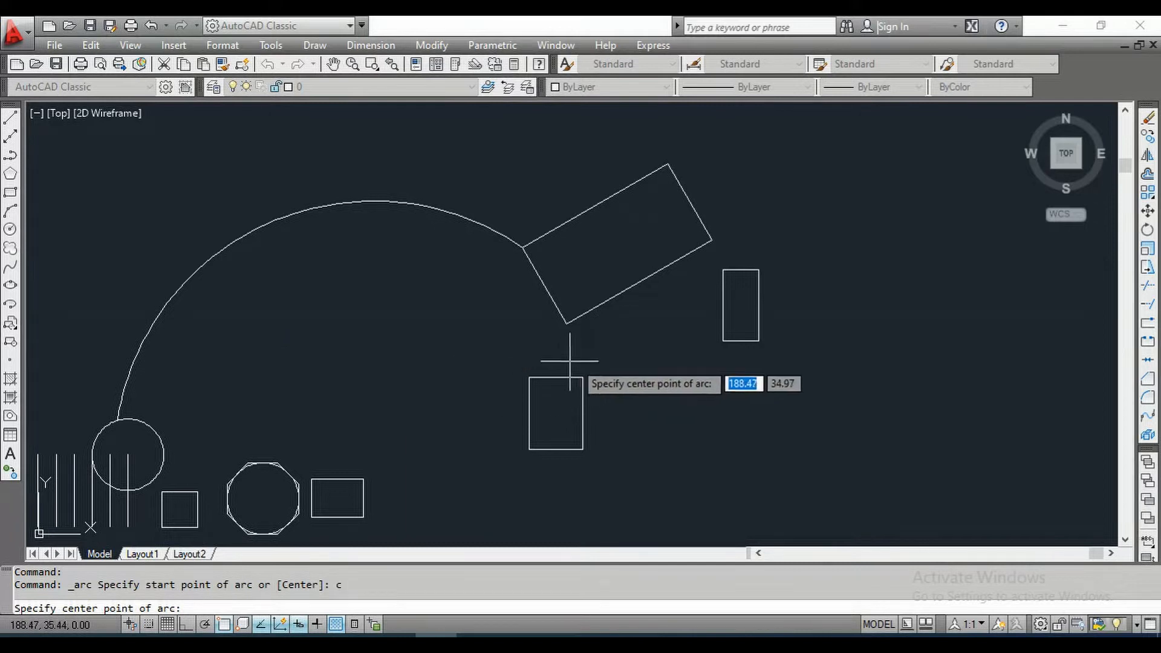
{"action": "left_click", "coordinate": [567, 324]}
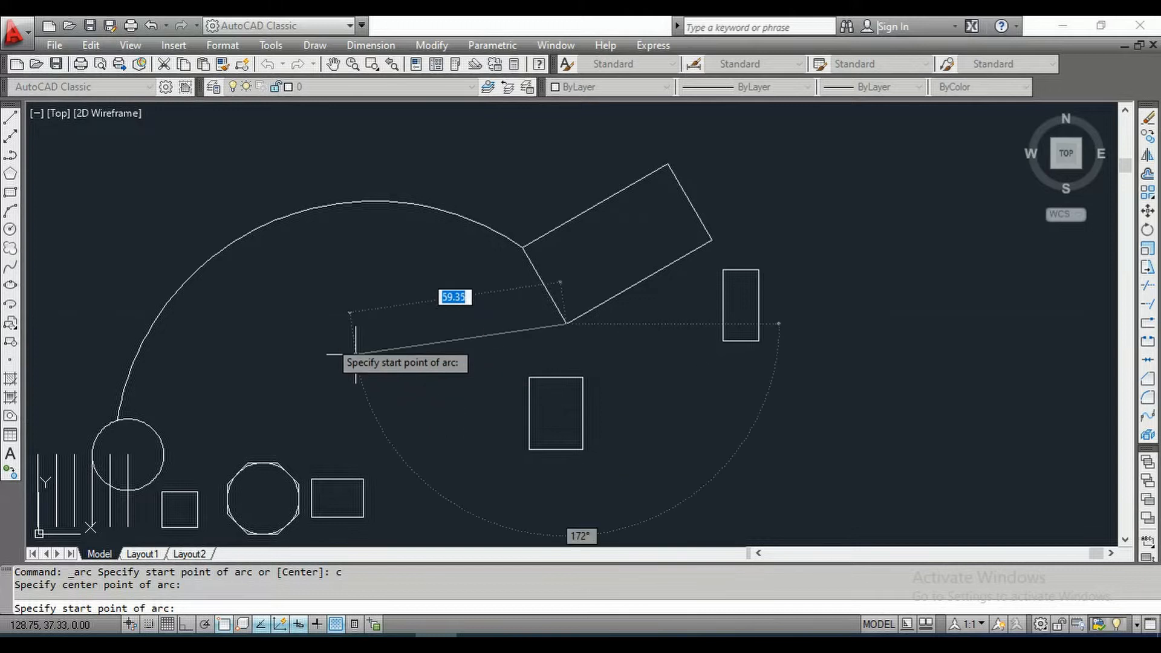
{"action": "left_click", "coordinate": [330, 340]}
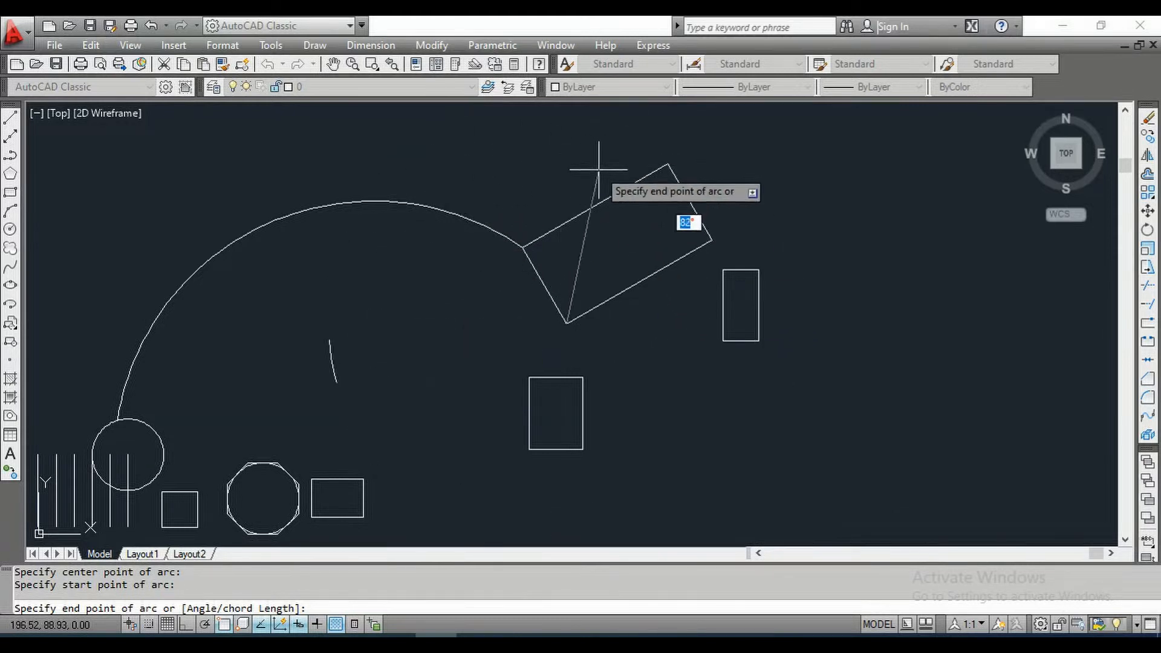
{"action": "left_click", "coordinate": [629, 337]}
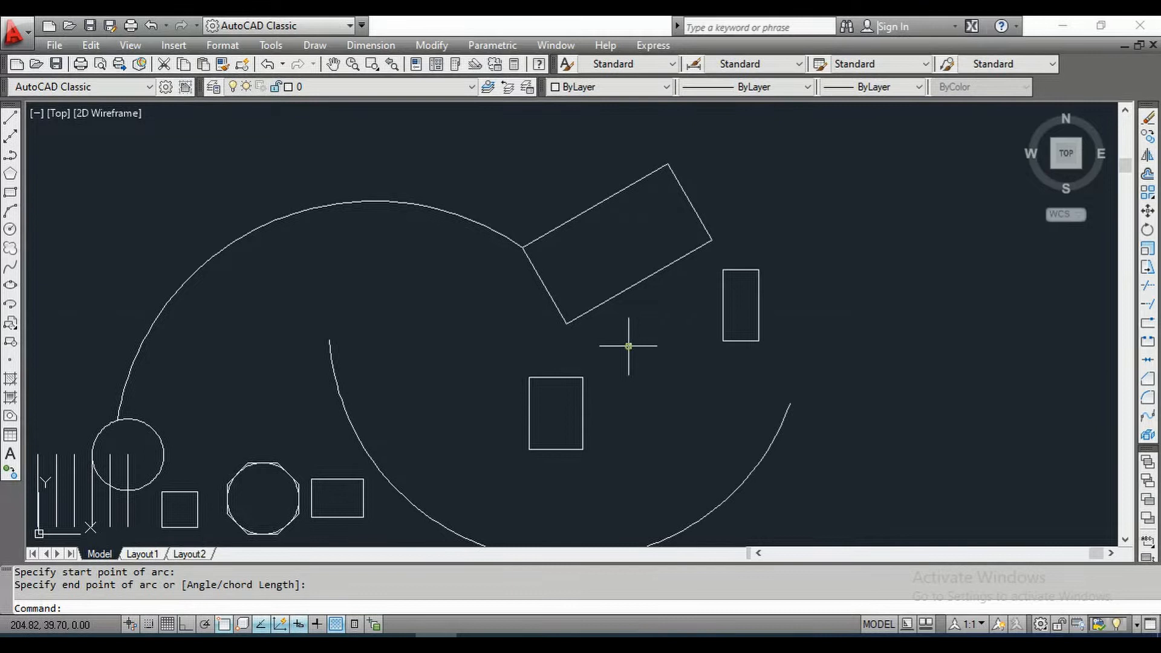
{"action": "left_click", "coordinate": [765, 459]}
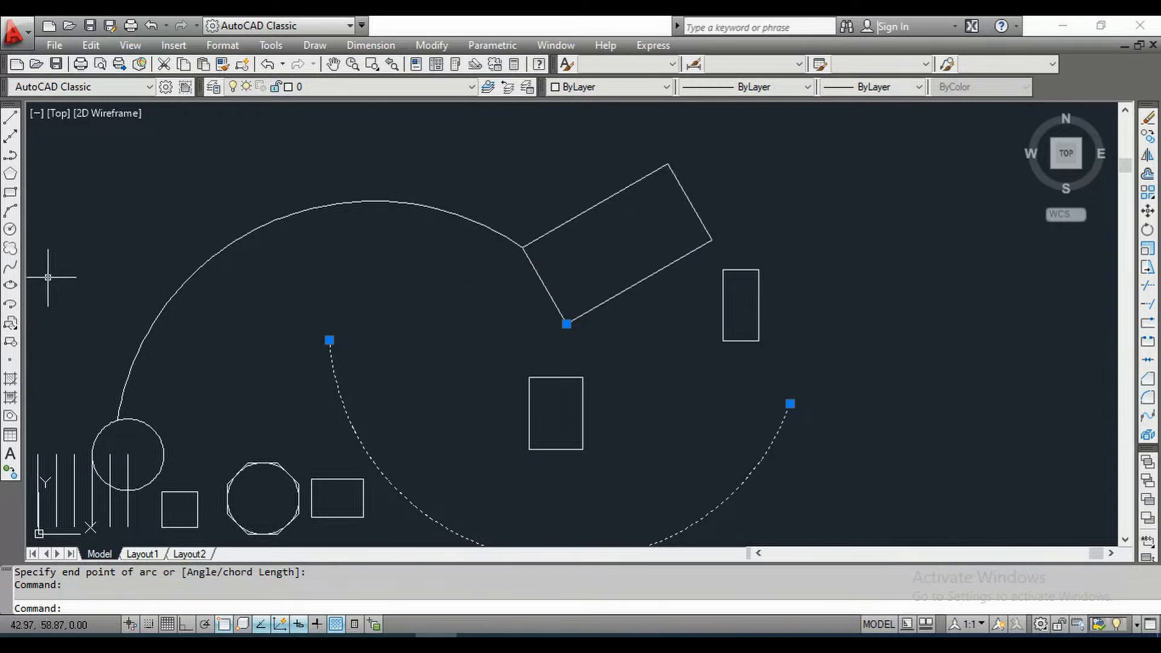
- Draw a circle by centre and radius, about 20 in radius, beneath the crest of the large three-point arc
{"action": "left_click", "coordinate": [11, 230]}
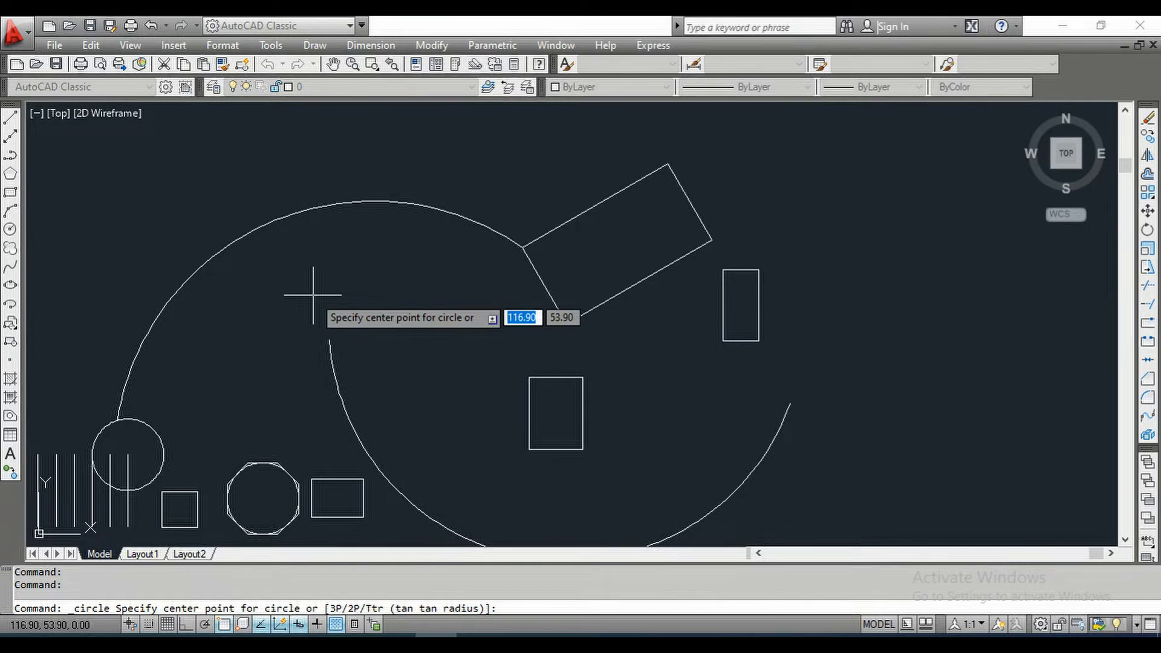
{"action": "left_click", "coordinate": [313, 295]}
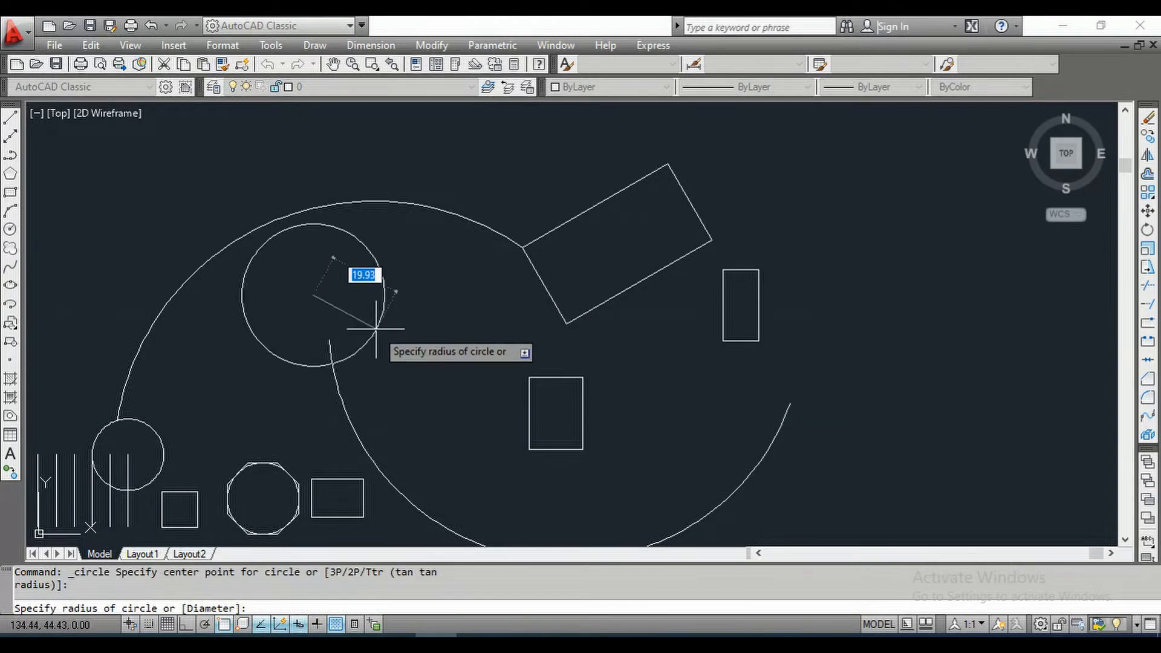
{"action": "left_click", "coordinate": [376, 330]}
{"action": "scroll", "coordinate": [267, 259], "scroll_direction": "down", "scroll_amount": 1}
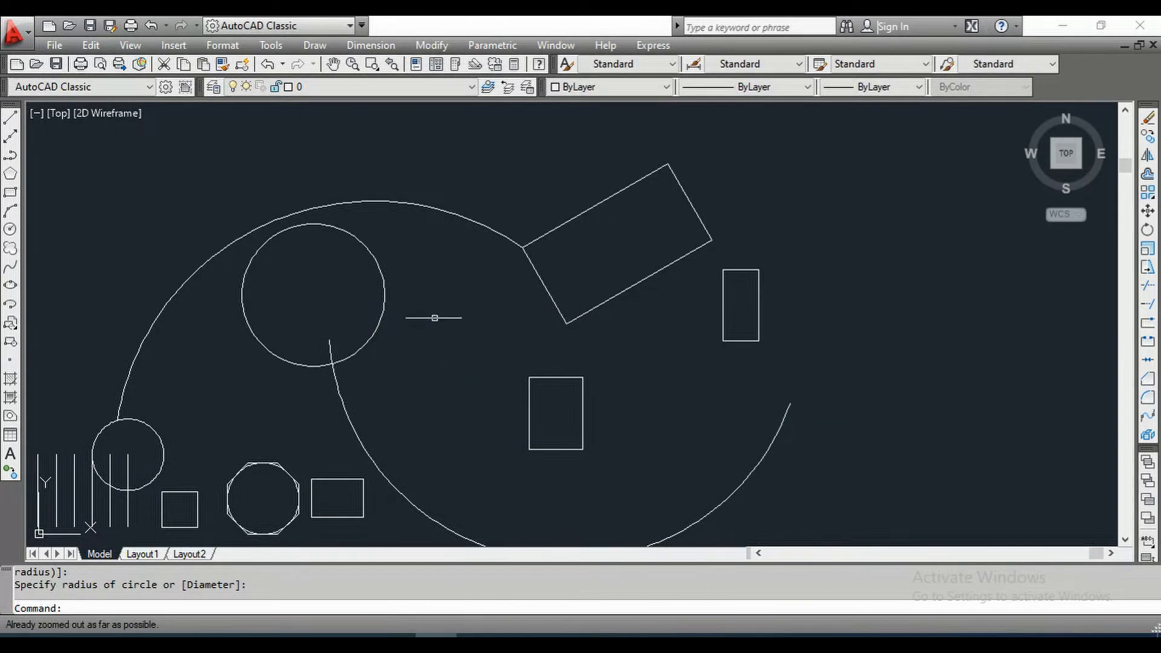
{"action": "mouse_move", "coordinate": [441, 297]}
{"action": "middle_mouse_down"}
{"action": "mouse_move", "coordinate": [229, 240]}
{"action": "mouse_move", "coordinate": [170, 242]}
{"action": "middle_mouse_up"}
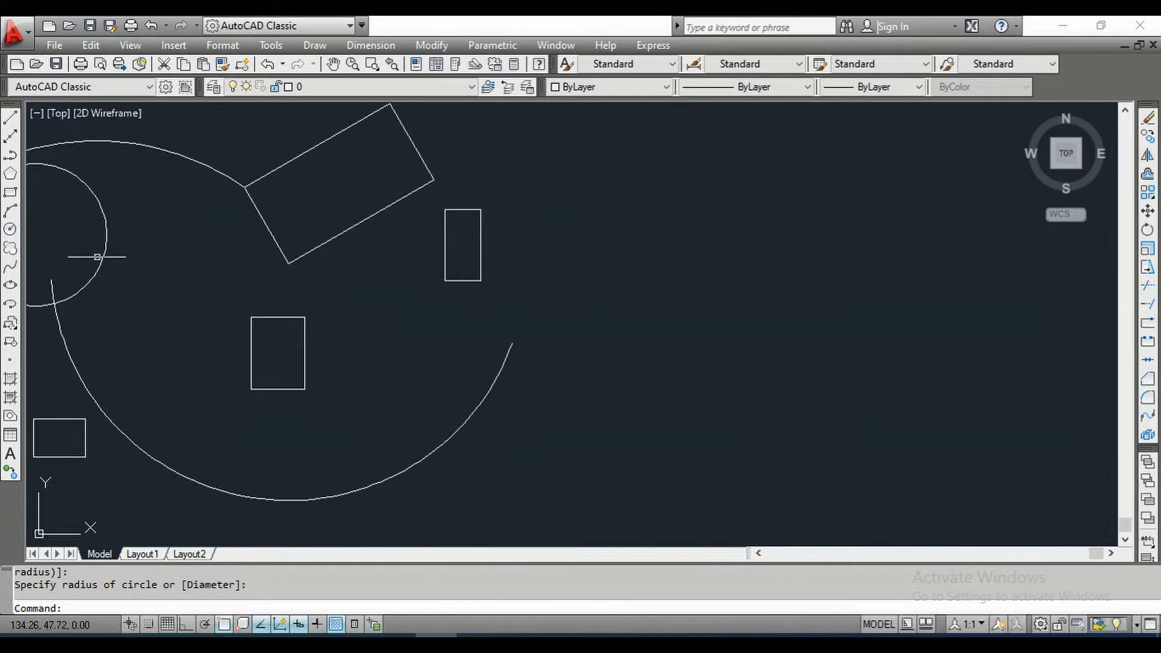
- Draw a 3P circle through the small square's top-right corner, the 15 by 20 rectangle's top-left corner and the rotated rectangle's top corner
{"action": "left_click", "coordinate": [9, 229]}
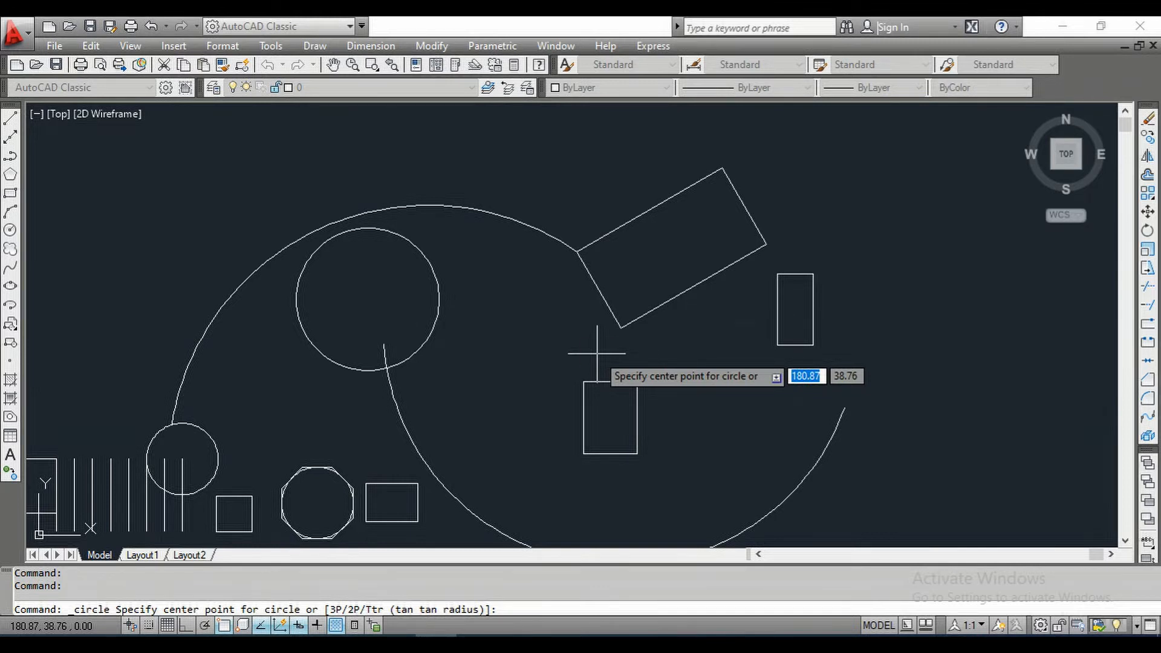
{"action": "type", "text": "3p"}
{"action": "key", "text": "Return"}
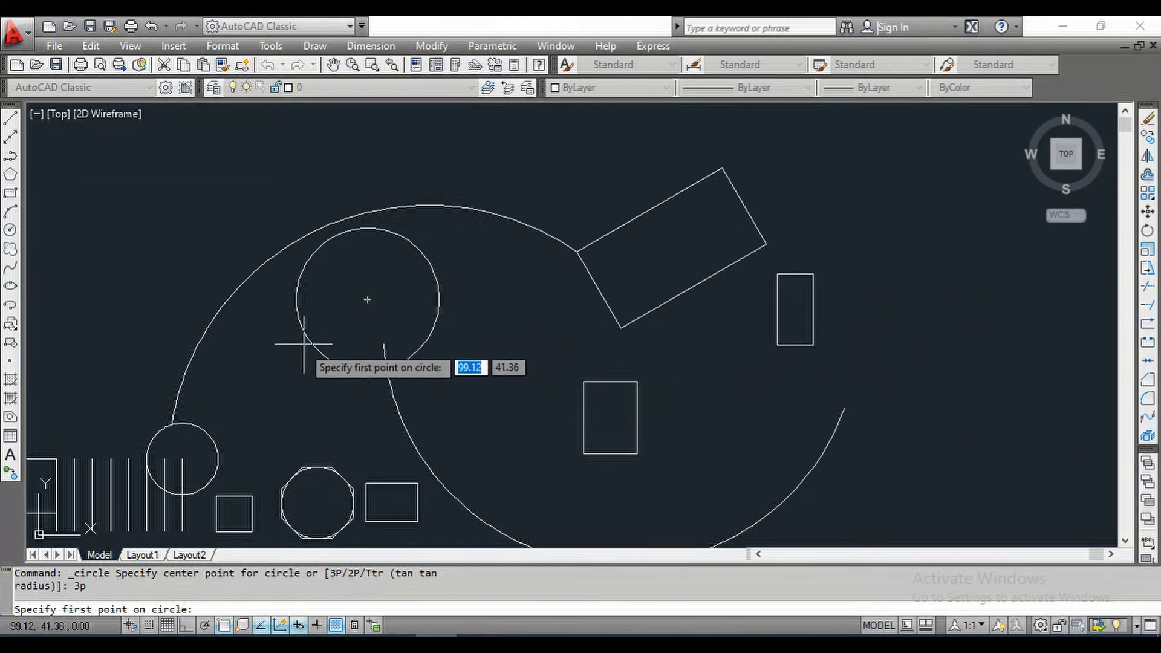
{"action": "left_click", "coordinate": [253, 496]}
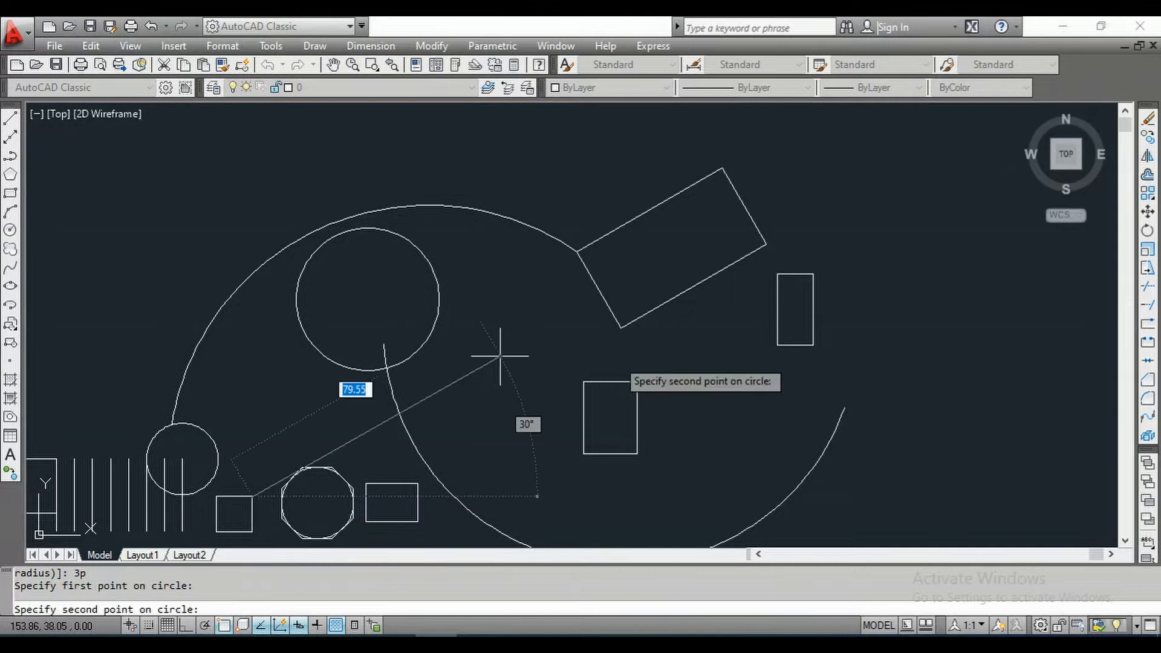
{"action": "left_click", "coordinate": [583, 383]}
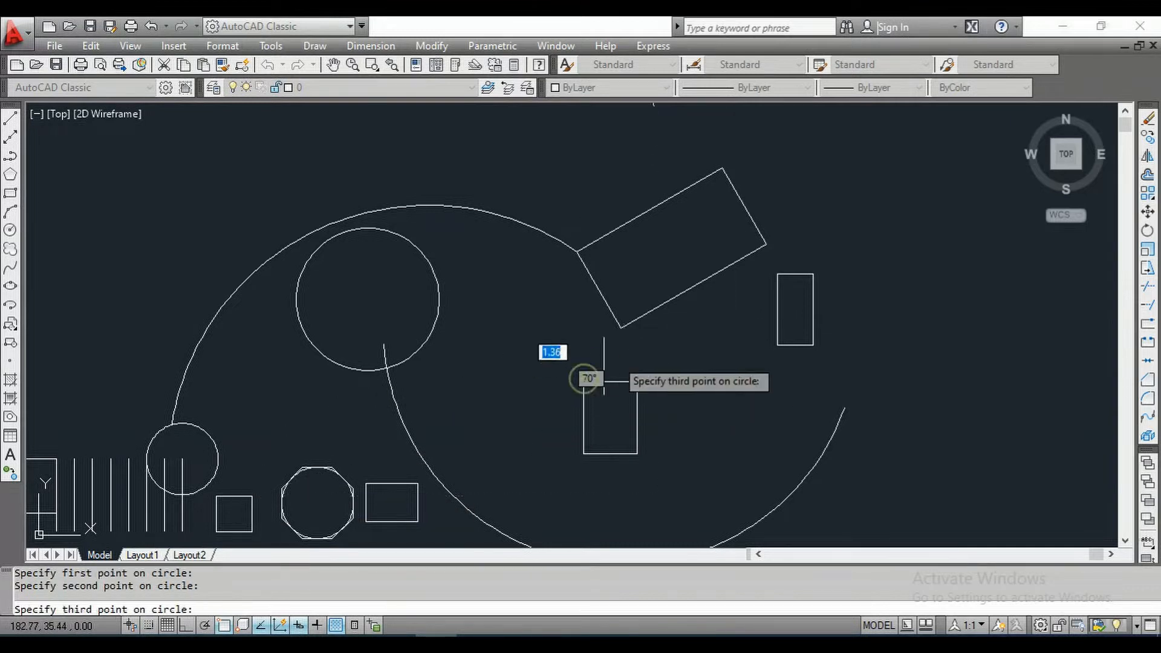
{"action": "left_click", "coordinate": [724, 170]}
{"action": "scroll", "coordinate": [721, 367], "scroll_direction": "down", "scroll_amount": 2}
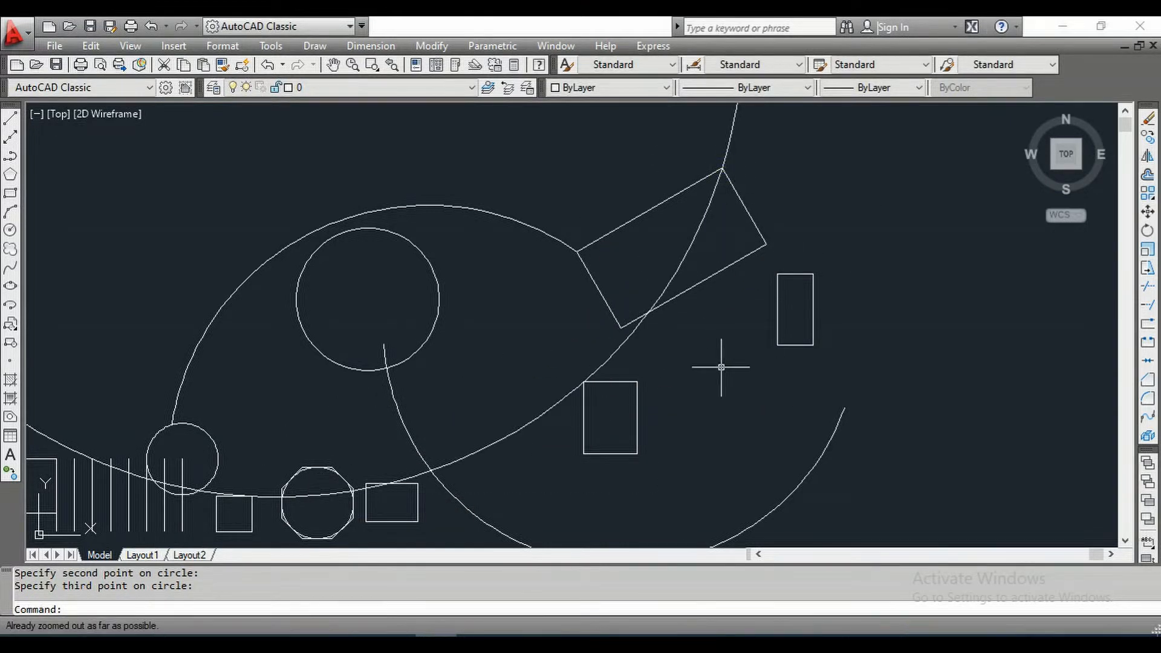
{"action": "scroll", "coordinate": [709, 380], "scroll_direction": "down", "scroll_amount": 2}
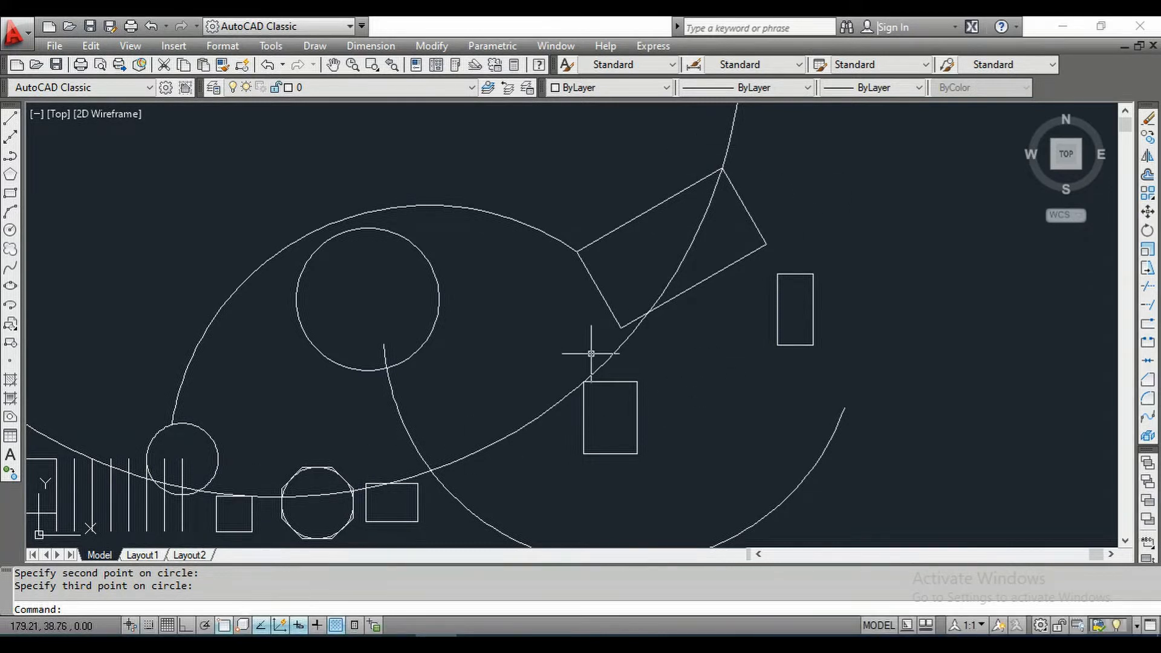
{"action": "key", "text": "Escape"}
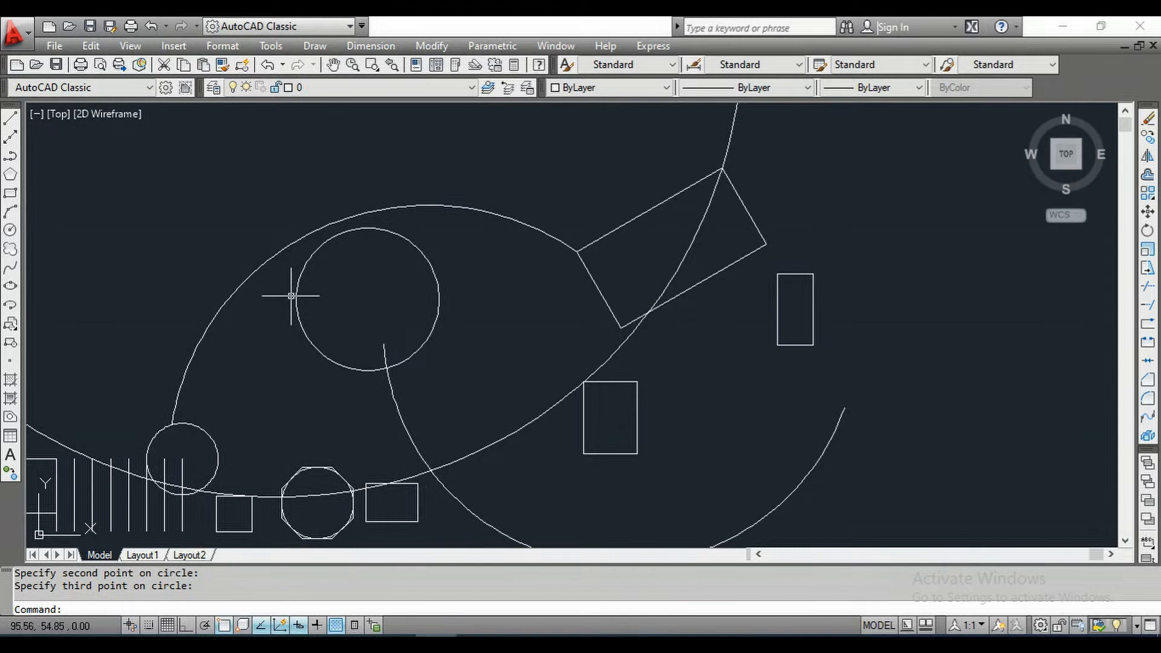
- Draw a 2P circle with its diameter from the rotated rectangle's left corner to the small upright rectangle's bottom-right corner
{"action": "left_click", "coordinate": [11, 230]}
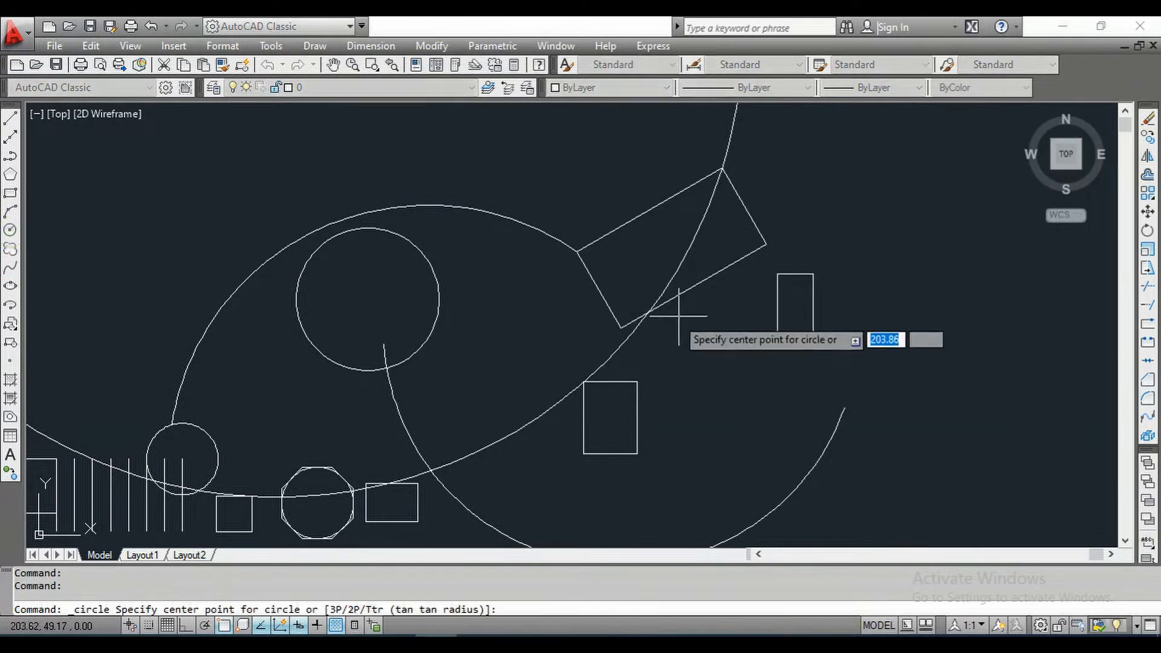
{"action": "type", "text": "2p"}
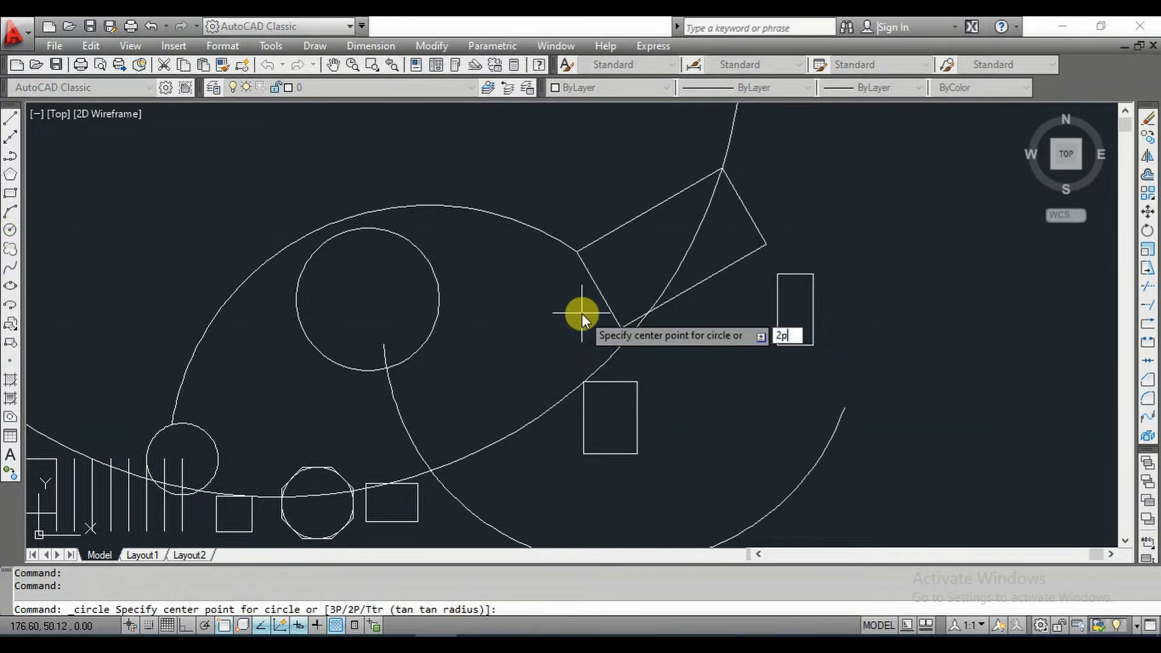
{"action": "key", "text": "Return"}
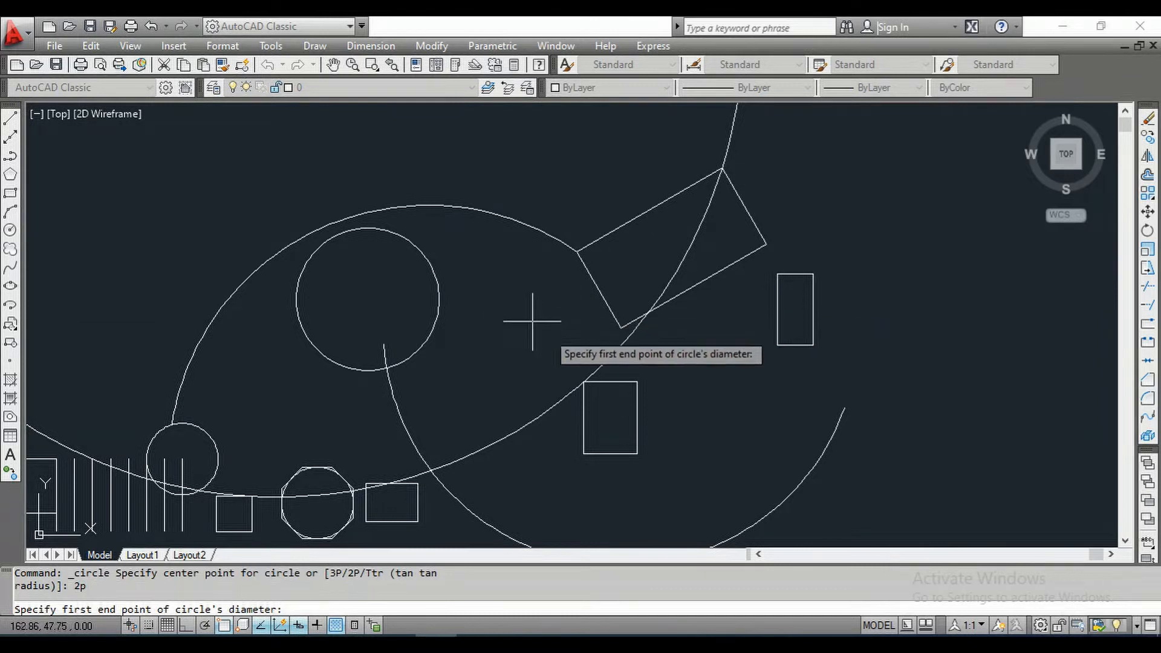
{"action": "left_click", "coordinate": [577, 251]}
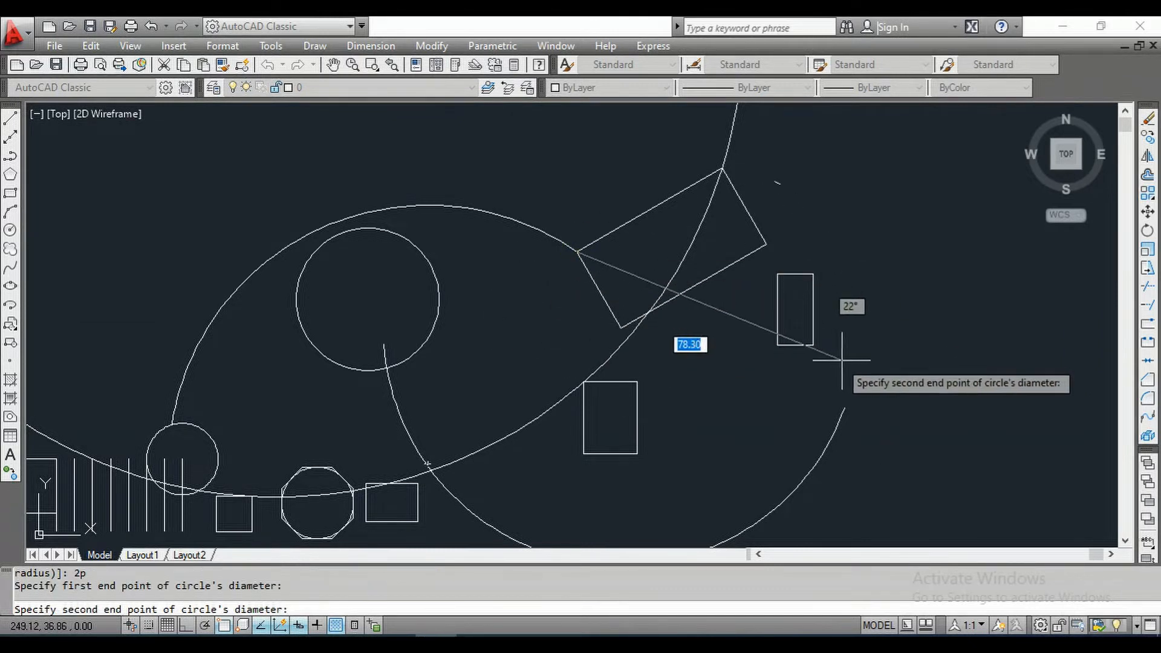
{"action": "left_click", "coordinate": [814, 347]}
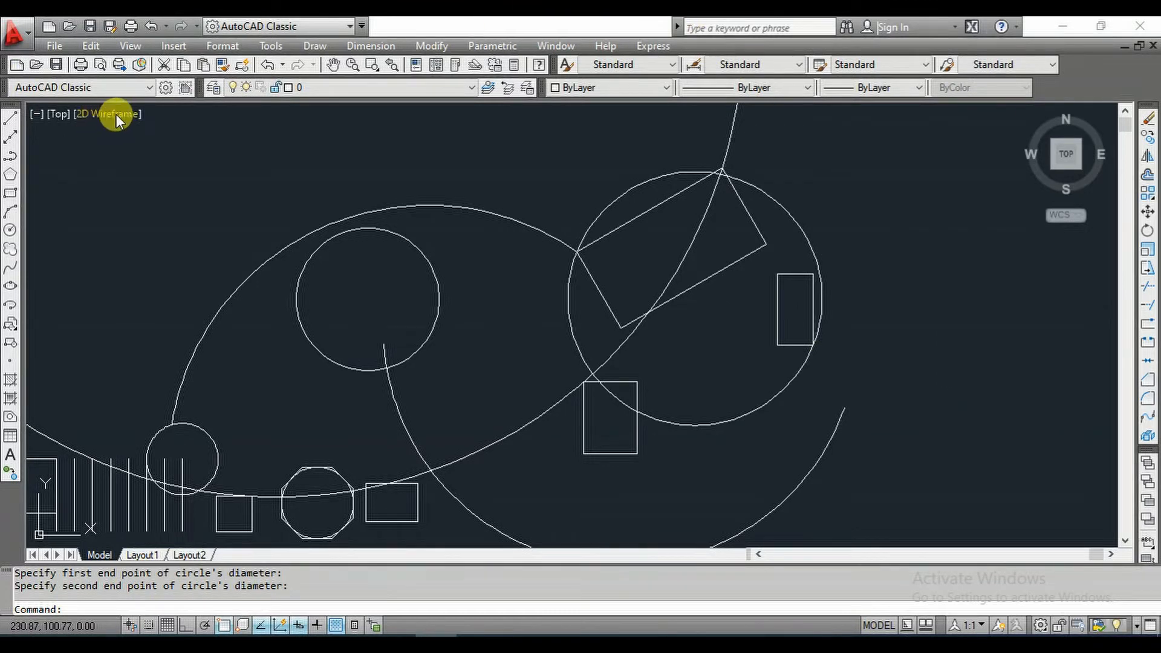
- Draw a Ttr circle of radius 45 tangent to the circle under the large arc's crest and the small circle over the vertical lines
{"action": "left_click", "coordinate": [9, 231]}
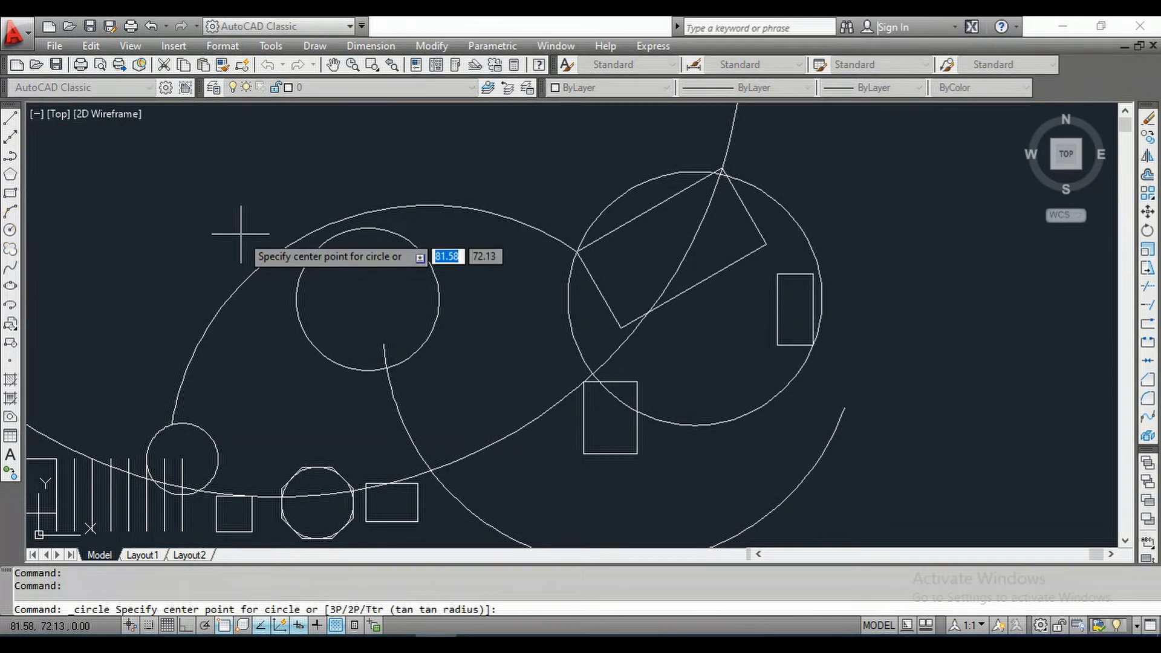
{"action": "type", "text": "ttr"}
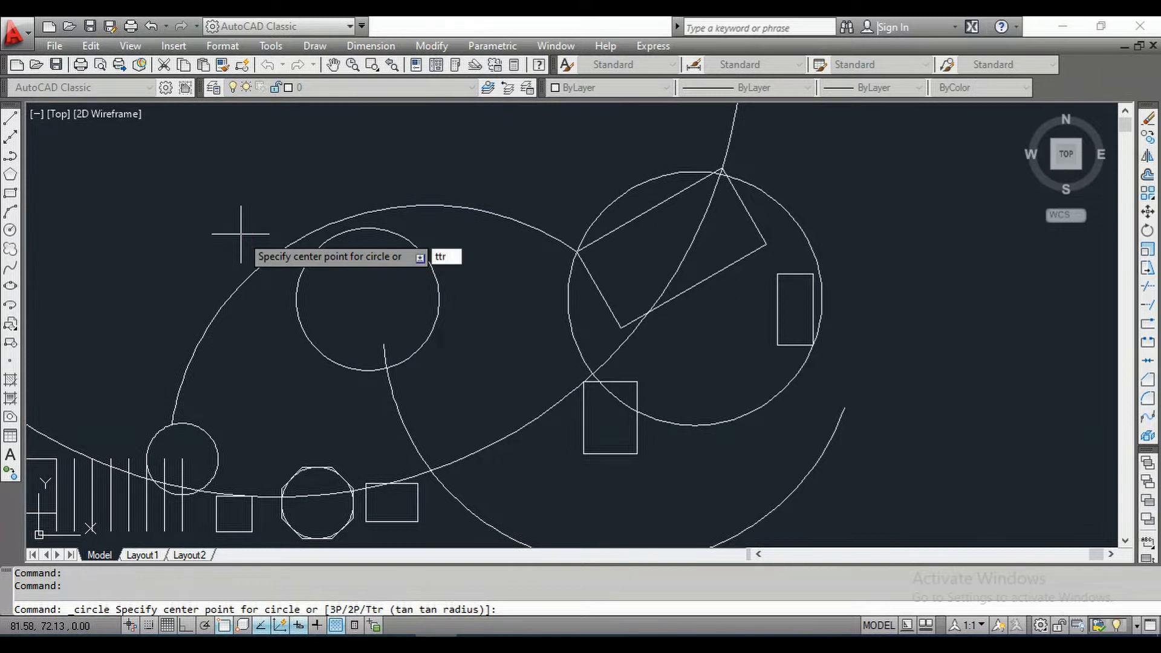
{"action": "key", "text": "Return"}
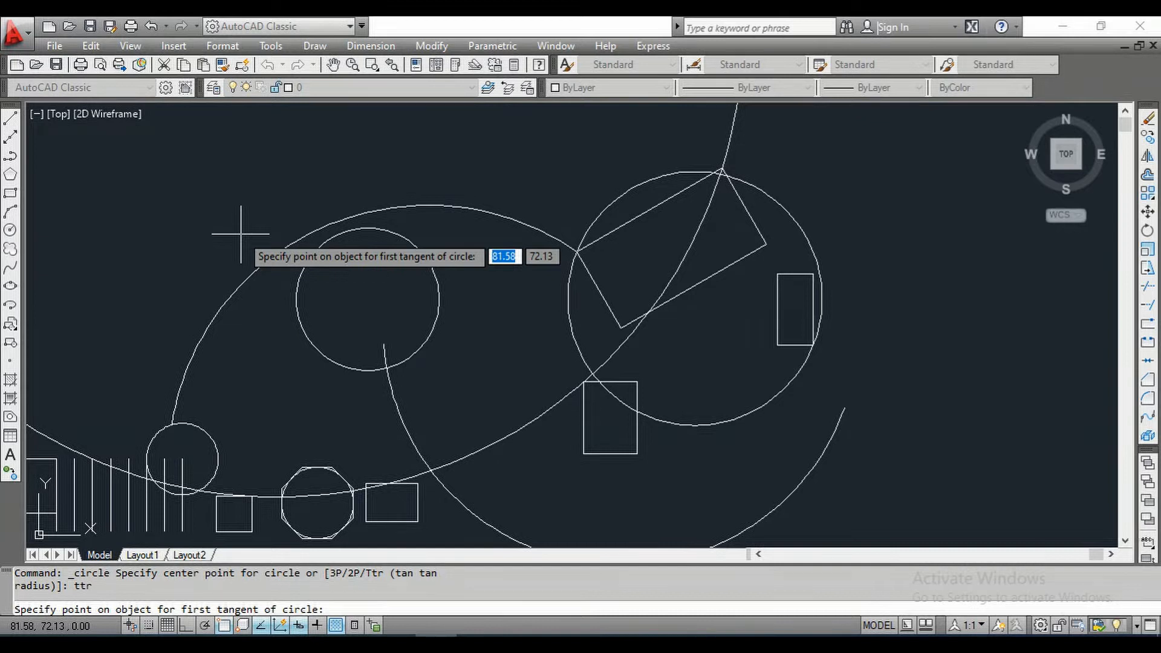
{"action": "left_click", "coordinate": [365, 227]}
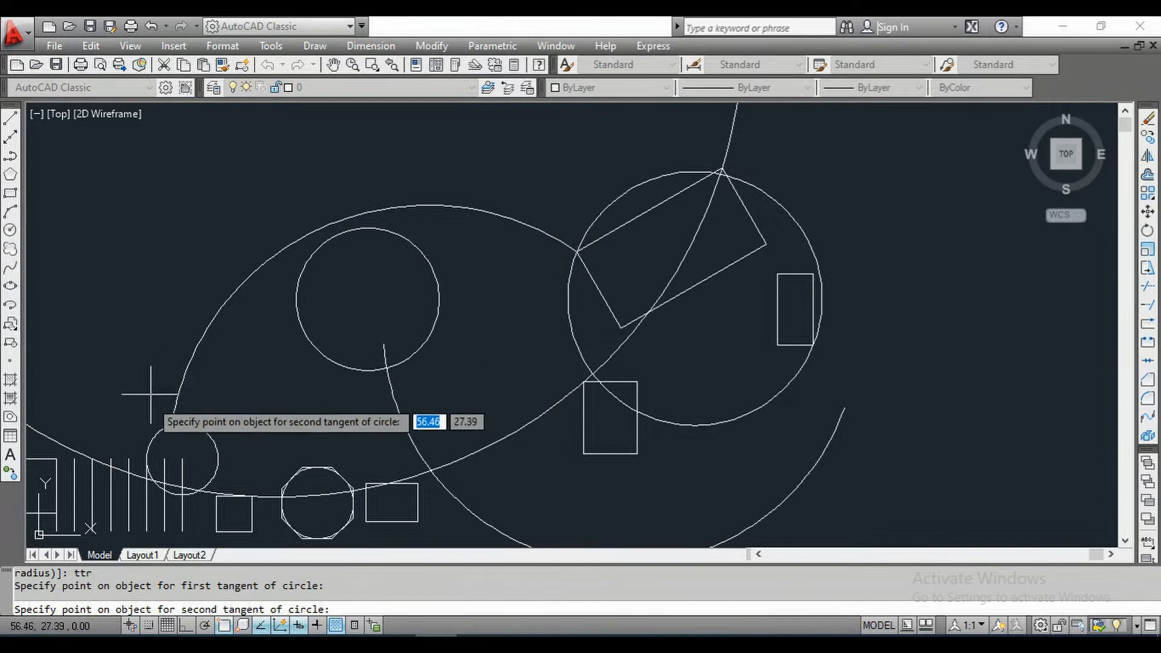
{"action": "left_click", "coordinate": [156, 441]}
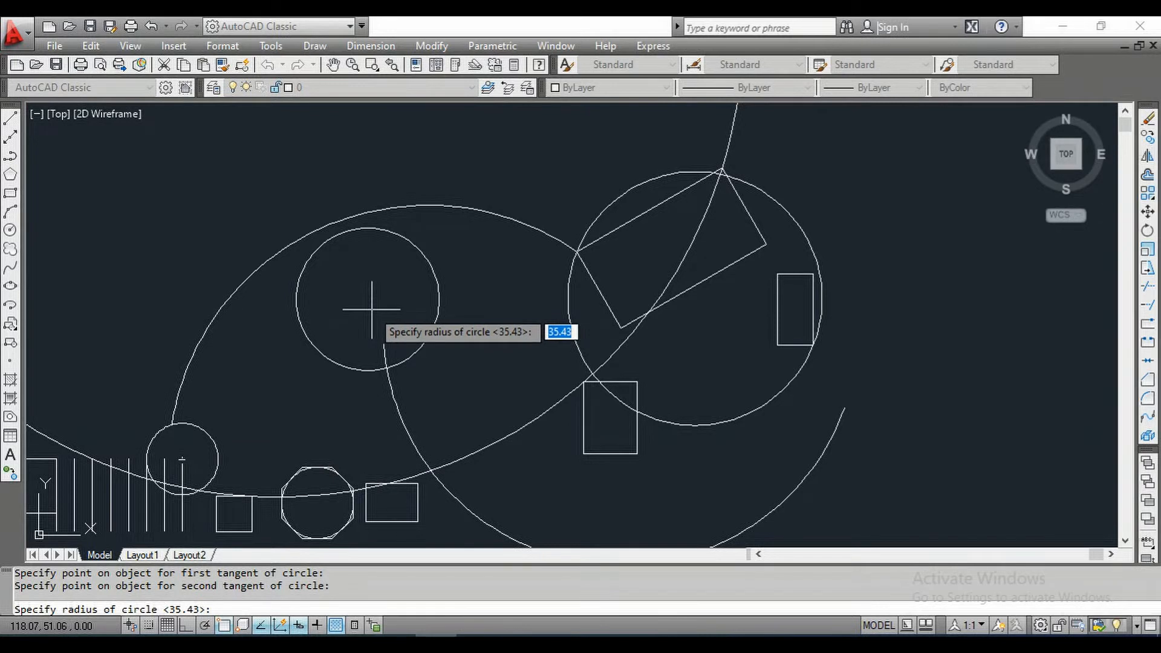
{"action": "type", "text": "45"}
{"action": "key", "text": "Return"}
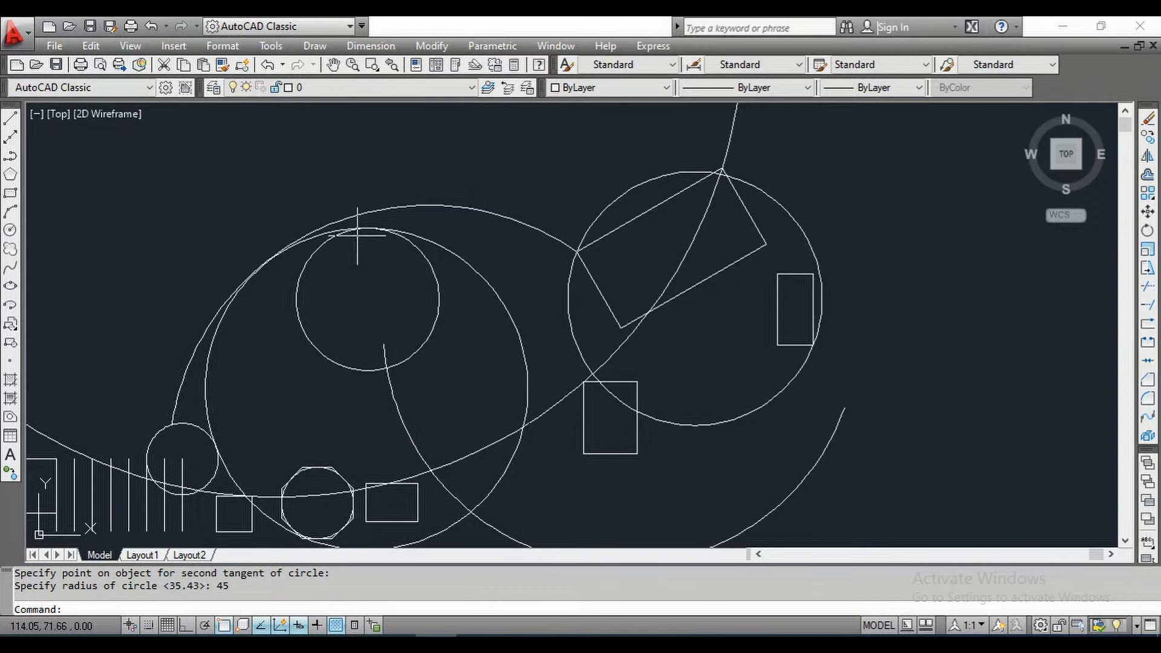
- Examine where the radius 45 circle touches its two tangent circles, and briefly select it to inspect its centre
{"action": "scroll", "coordinate": [389, 231], "scroll_direction": "up", "scroll_amount": 5}
{"action": "scroll", "coordinate": [389, 232], "scroll_direction": "down", "scroll_amount": 5}
{"action": "scroll", "coordinate": [243, 458], "scroll_direction": "up", "scroll_amount": 5}
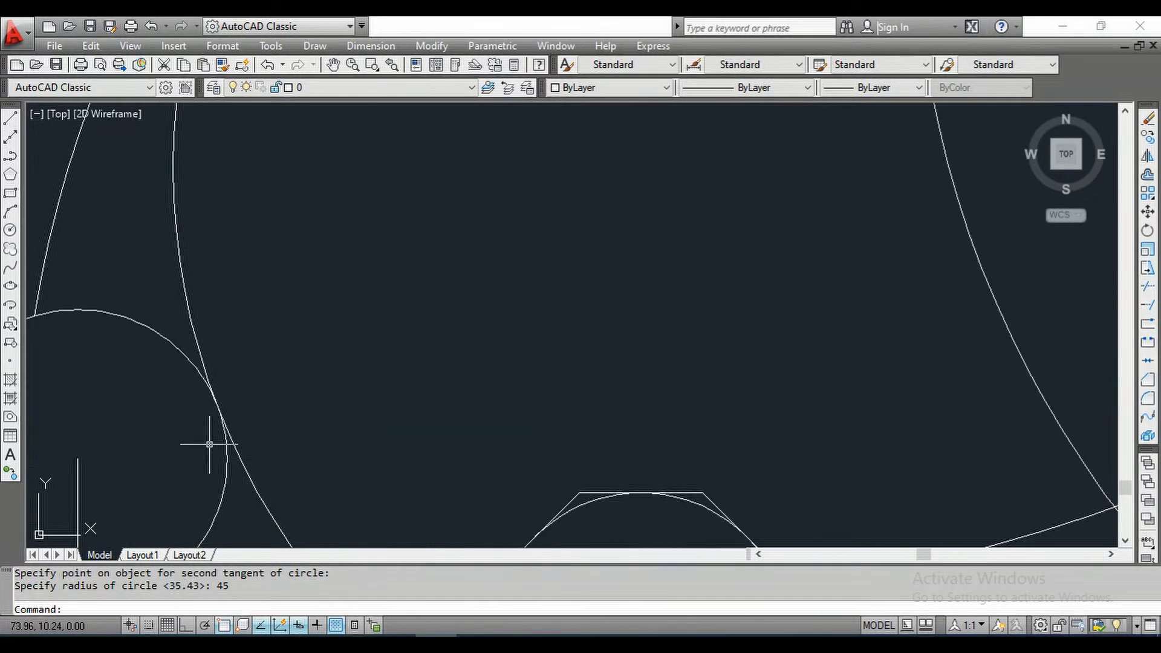
{"action": "scroll", "coordinate": [257, 363], "scroll_direction": "down", "scroll_amount": 8}
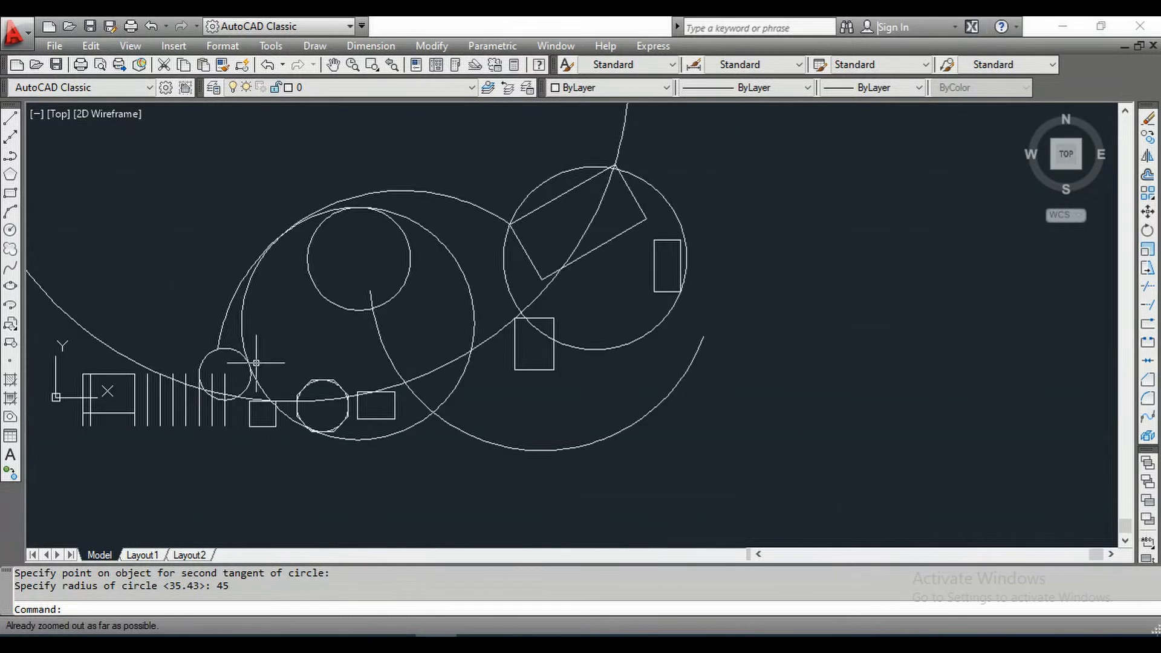
{"action": "left_click", "coordinate": [462, 267]}
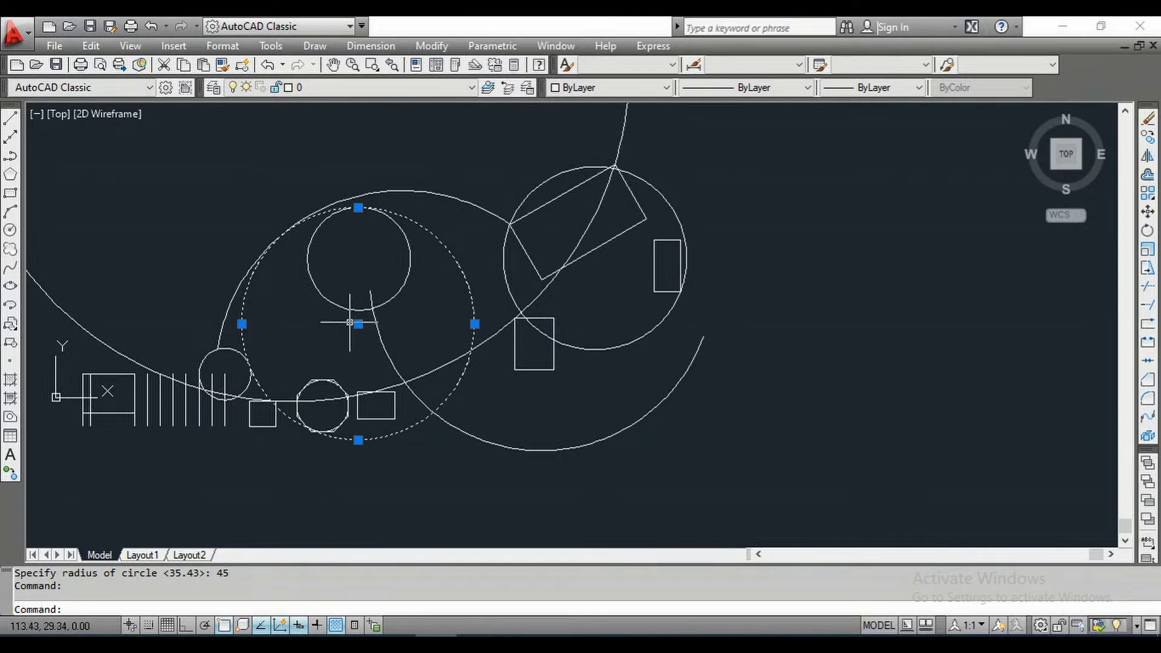
{"action": "key", "text": "Escape"}
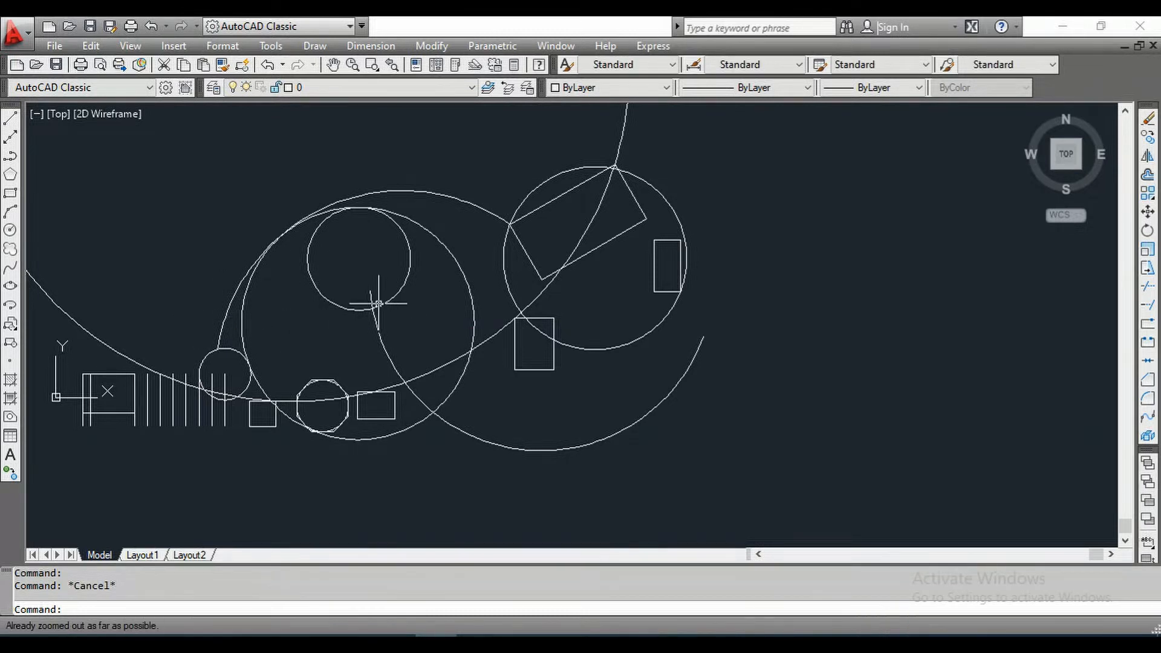
- Draw a closed freehand revision cloud around the rotated rectangle's left corner and clear the selection
{"action": "scroll", "coordinate": [469, 252], "scroll_direction": "up", "scroll_amount": 5}
{"action": "middle_click_drag", "start_coordinate": [629, 263], "coordinate": [71, 295]}
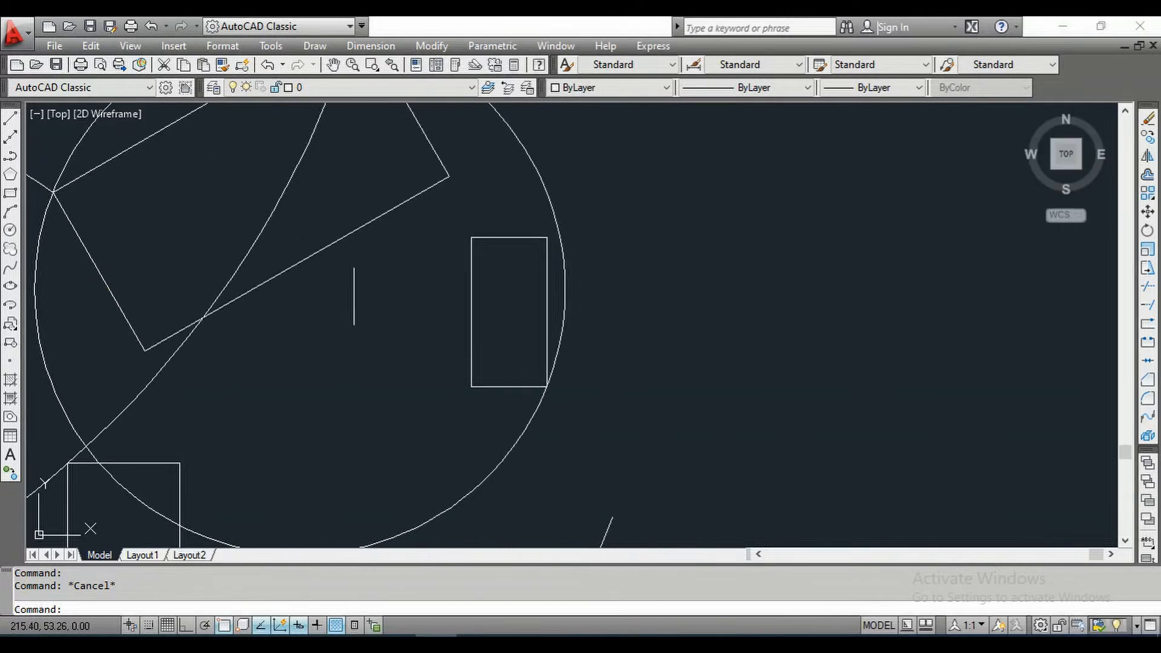
{"action": "scroll", "coordinate": [371, 295], "scroll_direction": "down", "scroll_amount": 2}
{"action": "middle_click_drag", "start_coordinate": [547, 300], "coordinate": [349, 325]}
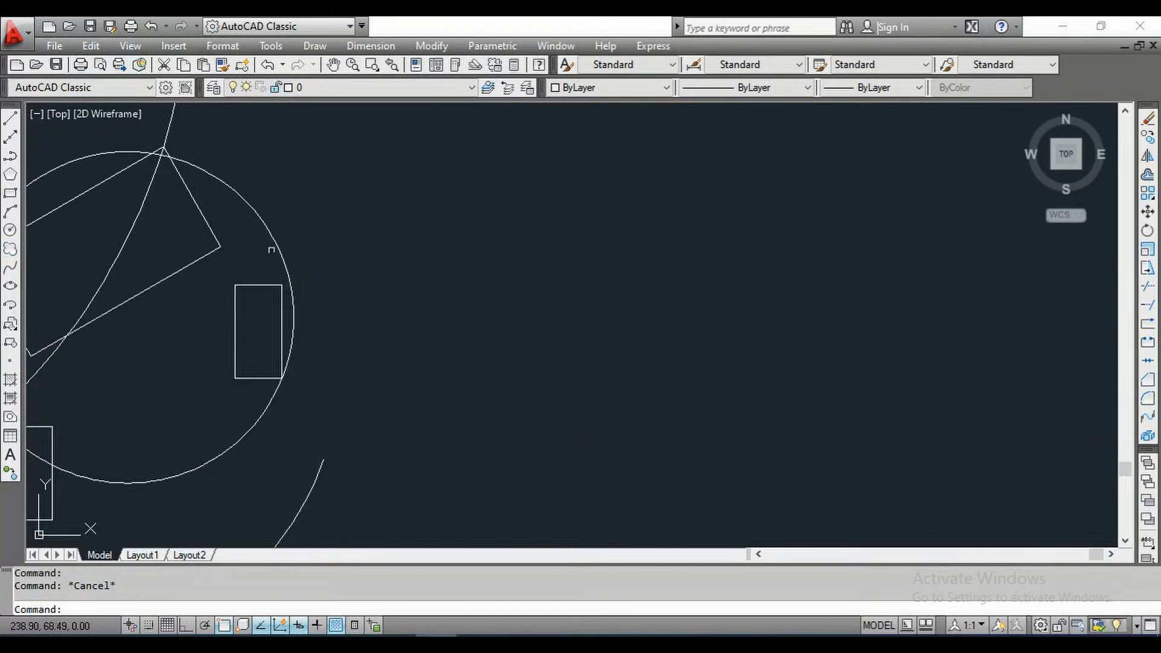
{"action": "middle_click_drag", "start_coordinate": [356, 292], "coordinate": [724, 296]}
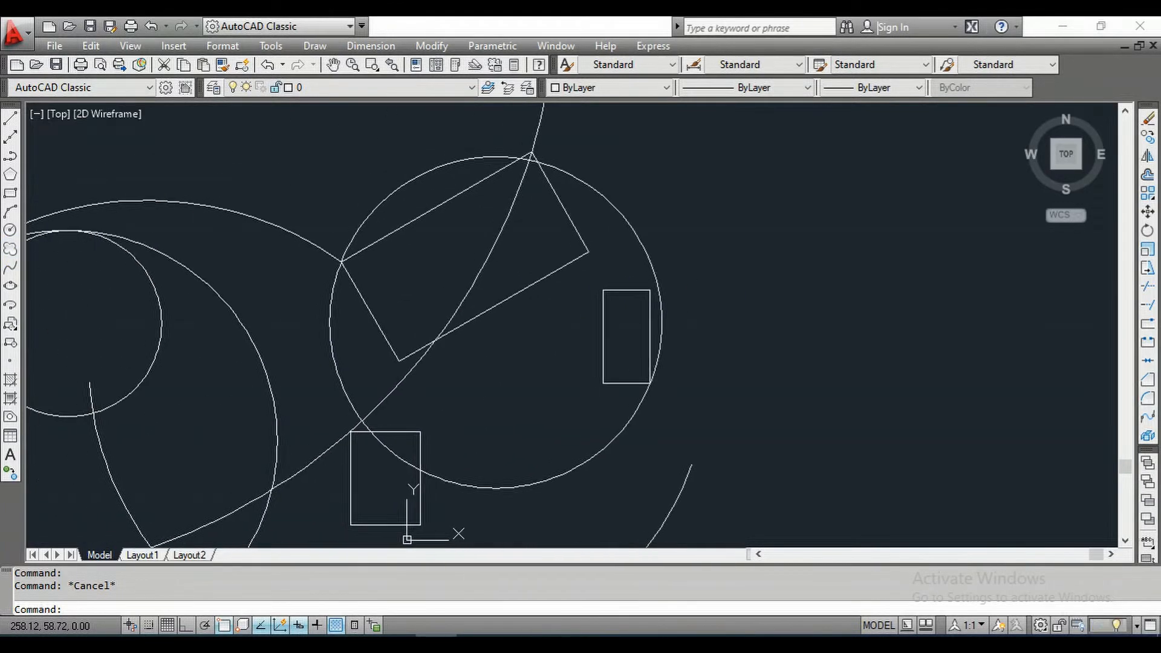
{"action": "middle_click_drag", "start_coordinate": [360, 376], "coordinate": [412, 342]}
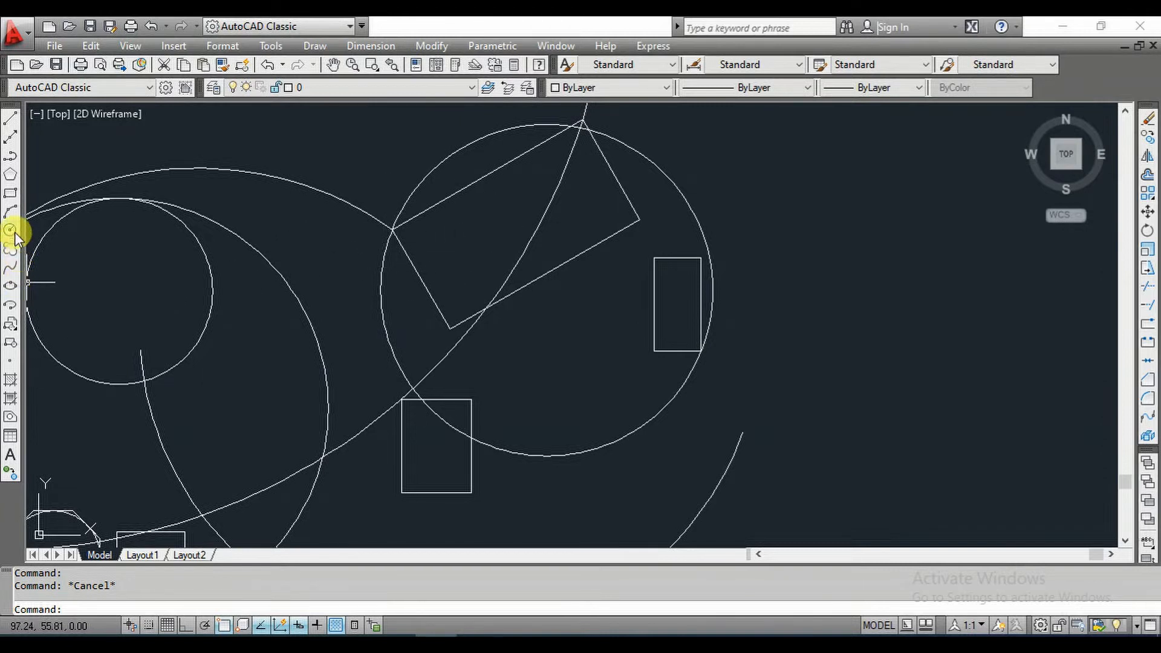
{"action": "left_click", "coordinate": [11, 249]}
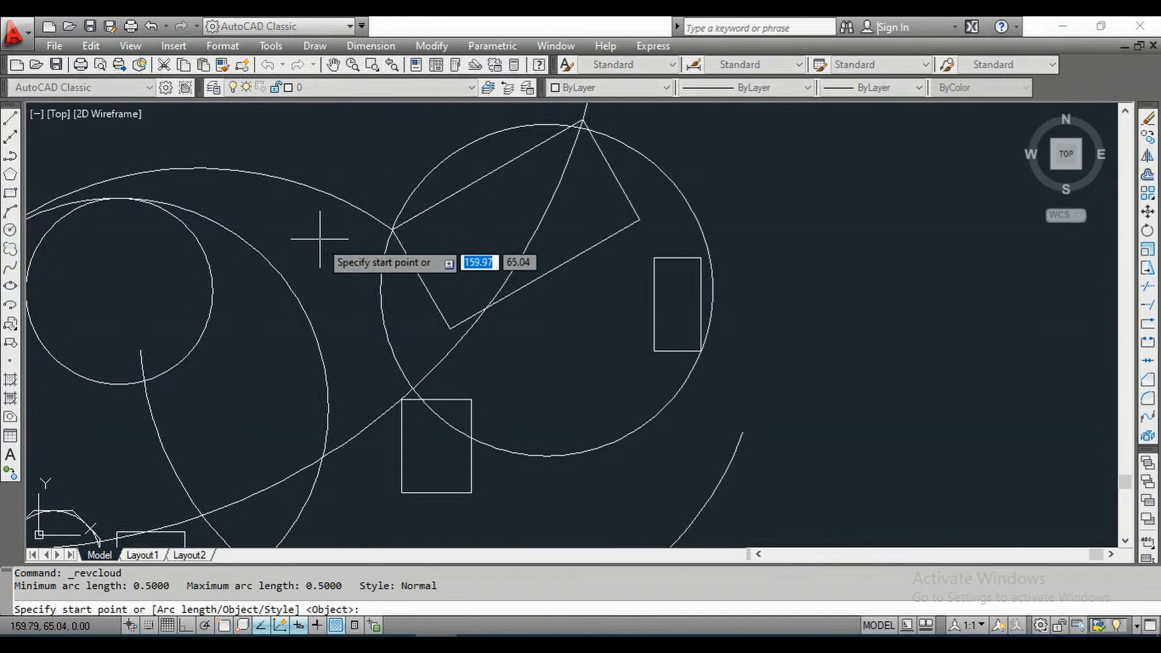
{"action": "left_click", "coordinate": [322, 239]}
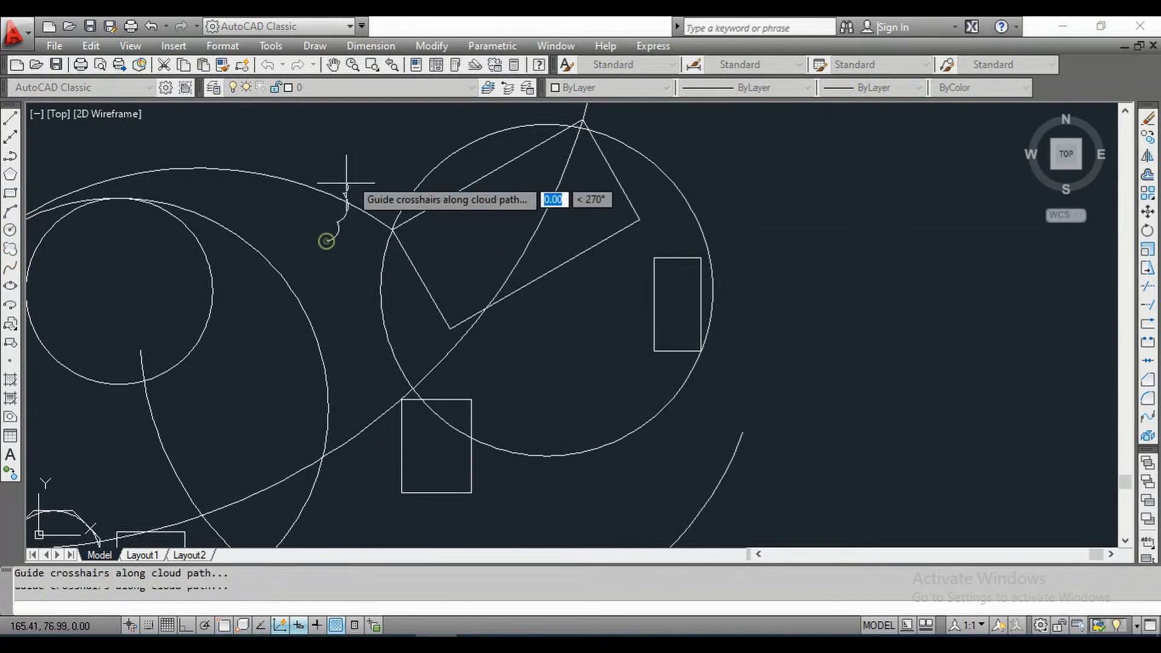
{"action": "left_click", "coordinate": [326, 241]}
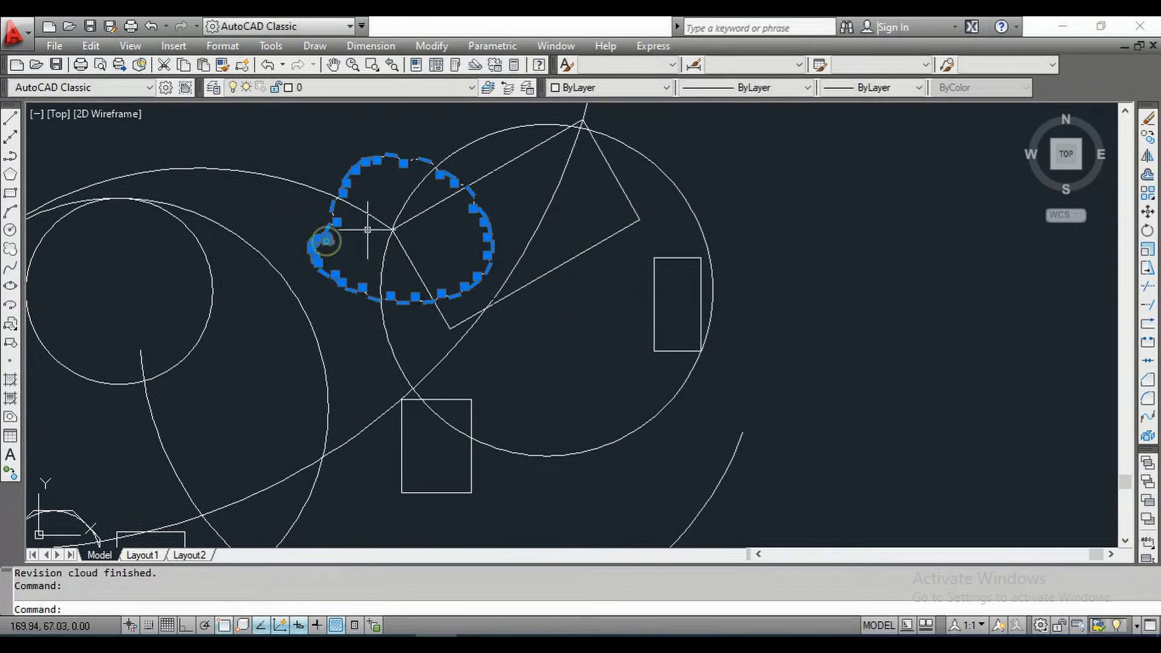
{"action": "key", "text": "Escape"}
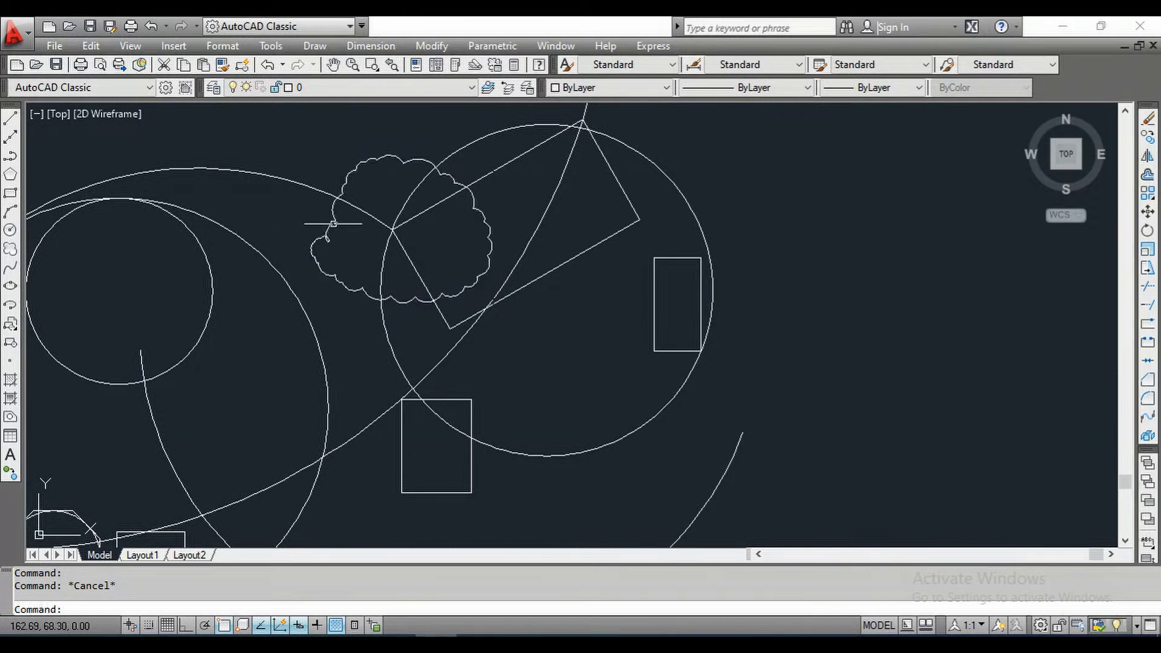
- Delete the revision cloud around the rotated rectangle's left corner
{"action": "left_click", "coordinate": [333, 224]}
{"action": "key", "text": "Delete"}
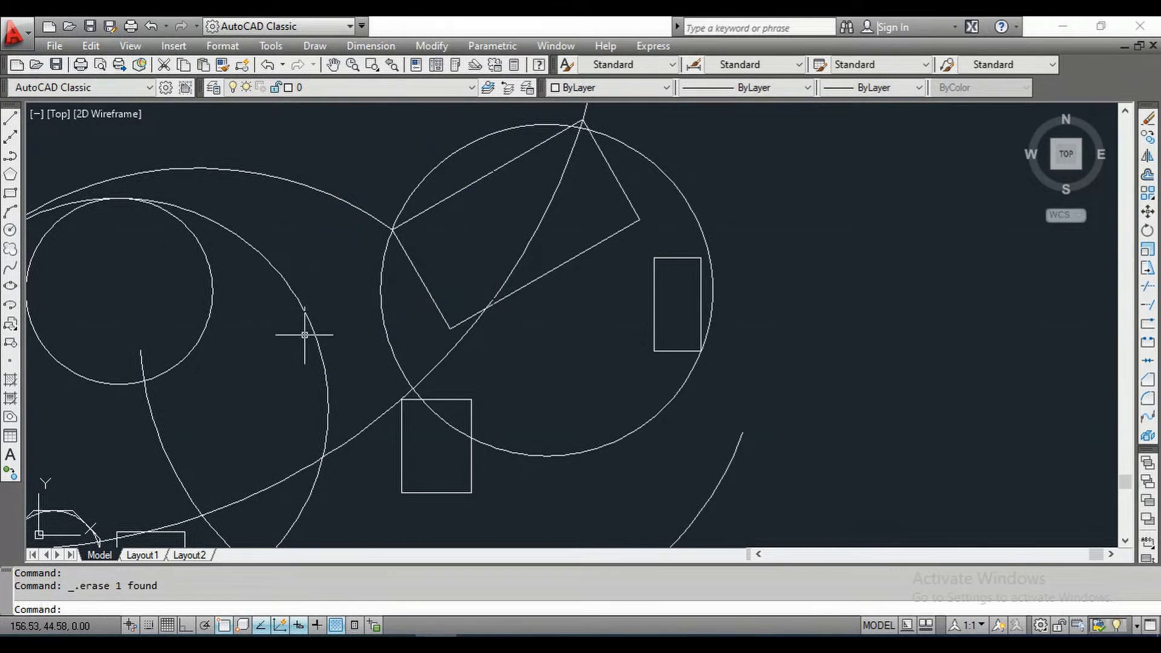
{"action": "left_click", "coordinate": [10, 250]}
{"action": "key", "text": "Escape"}
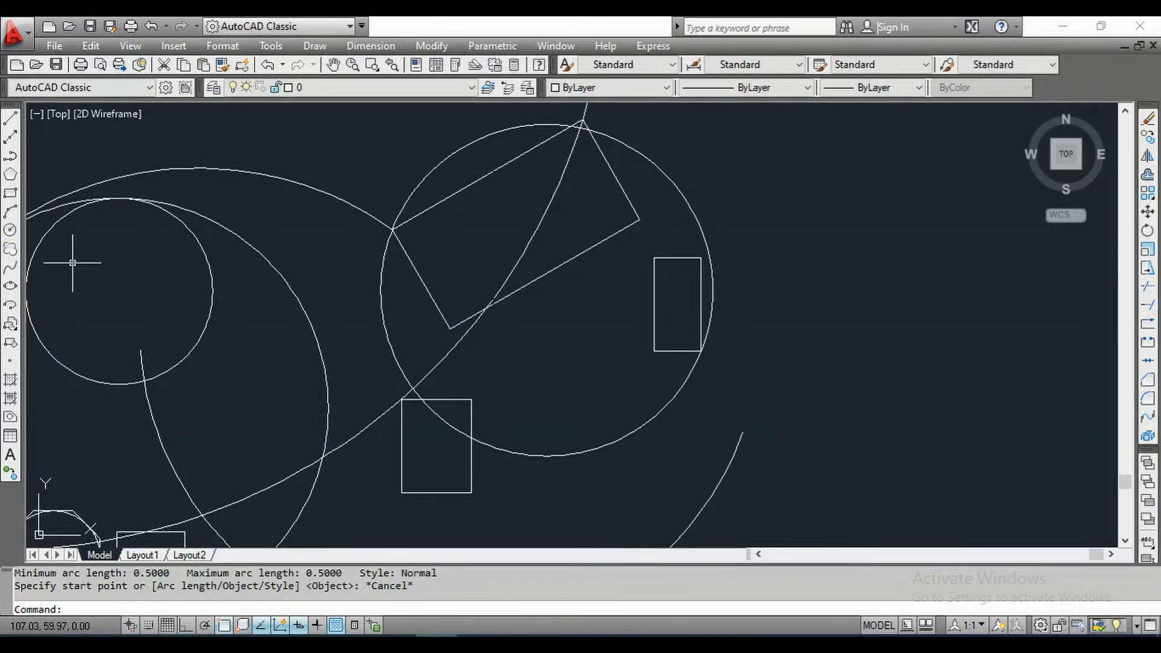
- Draw an irregular revision cloud in the empty area right of the small upright rectangle without reversing its direction, and delete it
{"action": "left_click", "coordinate": [10, 250]}
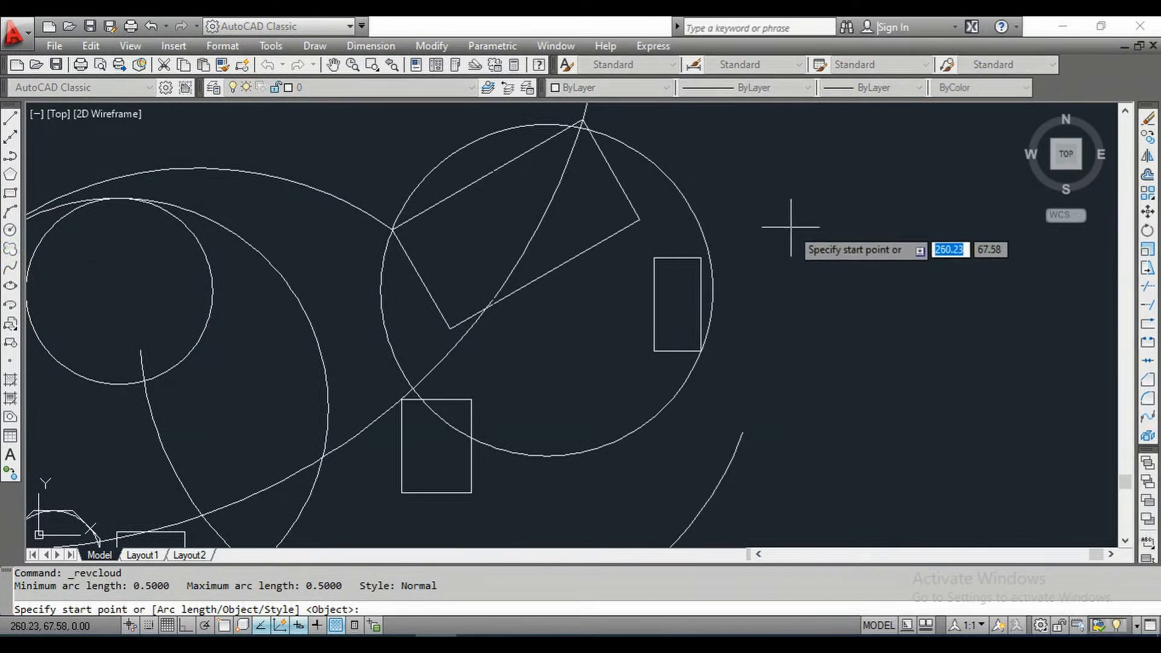
{"action": "left_click", "coordinate": [750, 198]}
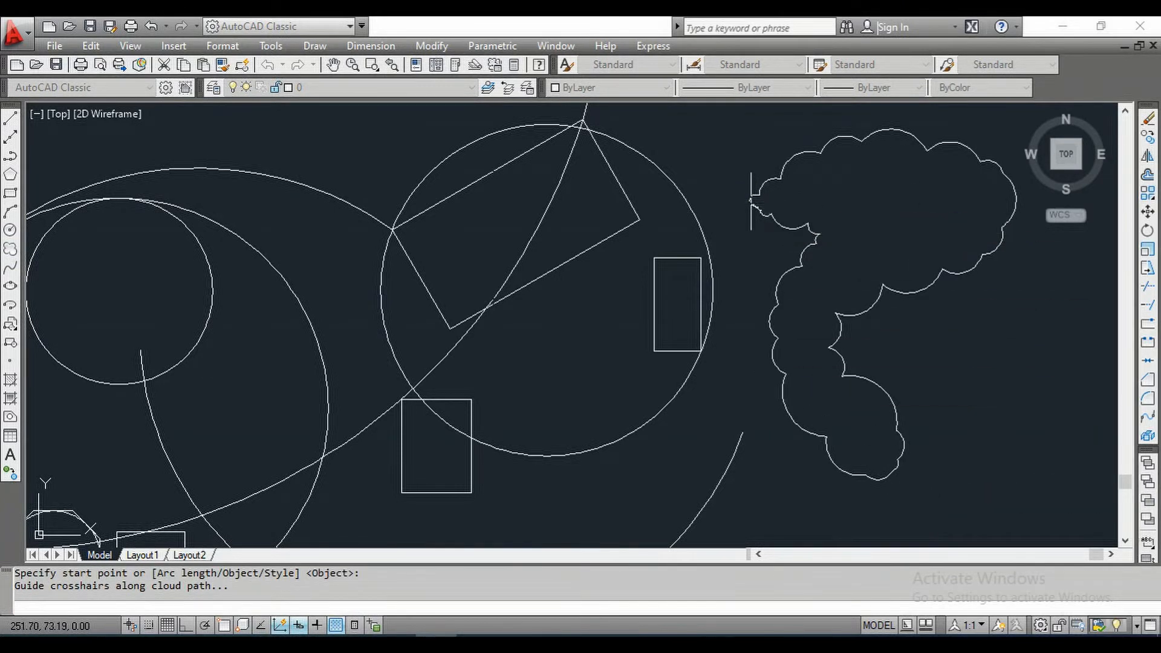
{"action": "key", "text": "Return"}
{"action": "key", "text": "Return"}
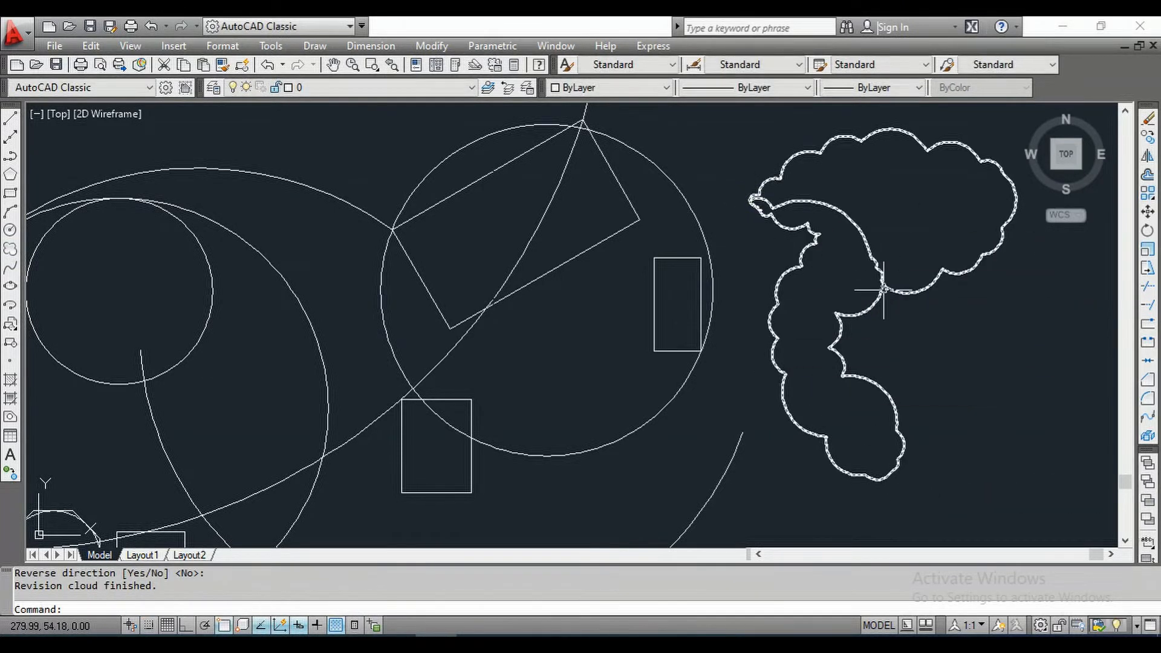
{"action": "left_click", "coordinate": [864, 244]}
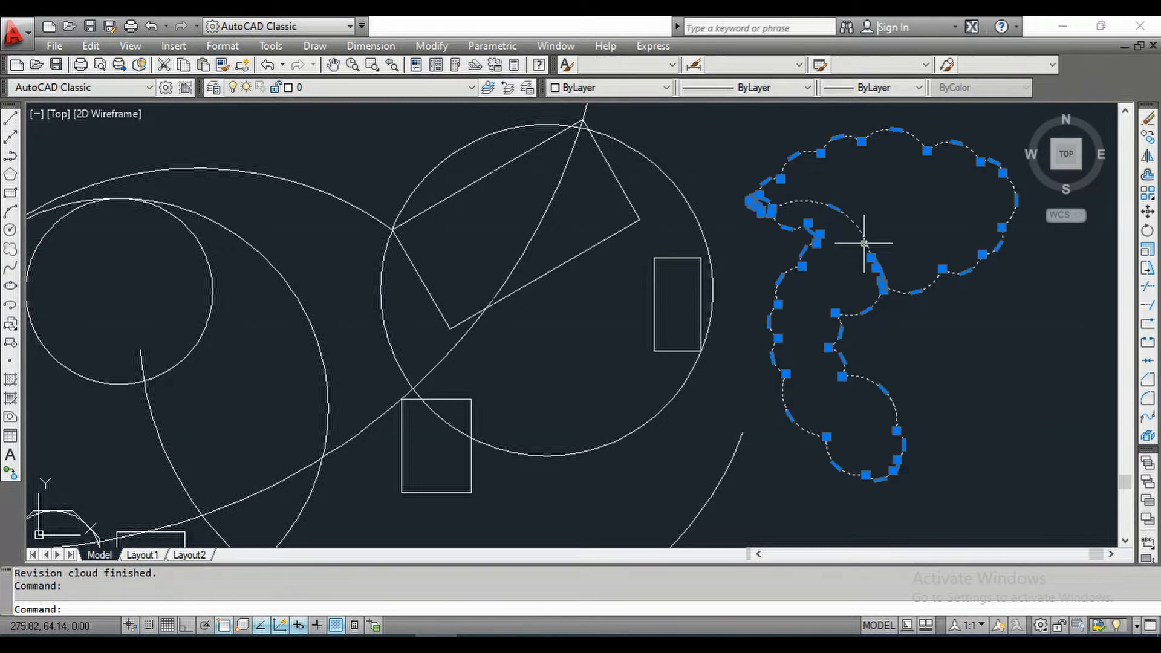
{"action": "key", "text": "Delete"}
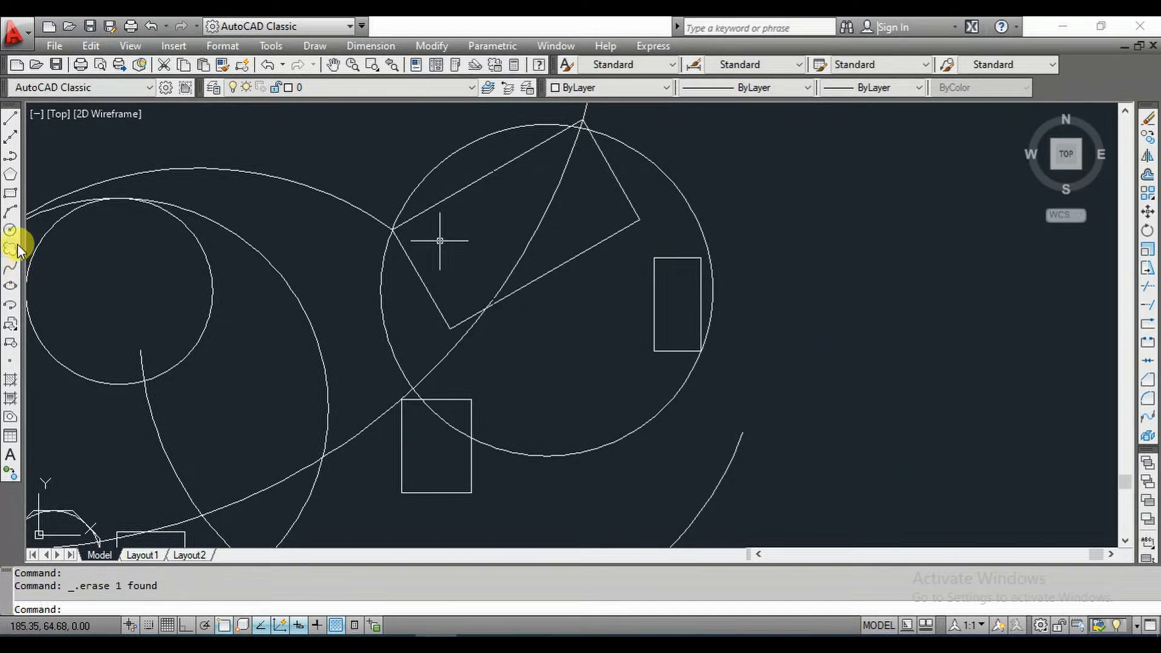
- Set the revision cloud's minimum arc length by picking the small upright rectangle's left side, and its maximum between two points in the empty area
{"action": "left_click", "coordinate": [10, 249]}
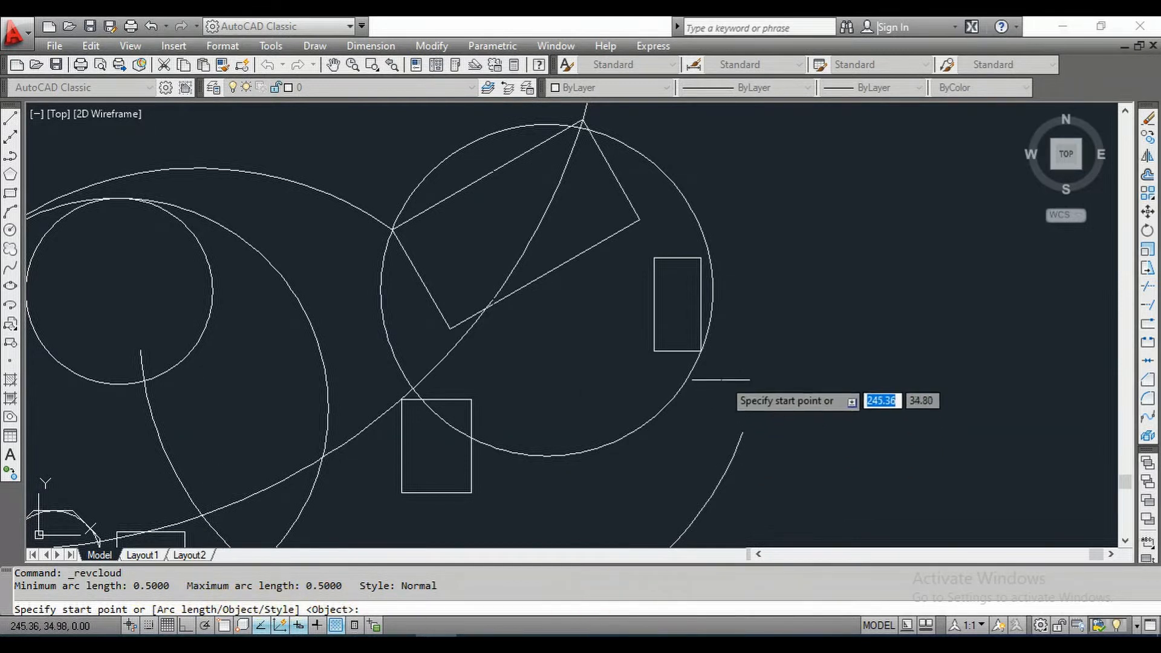
{"action": "type", "text": "a"}
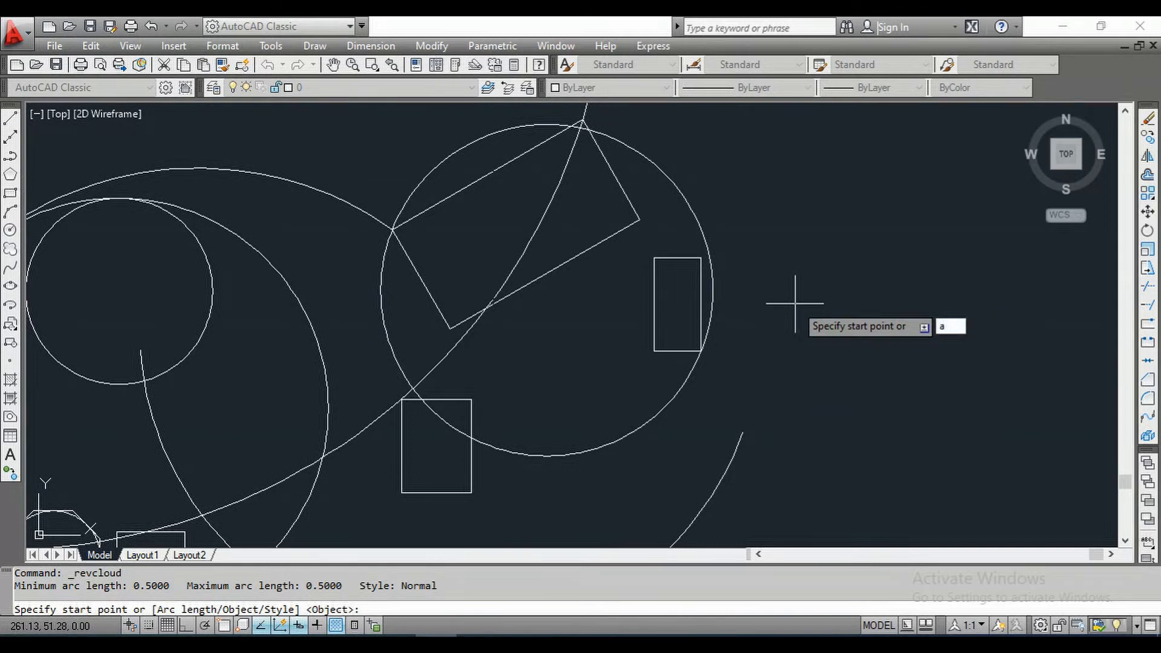
{"action": "key", "text": "Return"}
{"action": "left_click", "coordinate": [646, 322]}
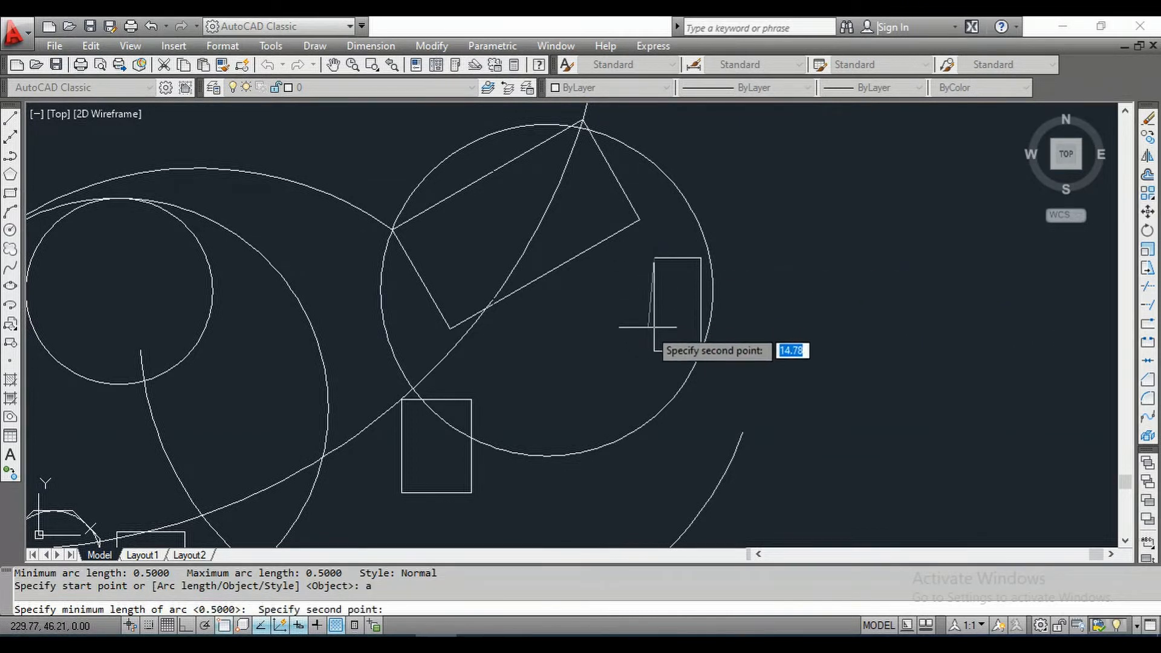
{"action": "left_click", "coordinate": [657, 355]}
{"action": "left_click", "coordinate": [756, 299]}
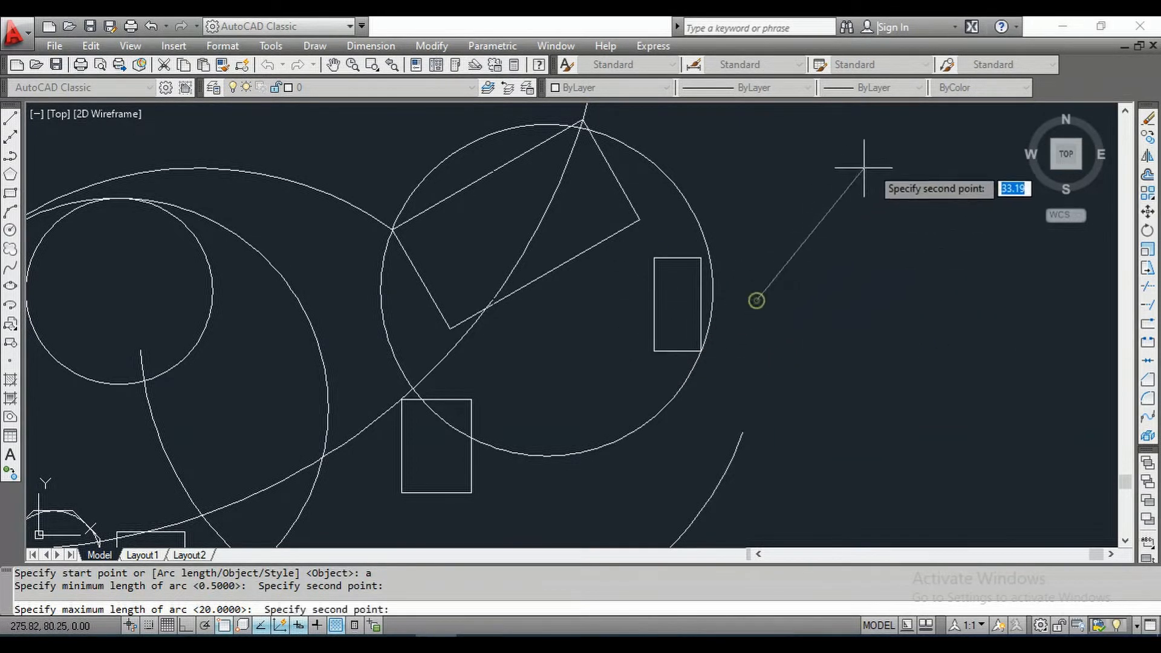
{"action": "left_click", "coordinate": [950, 163]}
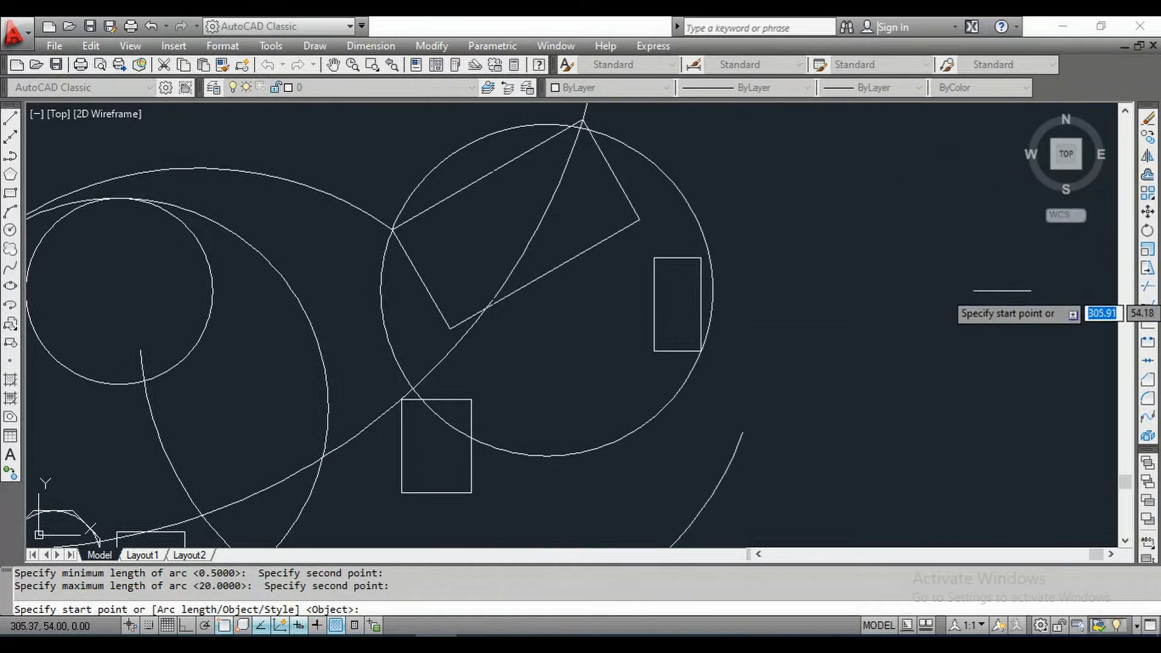
- Draw a closed freehand revision cloud with the newly picked arc lengths in the empty area right of the small upright rectangle, and delete it
{"action": "left_click", "coordinate": [984, 294]}
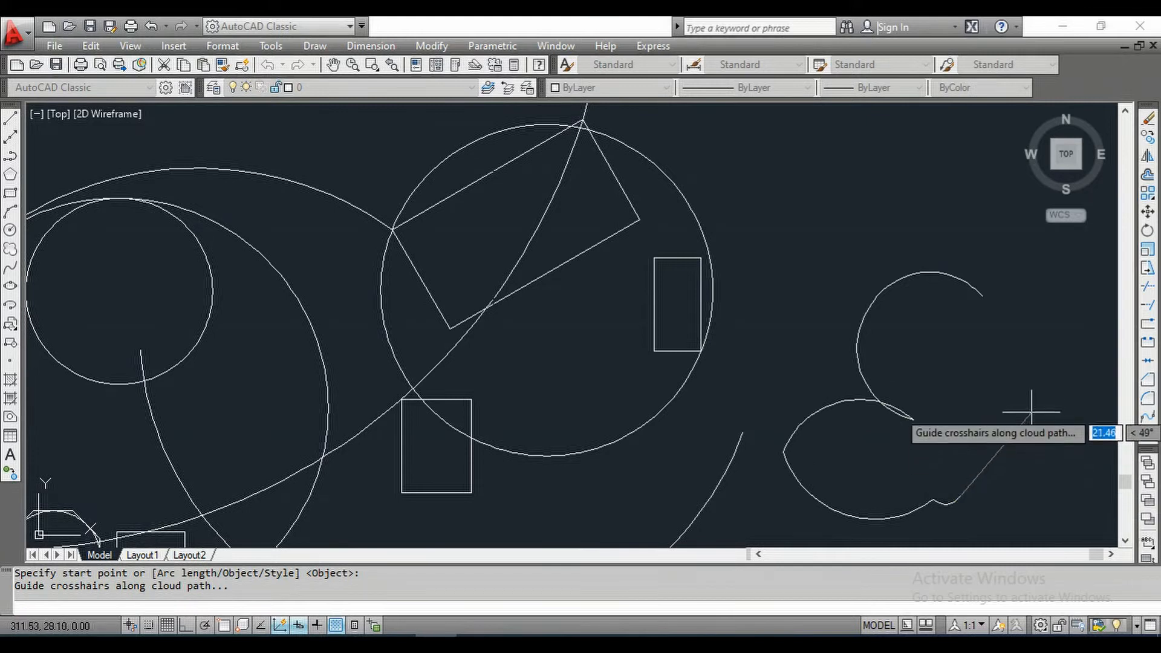
{"action": "left_click", "coordinate": [1016, 320]}
{"action": "left_click", "coordinate": [928, 200]}
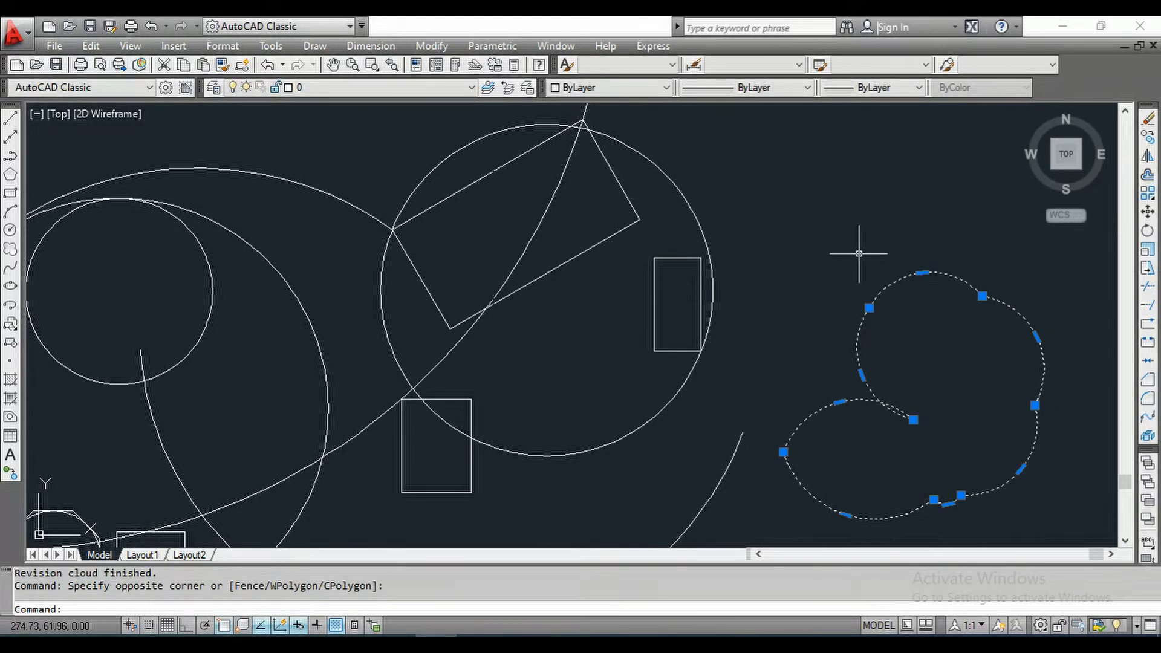
{"action": "key", "text": "Delete"}
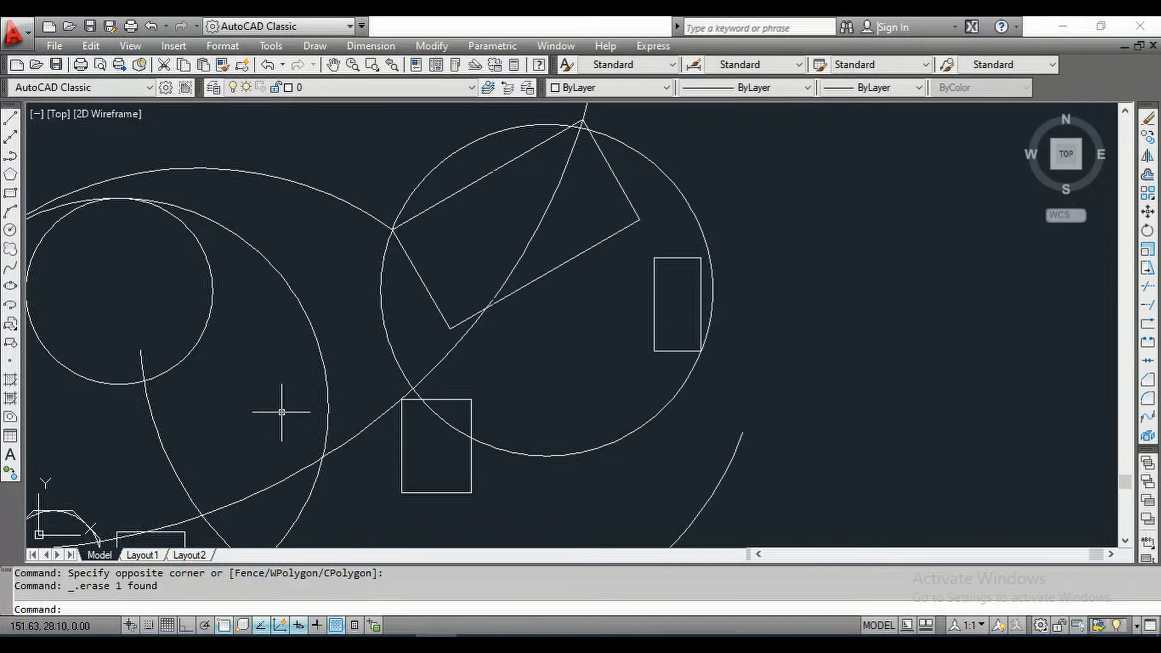
- Convert the rotated rectangle inside the large circle into a revision cloud and reverse the direction of its arcs
{"action": "left_click", "coordinate": [9, 248]}
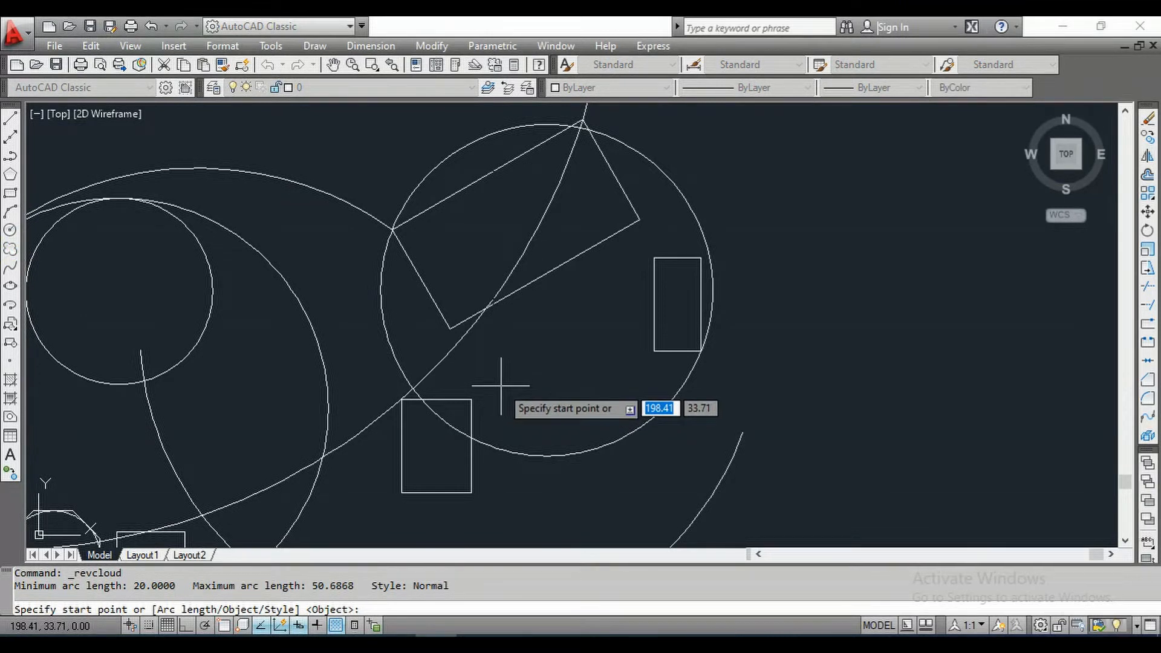
{"action": "type", "text": "o"}
{"action": "key", "text": "Return"}
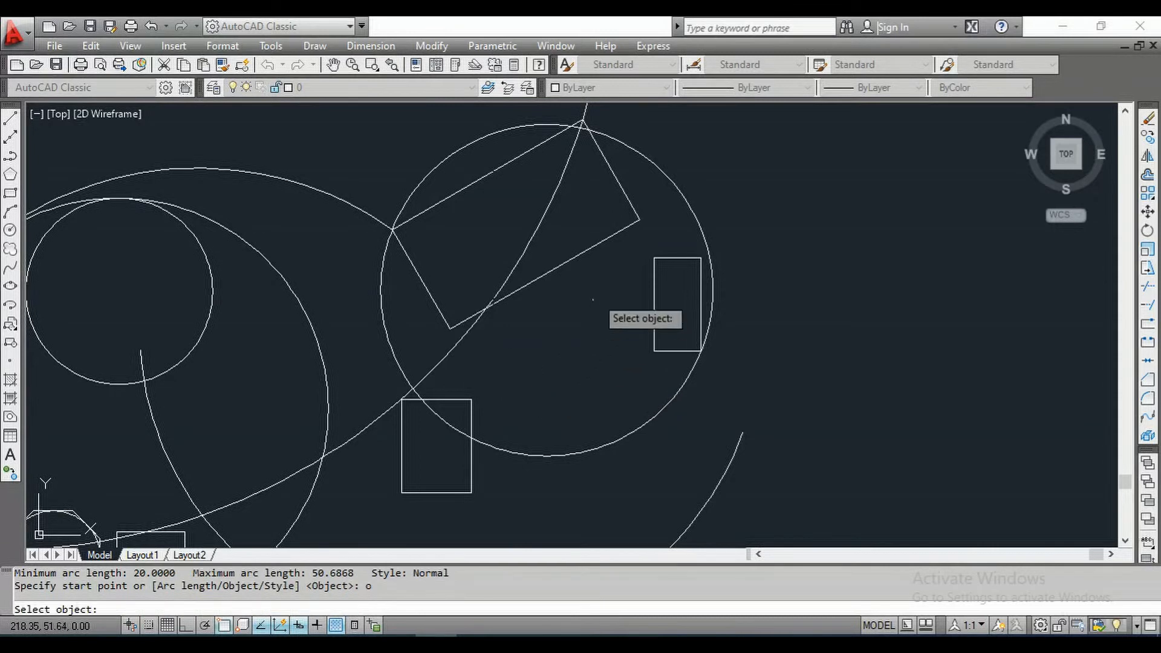
{"action": "left_click", "coordinate": [601, 244]}
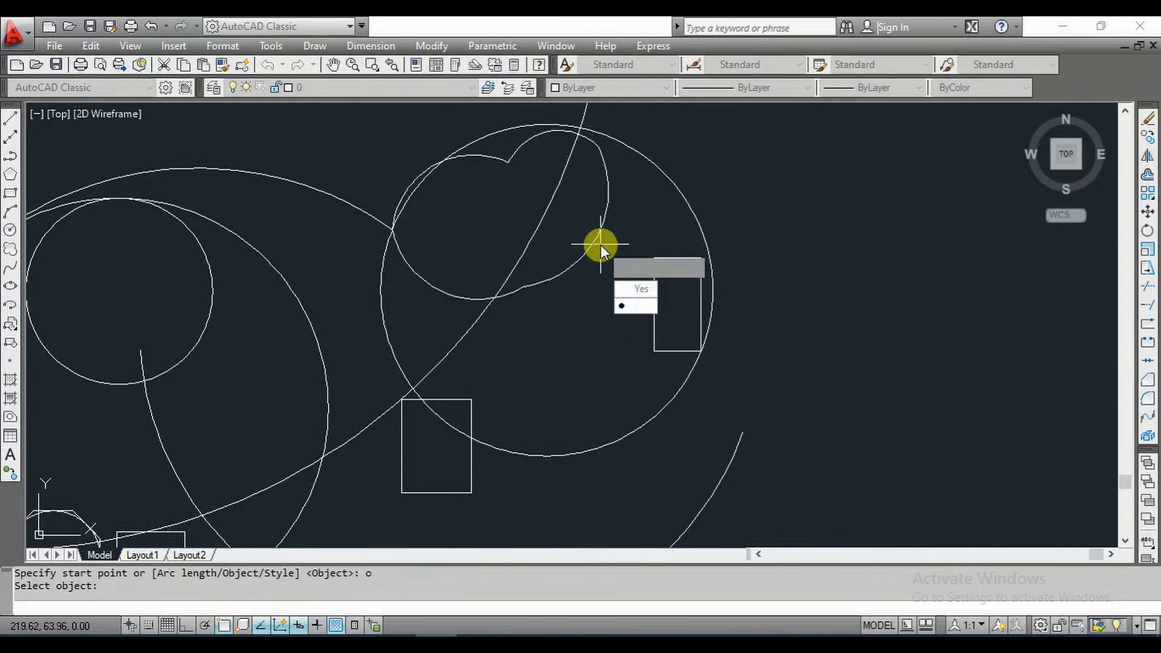
{"action": "left_click", "coordinate": [636, 290]}
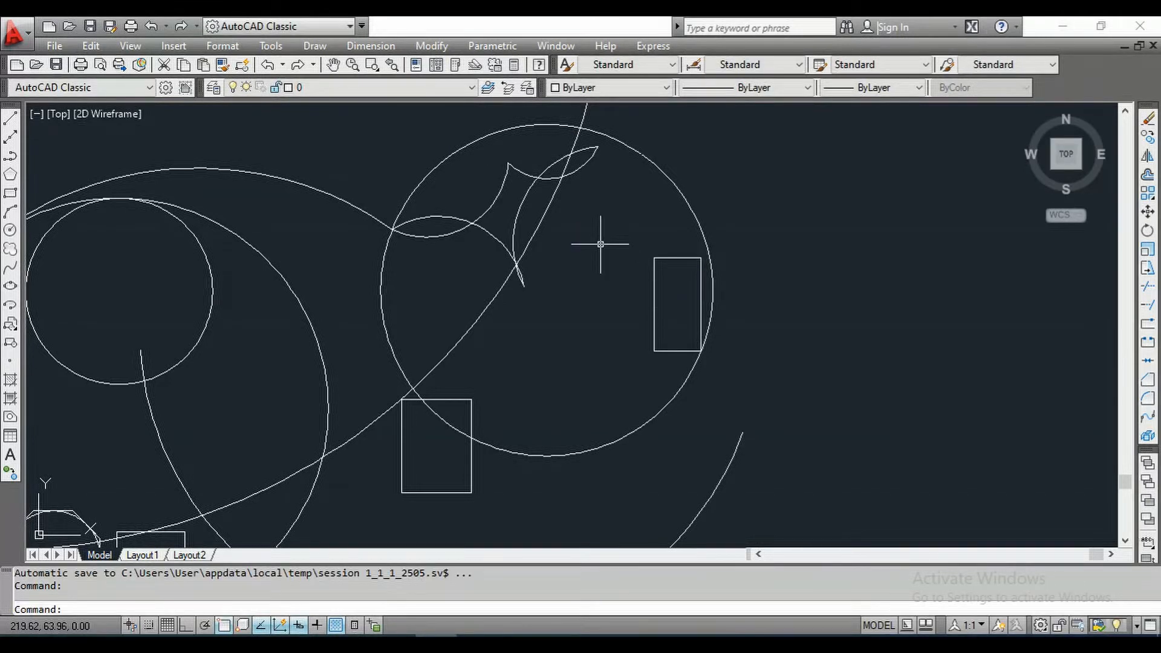
- Draw a wide rectangle with a rotation angle of 0 in the empty area right of the large circle
{"action": "left_click", "coordinate": [11, 194]}
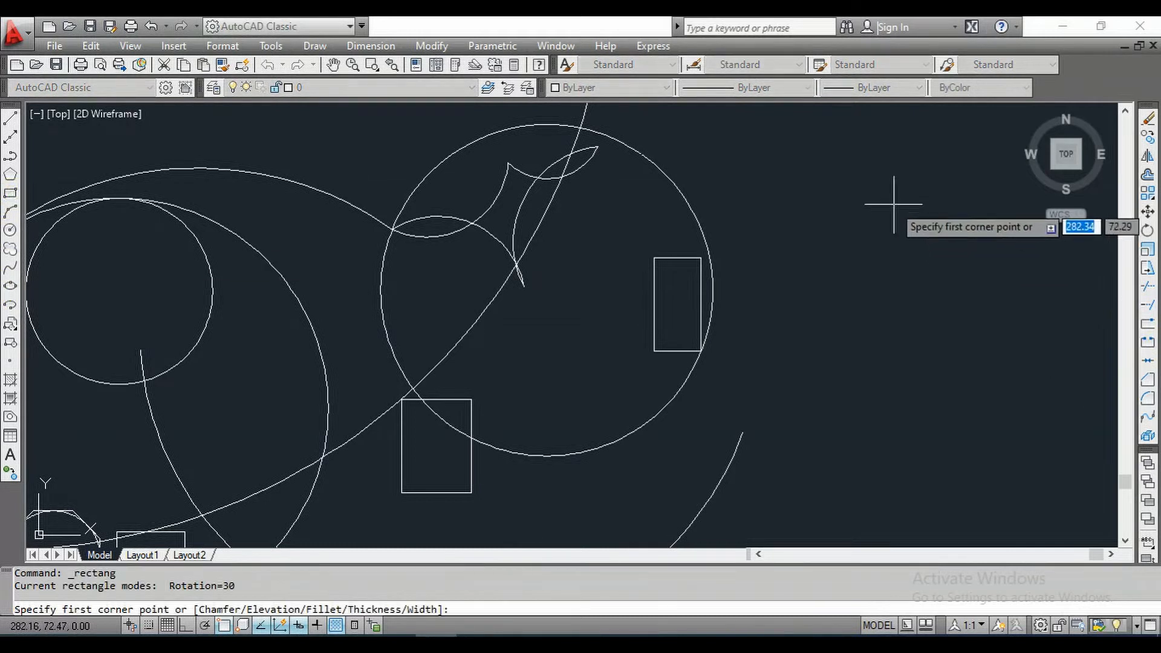
{"action": "left_click", "coordinate": [816, 204]}
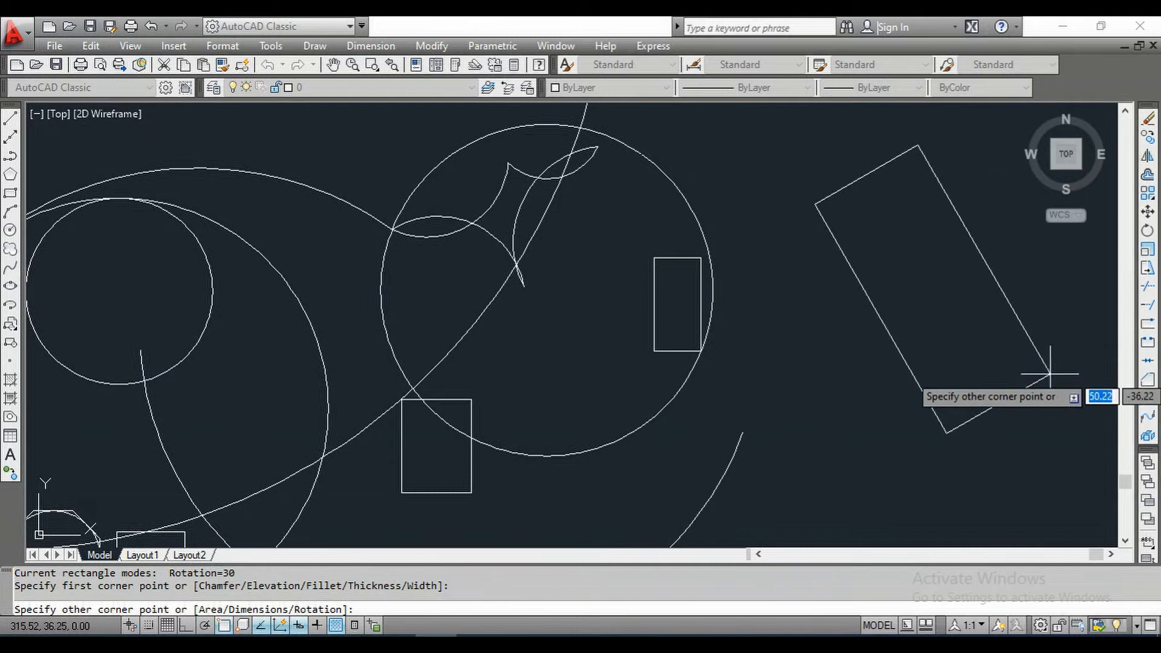
{"action": "type", "text": "r"}
{"action": "key", "text": "Return"}
{"action": "type", "text": "0"}
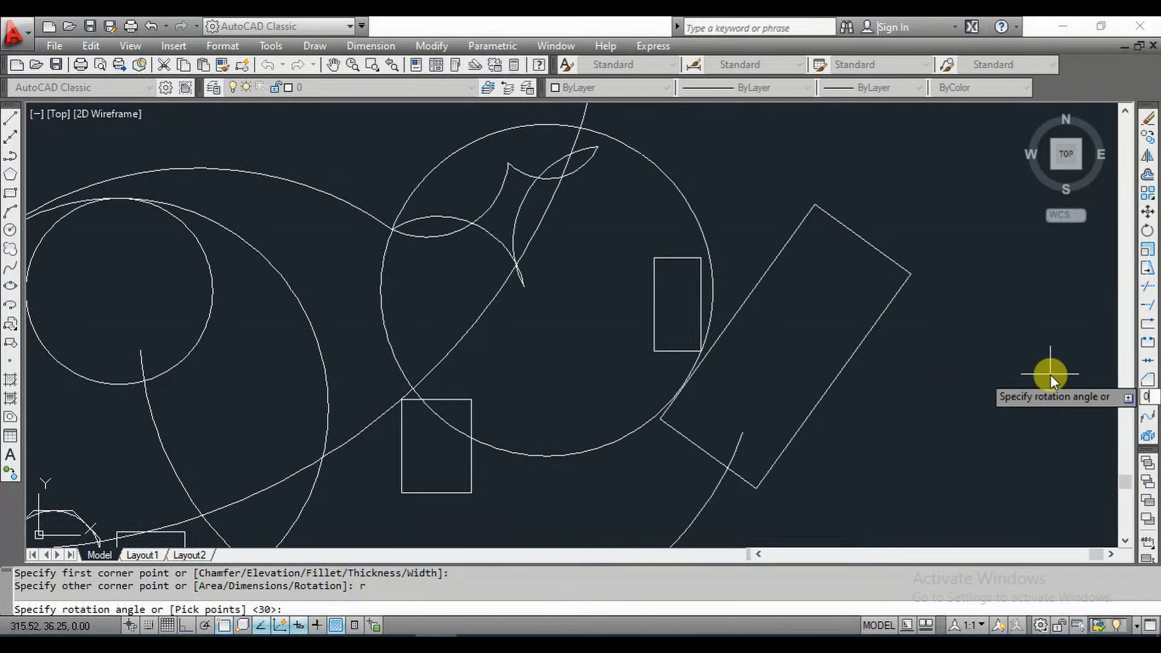
{"action": "key", "text": "Return"}
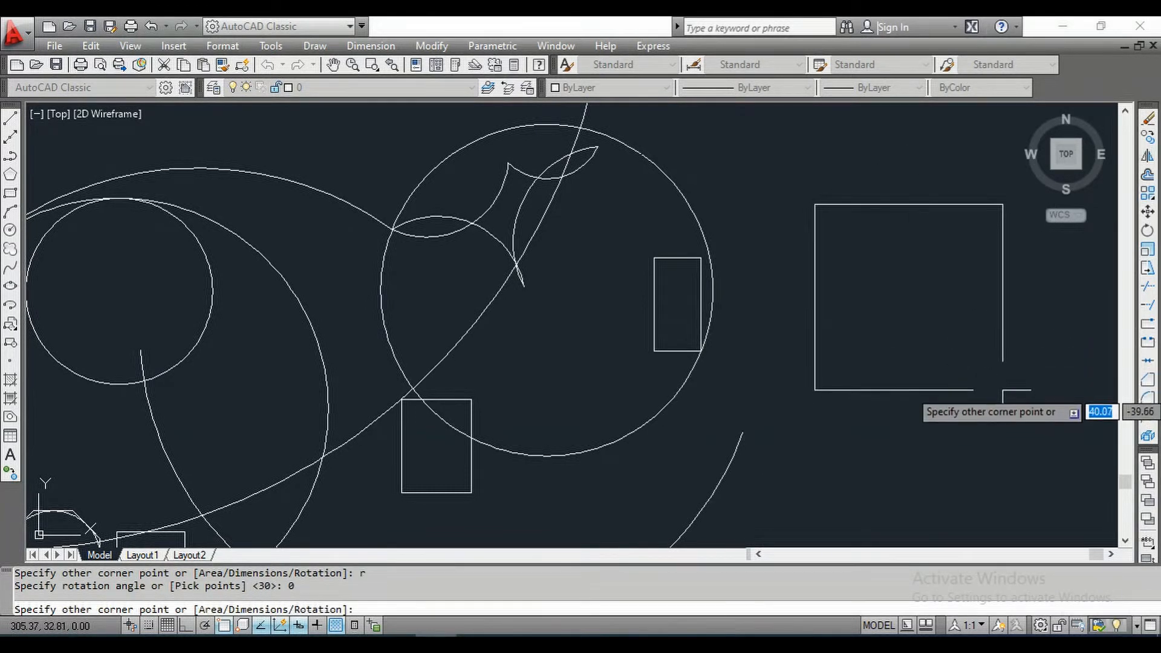
{"action": "left_click", "coordinate": [1007, 294]}
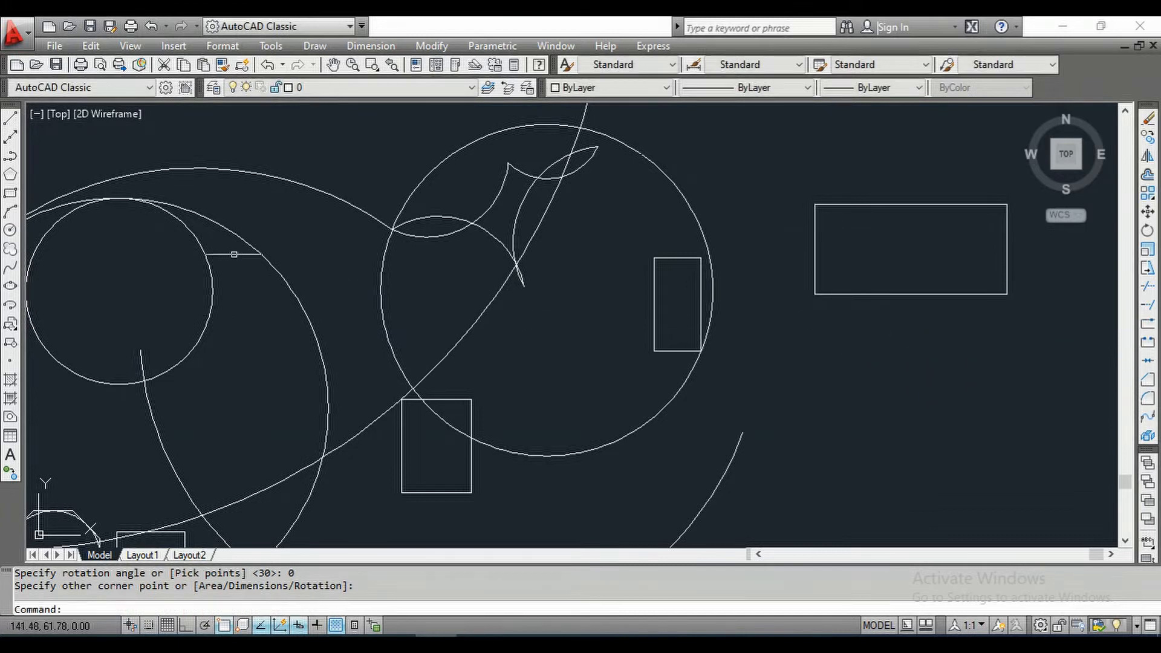
- Set the revision cloud's minimum arc length to 4.5 and its maximum arc length to 6
{"action": "left_click", "coordinate": [9, 249]}
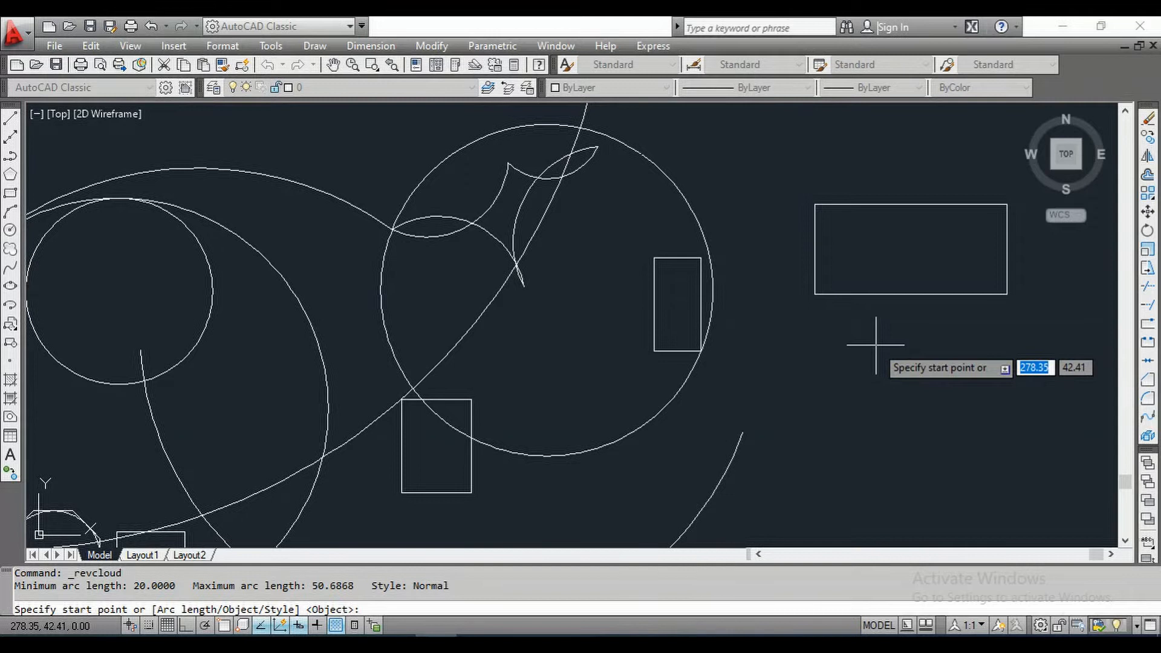
{"action": "type", "text": "a"}
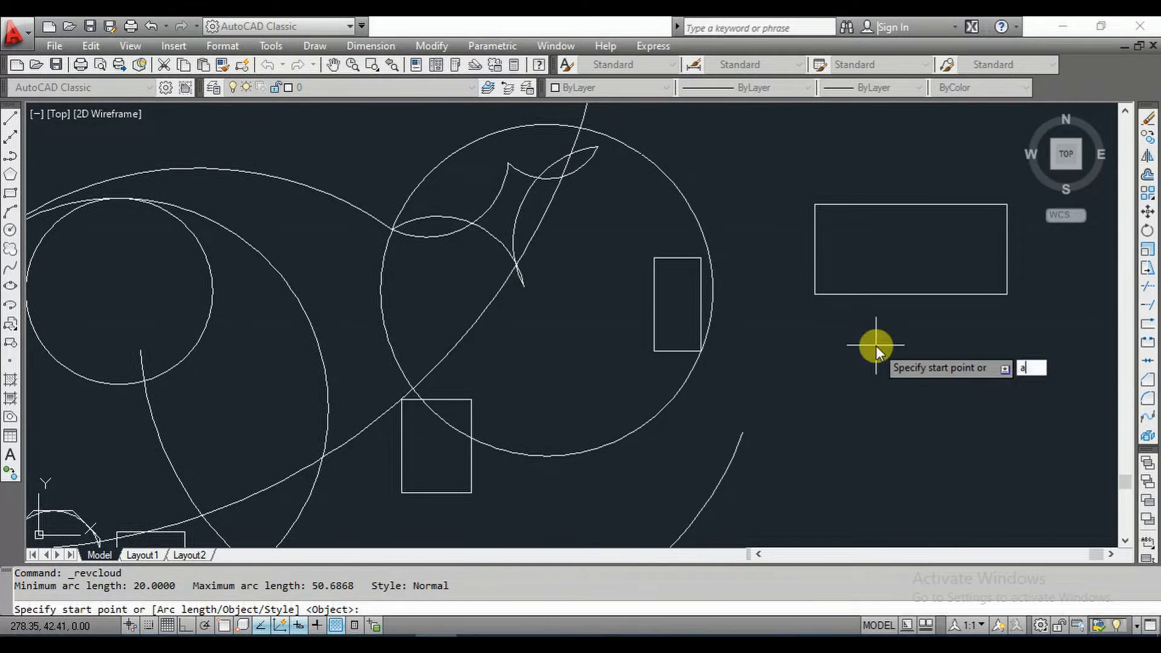
{"action": "key", "text": "Return"}
{"action": "left_click", "coordinate": [816, 205]}
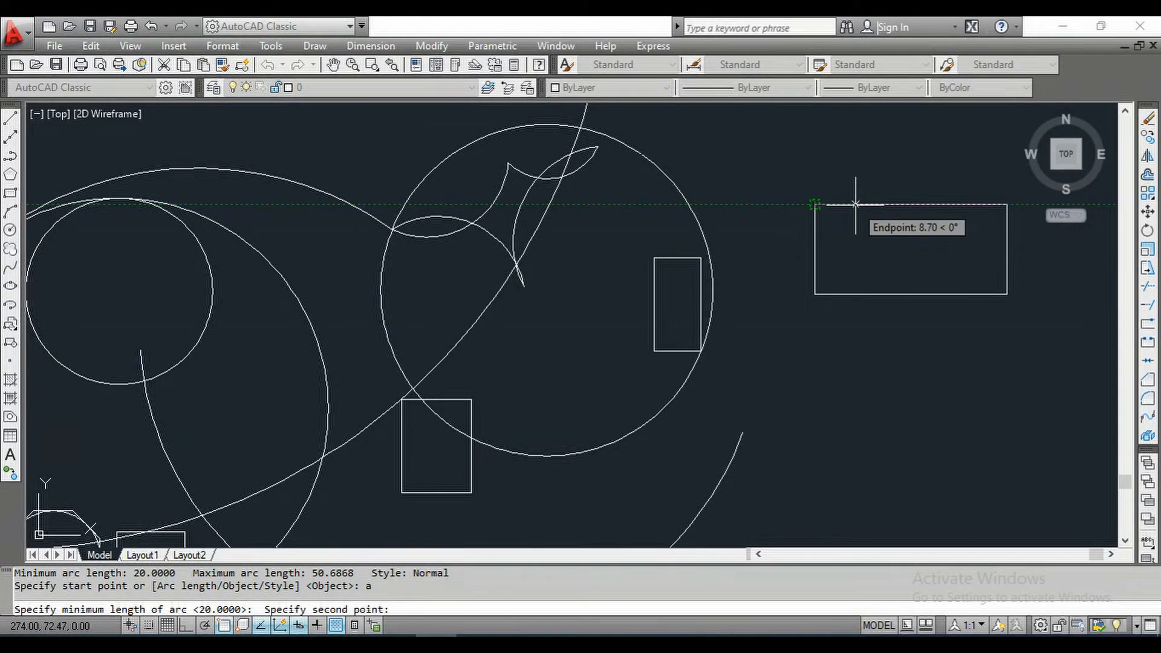
{"action": "type", "text": "4.5"}
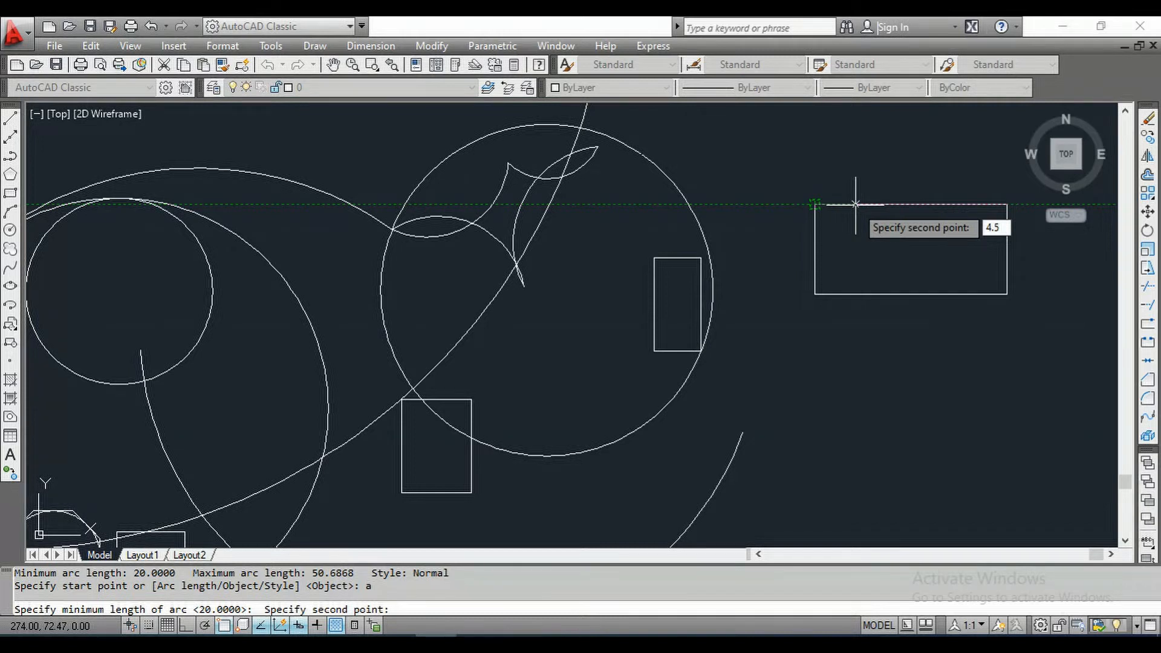
{"action": "key", "text": "Return"}
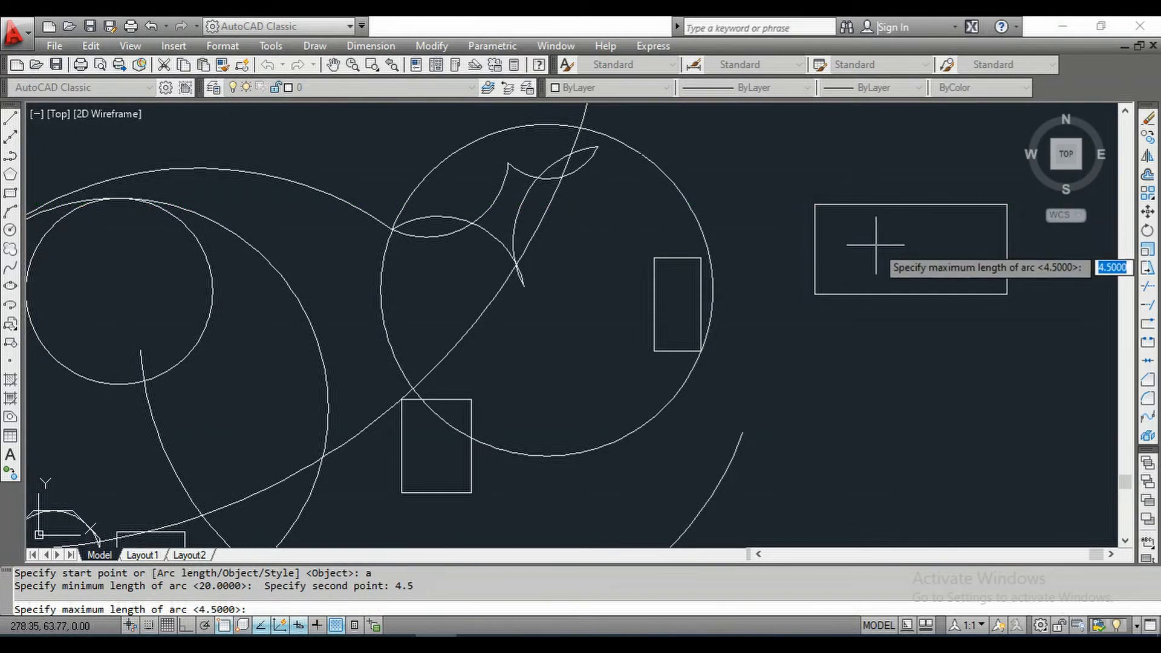
{"action": "type", "text": "6"}
{"action": "key", "text": "Return"}
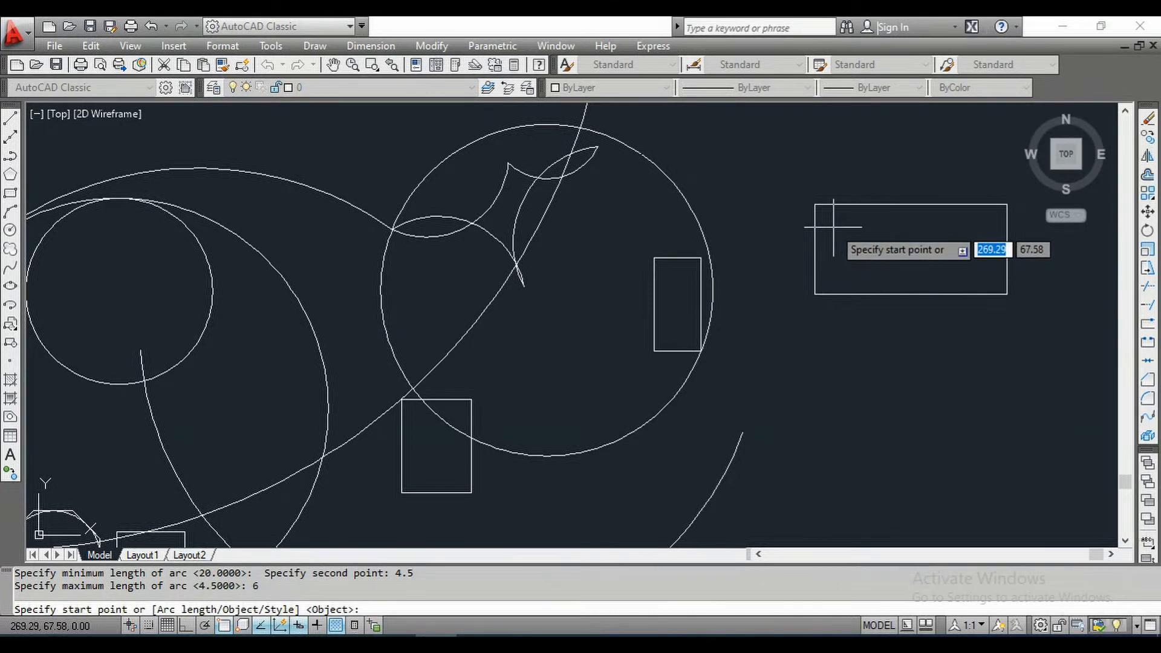
- Convert the wide rectangle right of the large circle into a revision cloud without reversing its direction
{"action": "type", "text": "o"}
{"action": "key", "text": "Return"}
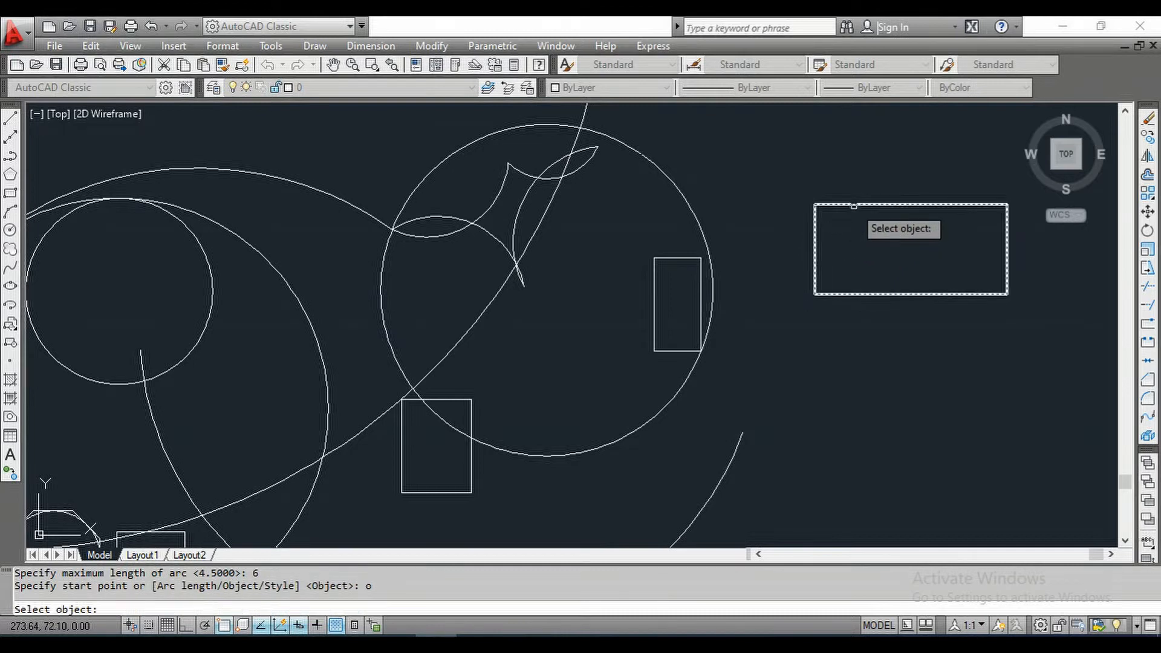
{"action": "left_click", "coordinate": [853, 205]}
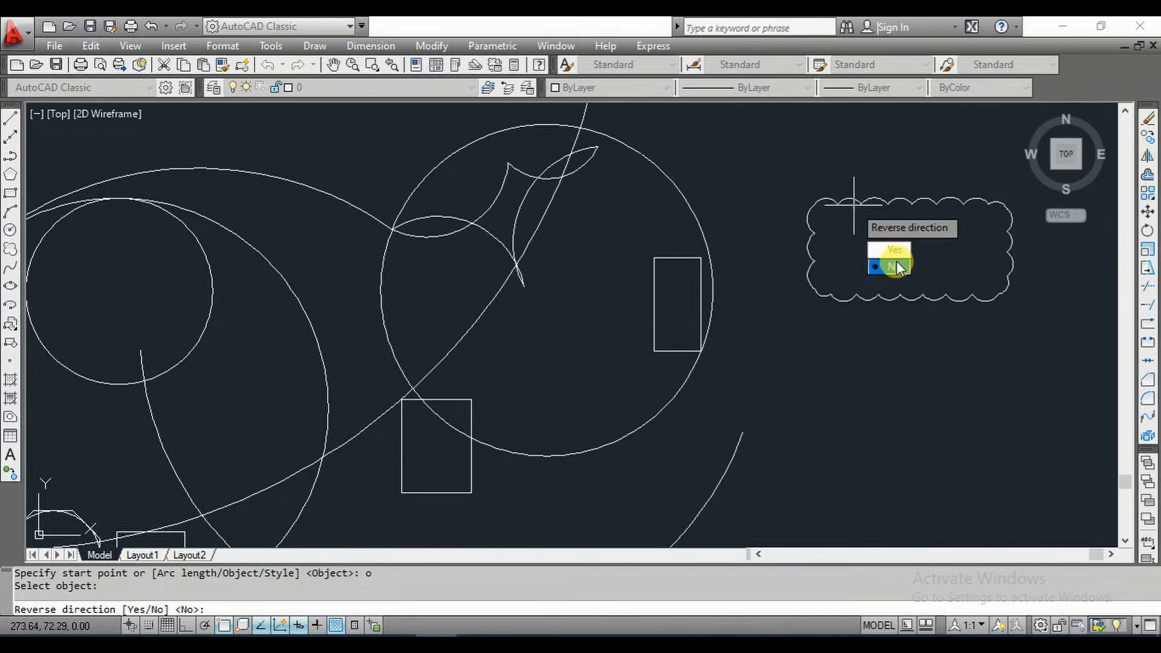
{"action": "type", "text": "N"}
{"action": "key", "text": "Return"}
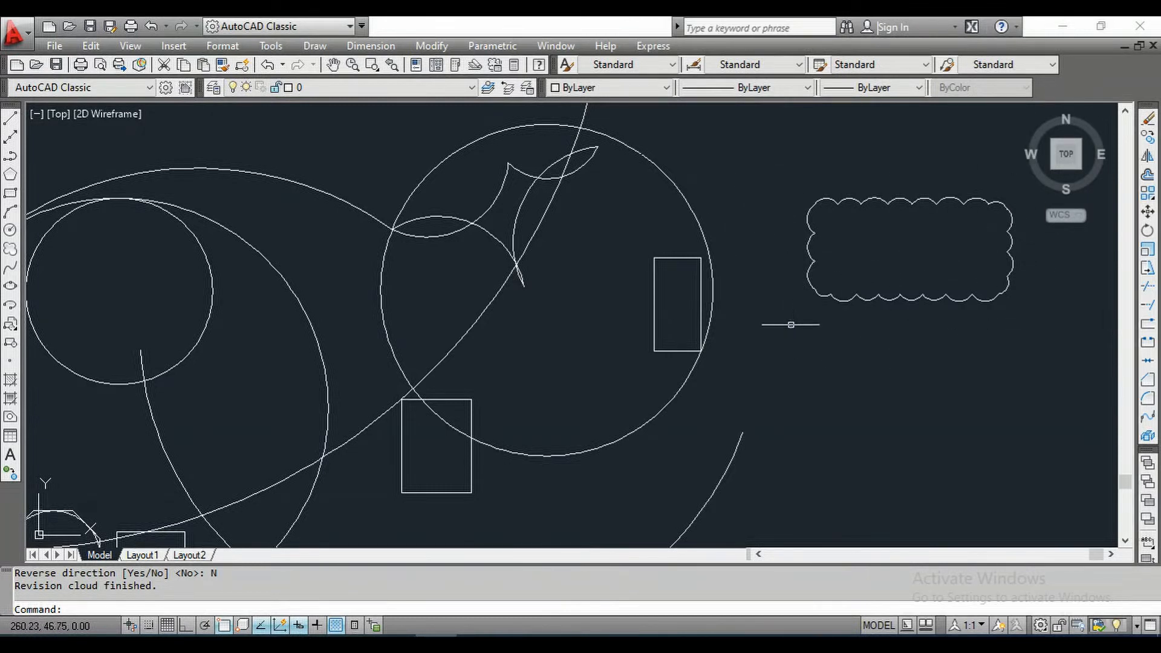
- Examine the arcs along the outline of the revision cloud made from the wide rectangle
{"action": "scroll", "coordinate": [762, 291], "scroll_direction": "down", "scroll_amount": 2}
{"action": "scroll", "coordinate": [932, 255], "scroll_direction": "up", "scroll_amount": 4}
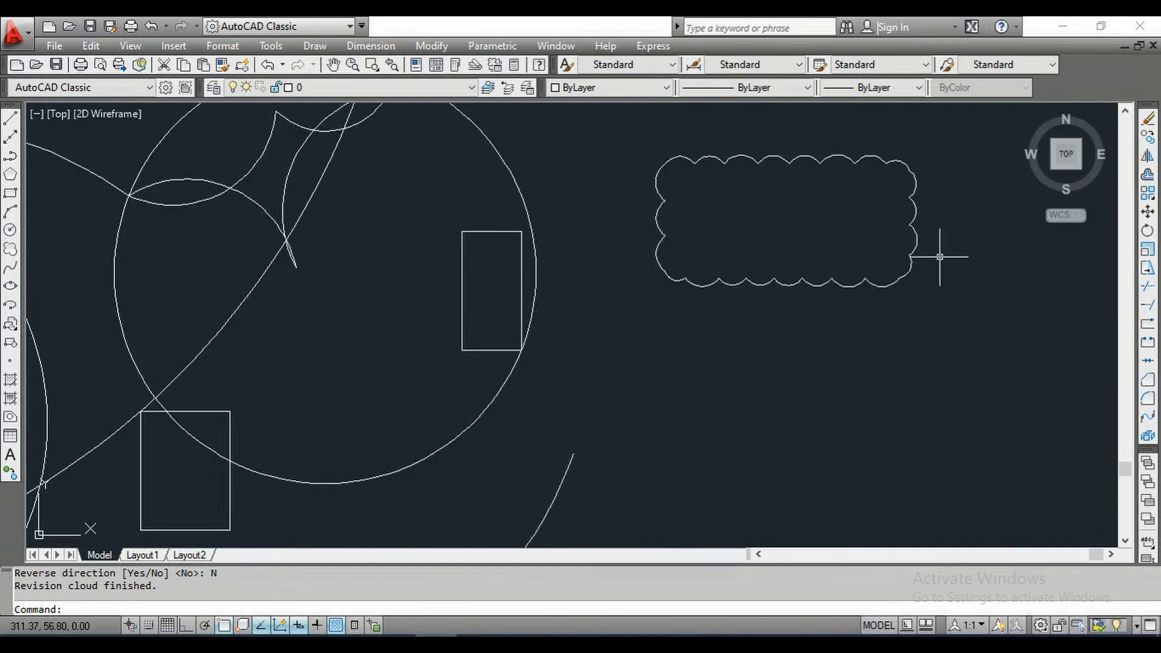
{"action": "mouse_move", "coordinate": [865, 236]}
{"action": "middle_mouse_down"}
{"action": "mouse_move", "coordinate": [804, 266]}
{"action": "mouse_move", "coordinate": [770, 329]}
{"action": "middle_mouse_up"}
{"action": "scroll", "coordinate": [845, 292], "scroll_direction": "up", "scroll_amount": 3}
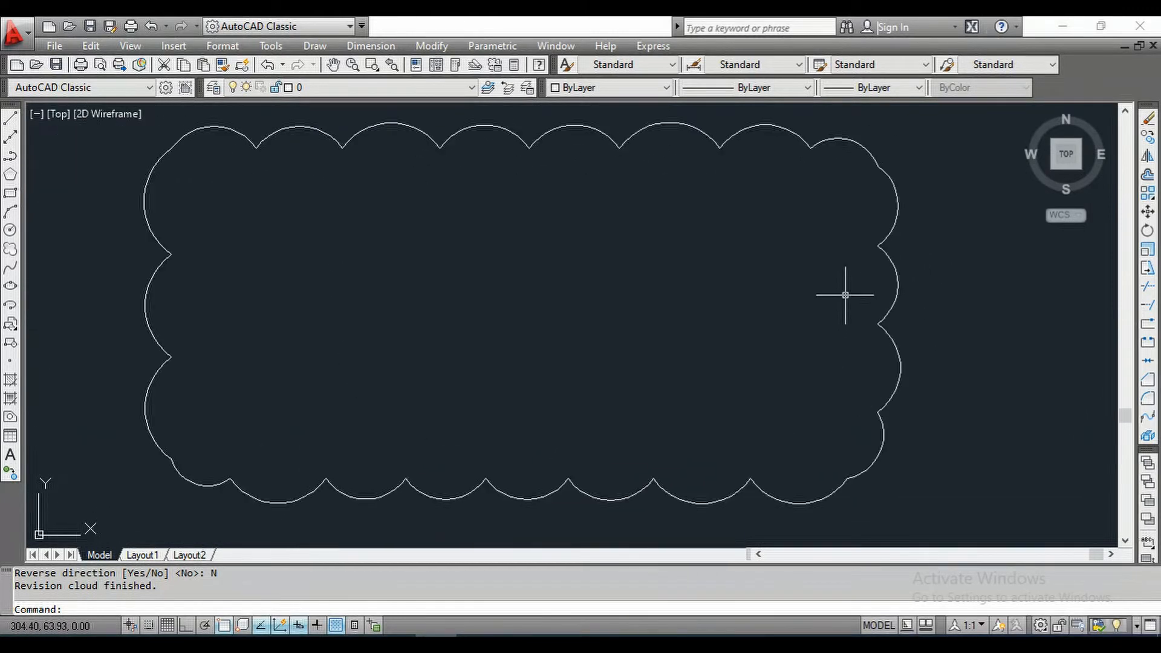
{"action": "scroll", "coordinate": [454, 312], "scroll_direction": "down", "scroll_amount": 4}
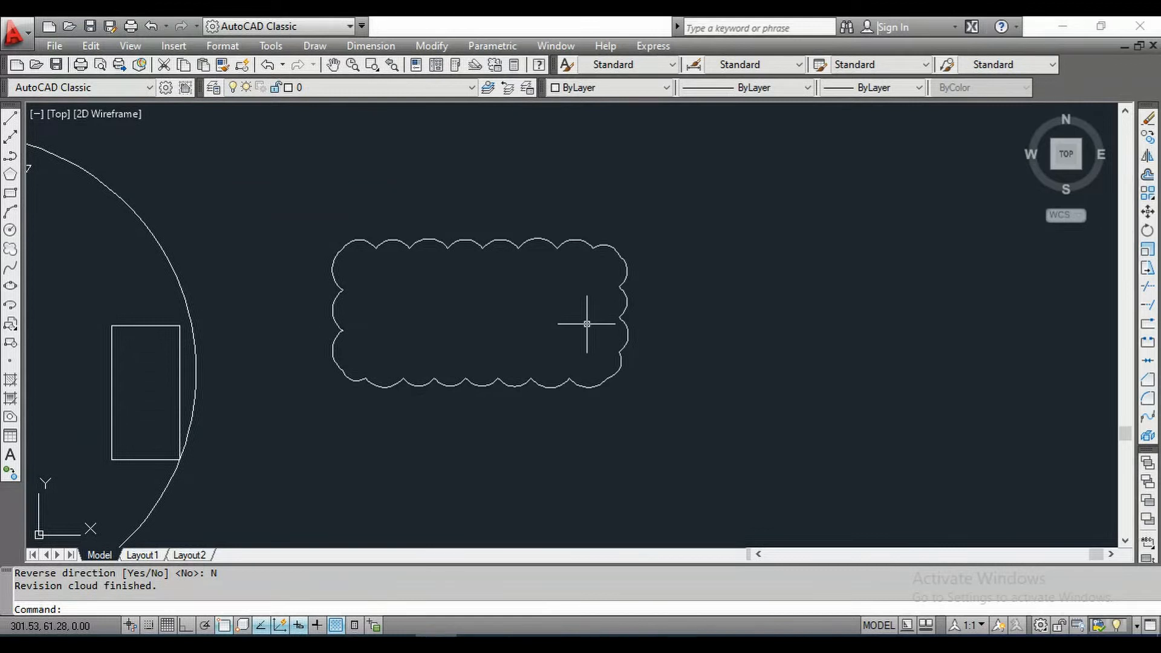
{"action": "scroll", "coordinate": [488, 280], "scroll_direction": "up", "scroll_amount": 2}
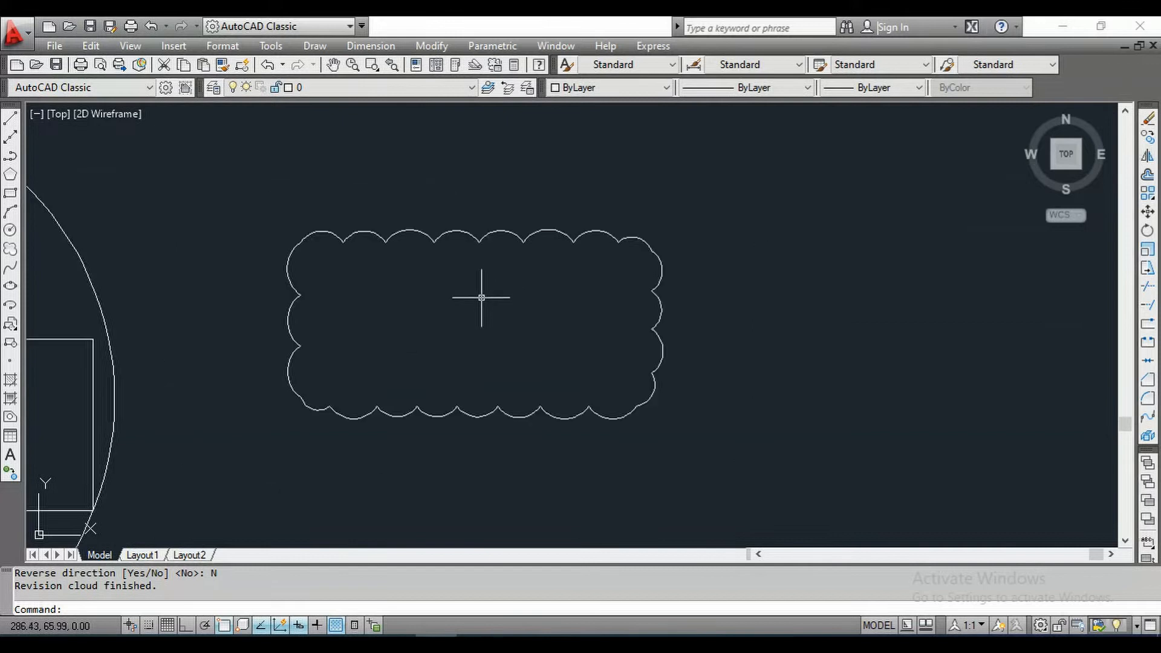
{"action": "middle_click_drag", "start_coordinate": [664, 324], "coordinate": [632, 296]}
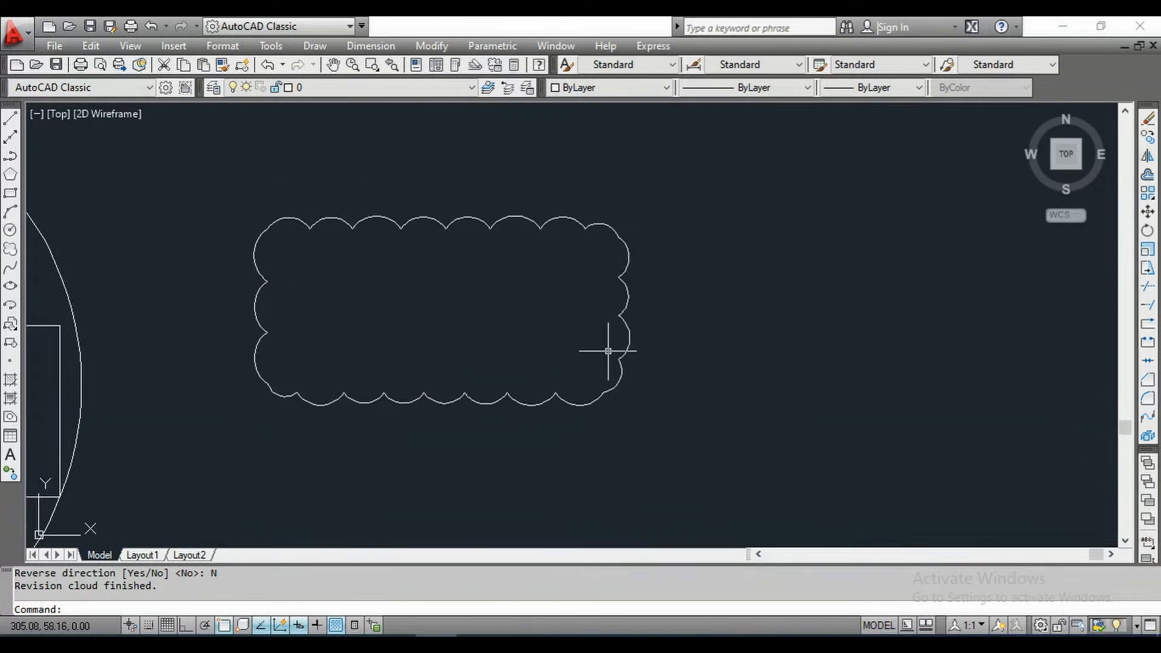
{"action": "left_click", "coordinate": [12, 270]}
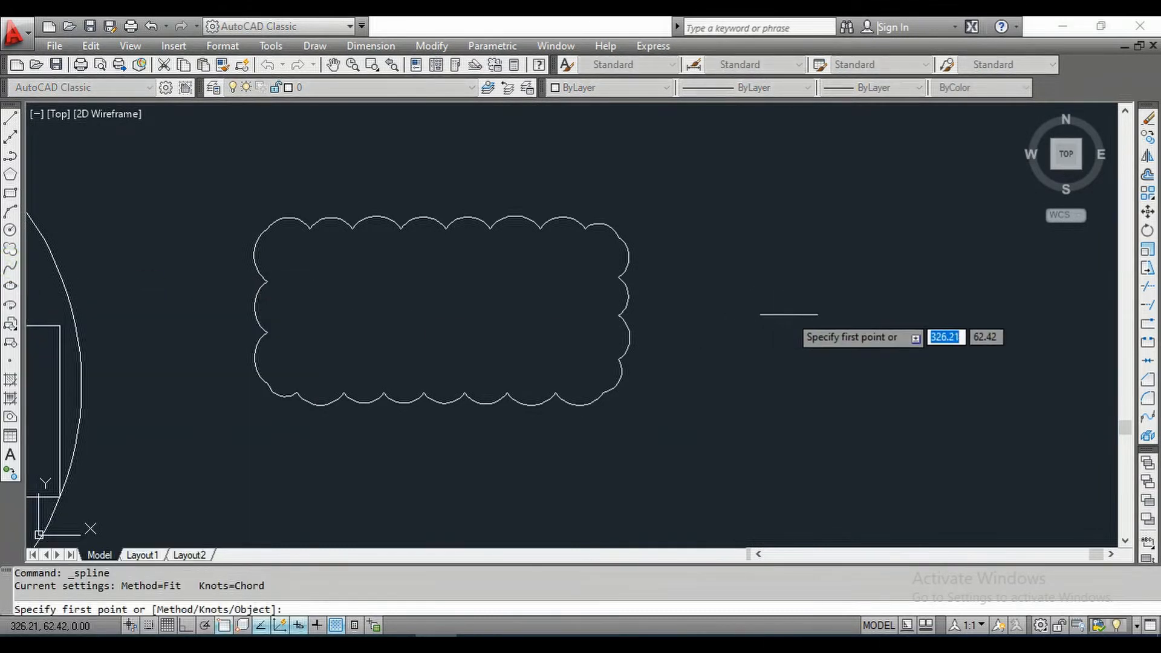
{"action": "left_click", "coordinate": [676, 312]}
{"action": "left_click", "coordinate": [720, 195]}
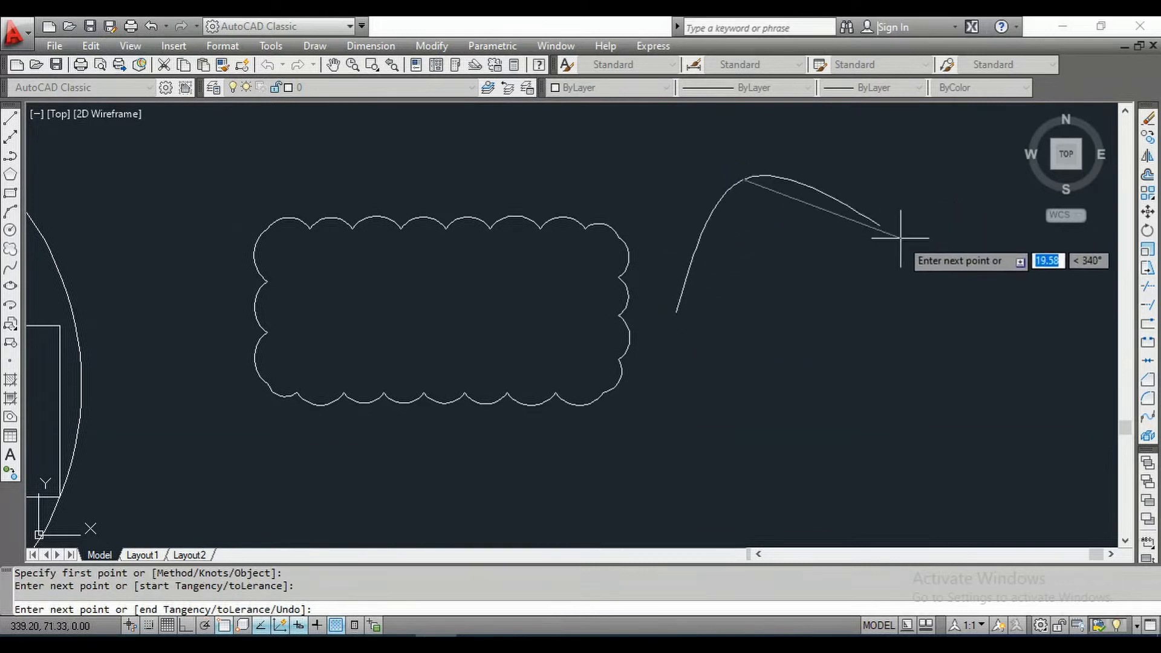
{"action": "left_click", "coordinate": [901, 237]}
{"action": "left_click", "coordinate": [989, 188]}
{"action": "left_click", "coordinate": [1084, 376]}
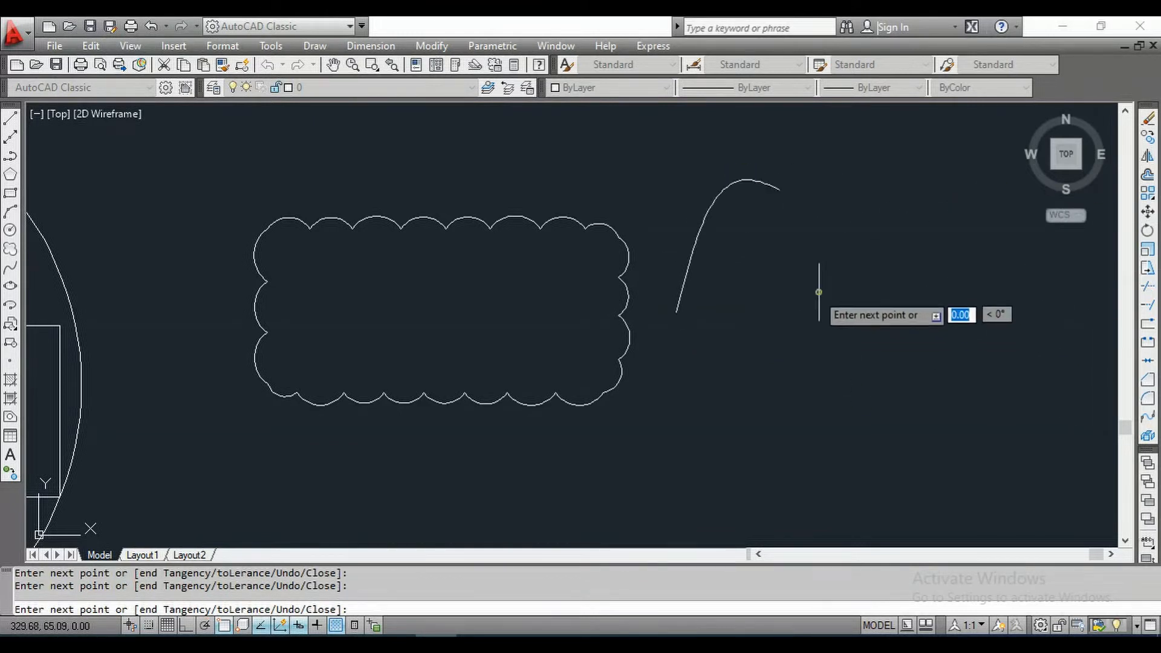
{"action": "left_click", "coordinate": [729, 379]}
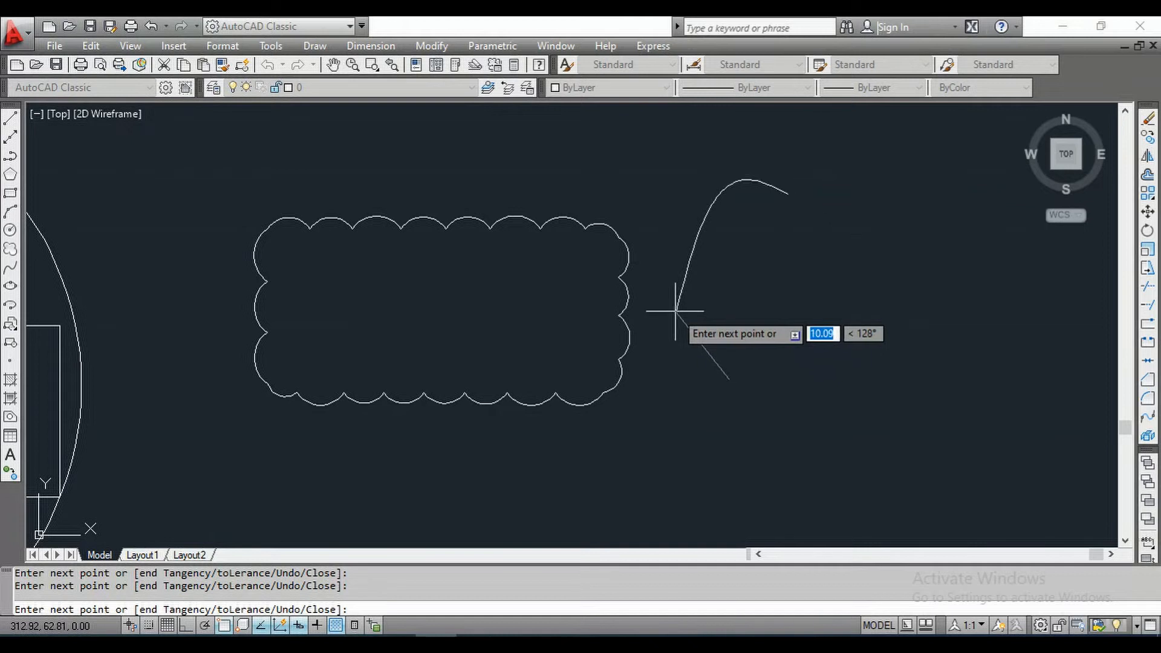
{"action": "key", "text": "Escape"}
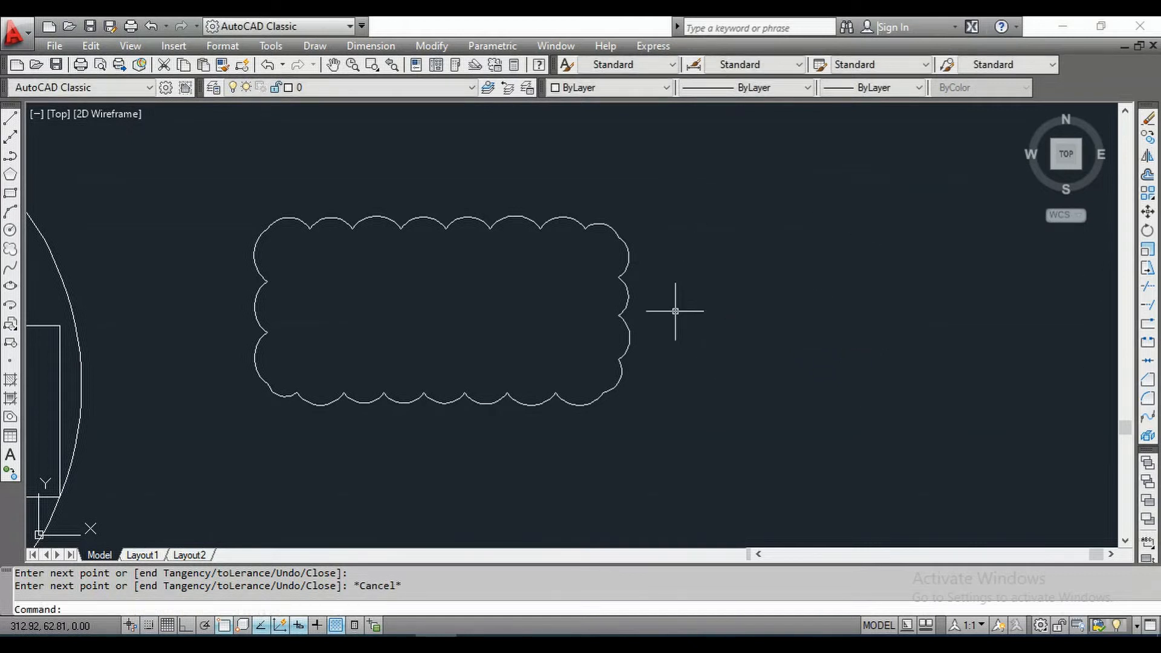
- Enable all object snap modes in the Drafting Settings
{"action": "type", "text": "ds"}
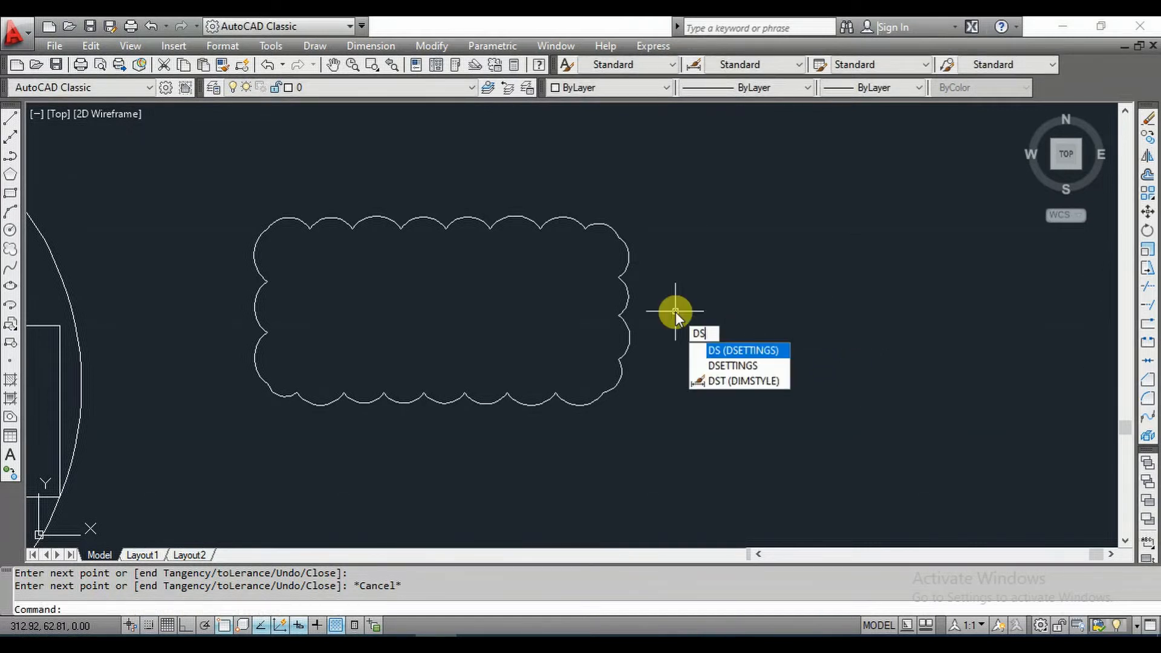
{"action": "key", "text": "Return"}
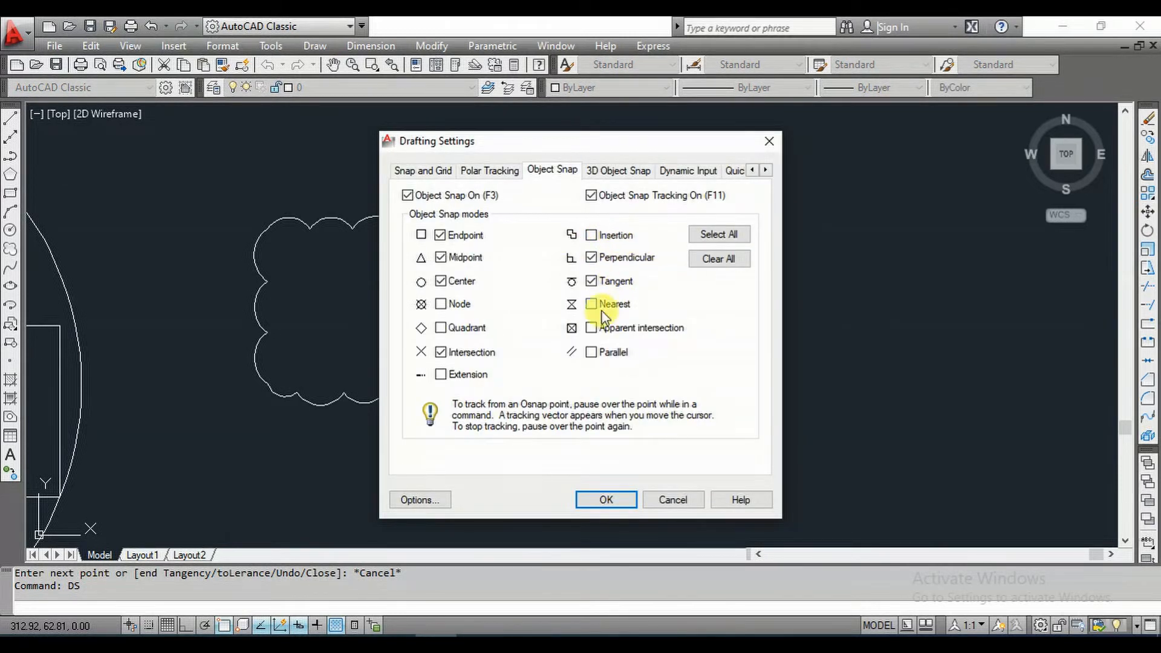
{"action": "left_click", "coordinate": [721, 237]}
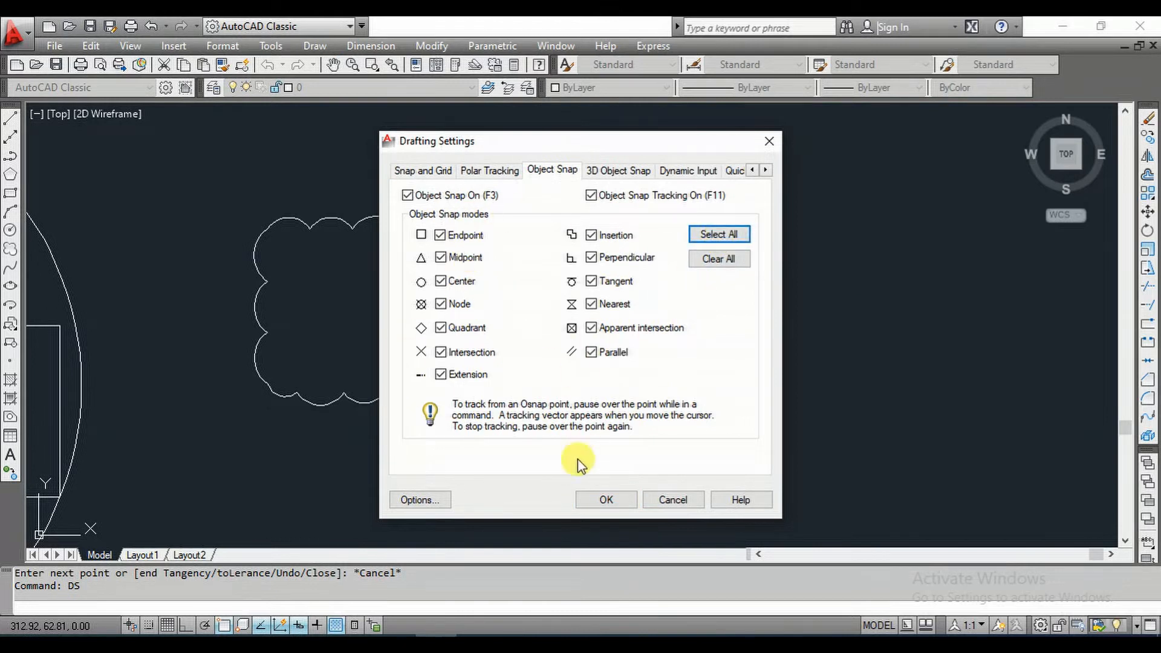
{"action": "left_click", "coordinate": [605, 499]}
- Draw a closed, leaf-shaped fit-point spline beside the revision cloud, snapping its last point back onto its start point
{"action": "left_click", "coordinate": [10, 267]}
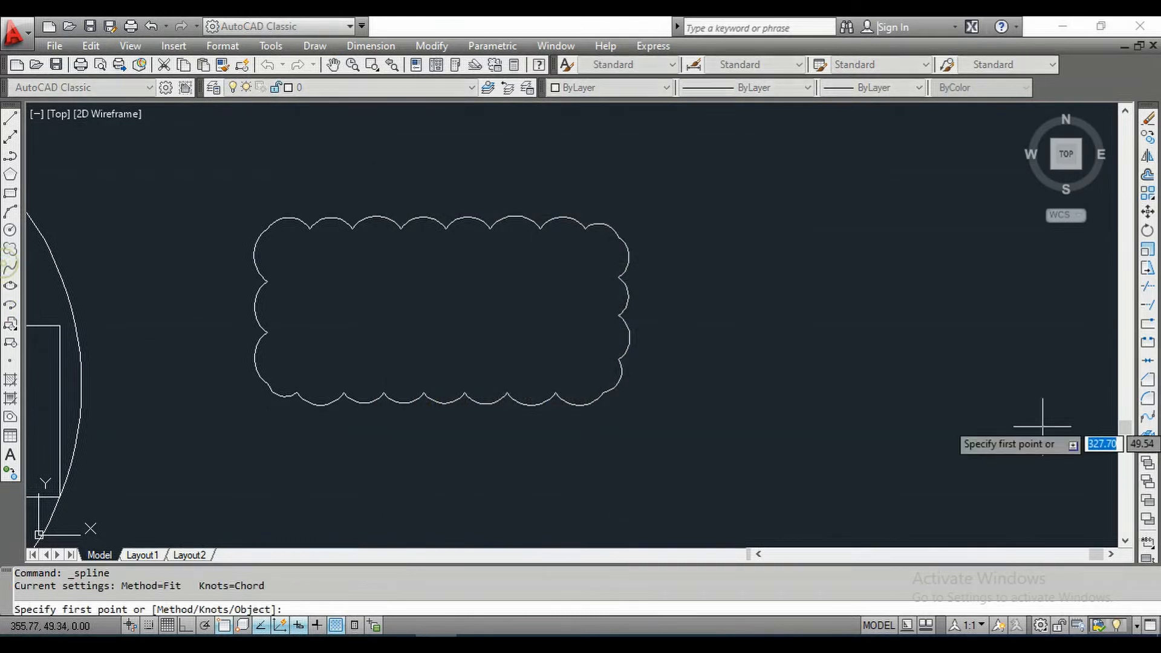
{"action": "left_click", "coordinate": [750, 241]}
{"action": "left_click", "coordinate": [946, 182]}
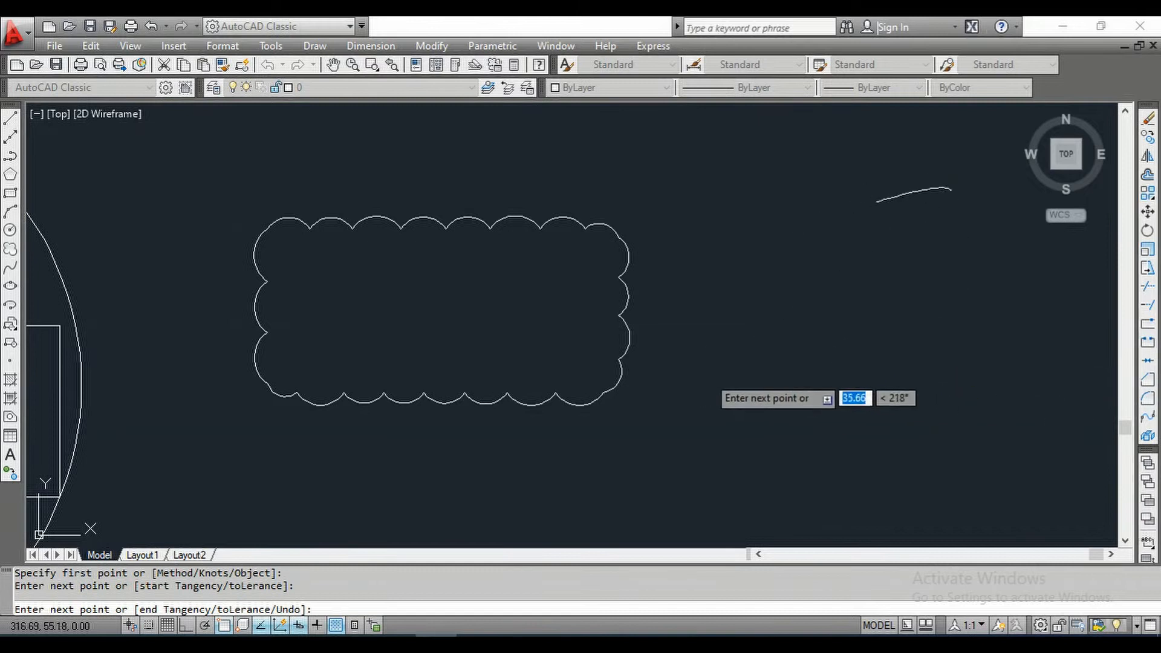
{"action": "left_click", "coordinate": [708, 375]}
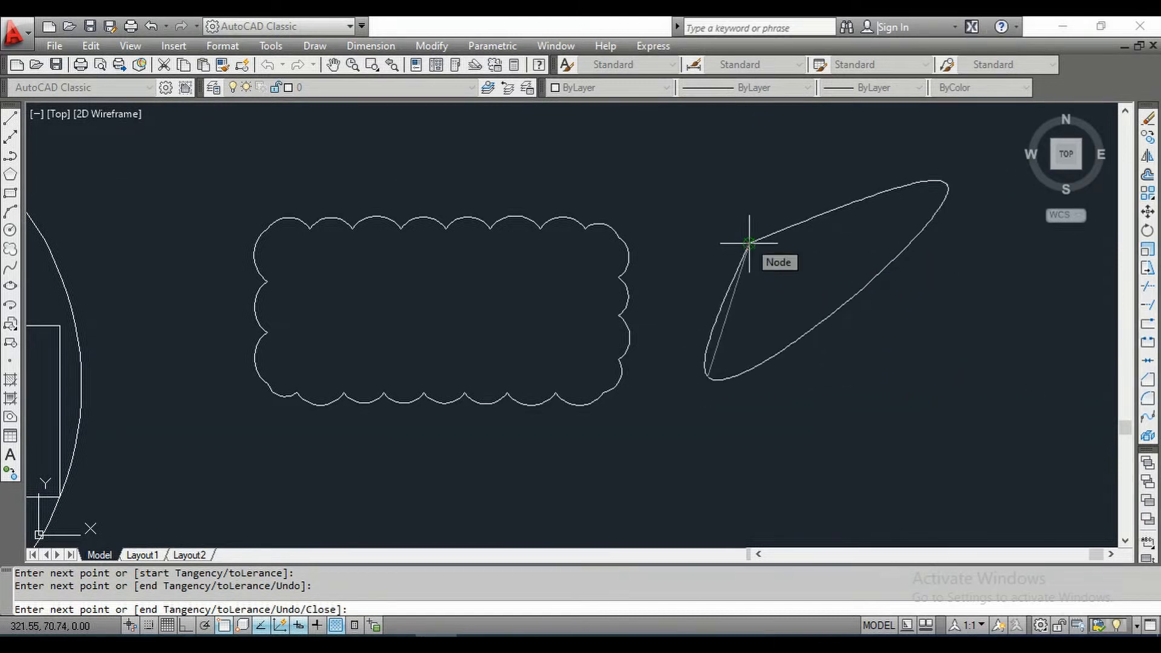
{"action": "left_click", "coordinate": [750, 243]}
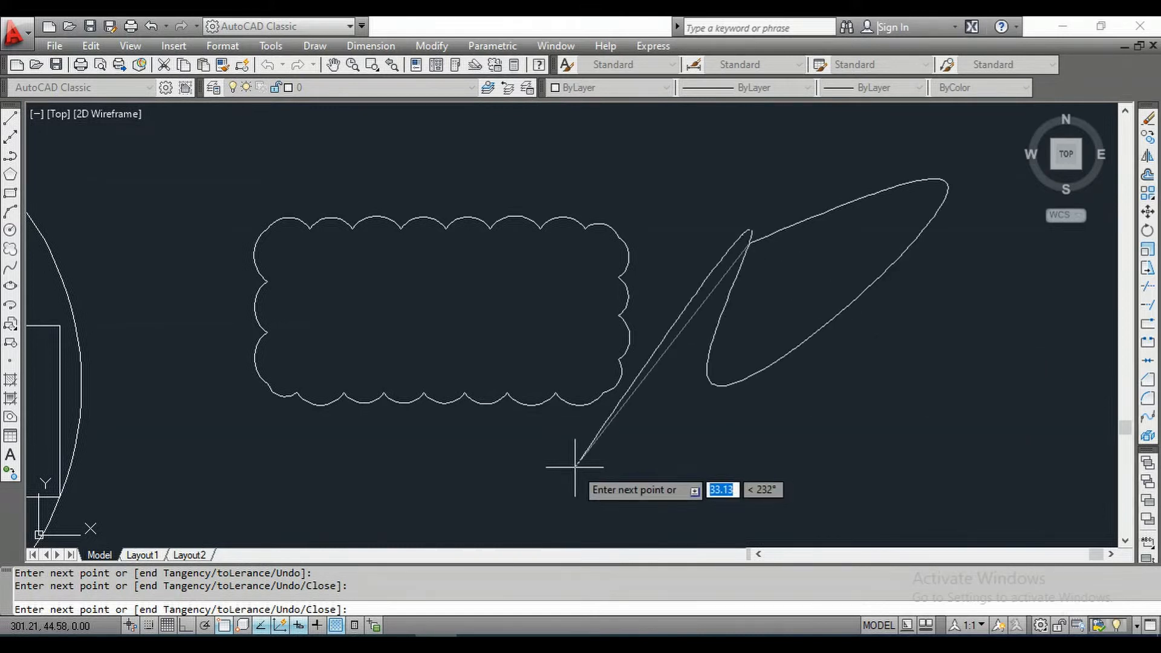
{"action": "key", "text": "Return"}
{"action": "key", "text": "Return"}
{"action": "key", "text": "Escape"}
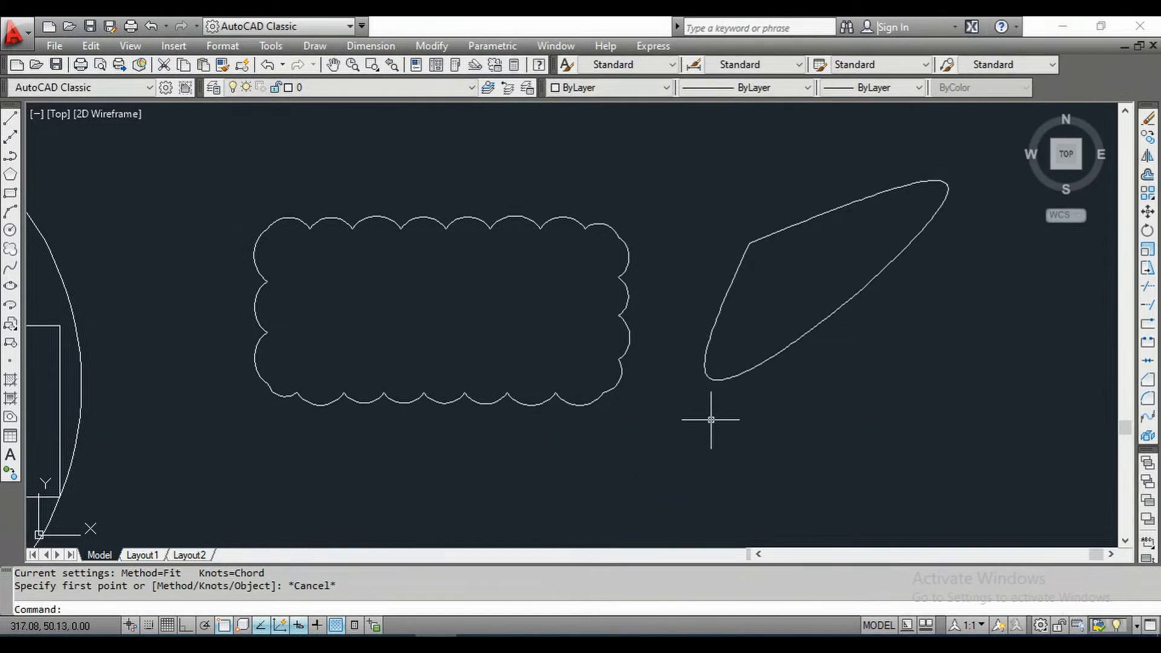
- Show the new spline's control vertices and stretch its upper-right vertex slightly downward
{"action": "left_click", "coordinate": [774, 235]}
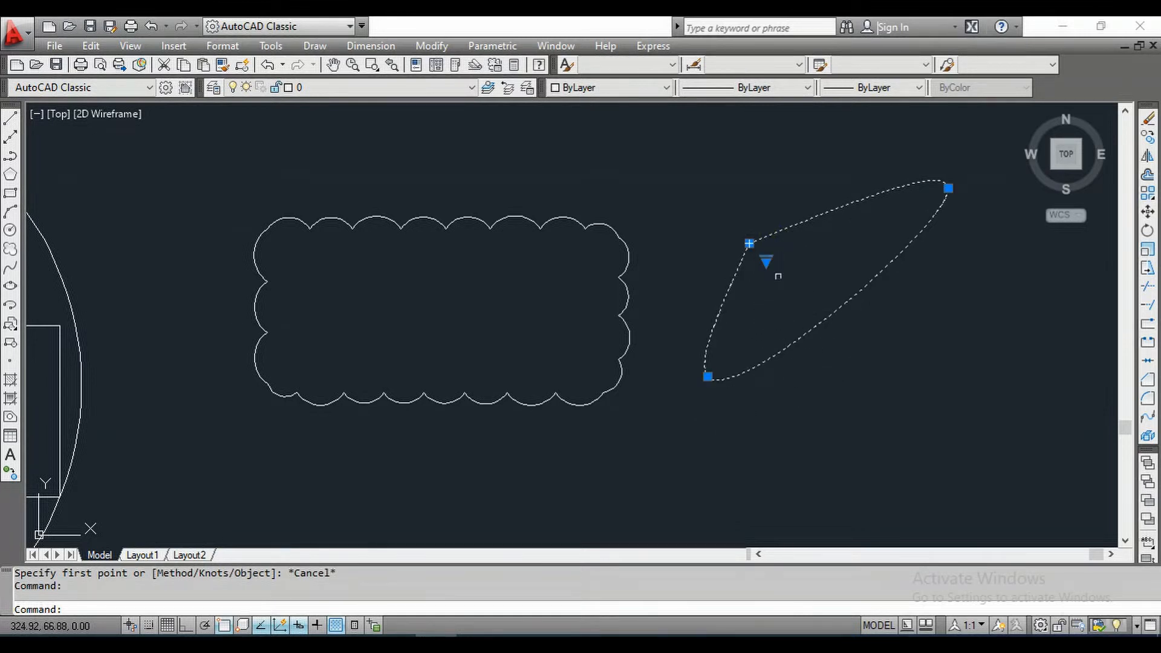
{"action": "left_click", "coordinate": [767, 260]}
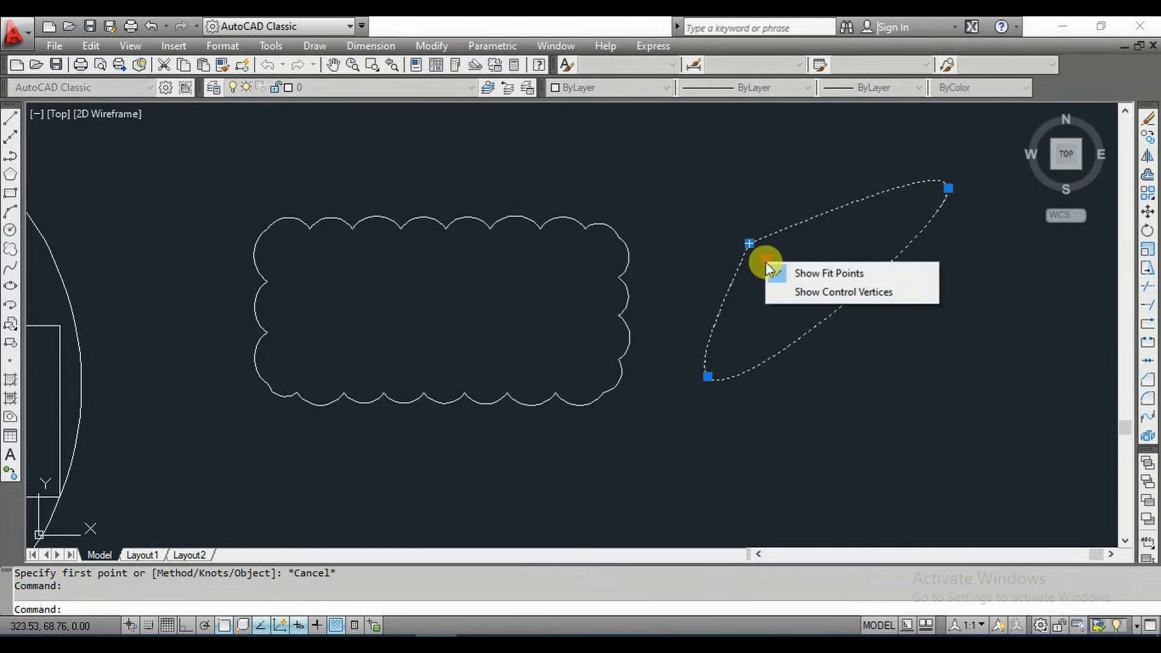
{"action": "left_click", "coordinate": [808, 291]}
{"action": "scroll", "coordinate": [825, 317], "scroll_direction": "down", "scroll_amount": 2}
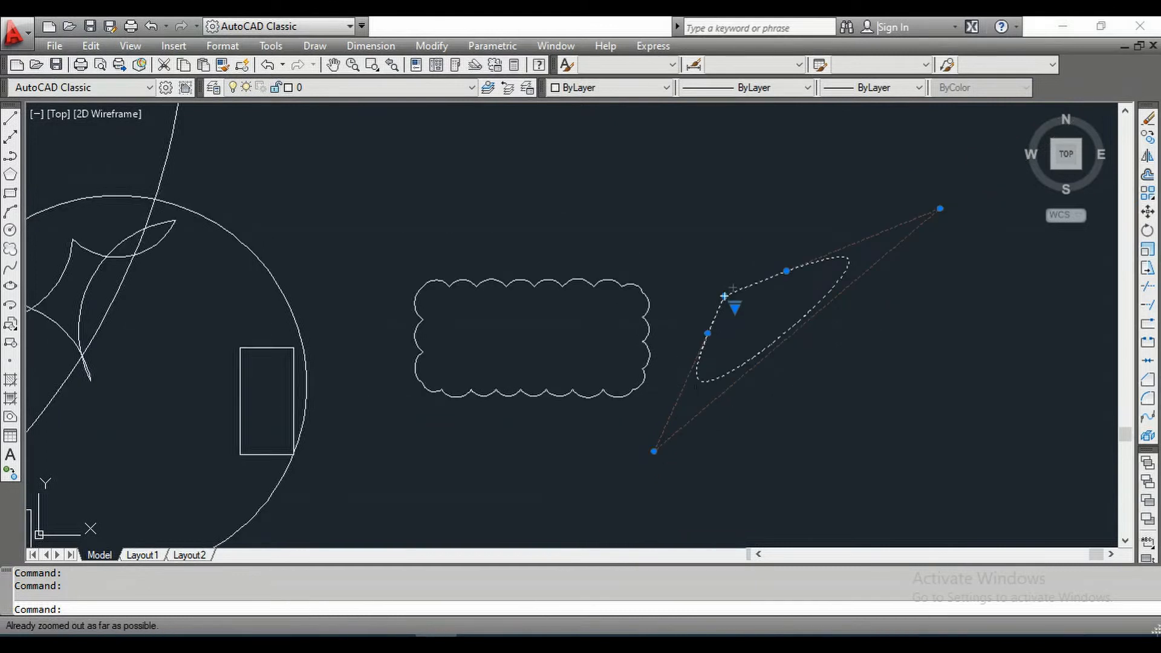
{"action": "scroll", "coordinate": [976, 251], "scroll_direction": "up", "scroll_amount": 2}
{"action": "scroll", "coordinate": [899, 224], "scroll_direction": "down", "scroll_amount": 2}
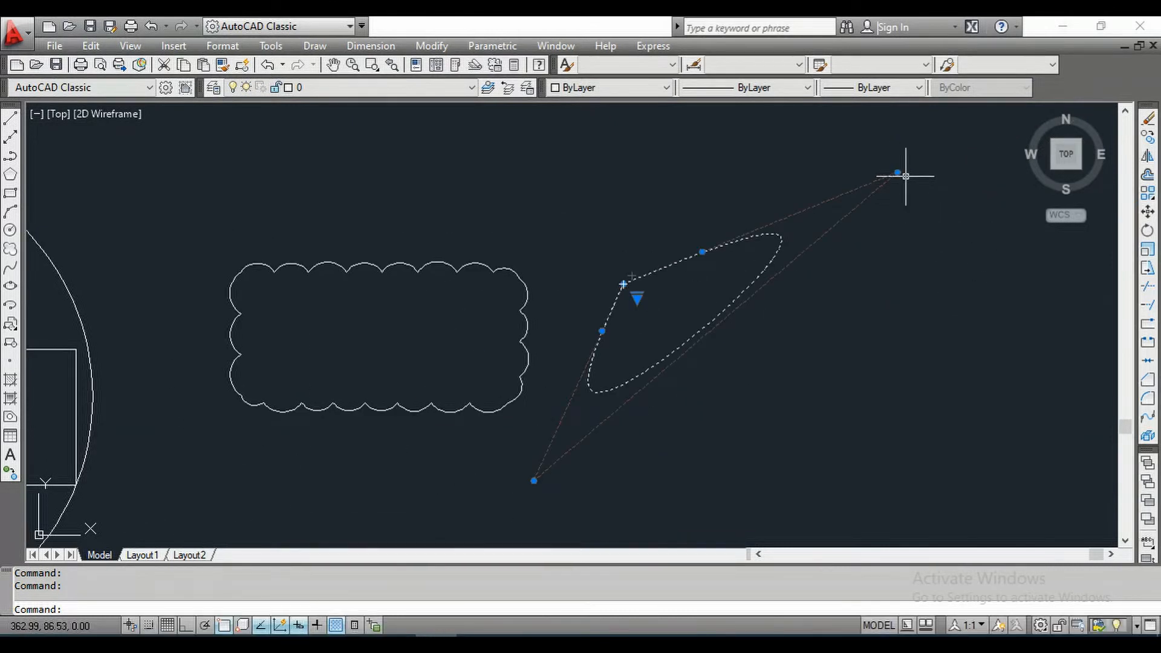
{"action": "left_click", "coordinate": [898, 173]}
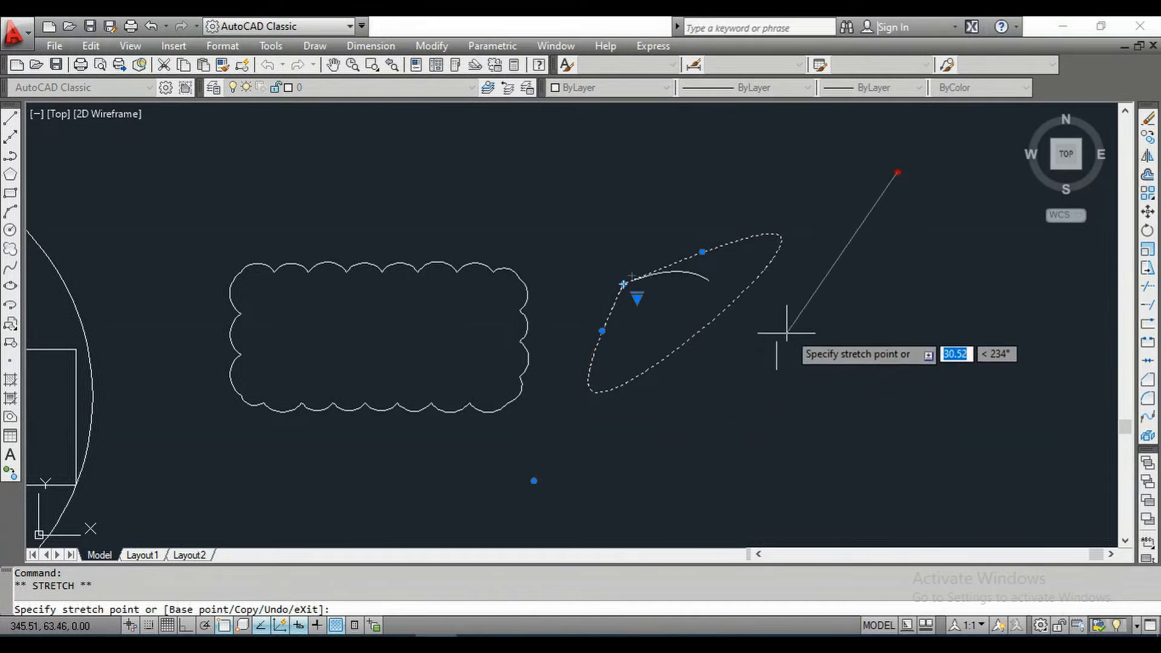
{"action": "left_click", "coordinate": [901, 199]}
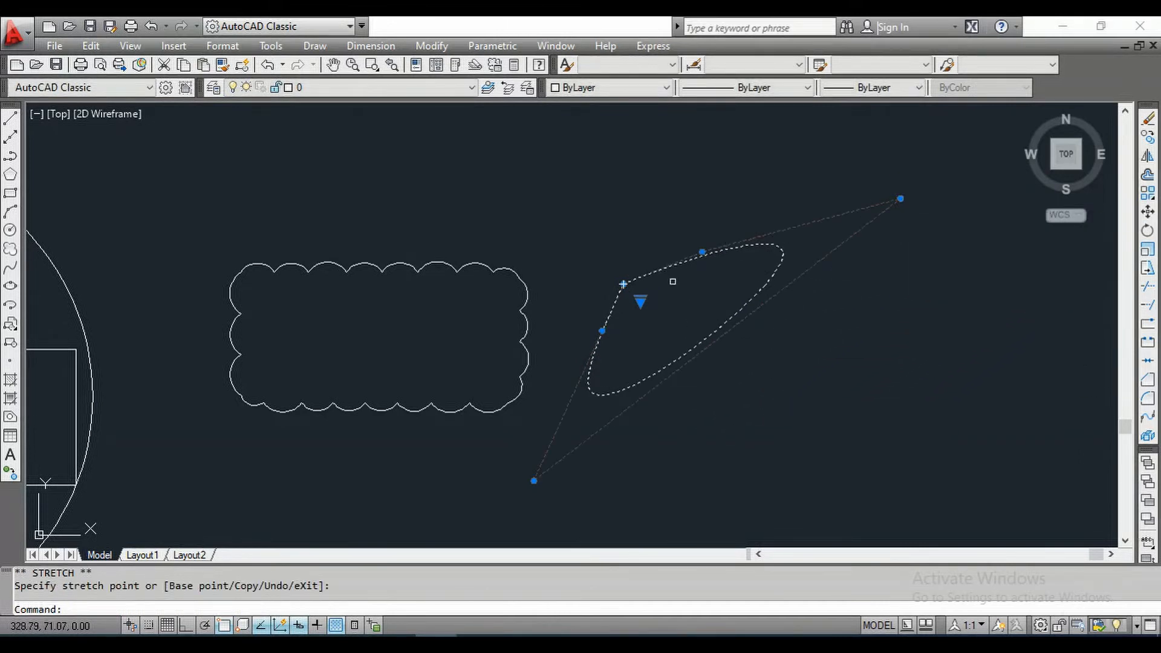
- Switch the spline back to fit points, then stretch its upper-right fit point downward and its lower-left one outward toward the revision cloud's corner
{"action": "mouse_move", "coordinate": [642, 304]}
{"action": "left_click", "coordinate": [682, 313]}
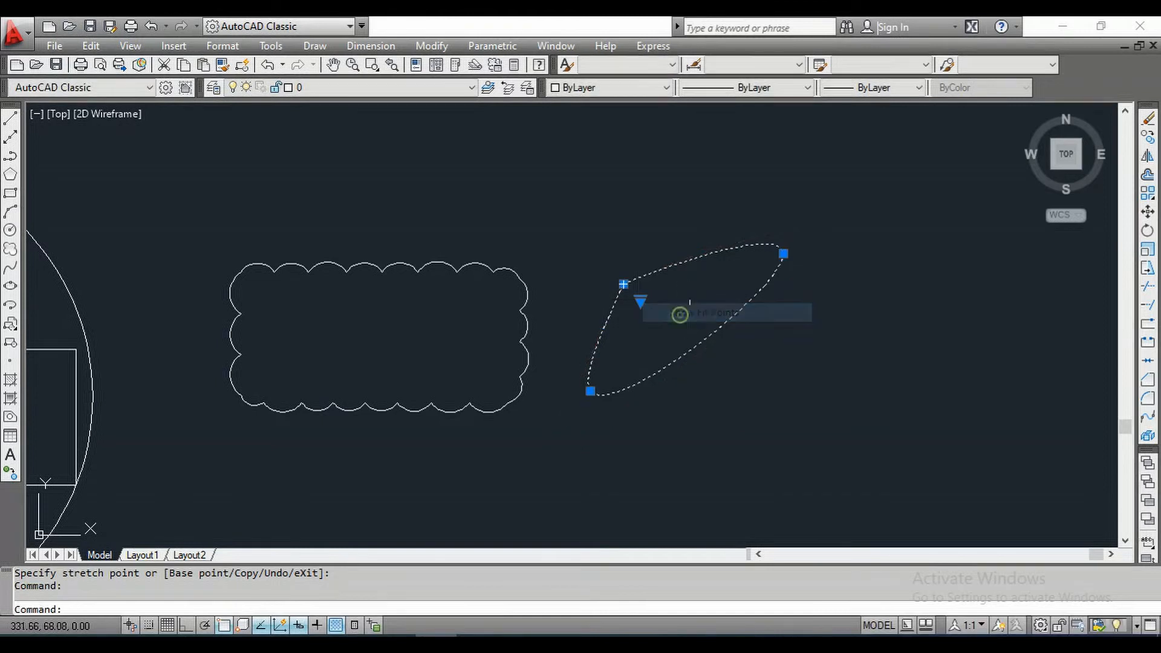
{"action": "mouse_move", "coordinate": [783, 254]}
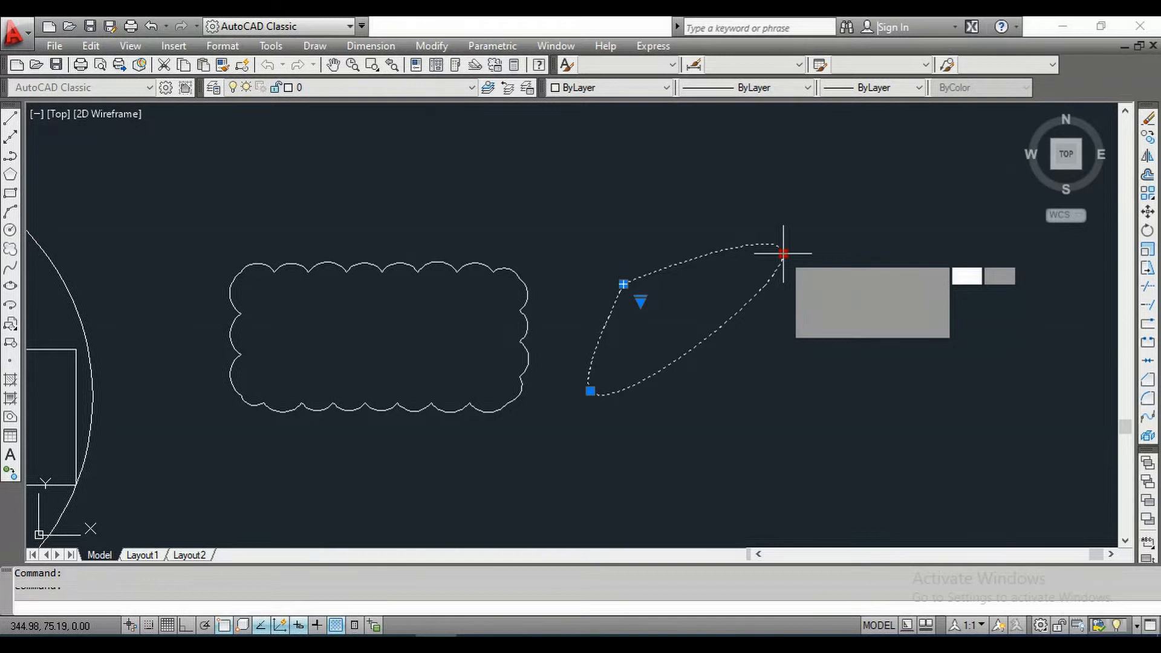
{"action": "left_click", "coordinate": [784, 254]}
{"action": "left_click", "coordinate": [731, 377]}
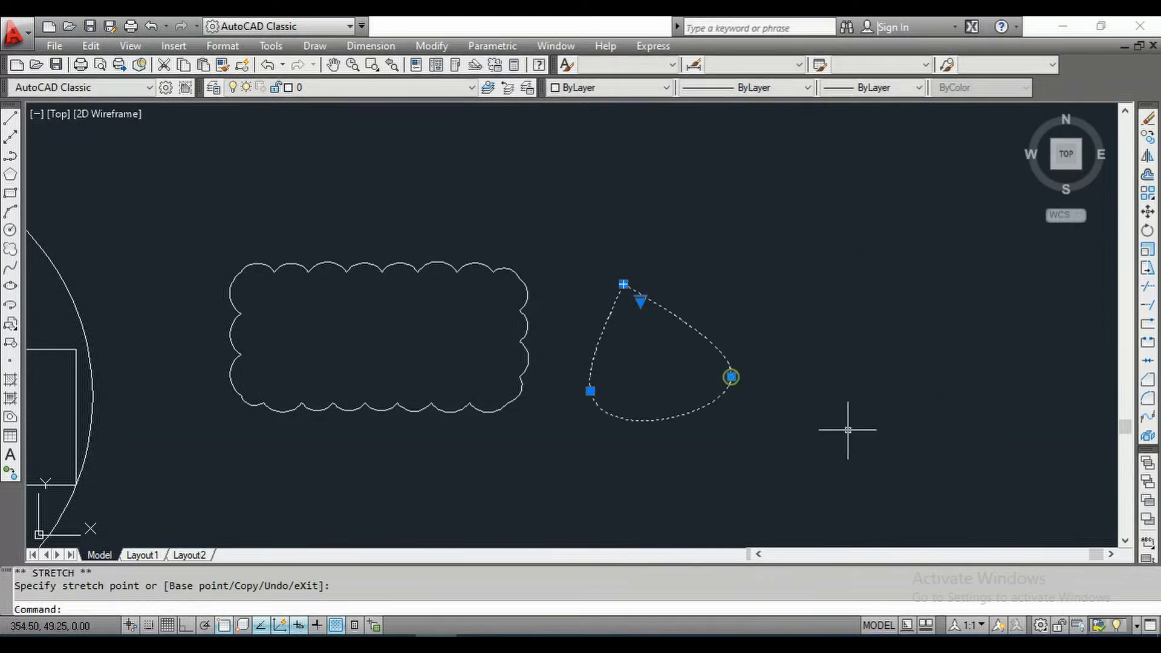
{"action": "left_click", "coordinate": [590, 391]}
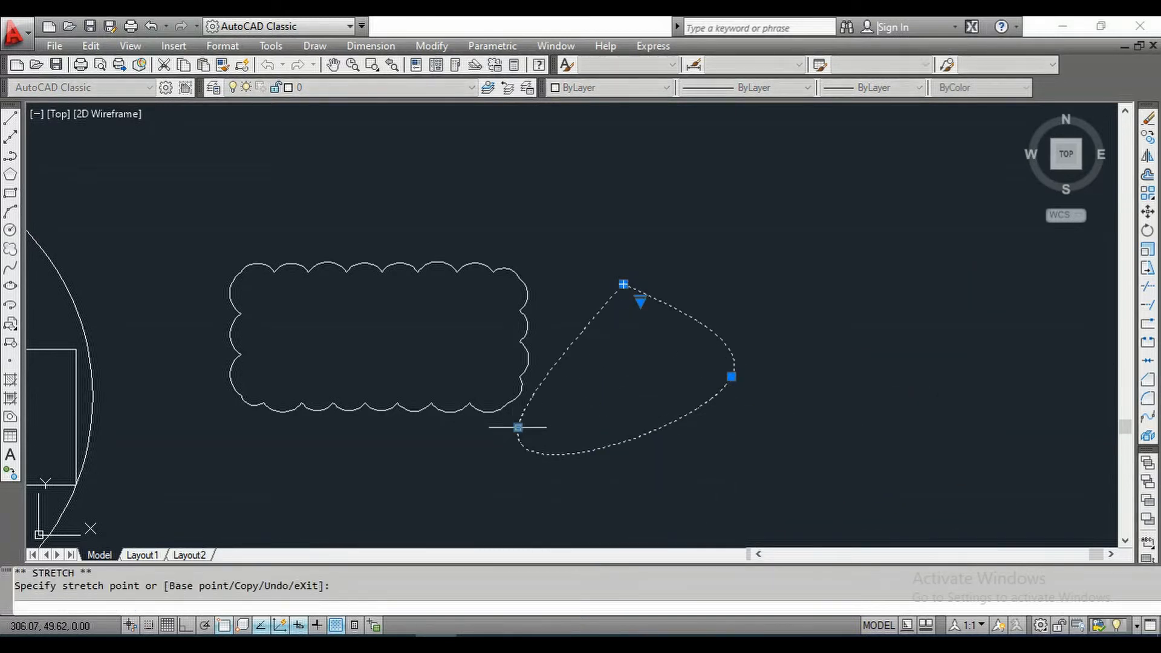
{"action": "left_click", "coordinate": [519, 428]}
{"action": "key", "text": "Escape"}
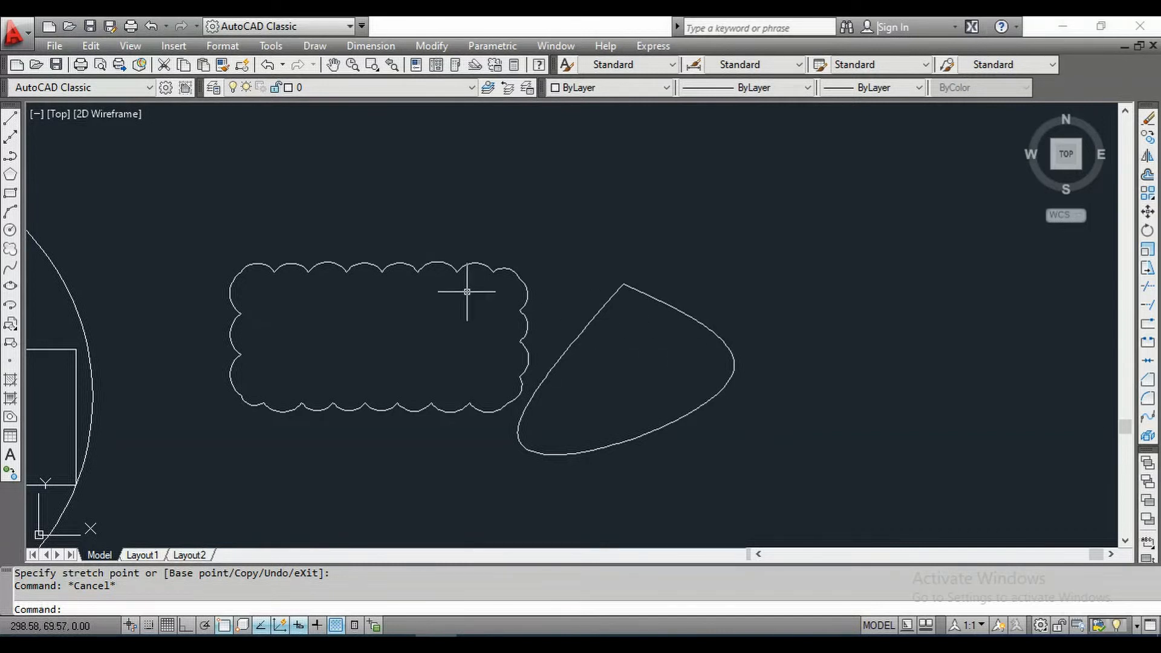
{"action": "left_click", "coordinate": [629, 330]}
{"action": "left_click", "coordinate": [597, 260]}
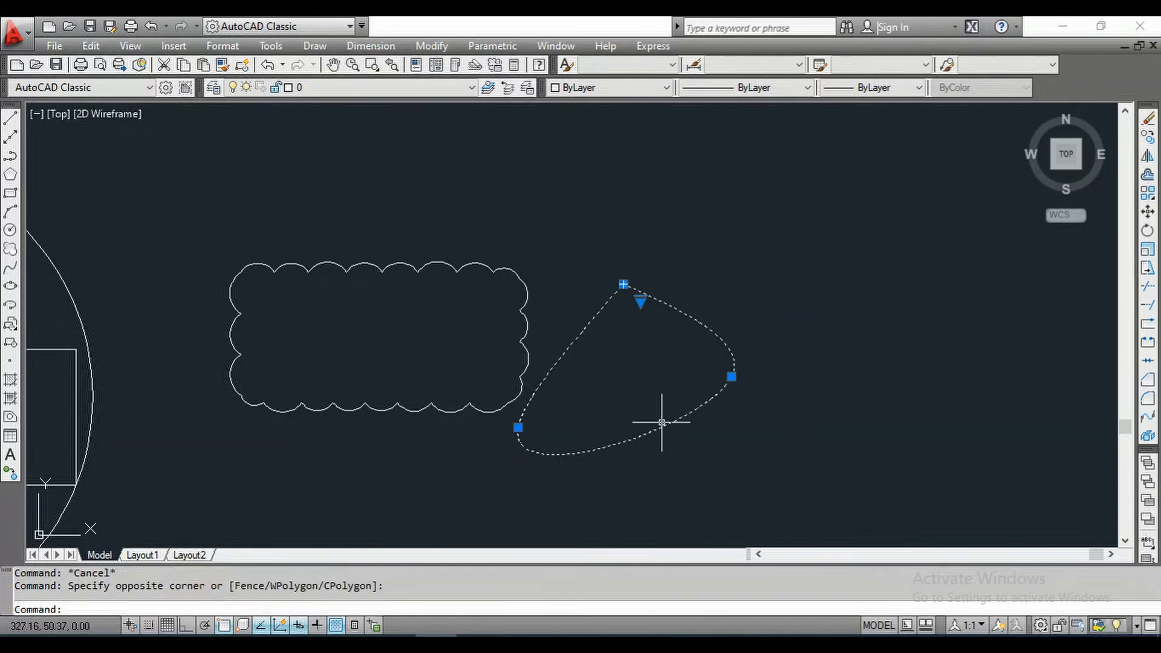
{"action": "key", "text": "Escape"}
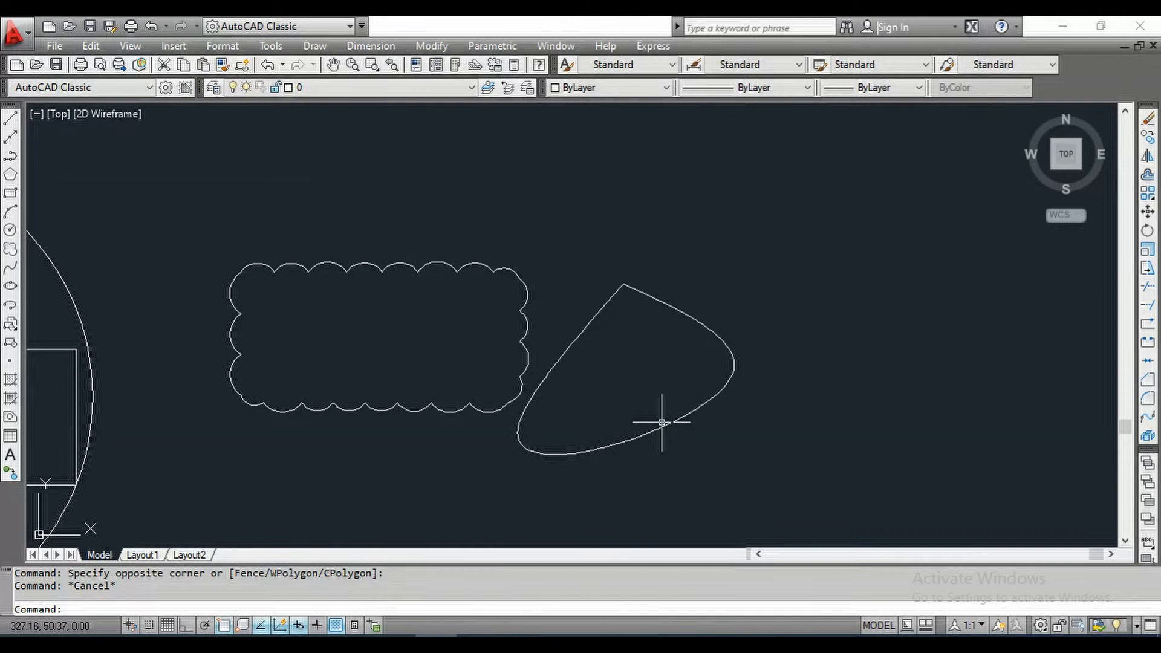
- Draw an ellipse beside the spline with a near-vertical axis about 31 units long and a distance of 30 to the other axis
{"action": "left_click", "coordinate": [11, 289]}
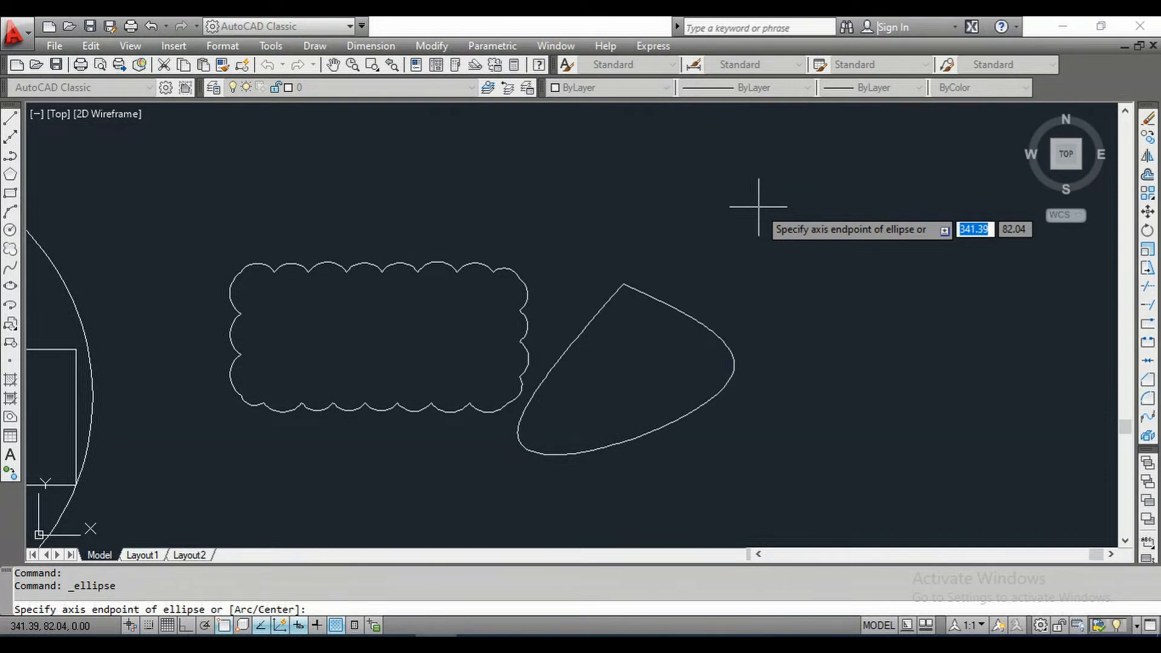
{"action": "left_click", "coordinate": [848, 193]}
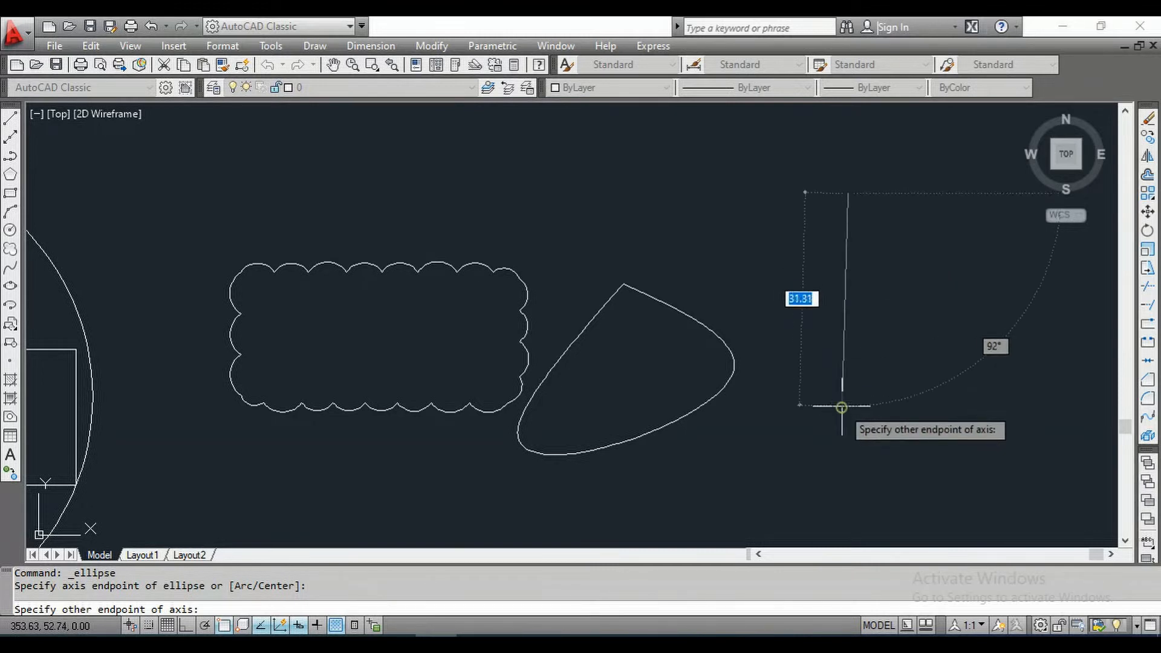
{"action": "left_click", "coordinate": [842, 407]}
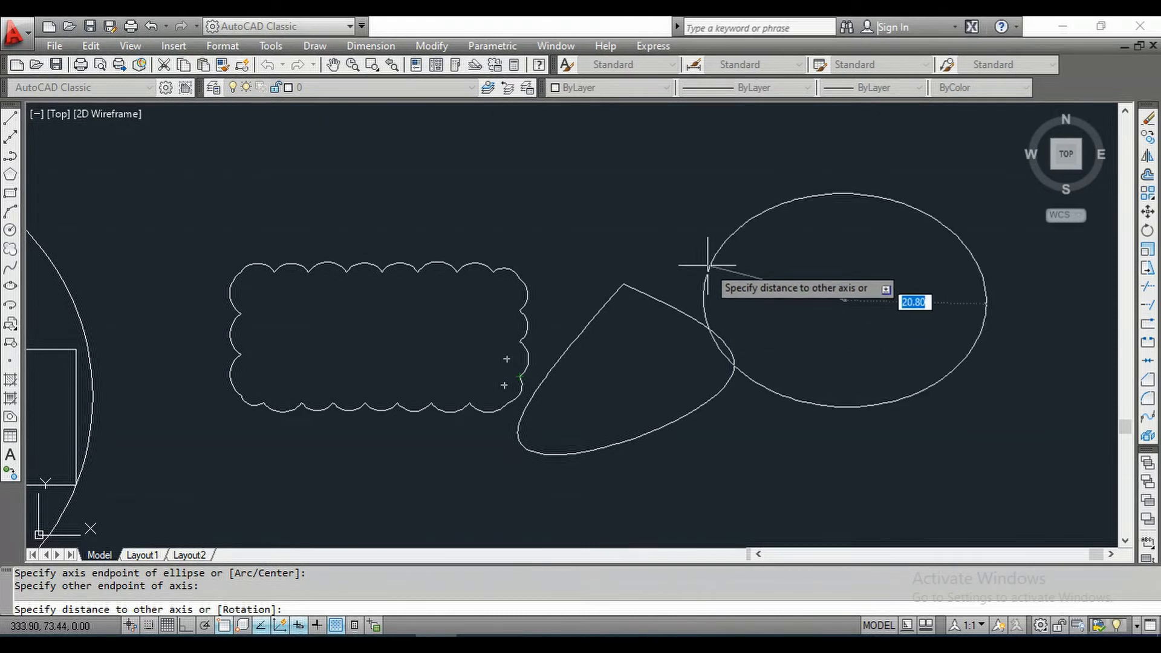
{"action": "type", "text": "30"}
{"action": "key", "text": "Return"}
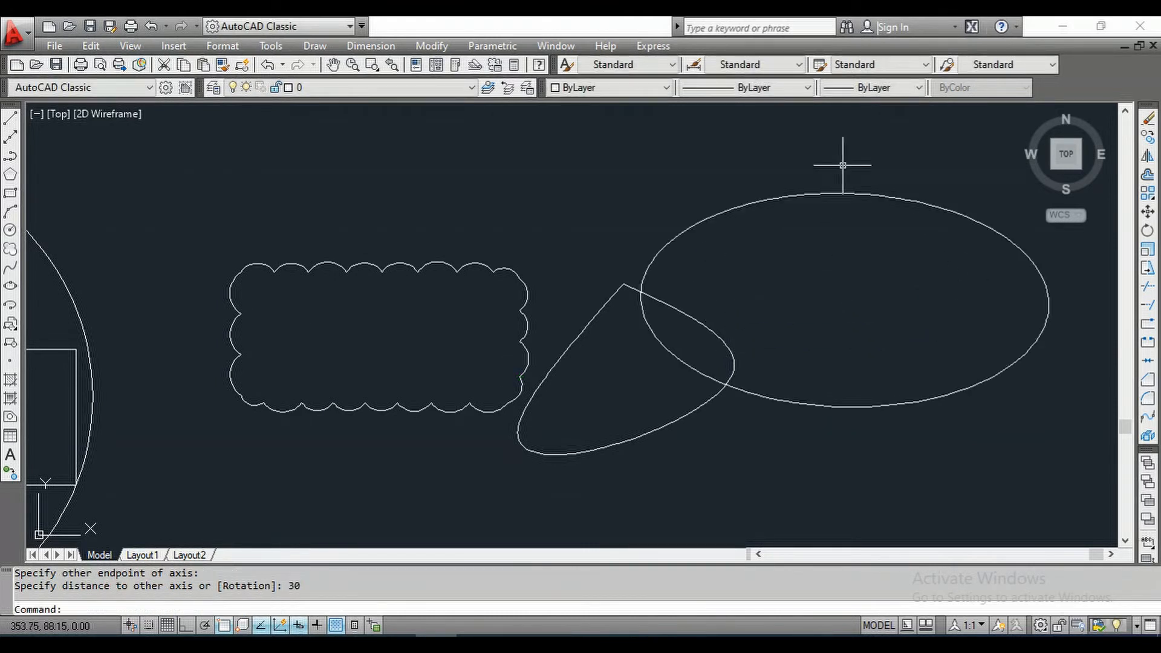
{"action": "left_click", "coordinate": [840, 193]}
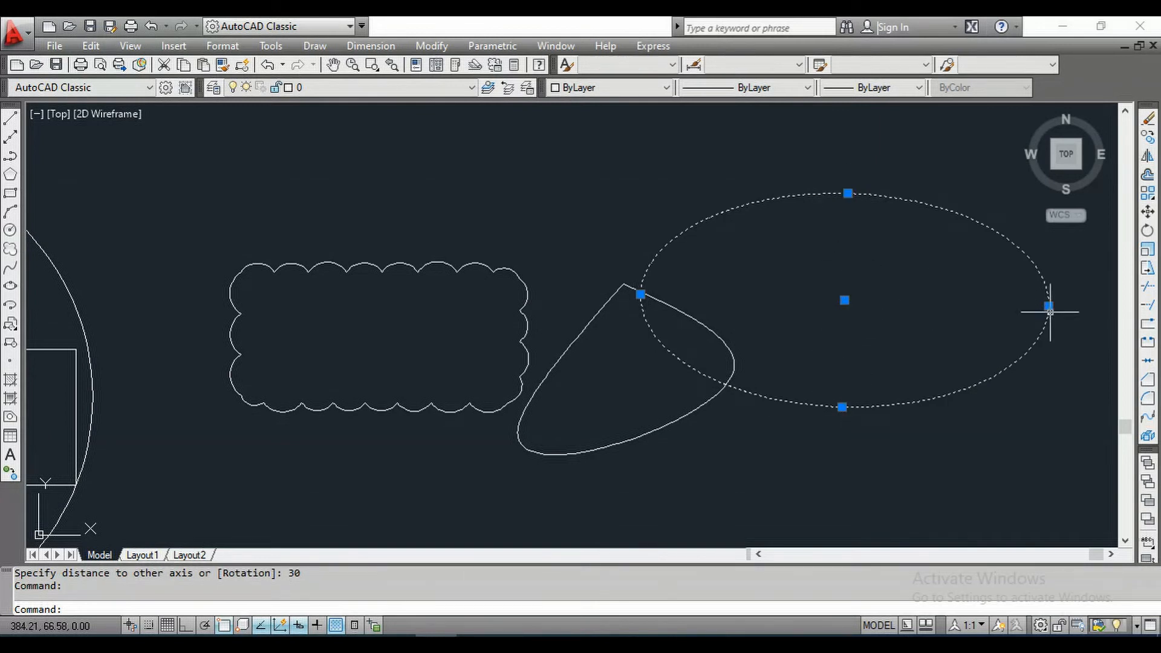
{"action": "mouse_move", "coordinate": [1049, 306]}
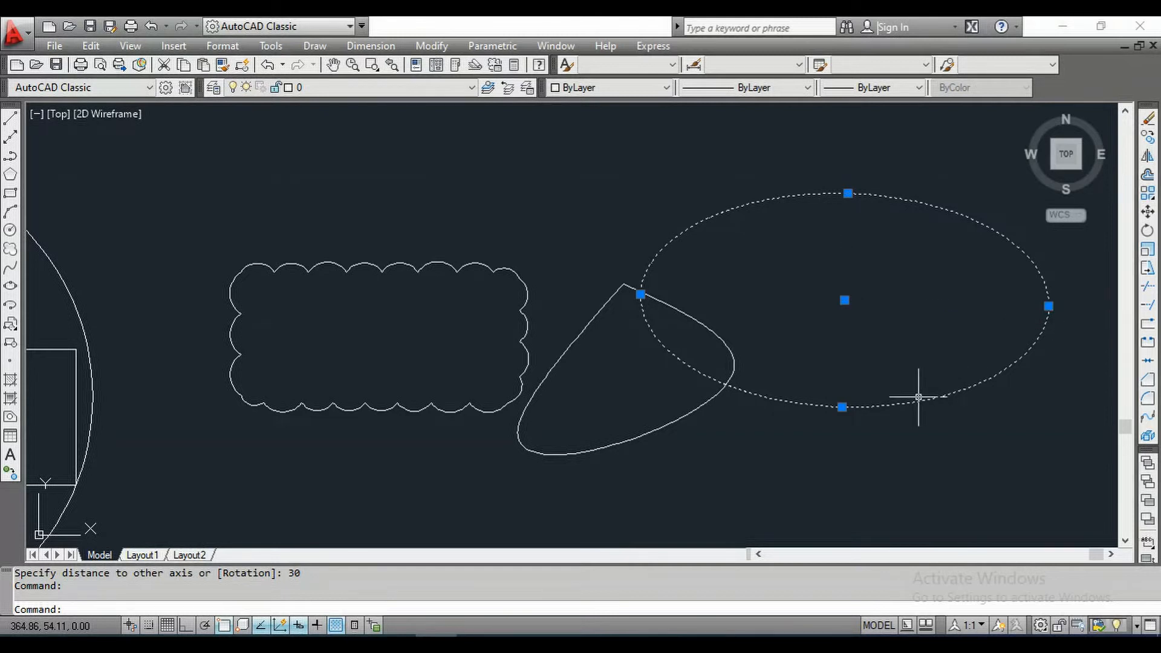
{"action": "key", "text": "Escape"}
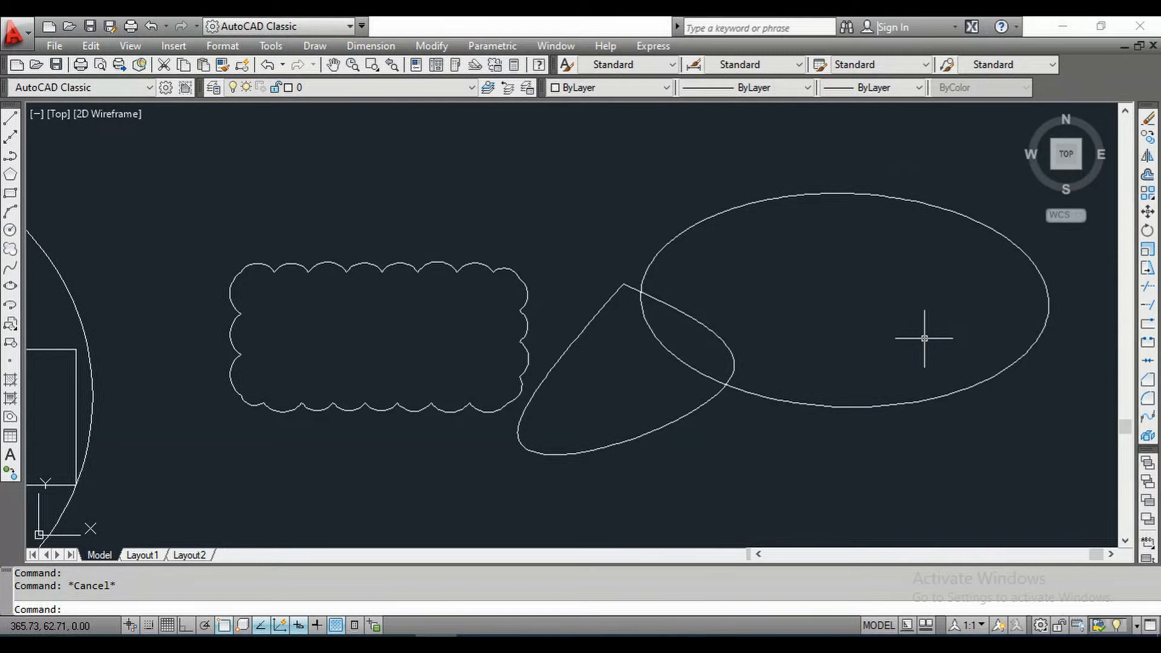
- Define an elliptical arc around the revision cloud with a near-vertical axis from above to below it and a distance of 25 to the other axis
{"action": "left_click", "coordinate": [12, 287]}
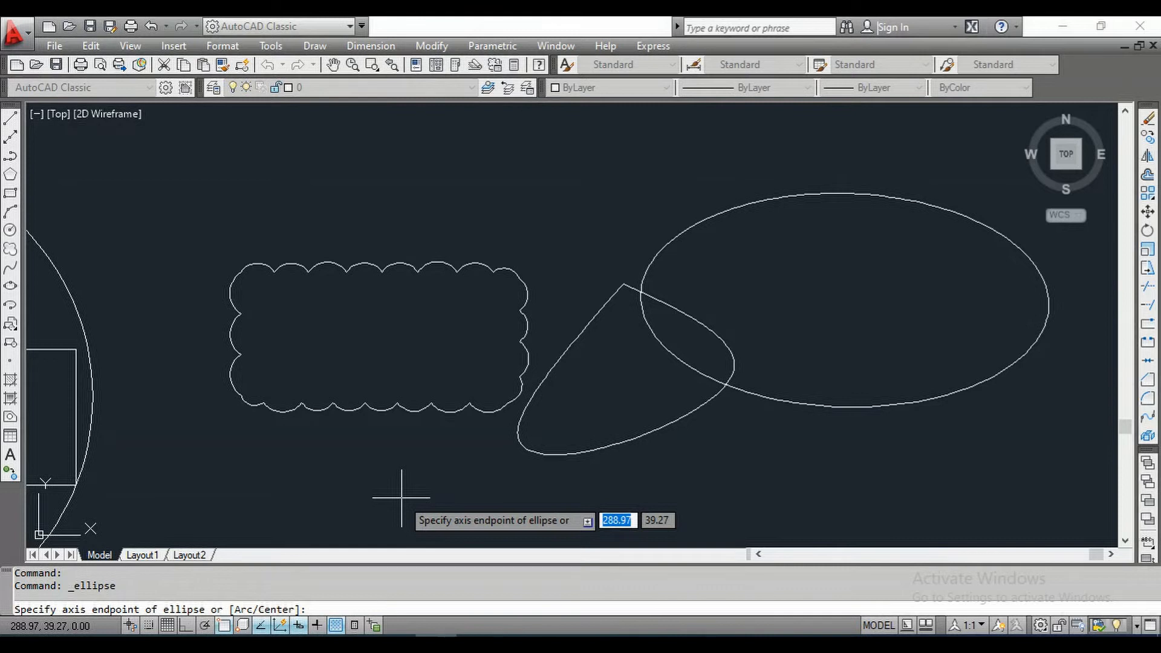
{"action": "type", "text": "a"}
{"action": "key", "text": "Return"}
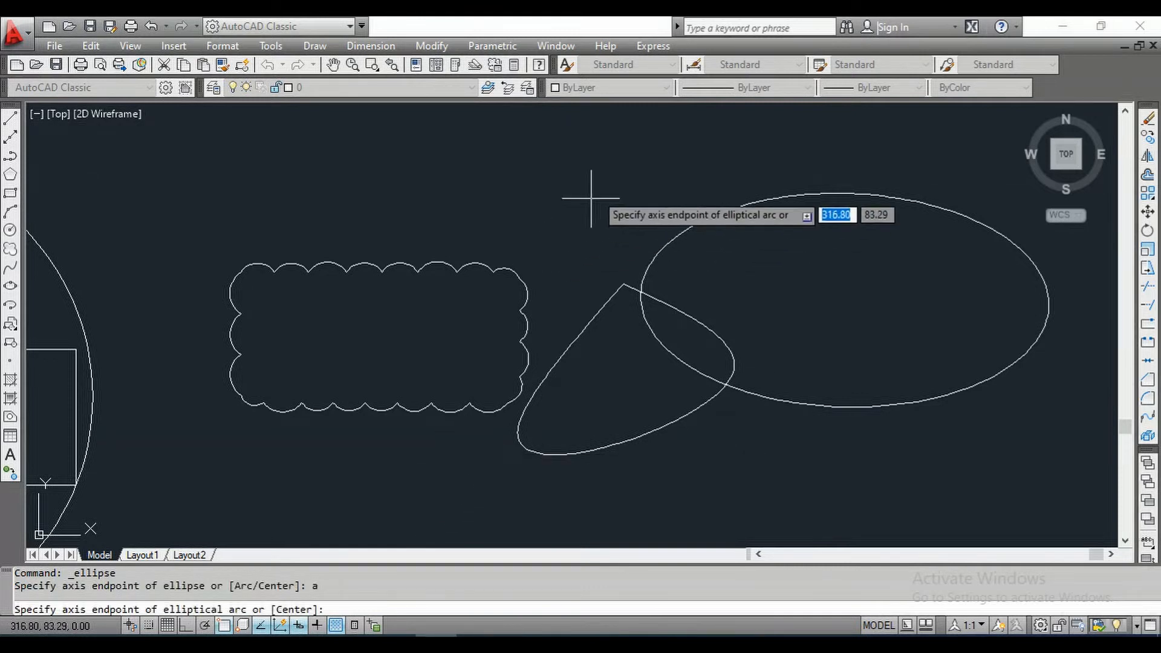
{"action": "left_click", "coordinate": [436, 157]}
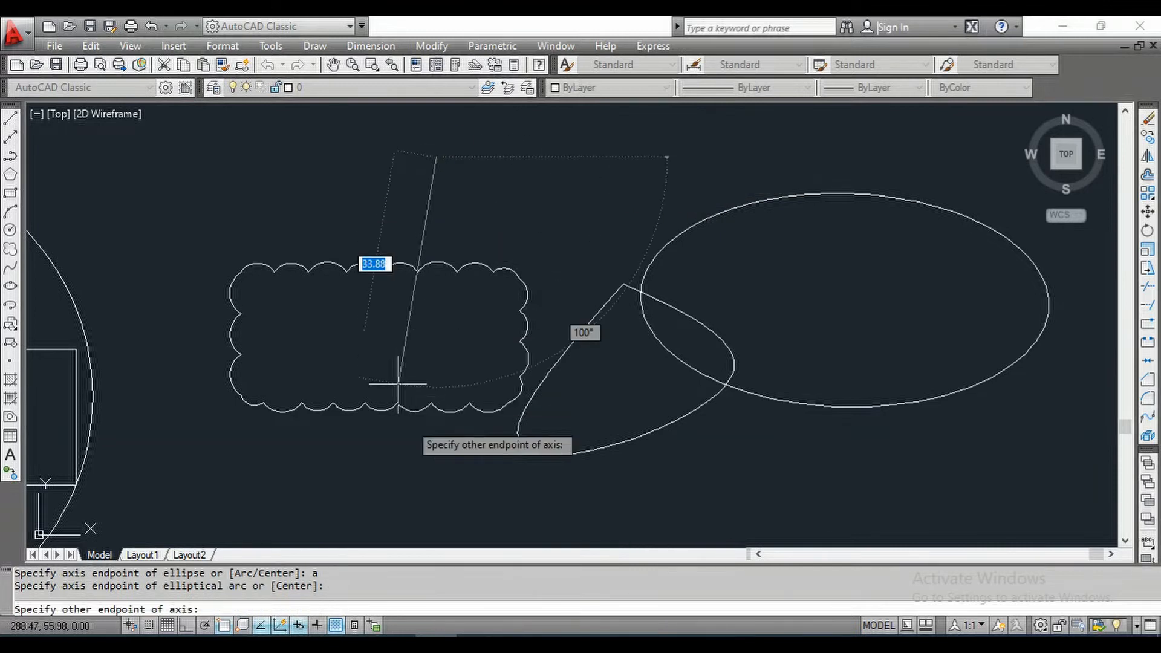
{"action": "left_click", "coordinate": [399, 505]}
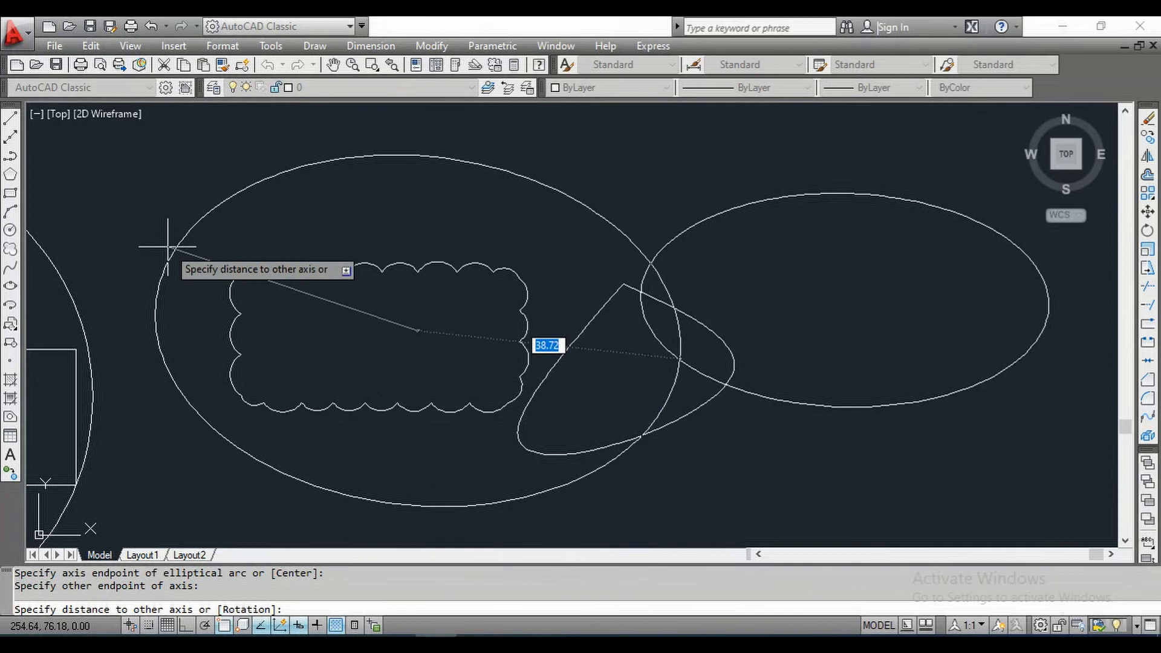
{"action": "type", "text": "25"}
{"action": "key", "text": "Return"}
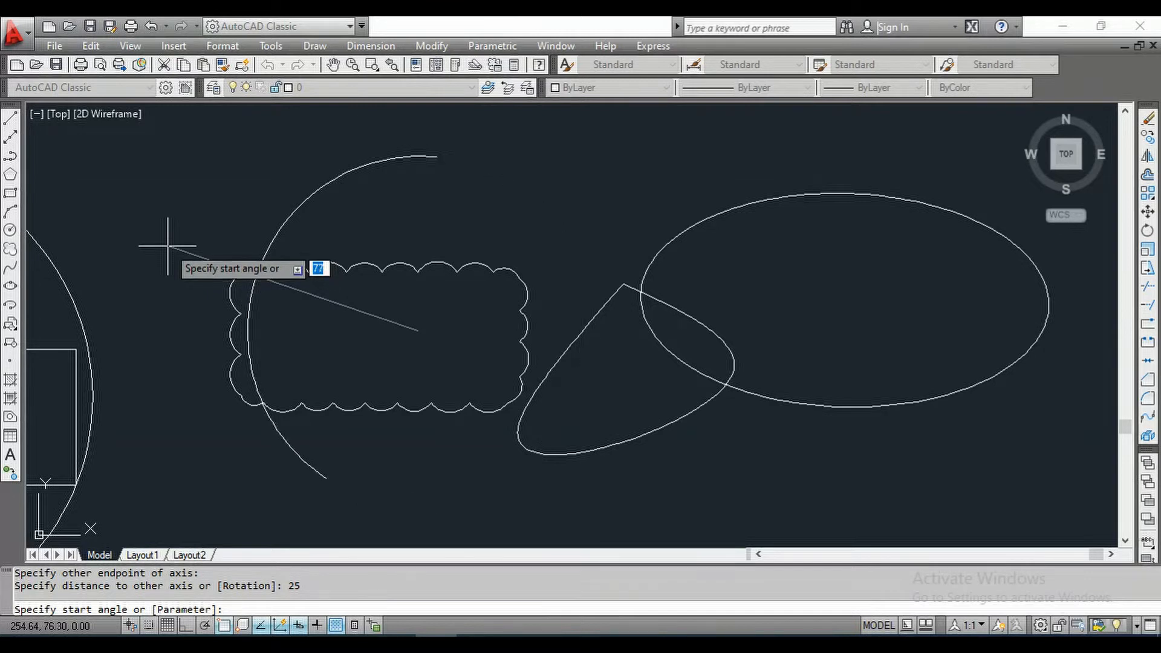
- Finish the elliptical arc with a start angle of 30 and an end angle of 90, and check its grips
{"action": "type", "text": "30"}
{"action": "key", "text": "Return"}
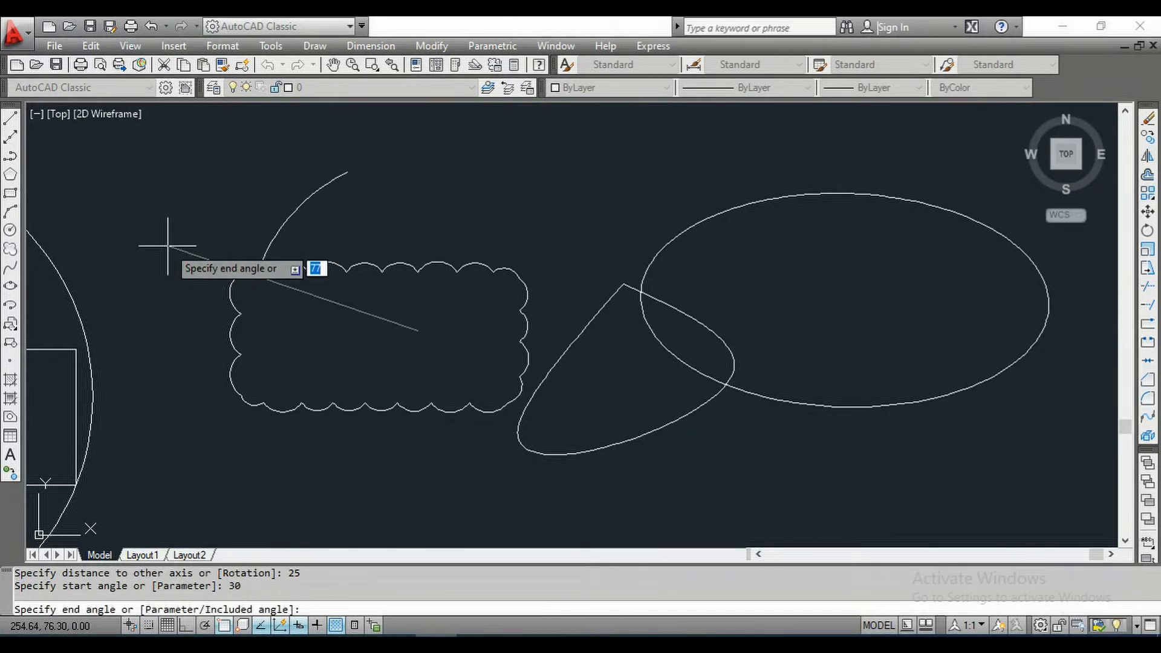
{"action": "type", "text": "90"}
{"action": "key", "text": "Return"}
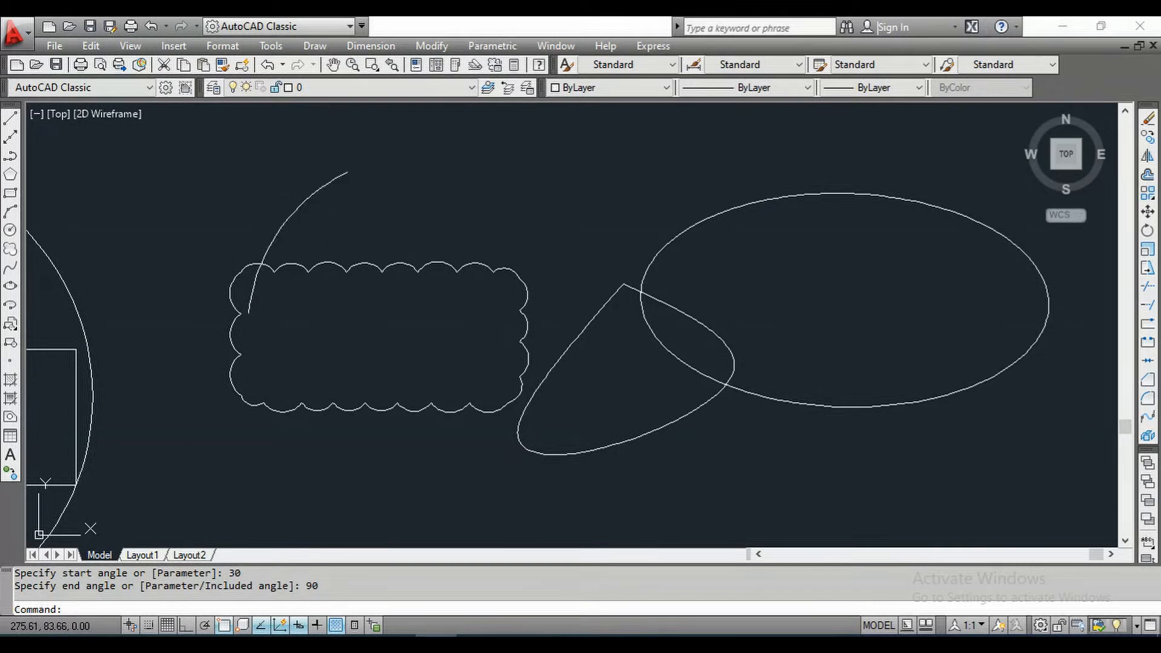
{"action": "left_click", "coordinate": [314, 191]}
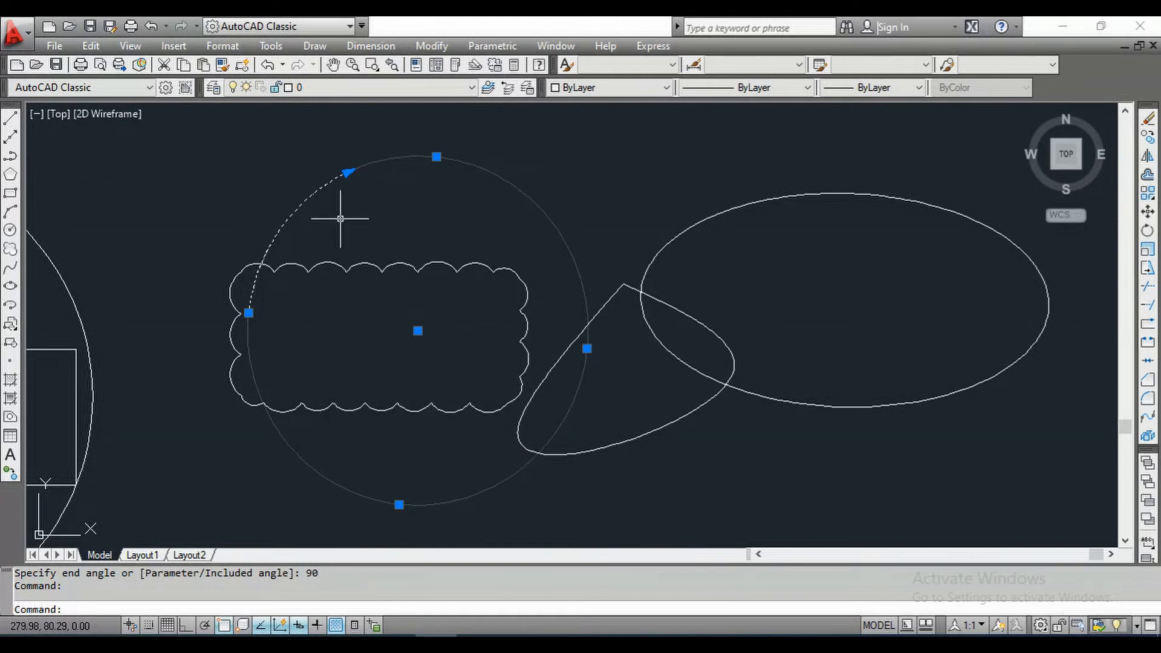
{"action": "key", "text": "Escape"}
{"action": "left_click", "coordinate": [328, 184]}
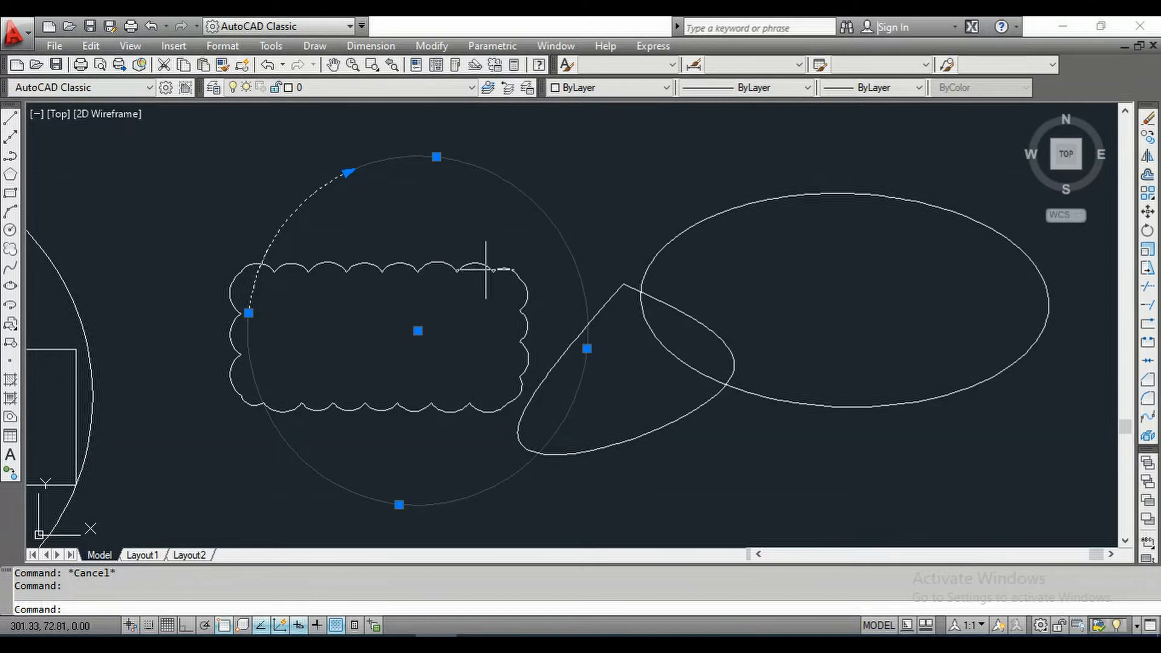
{"action": "key", "text": "Escape"}
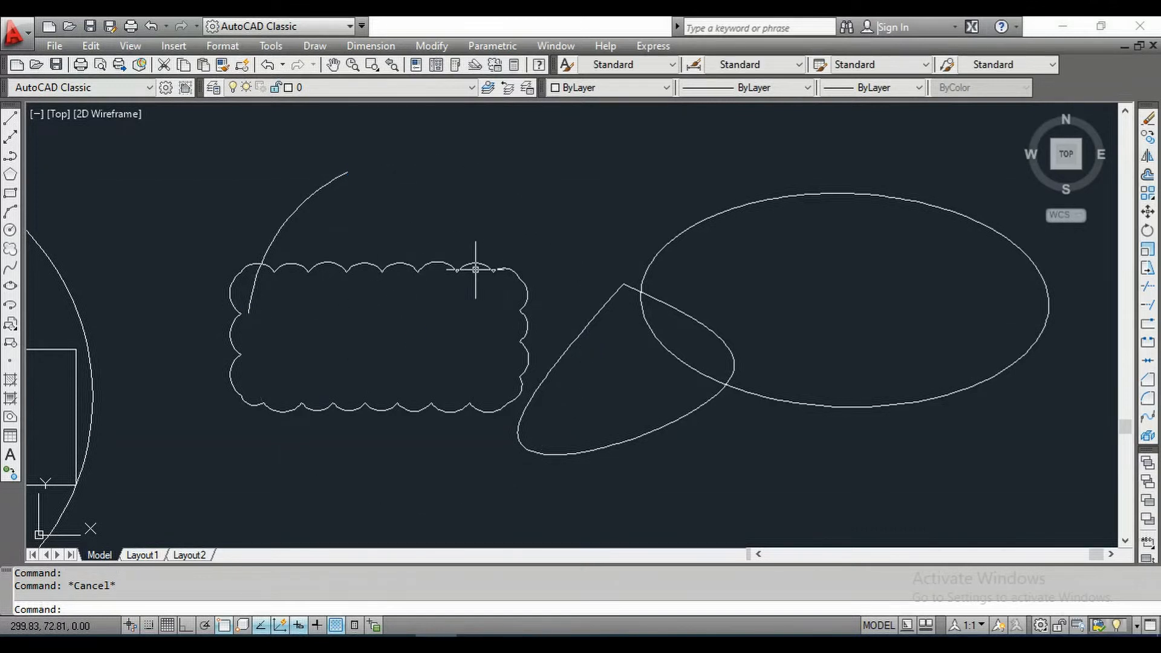
- Erase the elliptical arc around the revision cloud
{"action": "left_click", "coordinate": [327, 182]}
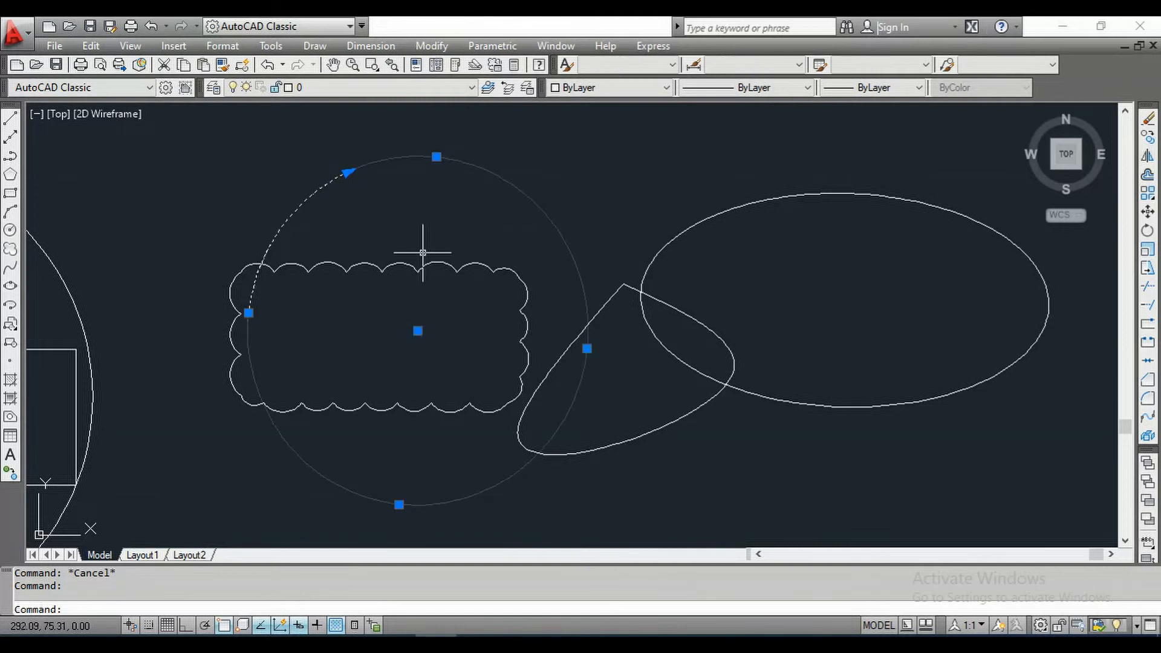
{"action": "key", "text": "Delete"}
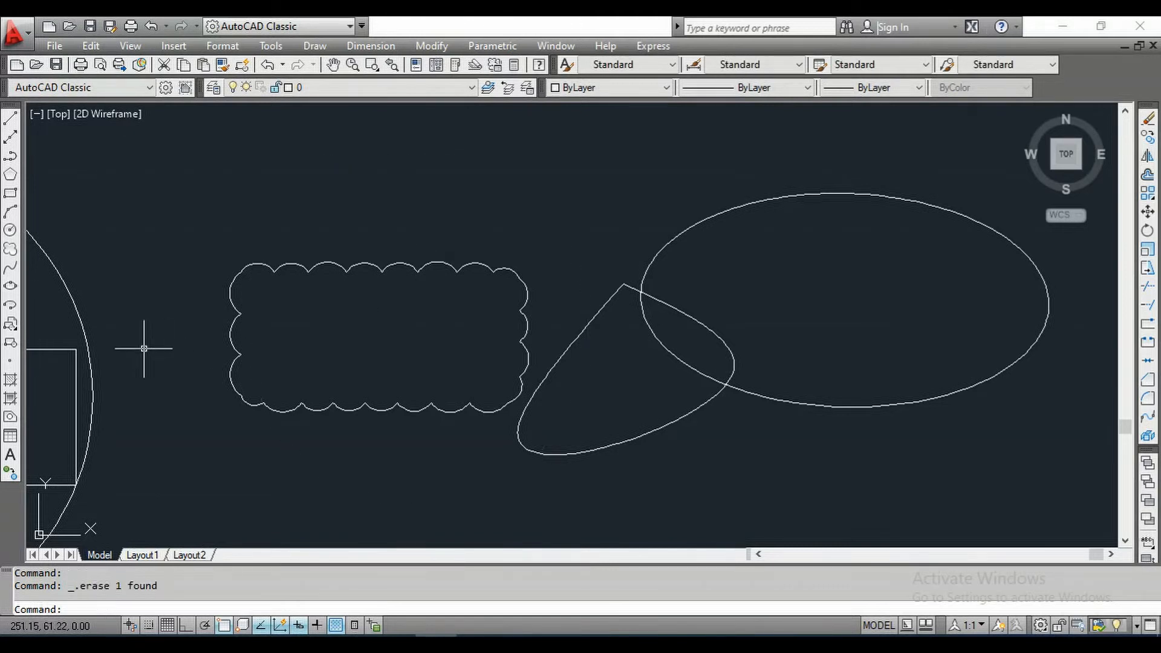
- Draw an ellipse by its center in the empty area right of and below the first ellipse, with a slightly tilted long axis, and check its grips
{"action": "left_click", "coordinate": [10, 290]}
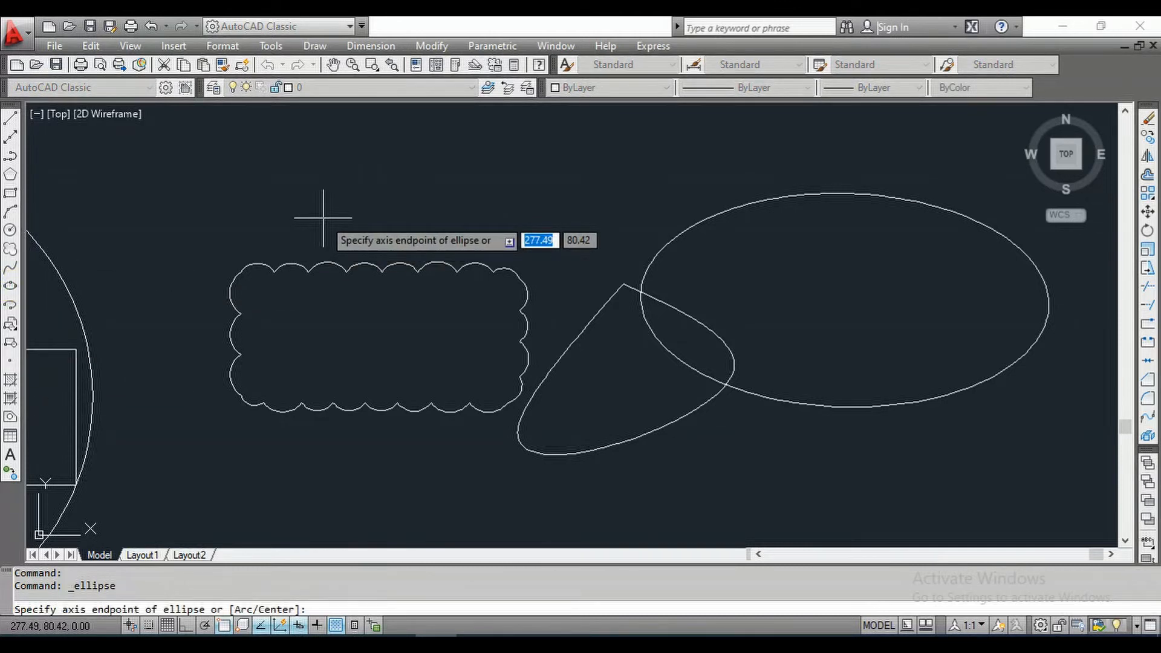
{"action": "type", "text": "c"}
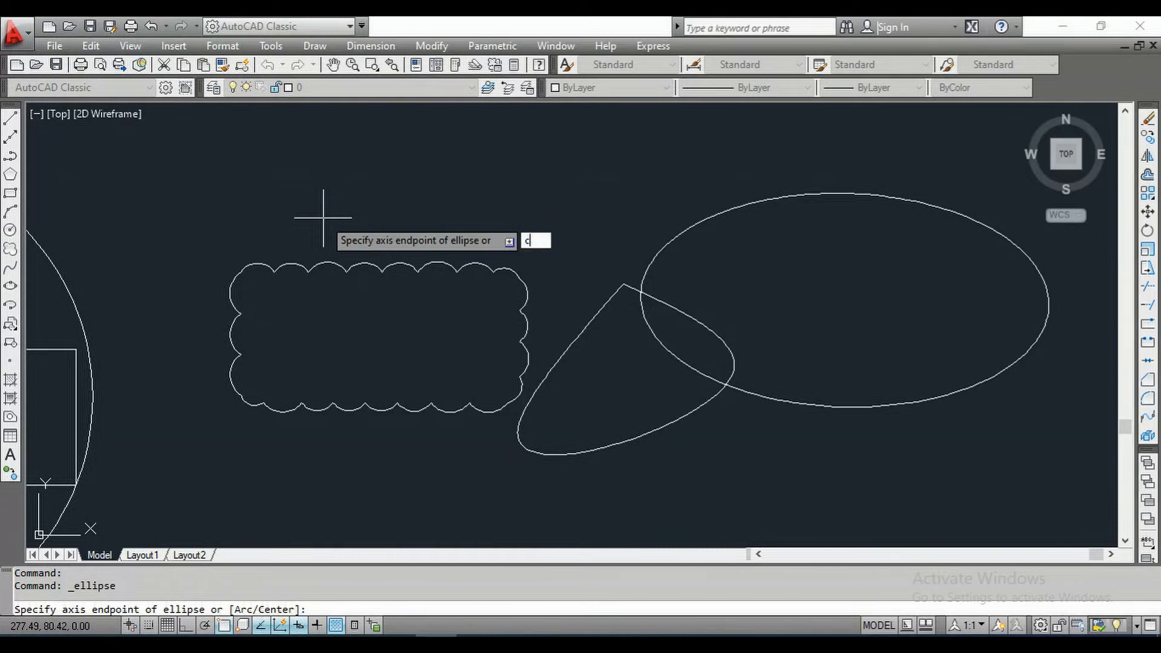
{"action": "key", "text": "Return"}
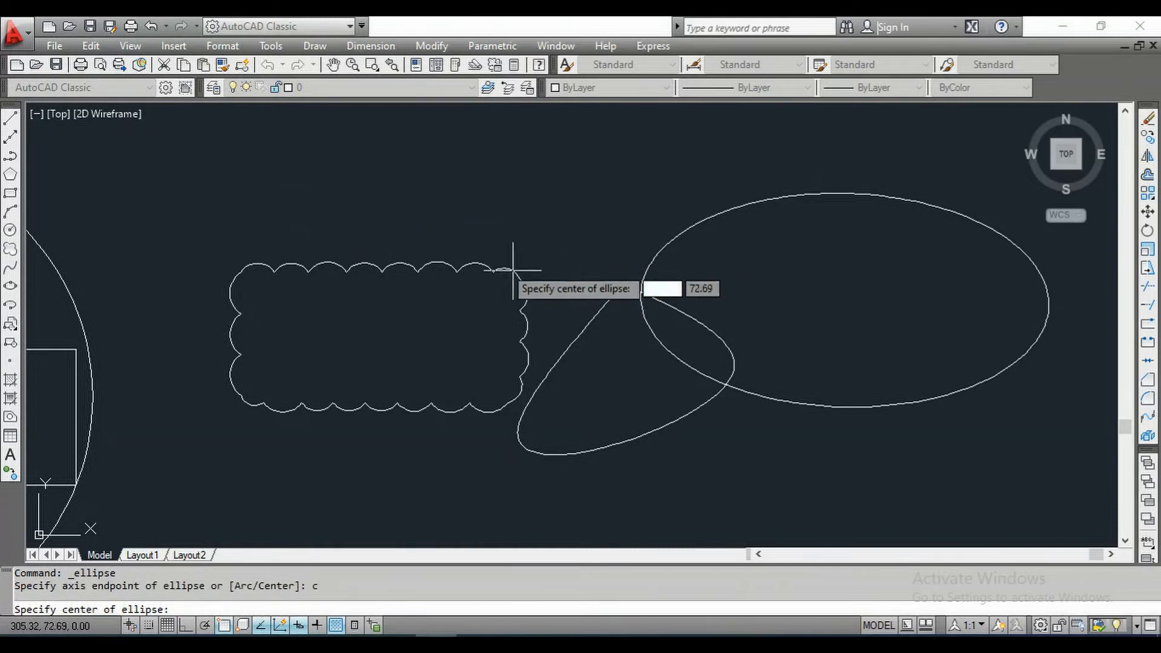
{"action": "middle_click_drag", "start_coordinate": [503, 339], "coordinate": [402, 303]}
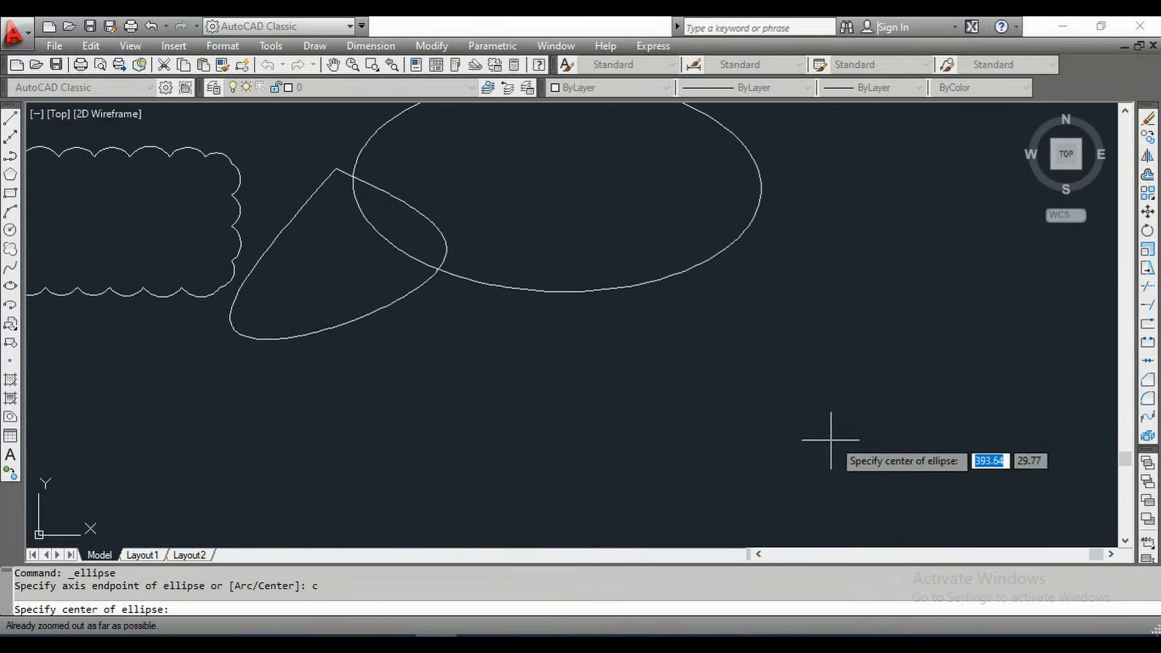
{"action": "left_click", "coordinate": [865, 366]}
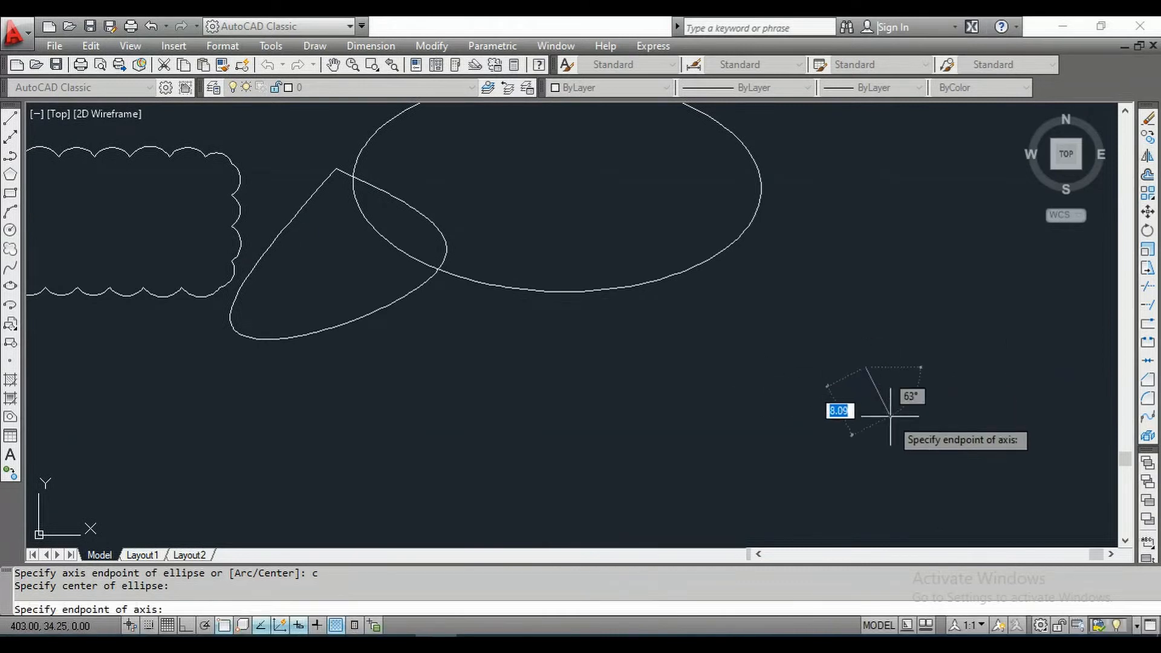
{"action": "left_click", "coordinate": [612, 409]}
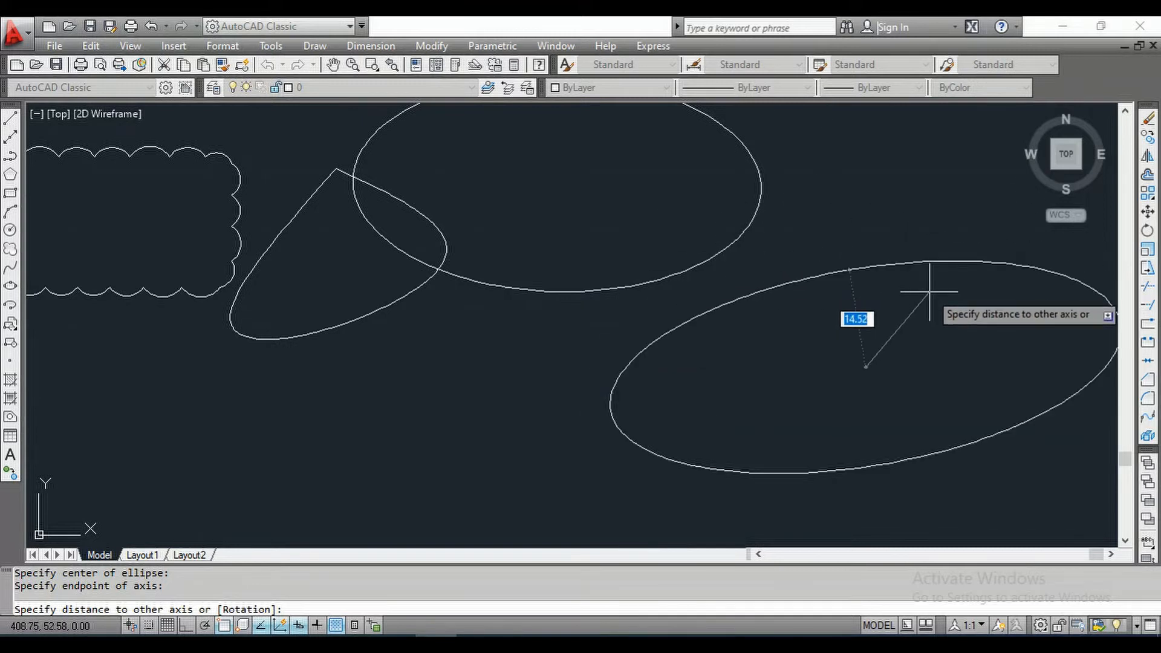
{"action": "left_click", "coordinate": [851, 275]}
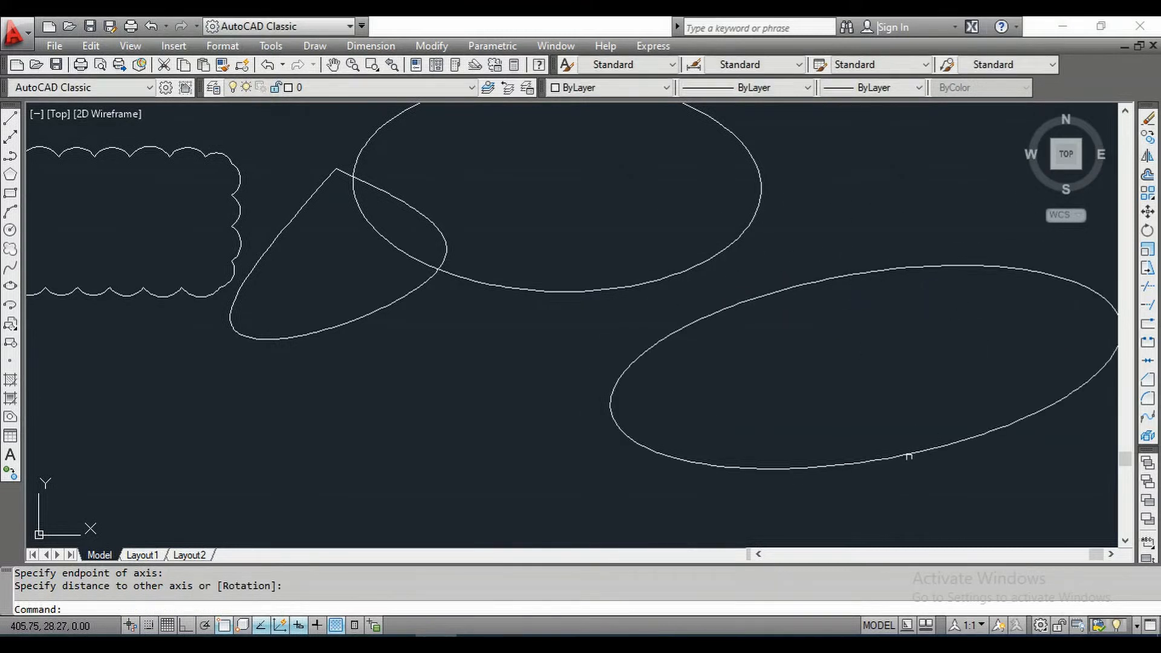
{"action": "left_click", "coordinate": [907, 455]}
{"action": "scroll", "coordinate": [611, 410], "scroll_direction": "down", "scroll_amount": 1}
{"action": "key", "text": "Escape"}
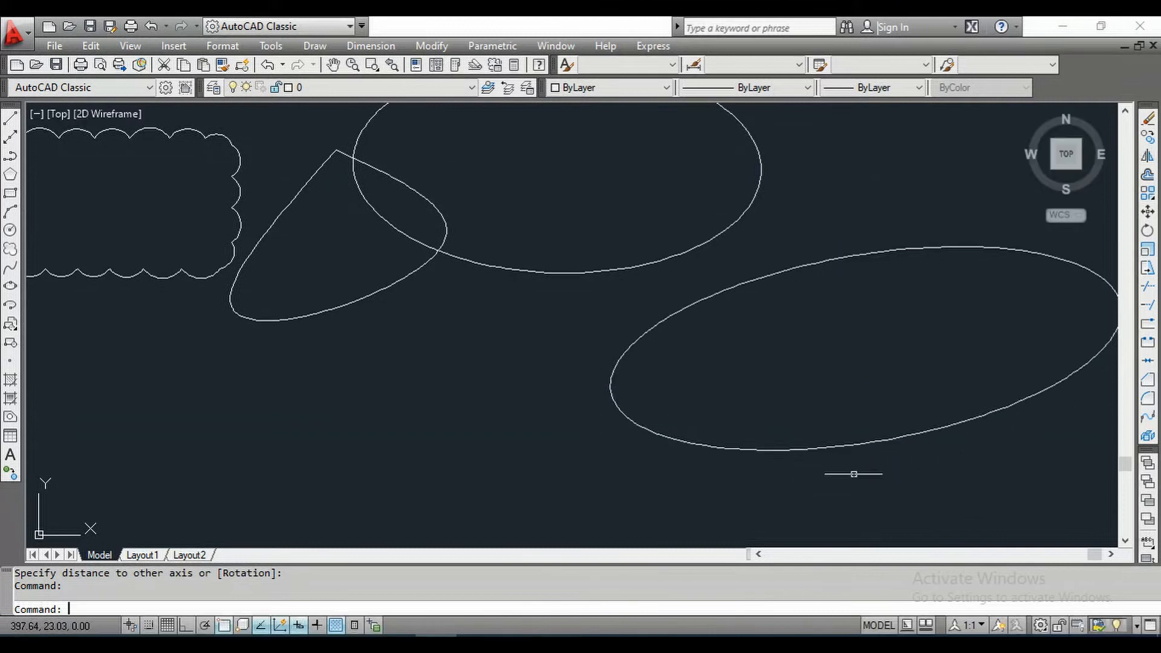
{"action": "left_click", "coordinate": [869, 441]}
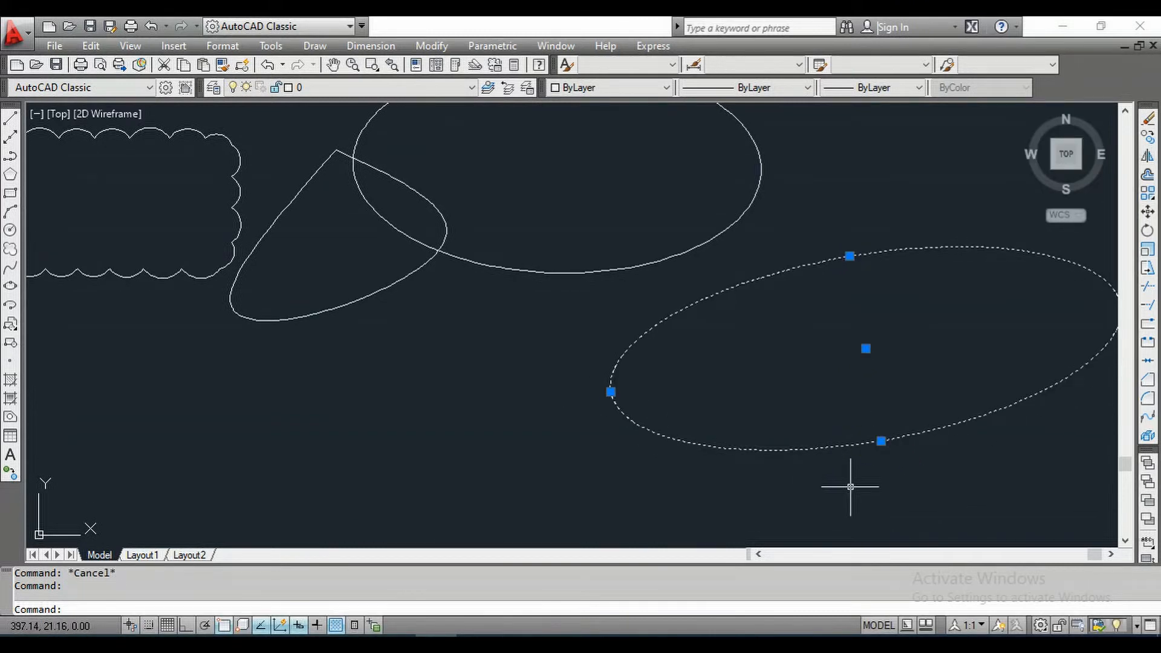
{"action": "key", "text": "Escape"}
- Look over all the shapes drawn so far, from the ellipses back to the lines and rectangles near the origin
{"action": "scroll", "coordinate": [701, 404], "scroll_direction": "up", "scroll_amount": 3}
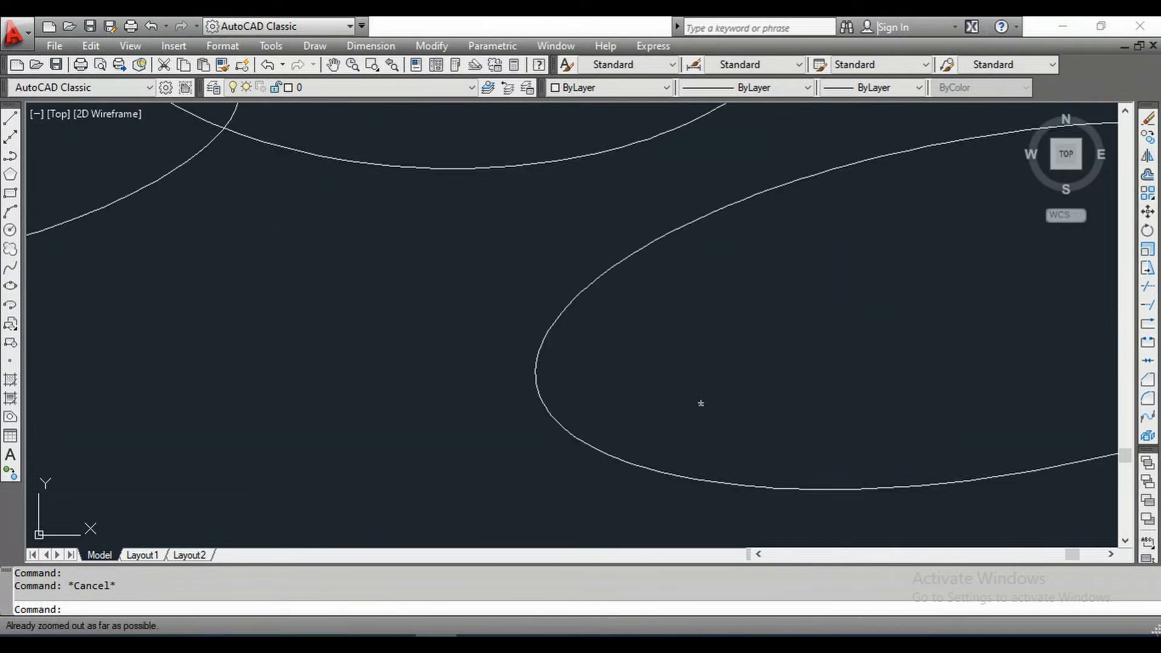
{"action": "scroll", "coordinate": [569, 345], "scroll_direction": "down", "scroll_amount": 2}
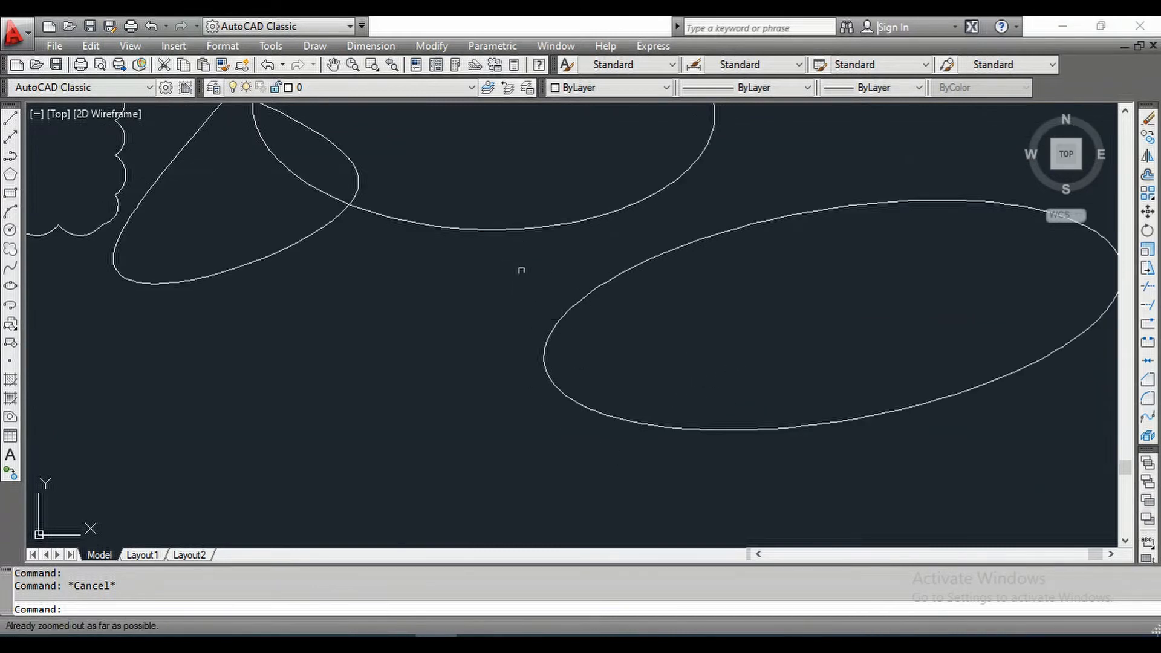
{"action": "middle_click_drag", "start_coordinate": [436, 273], "coordinate": [635, 363]}
{"action": "mouse_move", "coordinate": [278, 275]}
{"action": "middle_mouse_down"}
{"action": "mouse_move", "coordinate": [841, 308]}
{"action": "mouse_move", "coordinate": [825, 300]}
{"action": "mouse_move", "coordinate": [913, 258]}
{"action": "middle_mouse_up"}
{"action": "middle_click_drag", "start_coordinate": [384, 264], "coordinate": [429, 245]}
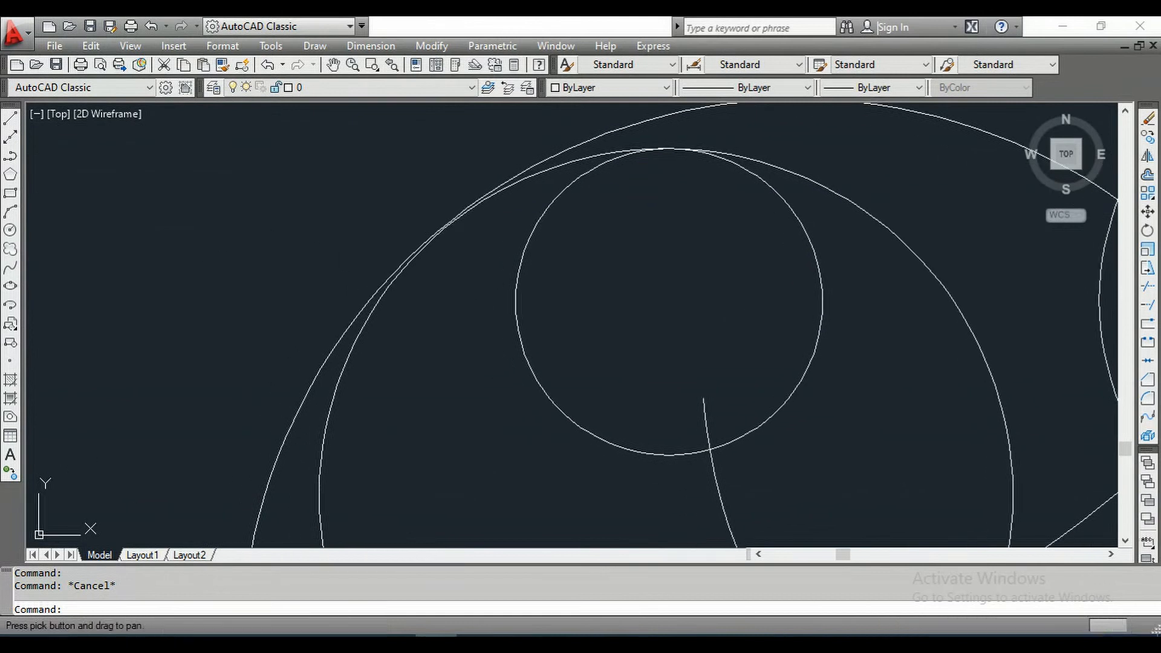
{"action": "scroll", "coordinate": [429, 245], "scroll_direction": "down", "scroll_amount": 4}
{"action": "middle_click_drag", "start_coordinate": [577, 290], "coordinate": [389, 410]}
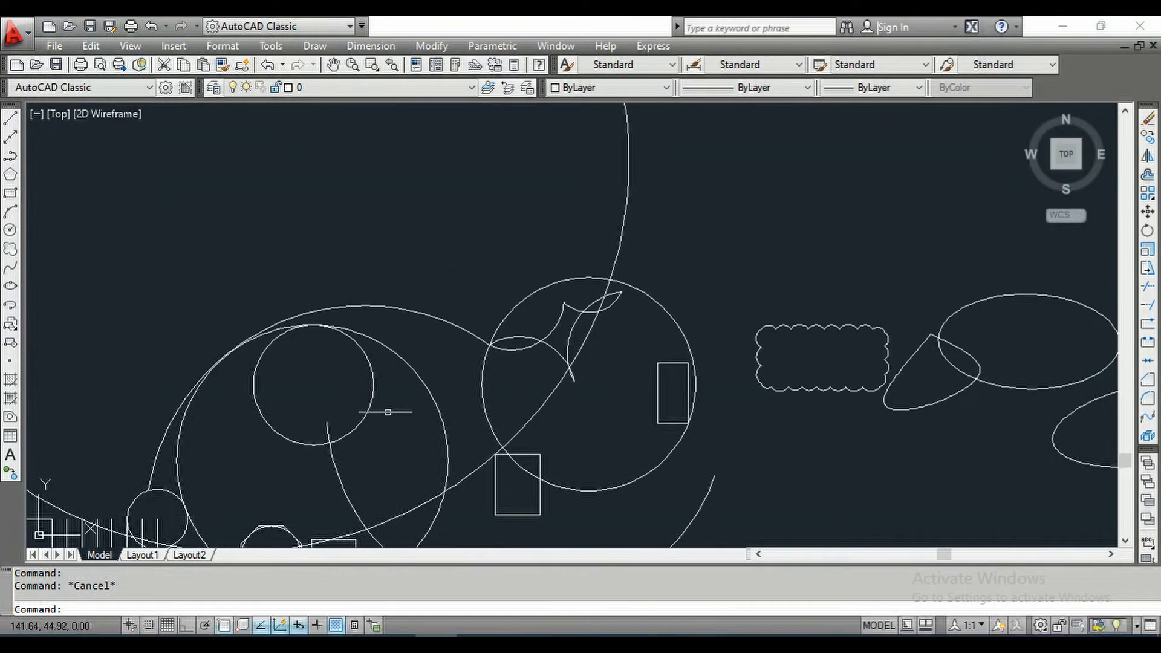
{"action": "middle_click_drag", "start_coordinate": [672, 308], "coordinate": [511, 305]}
{"action": "mouse_move", "coordinate": [614, 329]}
{"action": "middle_mouse_down"}
{"action": "mouse_move", "coordinate": [673, 259]}
{"action": "mouse_move", "coordinate": [778, 223]}
{"action": "middle_mouse_up"}
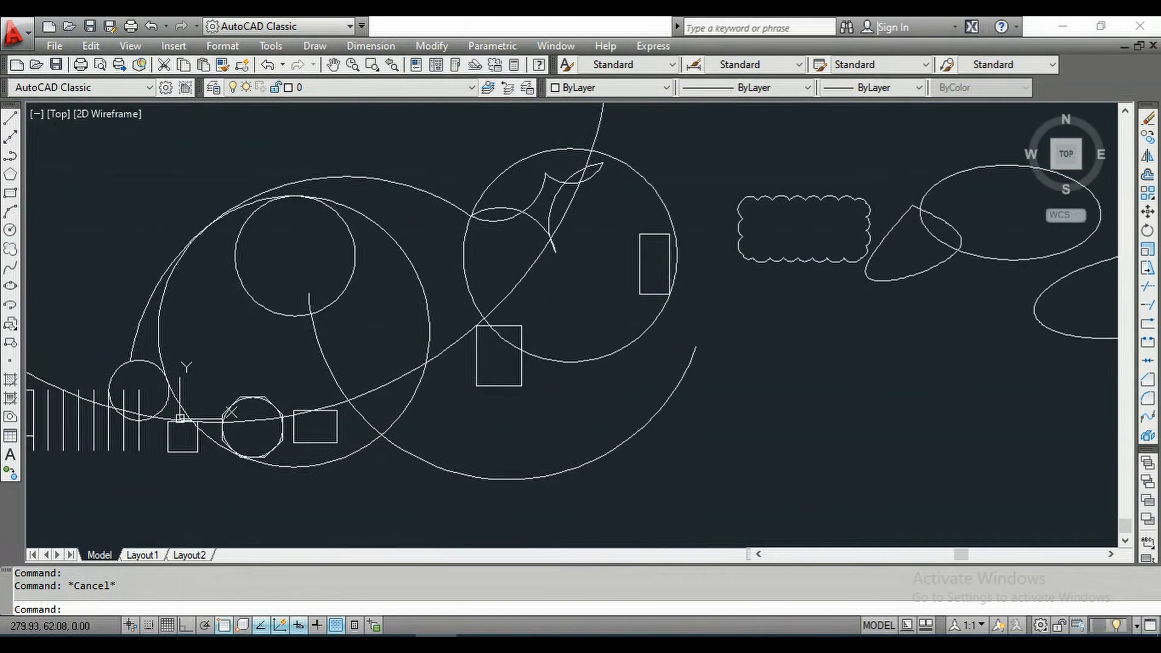
{"action": "middle_click_drag", "start_coordinate": [185, 333], "coordinate": [428, 282]}
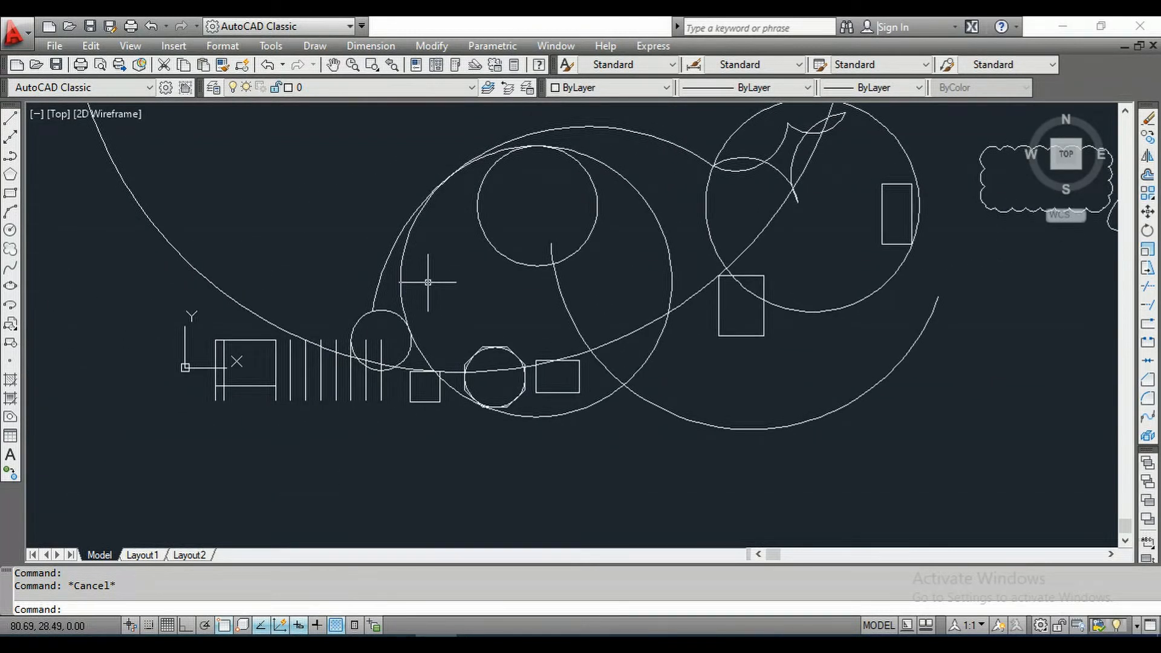
- Zoom to show the whole drawing with the ZOOM command's All option
{"action": "type", "text": "Z"}
{"action": "key", "text": "Return"}
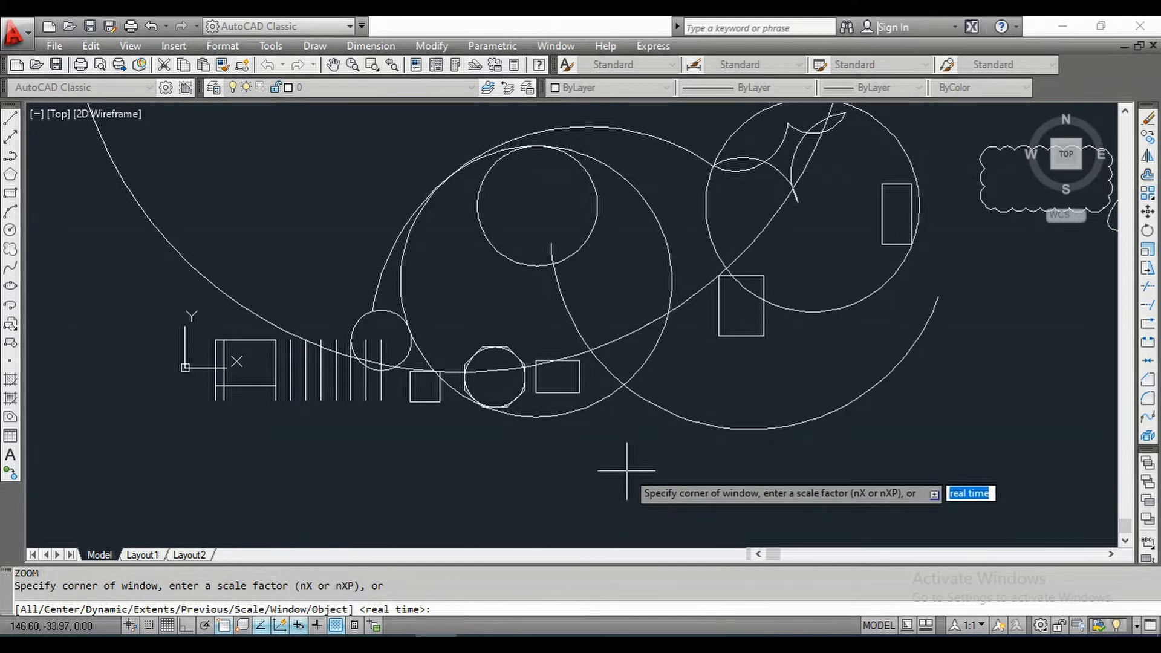
{"action": "type", "text": "a"}
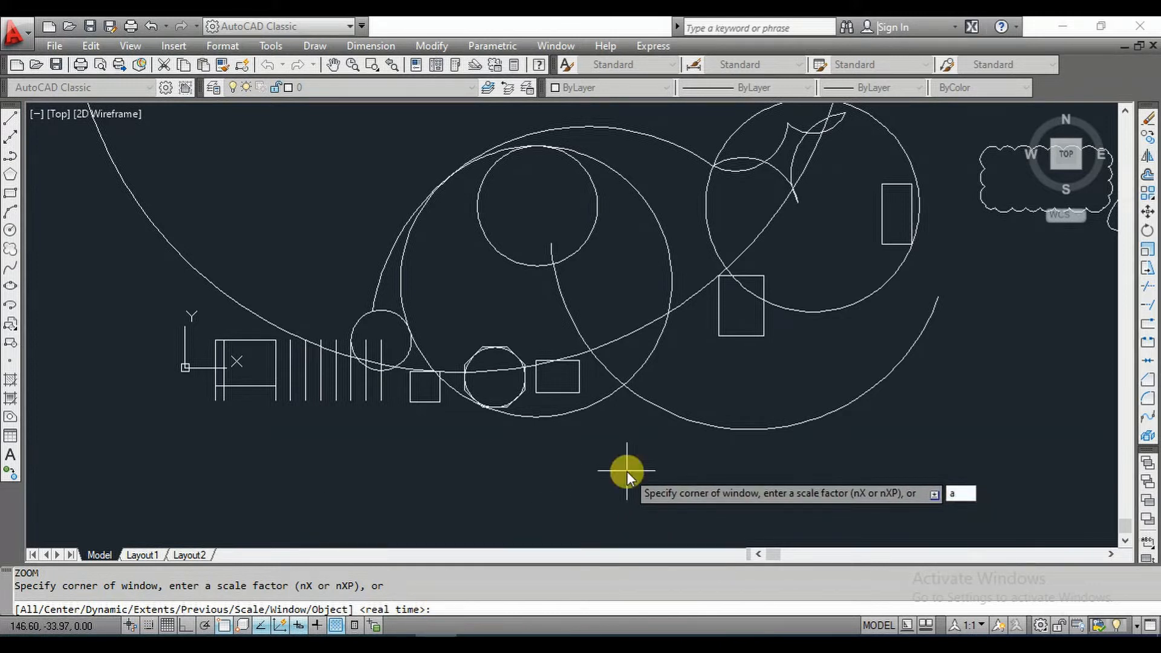
{"action": "key", "text": "Return"}
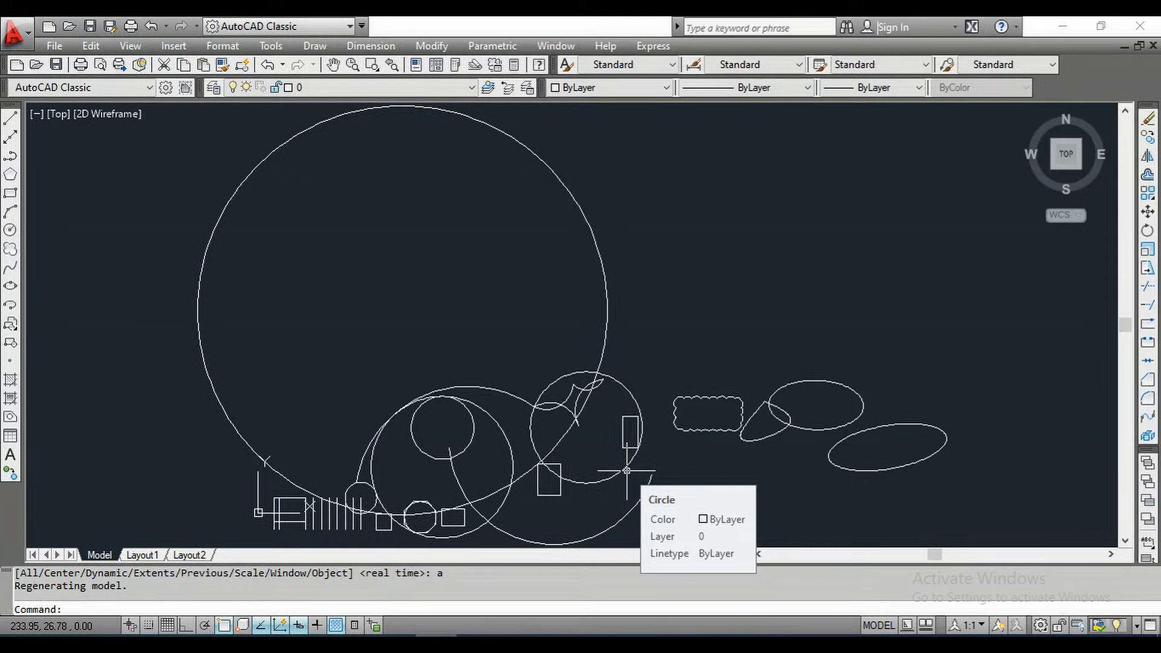
- Zoom with the Center option on the rectangle at the lower edge of the circle containing the arcs, with a height of 50
{"action": "key", "text": "Return"}
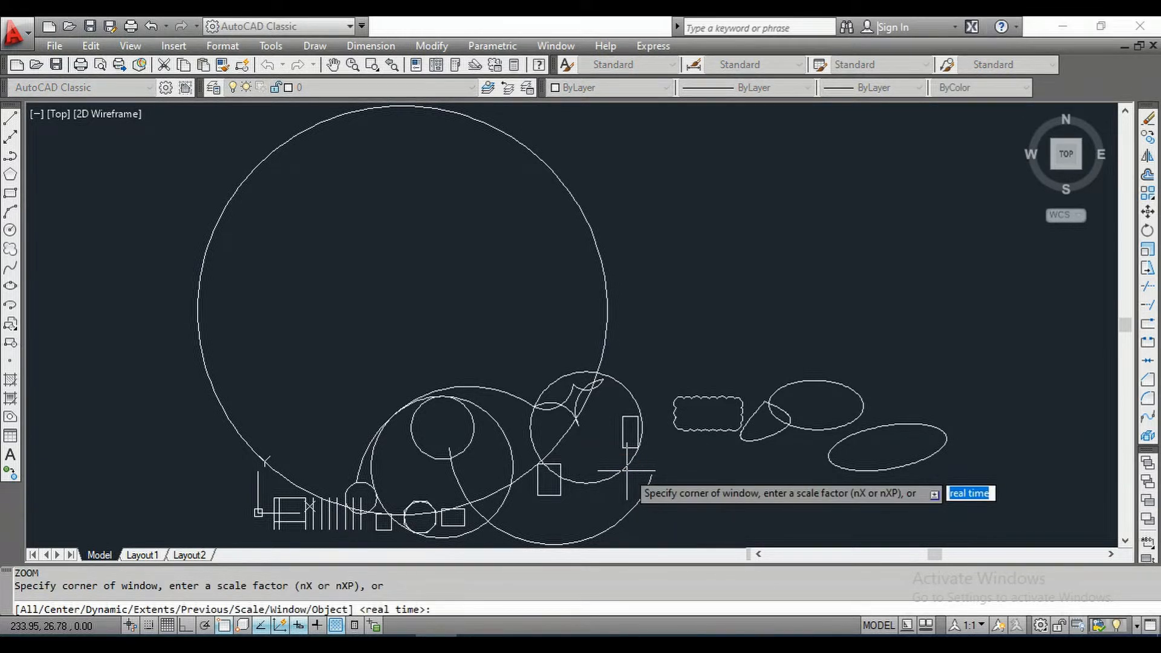
{"action": "type", "text": "c"}
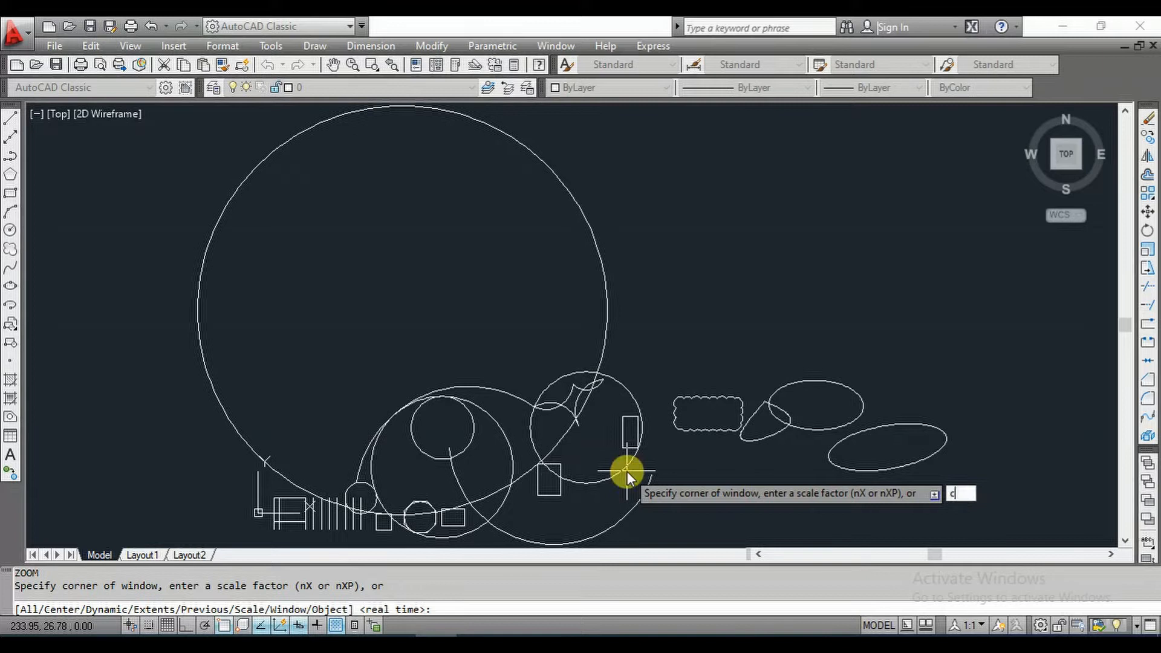
{"action": "key", "text": "Return"}
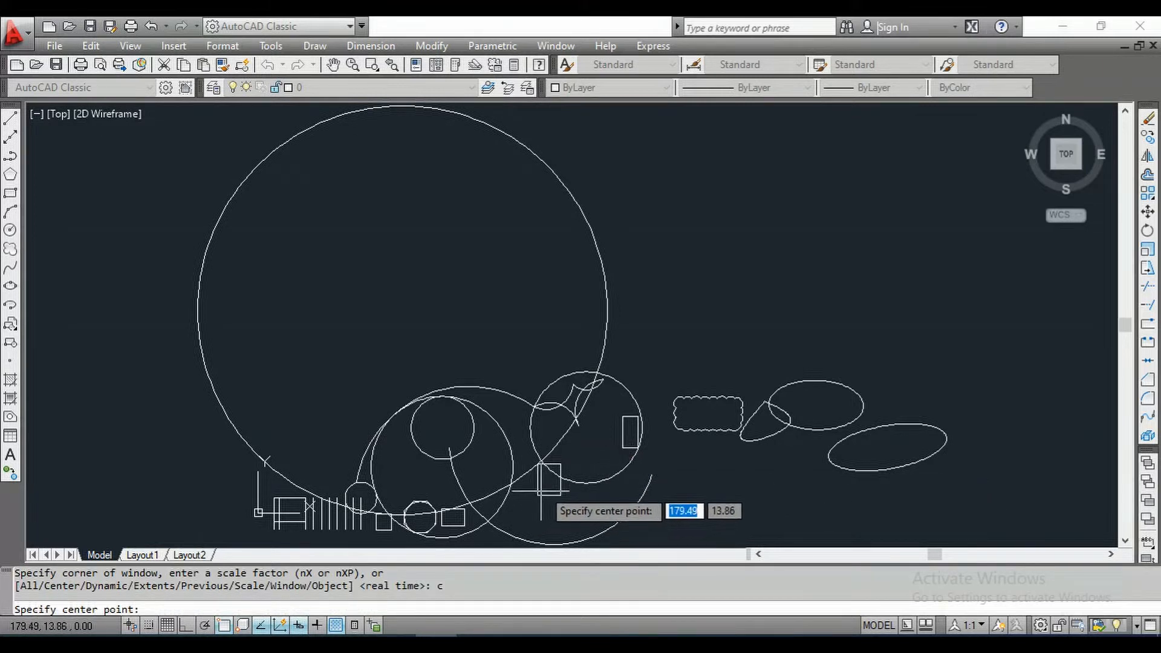
{"action": "left_click", "coordinate": [547, 491]}
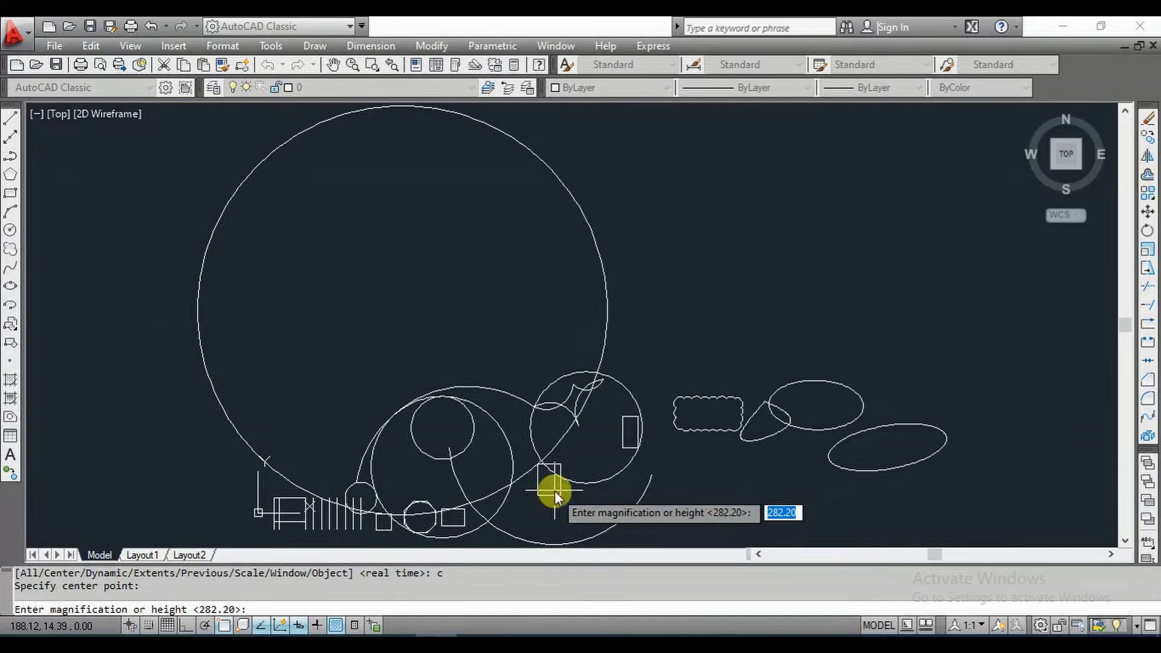
{"action": "type", "text": "50"}
{"action": "key", "text": "Return"}
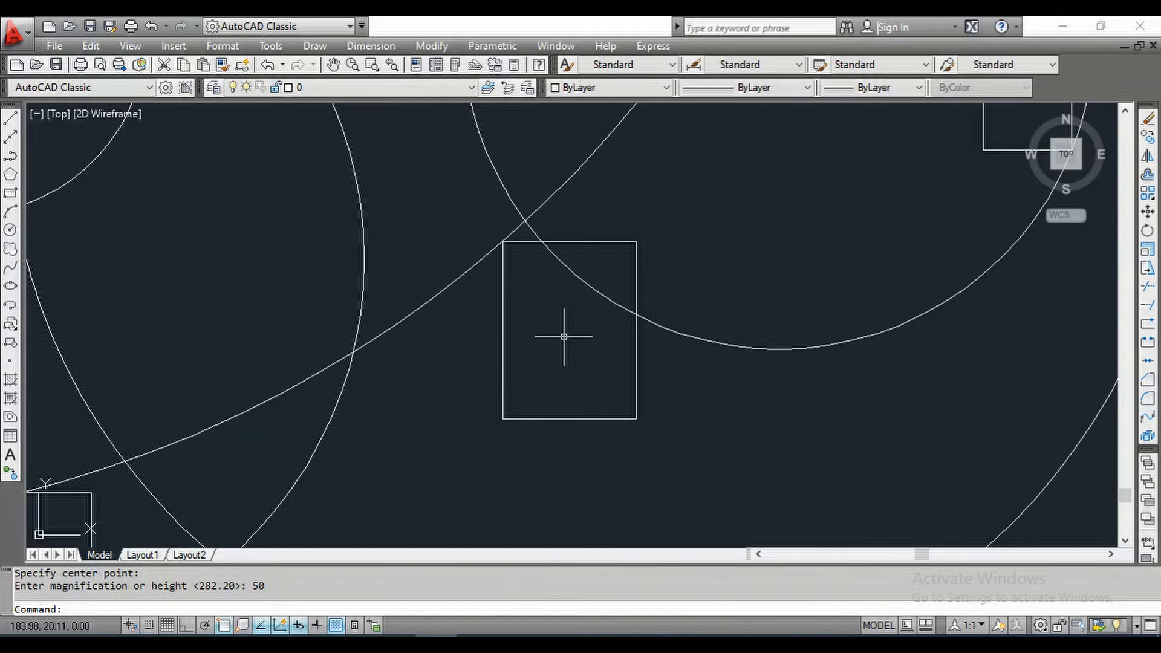
- Use the Dynamic zoom option with an enlarged view box over the upper part of the largest circle
{"action": "type", "text": "z"}
{"action": "key", "text": "Return"}
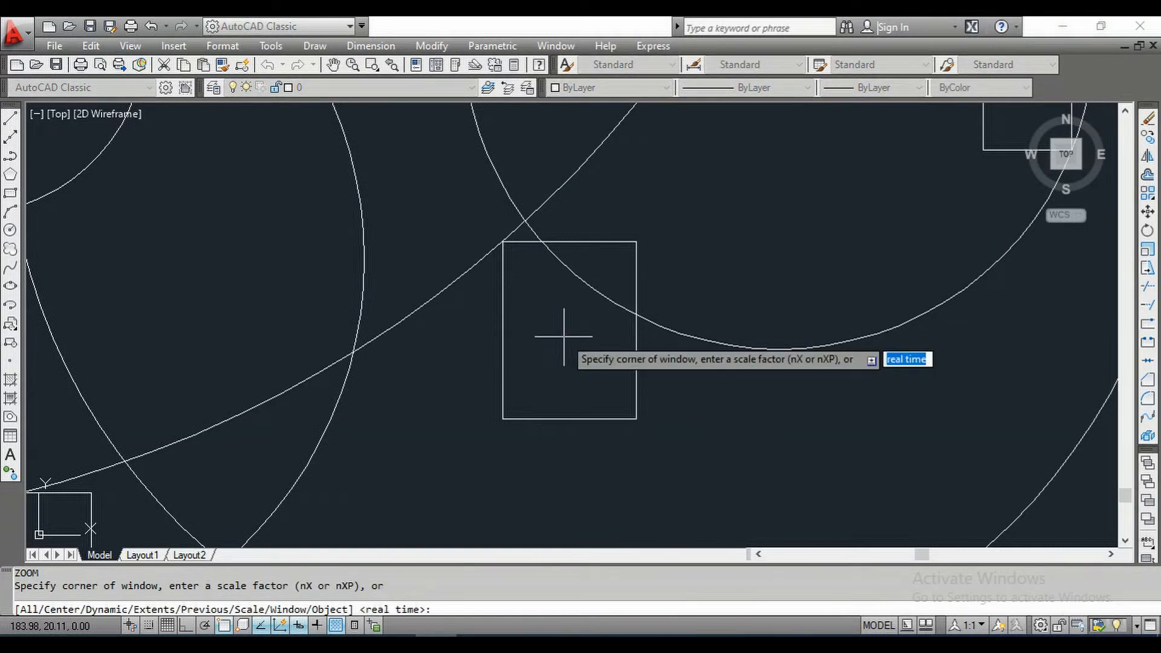
{"action": "type", "text": "d"}
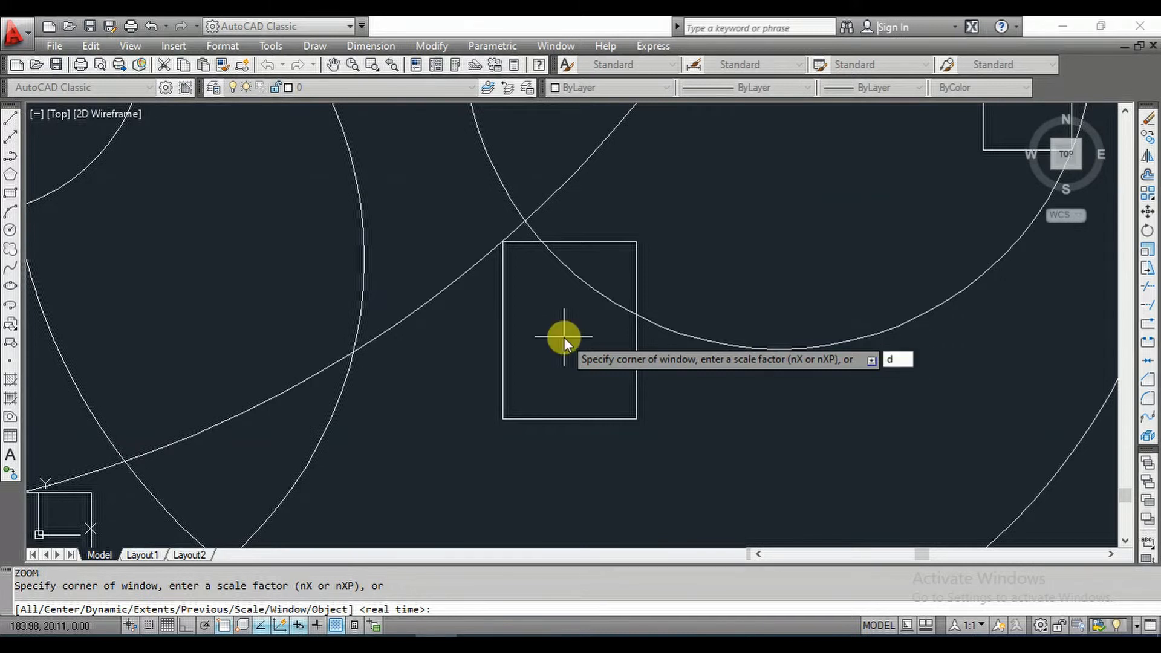
{"action": "key", "text": "Return"}
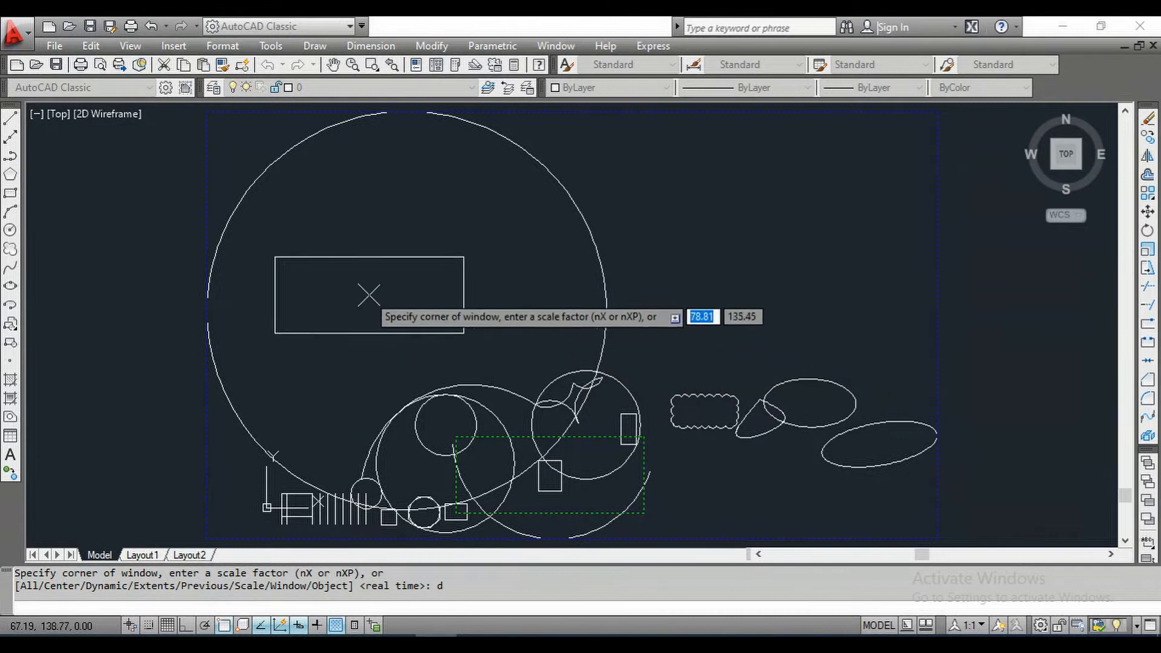
{"action": "left_click", "coordinate": [318, 283]}
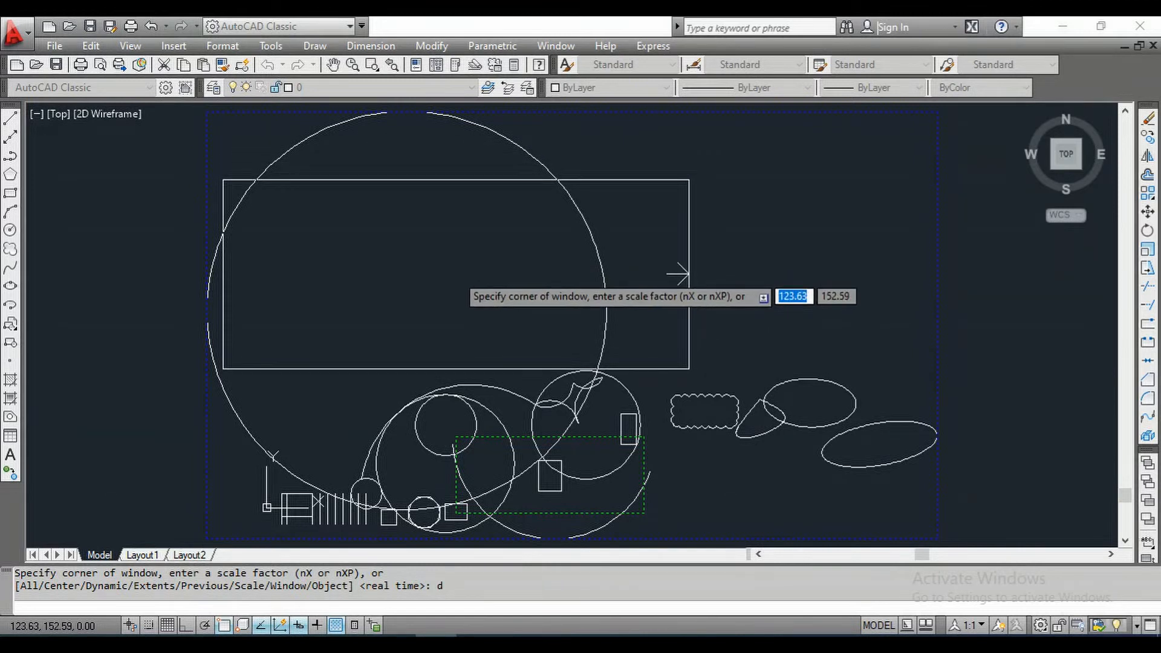
{"action": "left_click", "coordinate": [678, 274]}
{"action": "key", "text": "Return"}
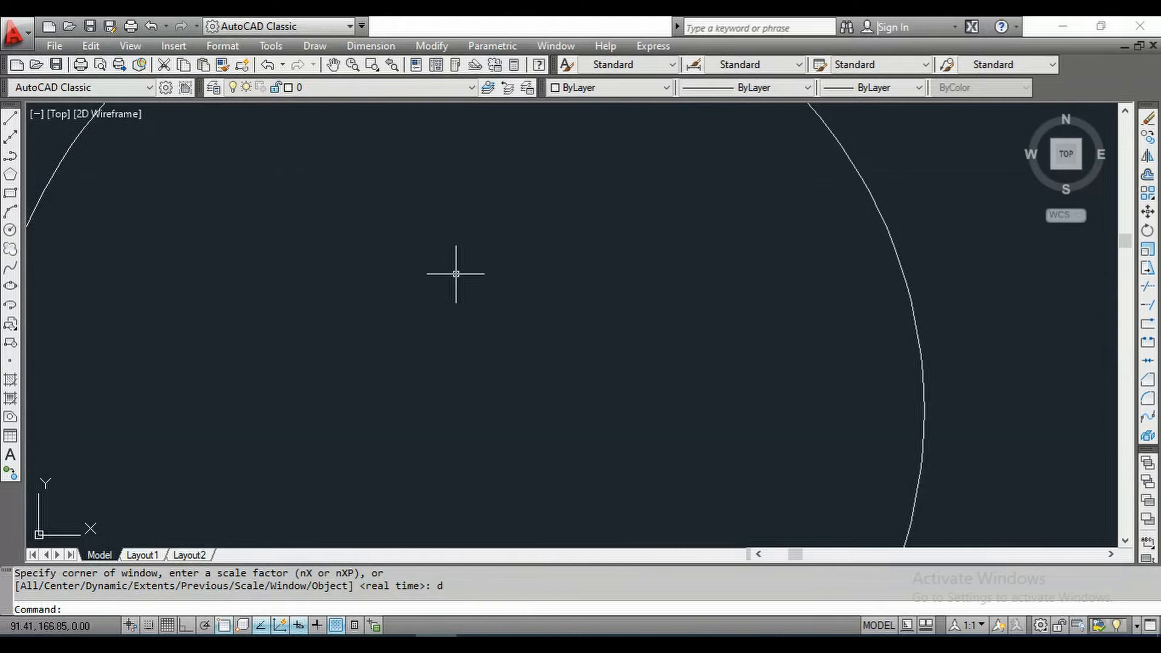
- Zoom to the drawing's extents with the ZOOM command's Extents option
{"action": "type", "text": "z"}
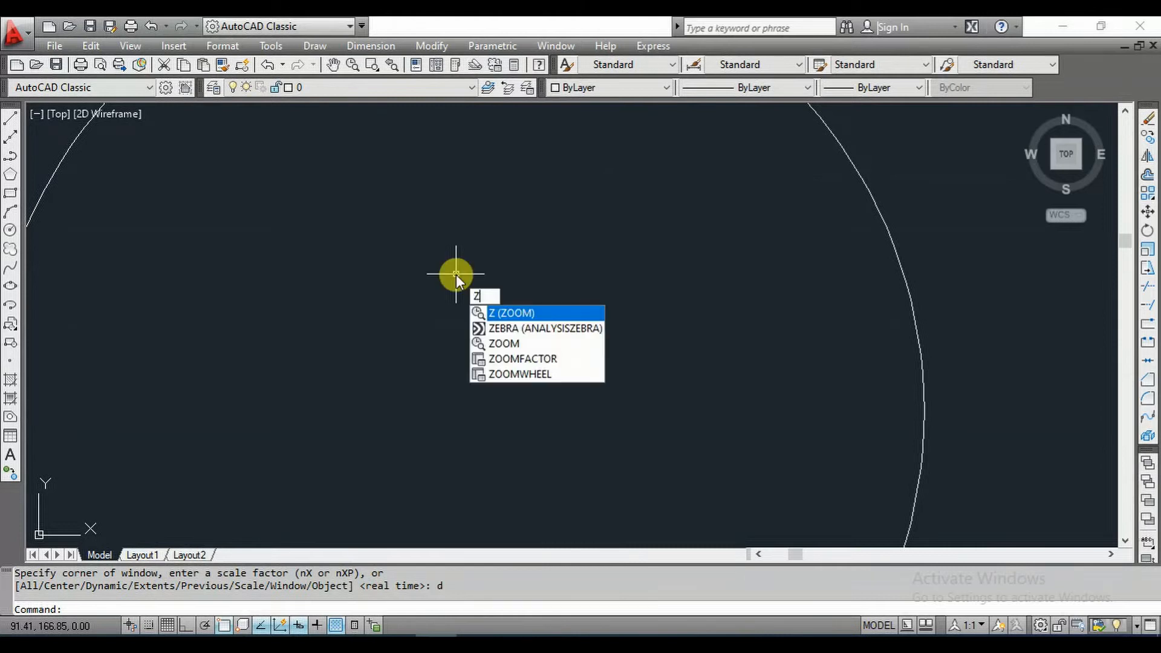
{"action": "key", "text": "Return"}
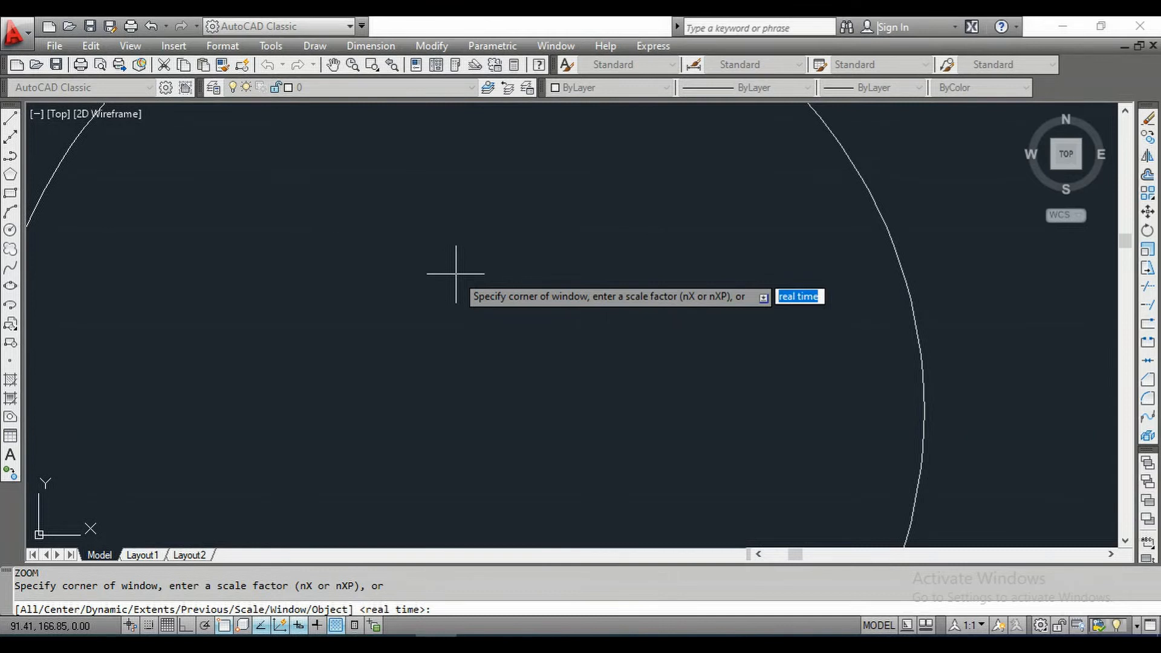
{"action": "type", "text": "e"}
{"action": "key", "text": "Return"}
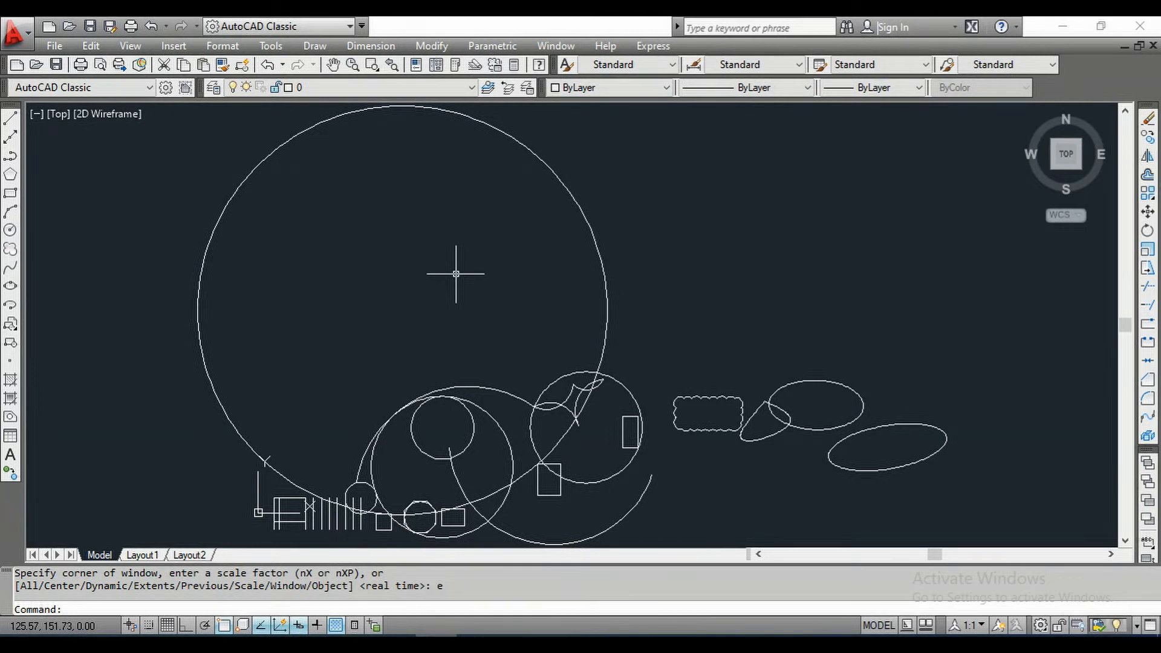
{"action": "scroll", "coordinate": [474, 278], "scroll_direction": "down", "scroll_amount": 8}
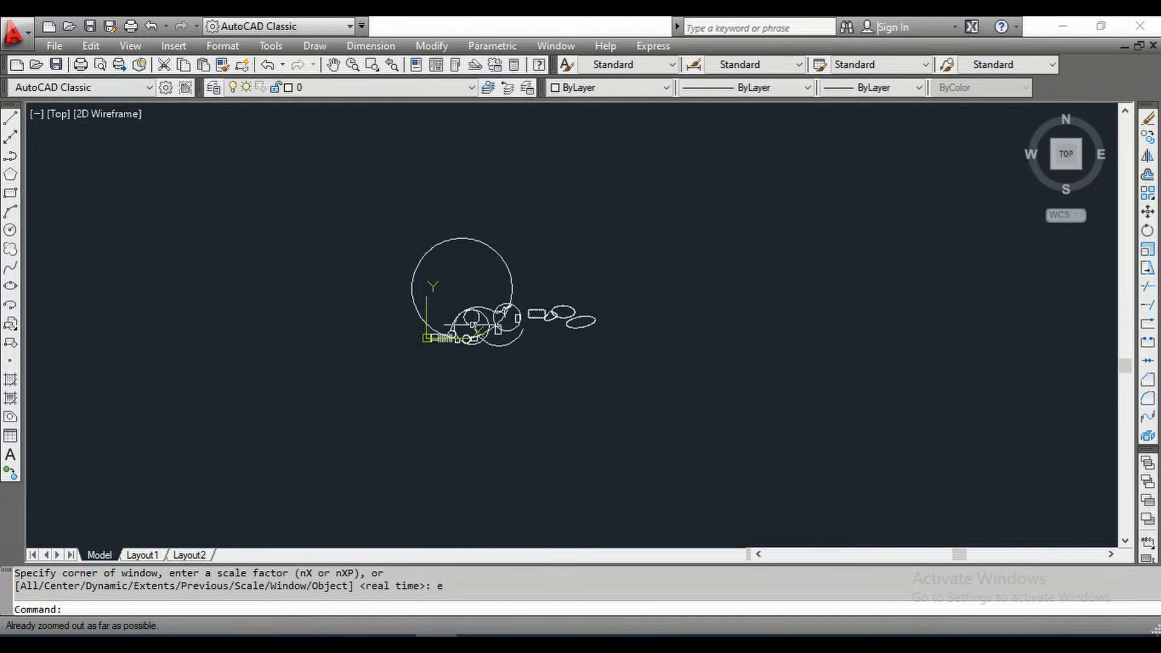
{"action": "mouse_move", "coordinate": [402, 297]}
{"action": "middle_mouse_down"}
{"action": "mouse_move", "coordinate": [426, 371]}
{"action": "mouse_move", "coordinate": [381, 373]}
{"action": "mouse_move", "coordinate": [347, 387]}
{"action": "mouse_move", "coordinate": [354, 396]}
{"action": "middle_mouse_up"}
{"action": "scroll", "coordinate": [415, 406], "scroll_direction": "up", "scroll_amount": 1}
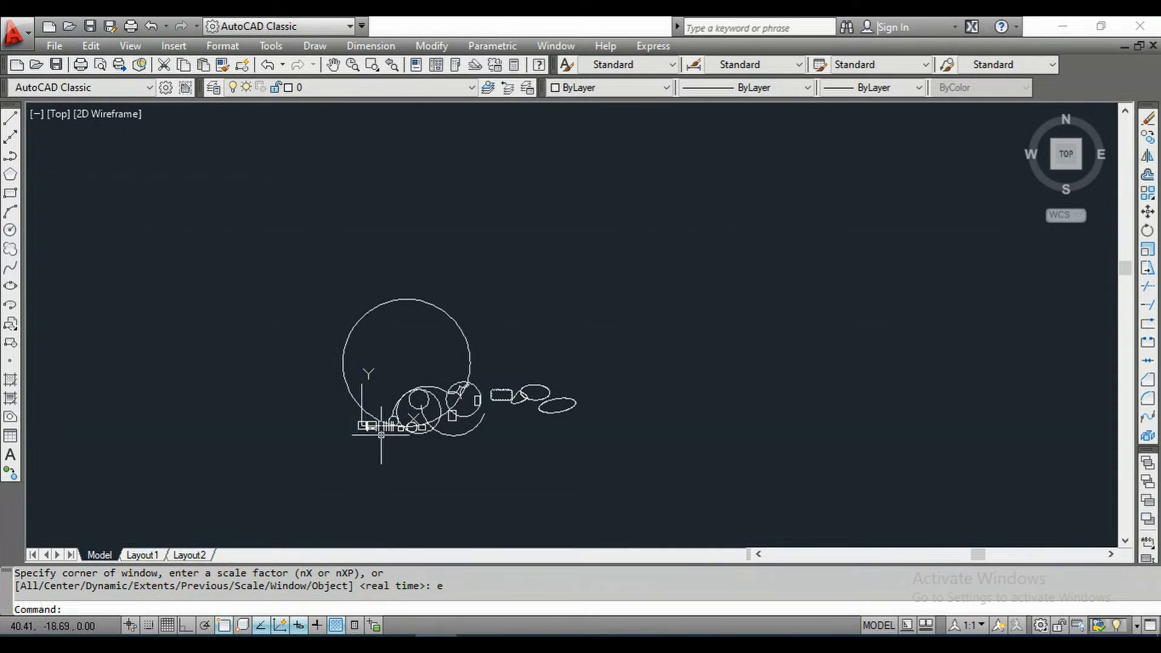
- Enlarge the drawing view, then fit it back to the drawing's extents with the ZOOM command's Extents option
{"action": "scroll", "coordinate": [408, 387], "scroll_direction": "up", "scroll_amount": 5}
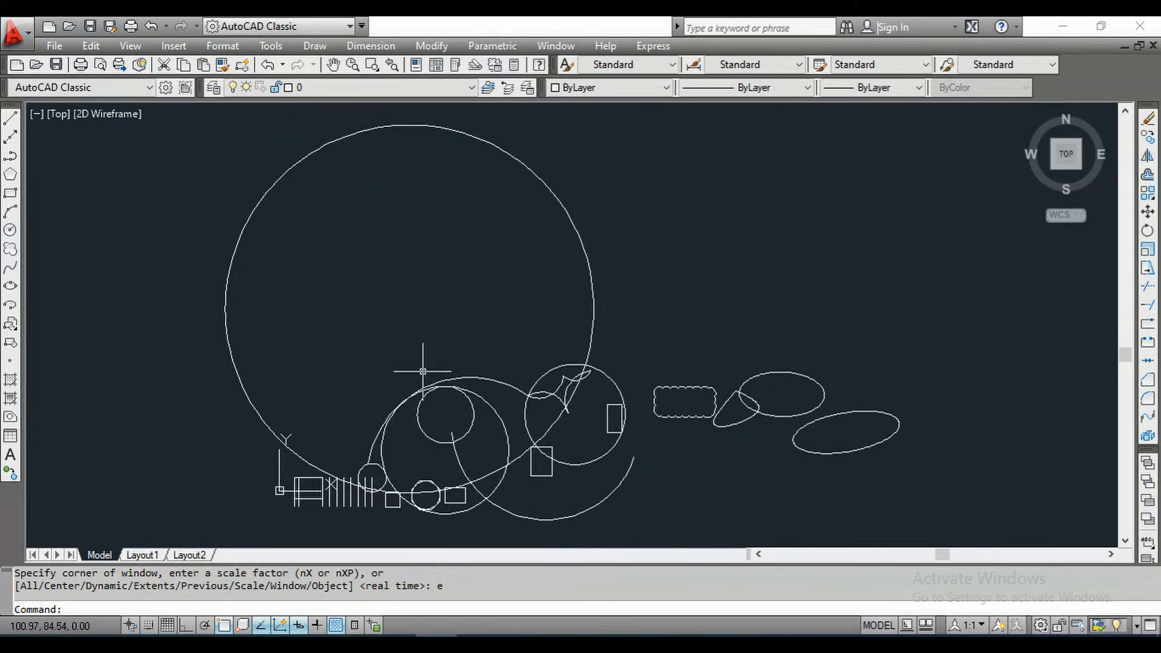
{"action": "type", "text": "z"}
{"action": "key", "text": "Return"}
{"action": "type", "text": "e"}
{"action": "key", "text": "Return"}
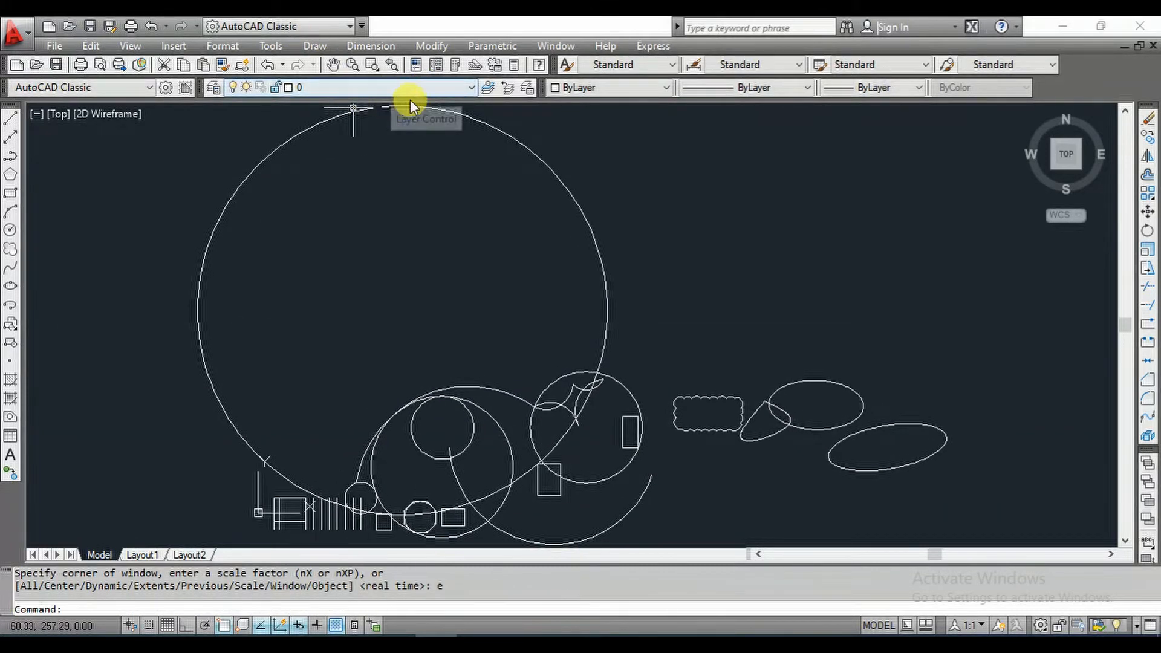
{"action": "scroll", "coordinate": [474, 225], "scroll_direction": "down", "scroll_amount": 4}
{"action": "middle_click_drag", "start_coordinate": [475, 262], "coordinate": [587, 361]}
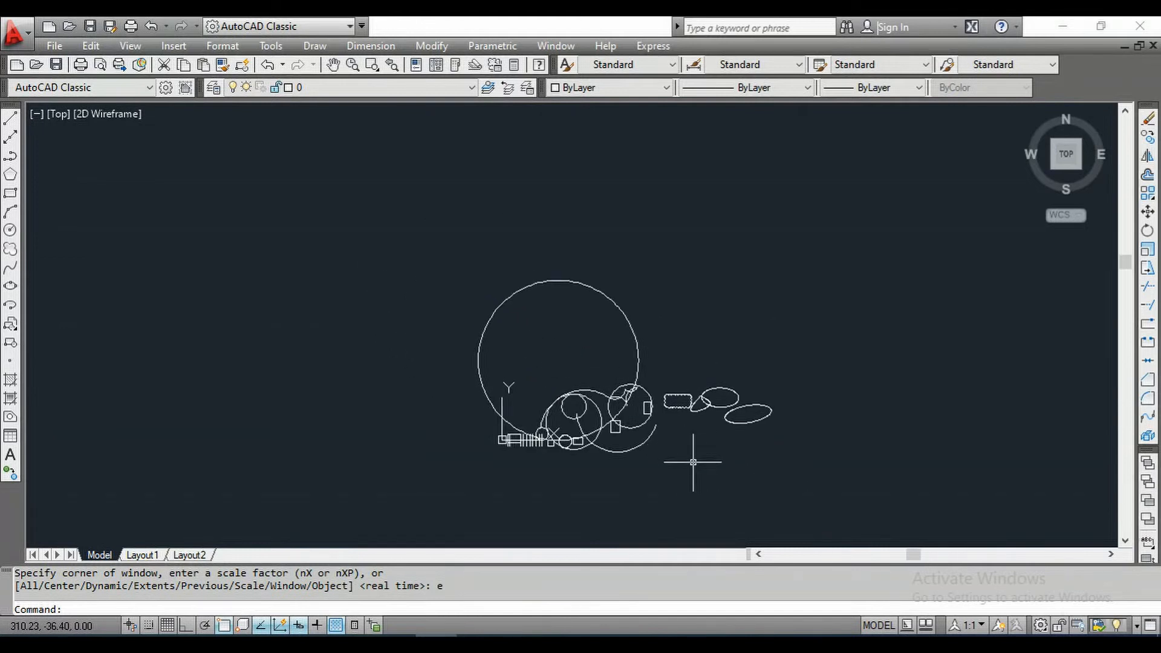
{"action": "scroll", "coordinate": [582, 419], "scroll_direction": "up", "scroll_amount": 2}
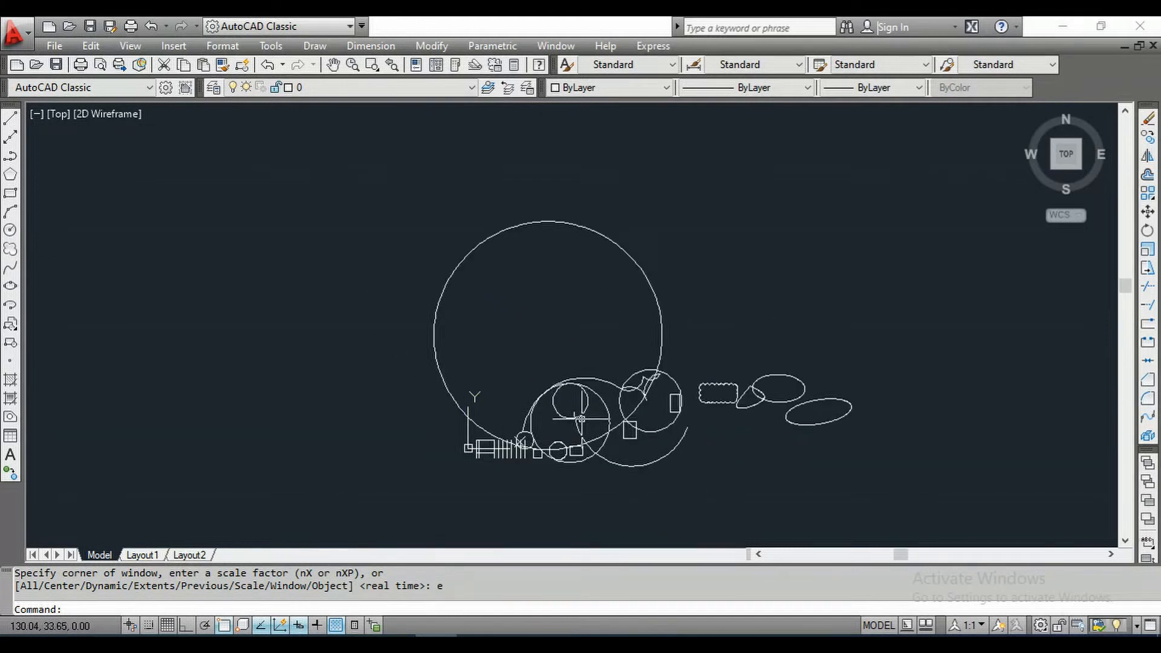
{"action": "scroll", "coordinate": [581, 418], "scroll_direction": "up", "scroll_amount": 4}
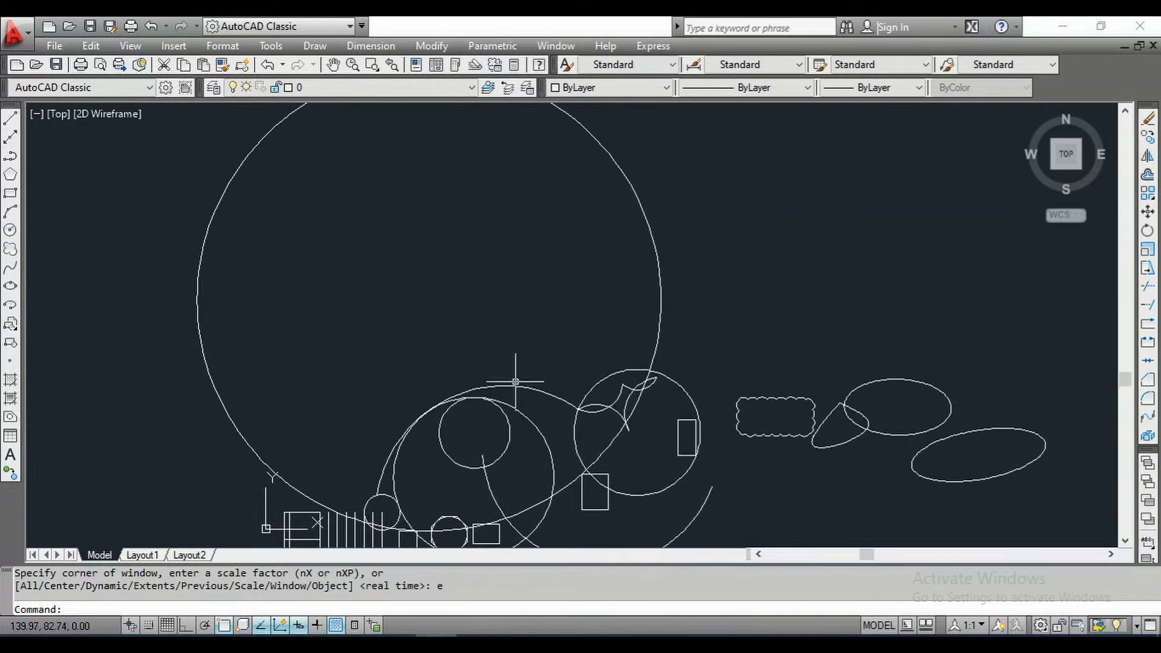
{"action": "scroll", "coordinate": [515, 382], "scroll_direction": "down", "scroll_amount": 4}
{"action": "scroll", "coordinate": [511, 375], "scroll_direction": "up", "scroll_amount": 4}
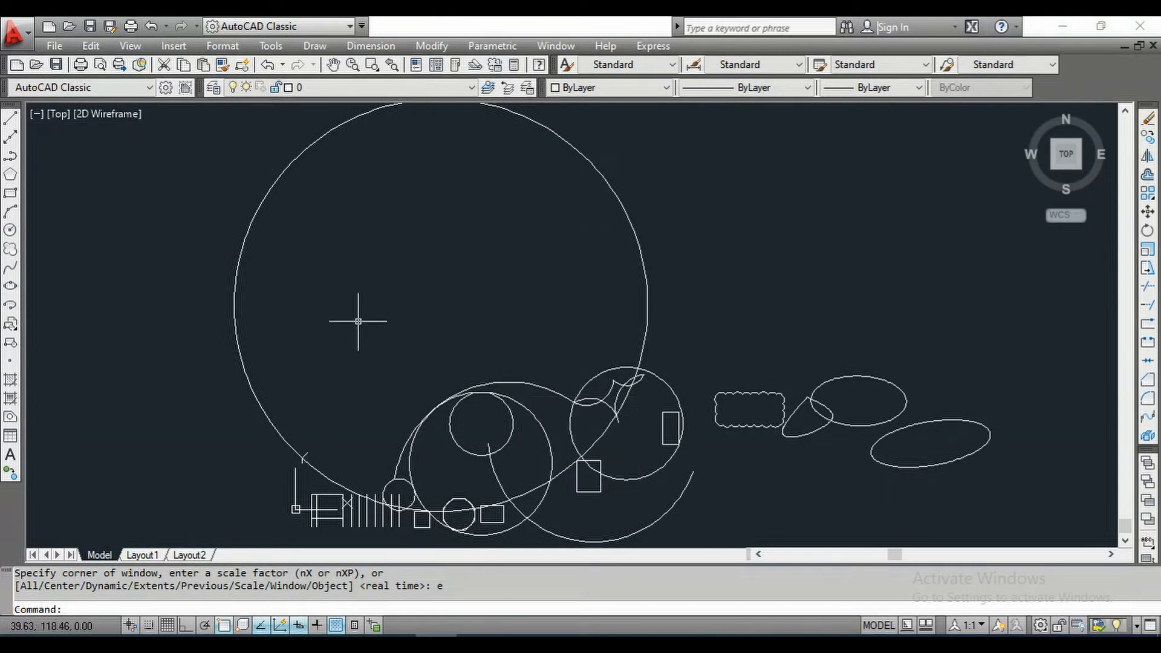
{"action": "scroll", "coordinate": [363, 322], "scroll_direction": "down", "scroll_amount": 5}
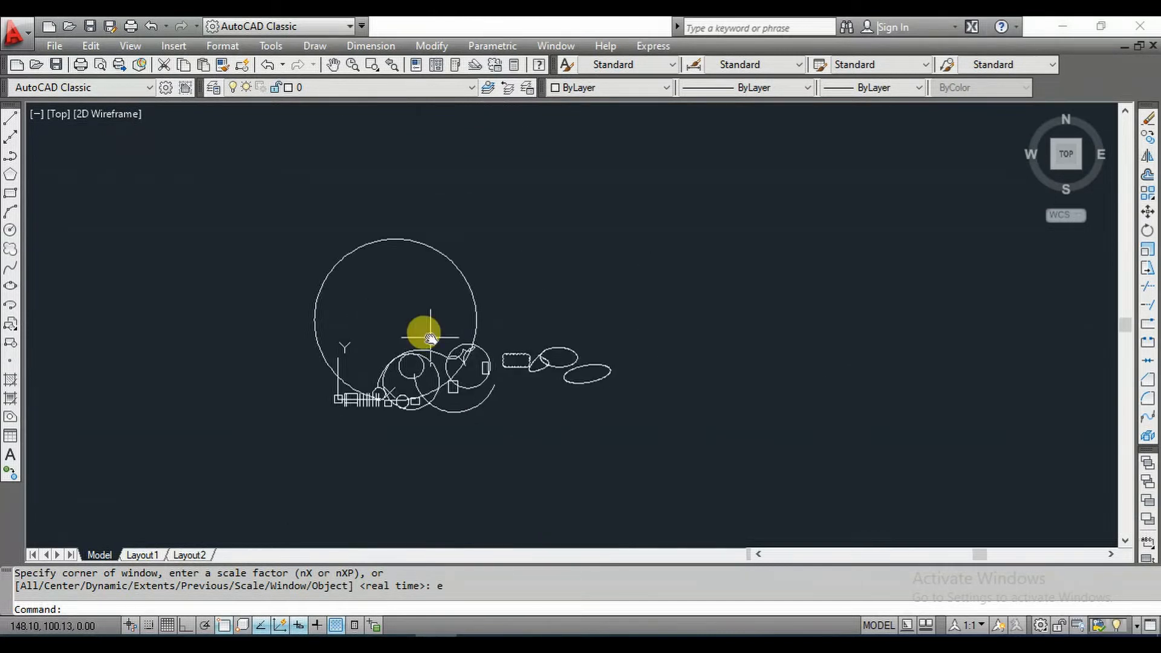
{"action": "mouse_move", "coordinate": [419, 332]}
{"action": "middle_mouse_down"}
{"action": "mouse_move", "coordinate": [165, 421]}
{"action": "mouse_move", "coordinate": [154, 467]}
{"action": "middle_mouse_up"}
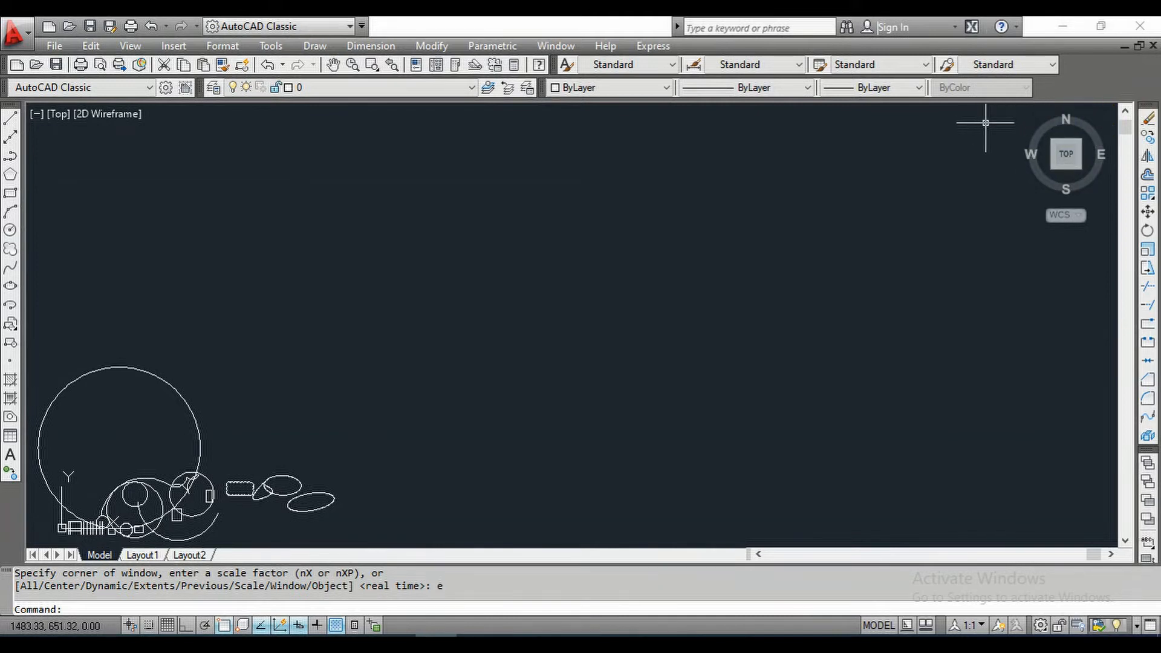
{"action": "scroll", "coordinate": [174, 234], "scroll_direction": "up", "scroll_amount": 3}
{"action": "middle_click_drag", "start_coordinate": [173, 234], "coordinate": [558, 211]}
{"action": "scroll", "coordinate": [434, 224], "scroll_direction": "down", "scroll_amount": 5}
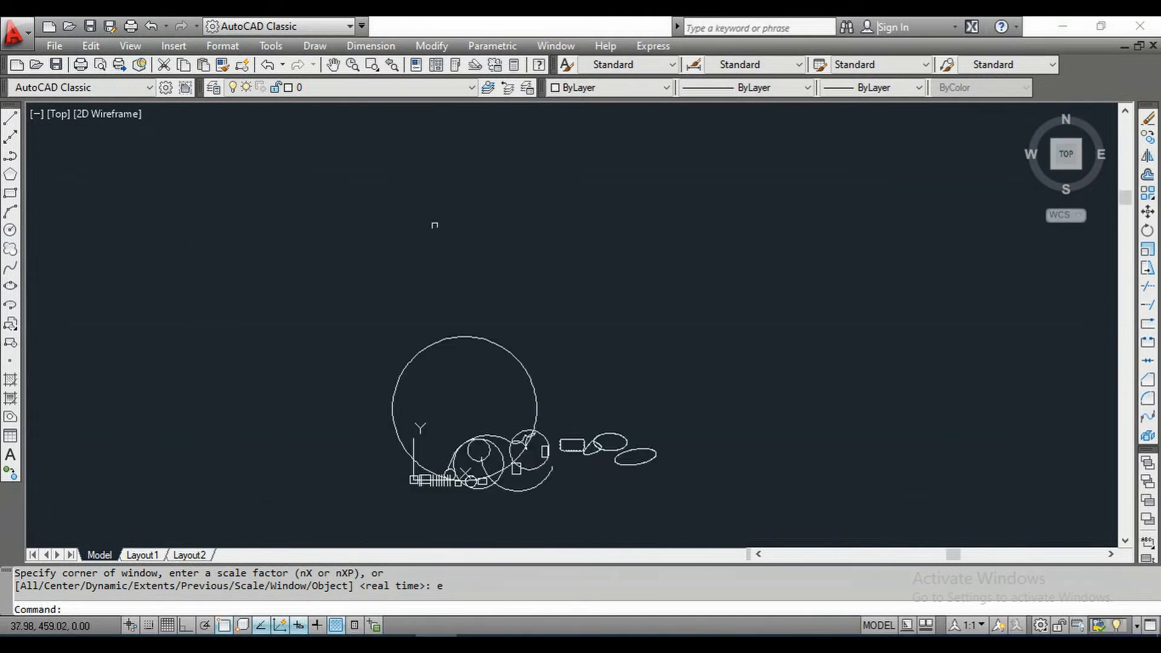
{"action": "scroll", "coordinate": [471, 349], "scroll_direction": "up", "scroll_amount": 6}
{"action": "scroll", "coordinate": [348, 238], "scroll_direction": "down", "scroll_amount": 6}
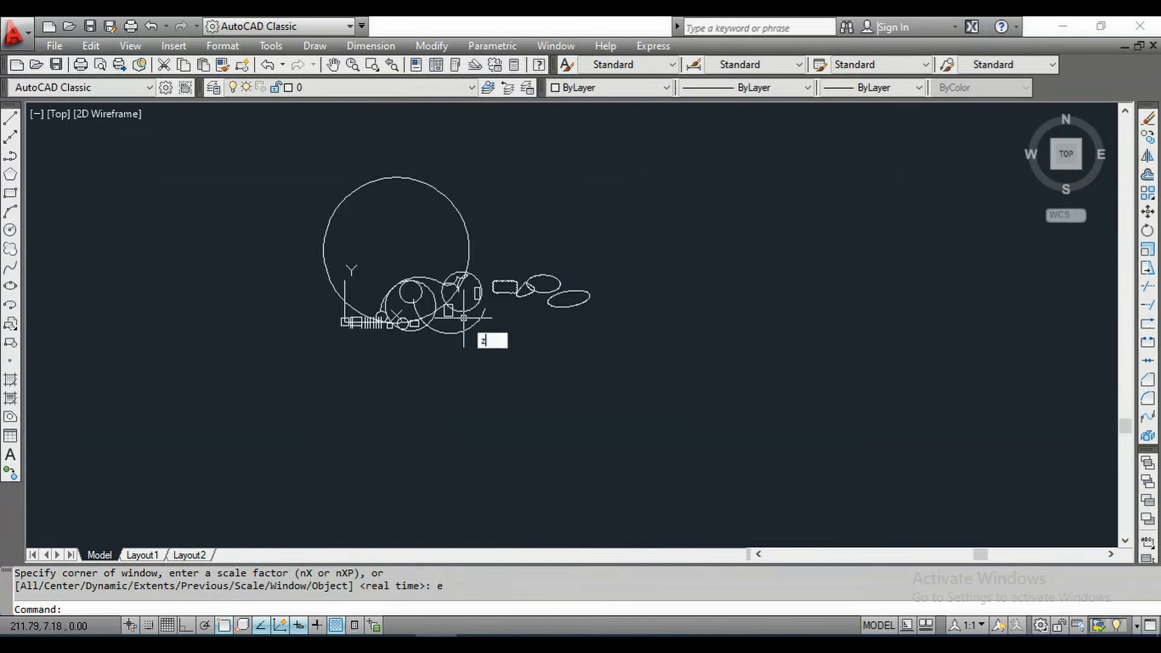
- Fit all drawn objects in the view again with the ZOOM command's Extents option
{"action": "key", "text": "Return"}
{"action": "type", "text": "e"}
{"action": "key", "text": "Return"}
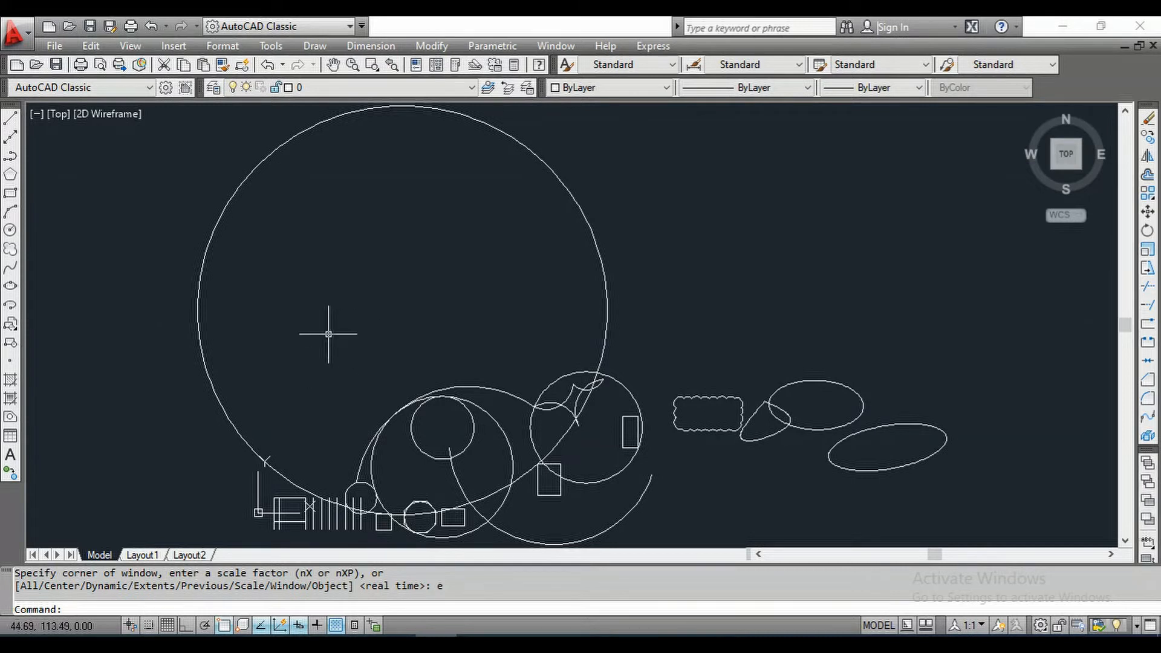
- Return to the preceding view with the ZOOM command's Previous option
{"action": "key", "text": "Return"}
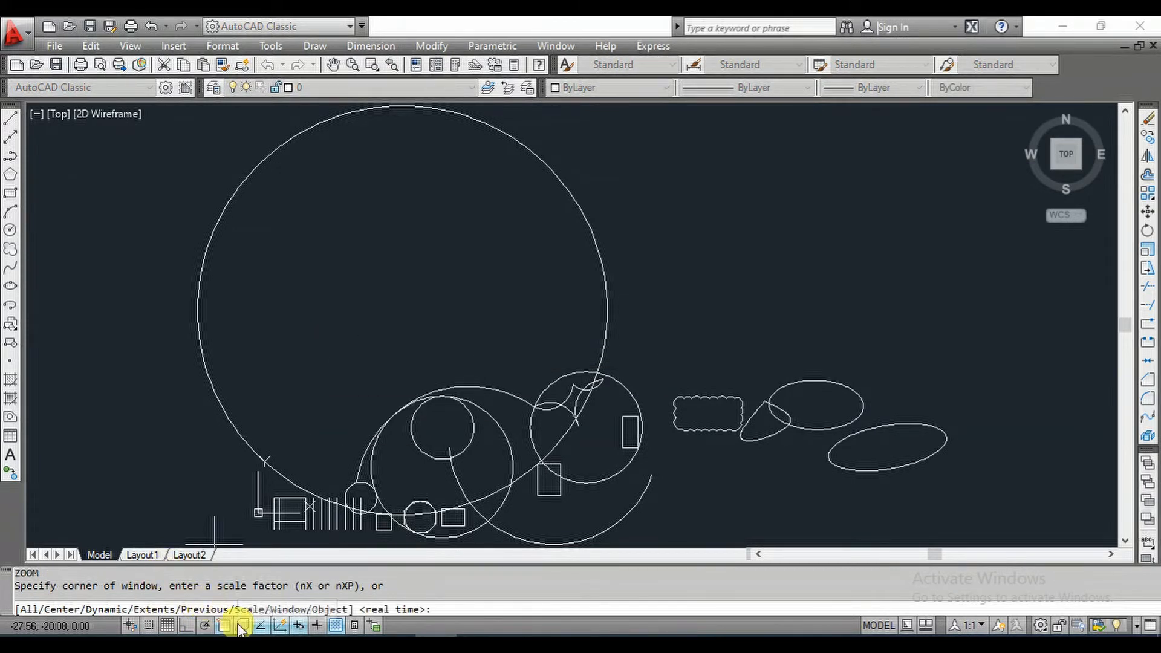
{"action": "type", "text": "p"}
{"action": "key", "text": "Return"}
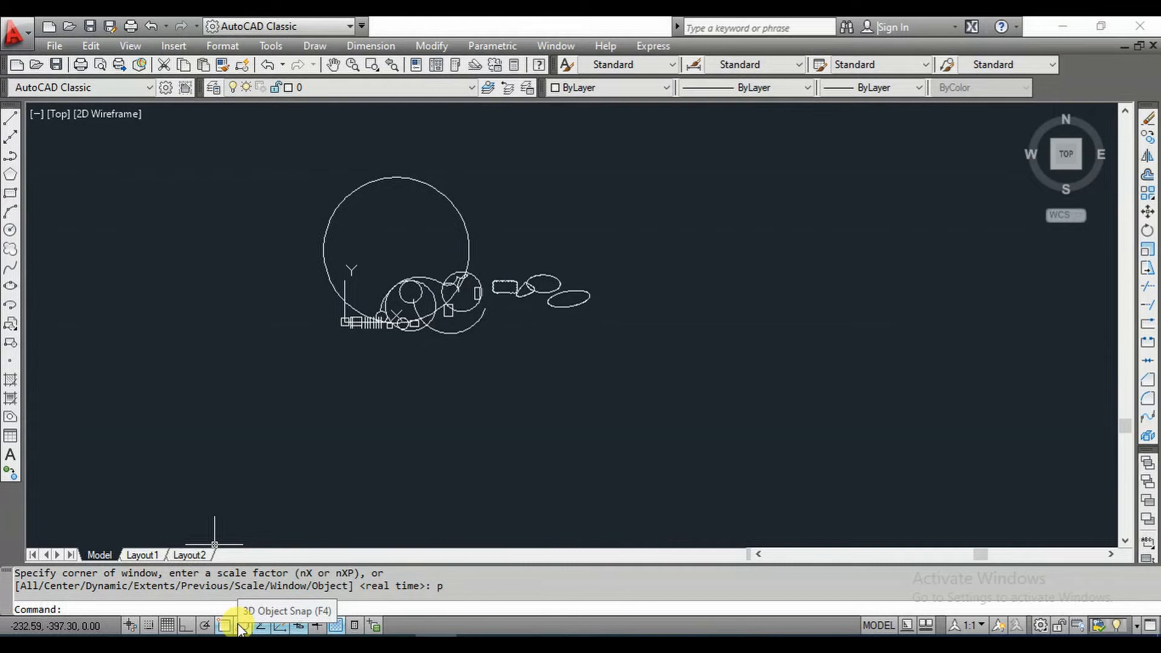
- Zoom with the ZOOM command's Scale option, using a scale factor of 5
{"action": "type", "text": "z"}
{"action": "key", "text": "Return"}
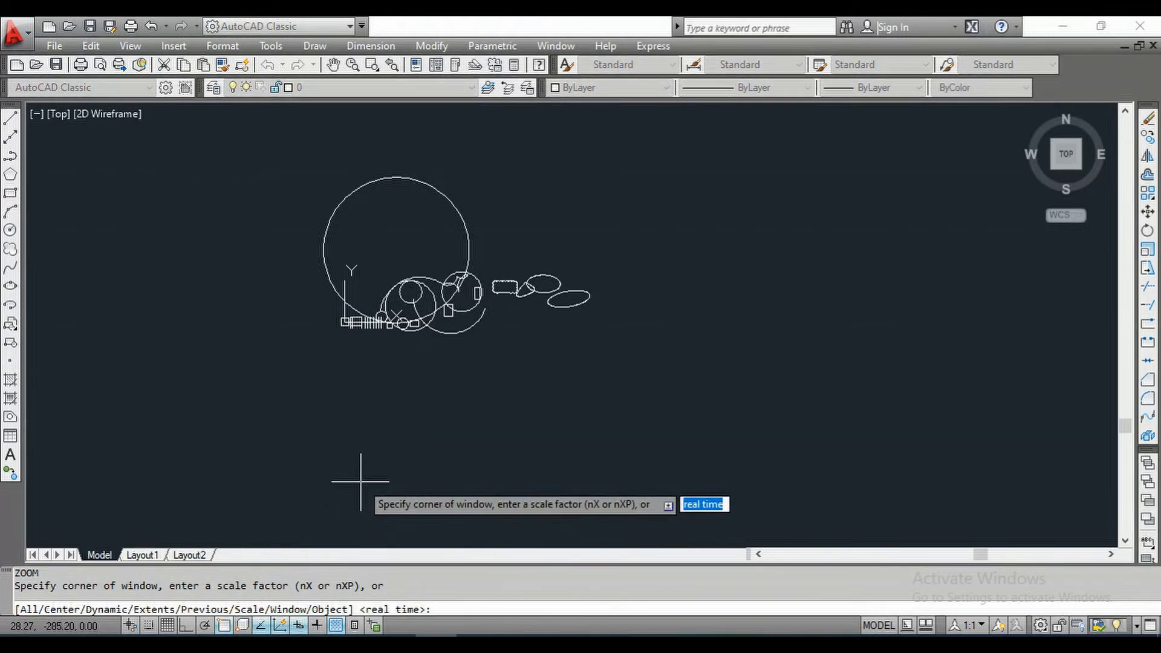
{"action": "type", "text": "s"}
{"action": "key", "text": "Return"}
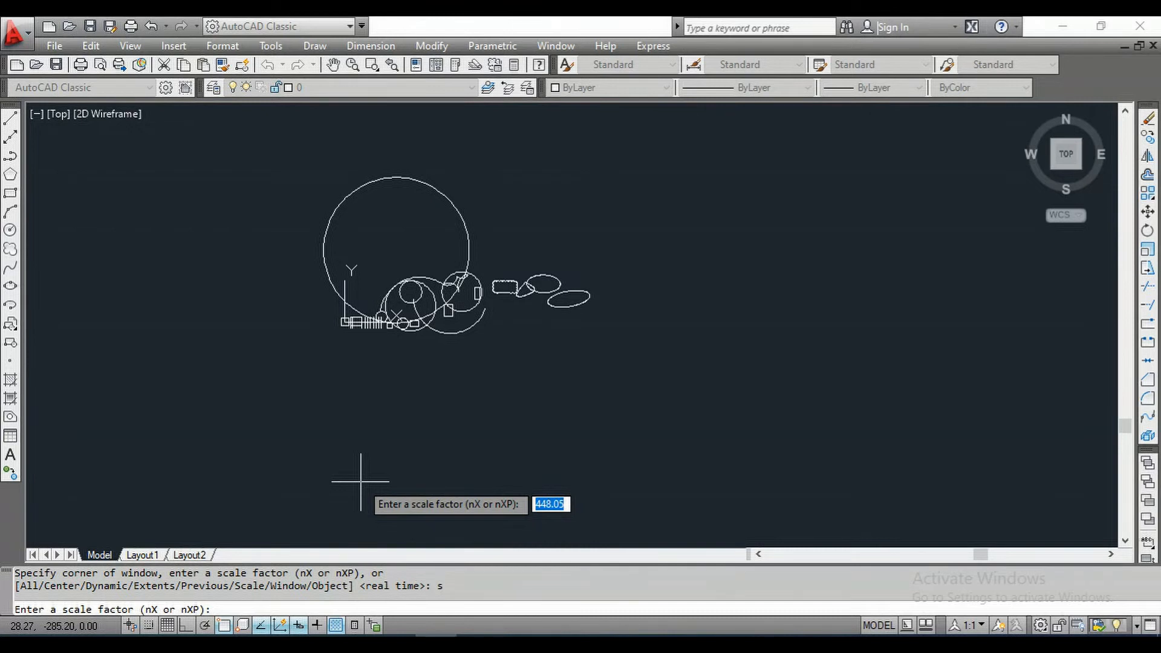
{"action": "type", "text": "5"}
{"action": "key", "text": "Return"}
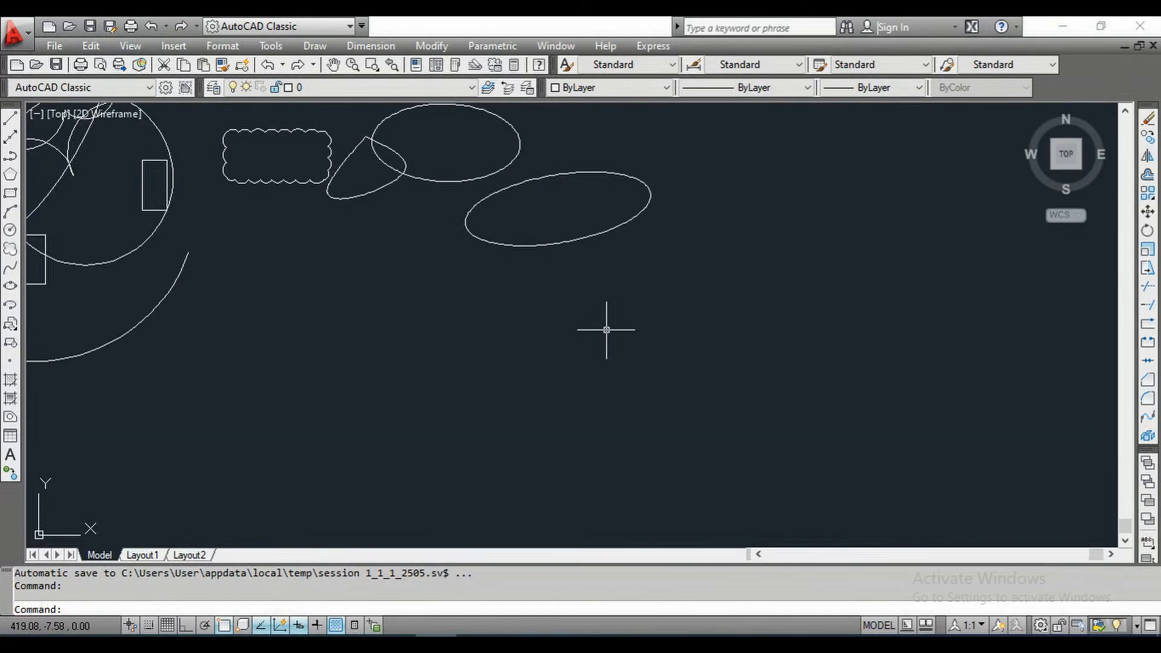
- Zoom in on the revision cloud with the ZOOM command's Window option
{"action": "type", "text": "z"}
{"action": "key", "text": "Return"}
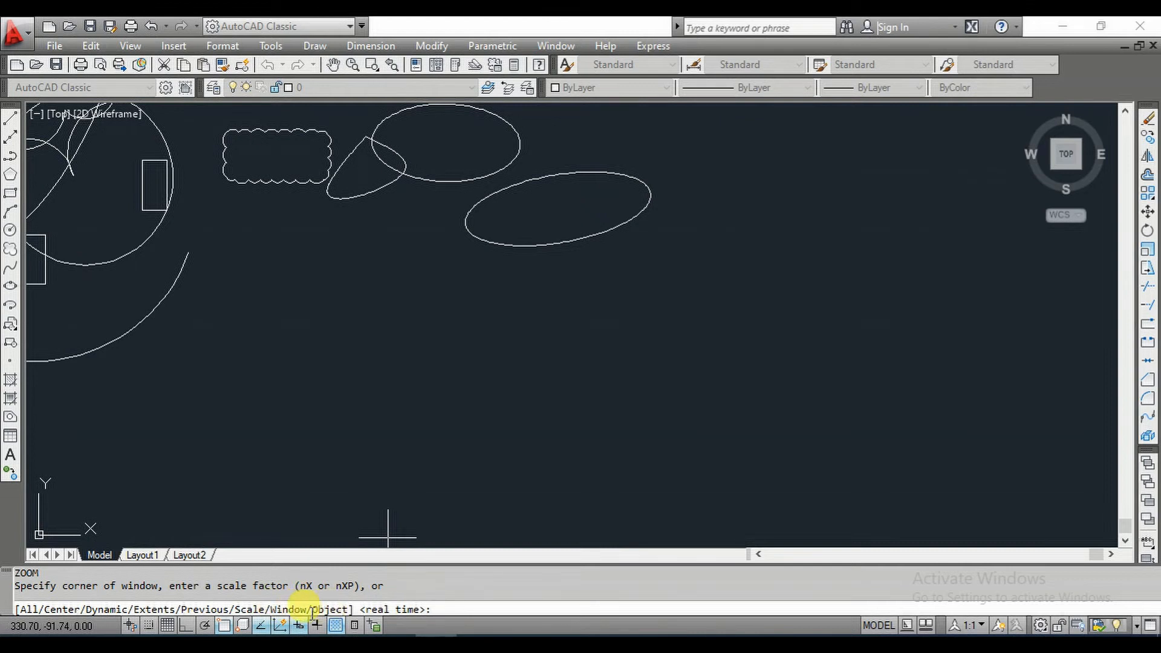
{"action": "type", "text": "w"}
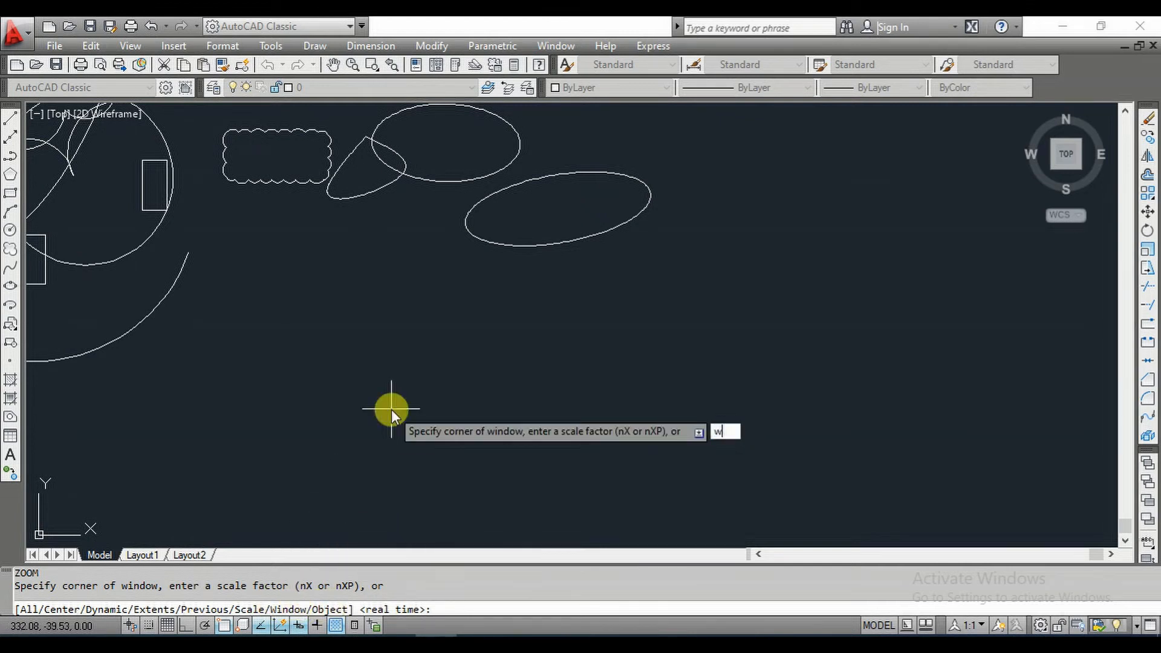
{"action": "key", "text": "Return"}
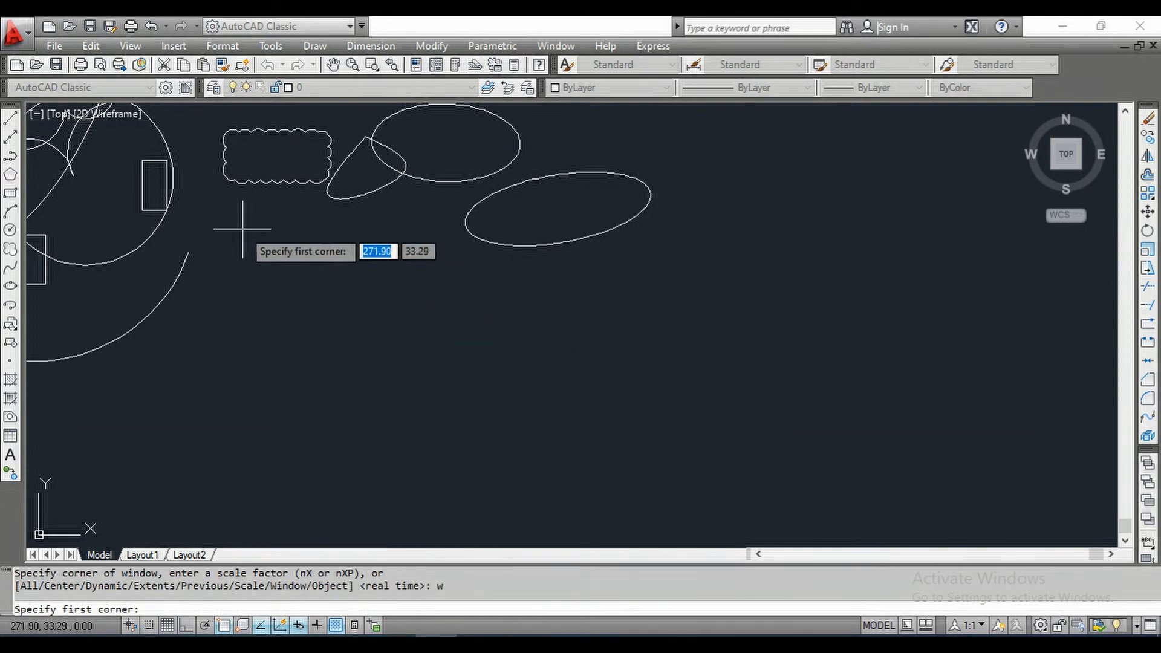
{"action": "left_click", "coordinate": [213, 125]}
{"action": "left_click", "coordinate": [285, 207]}
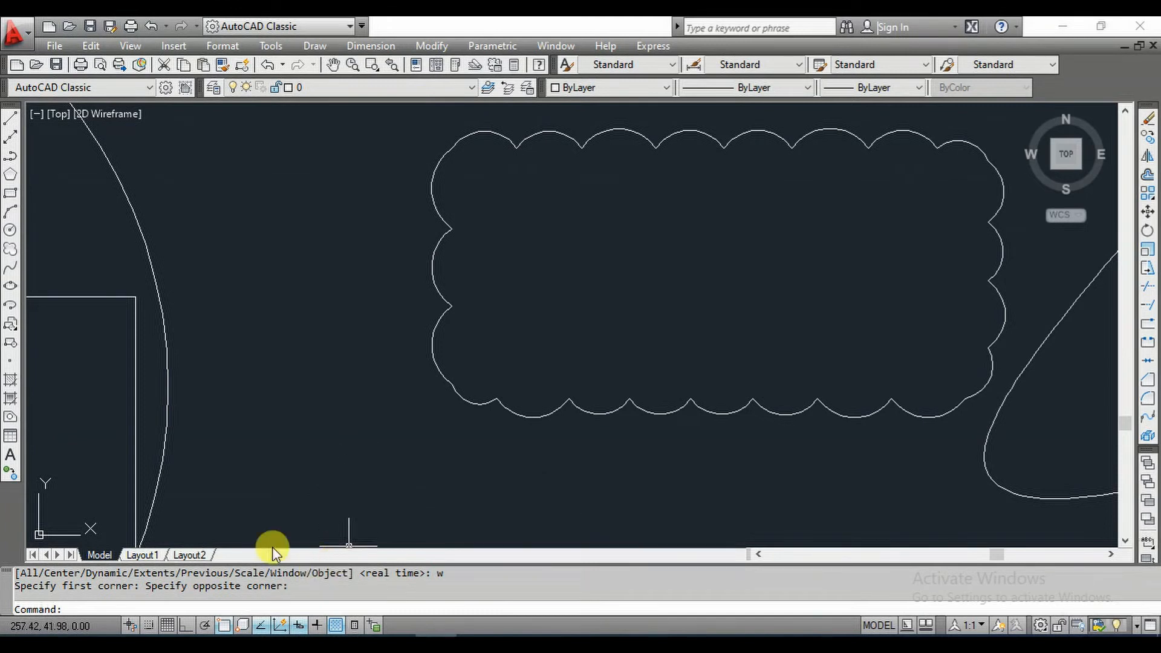
- Zoom with the Object option on the rectangle near the right edge of the circle containing the arcs
{"action": "type", "text": "z"}
{"action": "key", "text": "Return"}
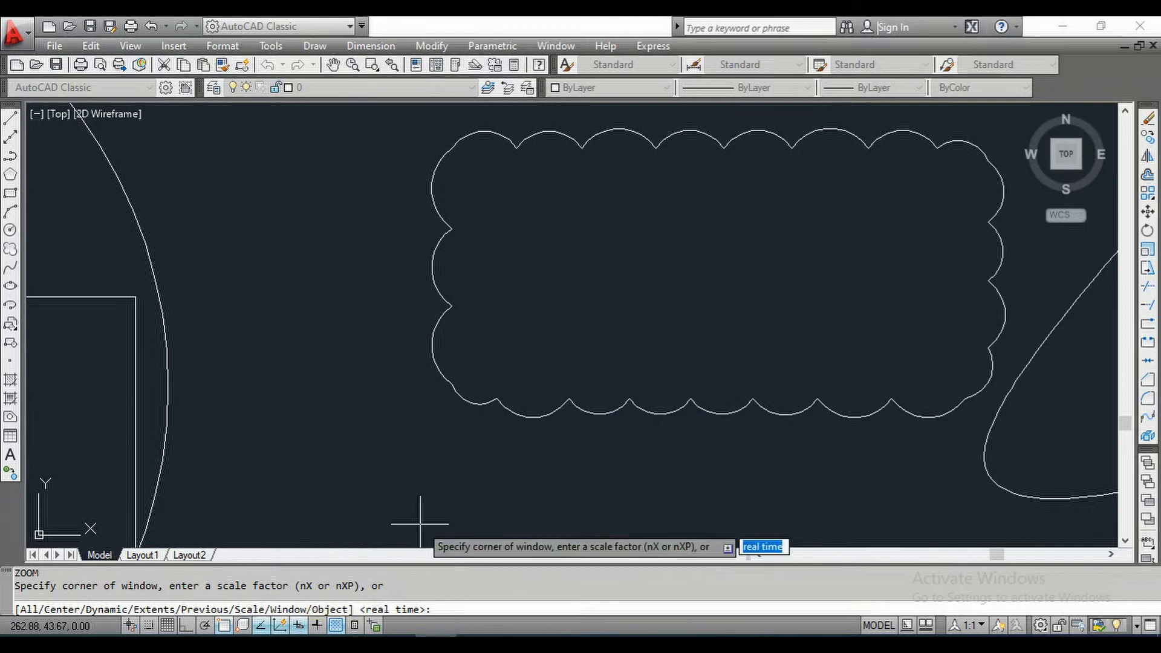
{"action": "type", "text": "o"}
{"action": "key", "text": "Return"}
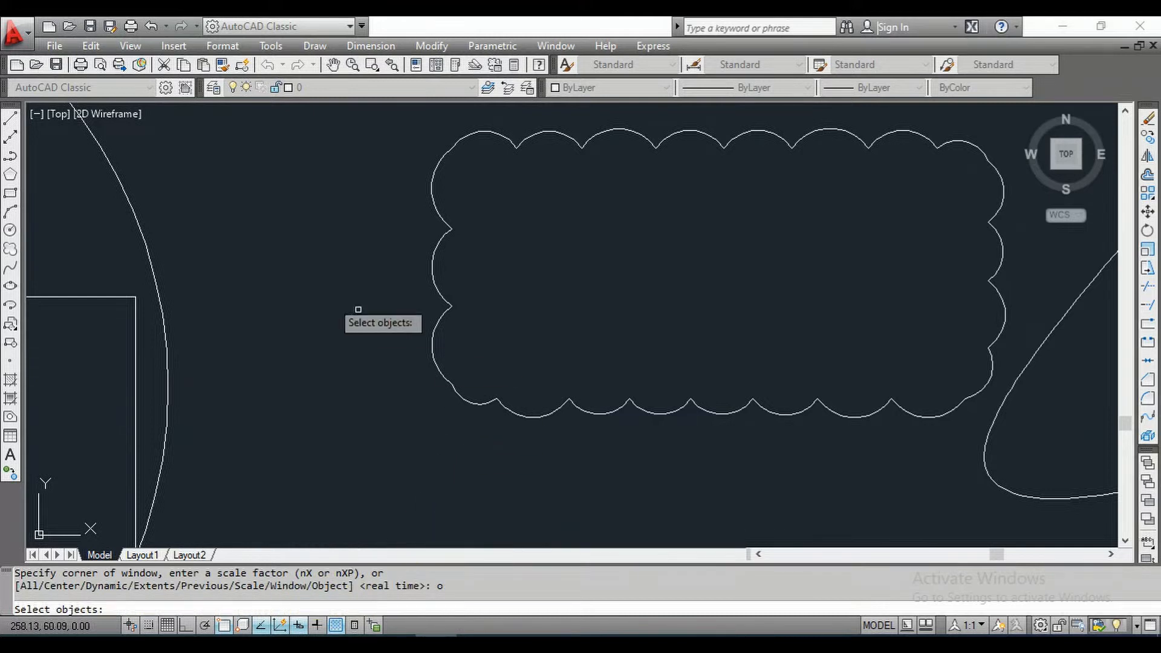
{"action": "left_click", "coordinate": [123, 297]}
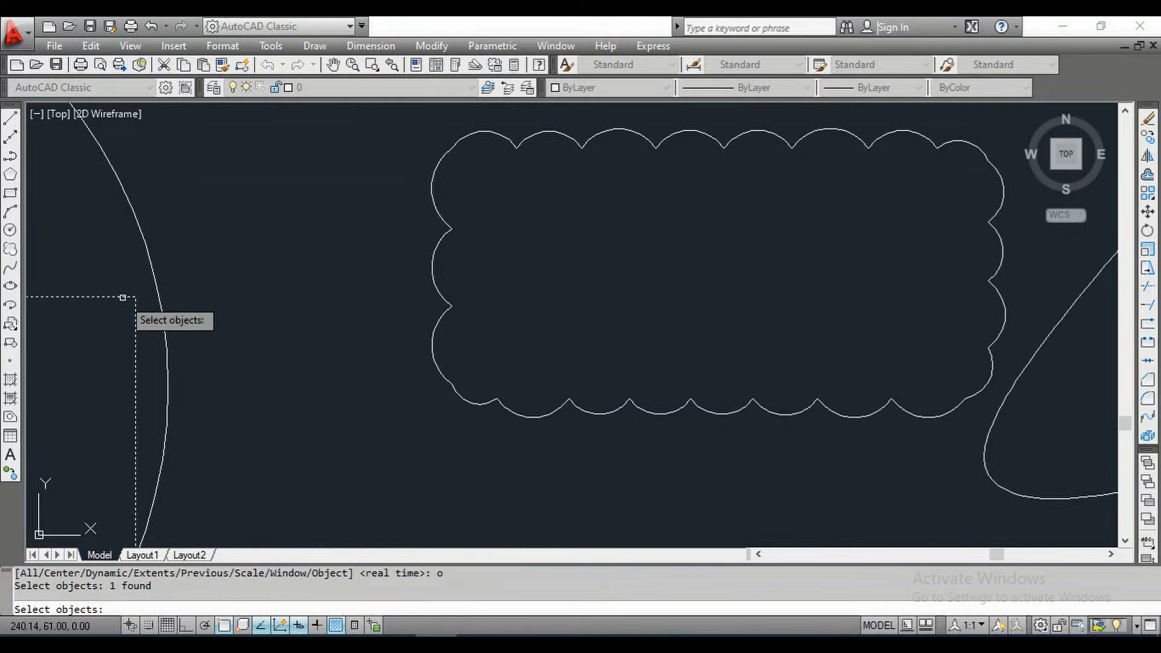
{"action": "key", "text": "Return"}
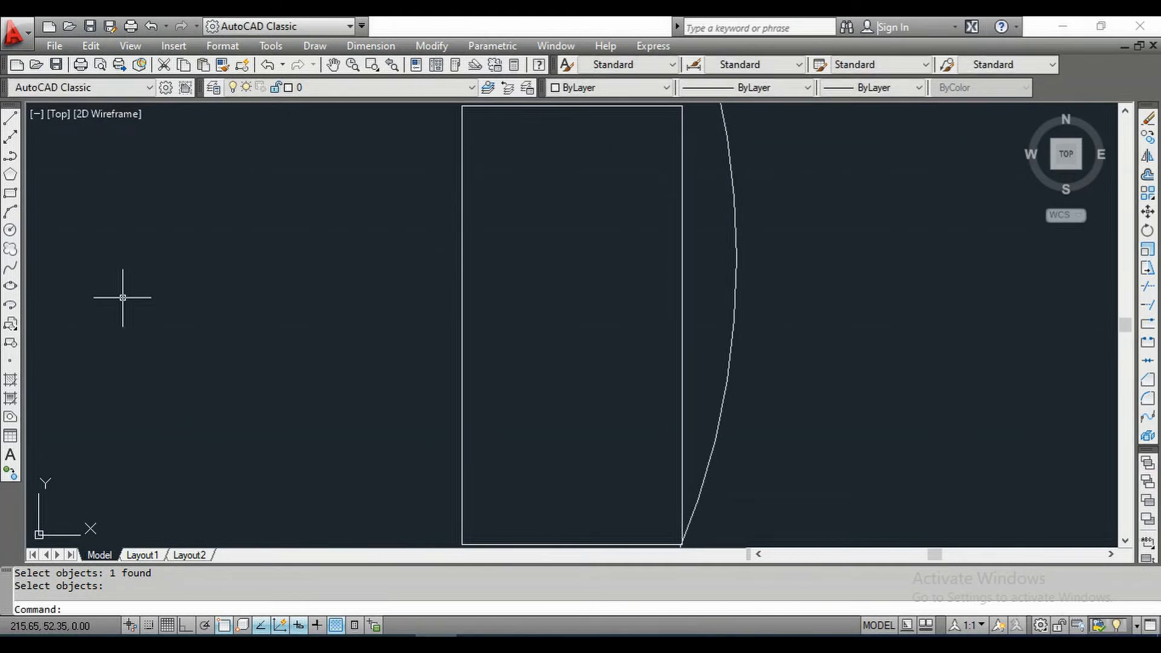
- Zoom back out to the drawing's extents with the ZOOM command's Extents option
{"action": "type", "text": "z"}
{"action": "key", "text": "Return"}
{"action": "type", "text": "e"}
{"action": "key", "text": "Return"}
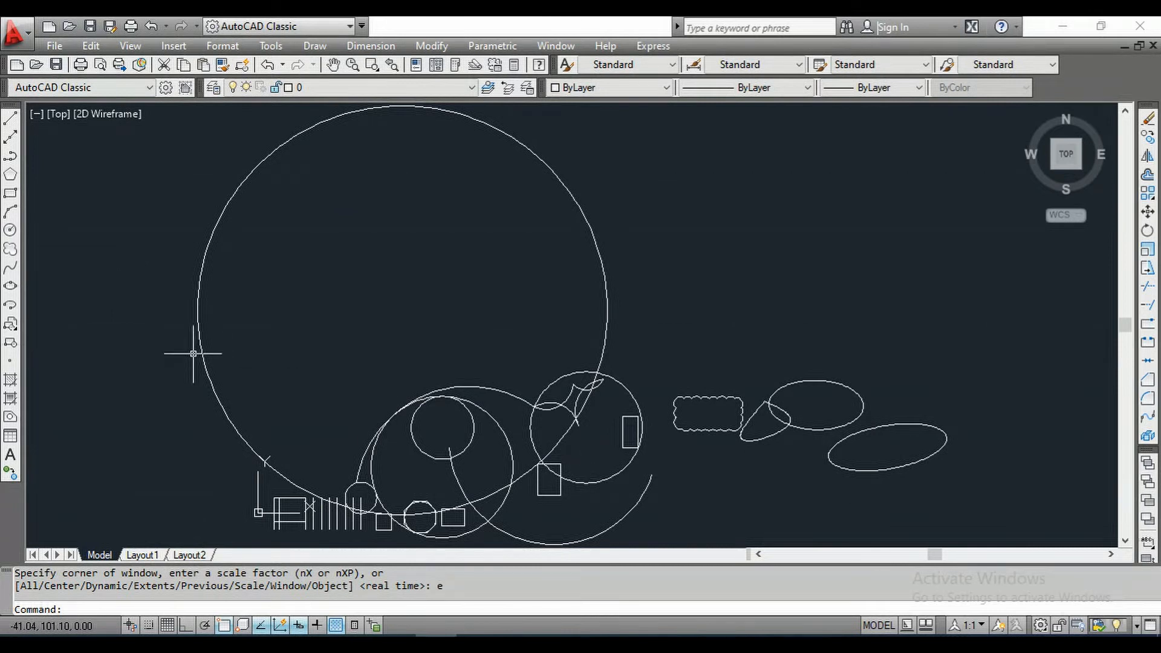
- Draw an elliptical arc above the revision cloud, right of the largest circle, spanning the upper left part of its ellipse
{"action": "left_click", "coordinate": [11, 306]}
{"action": "key", "text": "Escape"}
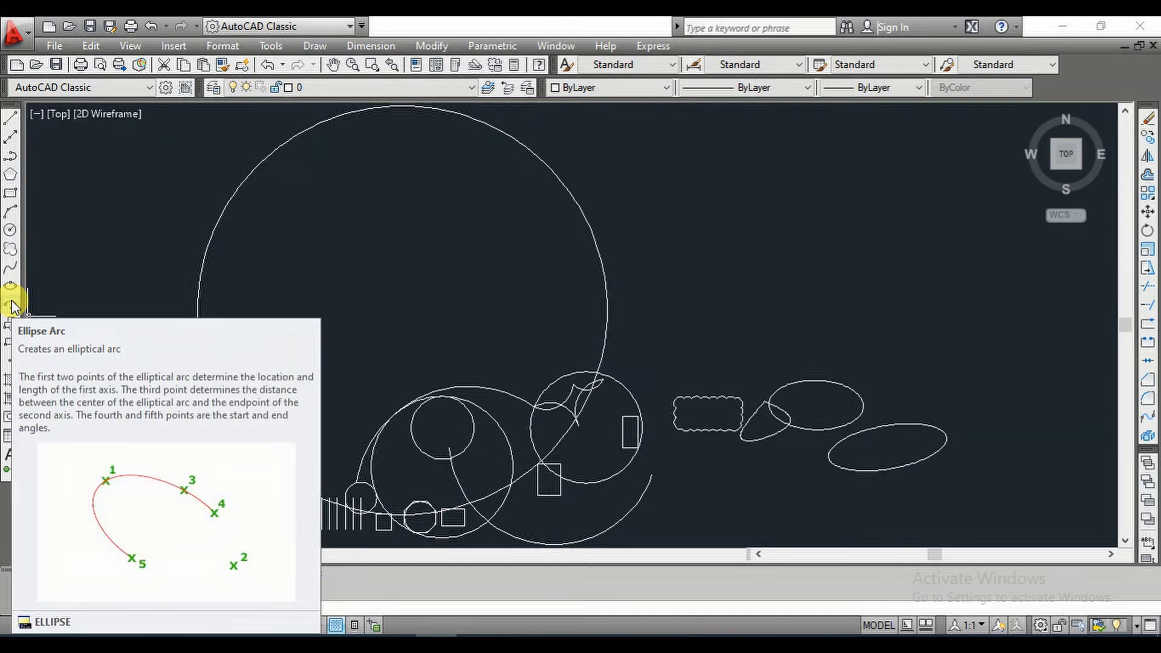
{"action": "left_click", "coordinate": [12, 307]}
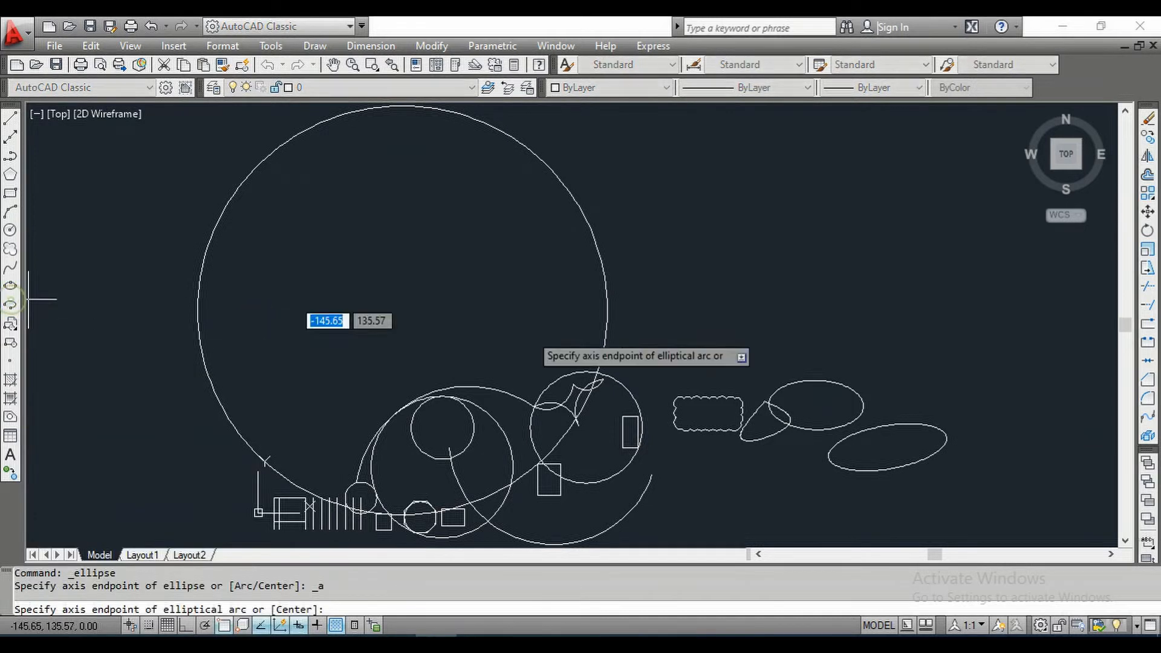
{"action": "left_click", "coordinate": [618, 245]}
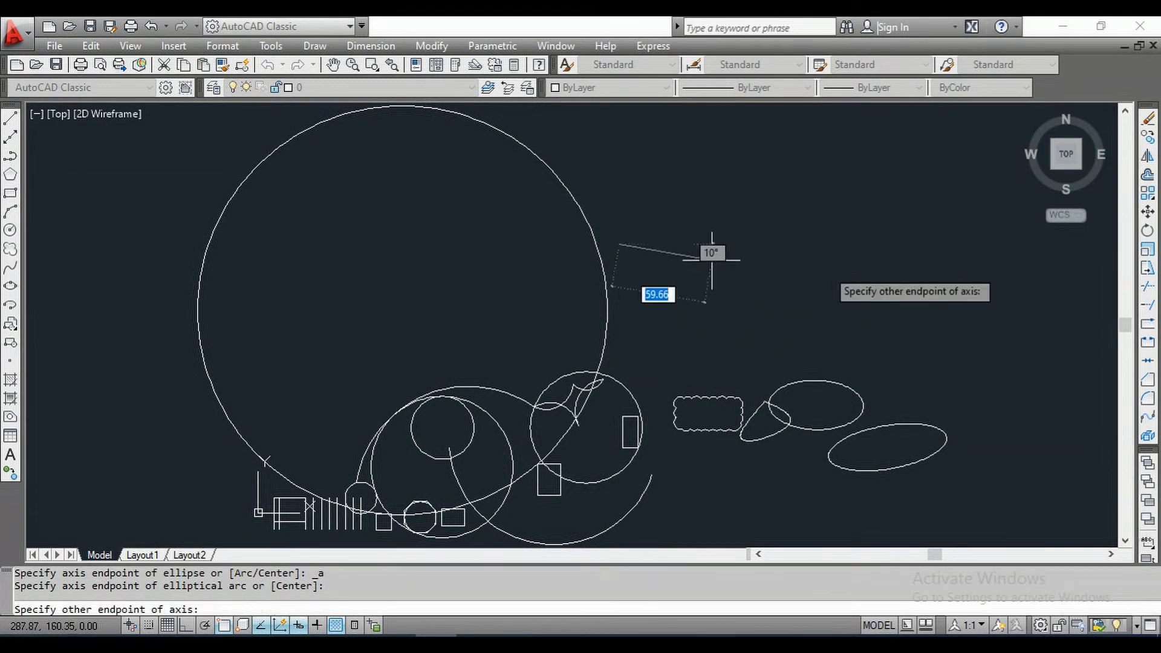
{"action": "left_click", "coordinate": [880, 271]}
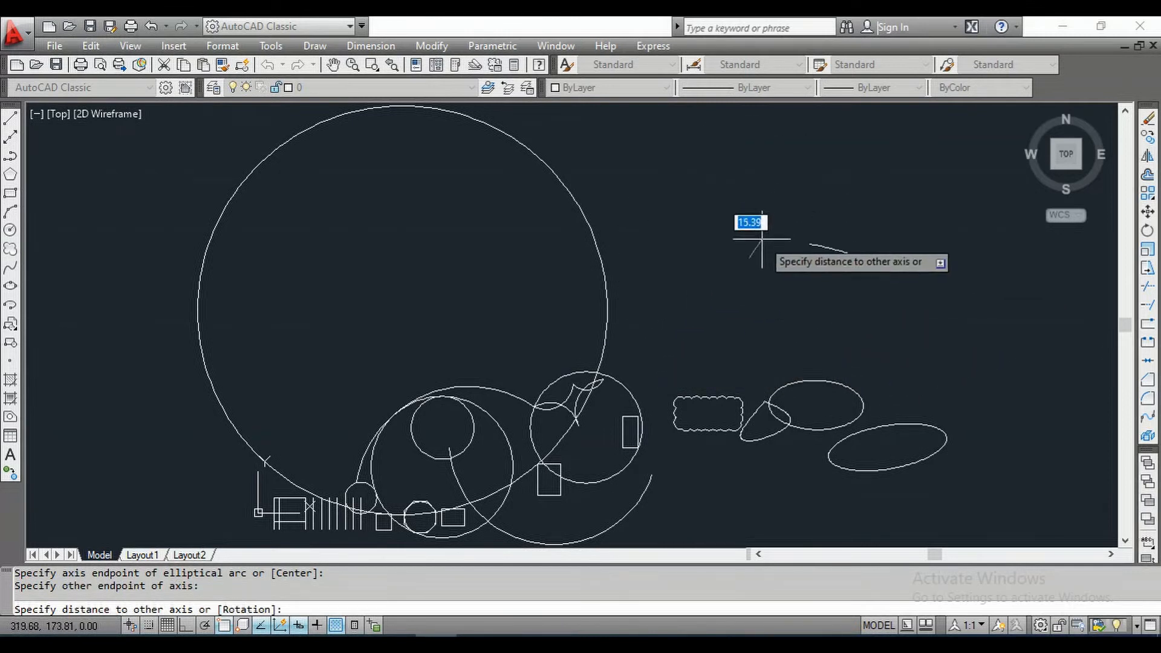
{"action": "left_click", "coordinate": [732, 300]}
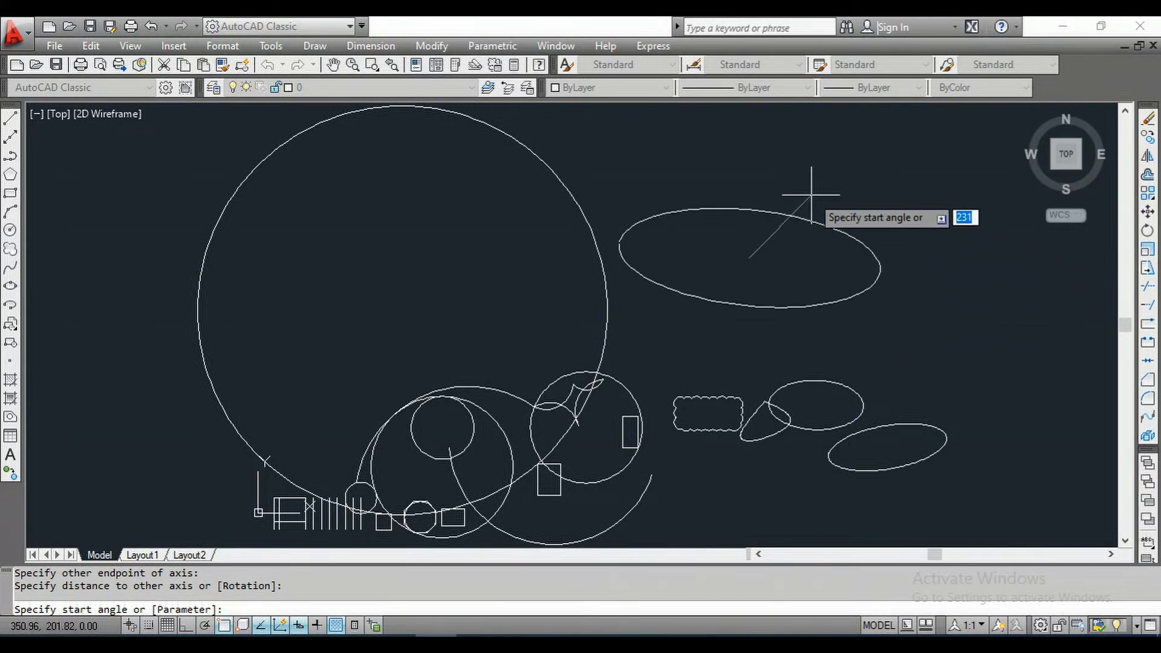
{"action": "left_click", "coordinate": [812, 188]}
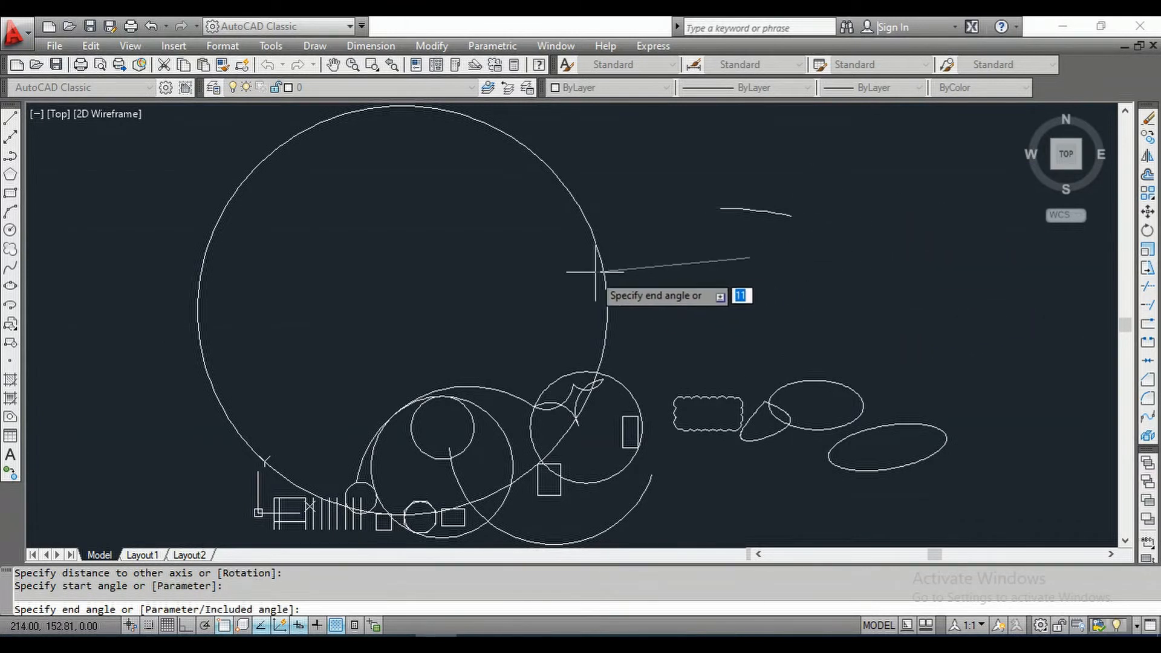
{"action": "left_click", "coordinate": [530, 257]}
{"action": "left_click", "coordinate": [736, 208]}
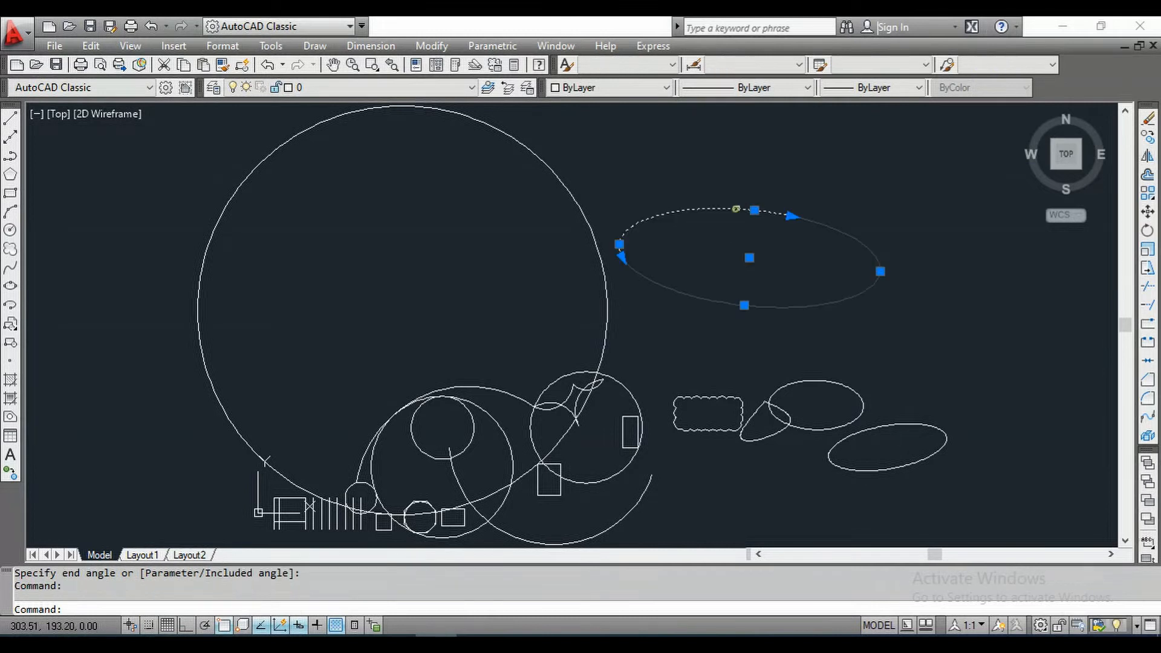
{"action": "key", "text": "Escape"}
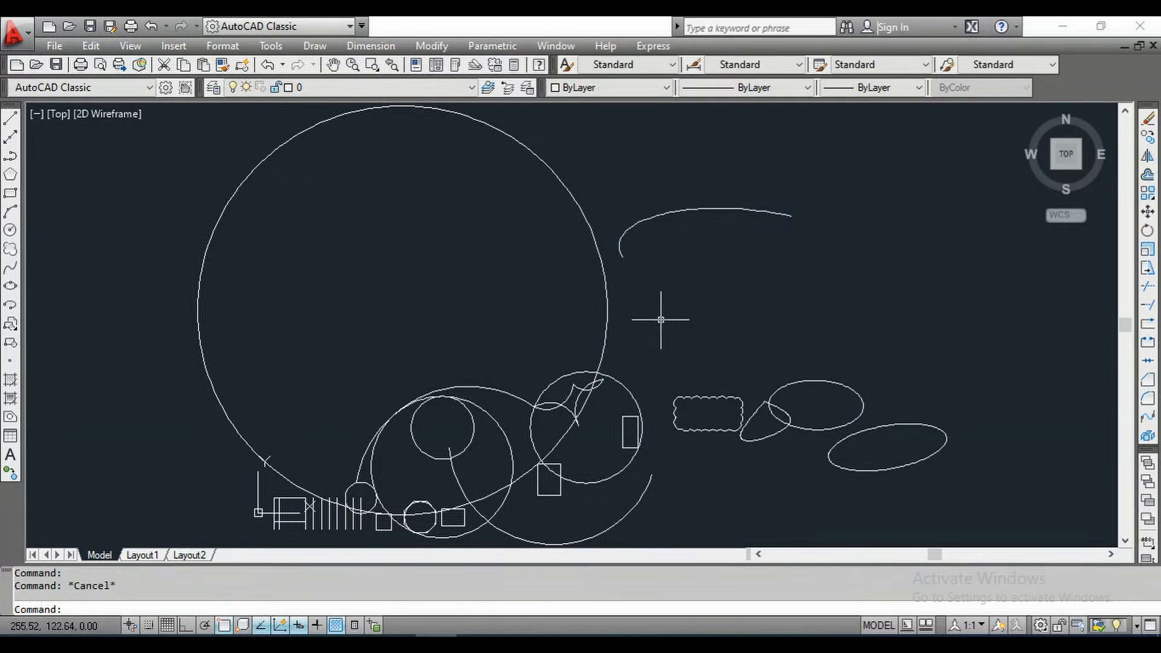
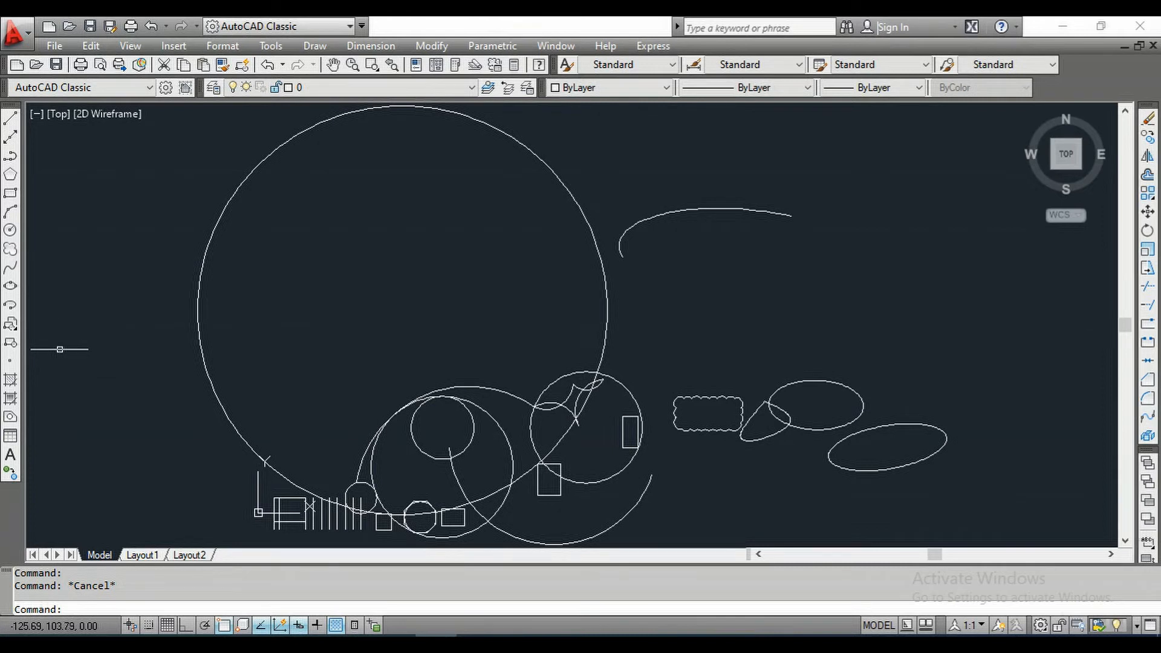
- Scatter 18 individual points across the inside of the largest circle with the Point tool
{"action": "left_click", "coordinate": [11, 362]}
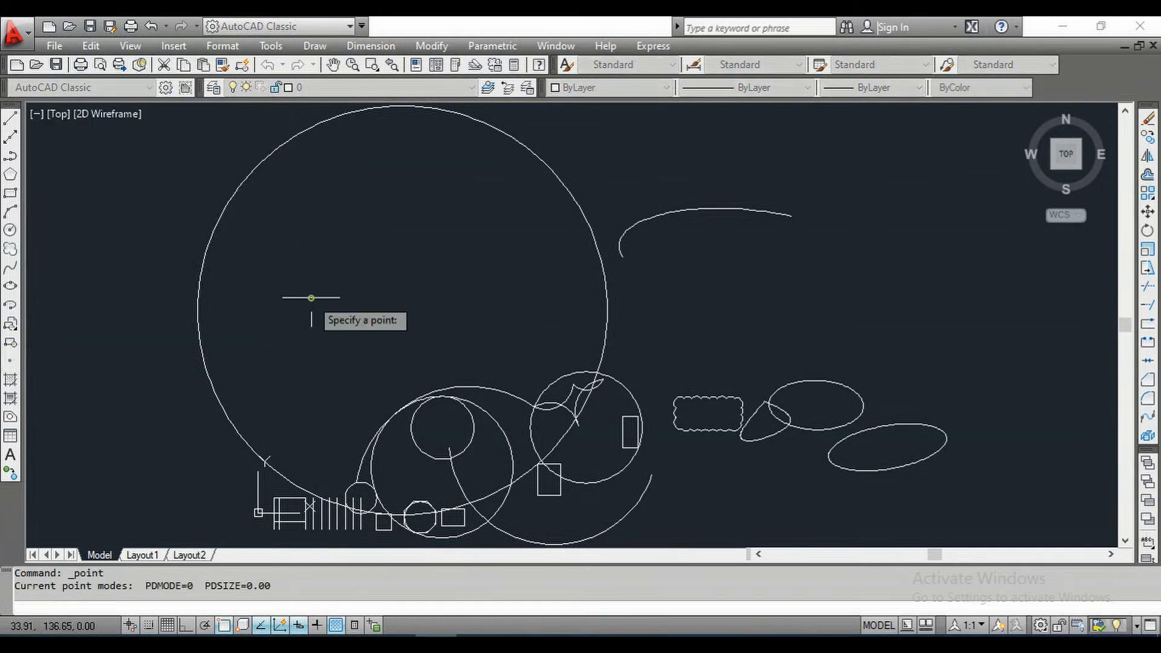
{"action": "left_click", "coordinate": [311, 297]}
{"action": "left_click", "coordinate": [417, 225]}
{"action": "left_click", "coordinate": [449, 338]}
{"action": "left_click", "coordinate": [322, 338]}
{"action": "left_click", "coordinate": [327, 210]}
{"action": "left_click", "coordinate": [467, 221]}
{"action": "left_click", "coordinate": [332, 273]}
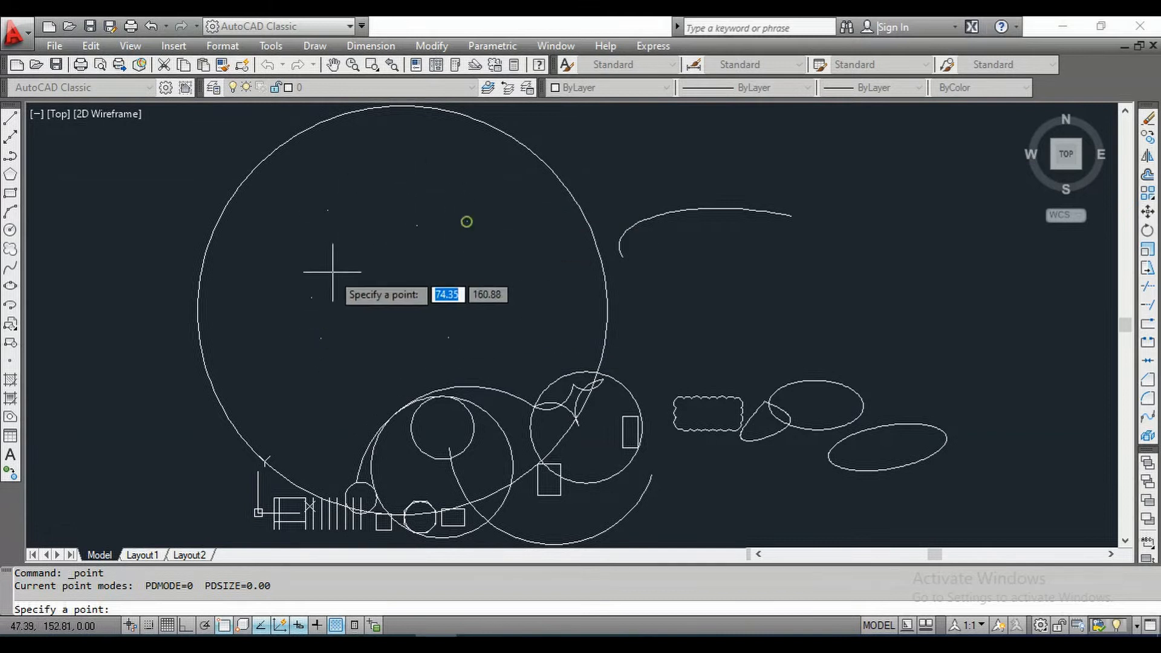
{"action": "left_click", "coordinate": [491, 313]}
{"action": "left_click", "coordinate": [400, 265]}
{"action": "left_click", "coordinate": [403, 183]}
{"action": "left_click", "coordinate": [489, 230]}
{"action": "left_click", "coordinate": [505, 294]}
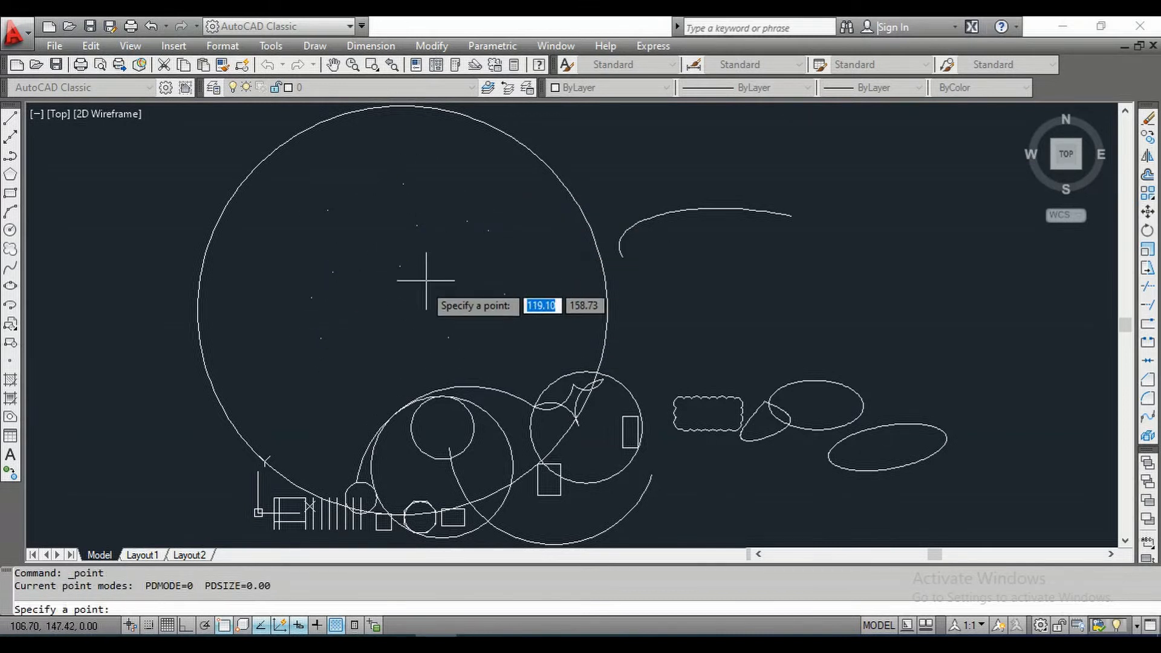
{"action": "left_click", "coordinate": [367, 340]}
{"action": "left_click", "coordinate": [374, 372]}
{"action": "left_click", "coordinate": [277, 351]}
{"action": "left_click", "coordinate": [256, 257]}
{"action": "left_click", "coordinate": [298, 236]}
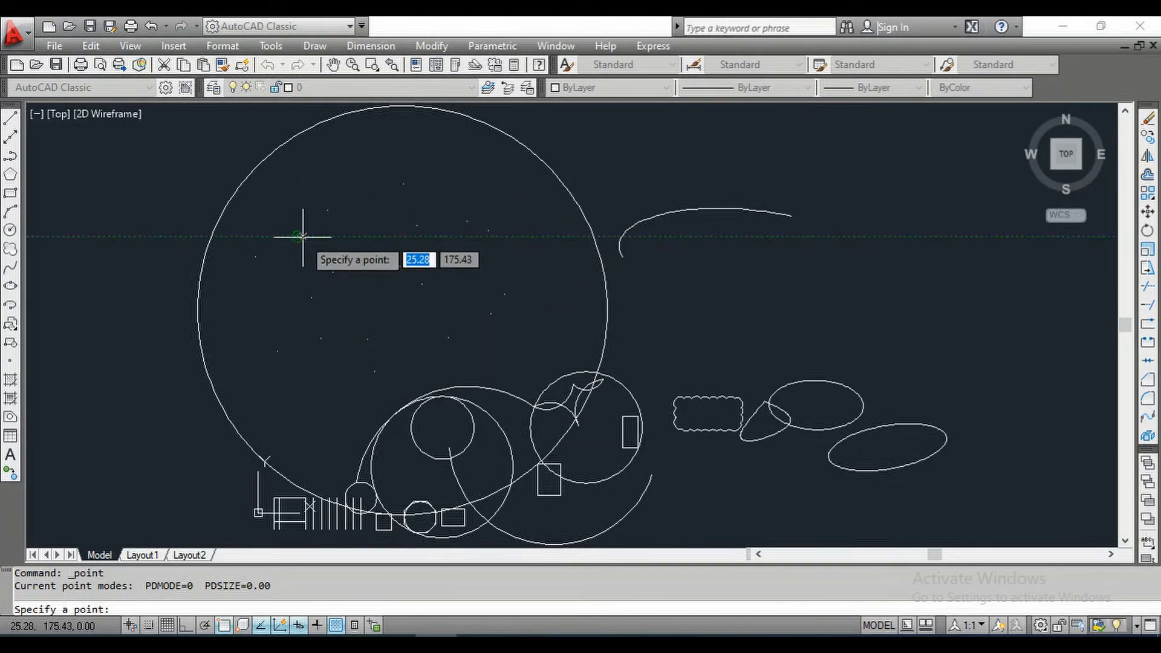
{"action": "key", "text": "Escape"}
{"action": "key", "text": "Escape"}
- Select the group of points around the middle of the largest circle with a crossing window, and clear the selection
{"action": "left_click", "coordinate": [518, 324]}
{"action": "left_click", "coordinate": [304, 194]}
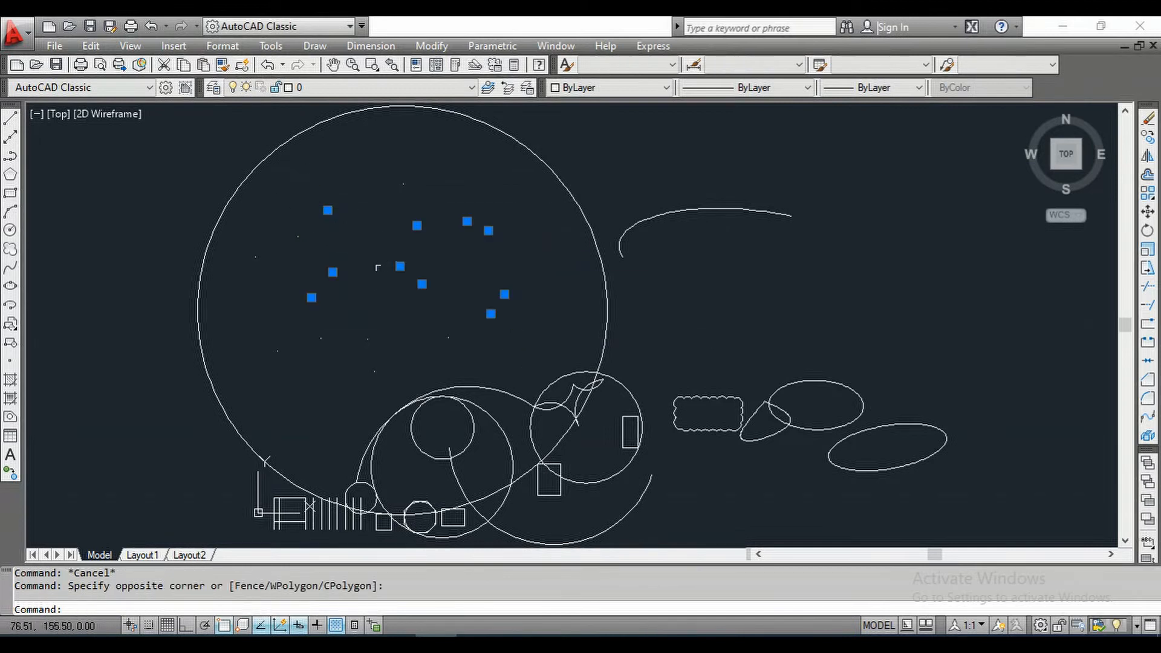
{"action": "key", "text": "Escape"}
{"action": "key", "text": "Escape"}
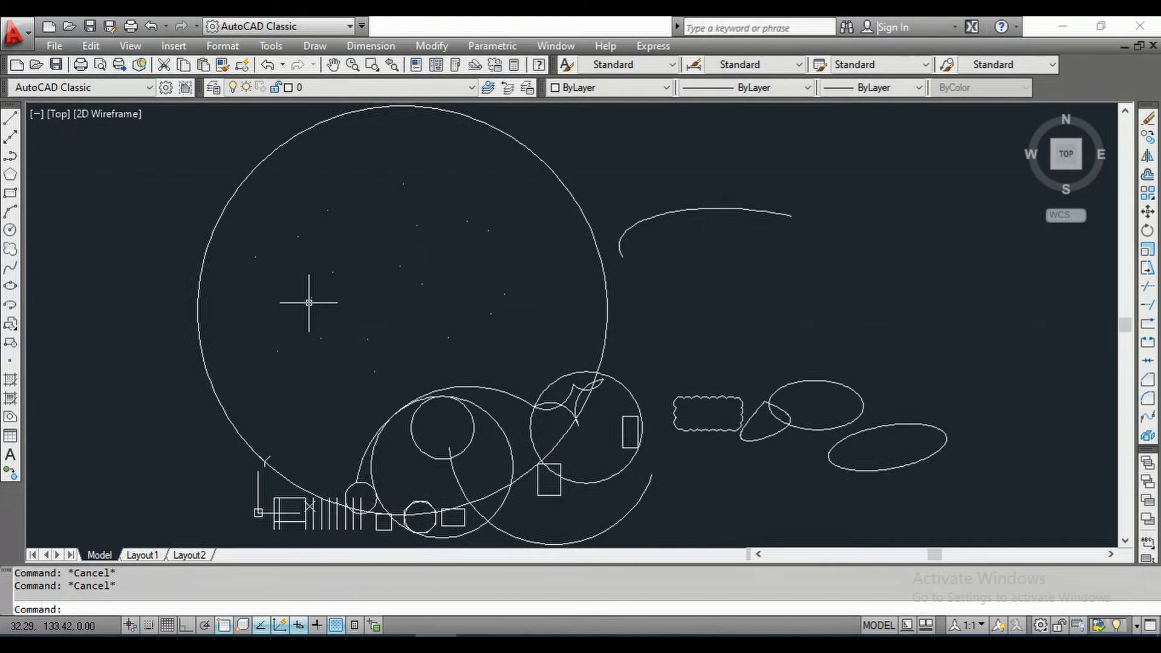
- Change the point style to the X-shaped marker with the DDPTYPE command, keeping the size relative to the screen
{"action": "type", "text": "ptyp"}
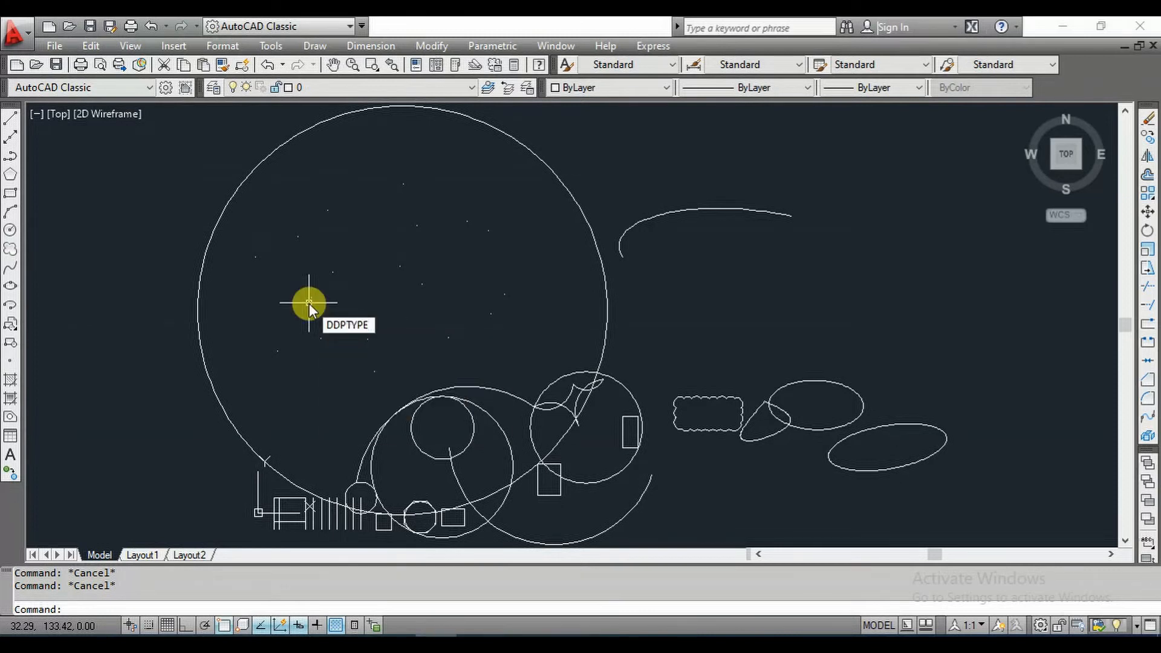
{"action": "type", "text": "e"}
{"action": "key", "text": "Return"}
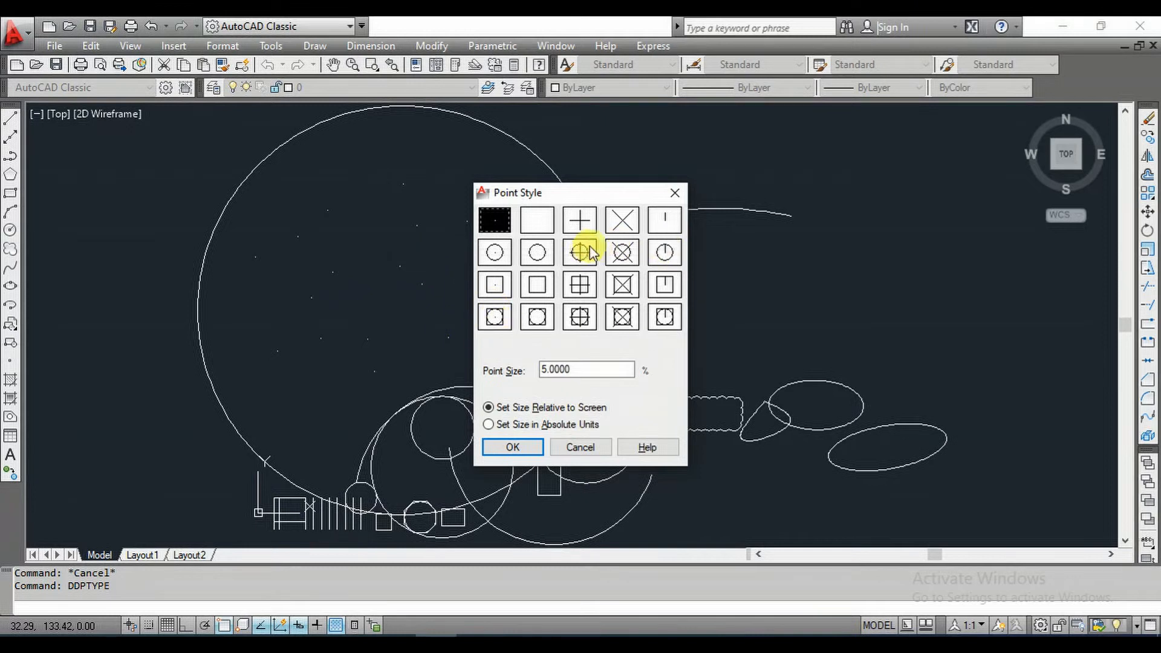
{"action": "left_click", "coordinate": [620, 221]}
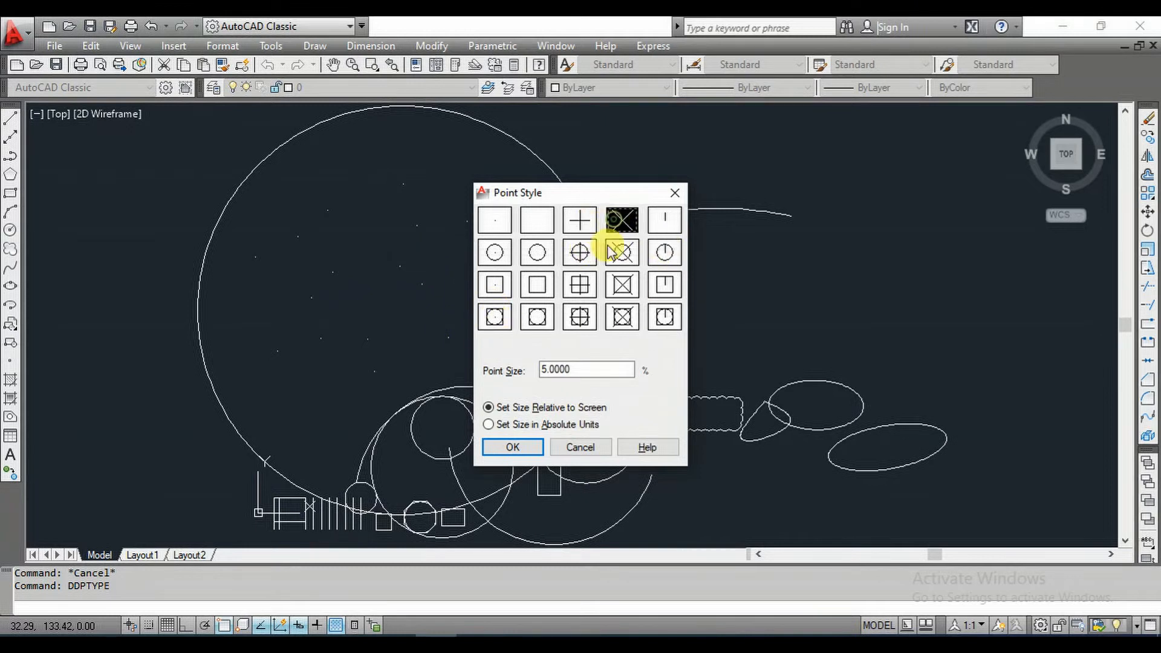
{"action": "left_click", "coordinate": [511, 448]}
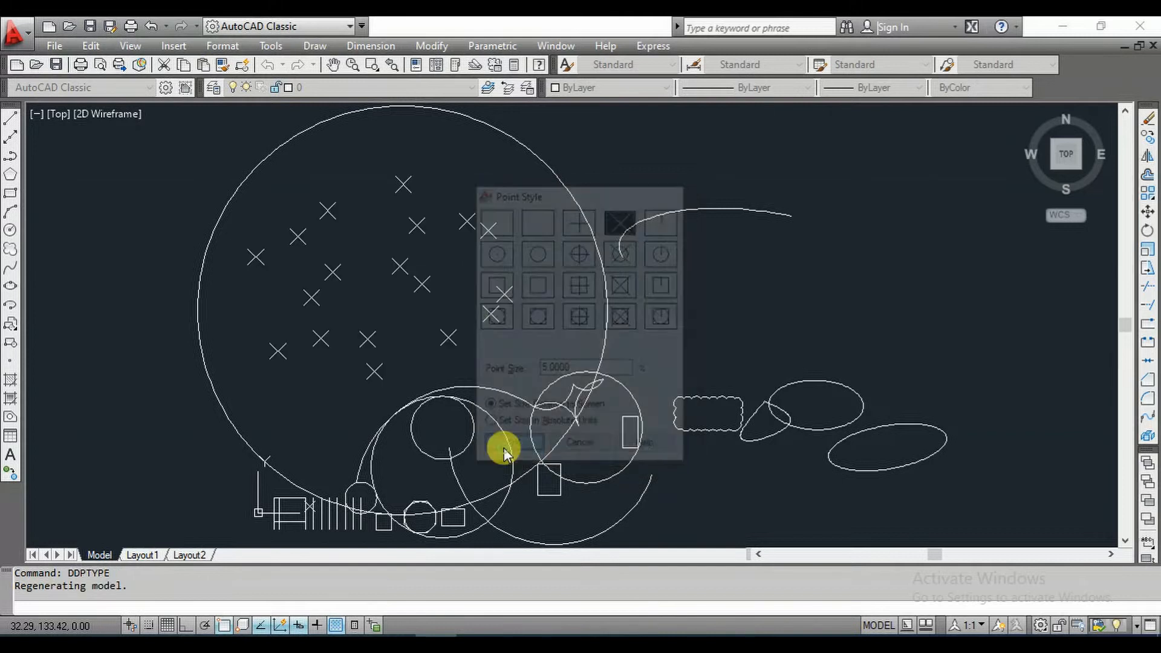
{"action": "scroll", "coordinate": [311, 221], "scroll_direction": "up", "scroll_amount": 3}
{"action": "scroll", "coordinate": [385, 216], "scroll_direction": "down", "scroll_amount": 4}
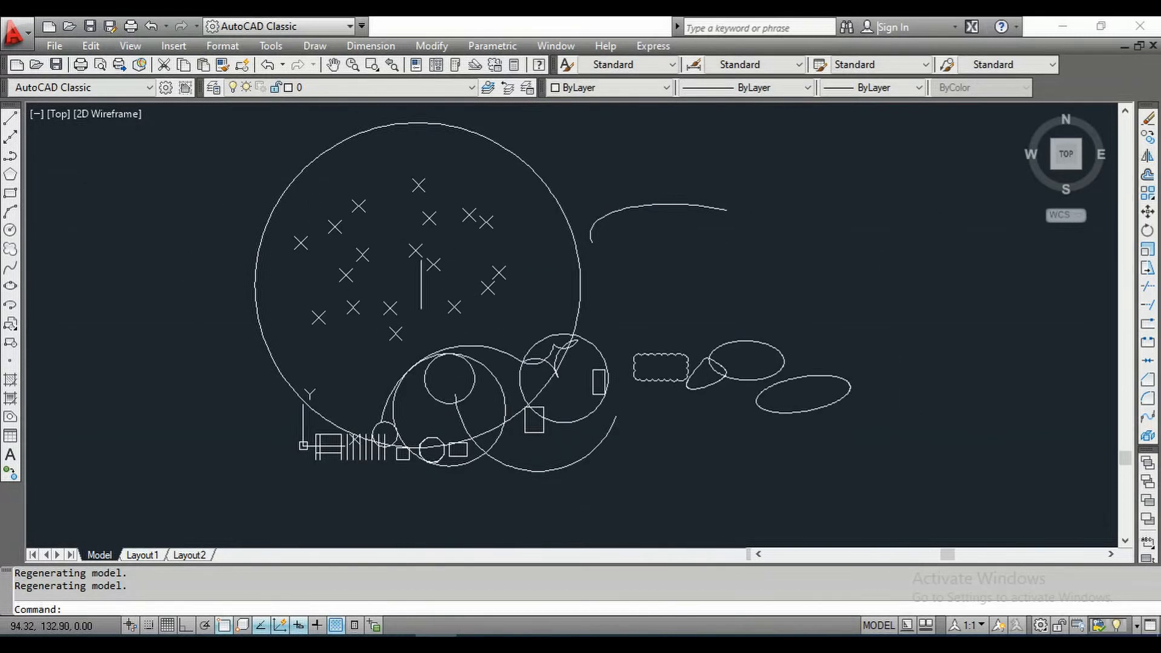
{"action": "scroll", "coordinate": [417, 251], "scroll_direction": "up", "scroll_amount": 3}
{"action": "scroll", "coordinate": [451, 276], "scroll_direction": "down", "scroll_amount": 2}
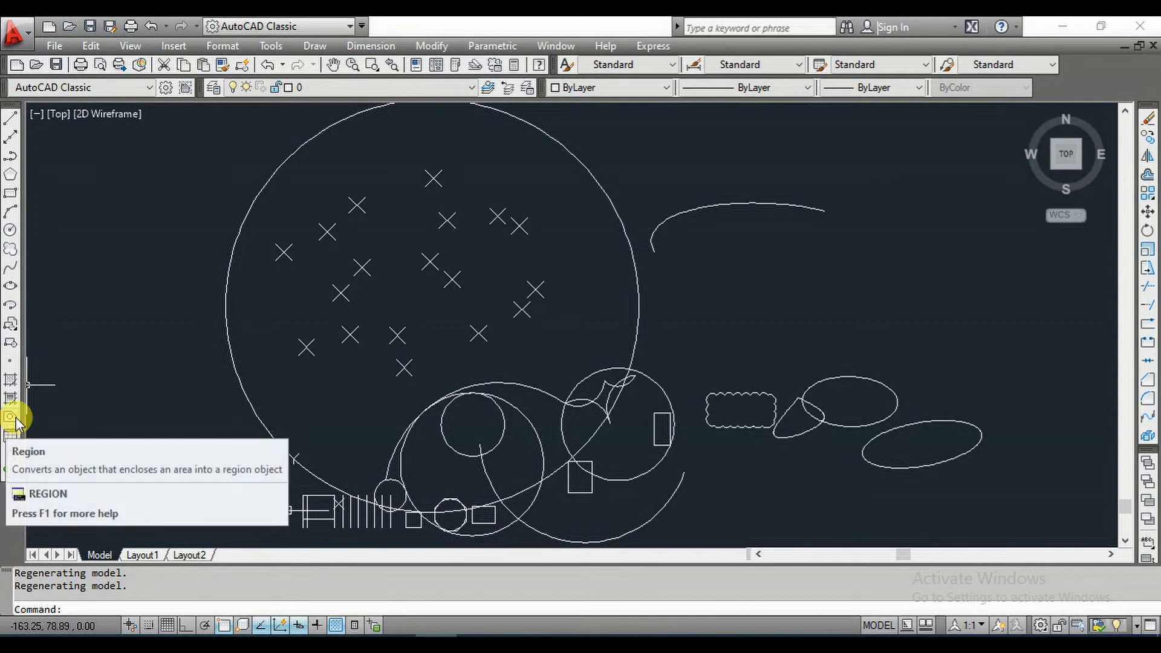
- Draw a Z-shaped chain of three lines in the empty area right of the elliptical arc, the last segment about 188 units long
{"action": "scroll", "coordinate": [148, 324], "scroll_direction": "down", "scroll_amount": 4}
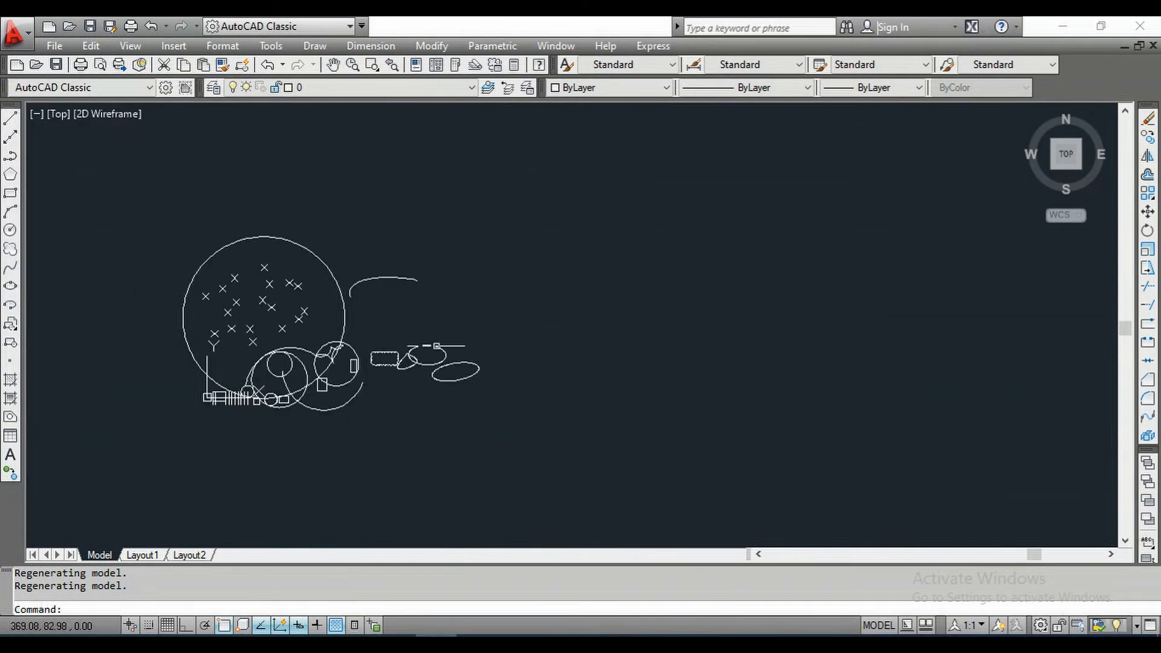
{"action": "scroll", "coordinate": [460, 346], "scroll_direction": "up", "scroll_amount": 2}
{"action": "scroll", "coordinate": [377, 337], "scroll_direction": "up", "scroll_amount": 3}
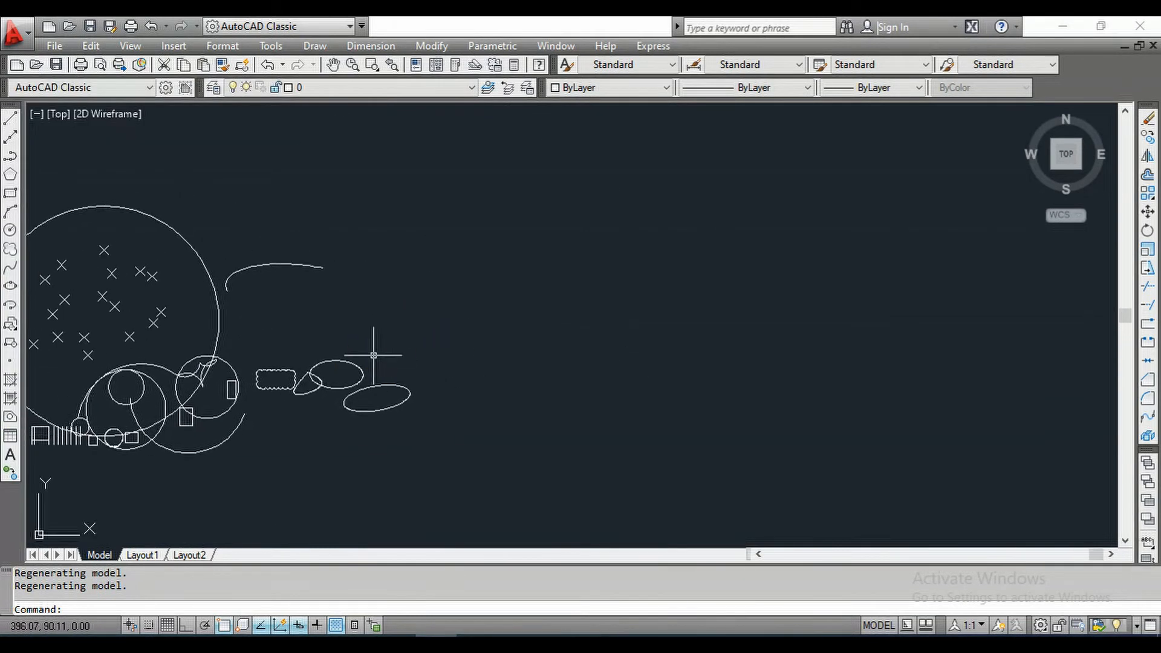
{"action": "left_click", "coordinate": [10, 120]}
{"action": "left_click", "coordinate": [499, 213]}
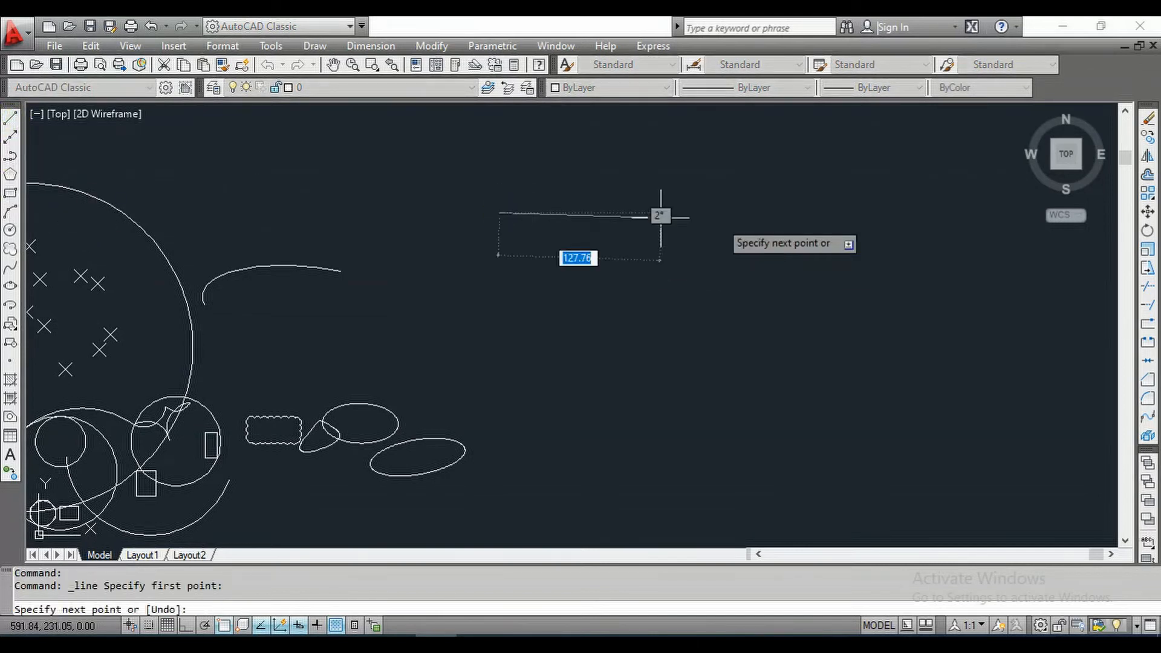
{"action": "left_click", "coordinate": [720, 221]}
{"action": "left_click", "coordinate": [586, 351]}
{"action": "left_click", "coordinate": [820, 388]}
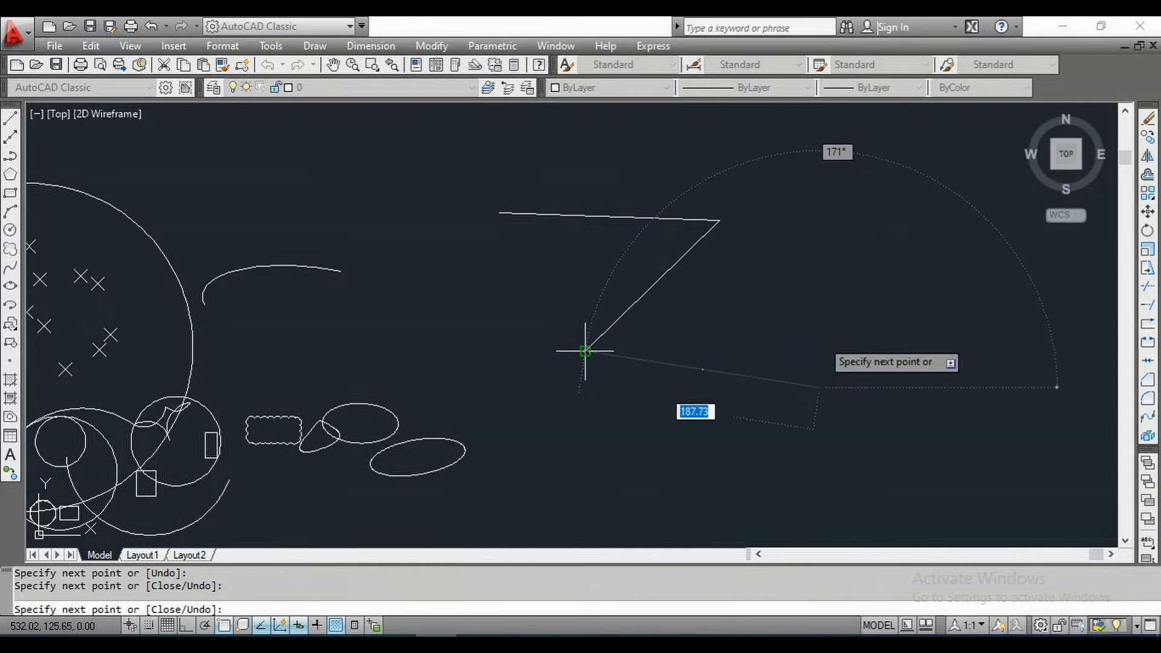
{"action": "key", "text": "Escape"}
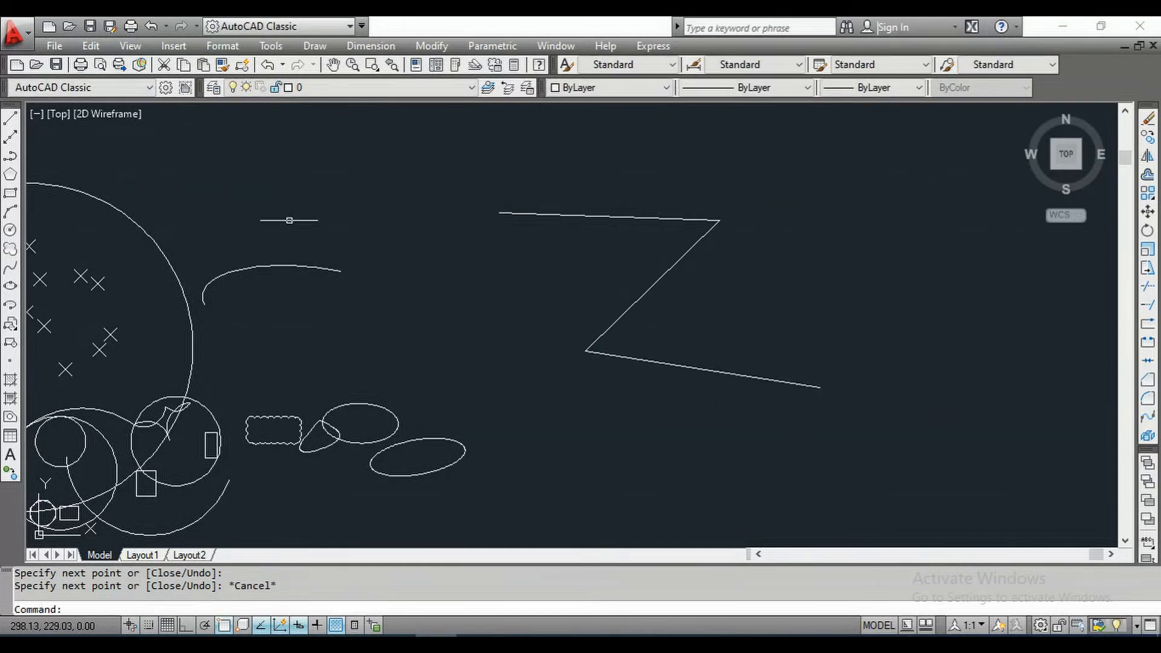
- Draw a three-segment zigzag polyline just right of the Z-shaped chain of lines
{"action": "left_click", "coordinate": [10, 157]}
{"action": "left_click", "coordinate": [730, 172]}
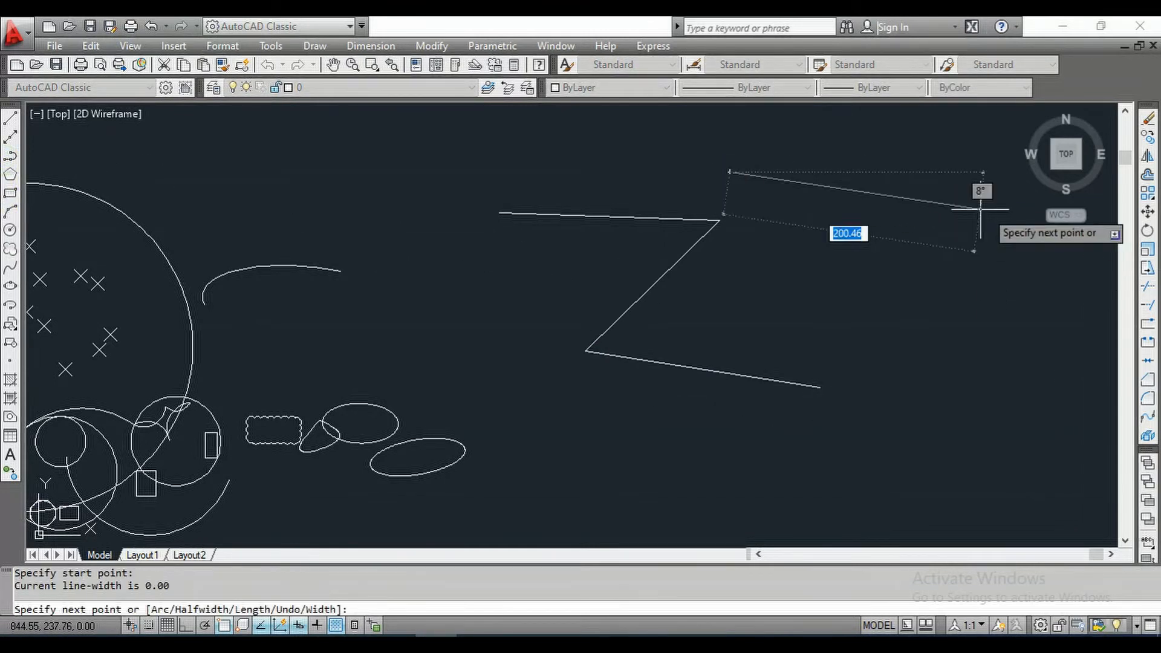
{"action": "left_click", "coordinate": [932, 220]}
{"action": "left_click", "coordinate": [807, 298]}
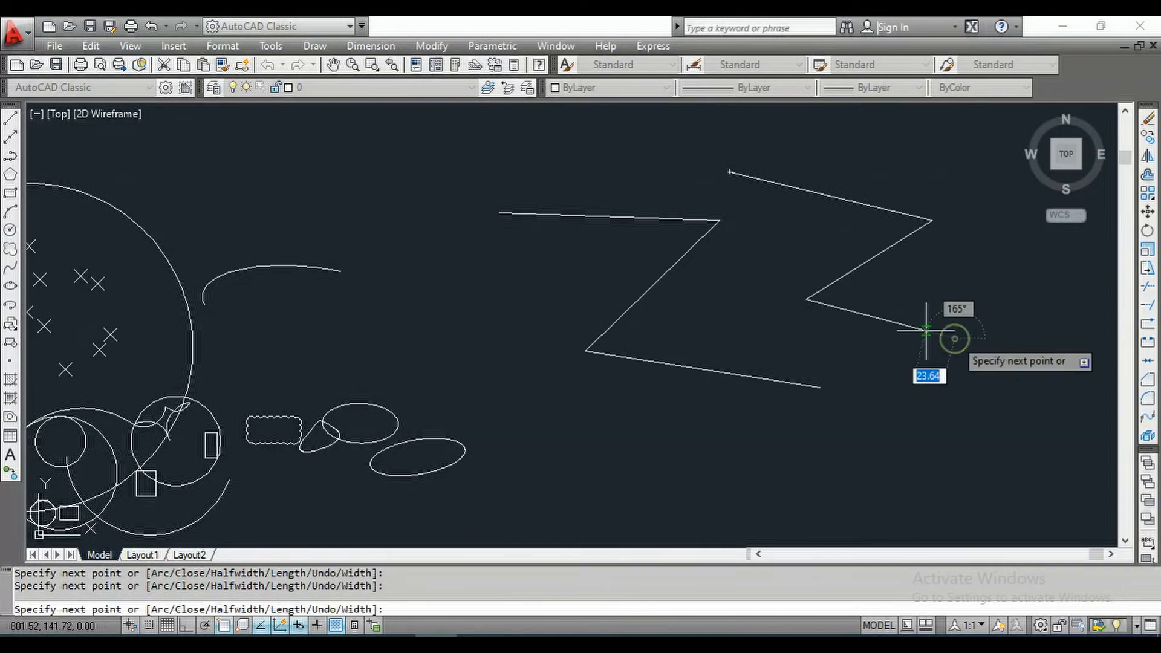
{"action": "left_click", "coordinate": [956, 338]}
{"action": "key", "text": "Escape"}
{"action": "key", "text": "Escape"}
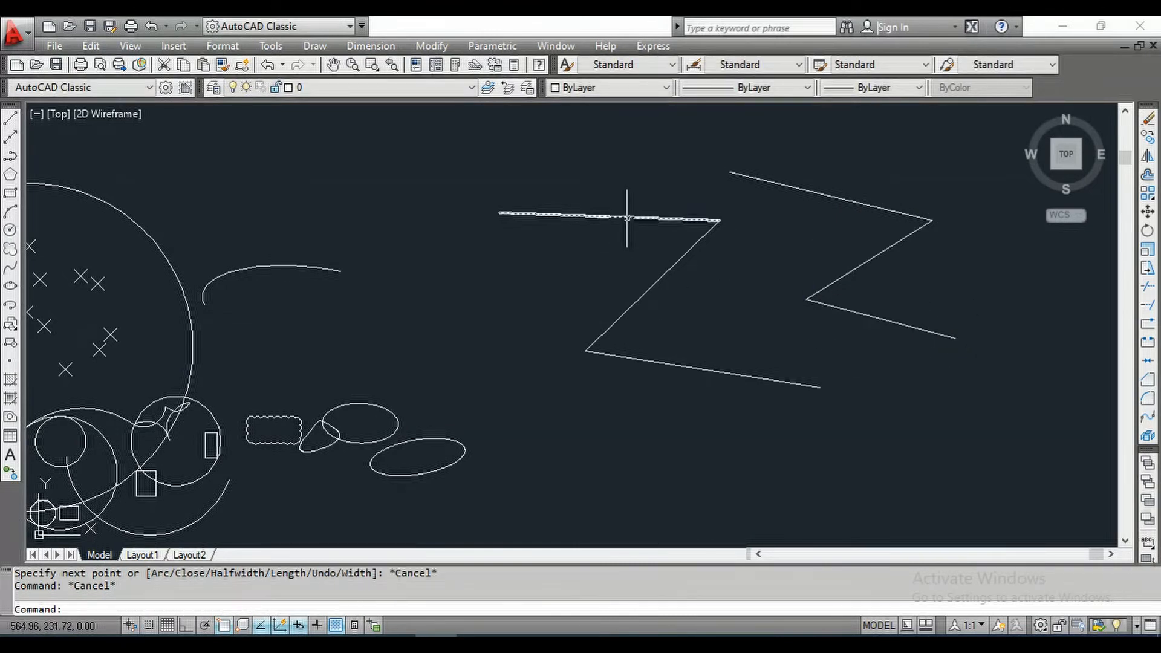
- Select segments of the Z-shaped line chain and of the polyline to compare how each selects, clearing each selection
{"action": "left_click", "coordinate": [626, 217]}
{"action": "key", "text": "Escape"}
{"action": "left_click", "coordinate": [656, 275]}
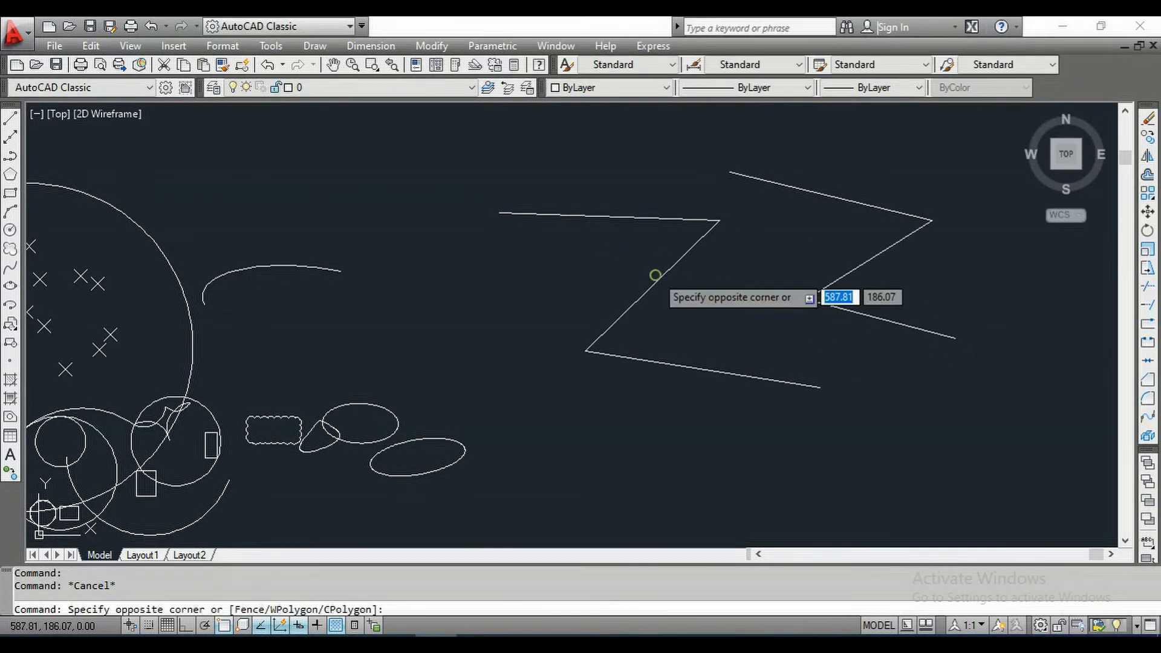
{"action": "left_click", "coordinate": [658, 276]}
{"action": "left_click", "coordinate": [661, 280]}
{"action": "key", "text": "Escape"}
{"action": "key", "text": "Escape"}
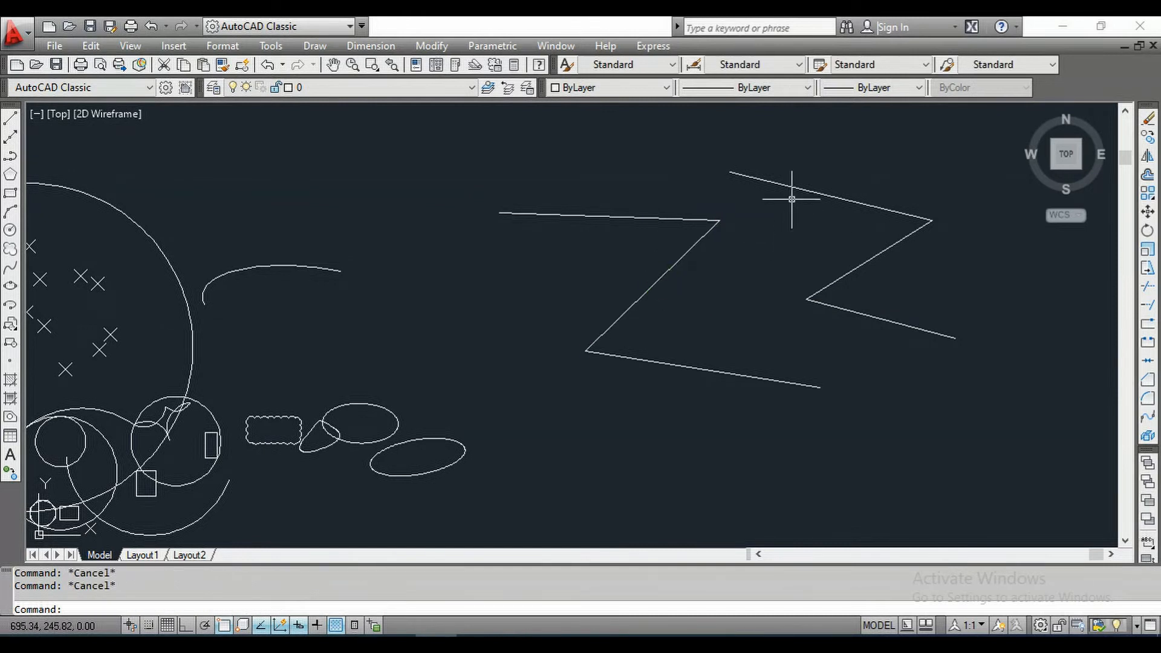
{"action": "left_click", "coordinate": [794, 193]}
{"action": "key", "text": "Escape"}
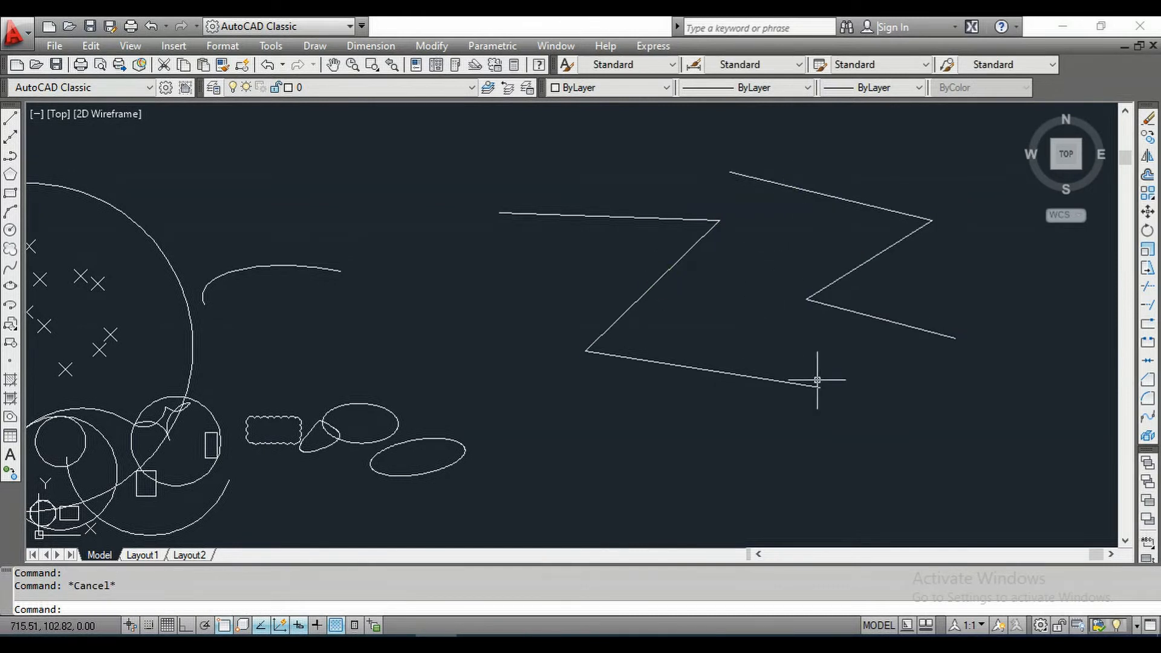
- Draw a closed 200 by 50 rectangle from four separate lines below the Z-shaped chain, with Ortho mode on
{"action": "middle_click_drag", "start_coordinate": [762, 285], "coordinate": [709, 243]}
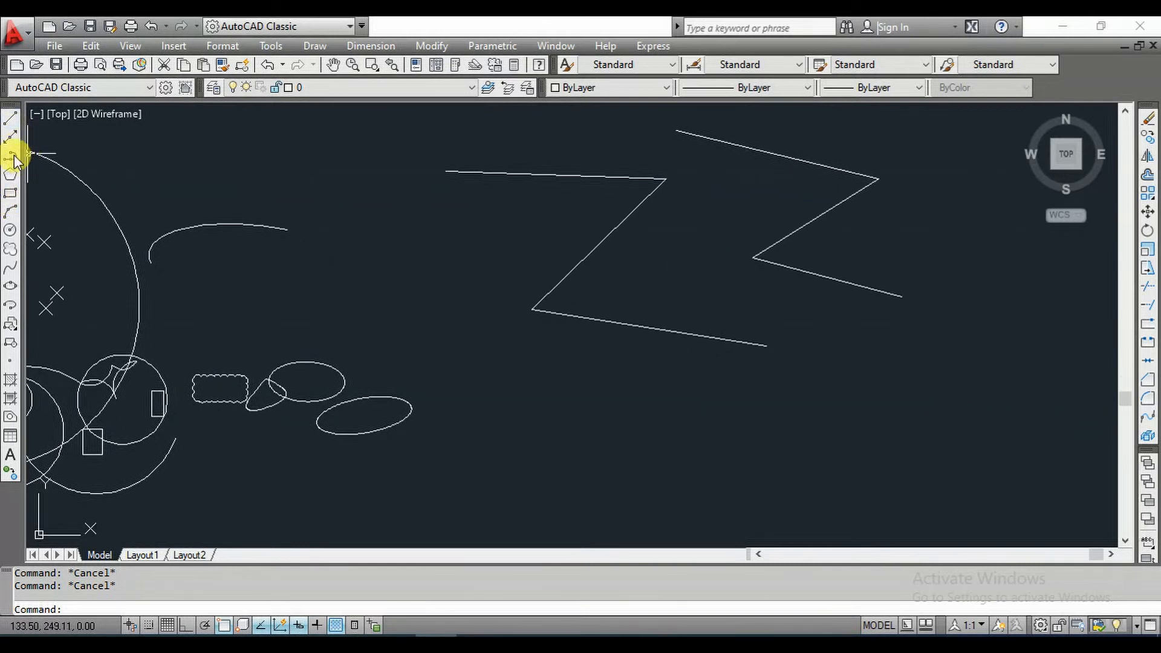
{"action": "left_click", "coordinate": [11, 118]}
{"action": "left_click", "coordinate": [540, 375]}
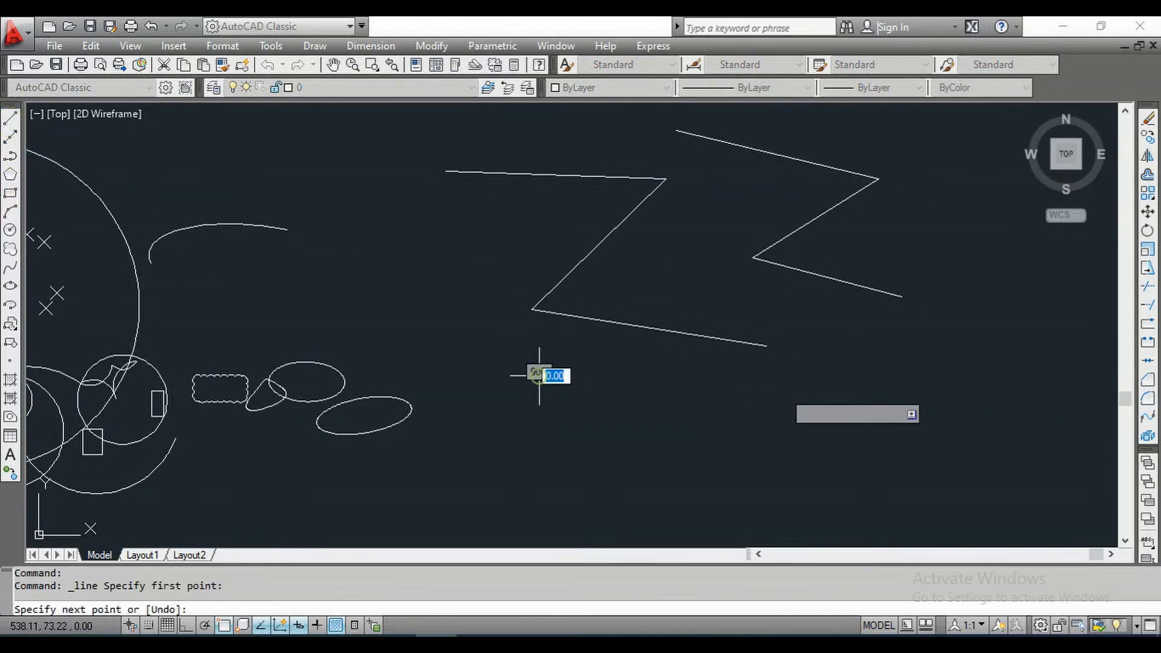
{"action": "key", "text": "F8"}
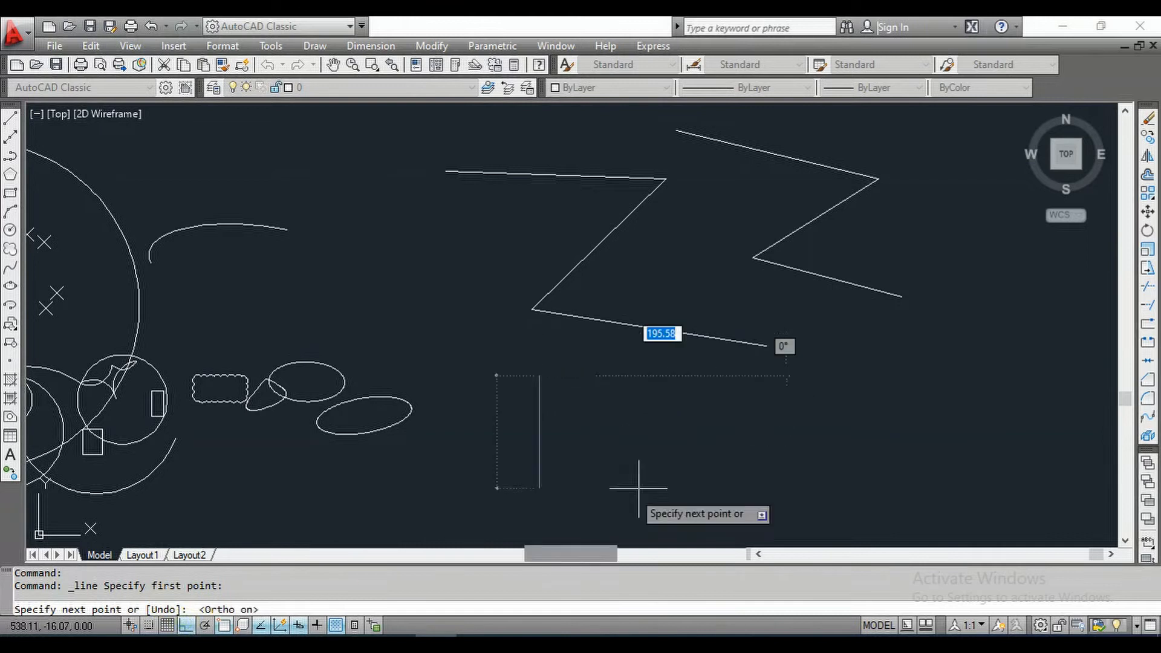
{"action": "type", "text": "200"}
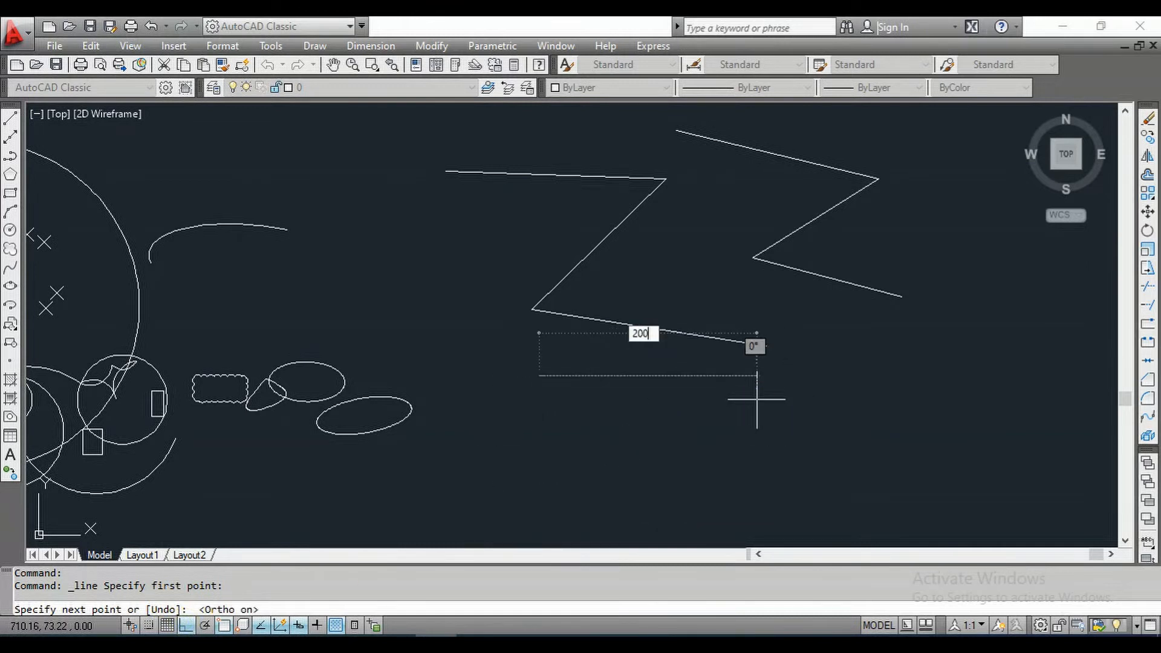
{"action": "key", "text": "Return"}
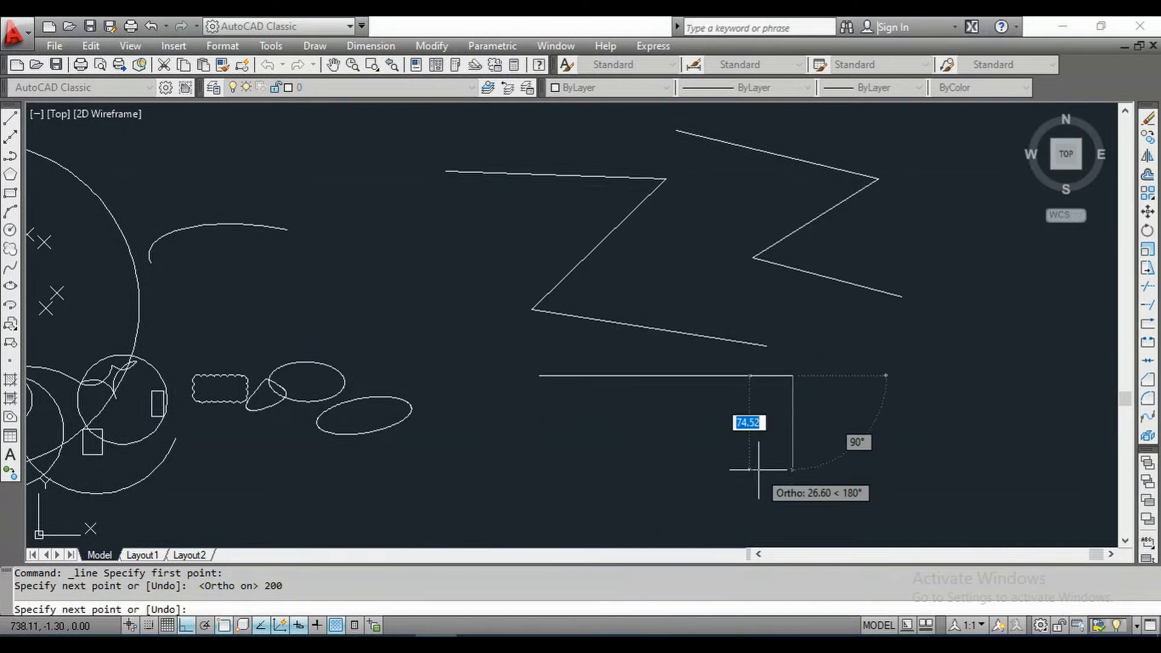
{"action": "type", "text": "50"}
{"action": "key", "text": "Return"}
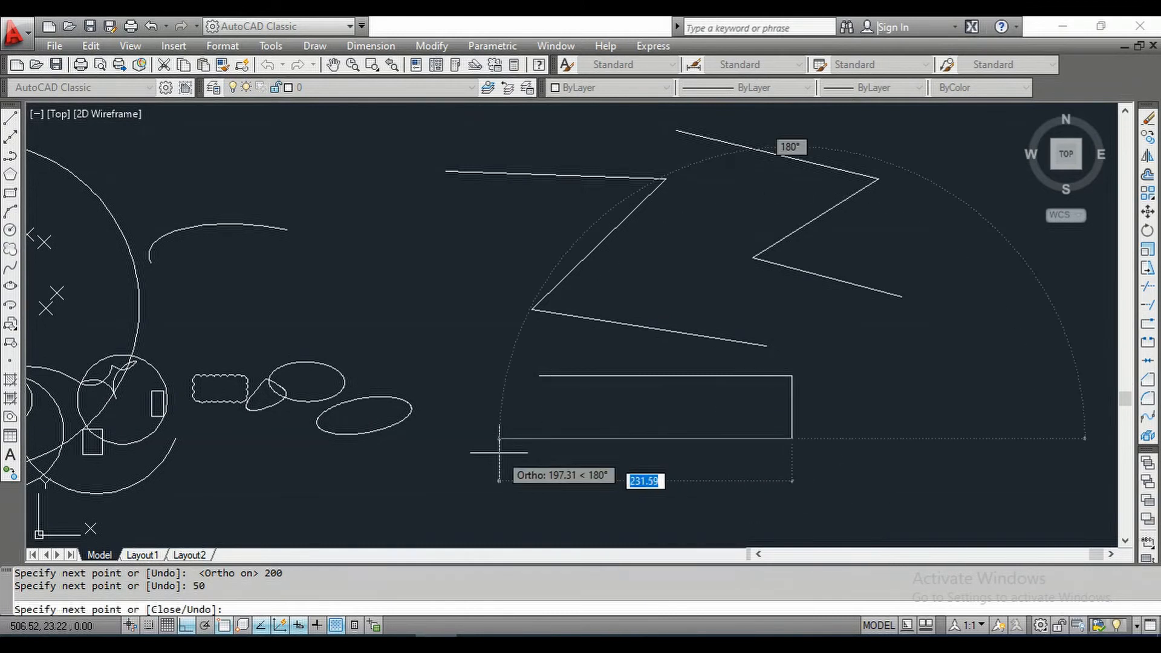
{"action": "type", "text": "200"}
{"action": "key", "text": "Return"}
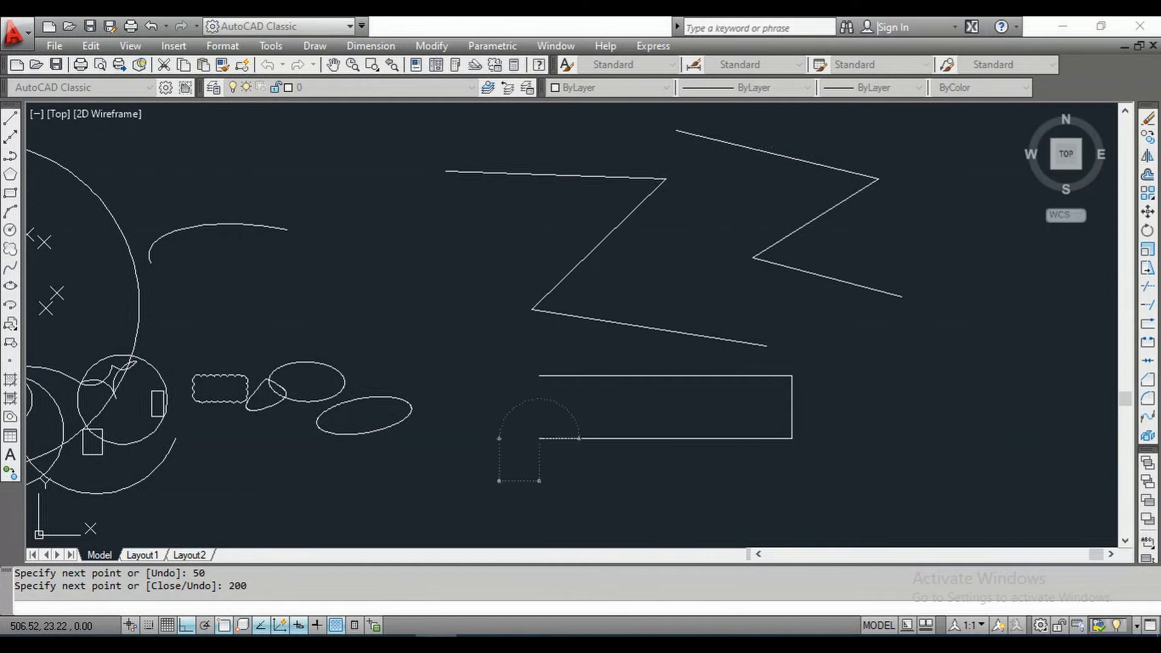
{"action": "type", "text": "50"}
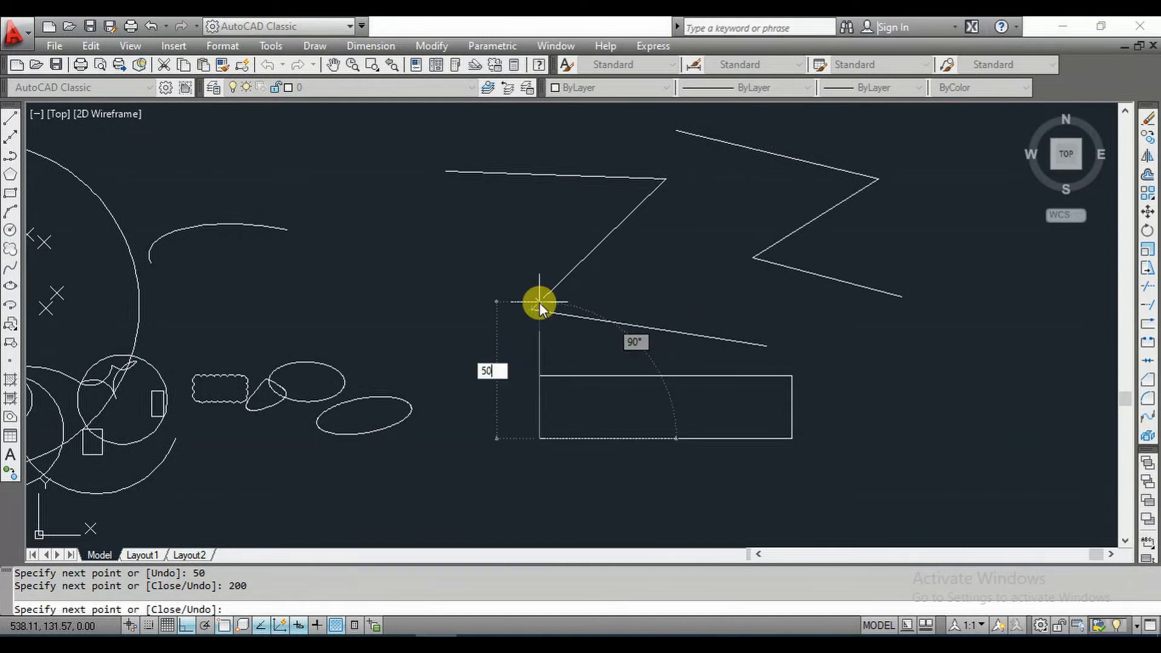
{"action": "key", "text": "Return"}
{"action": "key", "text": "Return"}
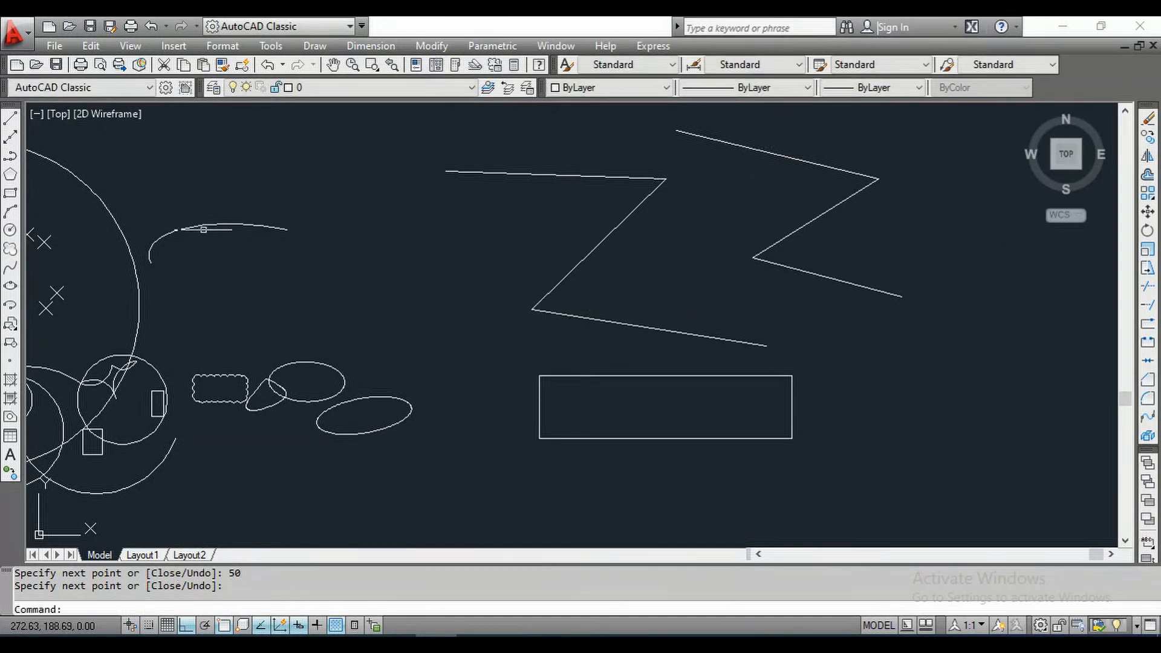
- Select the upper side of the 200 by 50 rectangle to examine how its outline is composed, and clear the selection
{"action": "left_click", "coordinate": [627, 376]}
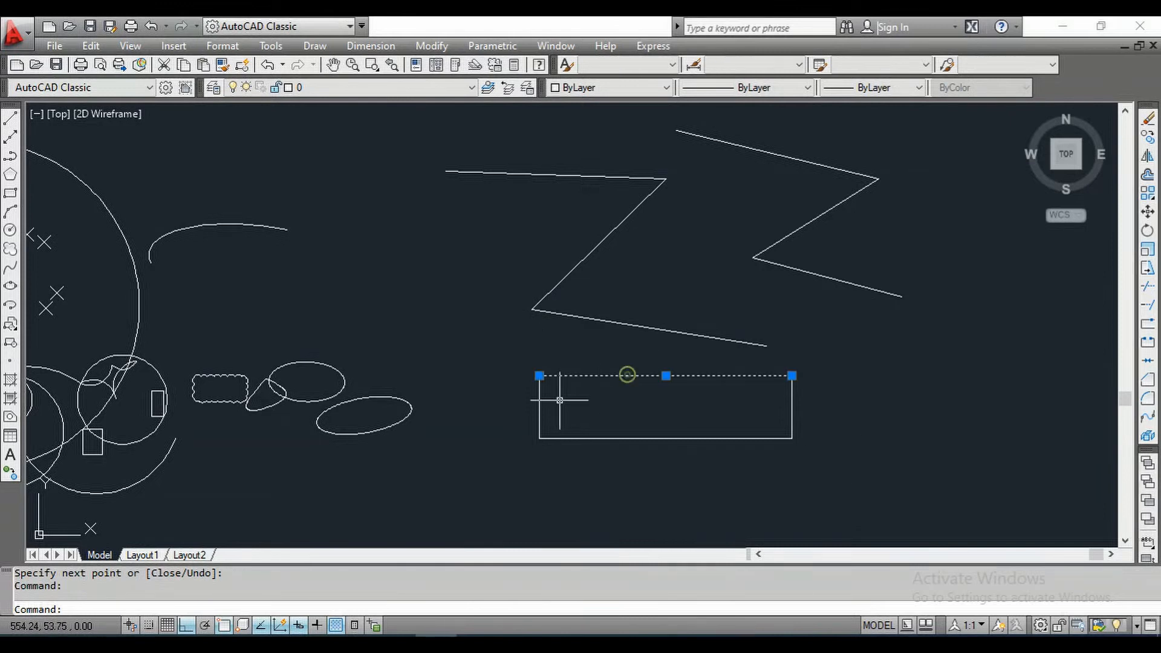
{"action": "key", "text": "Escape"}
{"action": "key", "text": "Escape"}
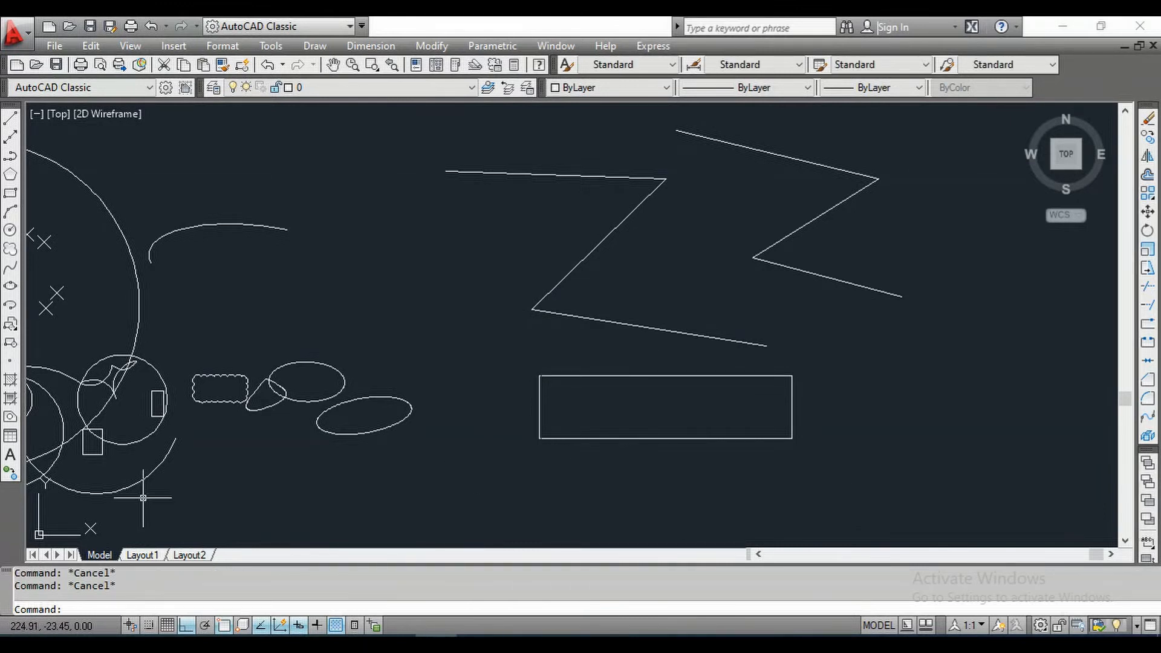
- Convert the four lines of the 200 by 50 rectangle into a single region
{"action": "left_click", "coordinate": [11, 419]}
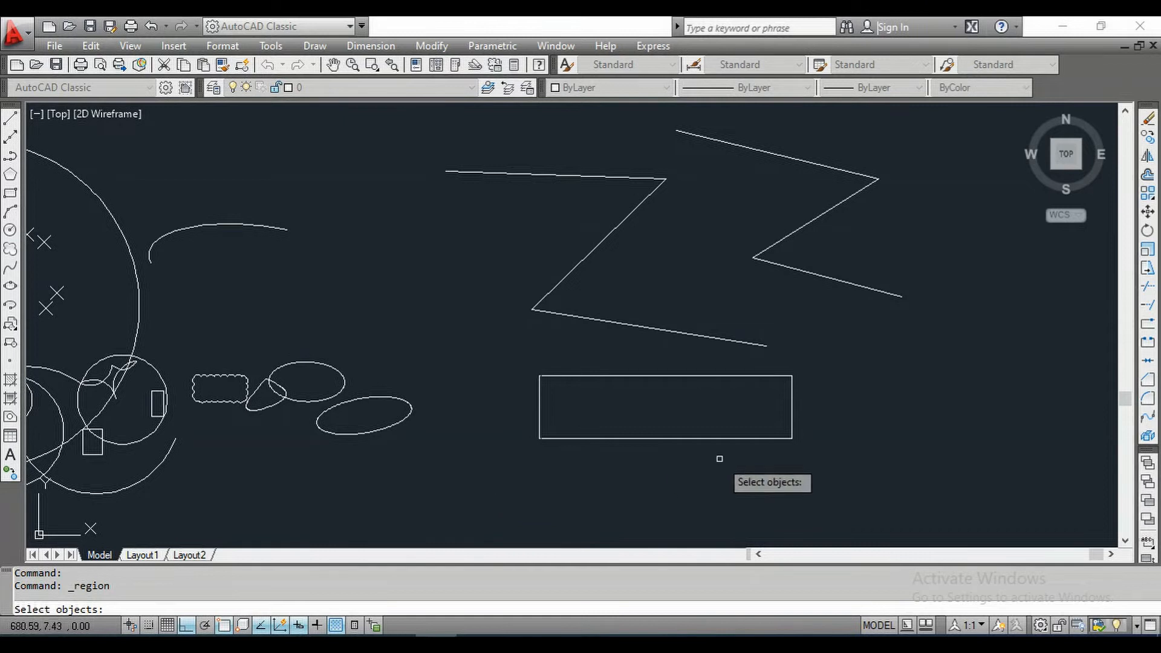
{"action": "left_click", "coordinate": [839, 466]}
{"action": "left_click", "coordinate": [485, 353]}
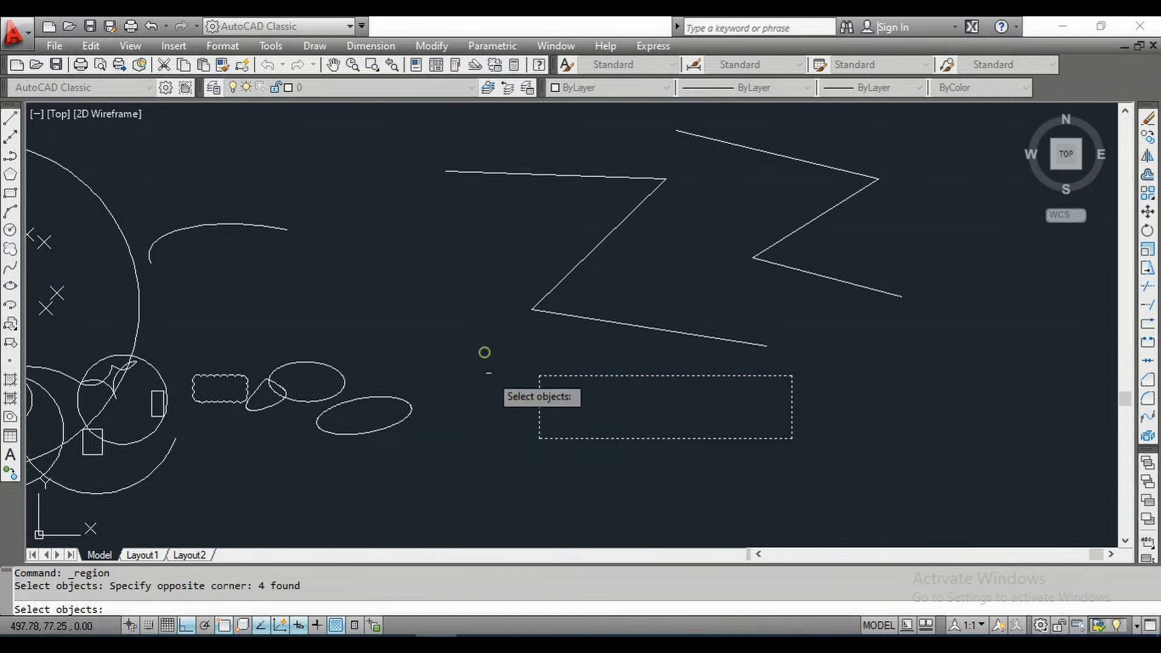
{"action": "key", "text": "Return"}
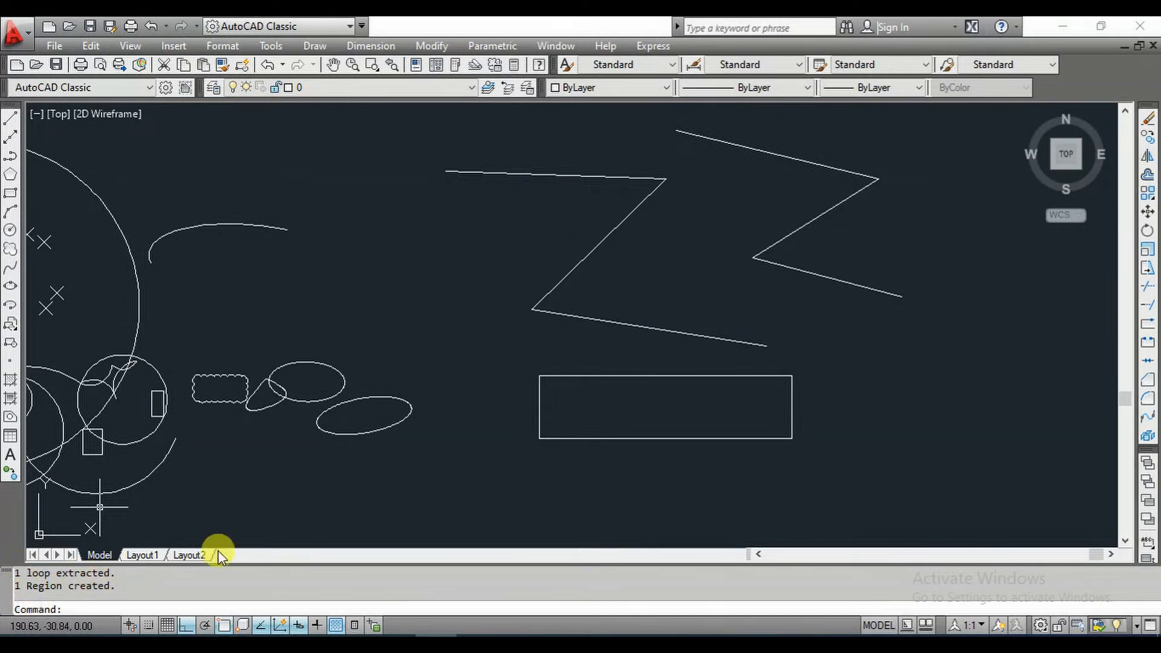
- Select the 200 by 50 rectangle to examine its object type and how it selects, and clear the selection
{"action": "left_click", "coordinate": [580, 376]}
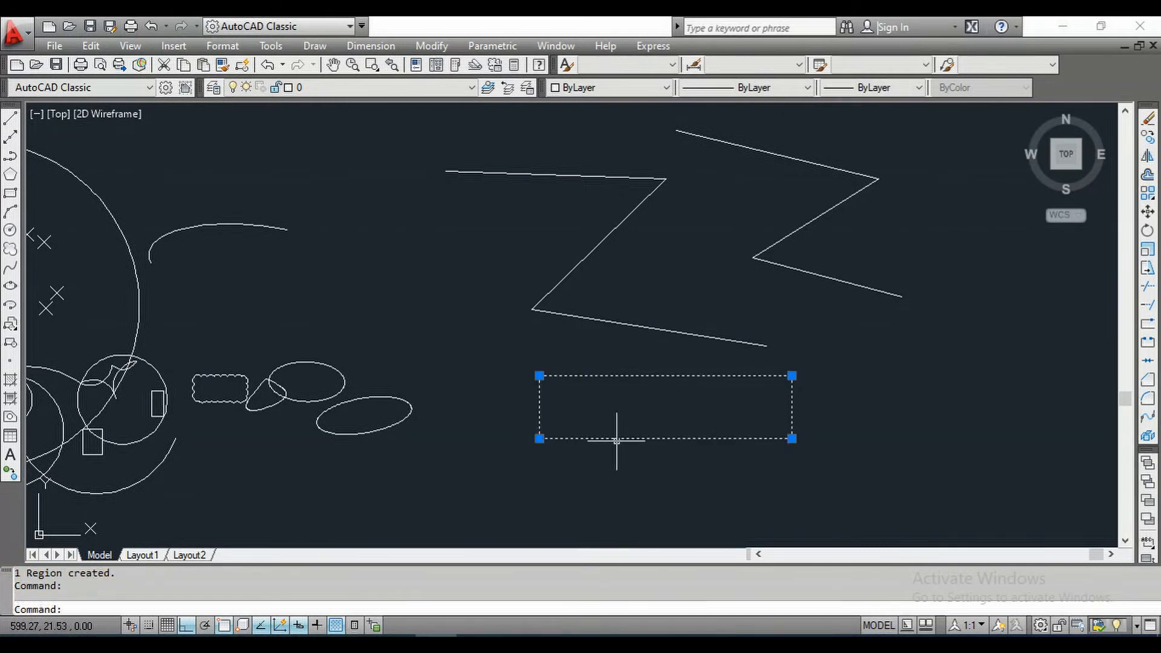
{"action": "mouse_move", "coordinate": [616, 440]}
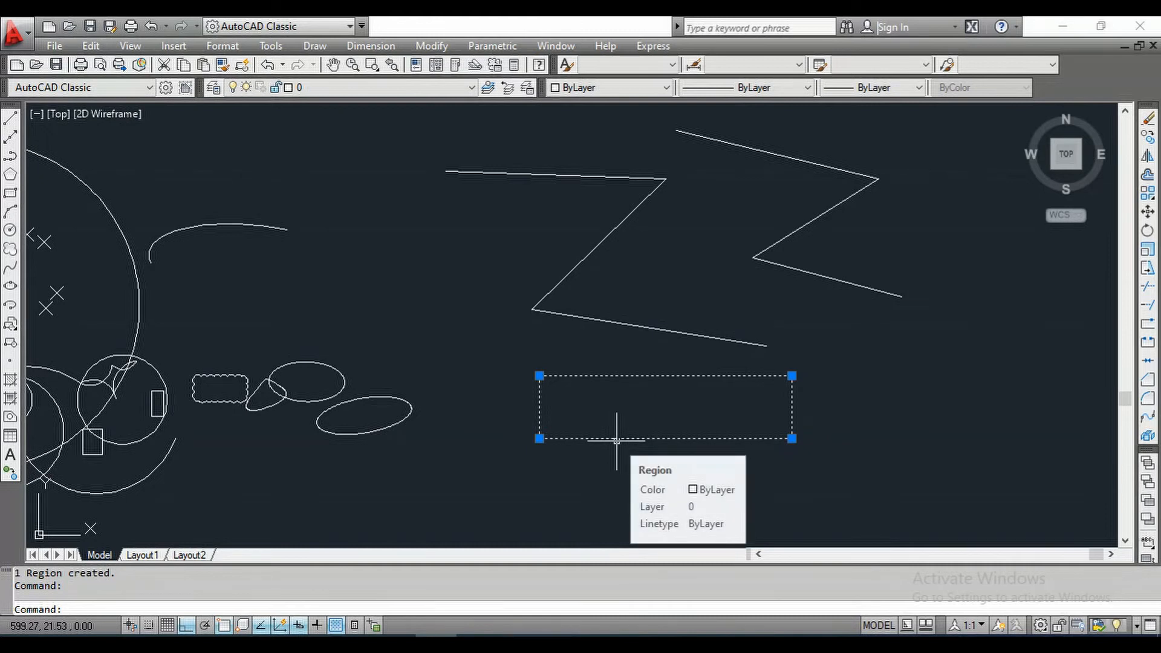
{"action": "key", "text": "Escape"}
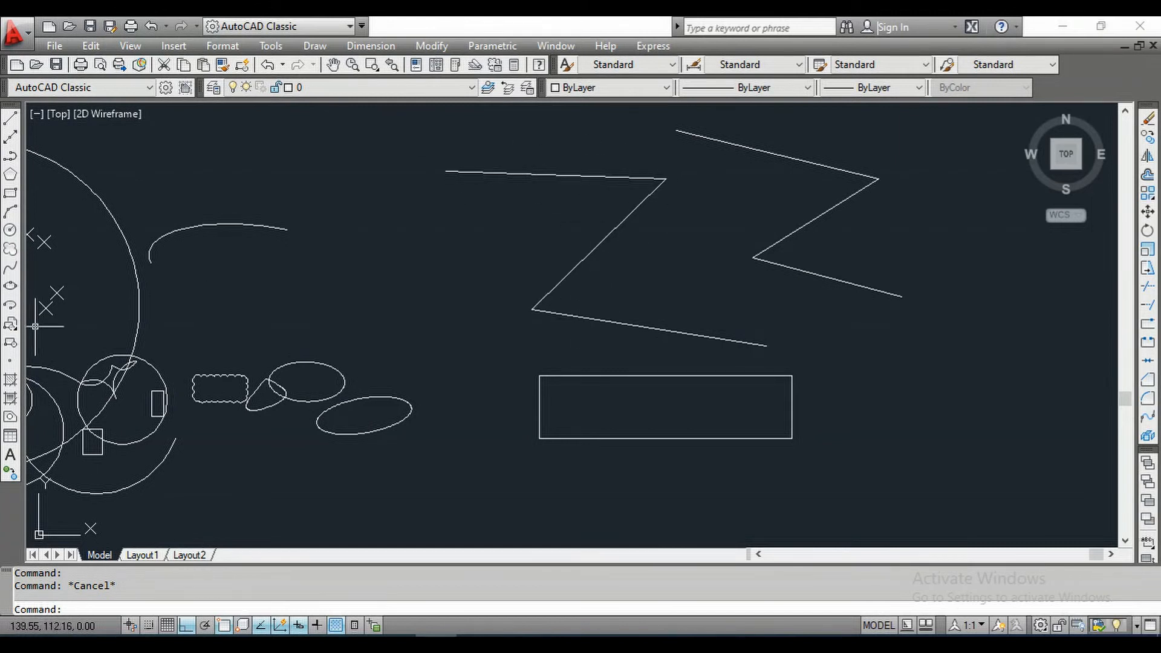
- Try to create a region from the open Z-shaped chain of lines
{"action": "left_click", "coordinate": [10, 418]}
{"action": "left_click", "coordinate": [436, 149]}
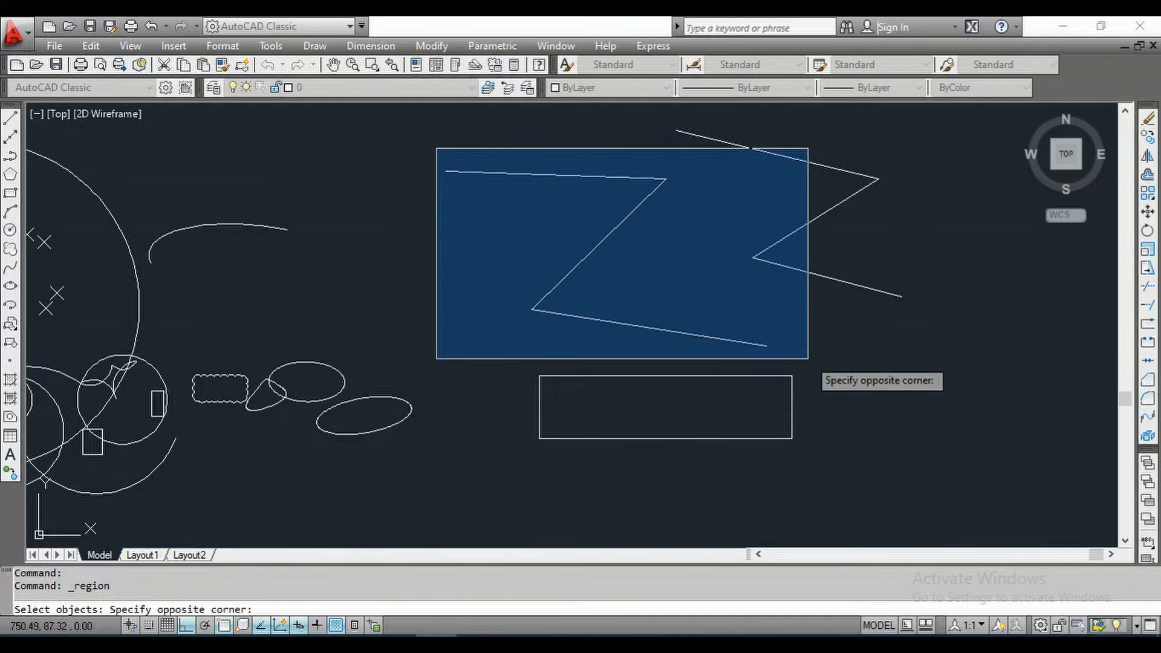
{"action": "left_click", "coordinate": [808, 358]}
{"action": "key", "text": "Return"}
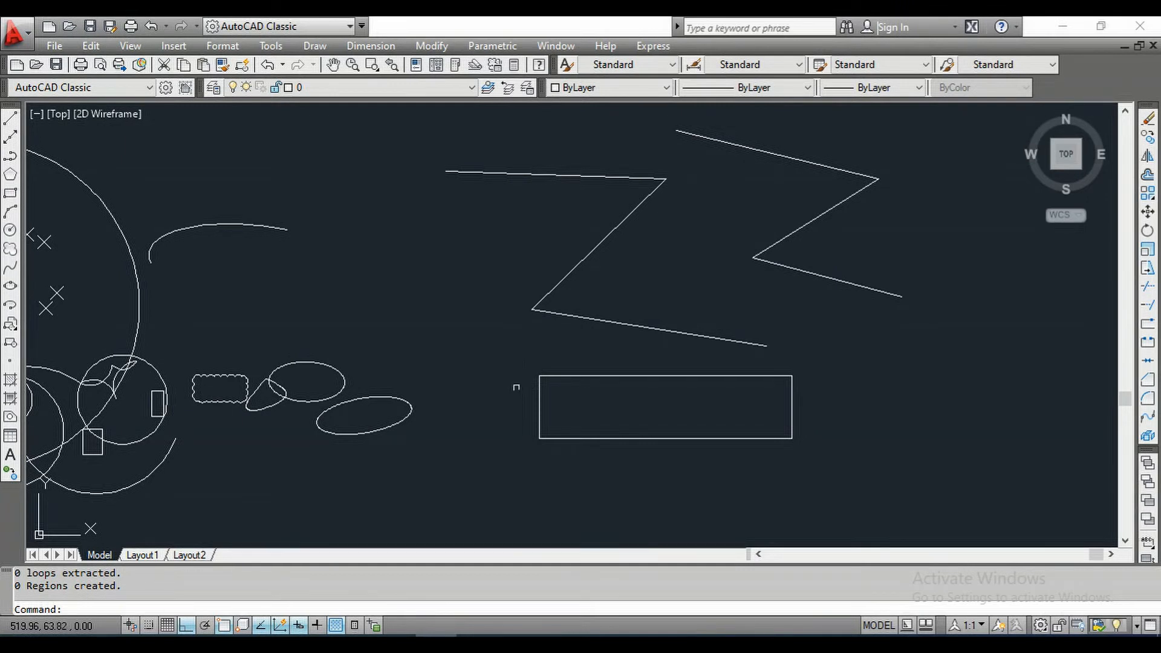
- Draw an open box of four orthogonal lines, about 54 units wide, beside the rectangle, leaving a gap at its upper-left corner
{"action": "left_click", "coordinate": [10, 118]}
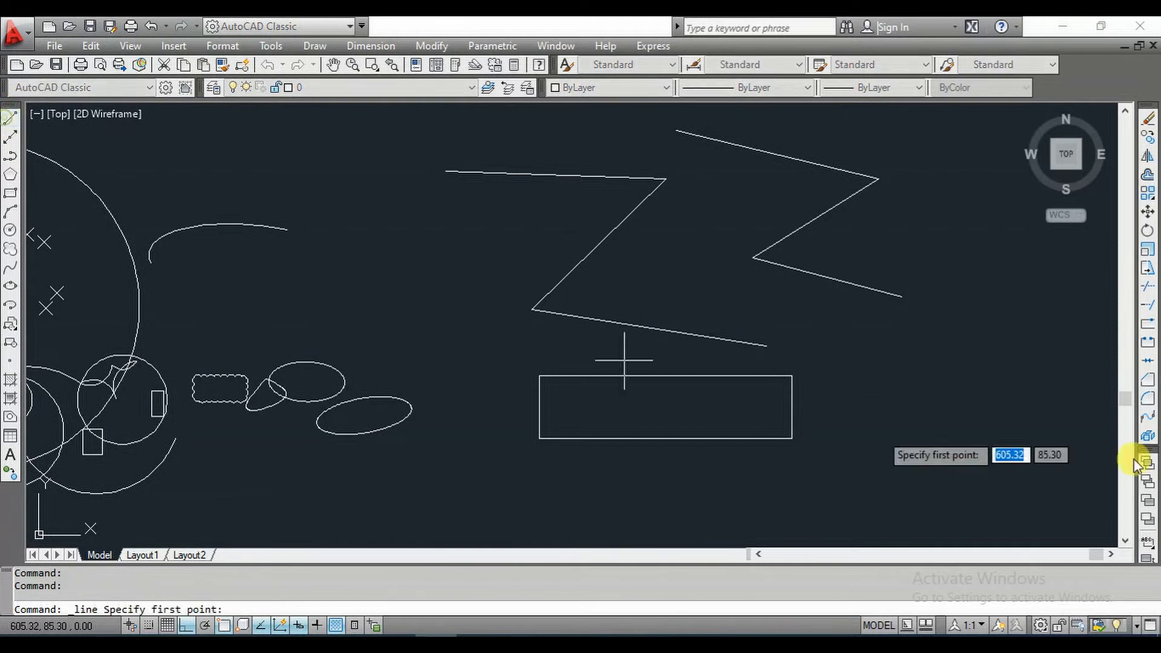
{"action": "left_click", "coordinate": [854, 348]}
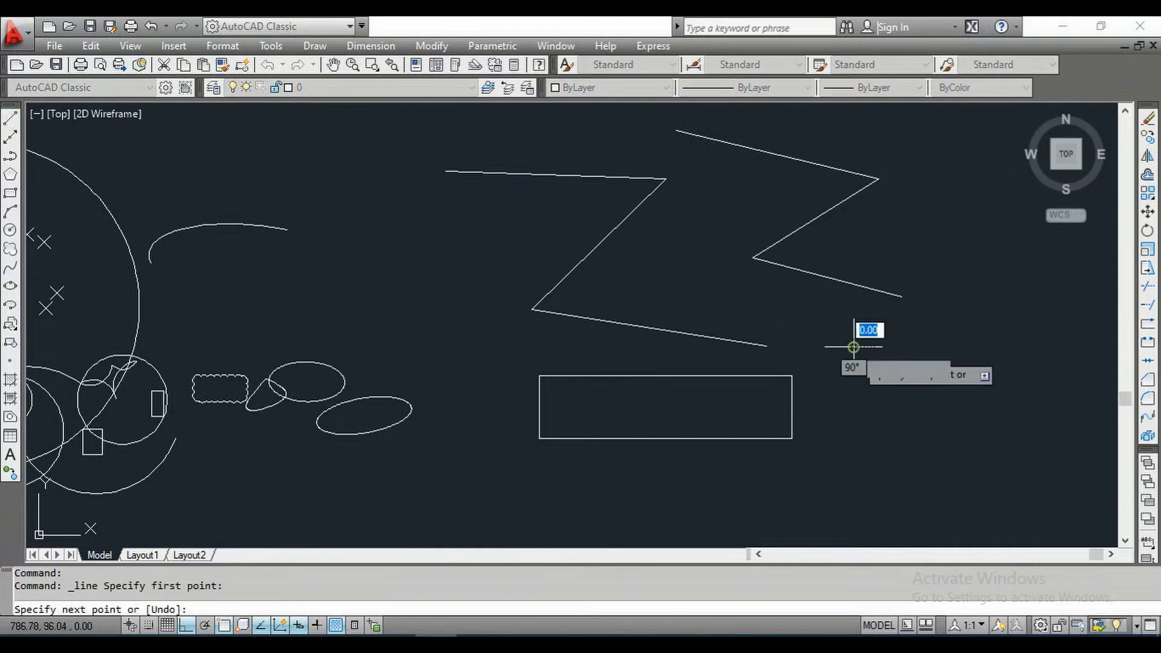
{"action": "left_click", "coordinate": [855, 450]}
{"action": "left_click", "coordinate": [923, 451]}
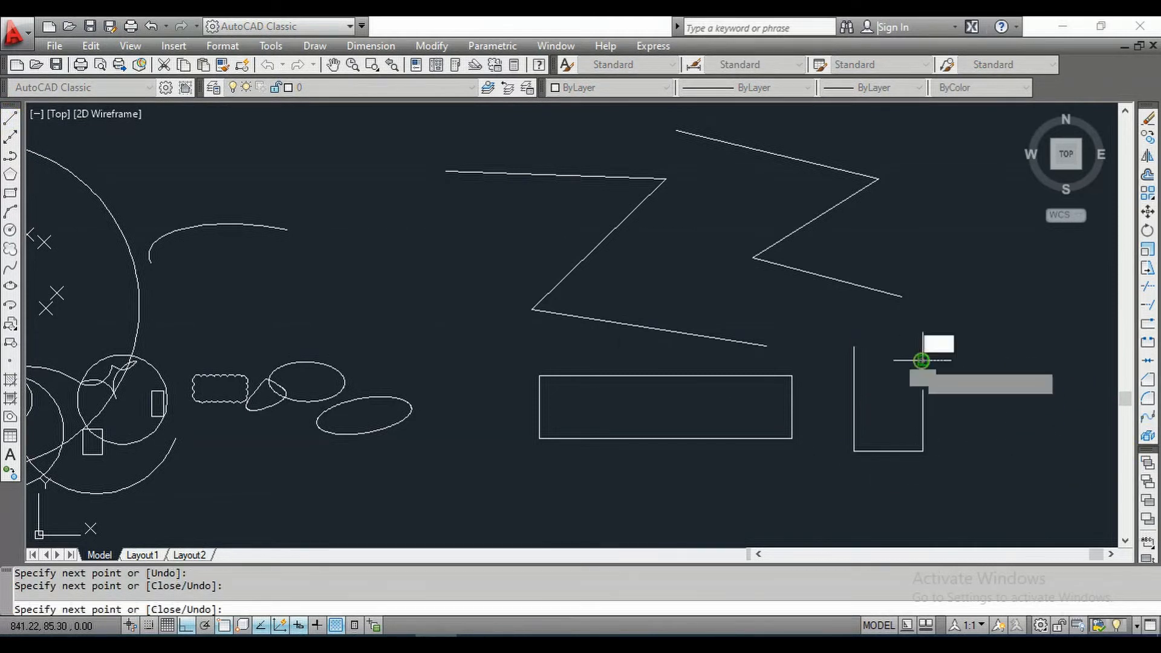
{"action": "left_click", "coordinate": [924, 360]}
{"action": "left_click", "coordinate": [875, 360]}
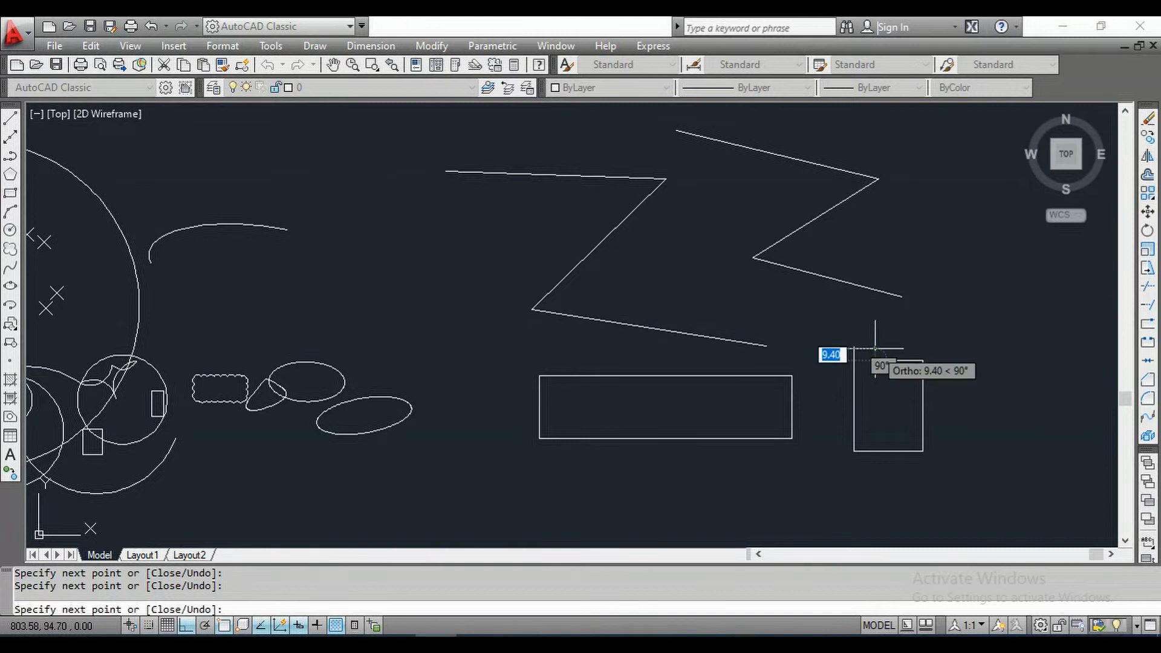
{"action": "key", "text": "Escape"}
{"action": "key", "text": "Escape"}
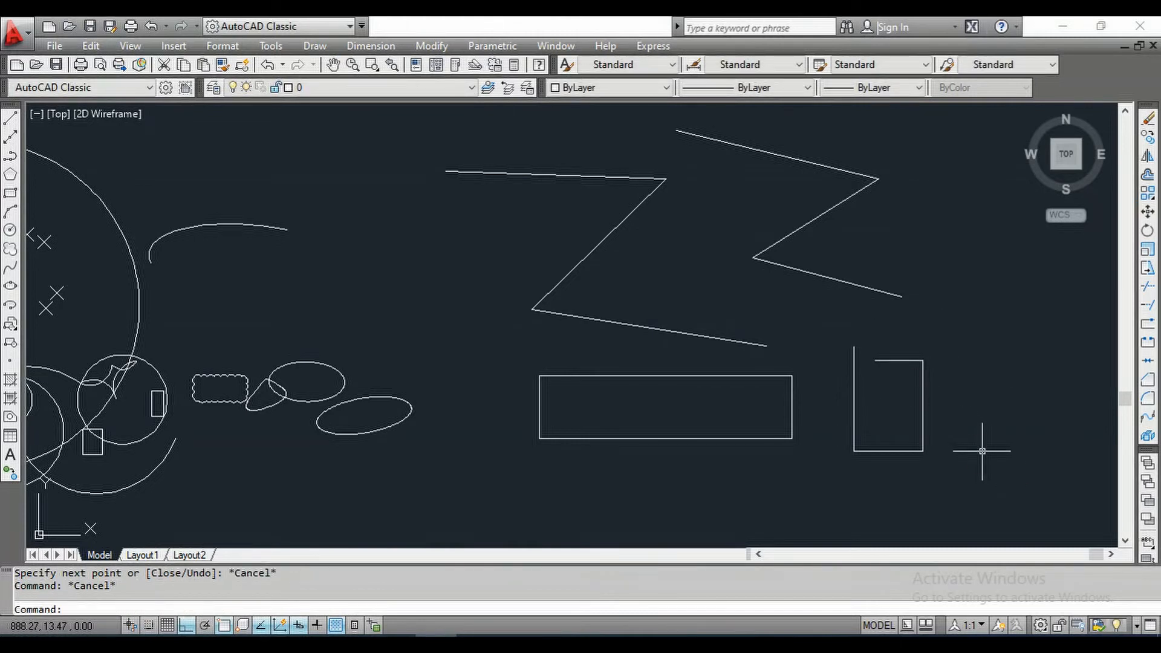
- Try to create a region from the four lines of the open box
{"action": "type", "text": "region"}
{"action": "key", "text": "Return"}
{"action": "left_click", "coordinate": [969, 474]}
{"action": "left_click", "coordinate": [810, 317]}
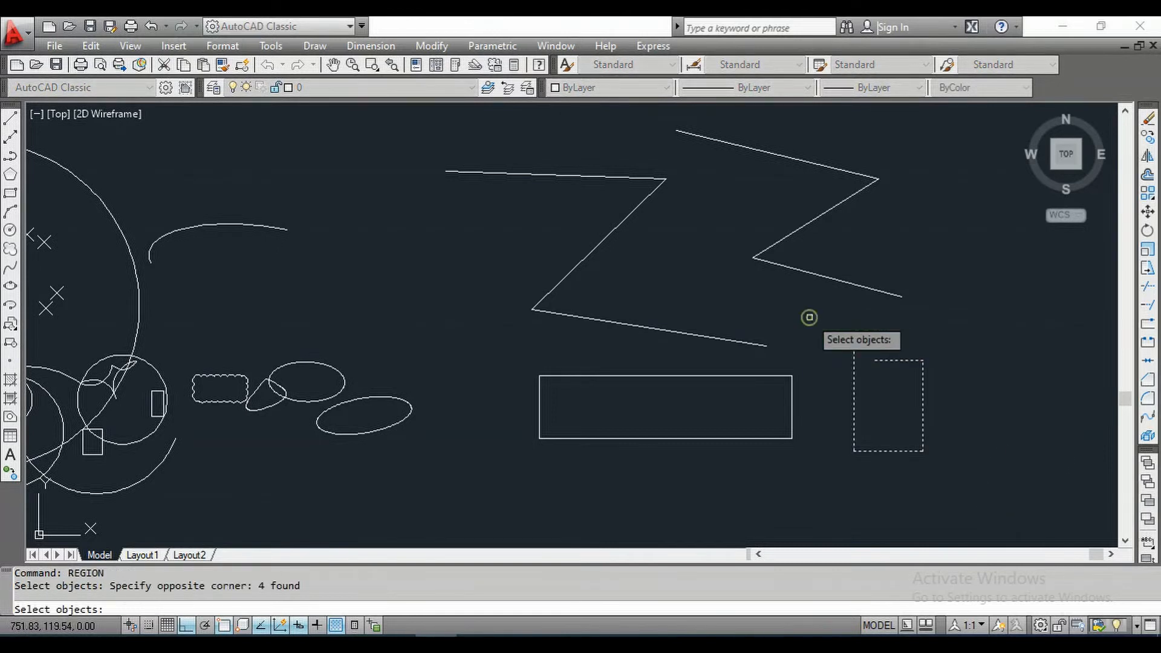
{"action": "key", "text": "Return"}
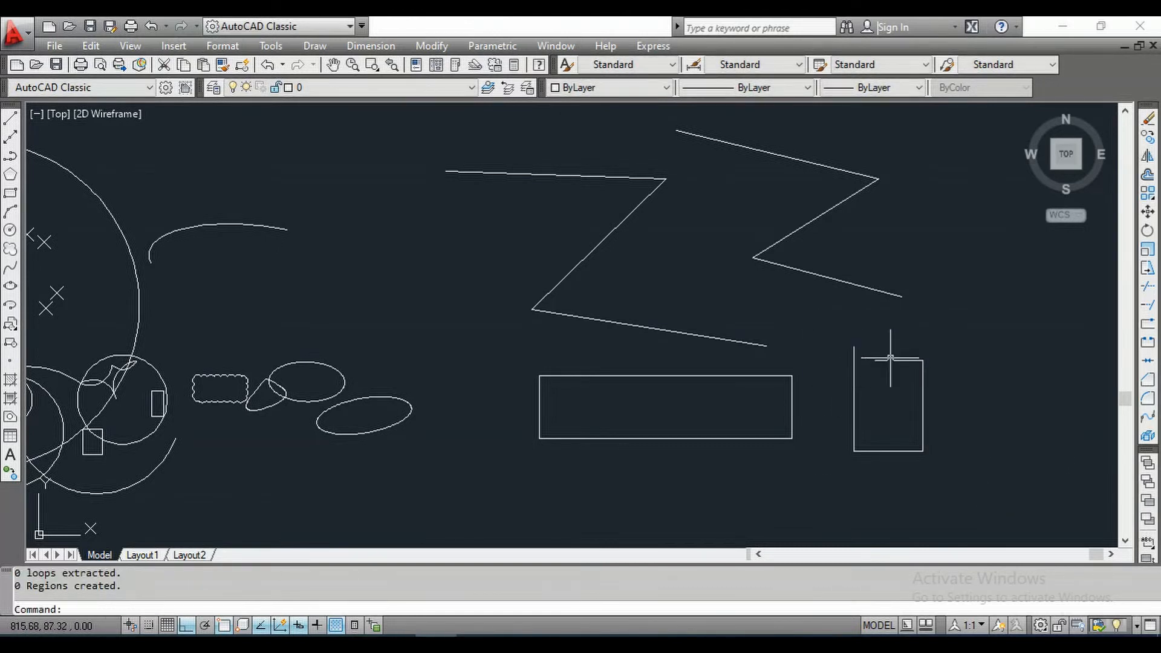
- Stretch the free end of the box's upper line to the upper endpoint of its left side, closing the outline
{"action": "left_click", "coordinate": [890, 361]}
{"action": "left_click", "coordinate": [875, 361]}
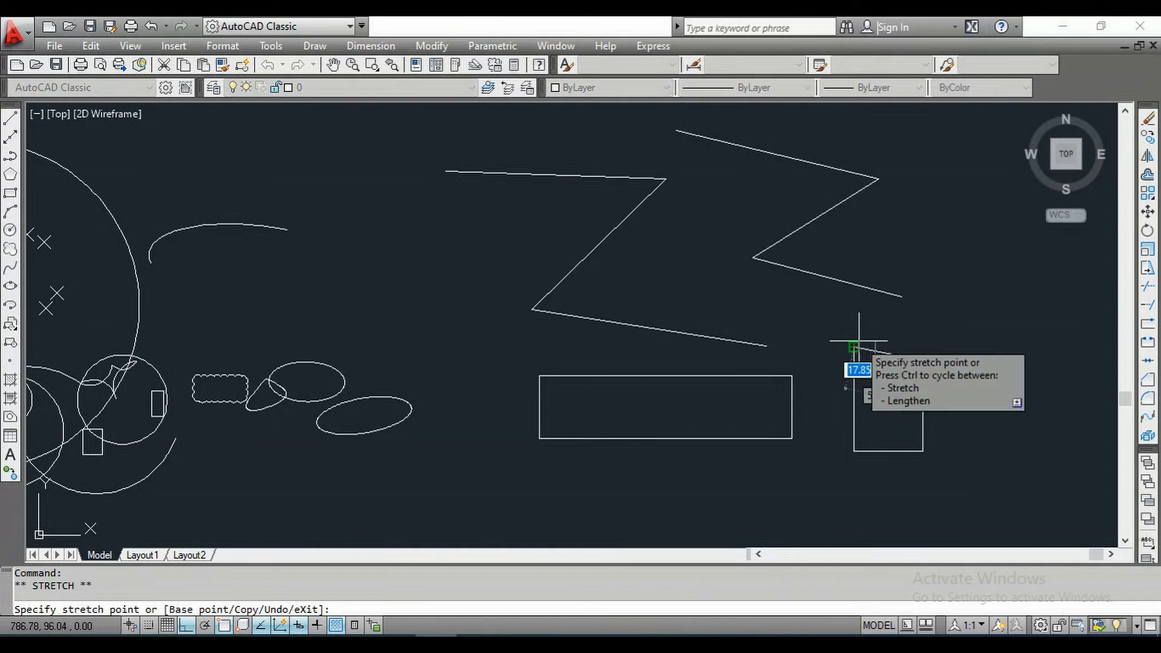
{"action": "left_click", "coordinate": [854, 347]}
{"action": "key", "text": "Escape"}
{"action": "key", "text": "Escape"}
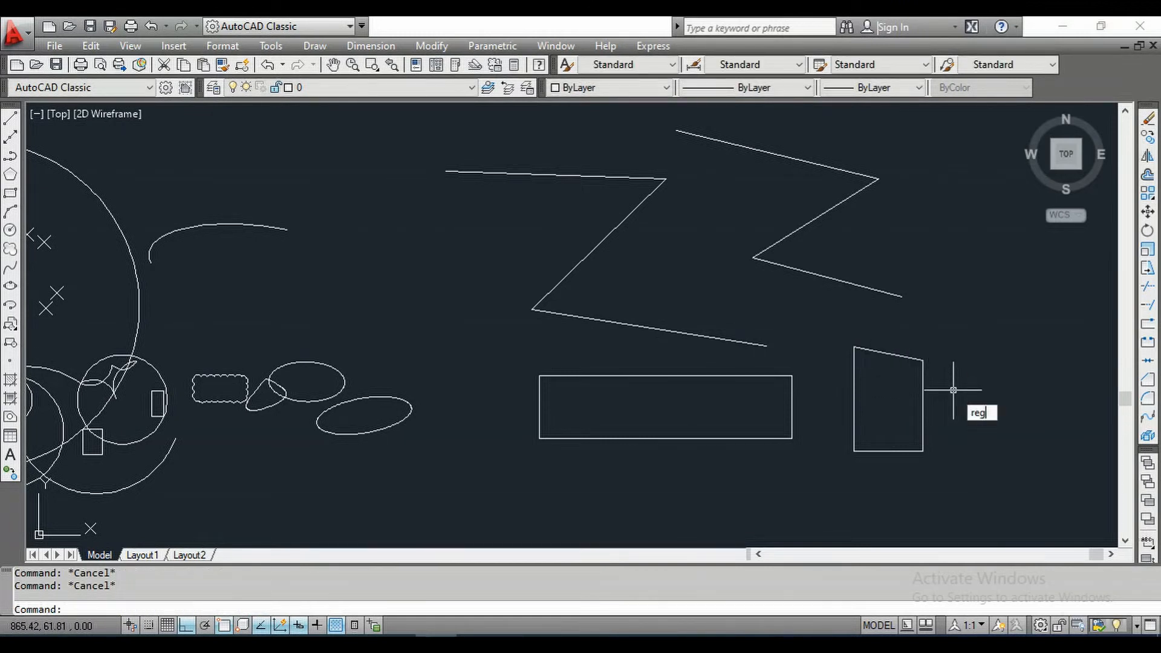
- Convert the four lines of the closed box beside the rectangle into a region
{"action": "type", "text": "region"}
{"action": "key", "text": "Return"}
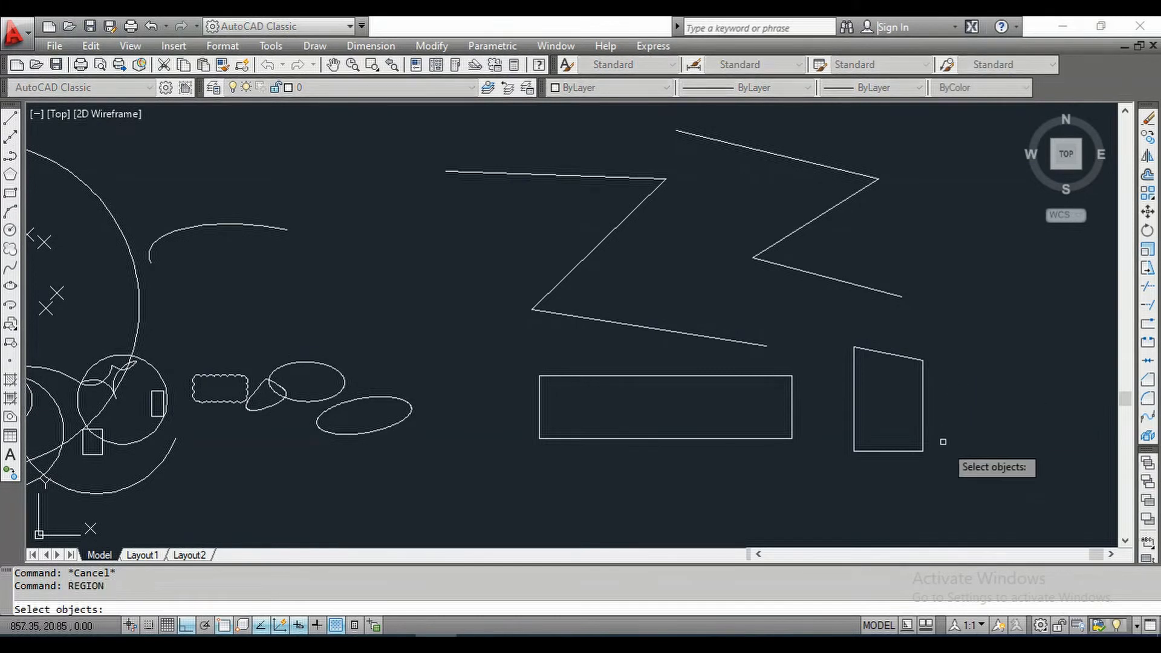
{"action": "left_click", "coordinate": [953, 482]}
{"action": "key", "text": "Return"}
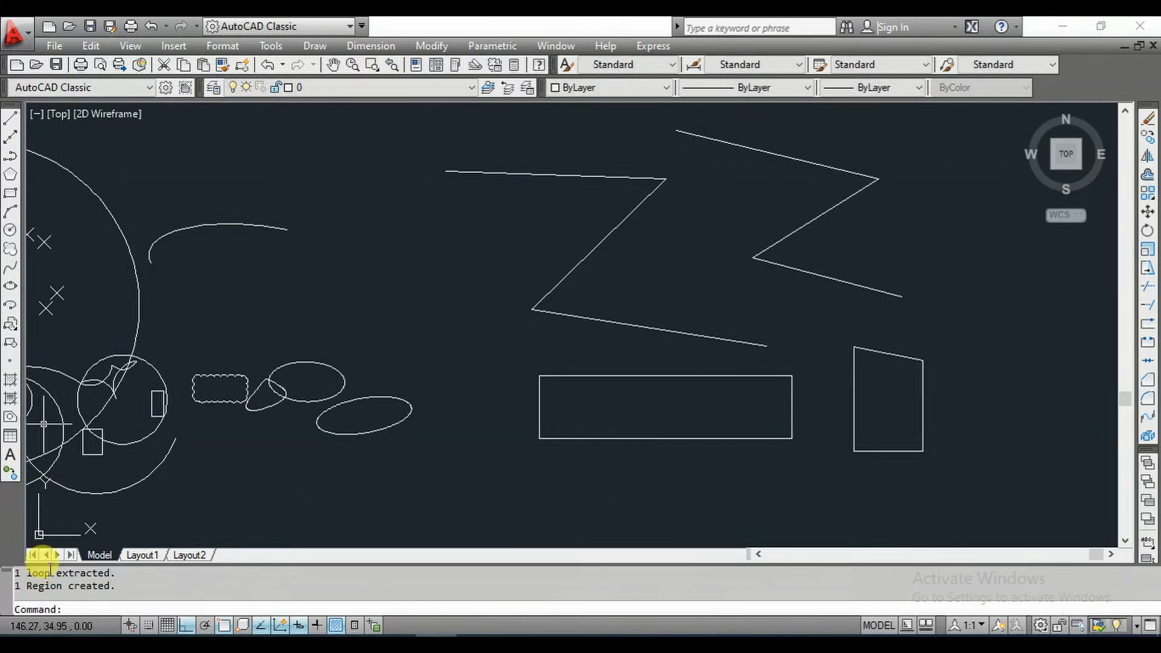
{"action": "left_click", "coordinate": [882, 351]}
{"action": "key", "text": "Escape"}
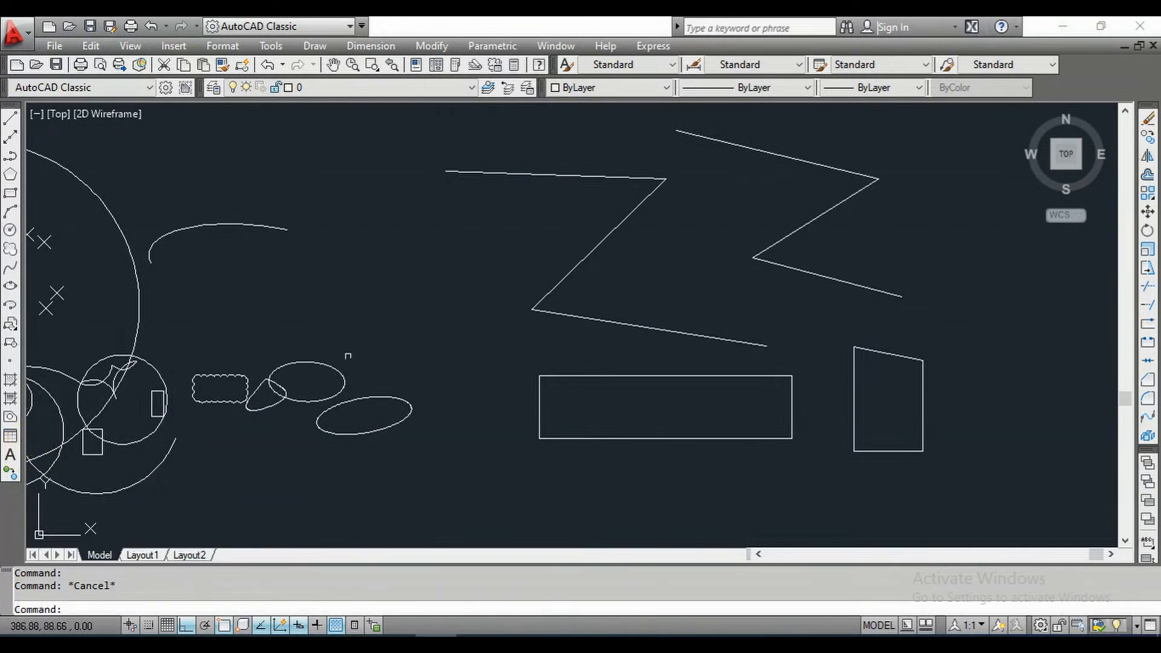
{"action": "scroll", "coordinate": [727, 350], "scroll_direction": "down", "scroll_amount": 5}
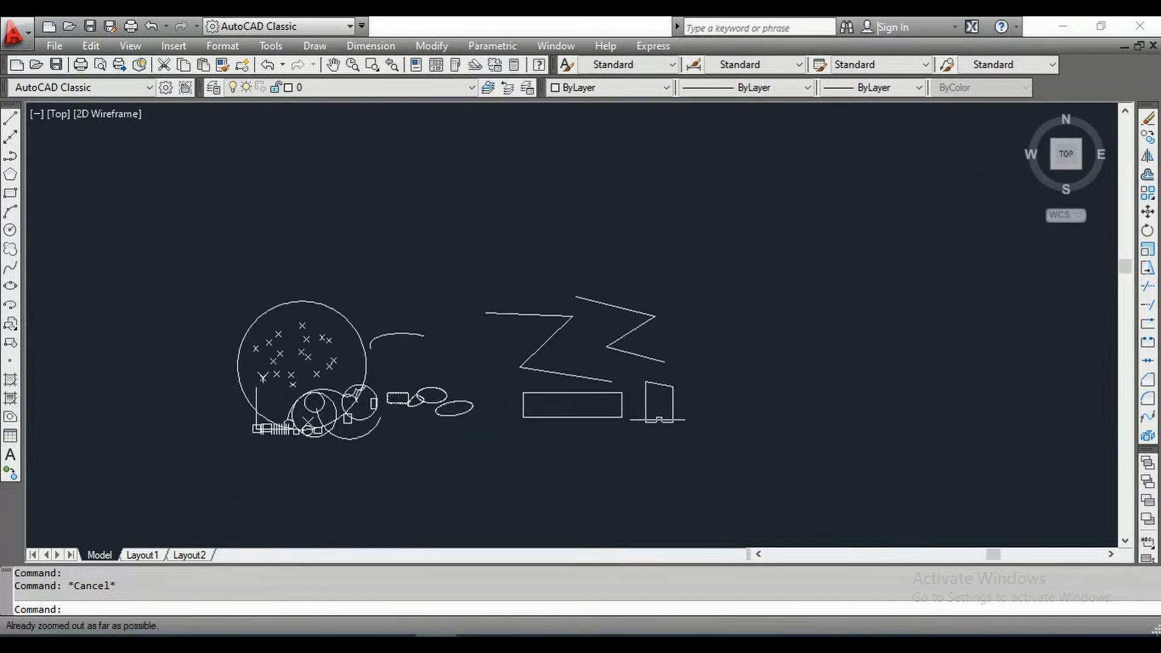
{"action": "scroll", "coordinate": [687, 427], "scroll_direction": "up", "scroll_amount": 2}
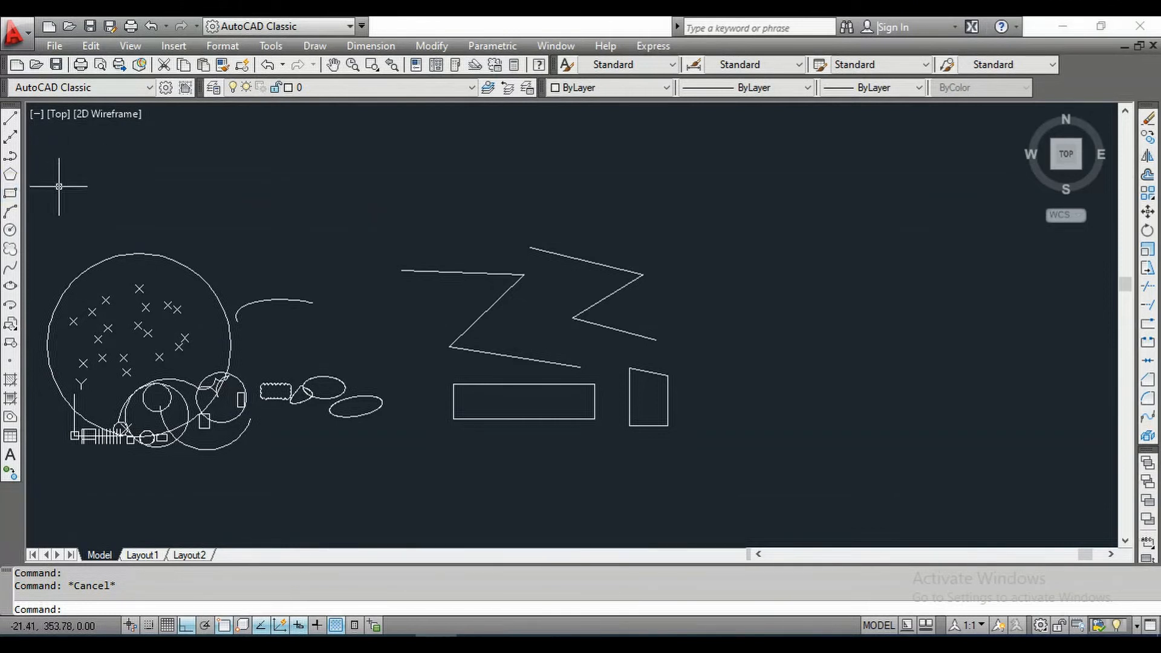
- Draw an open stepped profile from five connected horizontal and vertical lines in the empty area beside the existing shapes, aligning its two open ends vertically
{"action": "left_click", "coordinate": [12, 120]}
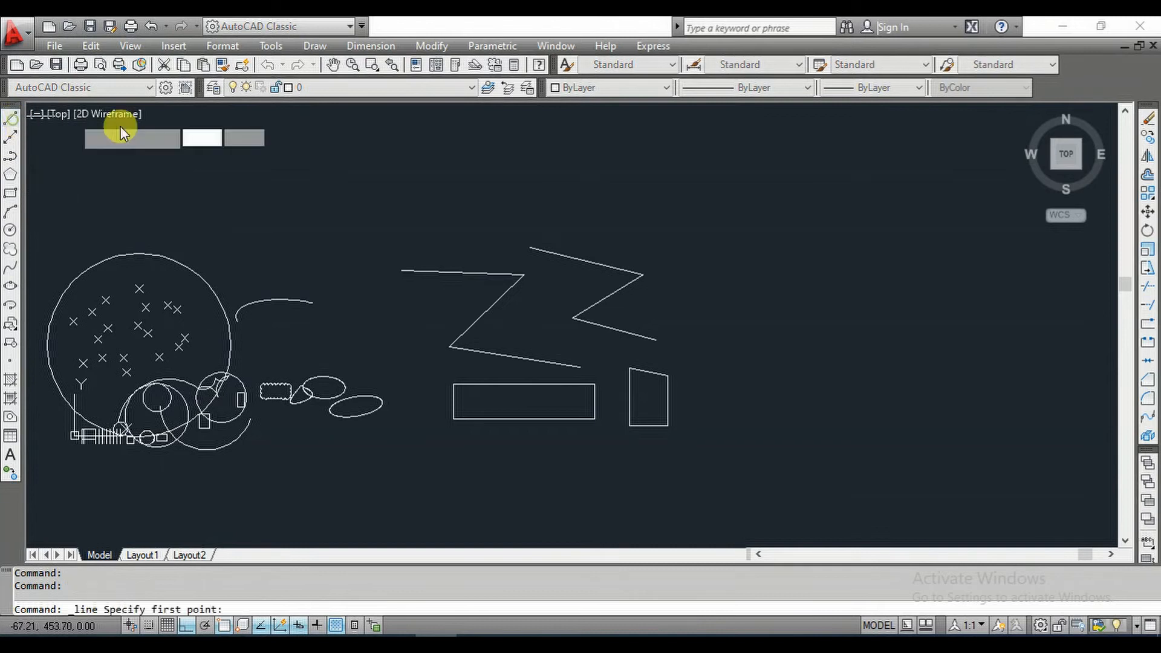
{"action": "mouse_move", "coordinate": [728, 233]}
{"action": "middle_mouse_down"}
{"action": "mouse_move", "coordinate": [679, 260]}
{"action": "mouse_move", "coordinate": [578, 265]}
{"action": "middle_mouse_up"}
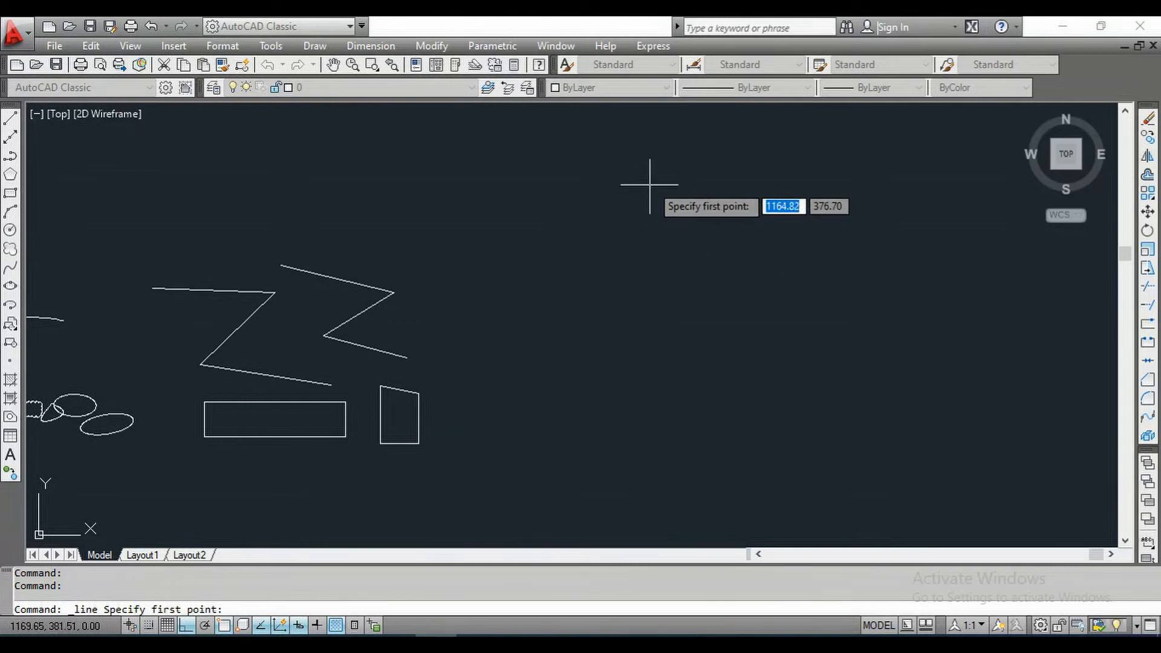
{"action": "left_click", "coordinate": [698, 160]}
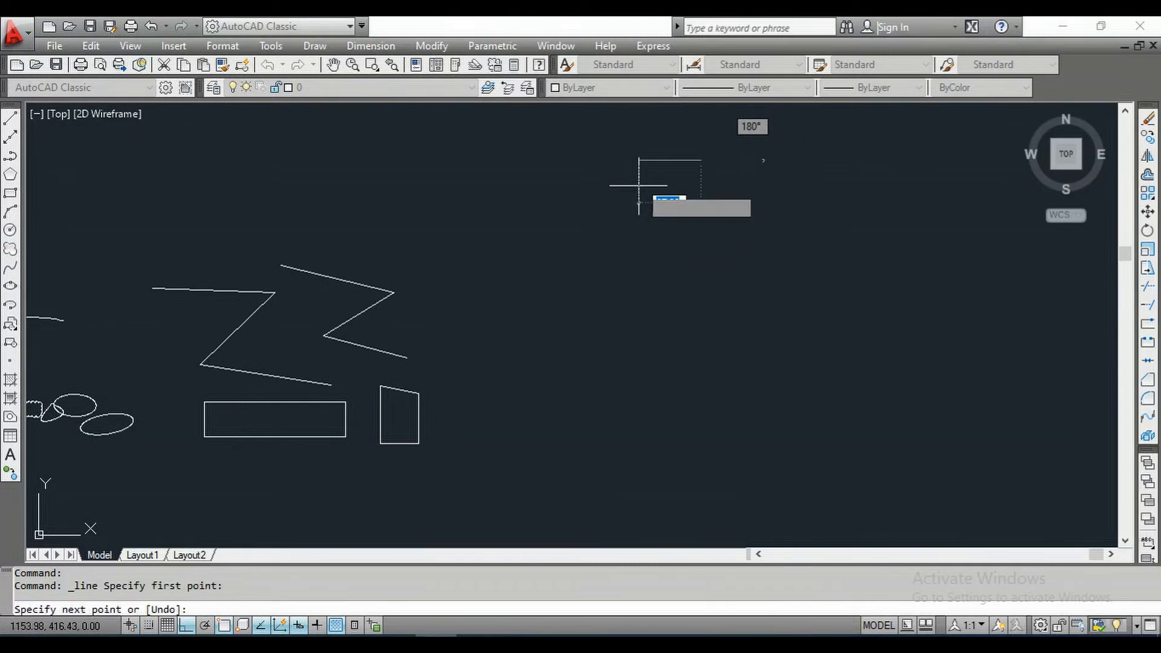
{"action": "left_click", "coordinate": [648, 162]}
{"action": "left_click", "coordinate": [644, 230]}
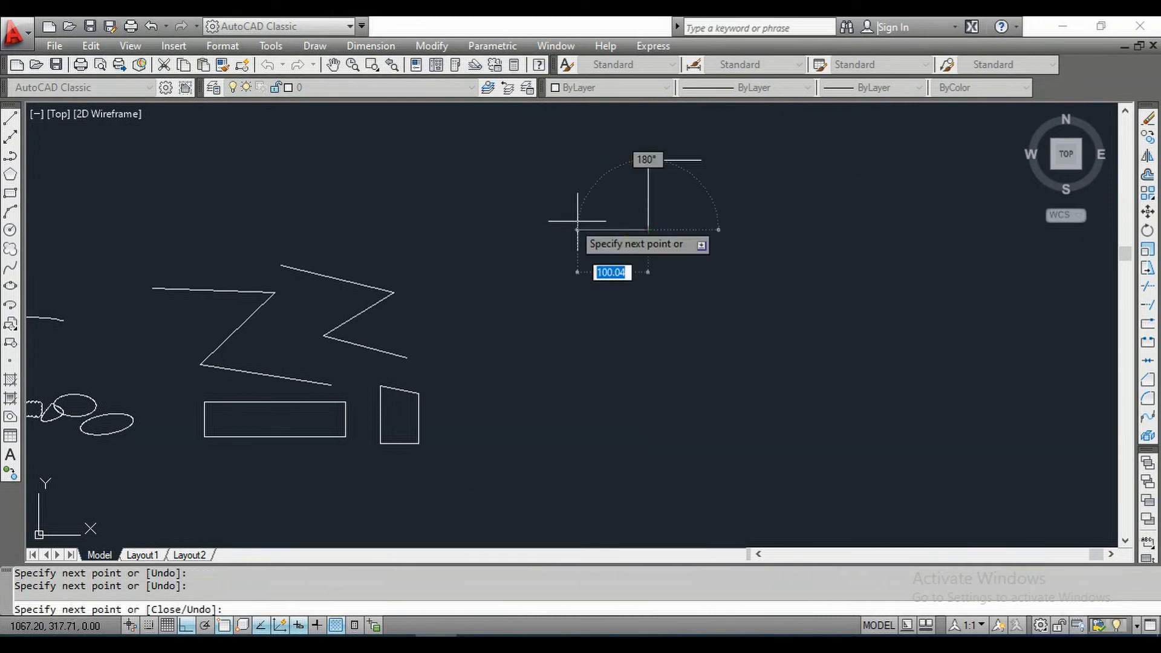
{"action": "left_click", "coordinate": [572, 229]}
{"action": "left_click", "coordinate": [561, 315]}
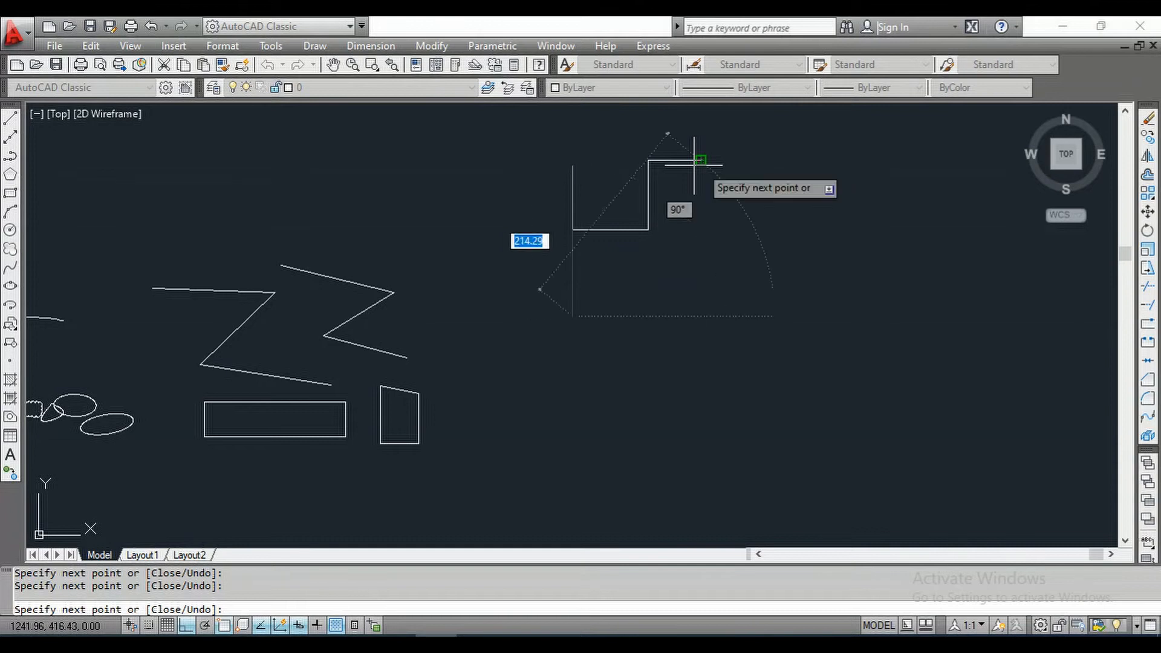
{"action": "left_click", "coordinate": [690, 207]}
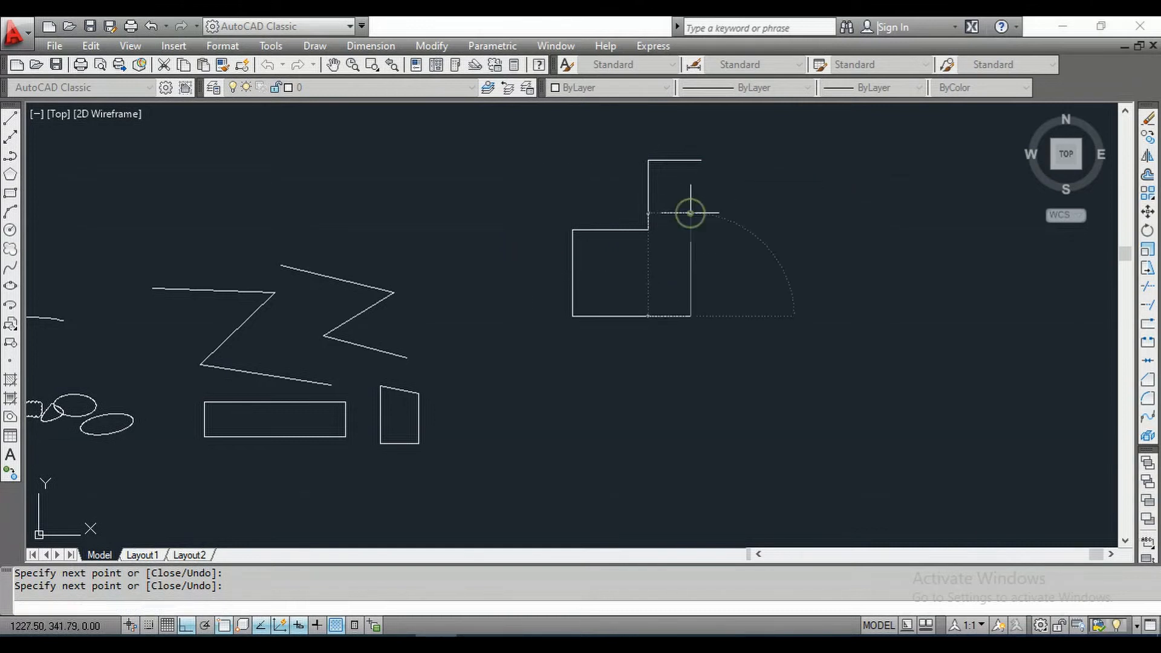
{"action": "key", "text": "ctrl+z"}
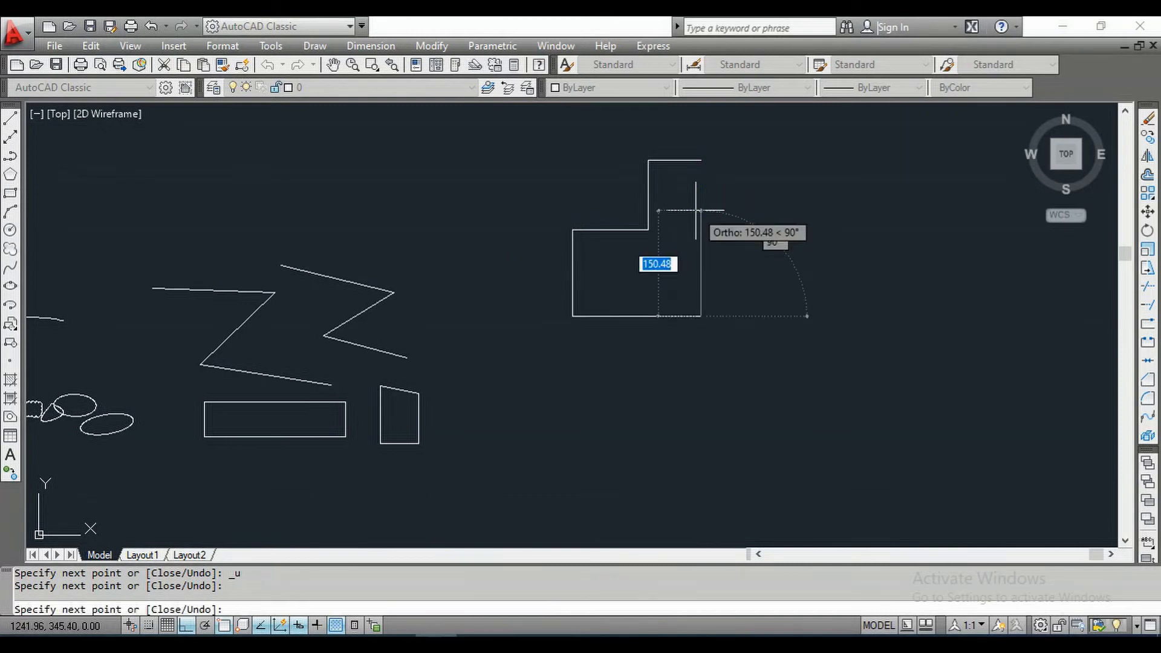
{"action": "left_click", "coordinate": [700, 188]}
{"action": "key", "text": "Return"}
{"action": "middle_click_drag", "start_coordinate": [724, 332], "coordinate": [669, 384]}
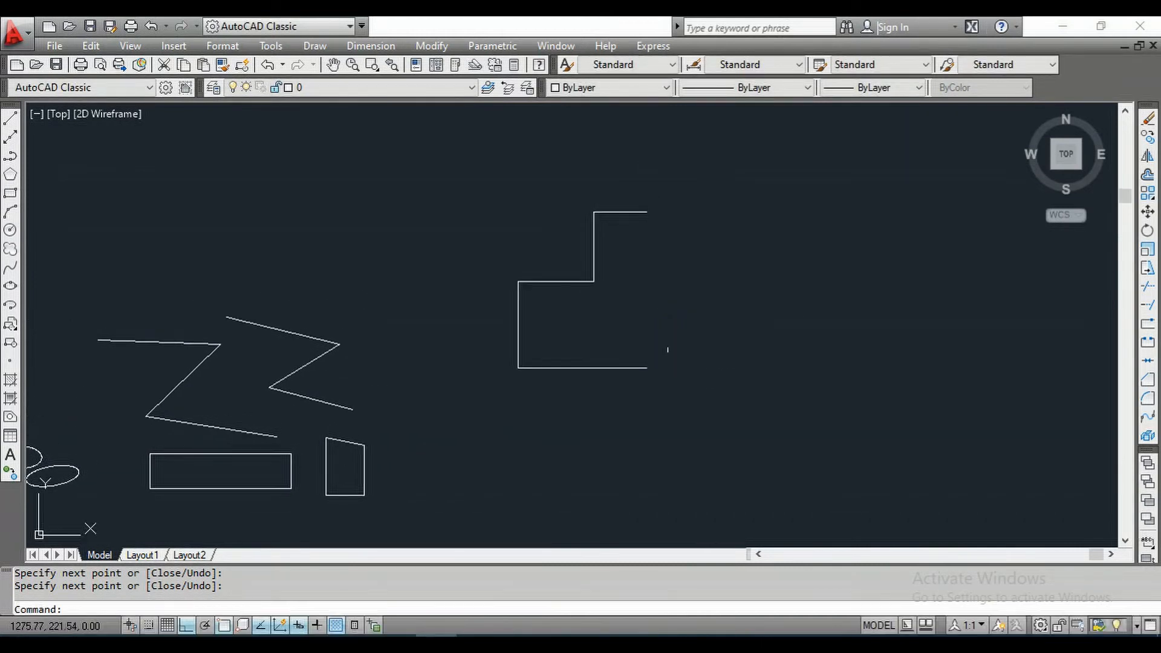
{"action": "left_click", "coordinate": [651, 445]}
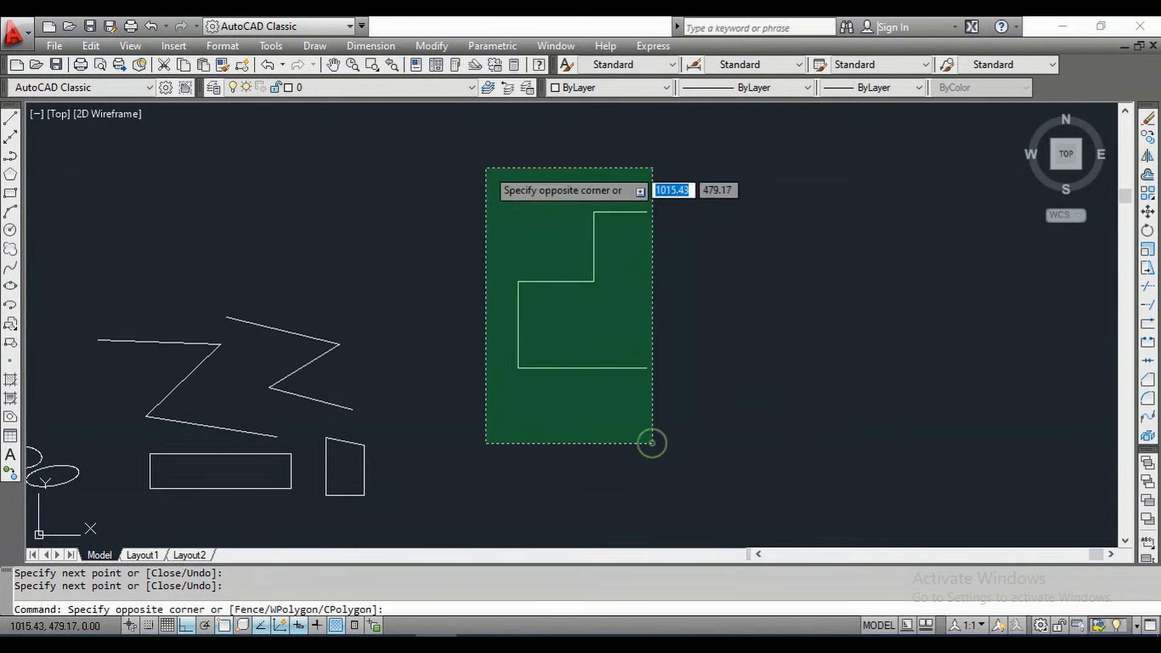
{"action": "left_click", "coordinate": [485, 170]}
{"action": "key", "text": "Escape"}
{"action": "key", "text": "Escape"}
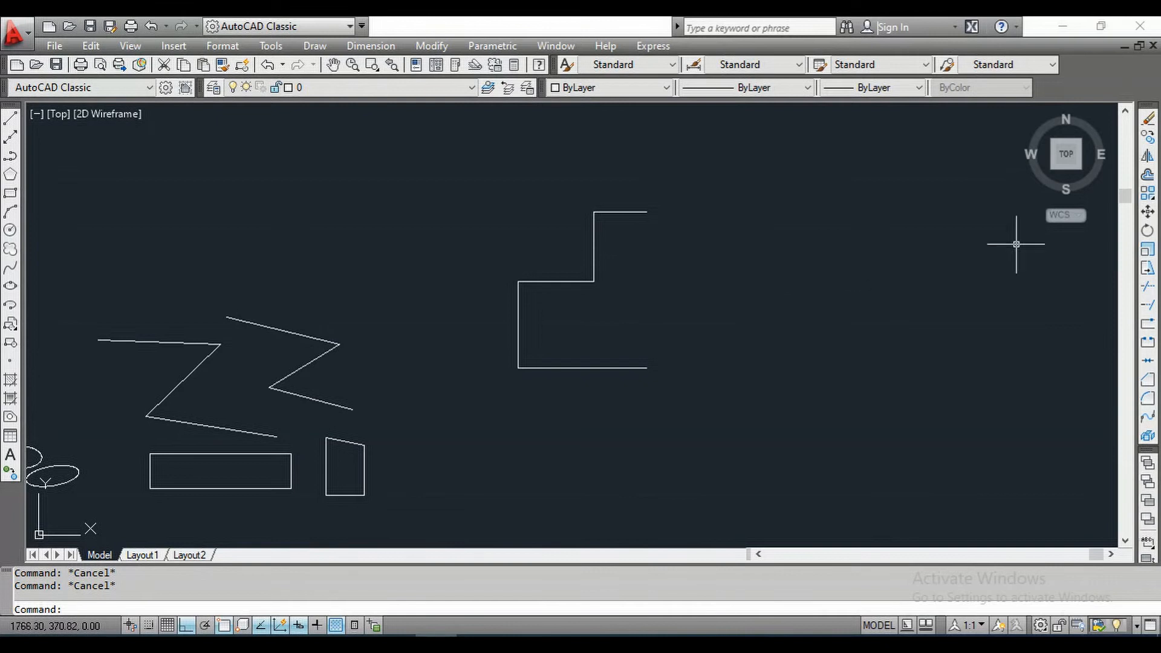
- Mirror the stepped profile about a vertical line through its upper open end, keeping the source objects, and undo the mirror
{"action": "left_click", "coordinate": [1147, 155]}
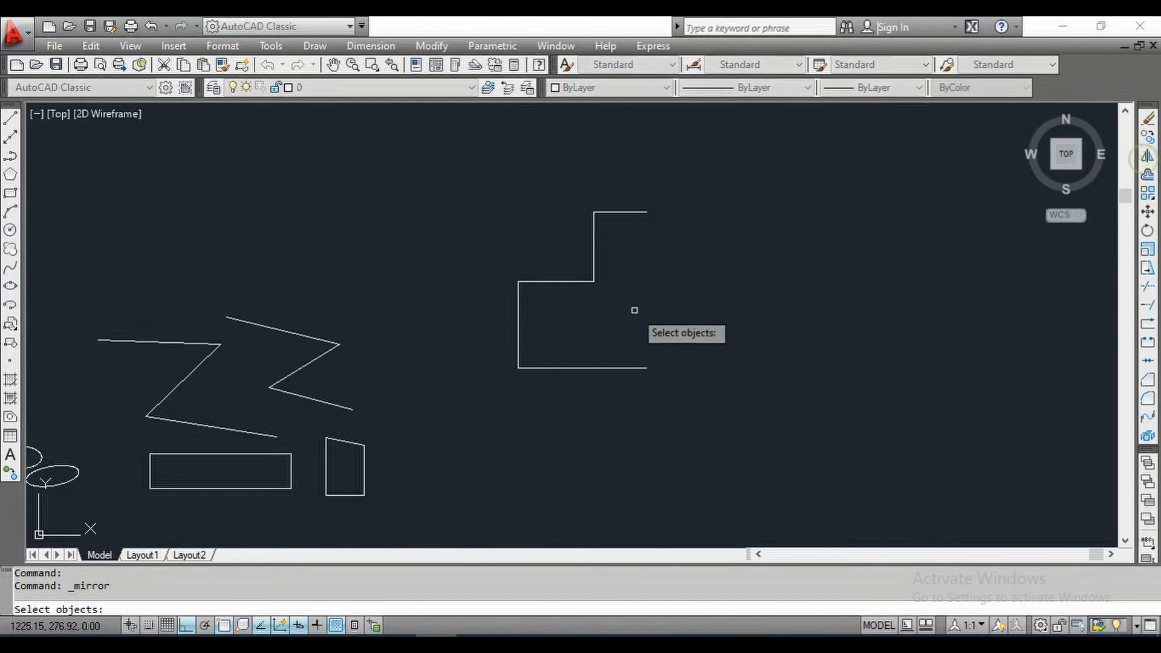
{"action": "left_click", "coordinate": [734, 417]}
{"action": "left_click", "coordinate": [463, 162]}
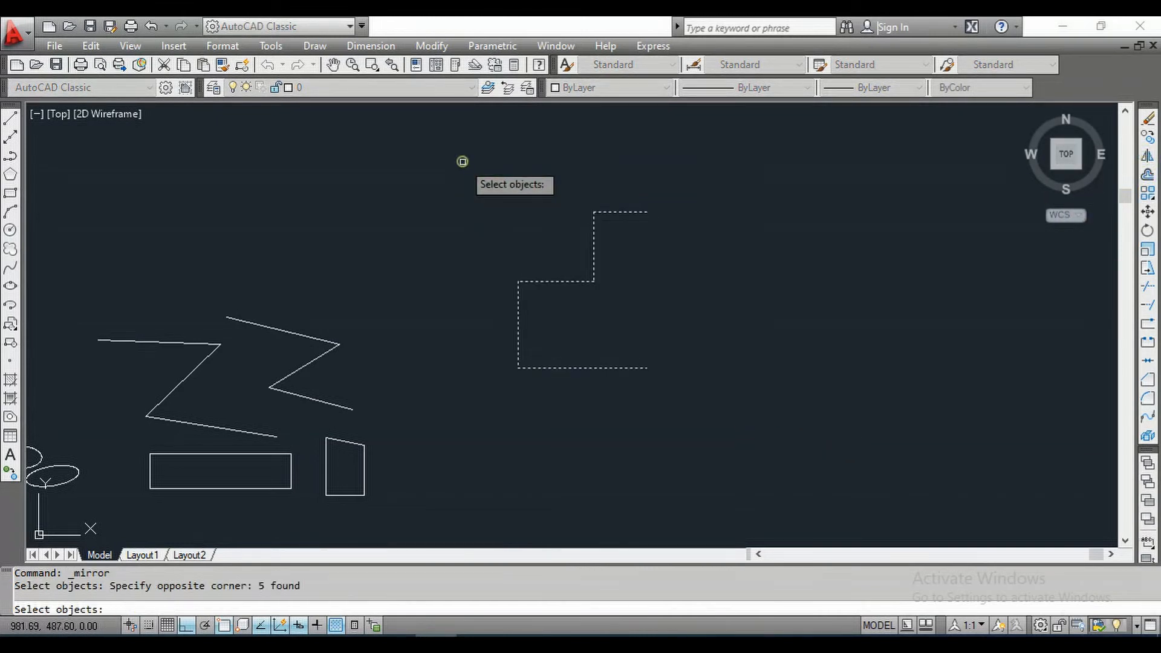
{"action": "key", "text": "Return"}
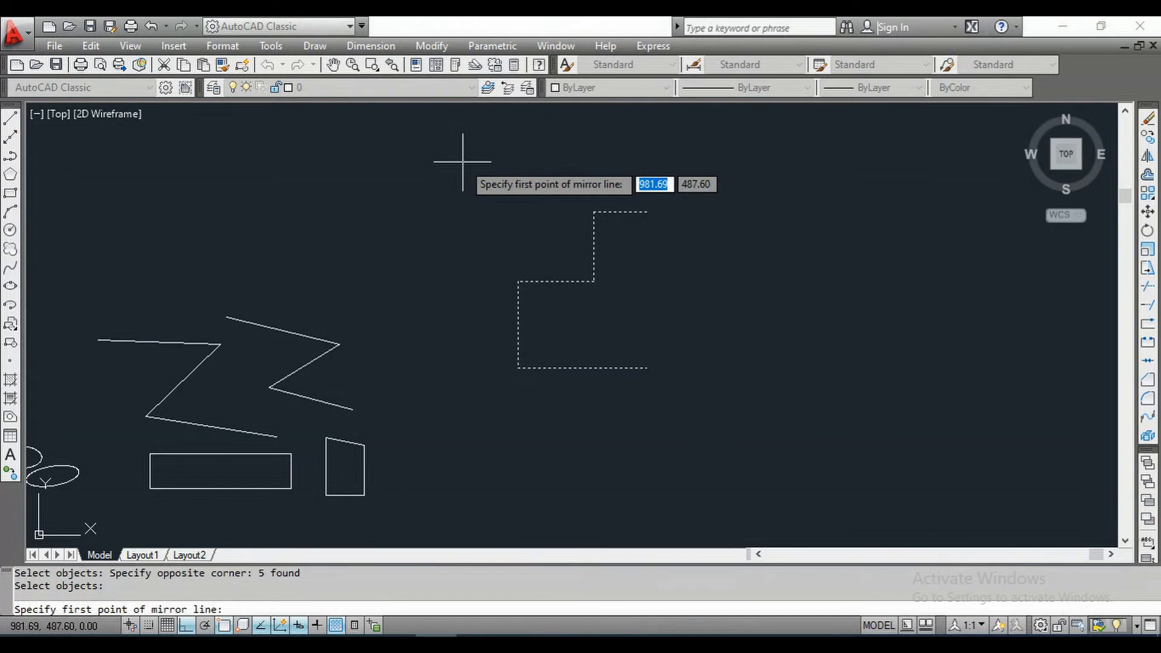
{"action": "left_click", "coordinate": [646, 212]}
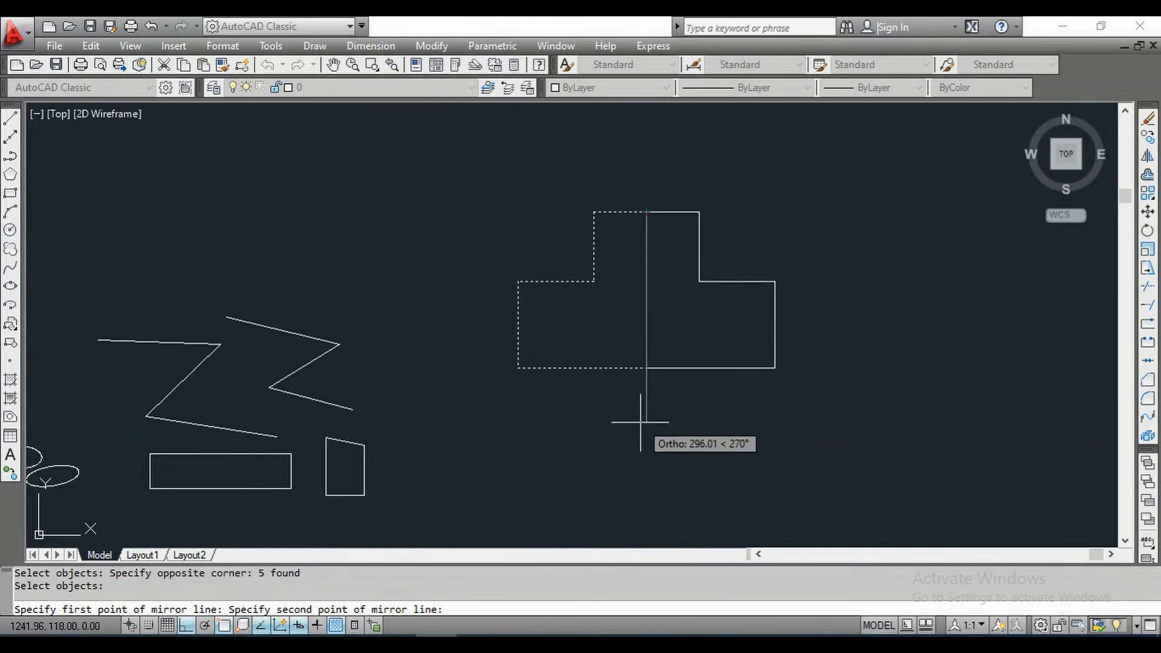
{"action": "left_click", "coordinate": [634, 454]}
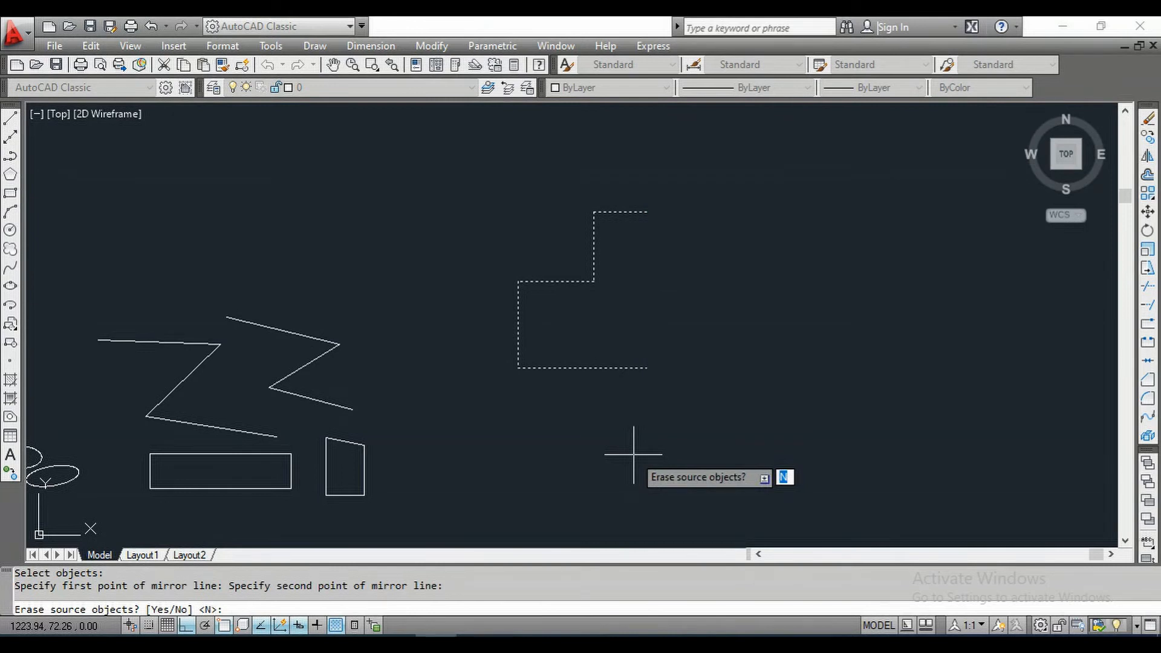
{"action": "key", "text": "Return"}
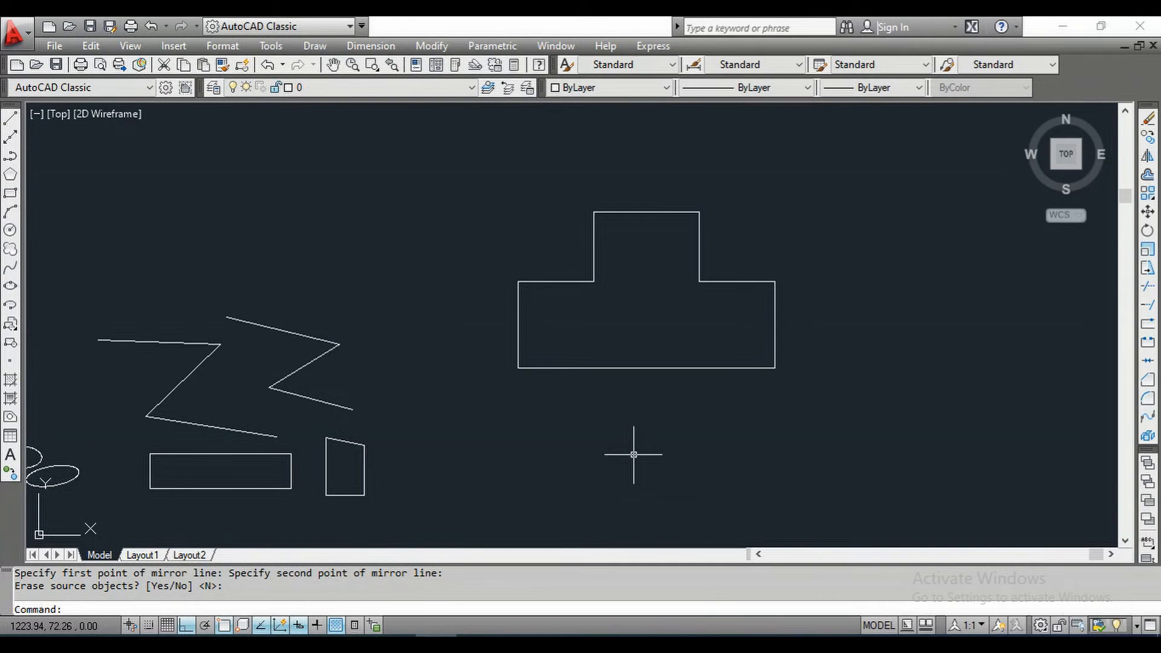
{"action": "key", "text": "ctrl+z"}
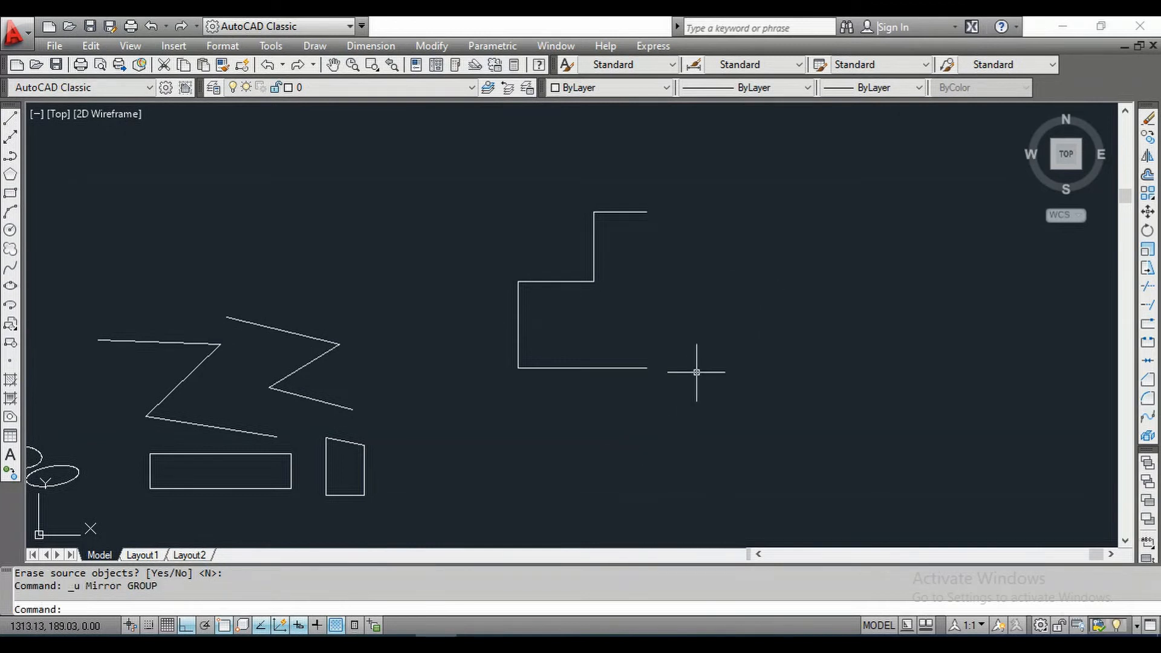
- Mirror the stepped profile about a horizontal line through its outer step corner, keeping the source objects, and undo the mirror
{"action": "left_click", "coordinate": [1149, 159]}
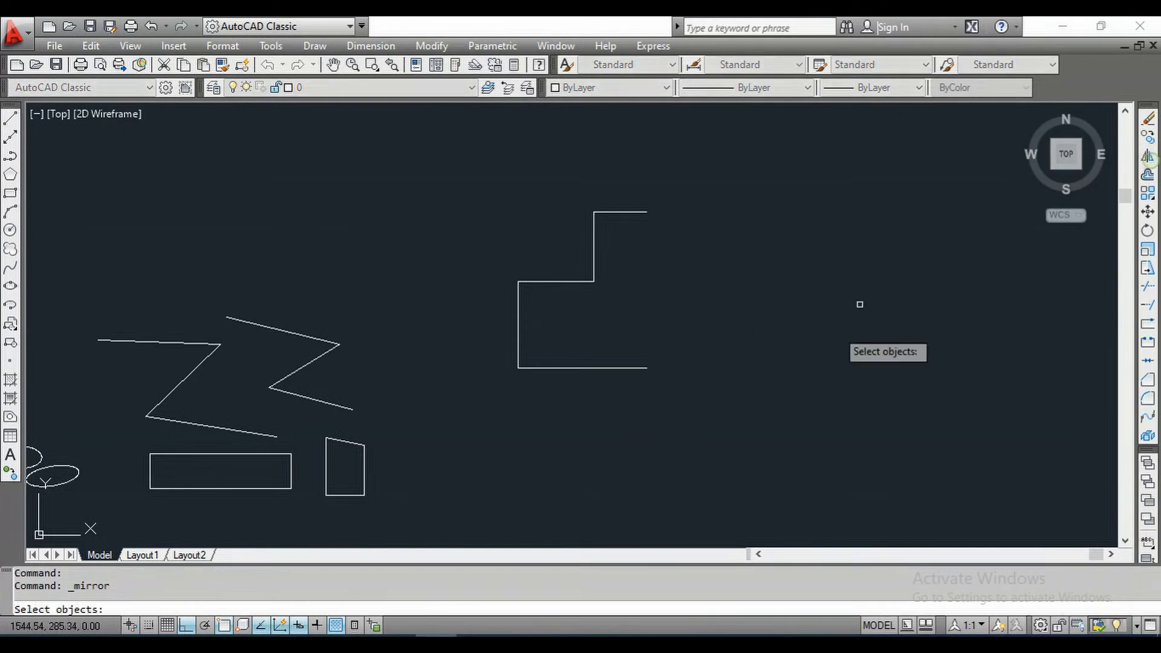
{"action": "left_click", "coordinate": [754, 441]}
{"action": "left_click", "coordinate": [466, 150]}
{"action": "key", "text": "Return"}
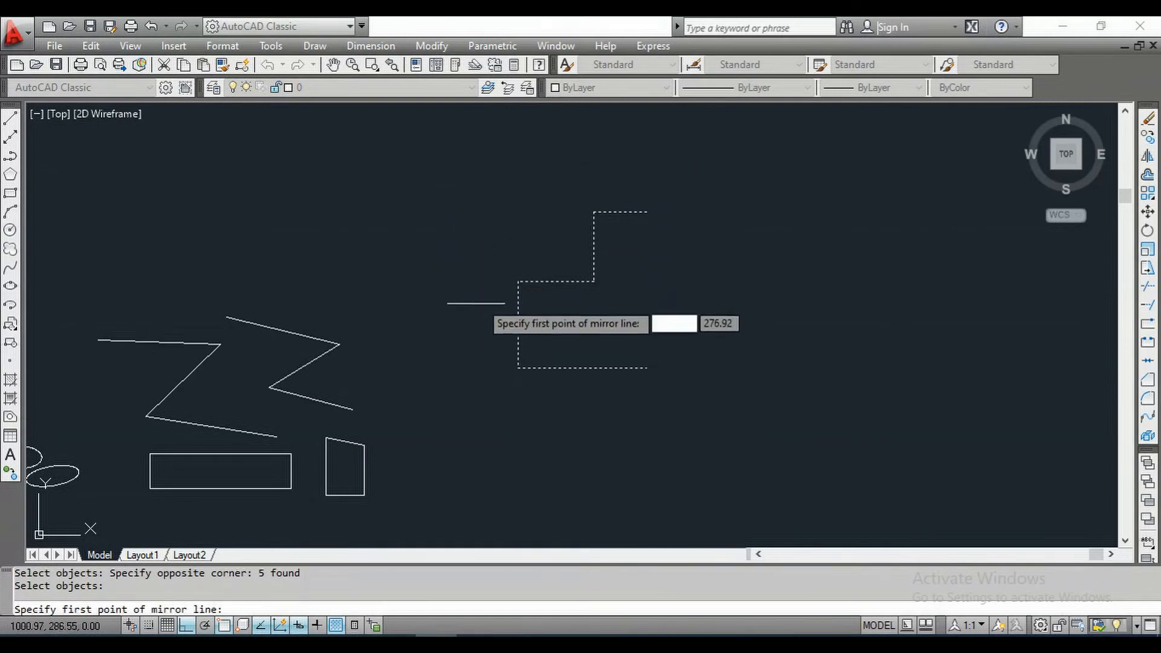
{"action": "left_click", "coordinate": [519, 281]}
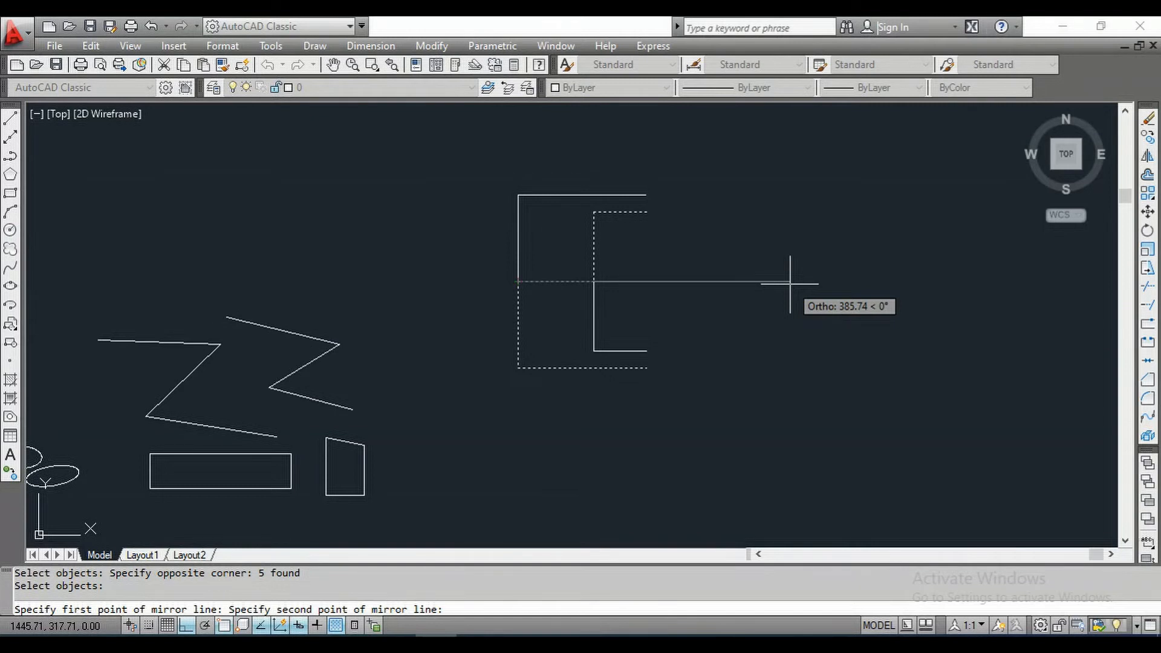
{"action": "left_click", "coordinate": [790, 283]}
{"action": "key", "text": "Return"}
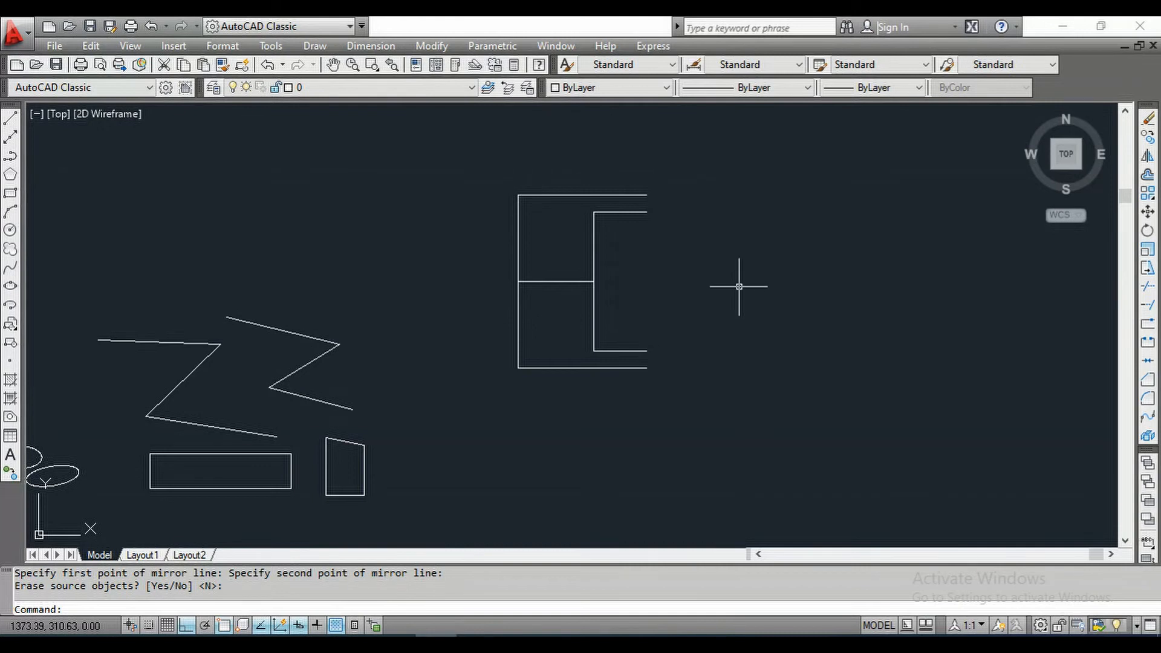
{"action": "key", "text": "ctrl+z"}
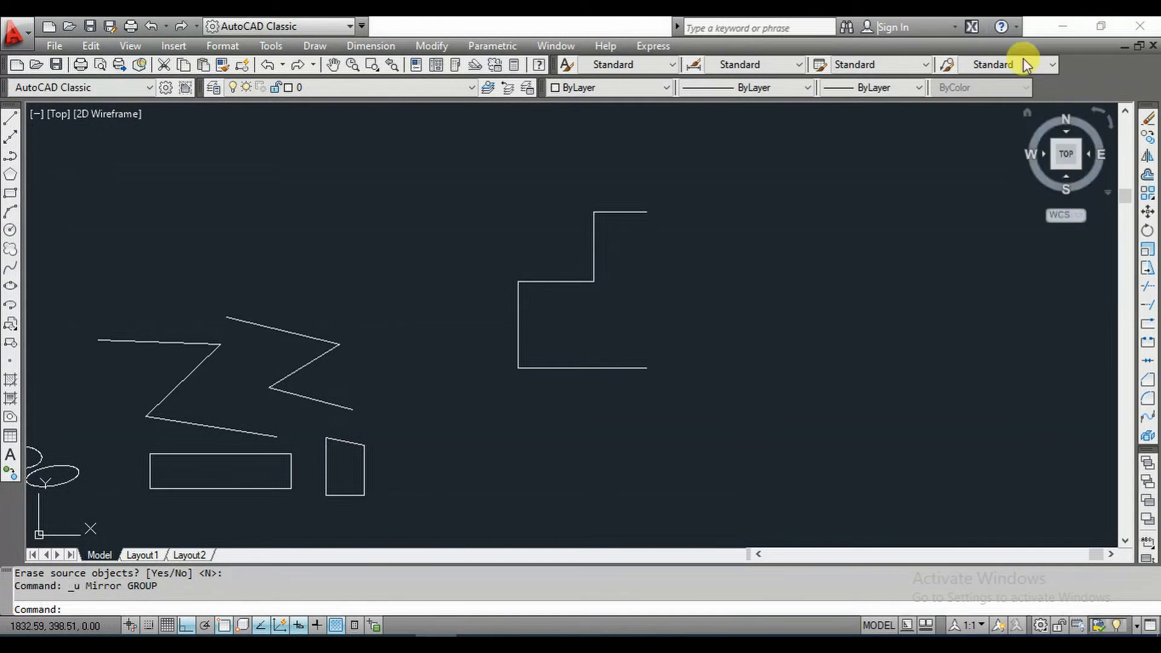
- Mirror the stepped profile about the vertical line along its outer edge and erase the source objects
{"action": "left_click", "coordinate": [1147, 155]}
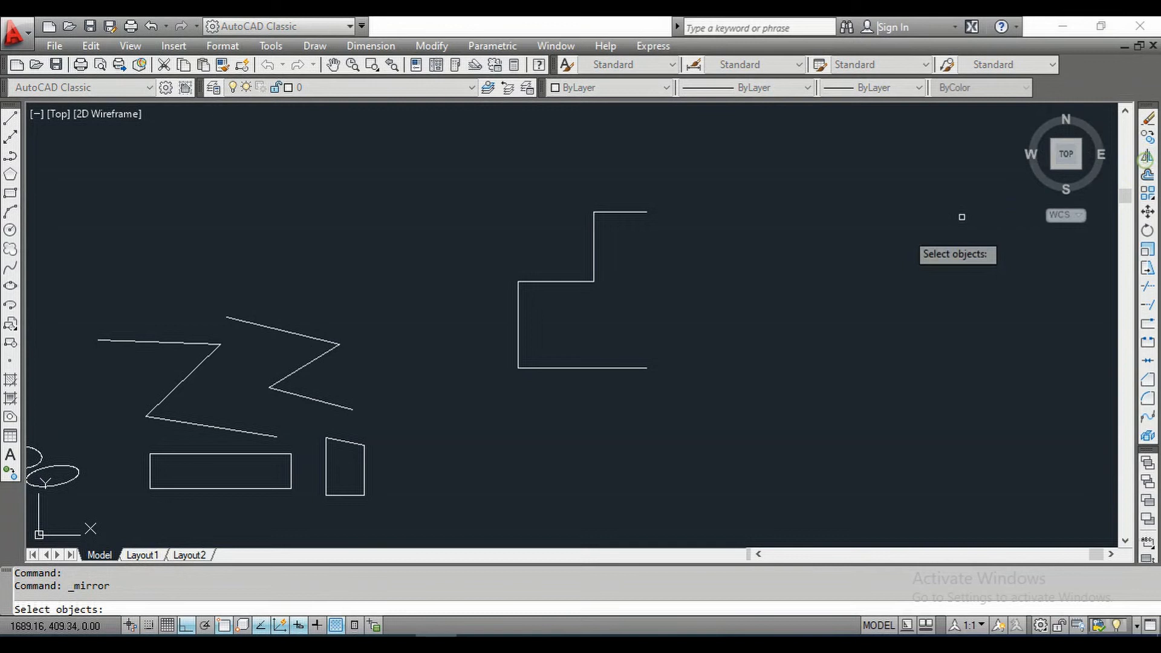
{"action": "left_click", "coordinate": [711, 423]}
{"action": "left_click", "coordinate": [466, 163]}
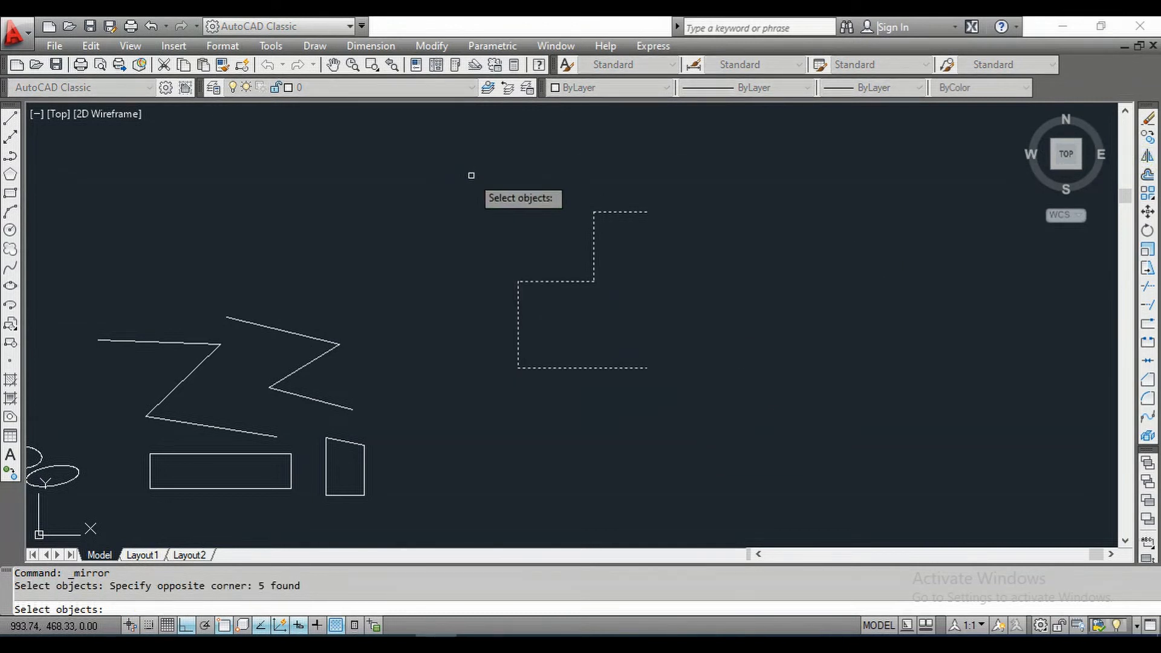
{"action": "key", "text": "Return"}
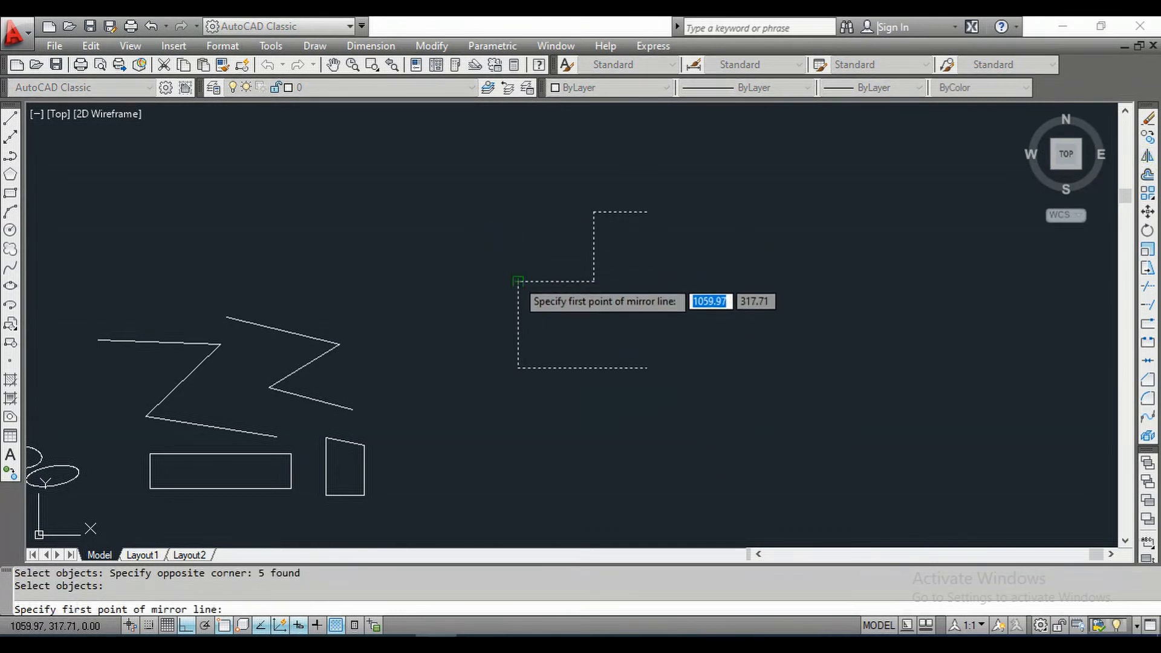
{"action": "left_click", "coordinate": [519, 281]}
{"action": "left_click", "coordinate": [518, 413]}
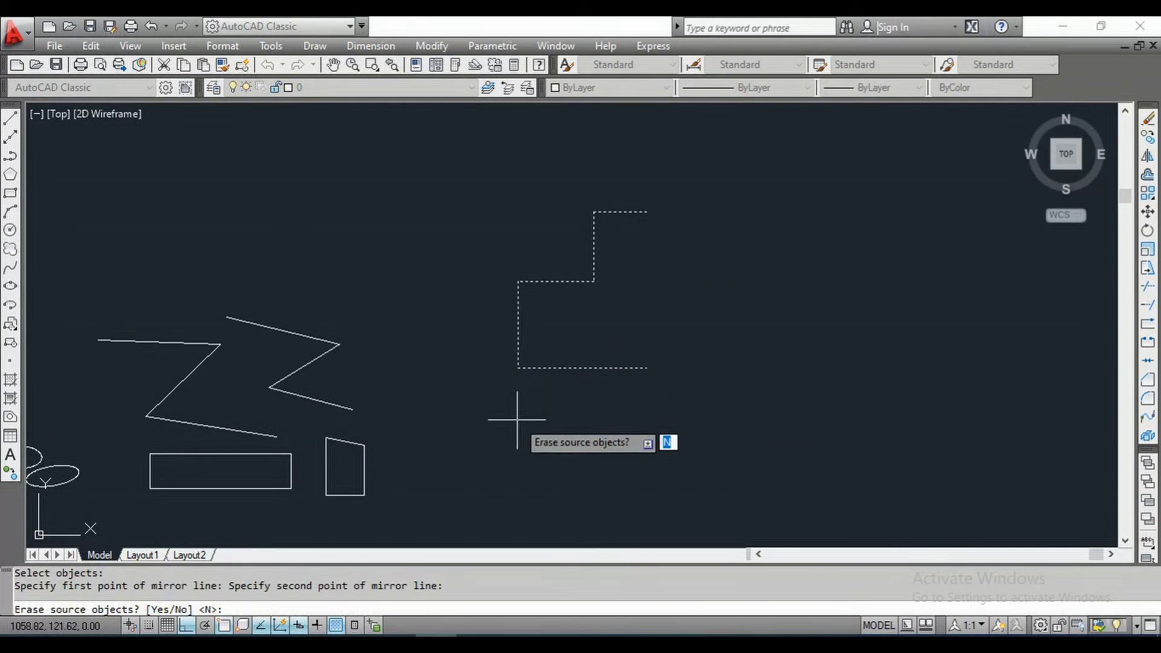
{"action": "type", "text": "y"}
{"action": "key", "text": "Return"}
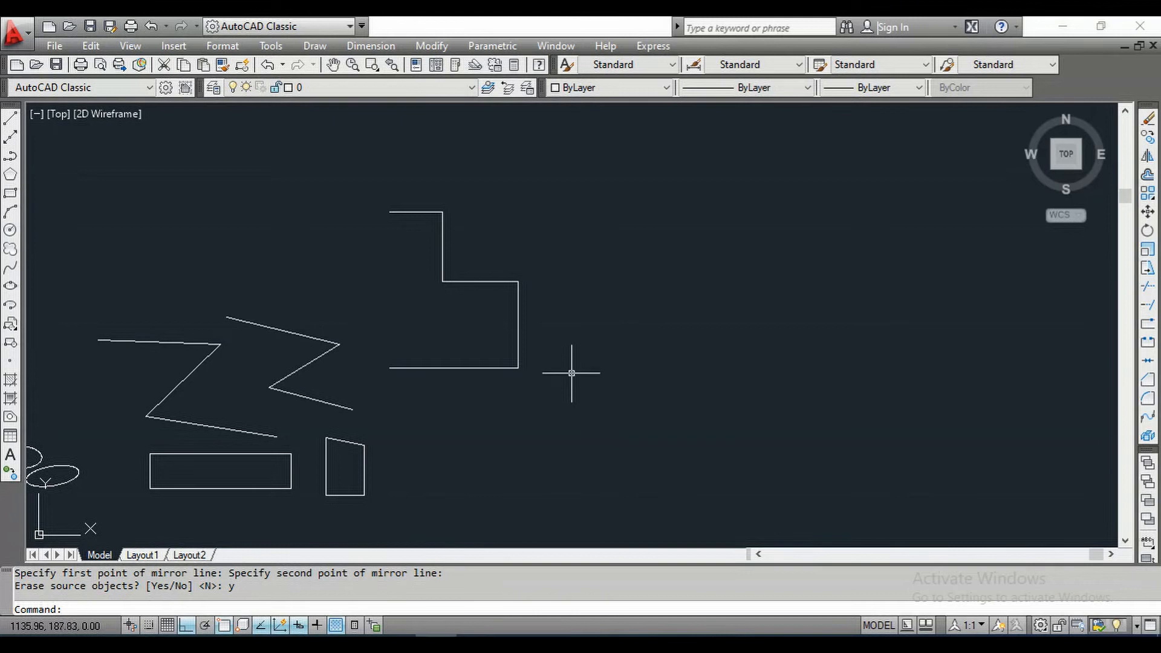
- Move the mirrored profile horizontally to the right, into the empty space away from the zigzag lines
{"action": "left_click", "coordinate": [568, 387]}
{"action": "left_click", "coordinate": [389, 168]}
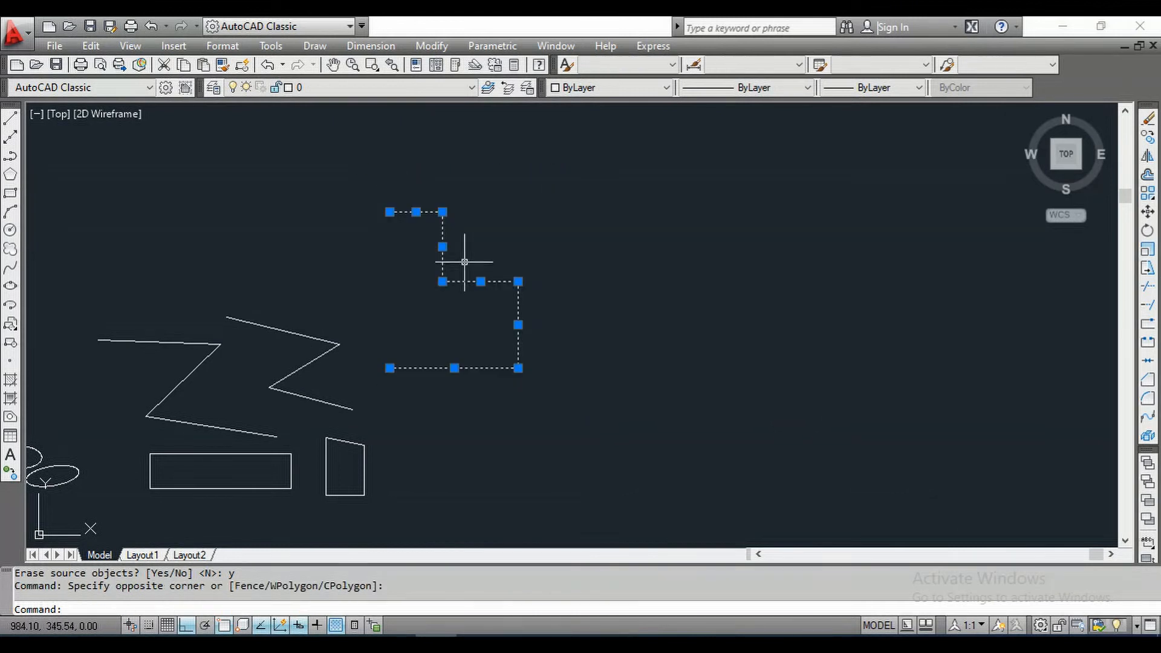
{"action": "type", "text": "M"}
{"action": "key", "text": "Return"}
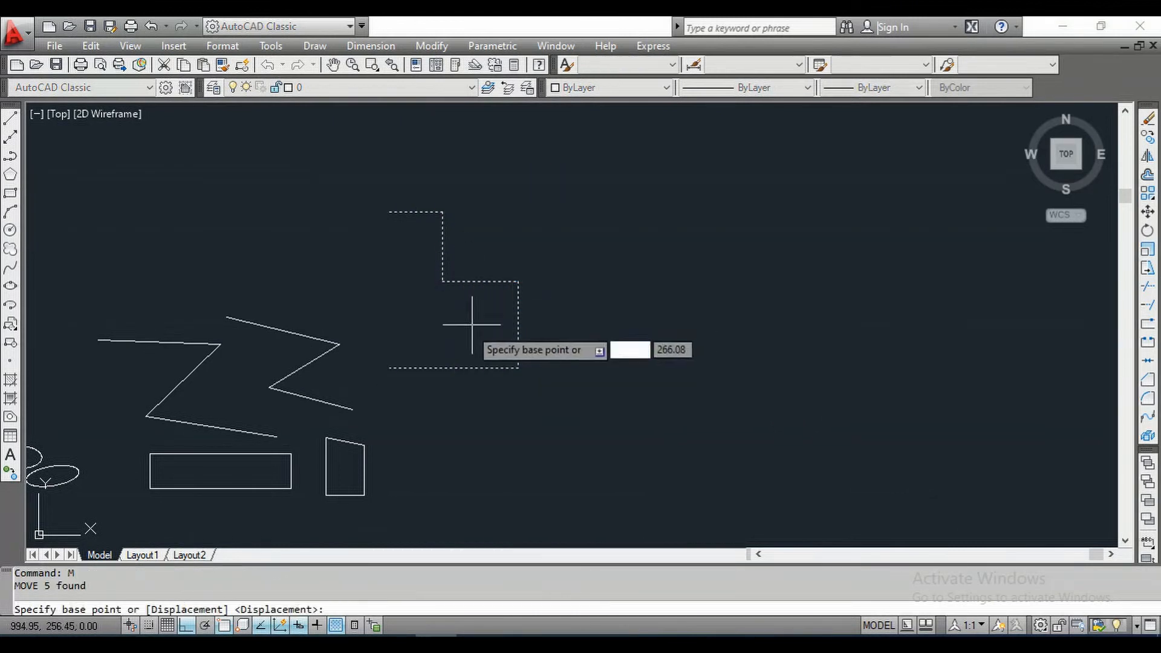
{"action": "left_click", "coordinate": [469, 328]}
{"action": "left_click", "coordinate": [777, 326]}
{"action": "key", "text": "Escape"}
{"action": "key", "text": "Escape"}
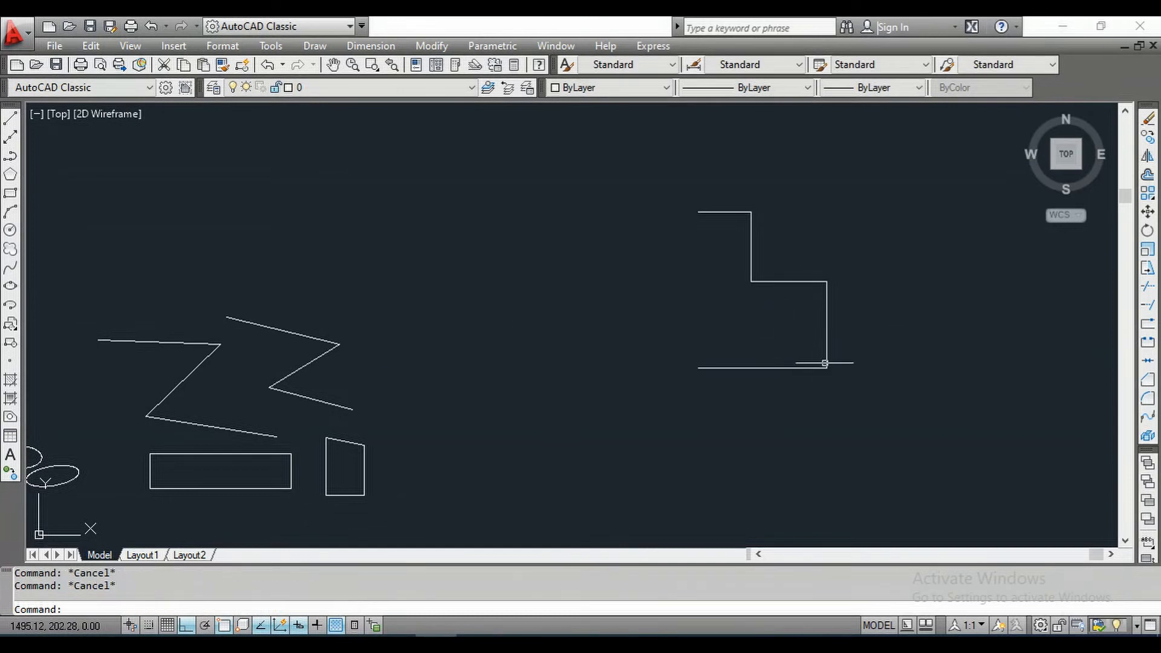
- Mirror the stepped profile about a vertical line a short distance outside its open ends, keeping the source objects
{"action": "left_click", "coordinate": [1148, 155]}
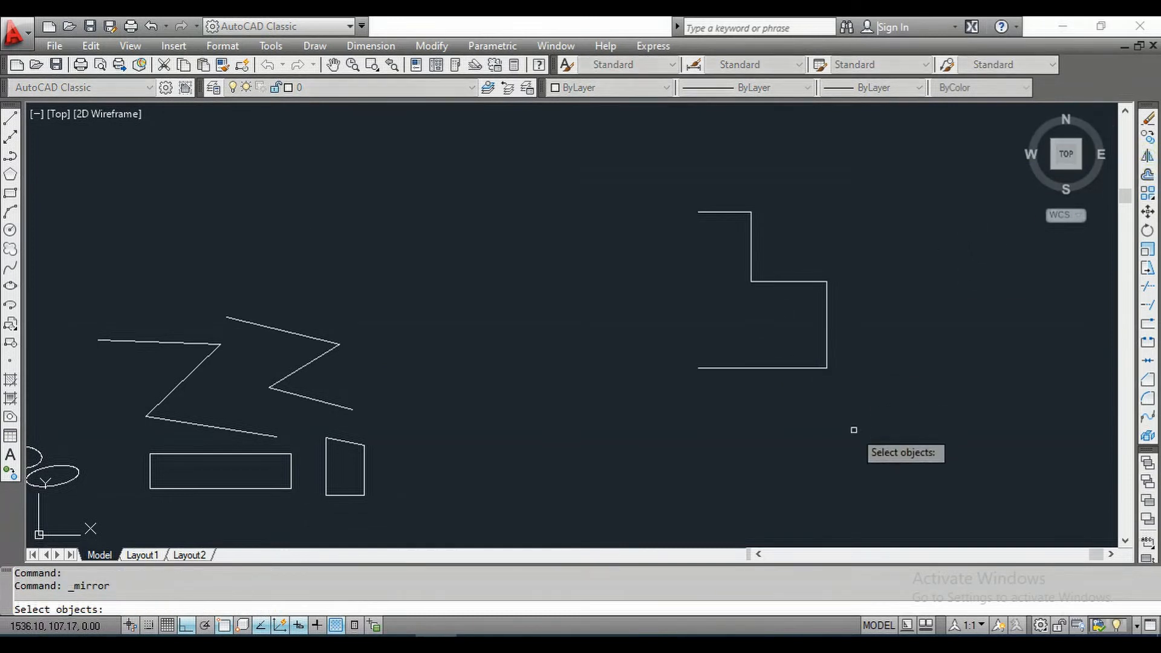
{"action": "left_click", "coordinate": [854, 430]}
{"action": "left_click", "coordinate": [606, 152]}
{"action": "key", "text": "Return"}
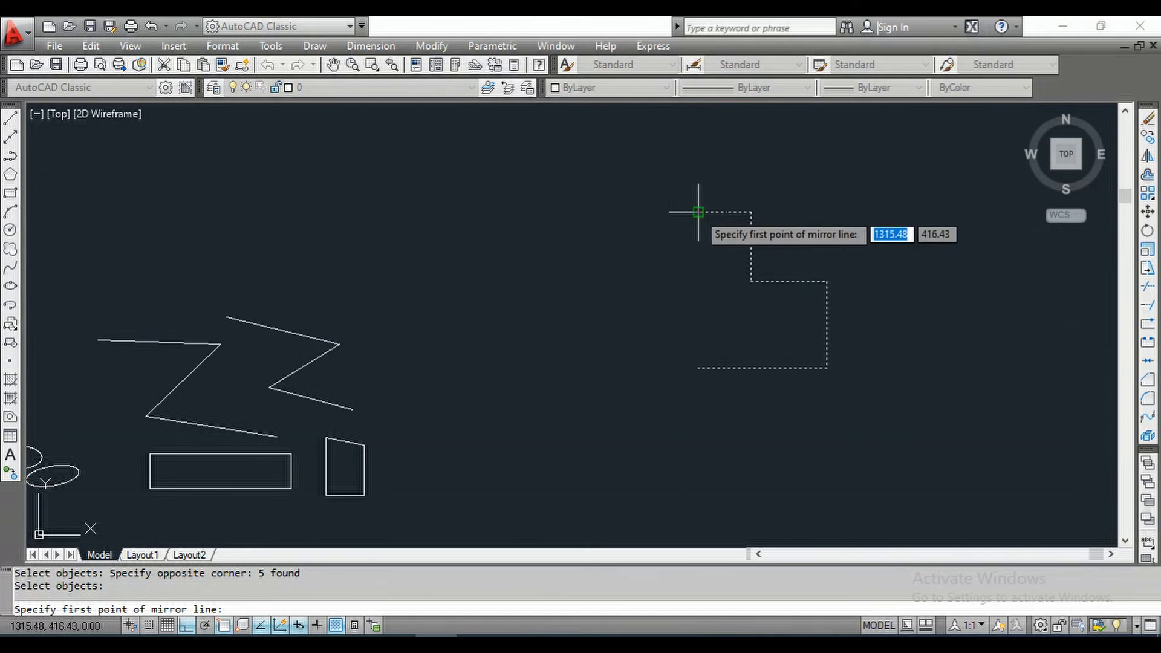
{"action": "left_click", "coordinate": [658, 212]}
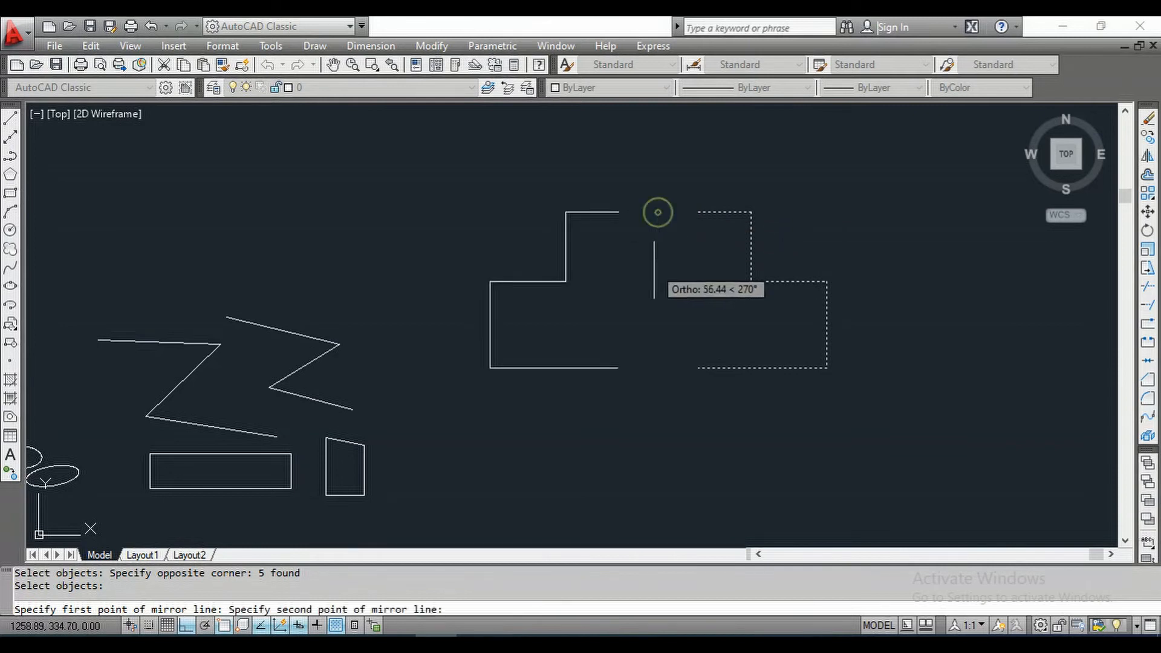
{"action": "left_click", "coordinate": [665, 447]}
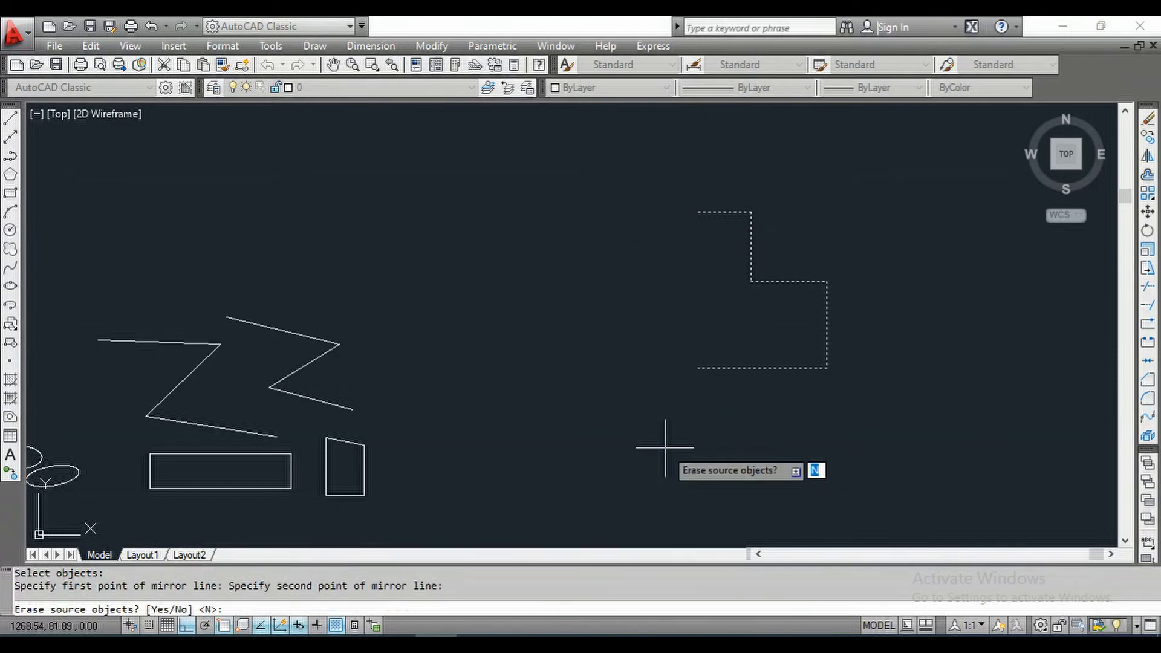
{"action": "key", "text": "Return"}
{"action": "scroll", "coordinate": [666, 206], "scroll_direction": "up", "scroll_amount": 2}
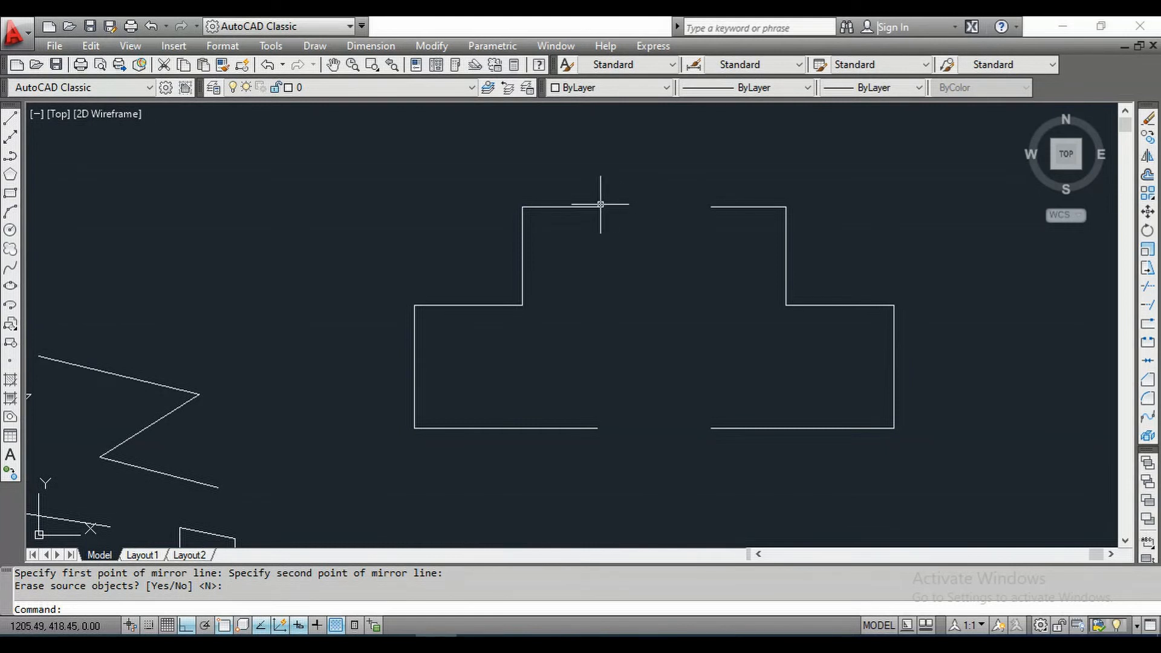
{"action": "scroll", "coordinate": [526, 275], "scroll_direction": "down", "scroll_amount": 1}
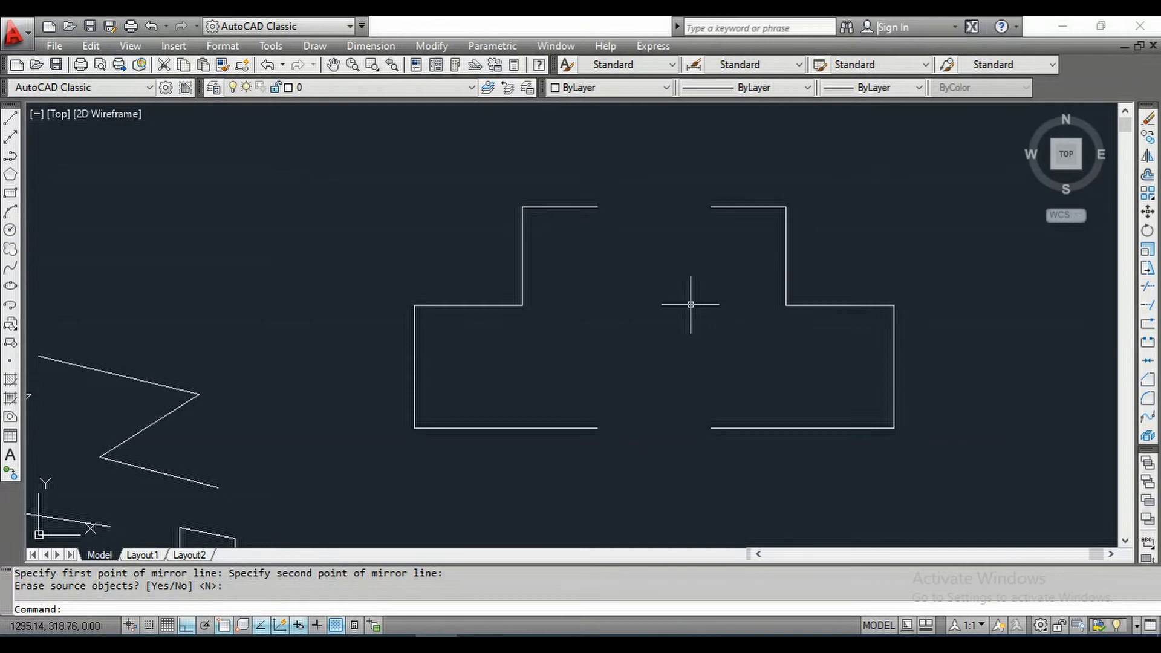
{"action": "left_click", "coordinate": [1146, 158]}
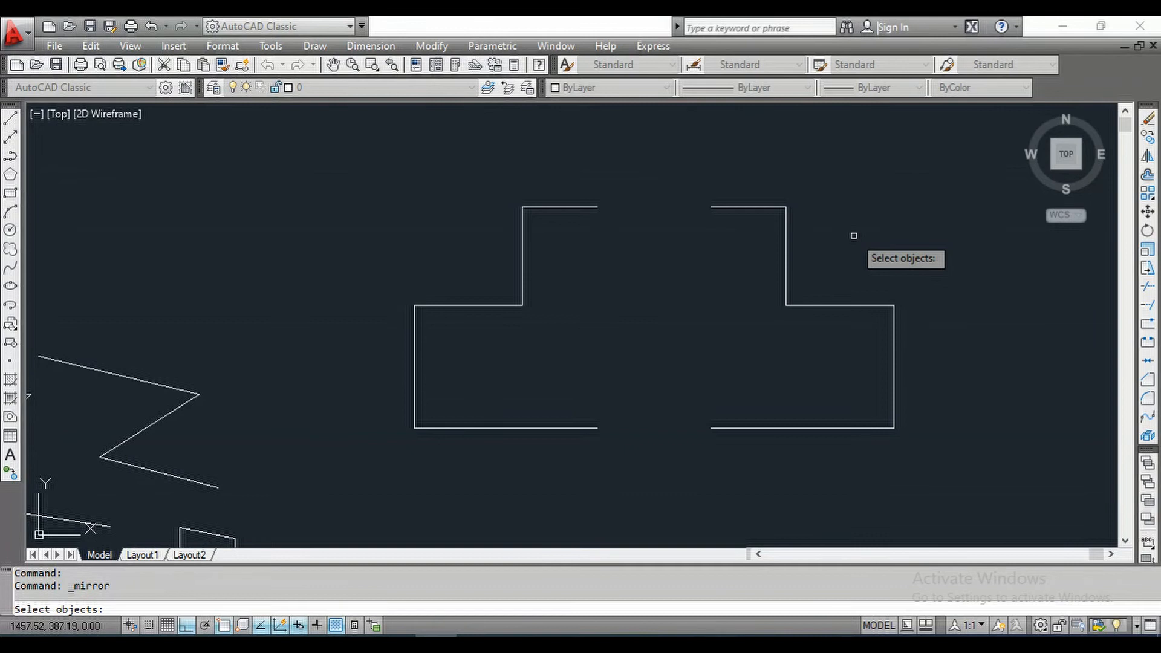
{"action": "key", "text": "Escape"}
{"action": "key", "text": "Escape"}
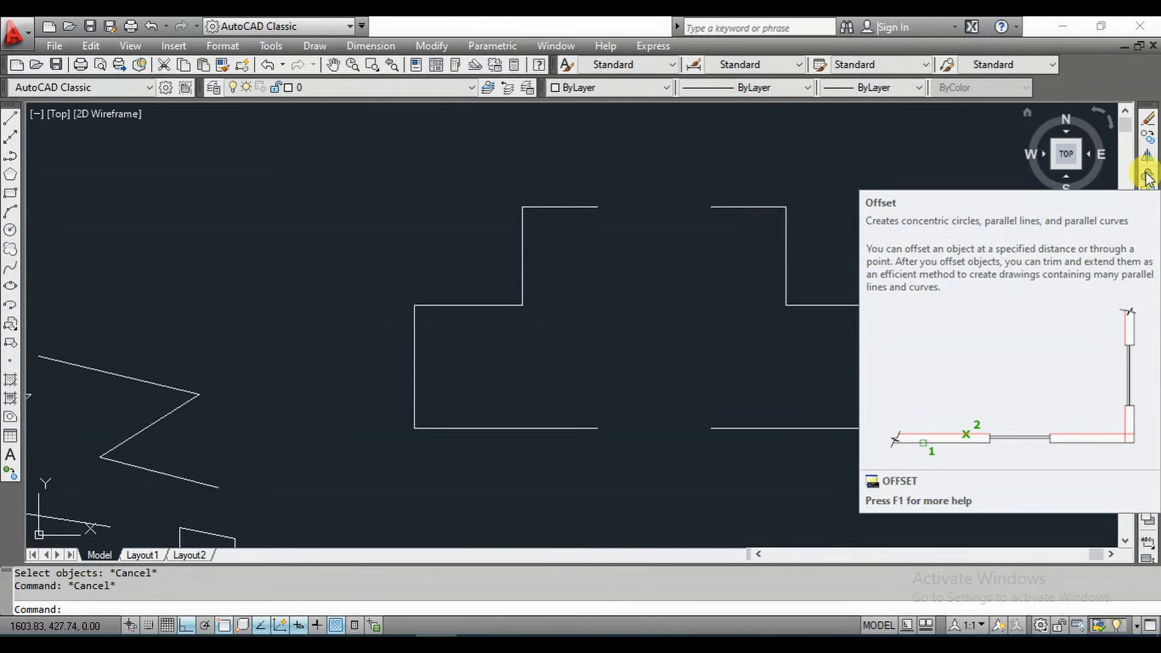
{"action": "key", "text": "ctrl+z"}
{"action": "key", "text": "ctrl+z"}
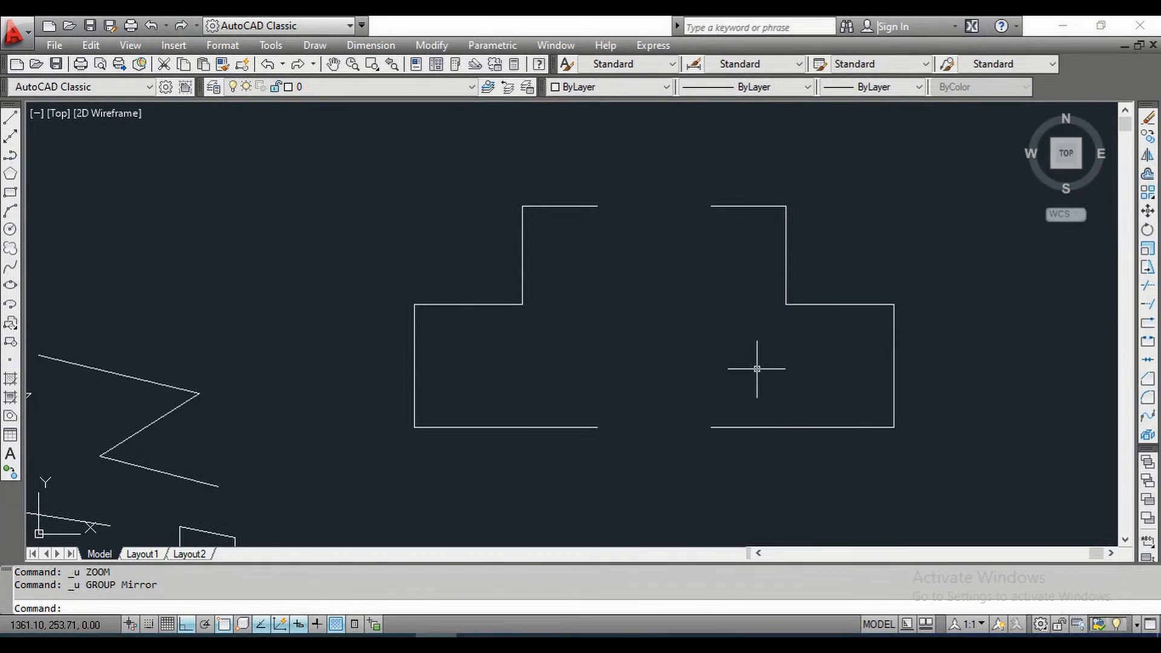
- Erase all objects in the drawing
{"action": "type", "text": "z"}
{"action": "key", "text": "Return"}
{"action": "type", "text": "e"}
{"action": "key", "text": "Return"}
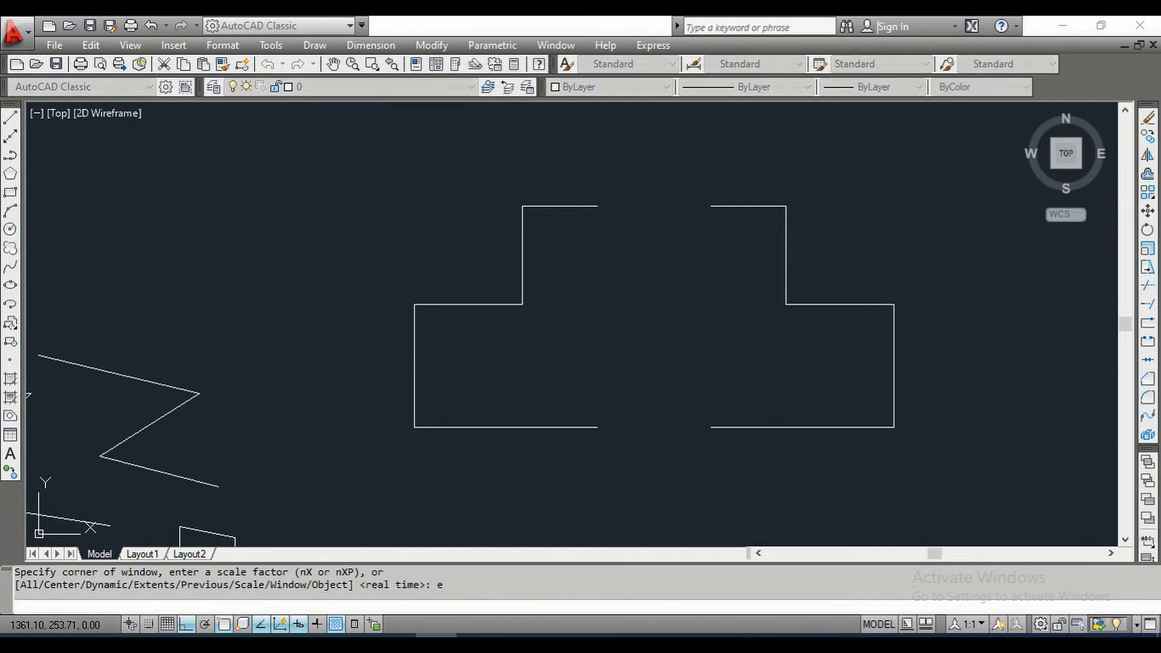
{"action": "key", "text": "ctrl+a"}
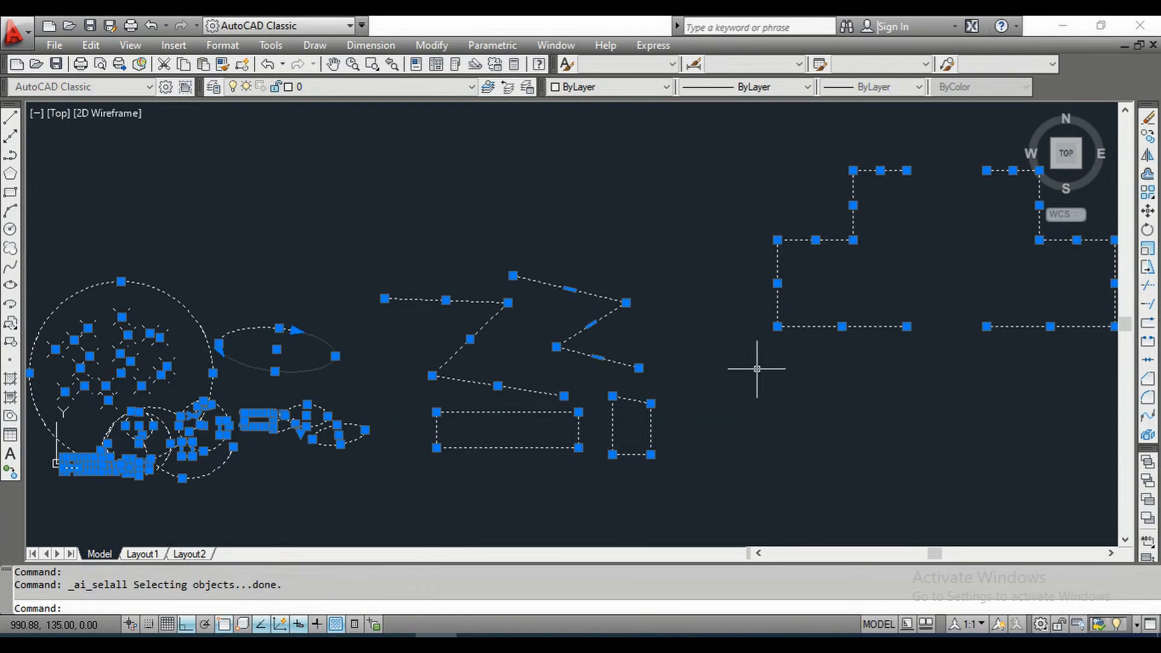
{"action": "key", "text": "Delete"}
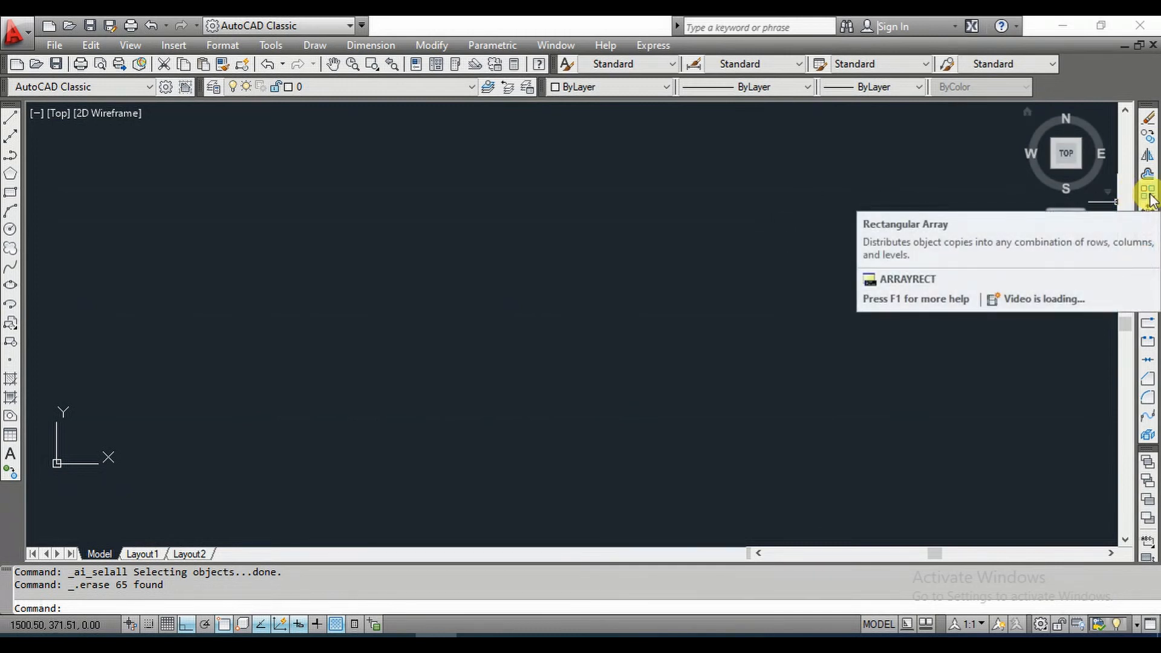
- Draw a circle with a radius of about 28 in the empty space above and to the right of the origin
{"action": "left_click", "coordinate": [10, 228]}
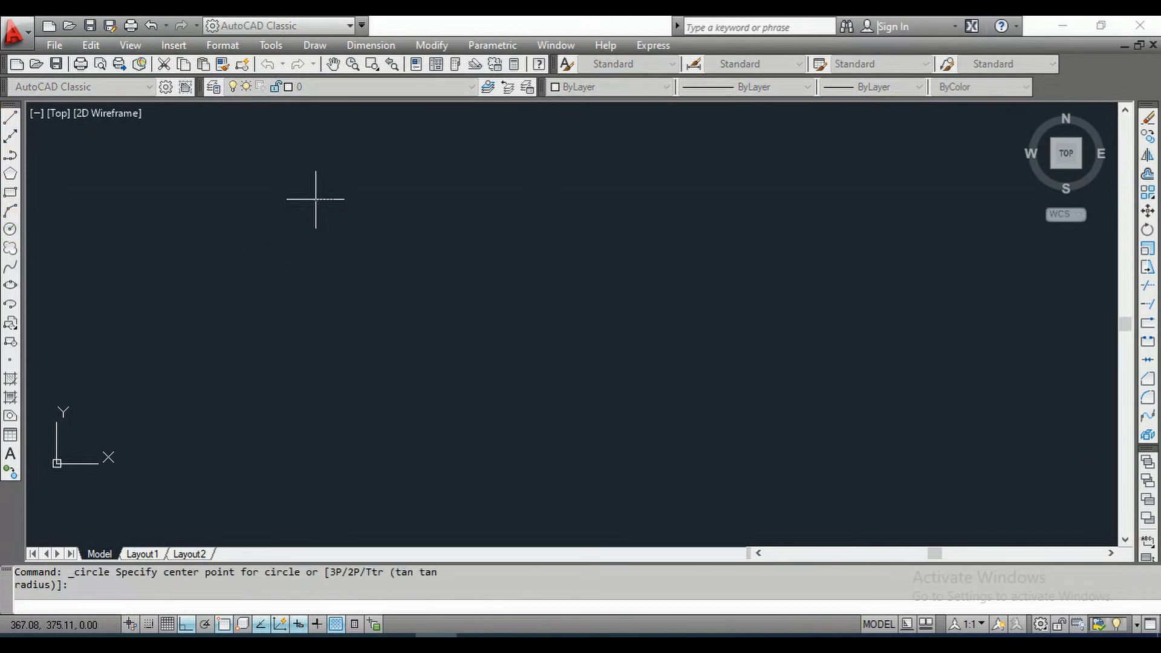
{"action": "left_click", "coordinate": [317, 198]}
{"action": "left_click", "coordinate": [334, 212]}
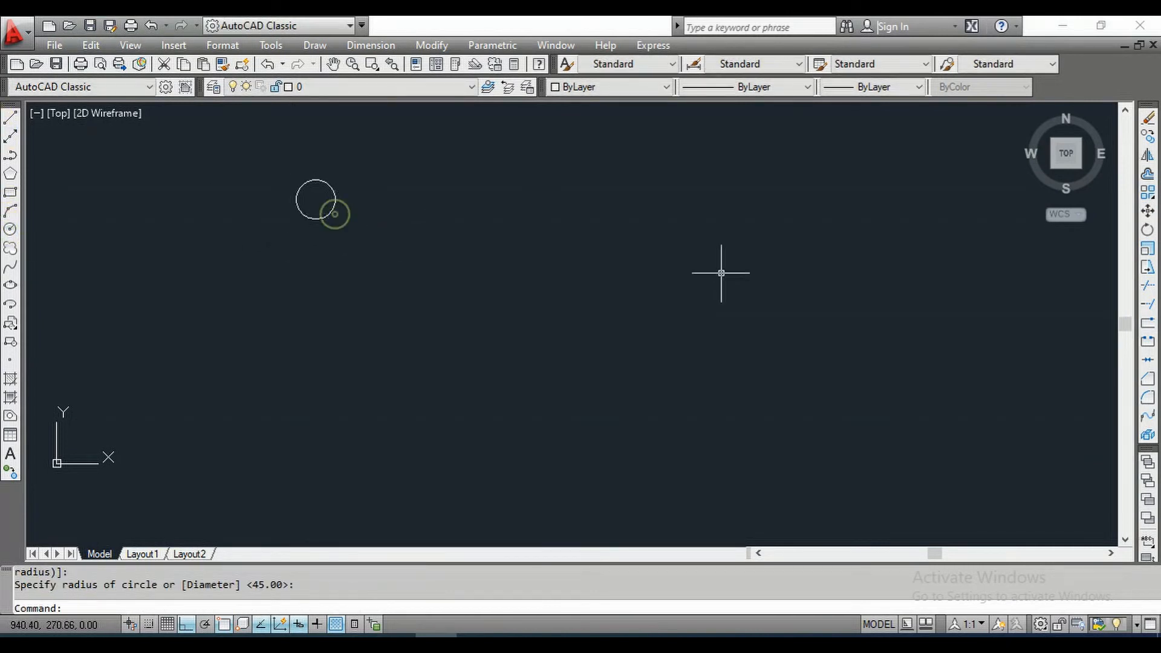
- Begin a rectangular array of the circle by count, with 5 rows and 3 columns
{"action": "left_click", "coordinate": [1149, 193]}
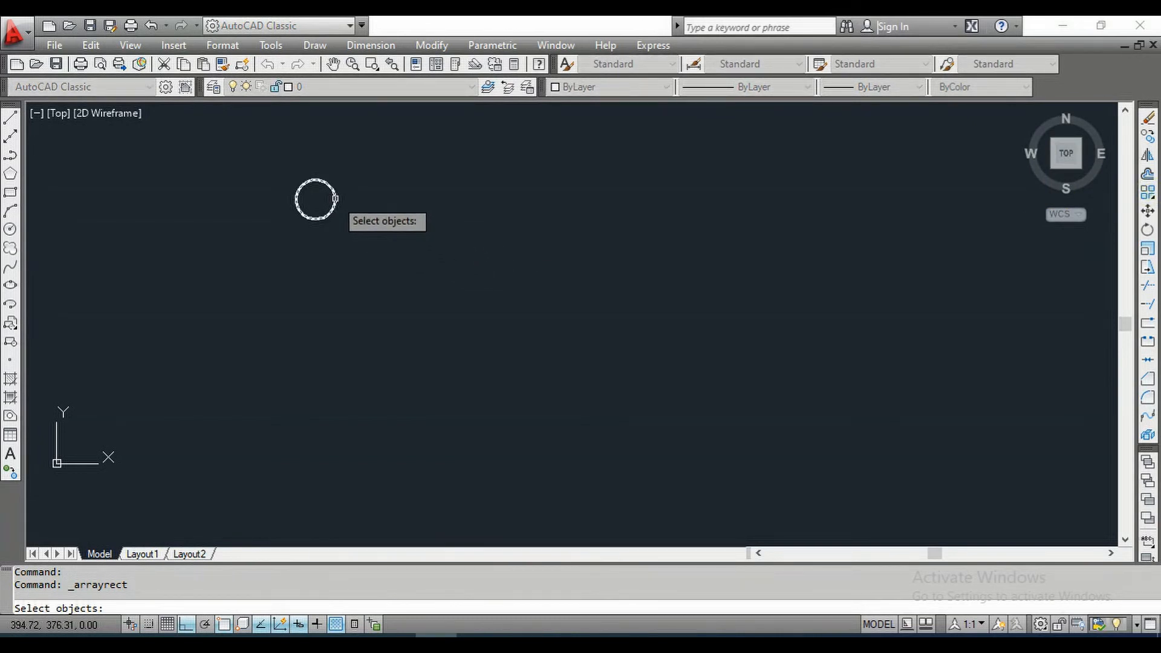
{"action": "left_click", "coordinate": [335, 199]}
{"action": "key", "text": "Return"}
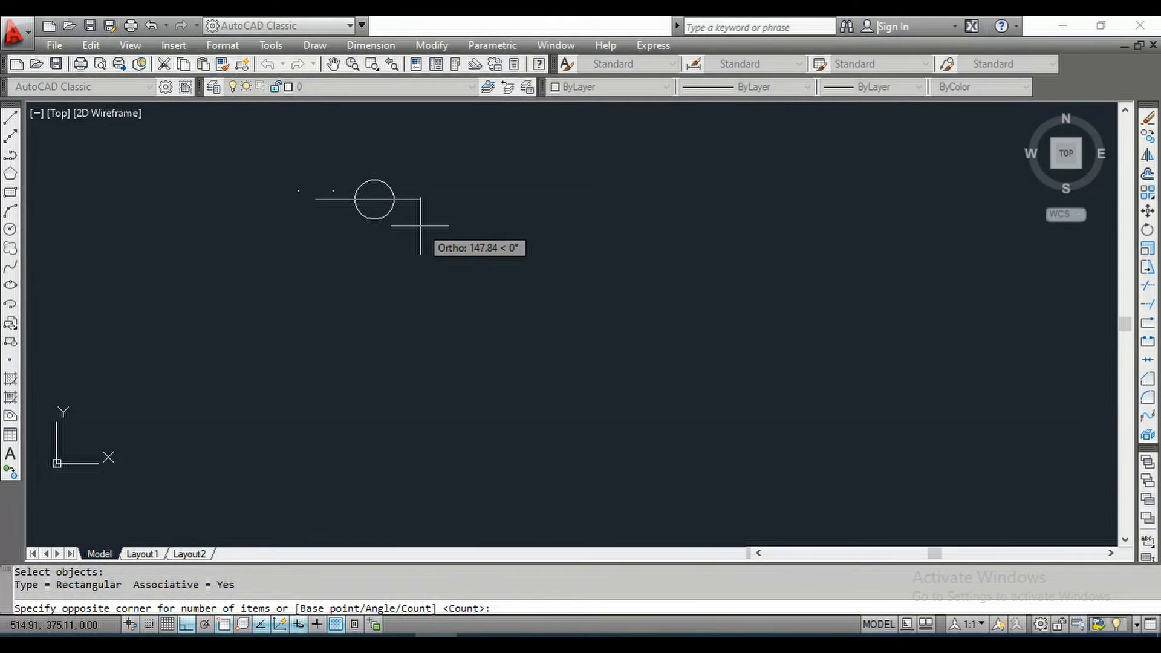
{"action": "type", "text": "c"}
{"action": "key", "text": "Return"}
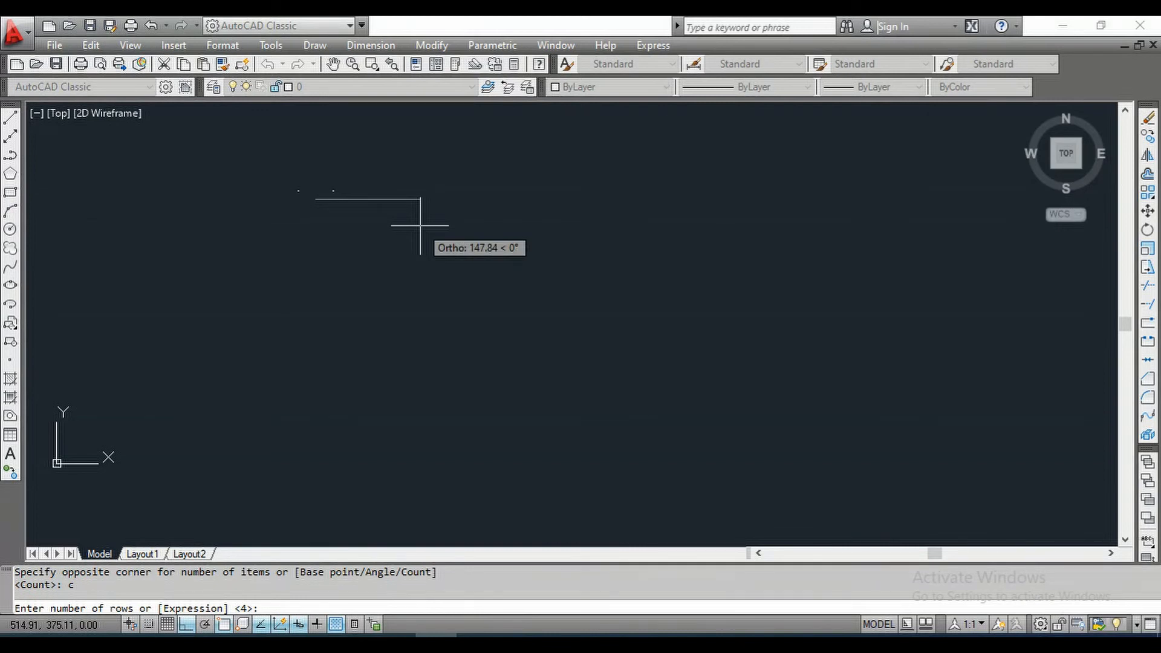
{"action": "type", "text": "5"}
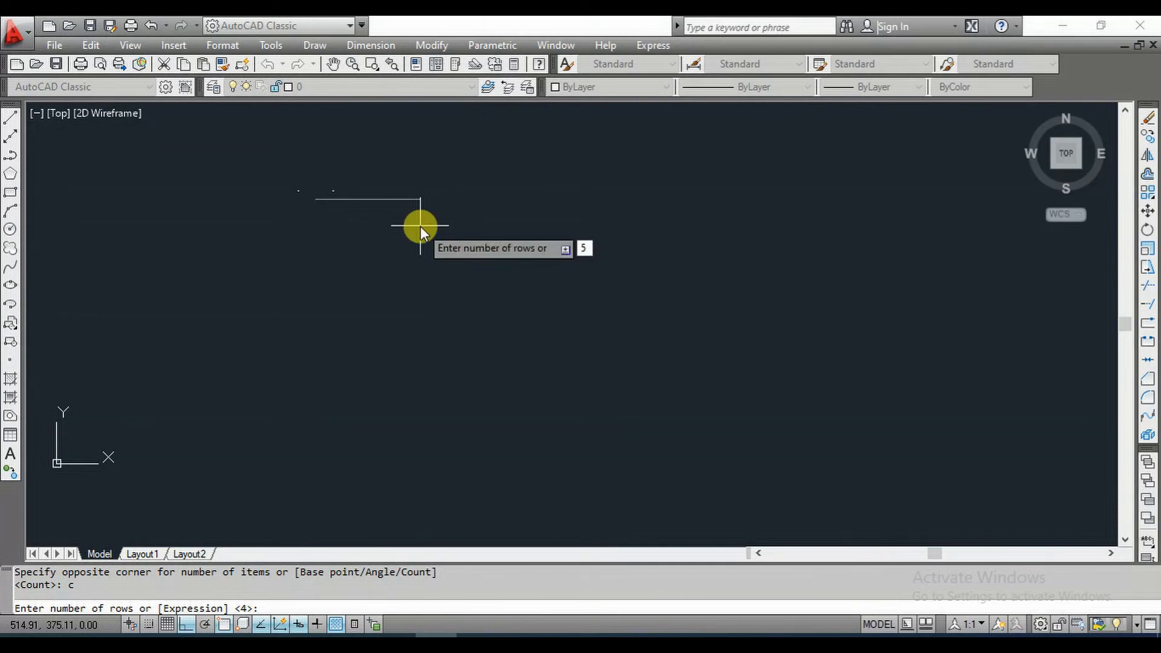
{"action": "key", "text": "Return"}
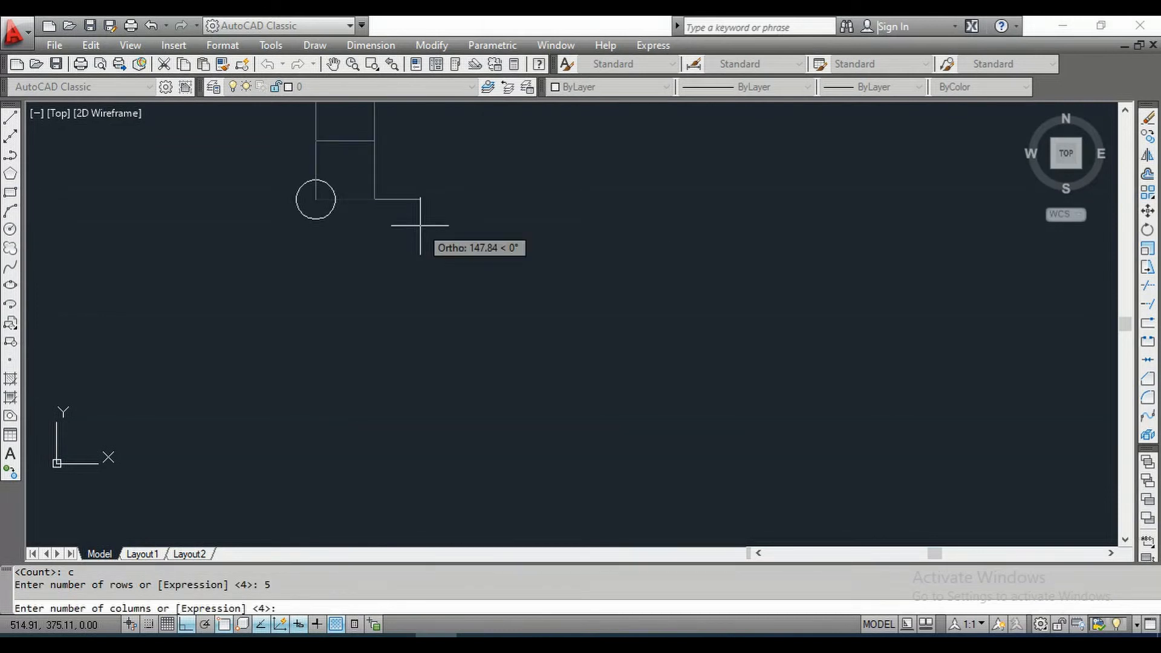
{"action": "type", "text": "3"}
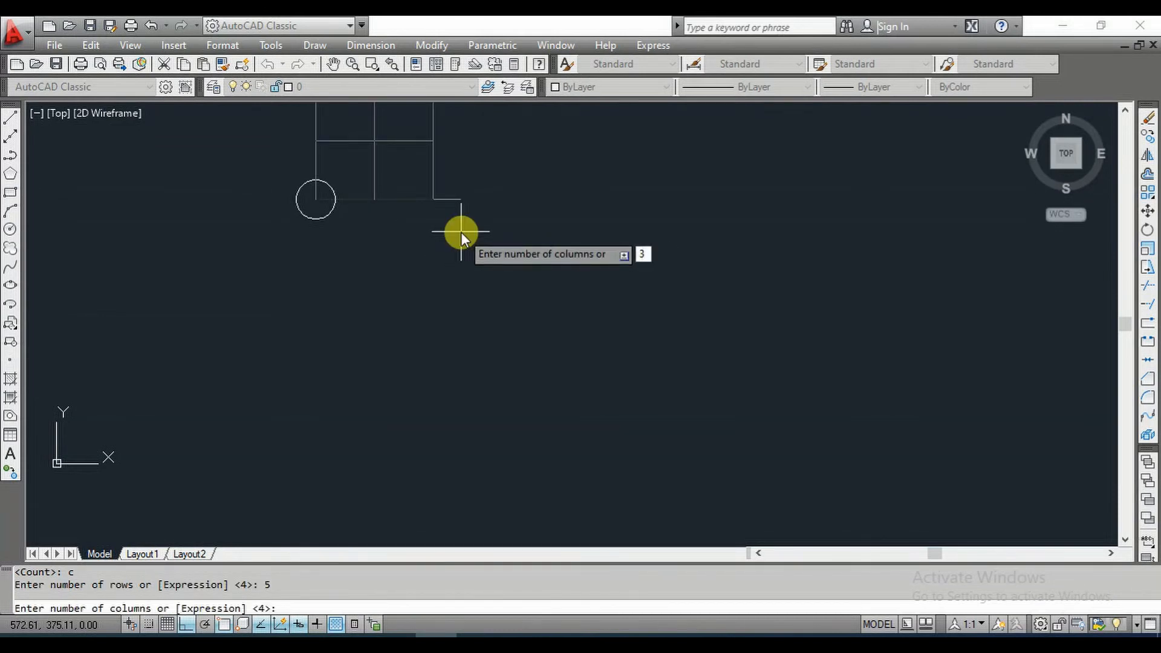
{"action": "key", "text": "Return"}
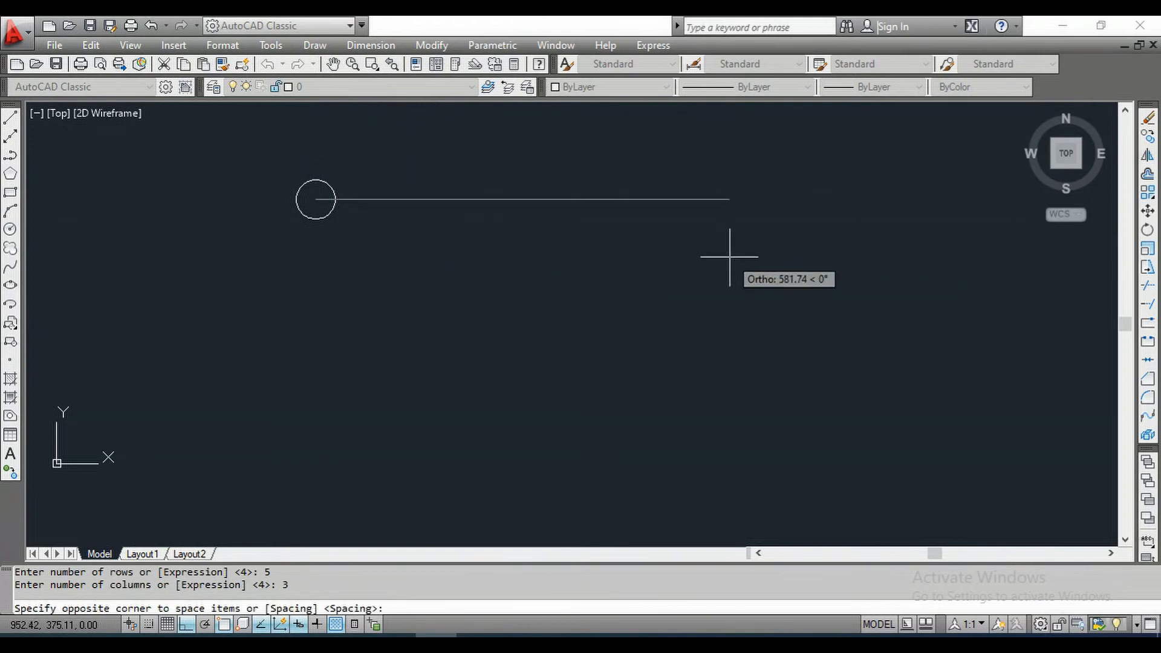
- Space the array's items with a horizontal opposite-corner distance of 100 and accept the array
{"action": "scroll", "coordinate": [666, 248], "scroll_direction": "down", "scroll_amount": 4}
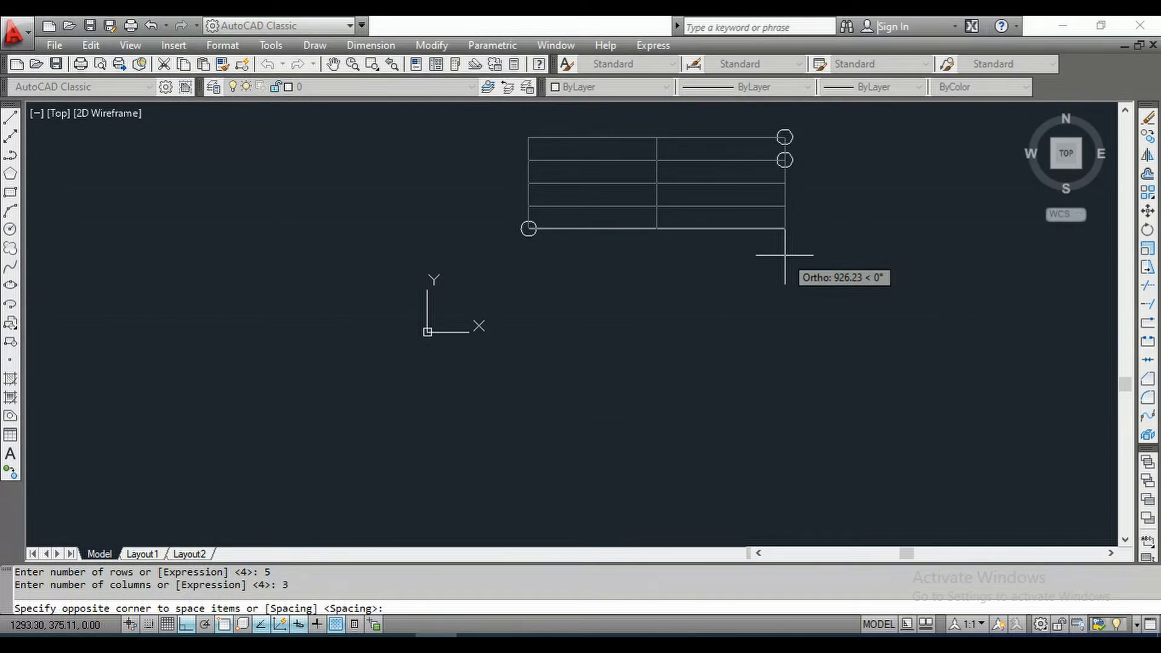
{"action": "type", "text": "100"}
{"action": "key", "text": "Return"}
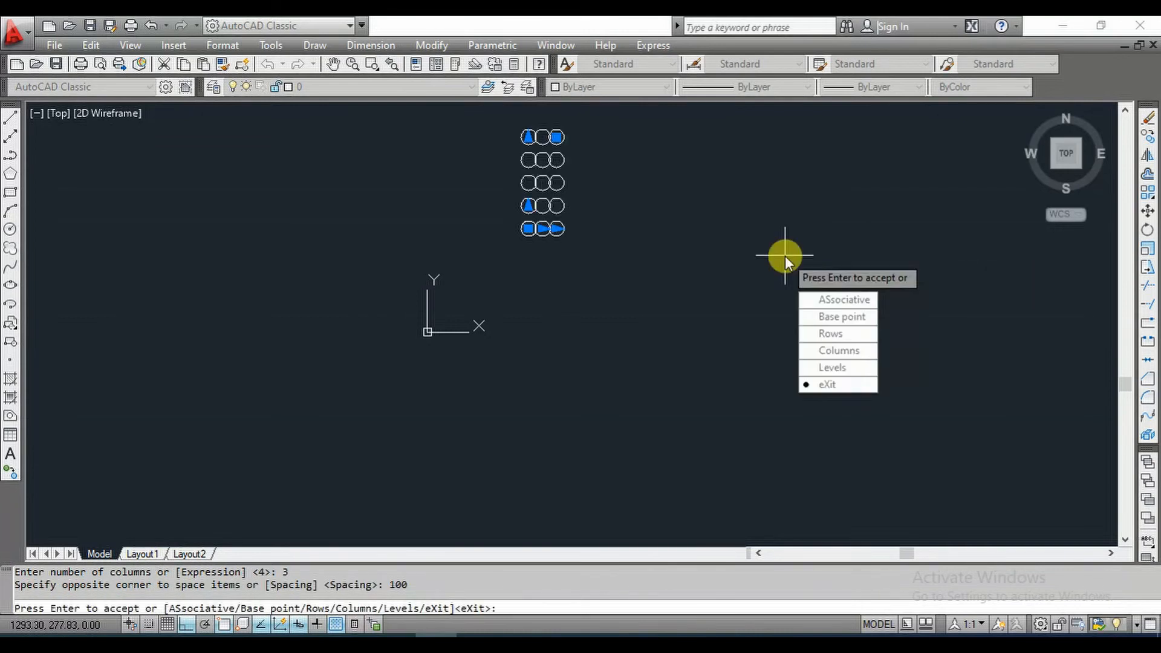
{"action": "key", "text": "Return"}
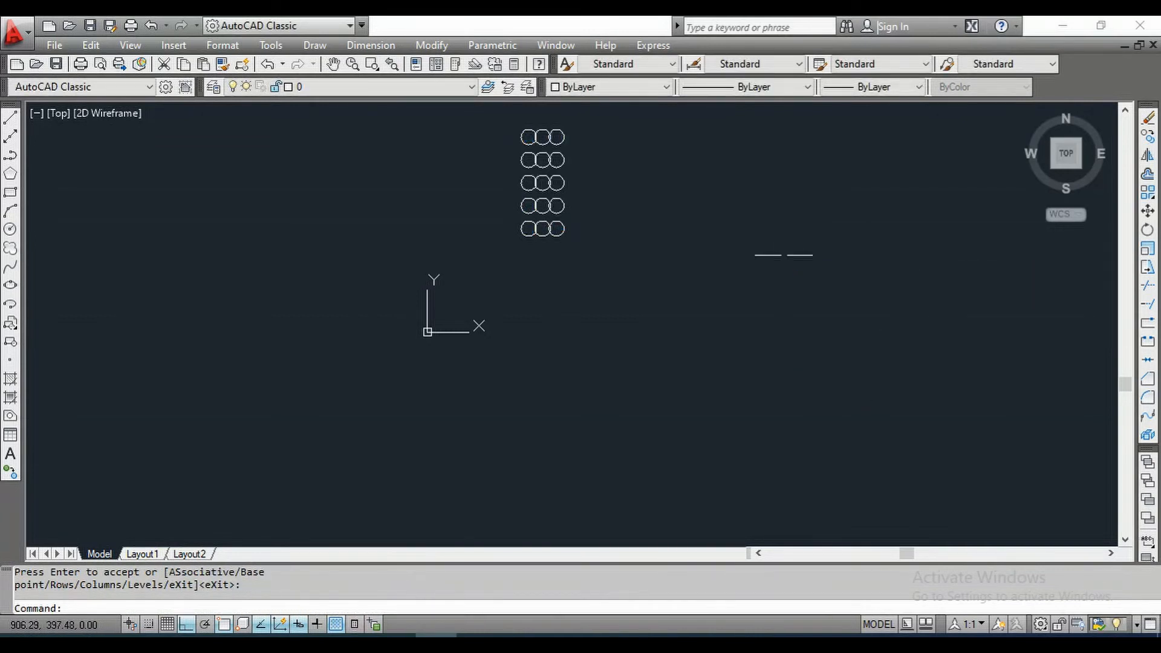
{"action": "scroll", "coordinate": [542, 219], "scroll_direction": "up", "scroll_amount": 2}
{"action": "scroll", "coordinate": [539, 242], "scroll_direction": "up", "scroll_amount": 2}
{"action": "scroll", "coordinate": [542, 242], "scroll_direction": "up", "scroll_amount": 2}
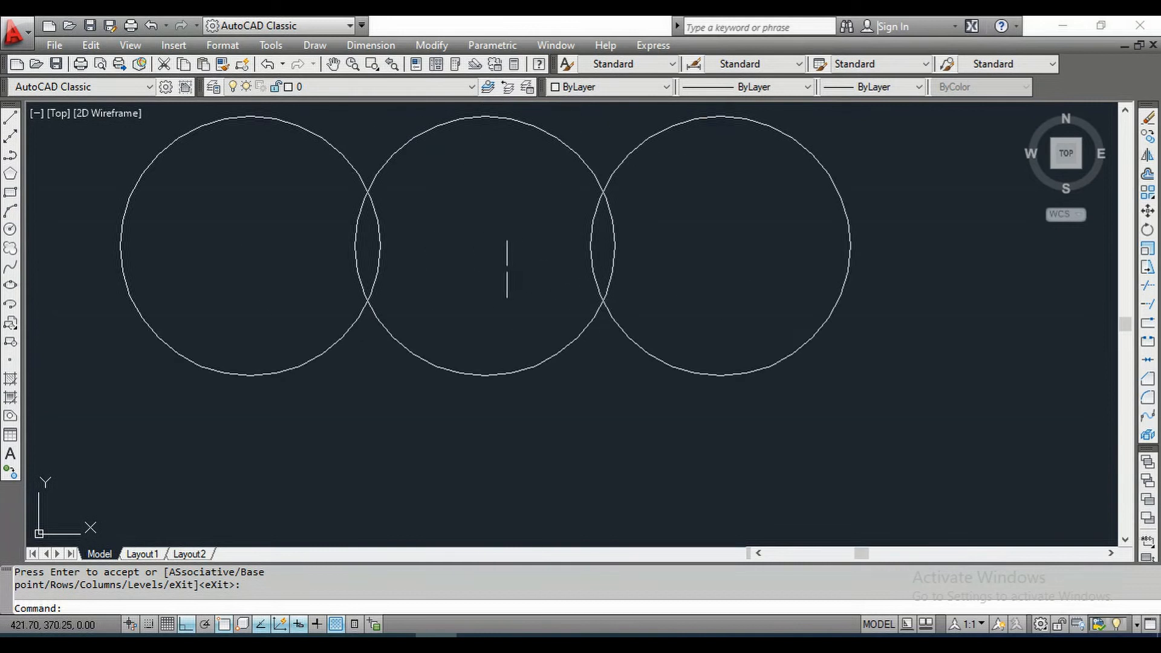
{"action": "scroll", "coordinate": [524, 277], "scroll_direction": "down", "scroll_amount": 1}
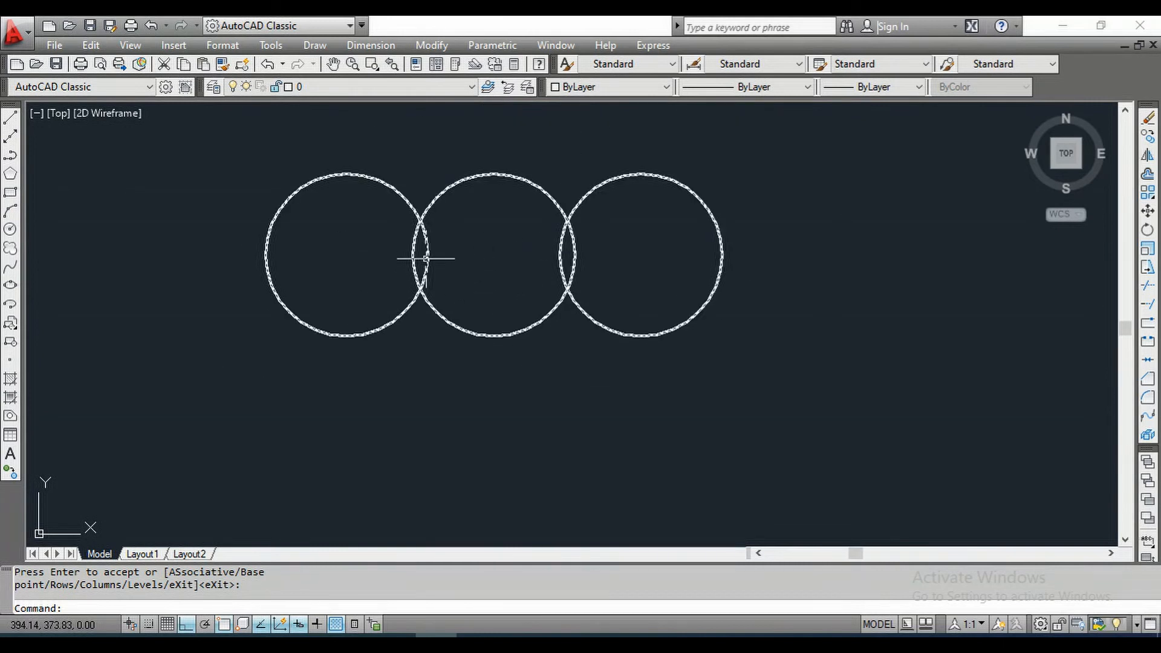
- Draw a circle with a radius of 60 in the empty space to the right of the circle array
{"action": "scroll", "coordinate": [480, 311], "scroll_direction": "down", "scroll_amount": 8}
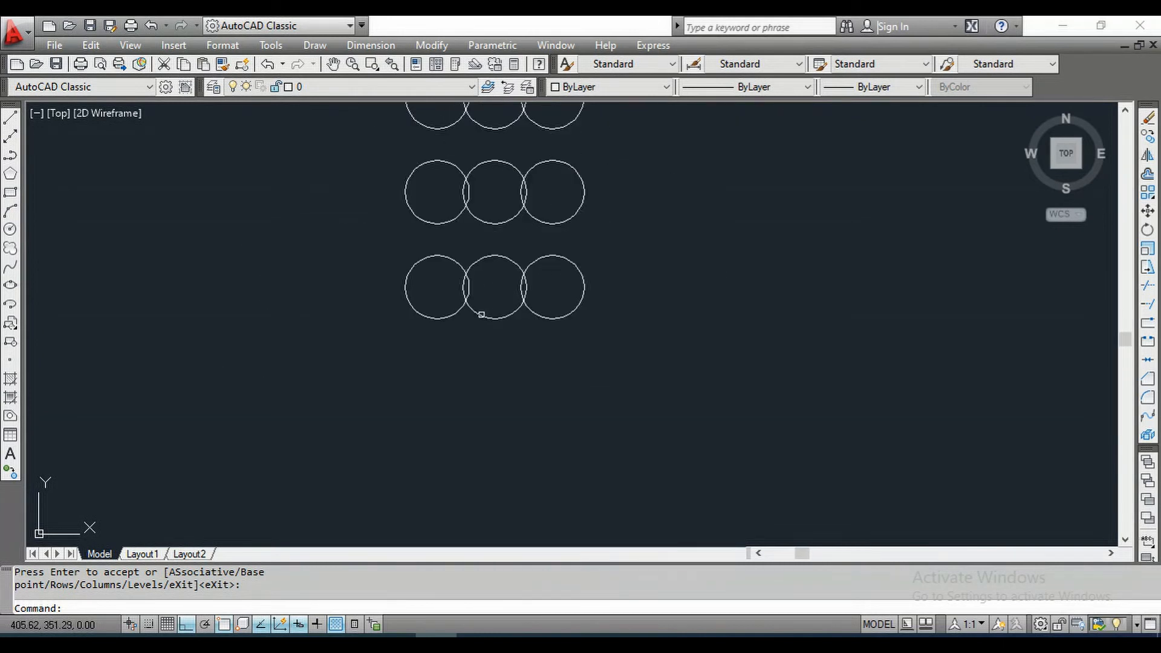
{"action": "left_click", "coordinate": [9, 229]}
{"action": "left_click", "coordinate": [626, 226]}
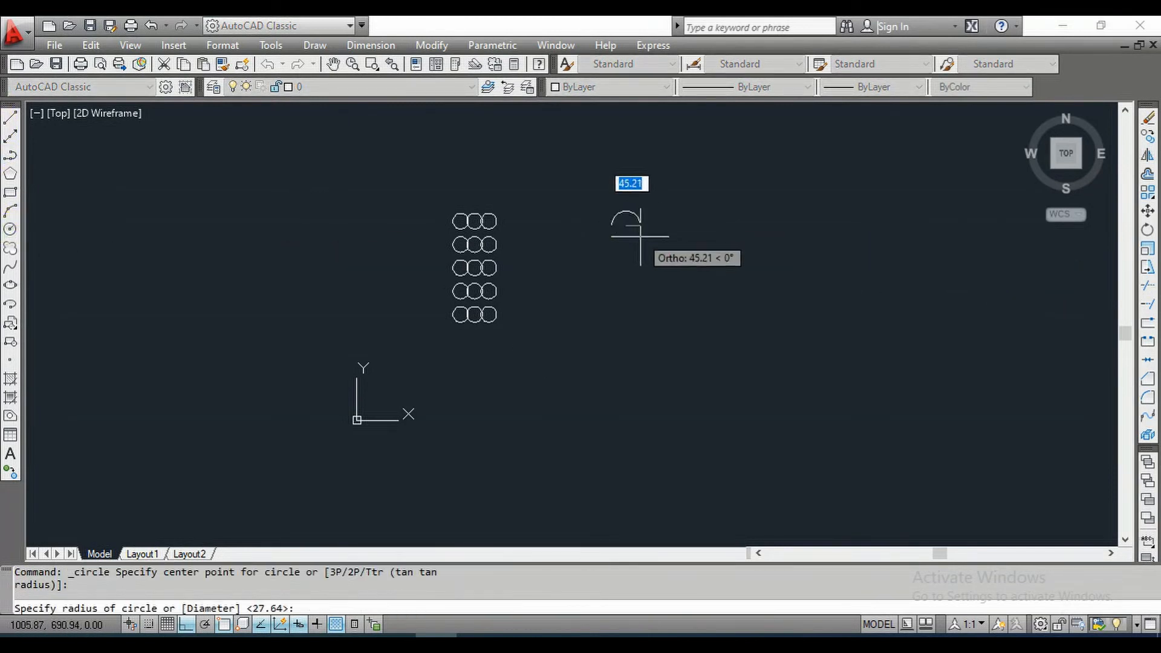
{"action": "type", "text": "60"}
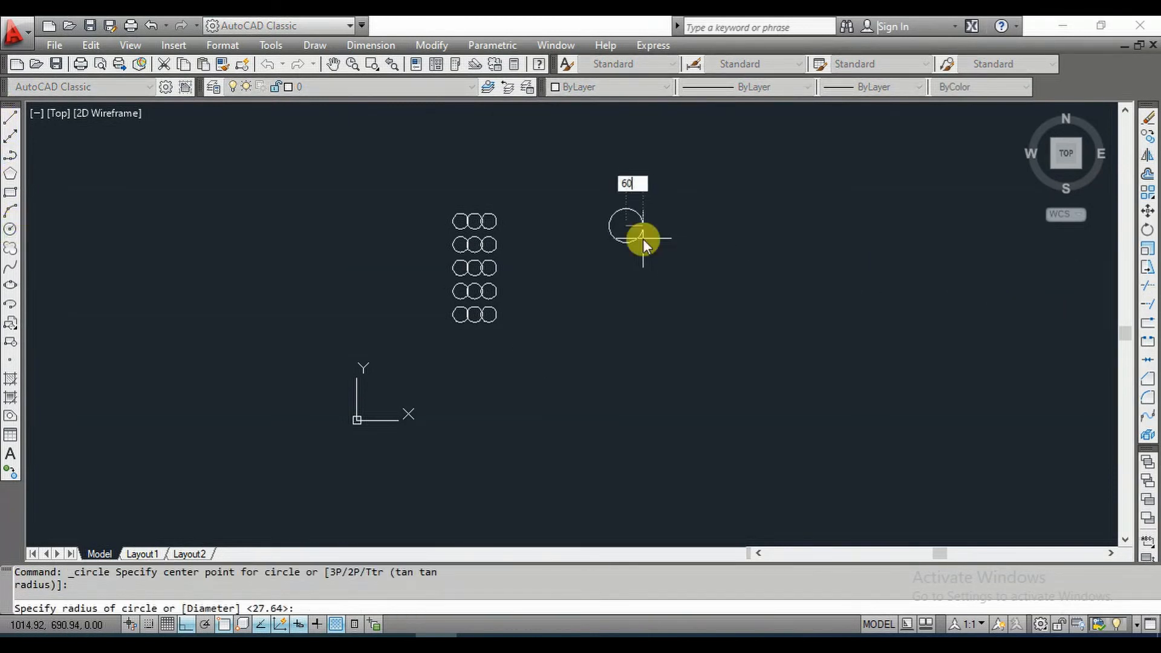
{"action": "key", "text": "Return"}
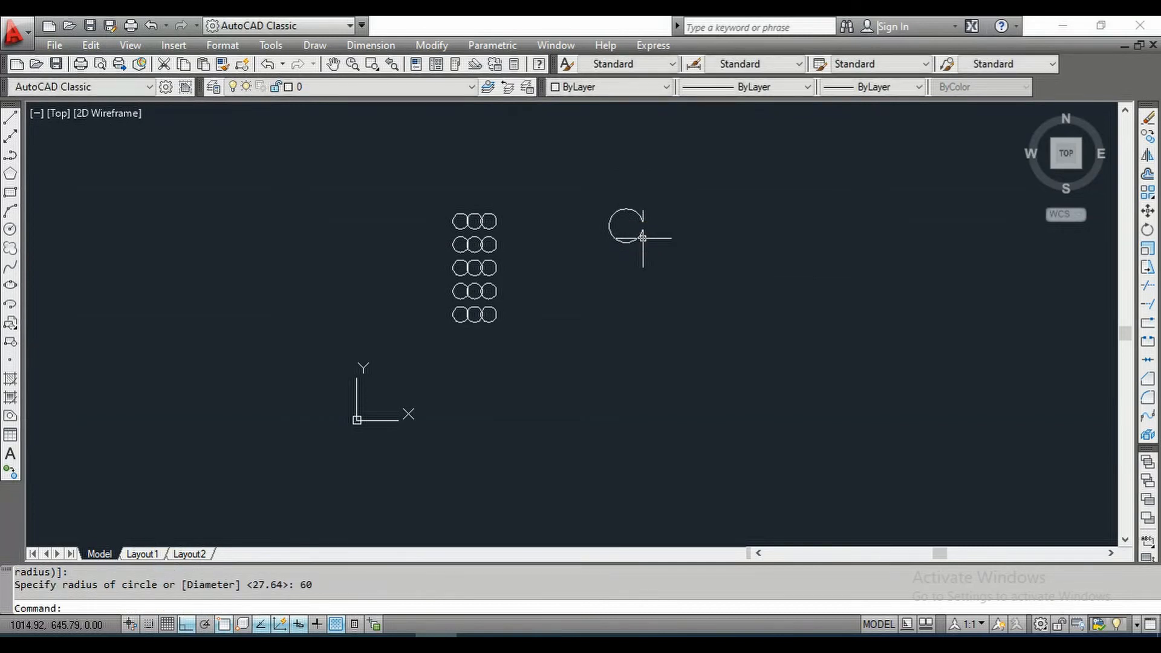
{"action": "scroll", "coordinate": [644, 238], "scroll_direction": "up", "scroll_amount": 3}
{"action": "left_click", "coordinate": [637, 222]}
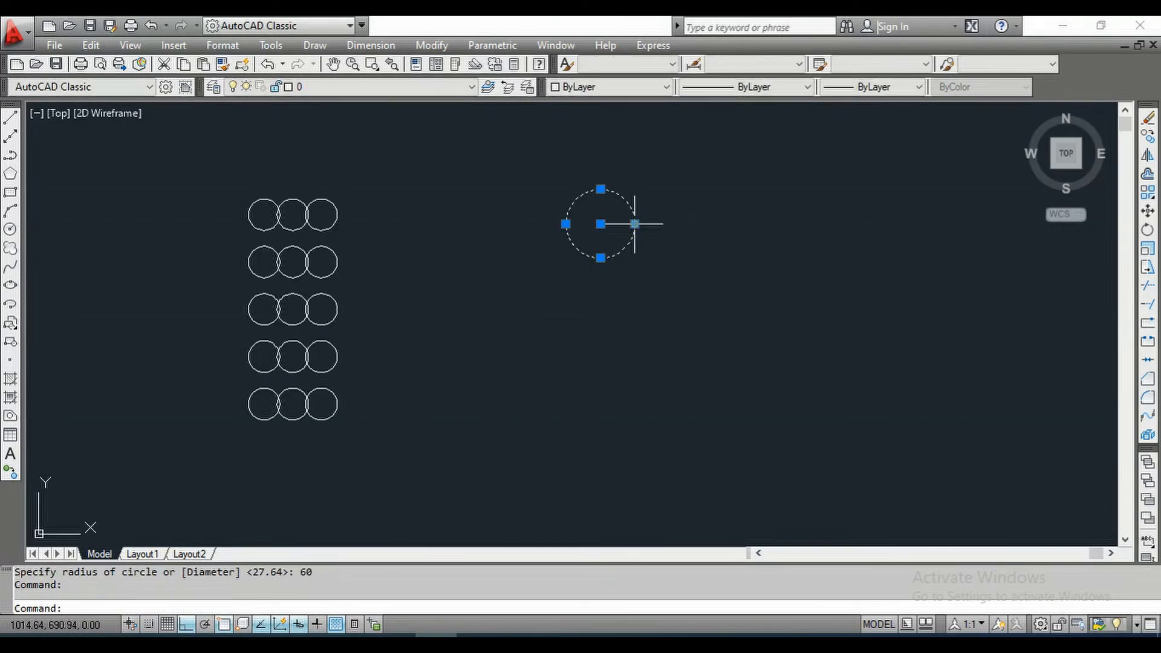
{"action": "key", "text": "Escape"}
{"action": "key", "text": "Escape"}
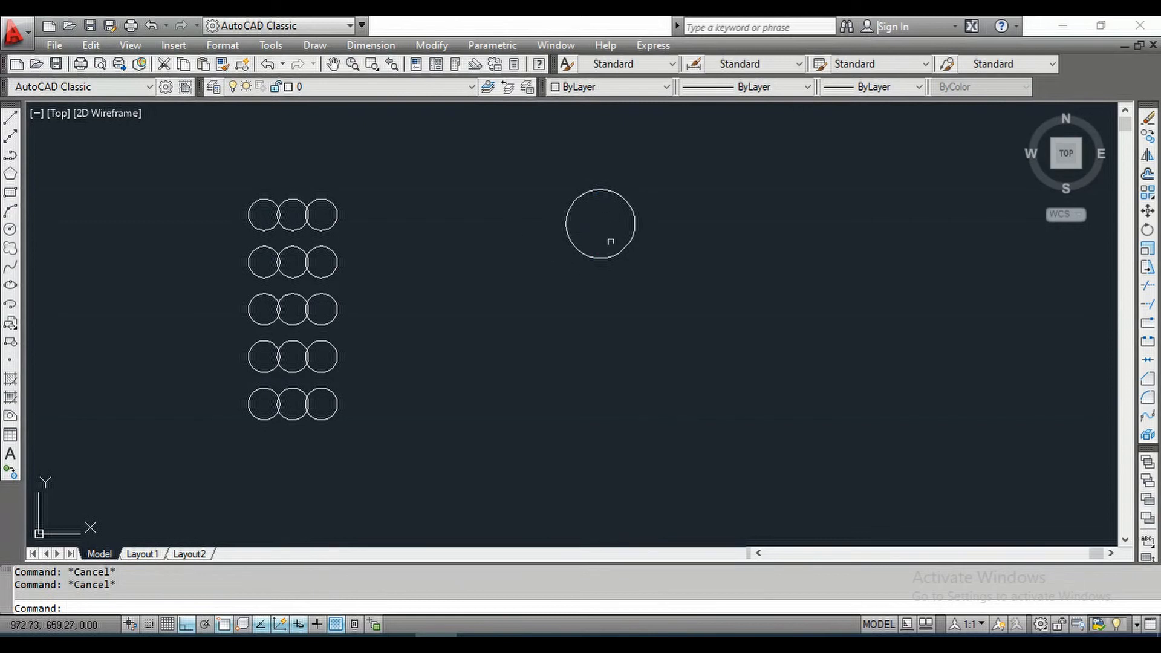
- Begin a rectangular array by count of the large circle beside the first array, with 3 rows and 3 columns
{"action": "scroll", "coordinate": [682, 272], "scroll_direction": "down", "scroll_amount": 2}
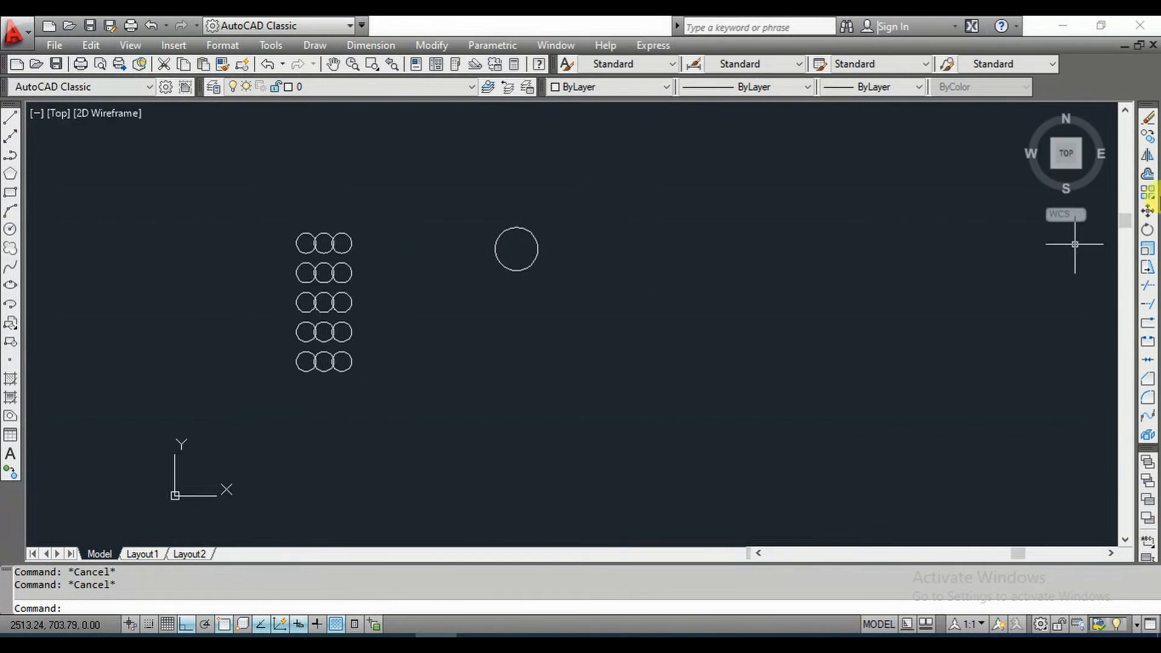
{"action": "left_click", "coordinate": [1149, 196]}
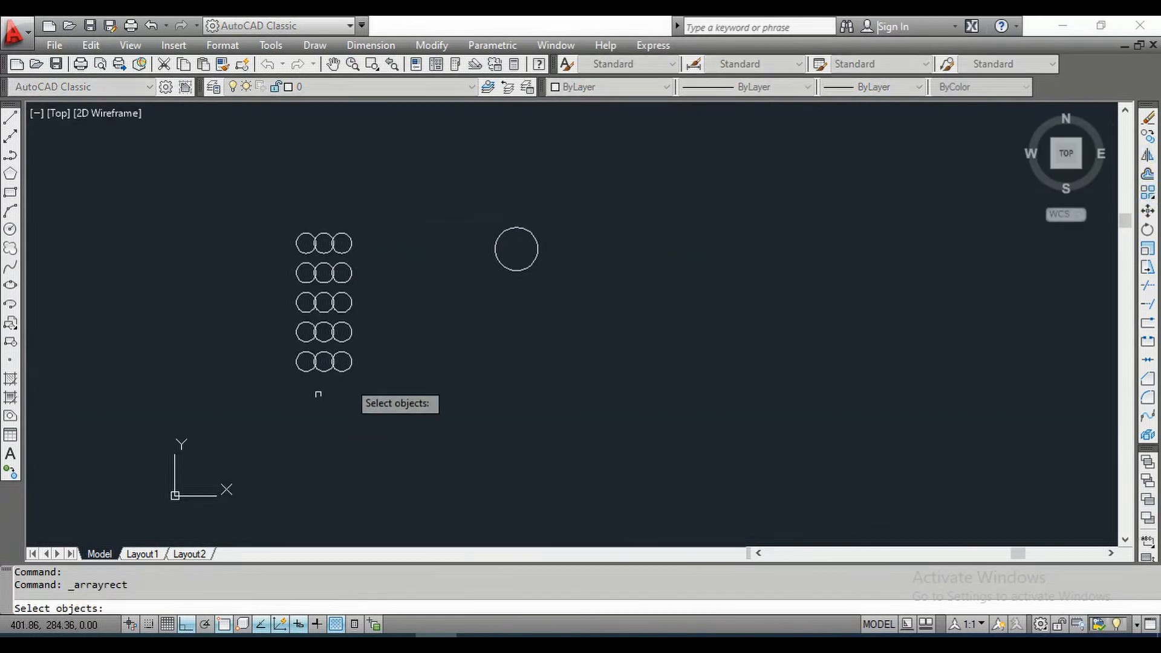
{"action": "left_click", "coordinate": [535, 262]}
{"action": "key", "text": "Return"}
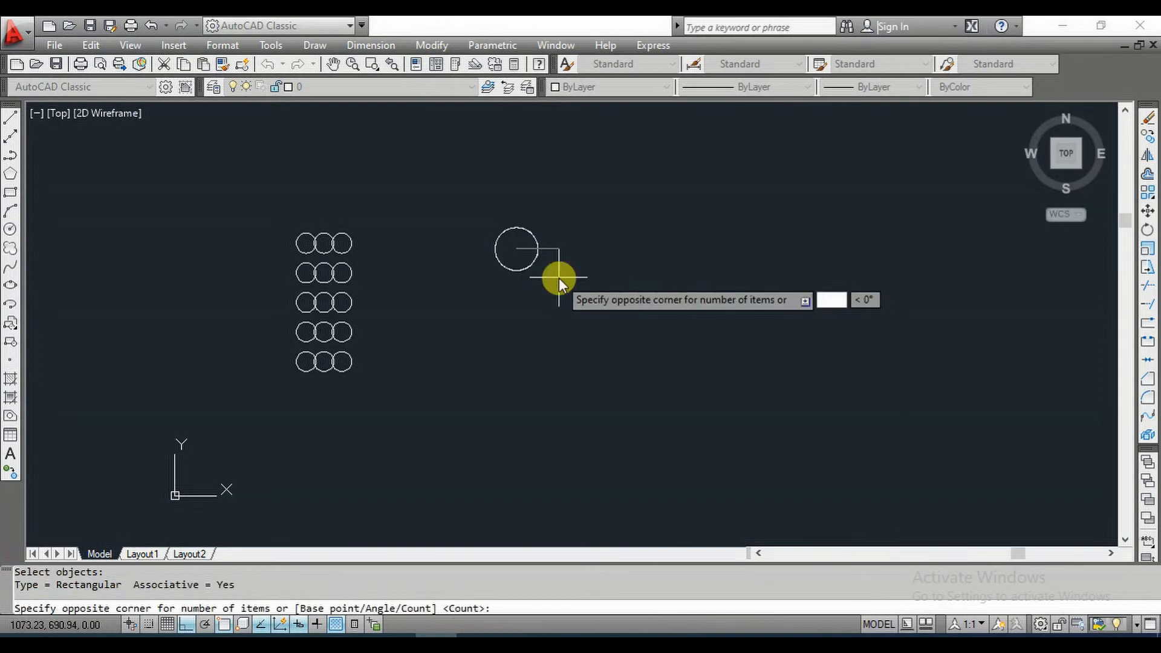
{"action": "type", "text": "c"}
{"action": "key", "text": "Return"}
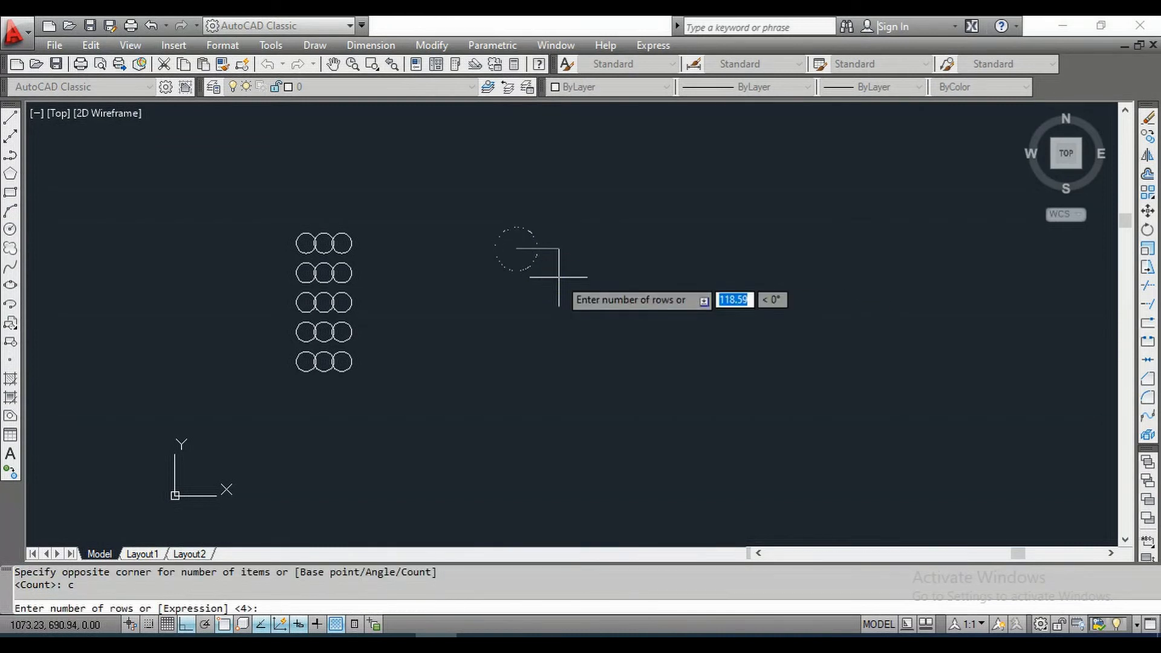
{"action": "type", "text": "3"}
{"action": "key", "text": "Return"}
{"action": "type", "text": "3"}
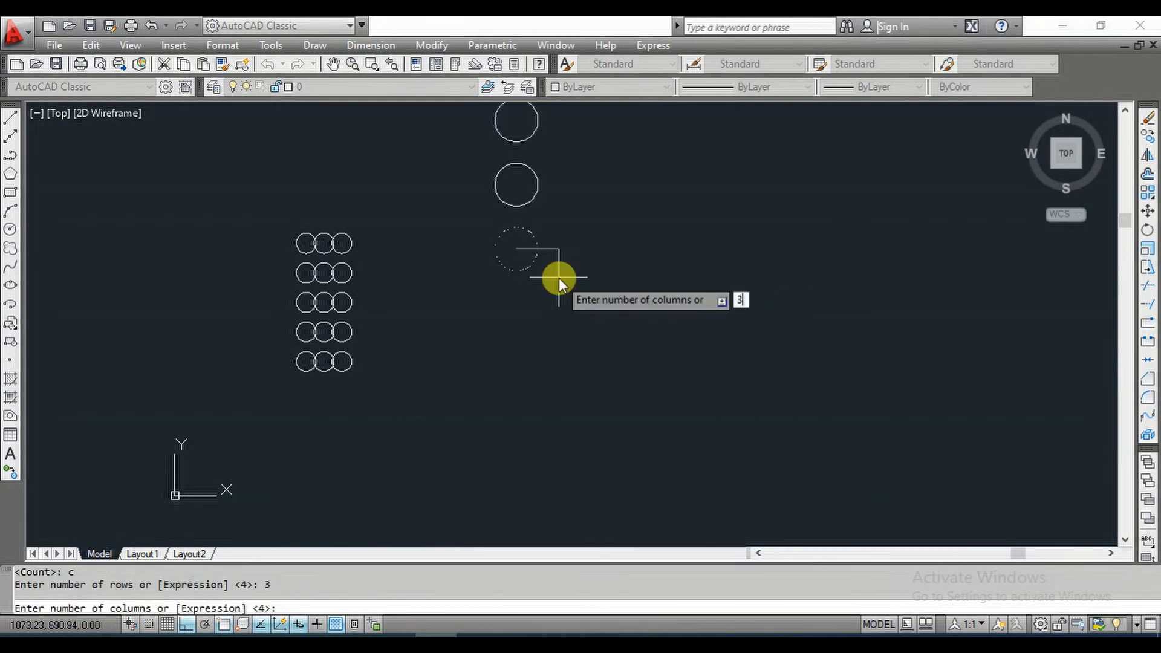
{"action": "key", "text": "Return"}
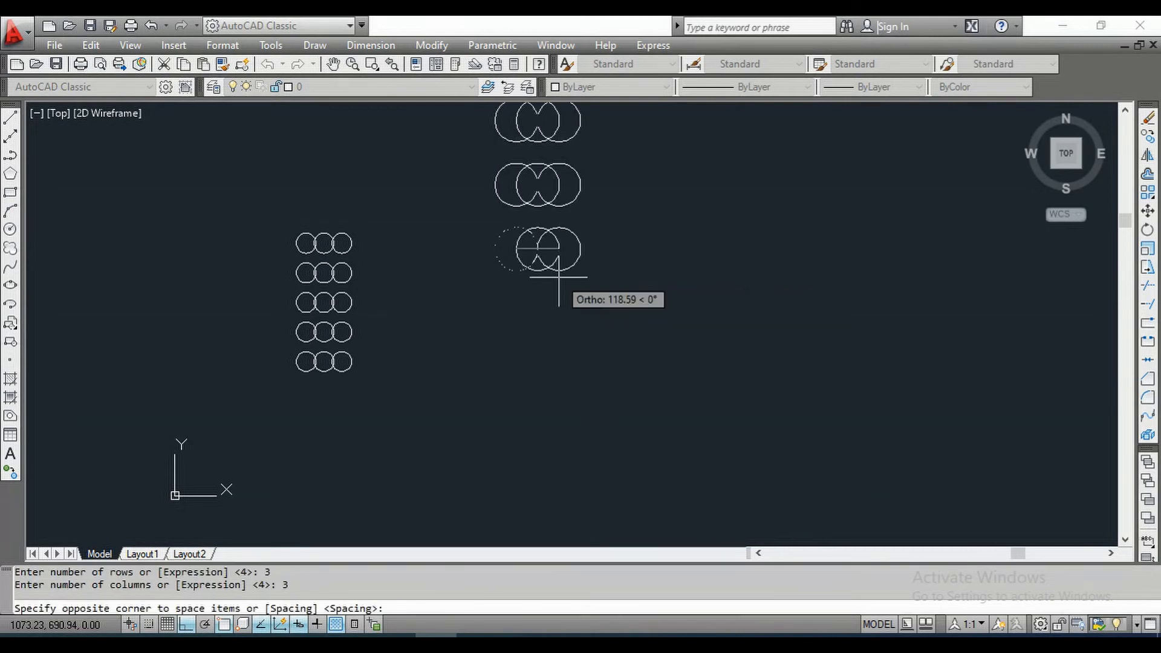
- Space the array with 350 between rows and 250 between columns, and accept it
{"action": "type", "text": "s"}
{"action": "key", "text": "Return"}
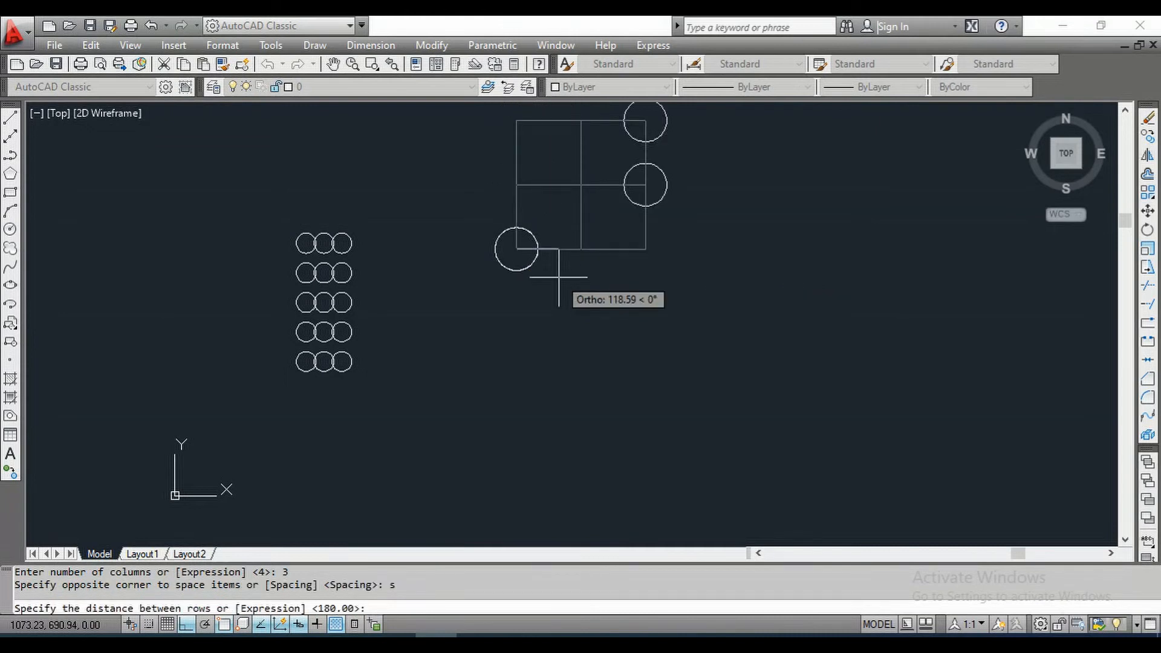
{"action": "type", "text": "350"}
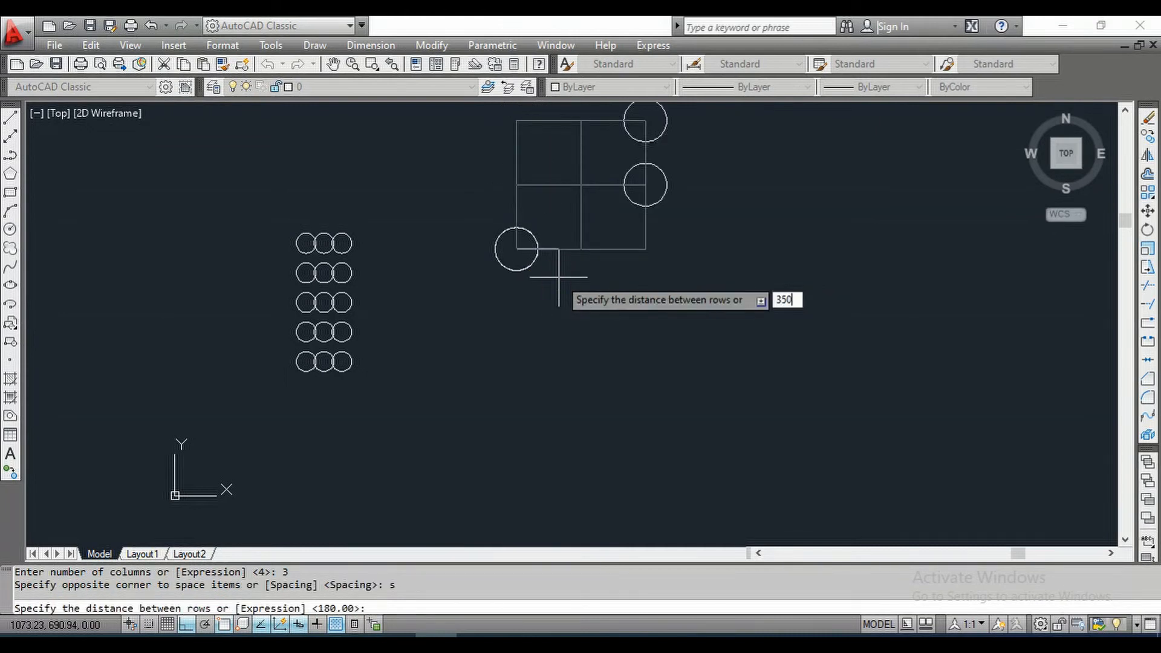
{"action": "key", "text": "Return"}
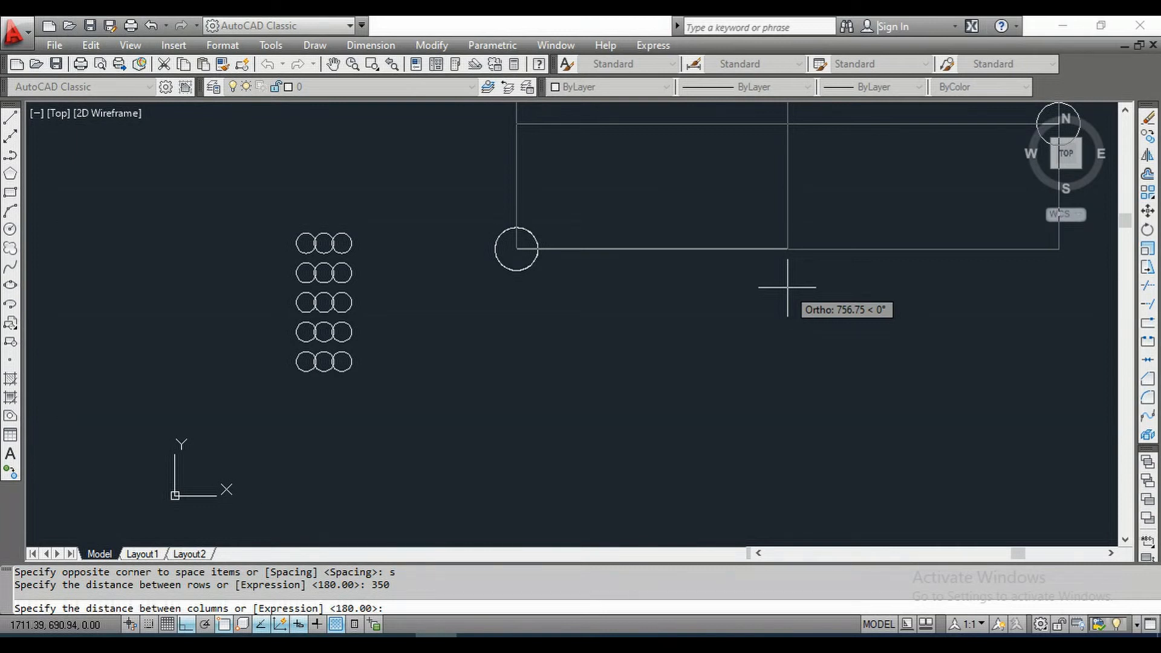
{"action": "type", "text": "250"}
{"action": "key", "text": "Return"}
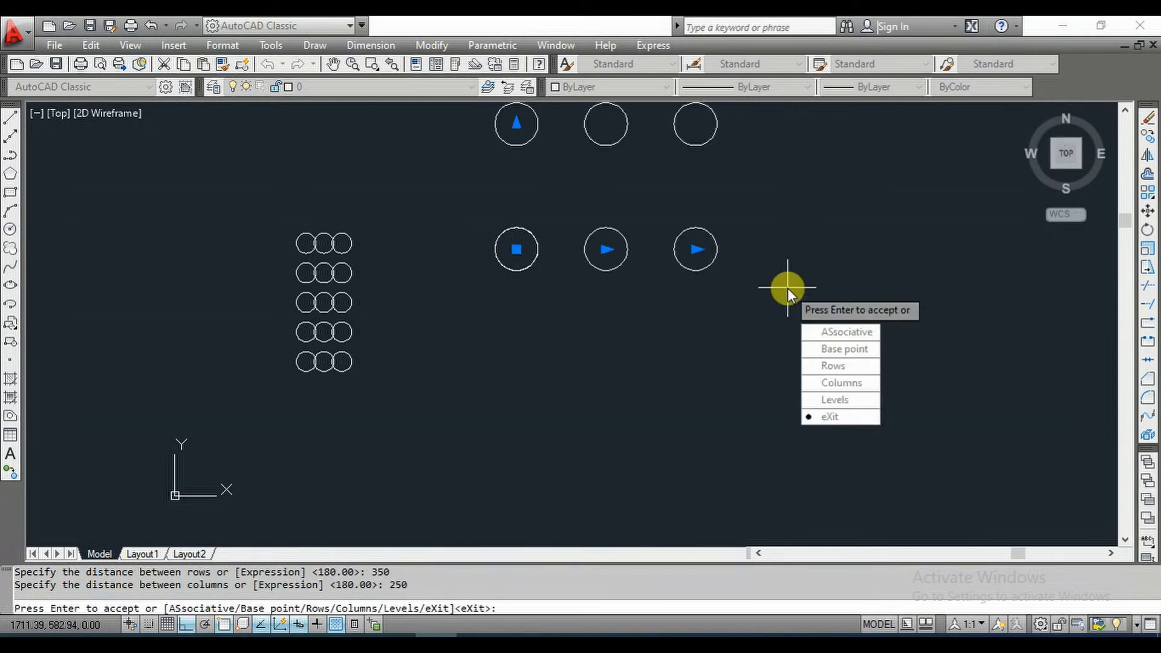
{"action": "left_click", "coordinate": [822, 415]}
- Select the 3 by 3 circle array to inspect it as one object, and clear the selection
{"action": "scroll", "coordinate": [696, 272], "scroll_direction": "down", "scroll_amount": 2}
{"action": "middle_click_drag", "start_coordinate": [695, 272], "coordinate": [626, 284]}
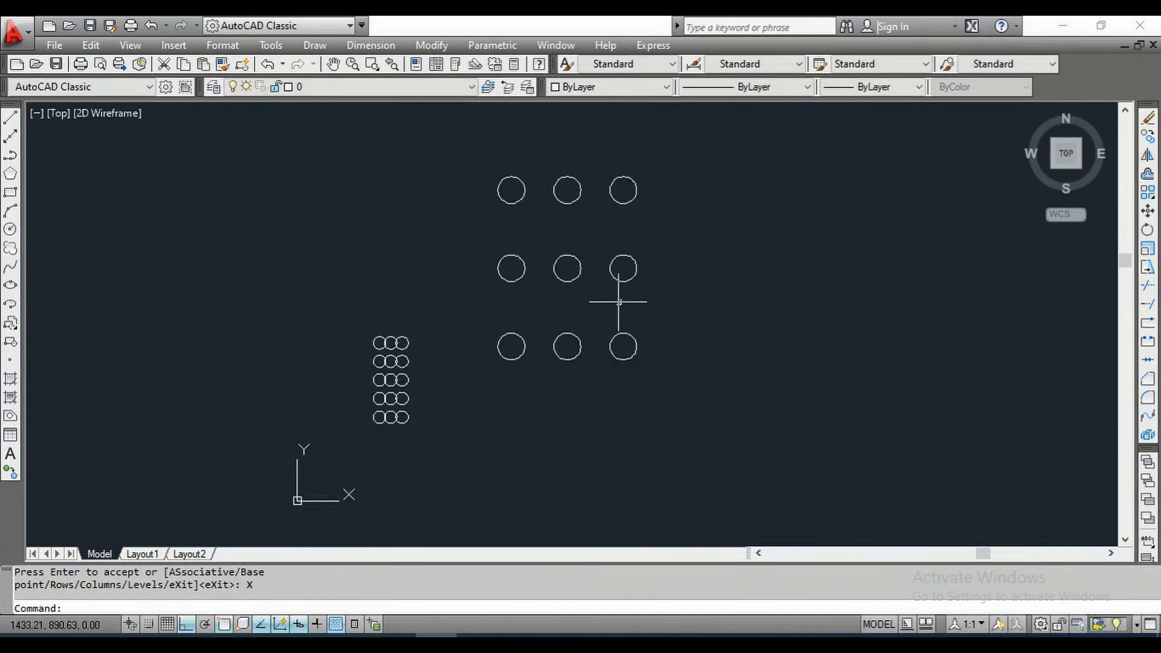
{"action": "left_click", "coordinate": [628, 280]}
{"action": "left_click", "coordinate": [627, 278]}
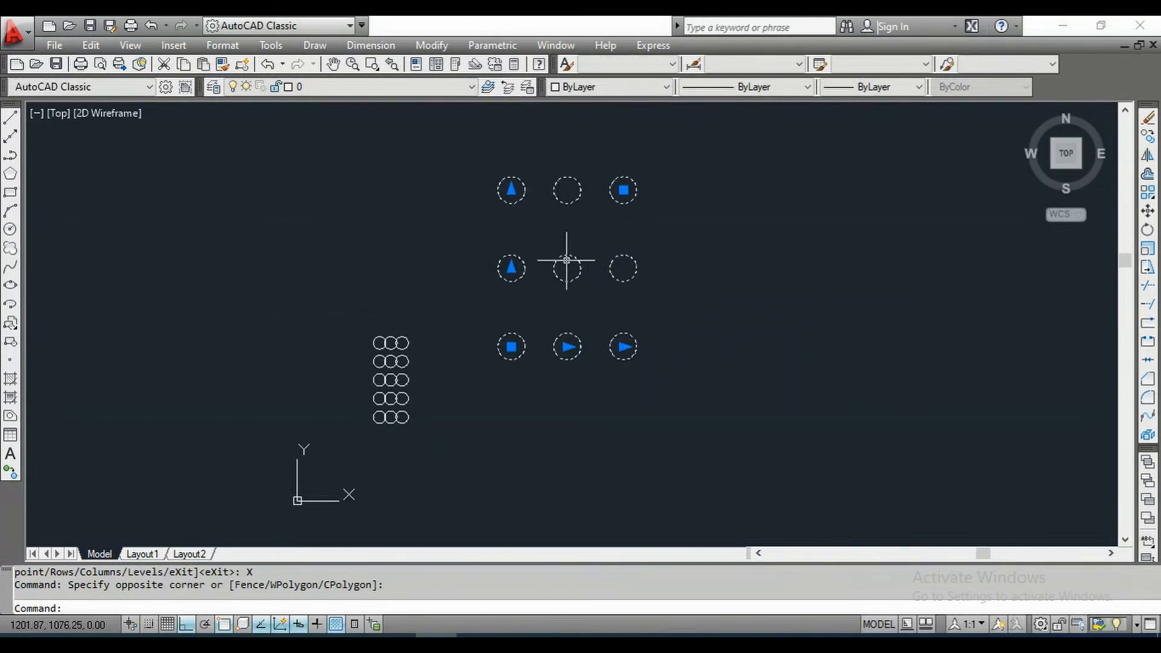
{"action": "key", "text": "Escape"}
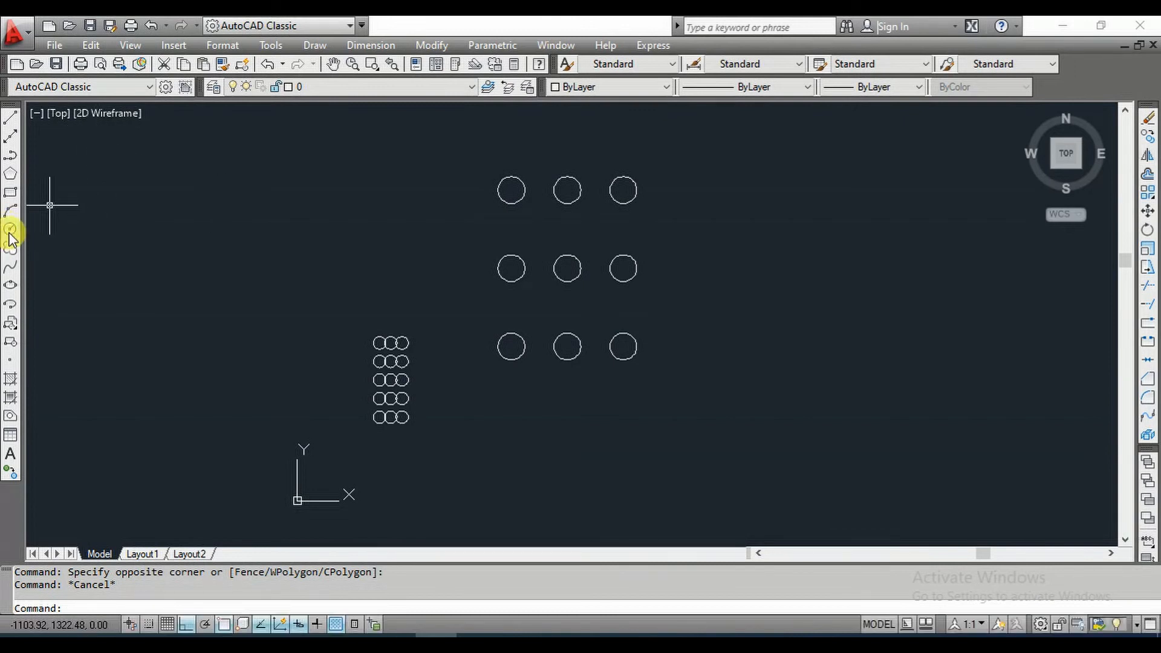
- Draw a rectangle about 106 by 76 in the empty space to the right of the 3 by 3 circle array
{"action": "left_click", "coordinate": [11, 193]}
{"action": "left_click", "coordinate": [766, 224]}
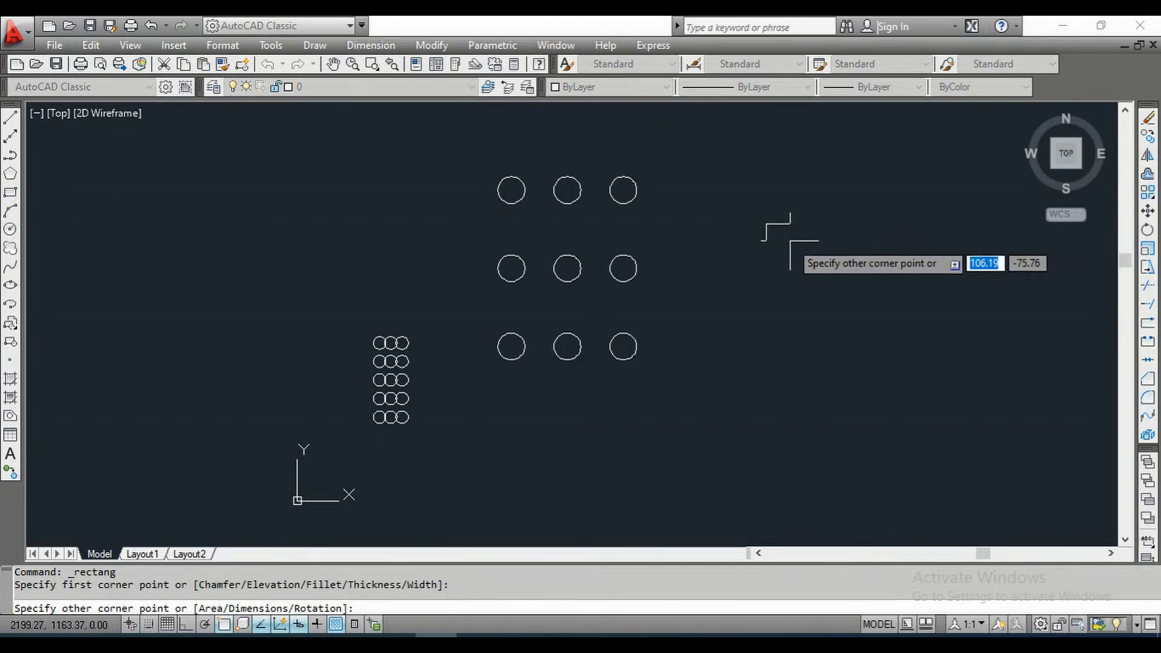
{"action": "left_click", "coordinate": [791, 242]}
- Begin a rectangular array of the rectangle and set its row axis angle to 45 degrees
{"action": "left_click", "coordinate": [1148, 192]}
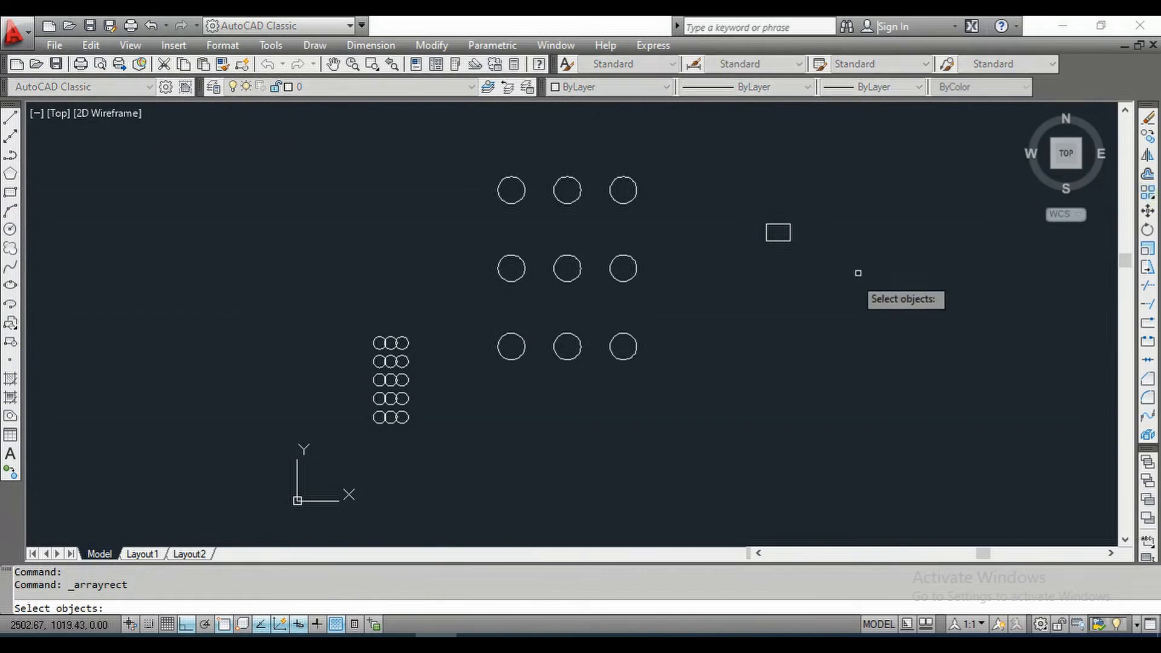
{"action": "left_click", "coordinate": [790, 240]}
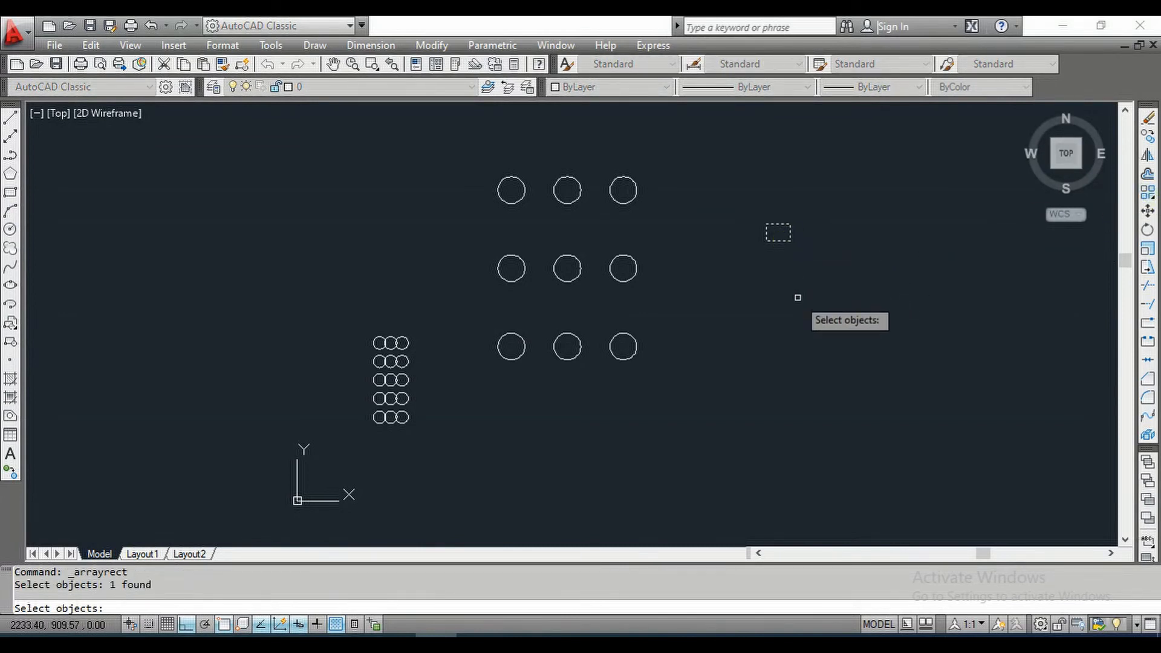
{"action": "key", "text": "Return"}
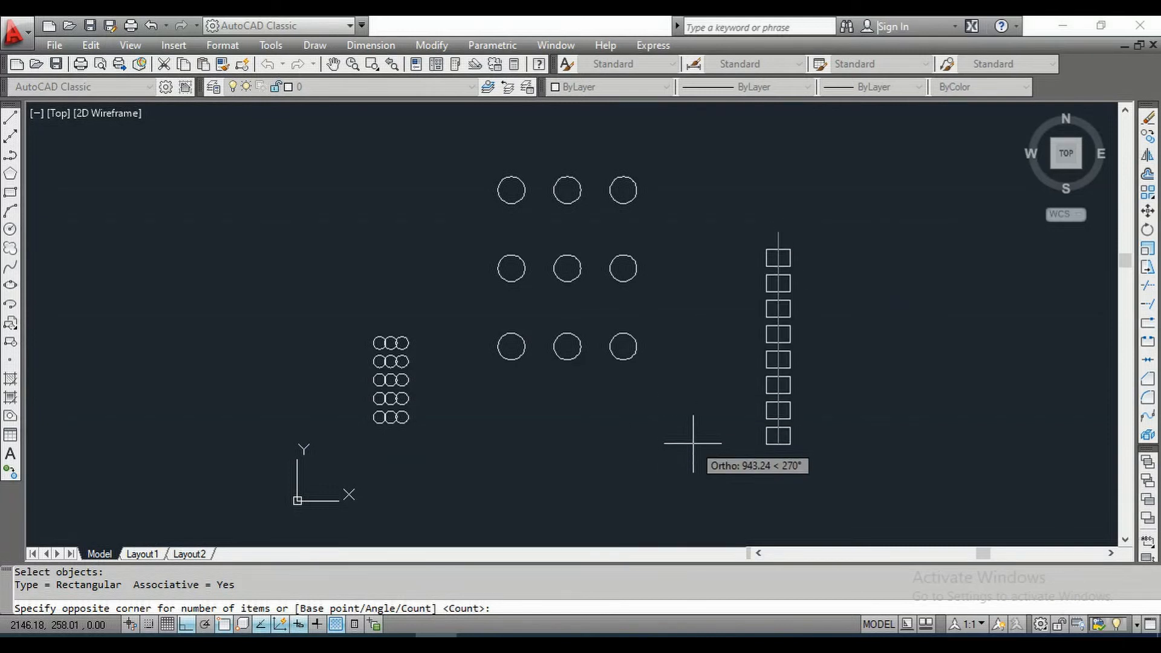
{"action": "type", "text": "a"}
{"action": "key", "text": "Return"}
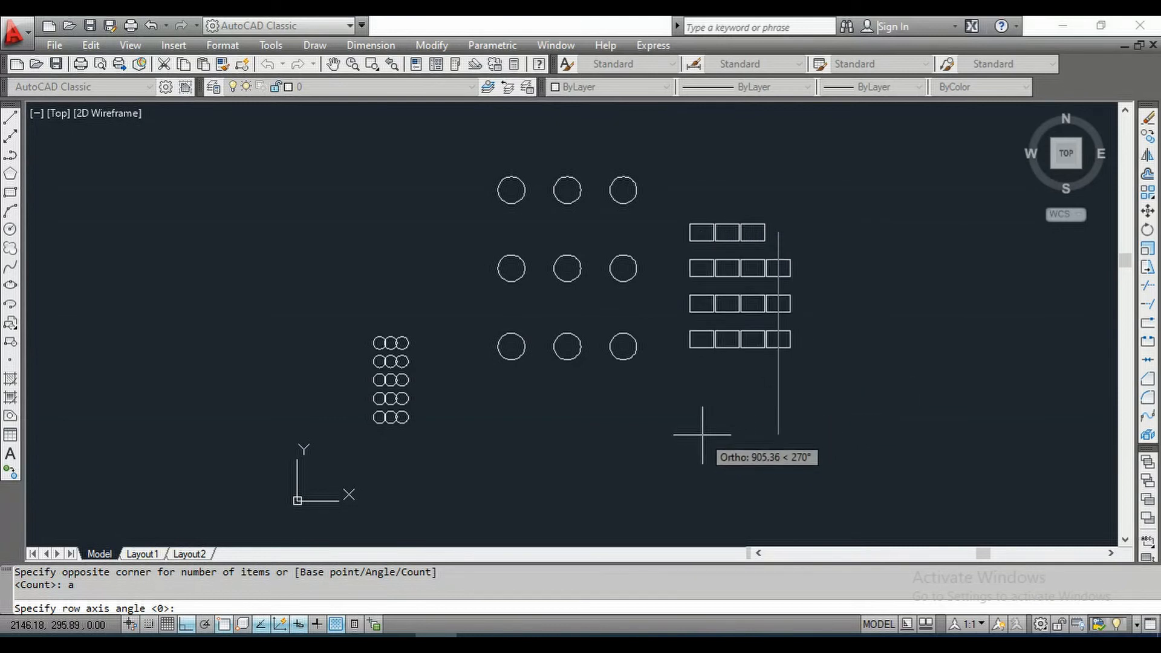
{"action": "type", "text": "45"}
{"action": "key", "text": "Return"}
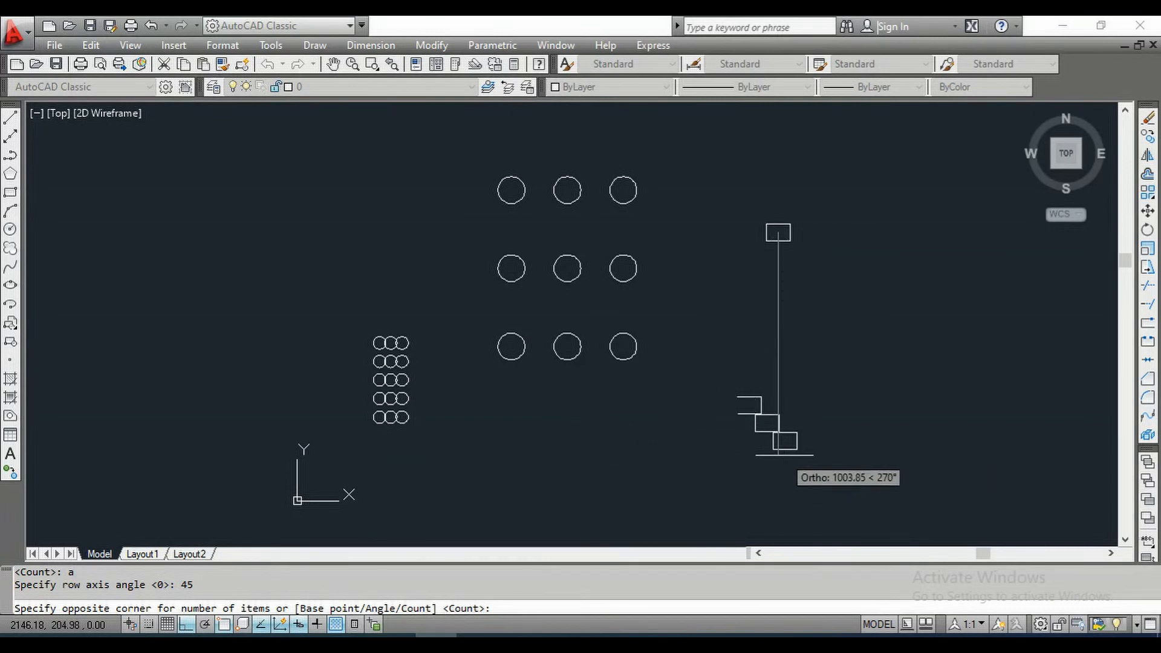
- Pick an opposite corner below and to the right of the rectangle for the angled array's item count and spacing, and end the command
{"action": "left_click", "coordinate": [889, 470]}
{"action": "left_click", "coordinate": [888, 470]}
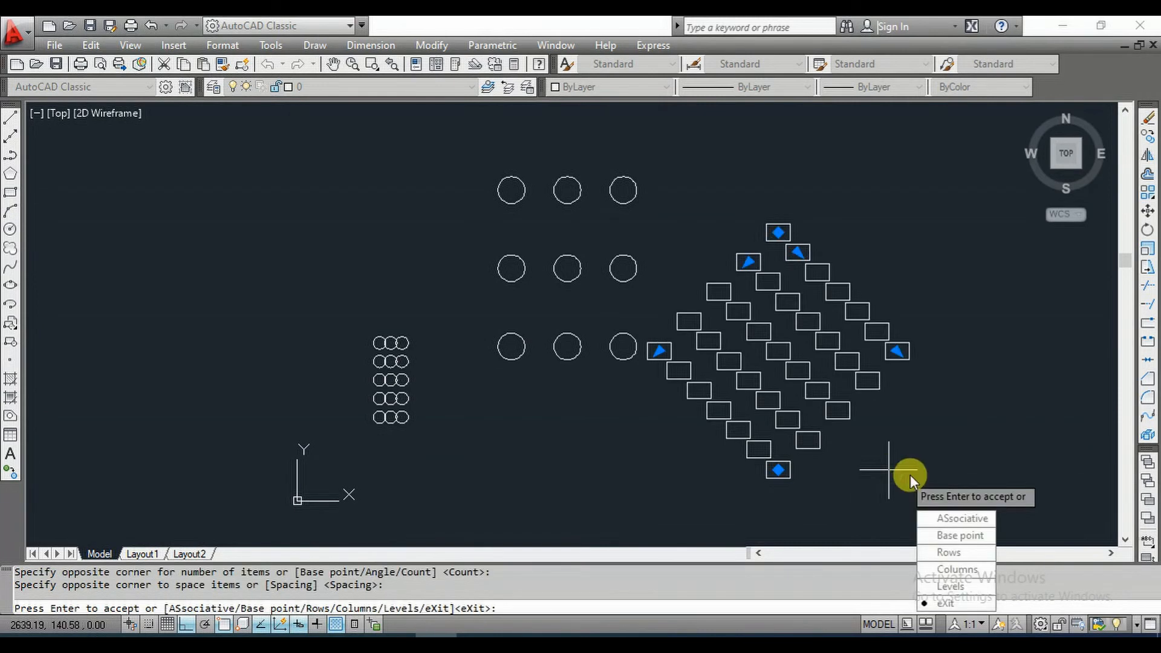
{"action": "key", "text": "Escape"}
{"action": "key", "text": "Escape"}
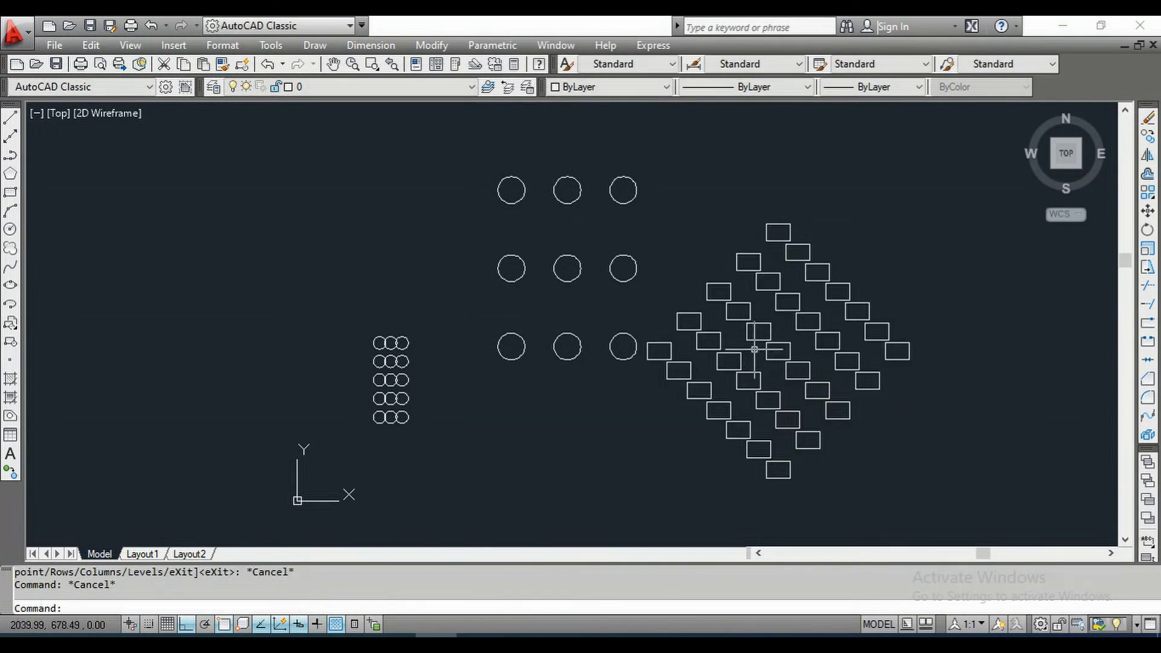
- Draw a circle with a radius of about 76 in the empty space to the right of the angled rectangle array
{"action": "scroll", "coordinate": [770, 359], "scroll_direction": "down", "scroll_amount": 2}
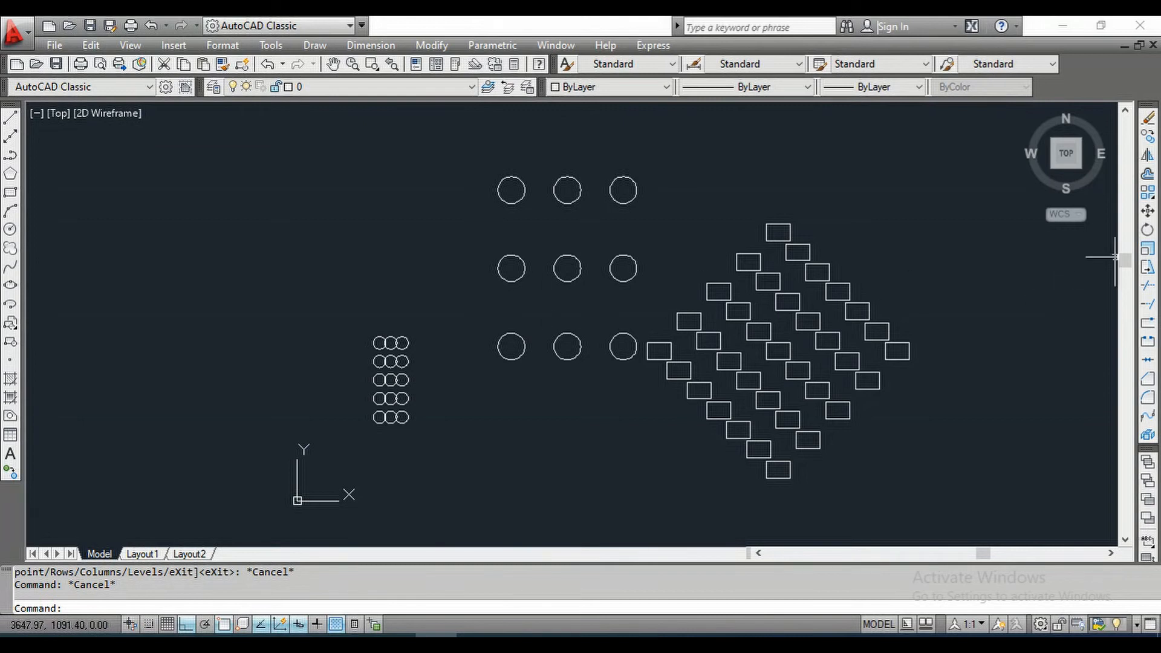
{"action": "middle_click_drag", "start_coordinate": [894, 305], "coordinate": [686, 304]}
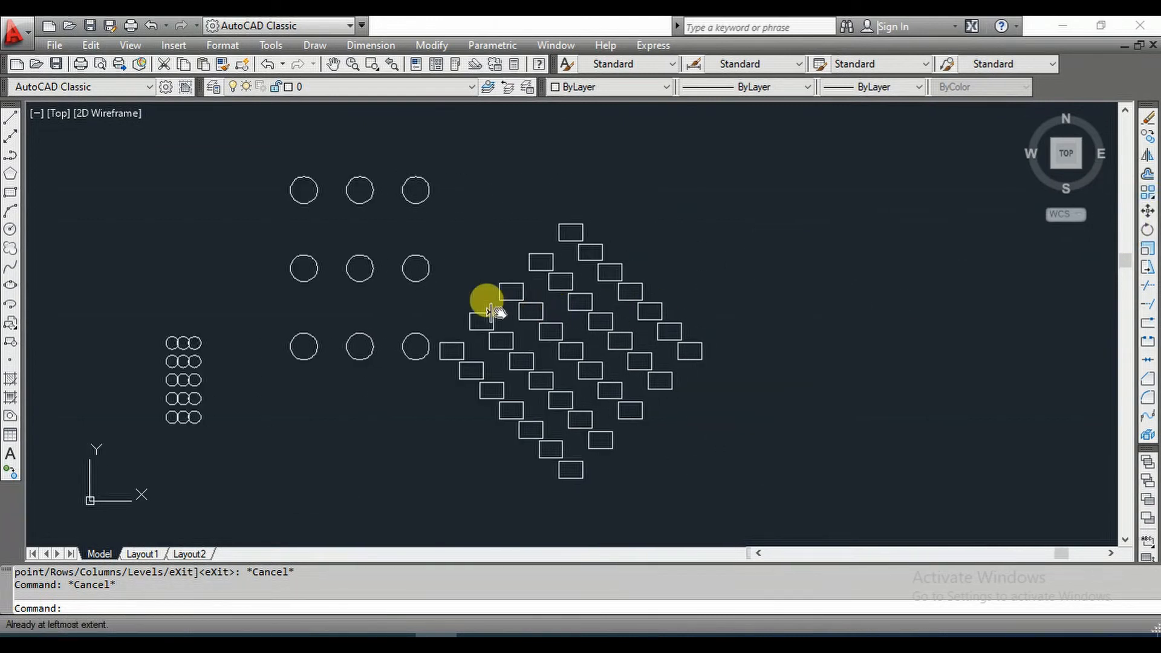
{"action": "left_click", "coordinate": [10, 229]}
{"action": "left_click", "coordinate": [802, 204]}
{"action": "left_click", "coordinate": [813, 220]}
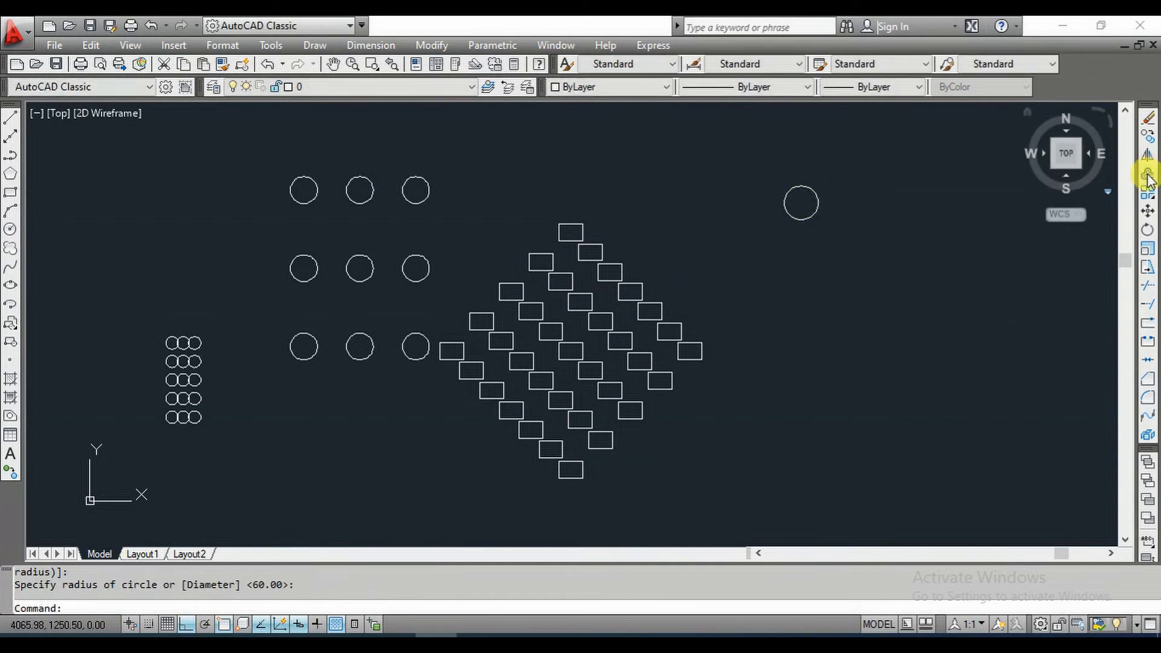
- Begin a rectangular array of the new circle, with its base point at the circle's left quadrant
{"action": "left_click", "coordinate": [1147, 193]}
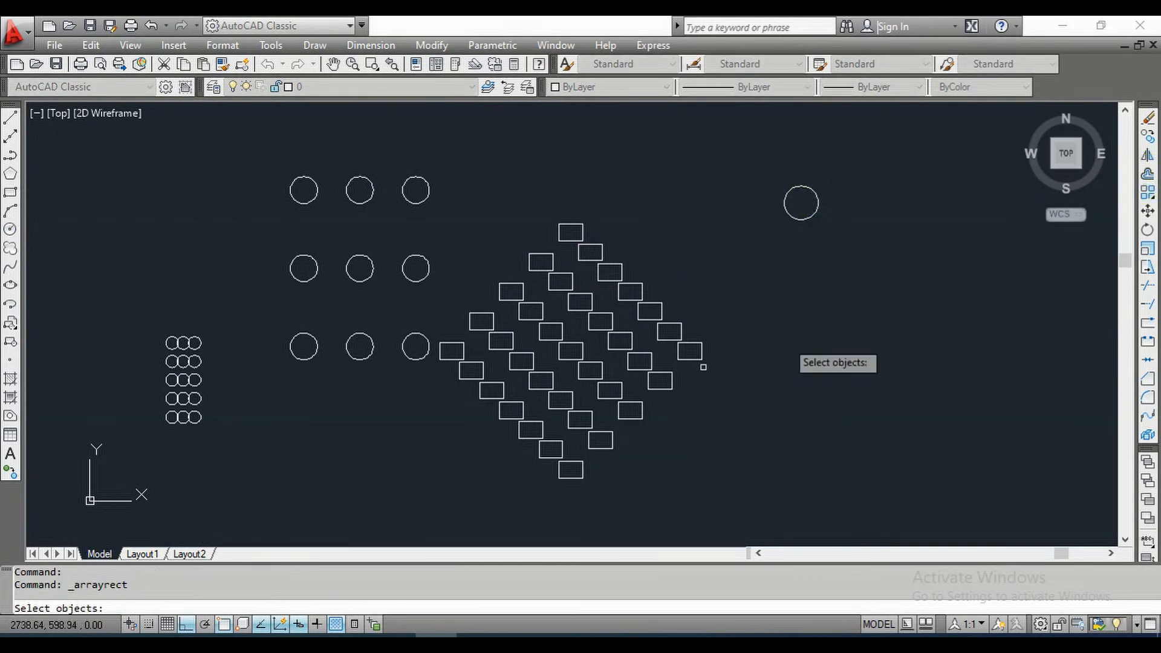
{"action": "left_click", "coordinate": [813, 191]}
{"action": "key", "text": "Return"}
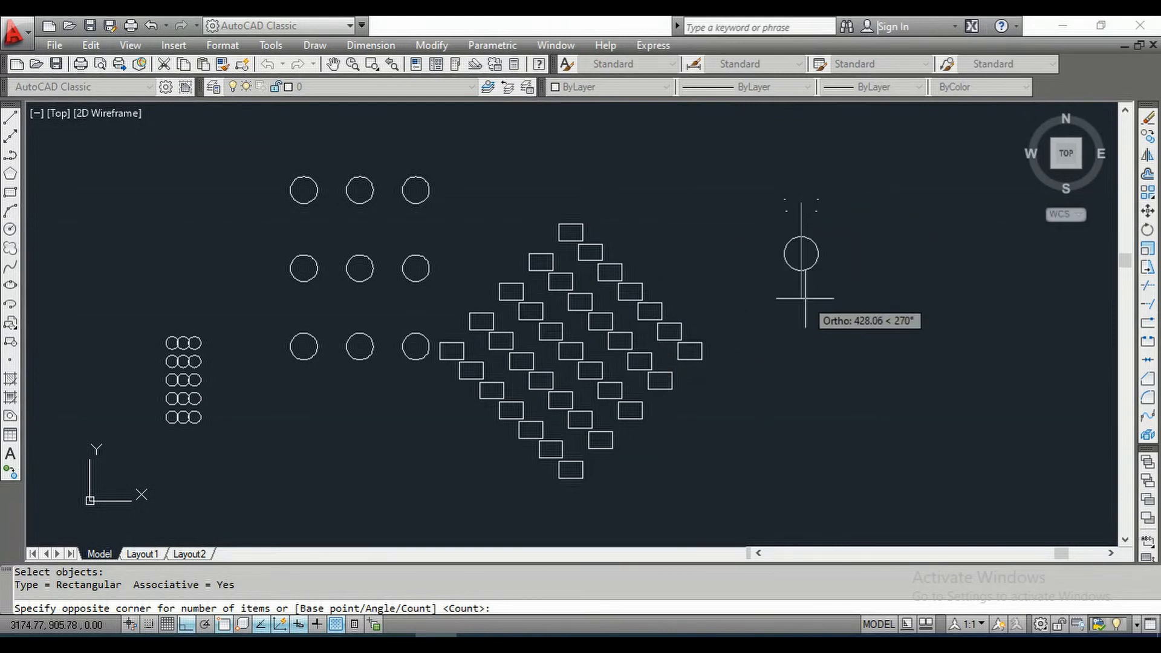
{"action": "type", "text": "b"}
{"action": "key", "text": "Return"}
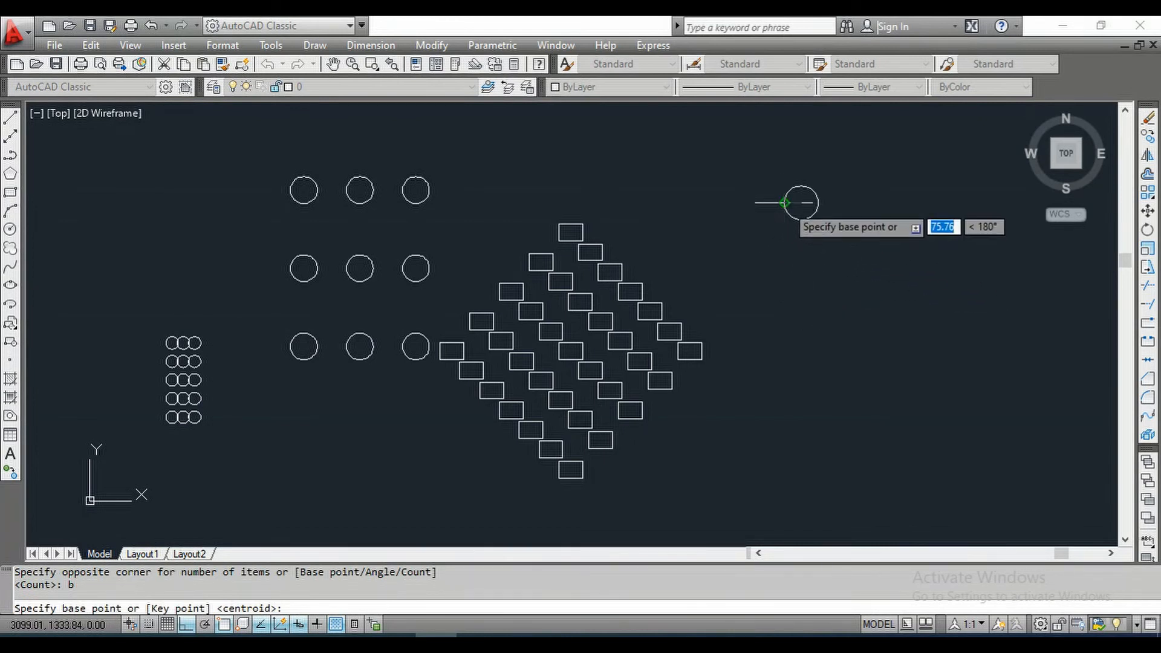
{"action": "left_click", "coordinate": [784, 202]}
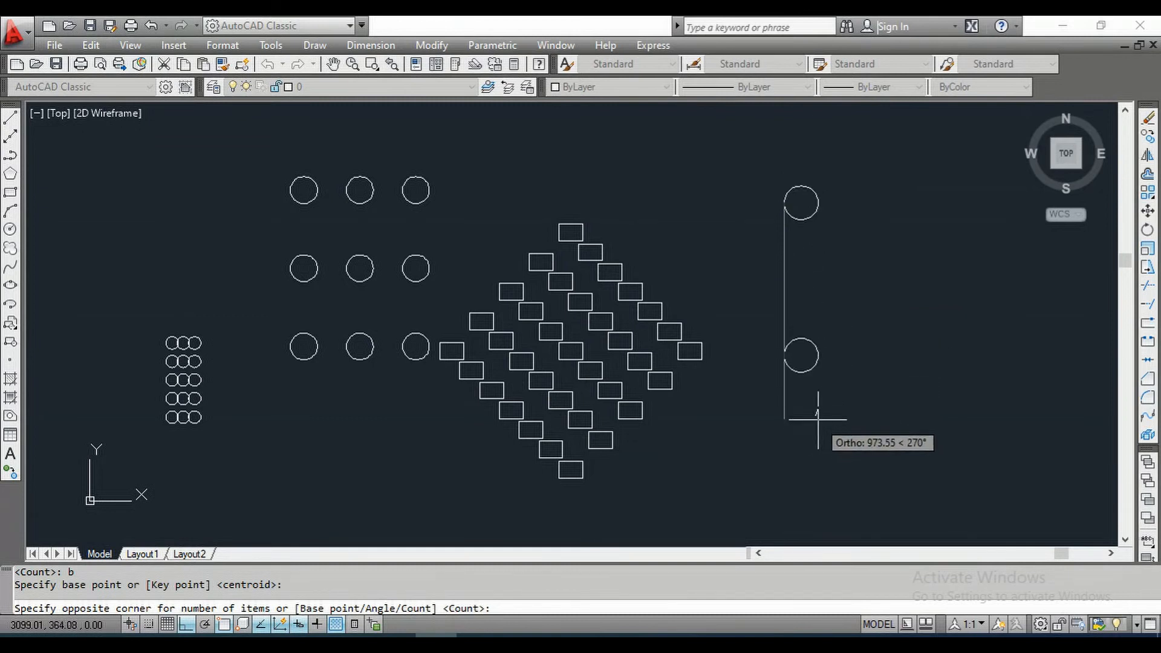
- Define the new circle's array by count, with 2 rows and 10 columns
{"action": "middle_click_drag", "start_coordinate": [818, 412], "coordinate": [800, 351]}
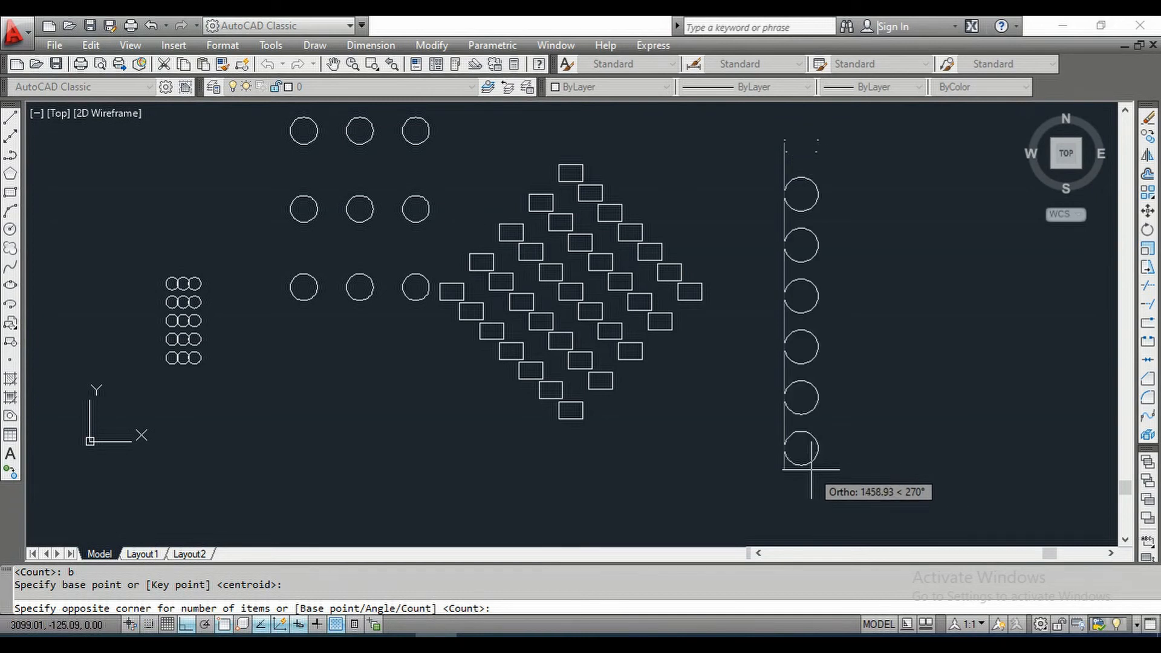
{"action": "middle_click_drag", "start_coordinate": [811, 469], "coordinate": [804, 404]}
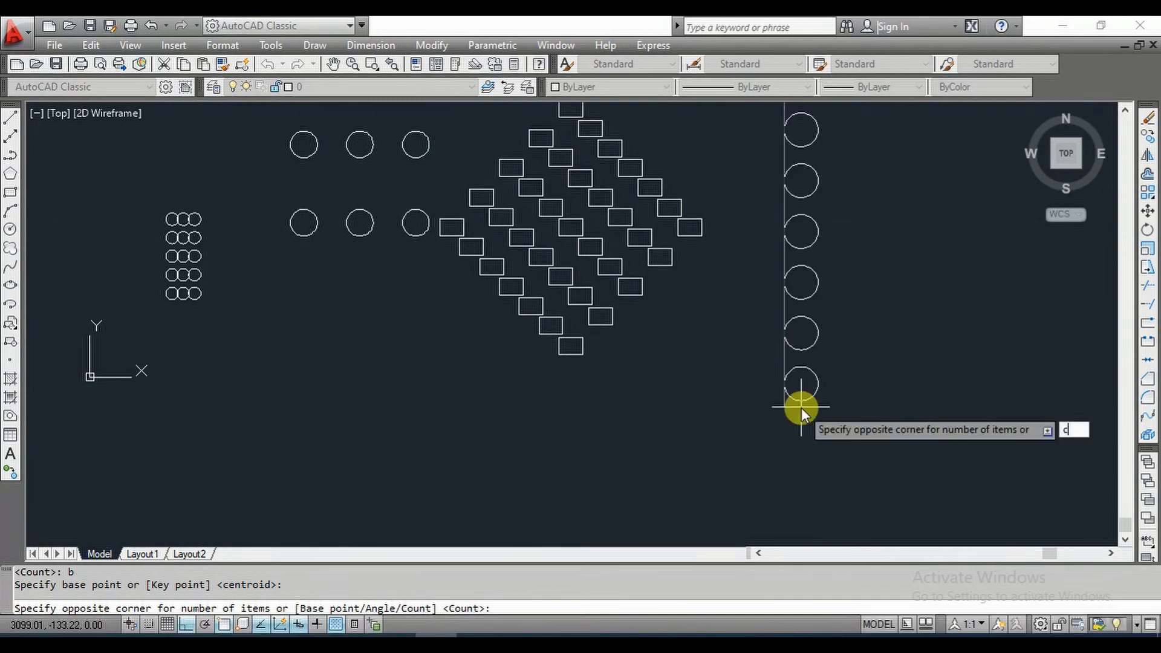
{"action": "type", "text": "c"}
{"action": "key", "text": "Return"}
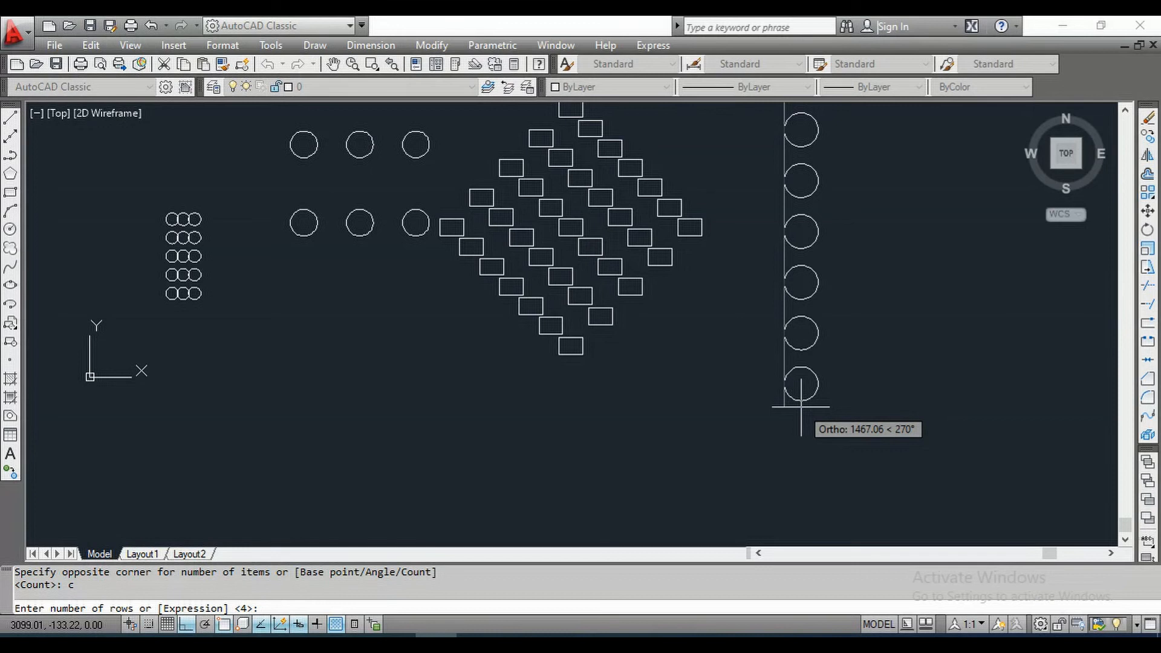
{"action": "type", "text": "2"}
{"action": "key", "text": "Return"}
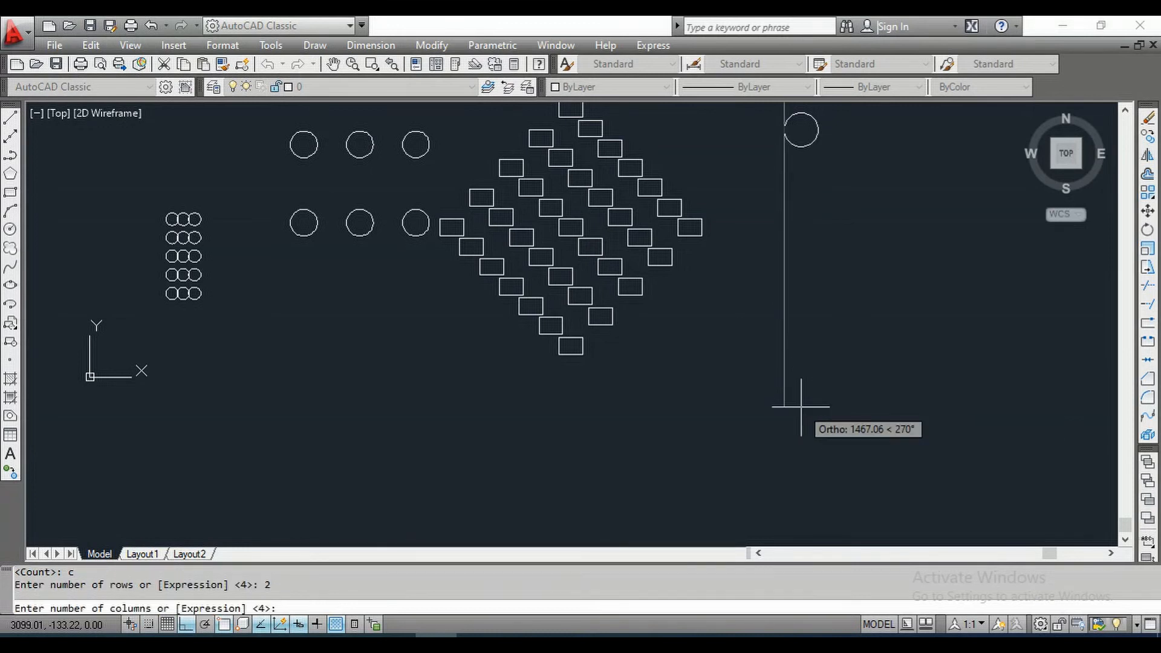
{"action": "type", "text": "10"}
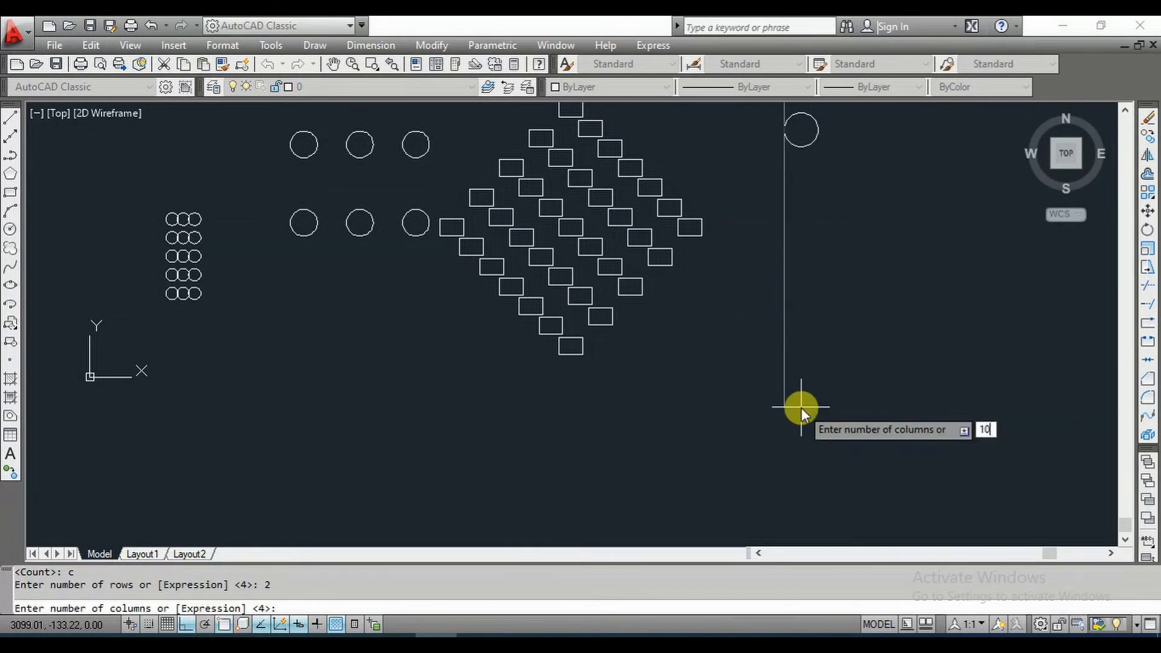
{"action": "key", "text": "Return"}
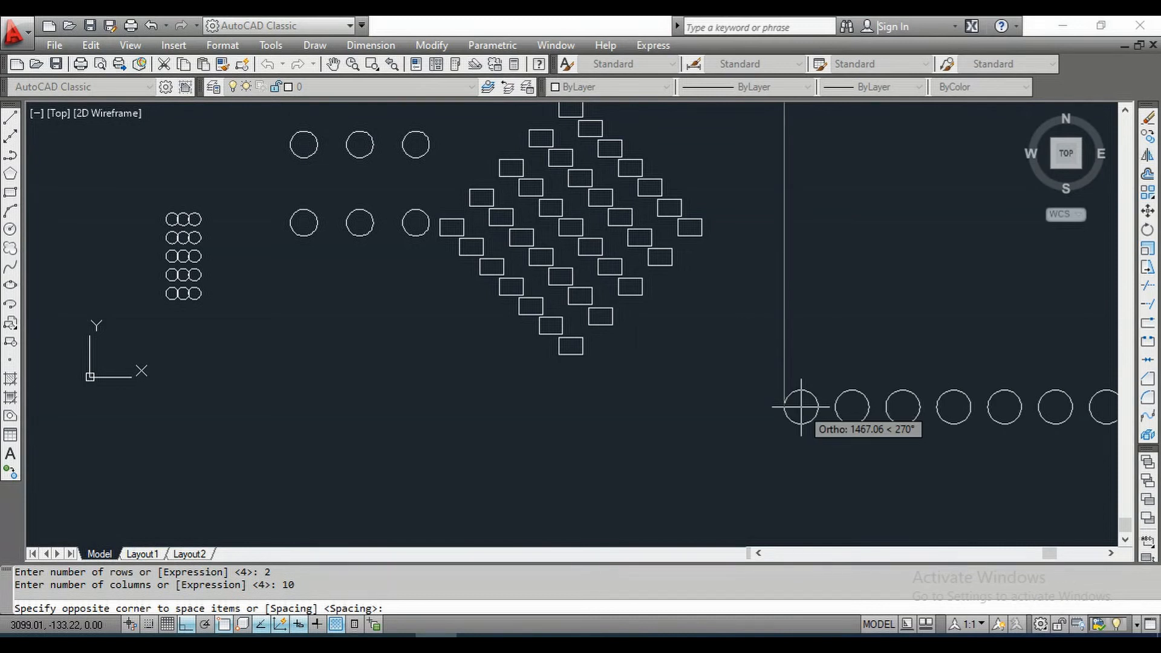
- Set the circle array's row spacing to 145, keep the default column spacing of 227.29, and finish the array
{"action": "type", "text": "s"}
{"action": "key", "text": "Return"}
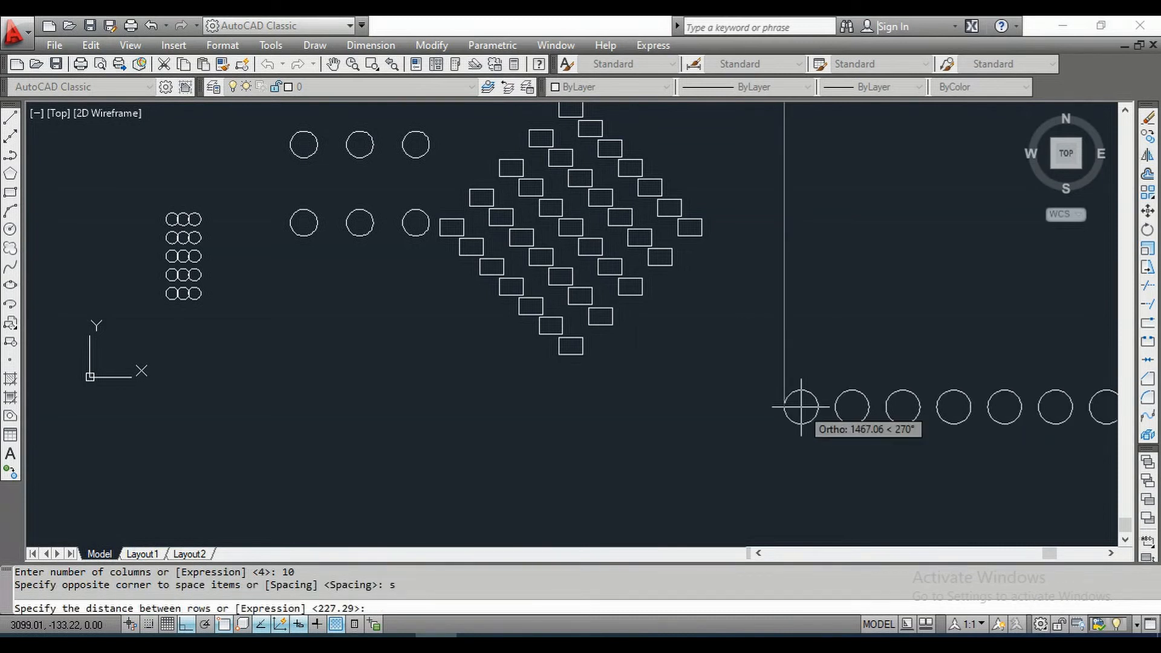
{"action": "type", "text": "145"}
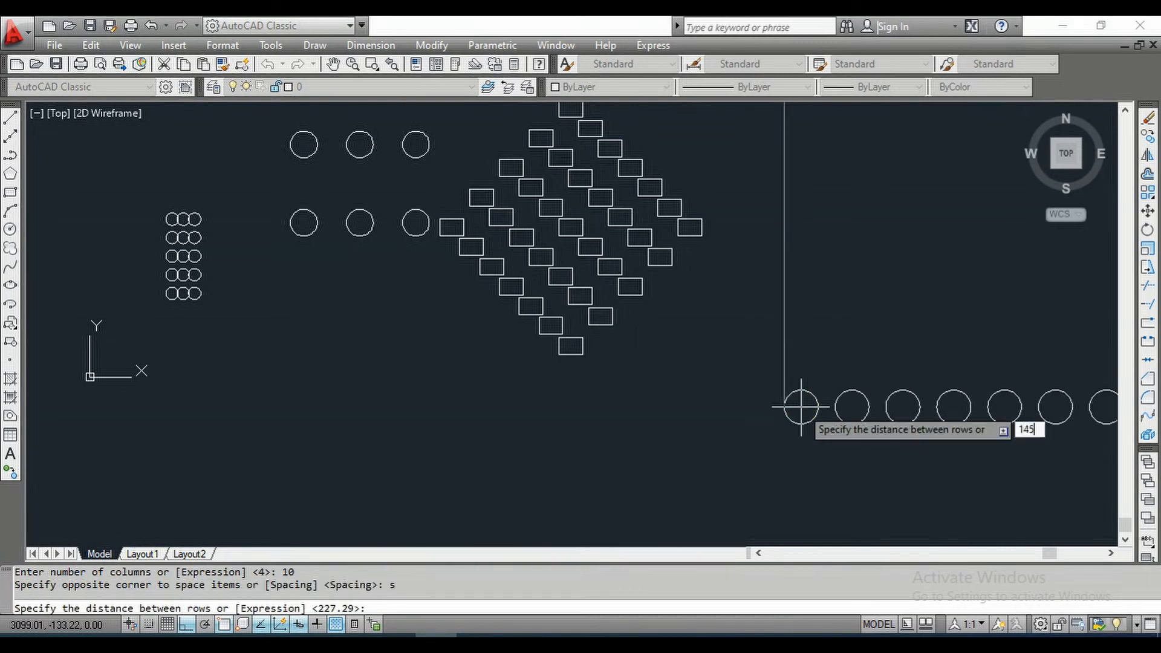
{"action": "key", "text": "Return"}
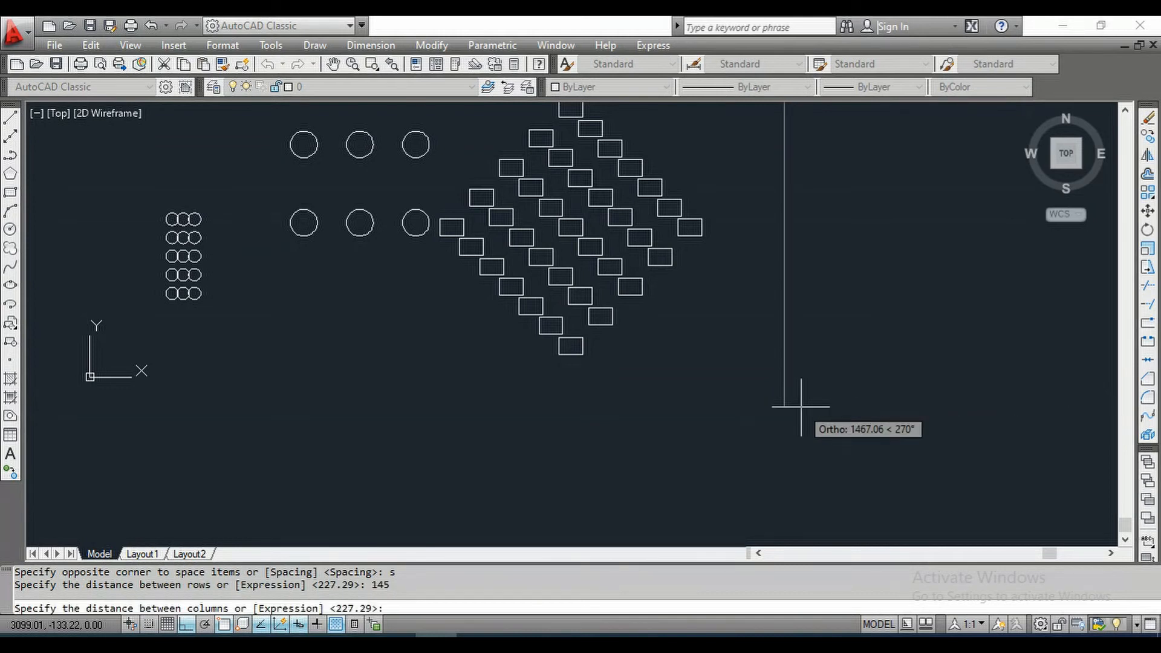
{"action": "left_click", "coordinate": [801, 407]}
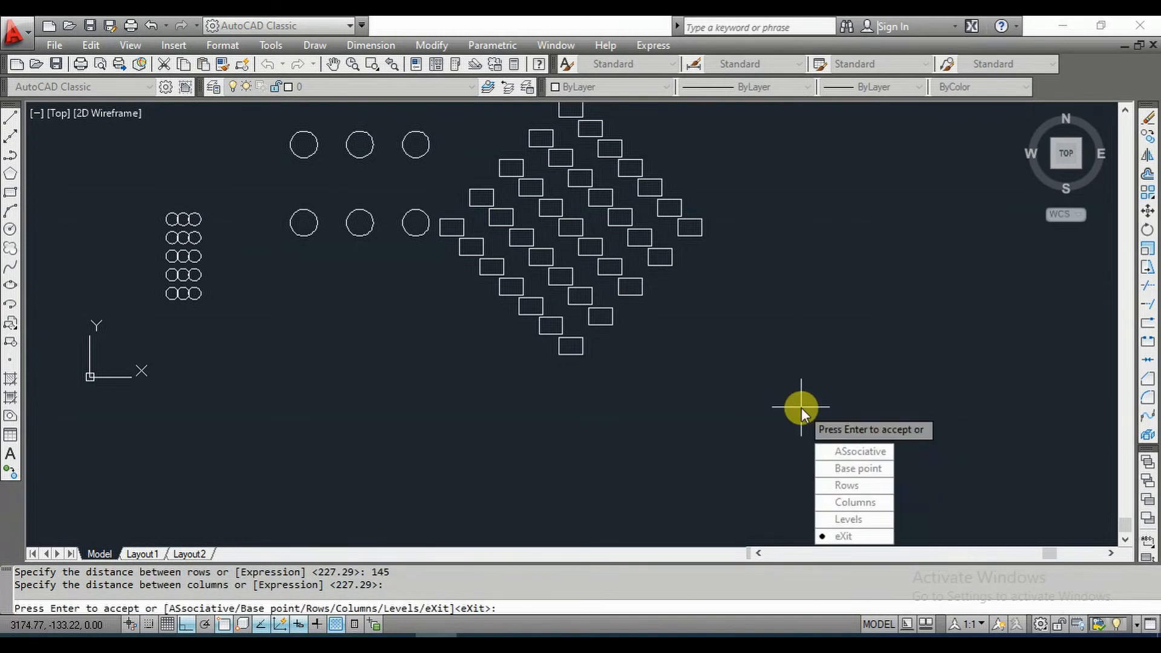
{"action": "key", "text": "Return"}
- Examine the finished two-row circle array, its overlapping rows and its position relative to the other arrays
{"action": "scroll", "coordinate": [793, 396], "scroll_direction": "down", "scroll_amount": 2}
{"action": "type", "text": "z"}
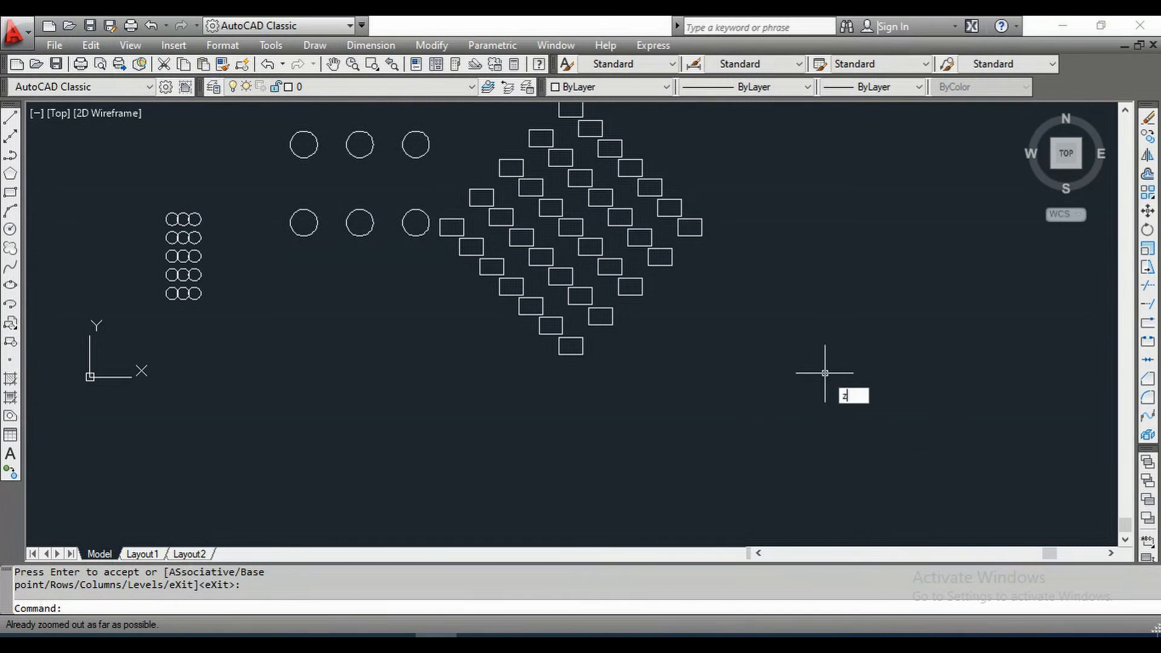
{"action": "key", "text": "Return"}
{"action": "type", "text": "e"}
{"action": "key", "text": "Return"}
{"action": "middle_click_drag", "start_coordinate": [757, 277], "coordinate": [563, 313]}
{"action": "scroll", "coordinate": [424, 260], "scroll_direction": "up", "scroll_amount": 6}
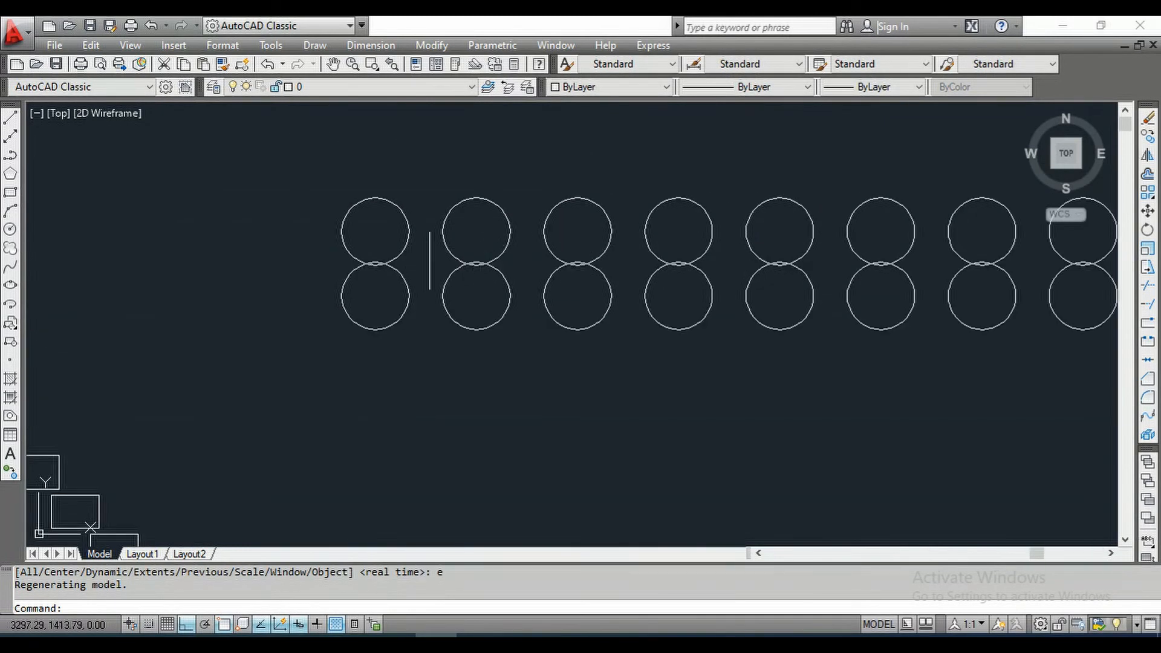
{"action": "scroll", "coordinate": [372, 291], "scroll_direction": "down", "scroll_amount": 8}
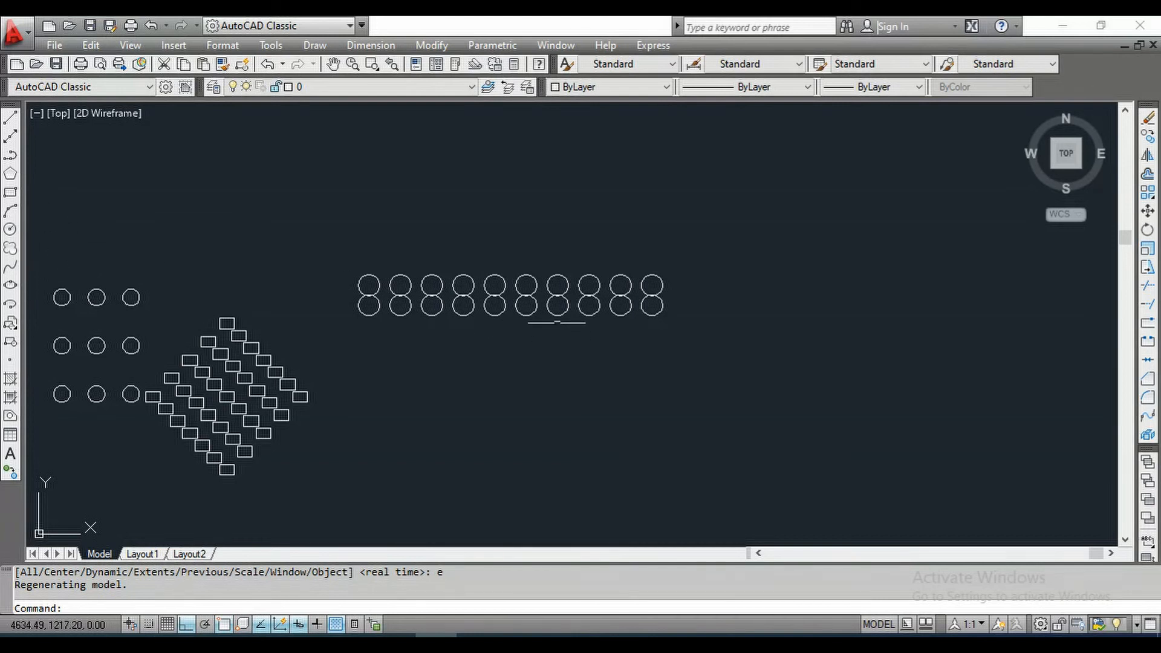
- Draw a small rectangle in the empty space above and to the right of the two-row circle array
{"action": "left_click", "coordinate": [11, 192]}
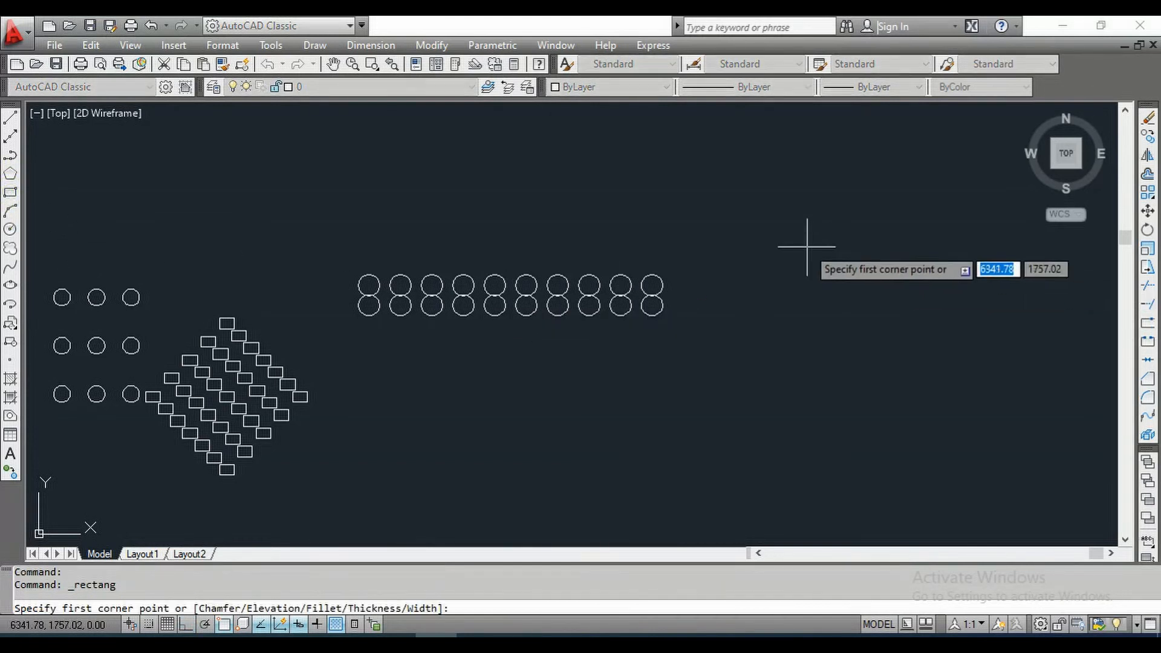
{"action": "left_click", "coordinate": [744, 230]}
{"action": "left_click", "coordinate": [785, 256]}
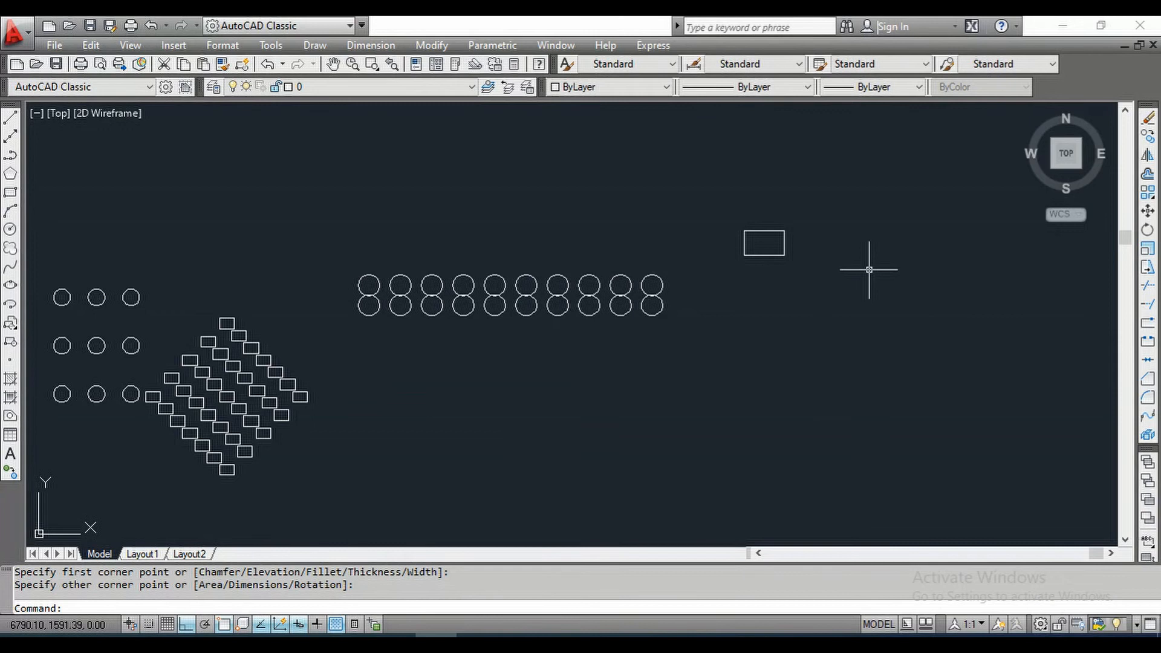
- Create a rectangular array of the new rectangle, picking opposite corners for one row of four evenly spaced columns
{"action": "left_click", "coordinate": [1148, 192]}
{"action": "left_click", "coordinate": [760, 230]}
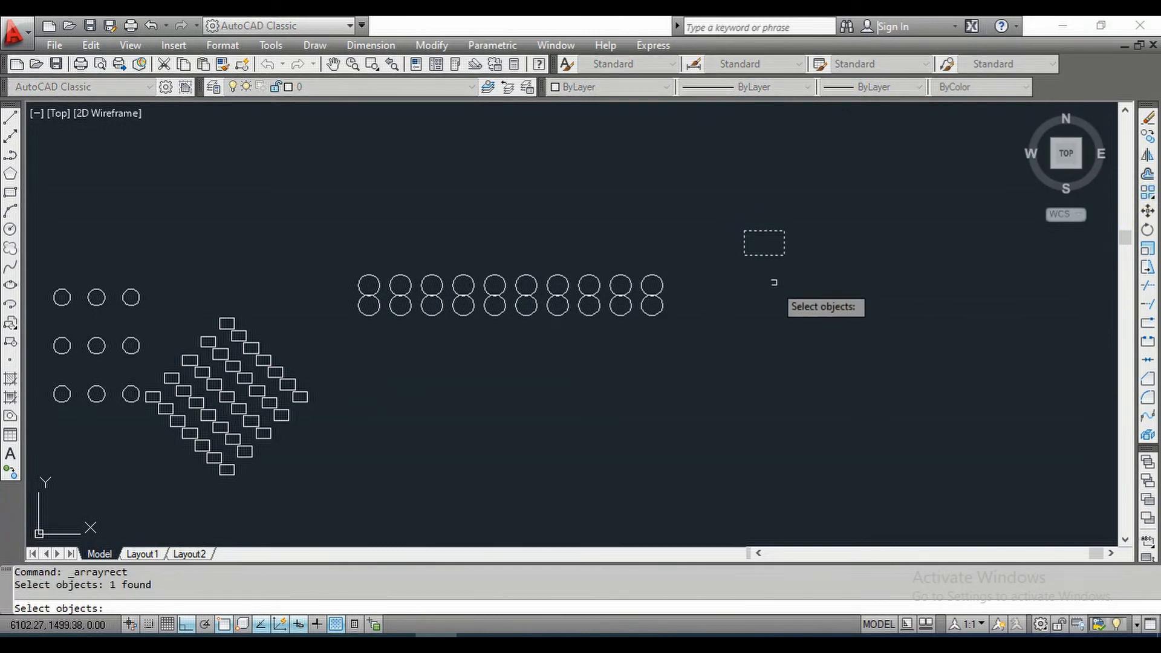
{"action": "key", "text": "Return"}
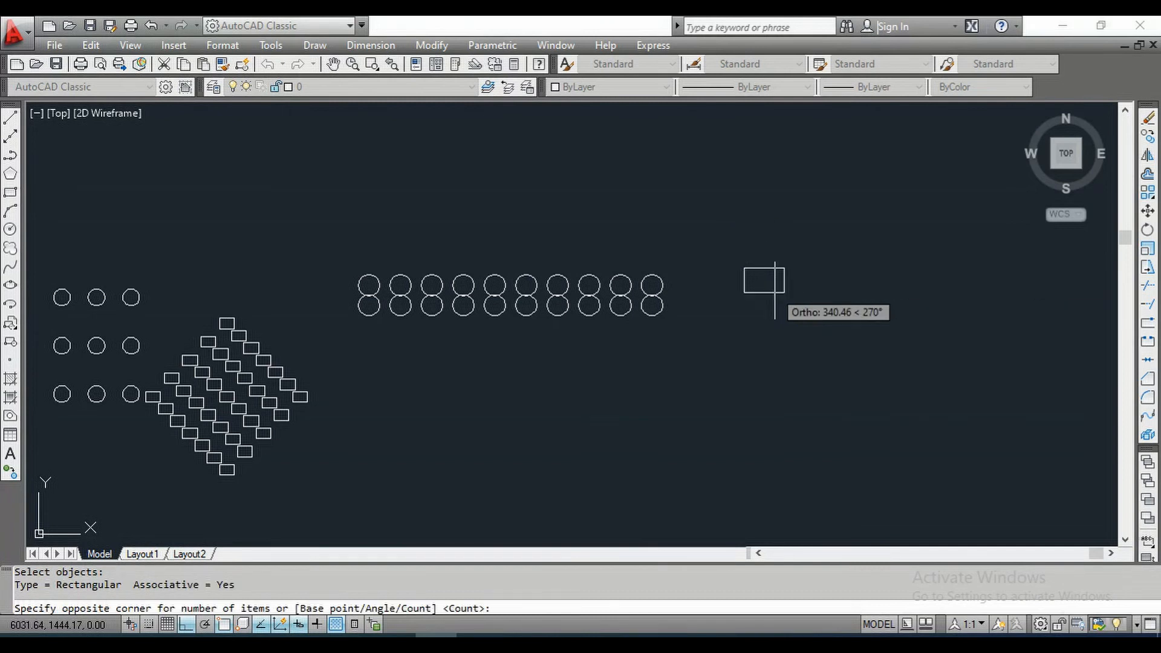
{"action": "left_click", "coordinate": [963, 342]}
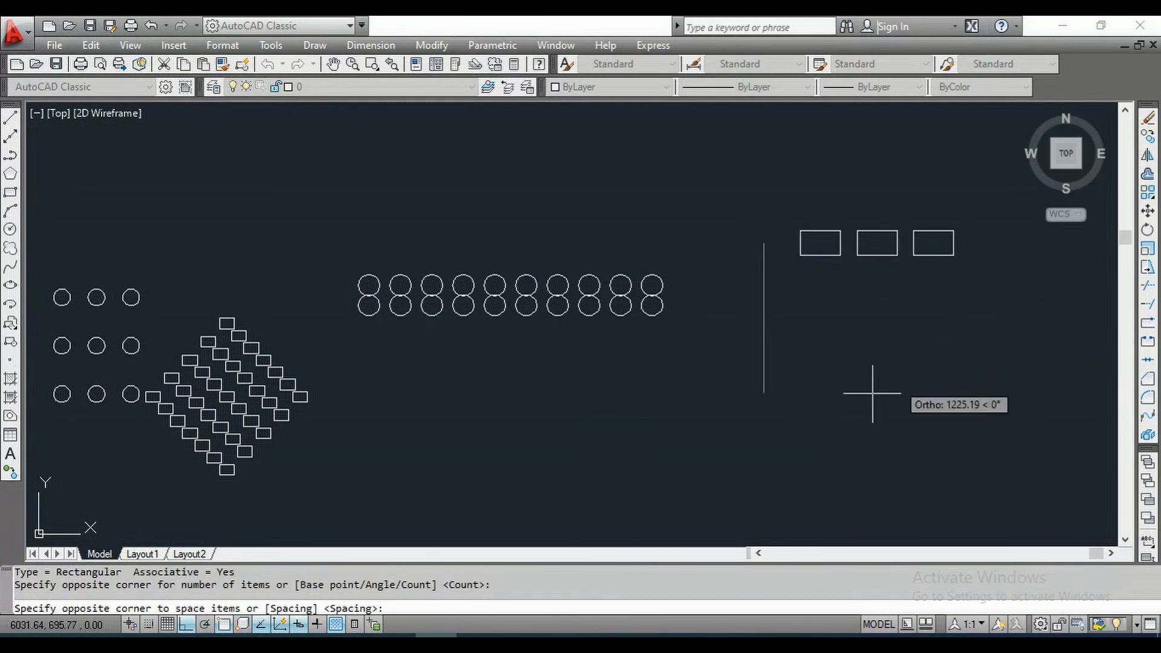
{"action": "left_click", "coordinate": [811, 459]}
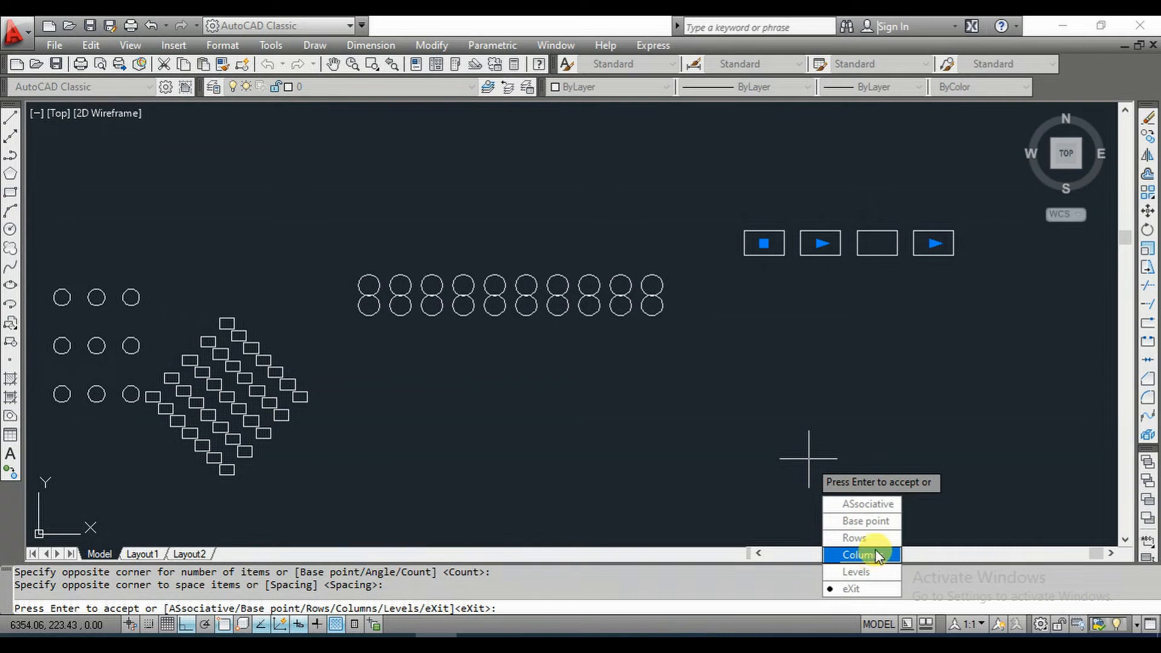
- Set the rectangle array's Associative option to No and accept the array
{"action": "left_click", "coordinate": [877, 508]}
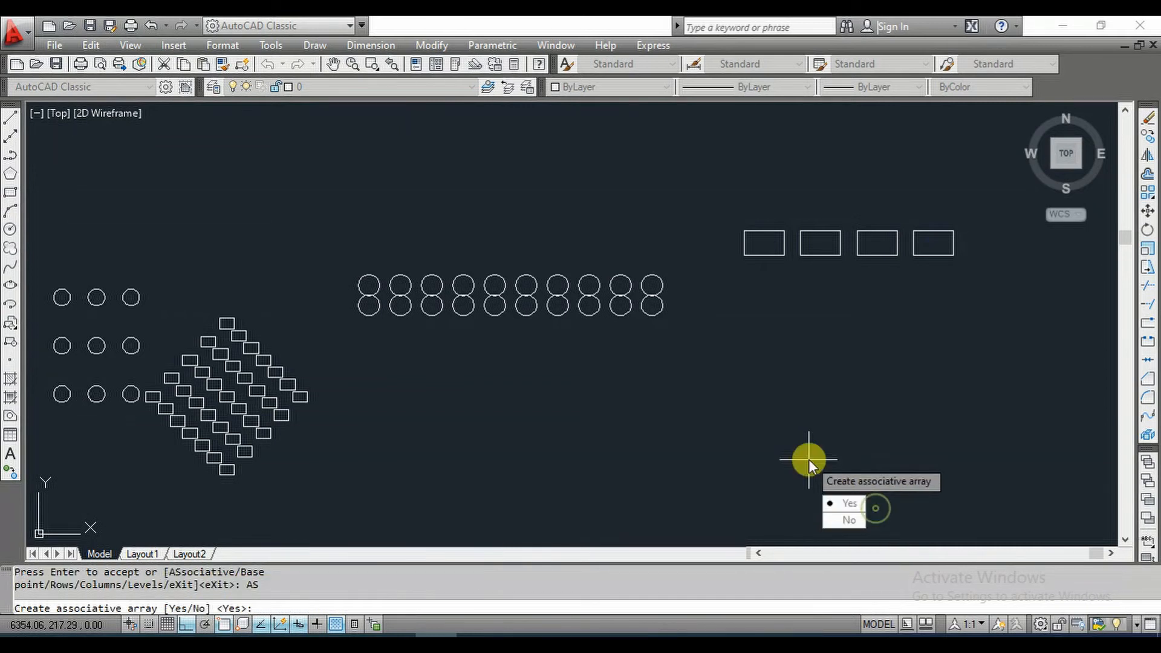
{"action": "left_click", "coordinate": [849, 522]}
{"action": "key", "text": "Return"}
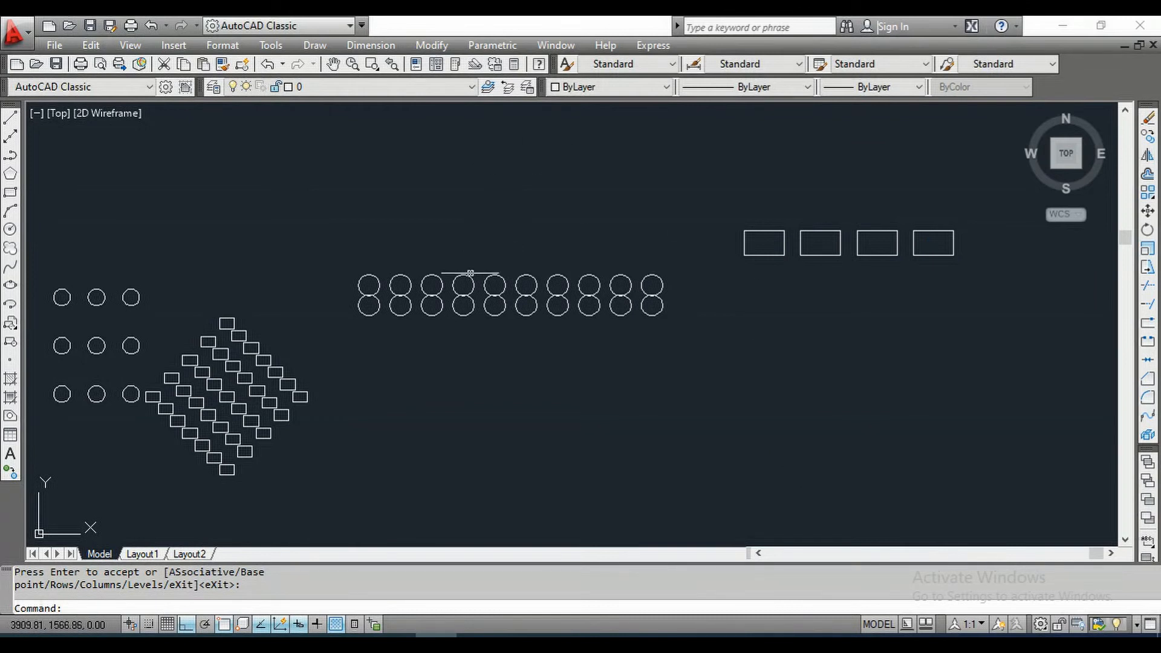
- Compare how the associative circle array and the separate rectangles of the non-associative row are selected
{"action": "left_click", "coordinate": [468, 274]}
{"action": "key", "text": "Escape"}
{"action": "key", "text": "Escape"}
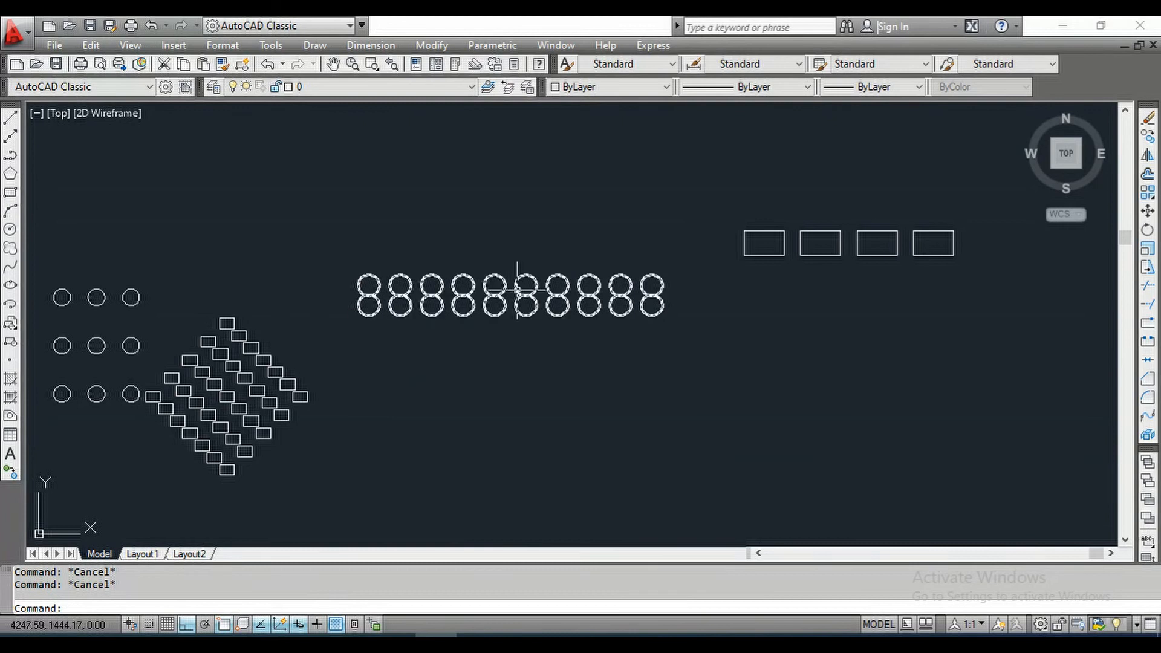
{"action": "left_click", "coordinate": [764, 235]}
{"action": "left_click", "coordinate": [773, 229]}
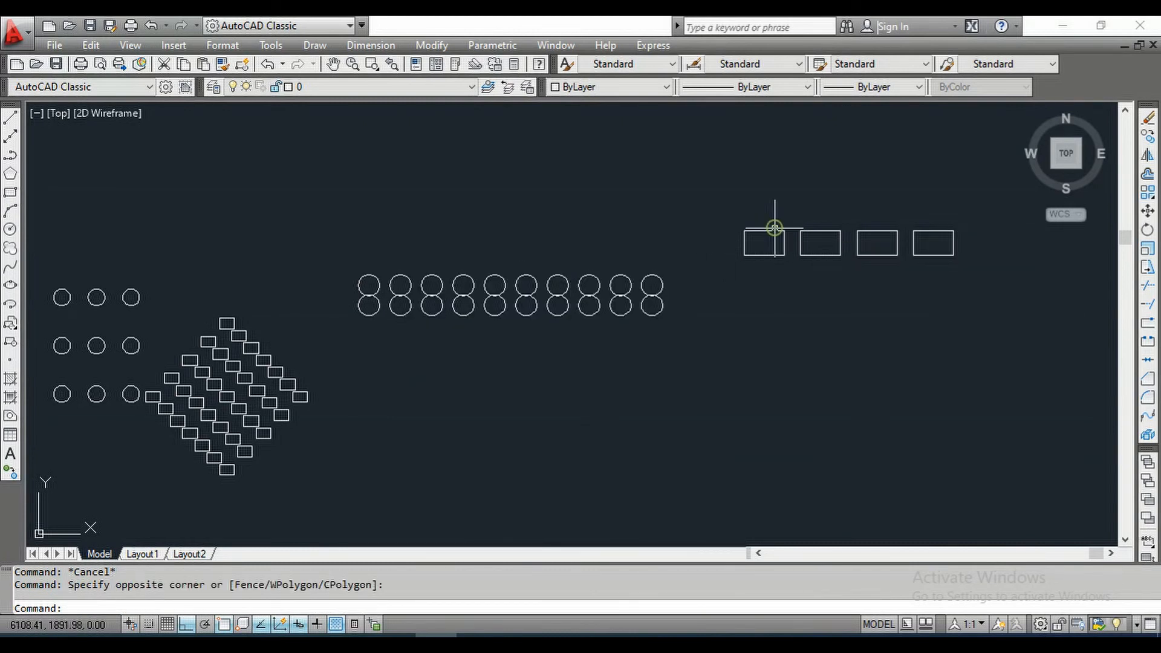
{"action": "left_click", "coordinate": [822, 234]}
{"action": "key", "text": "Escape"}
{"action": "key", "text": "Escape"}
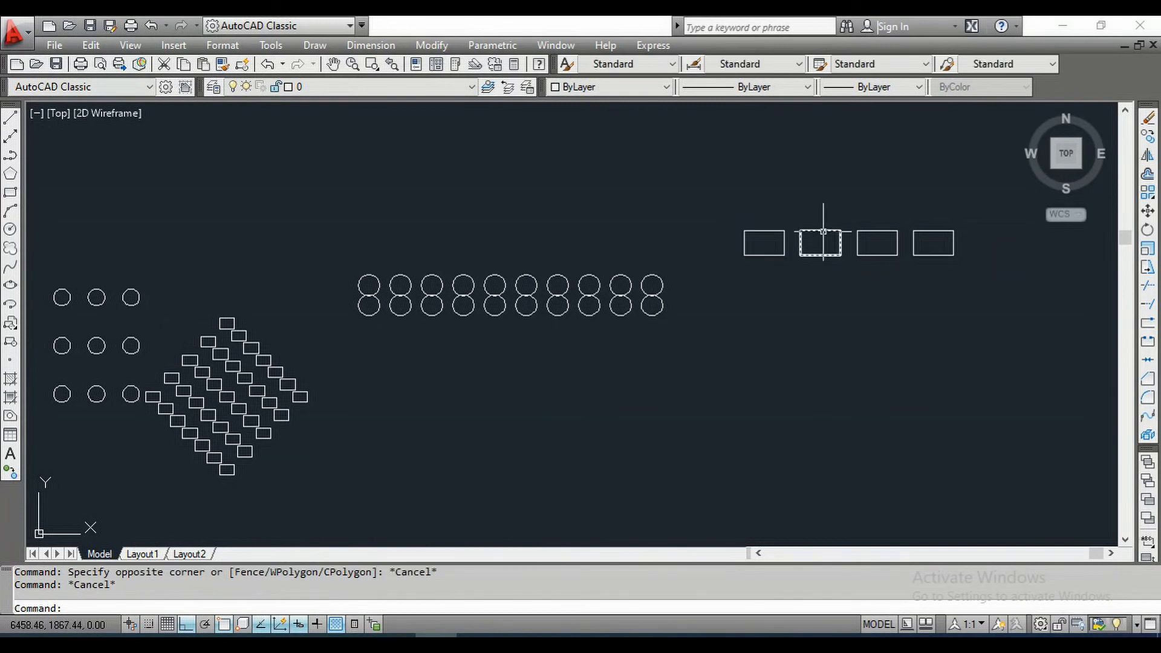
- Erase only the second rectangle in the row of four, and undo the erase
{"action": "left_click", "coordinate": [822, 234]}
{"action": "mouse_move", "coordinate": [823, 232]}
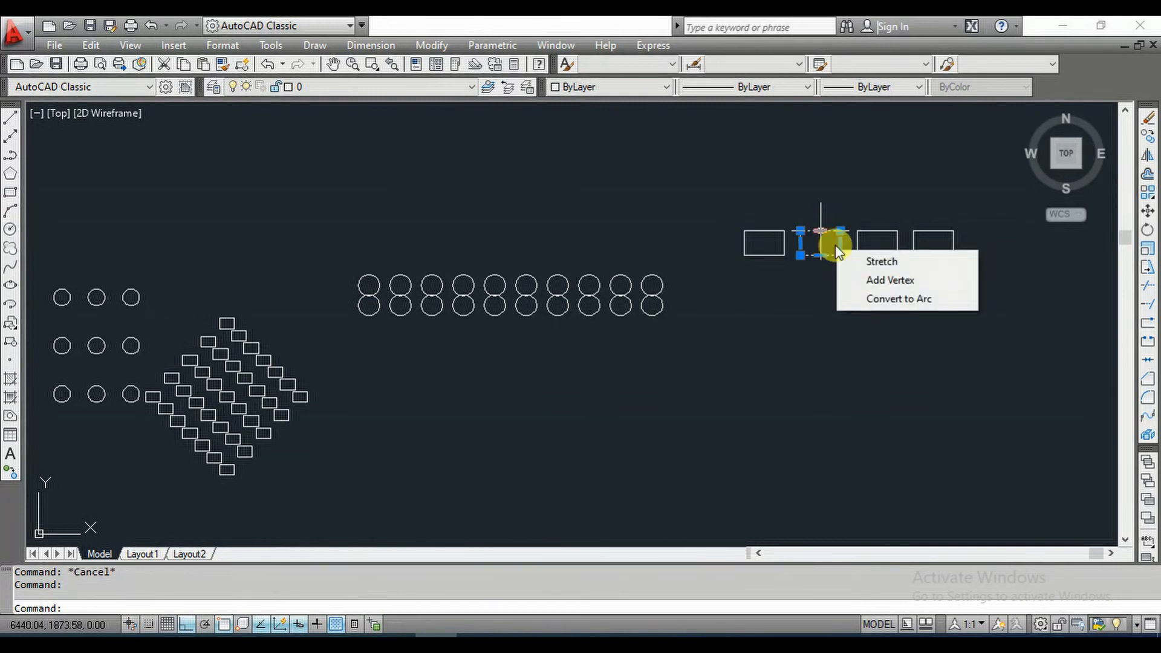
{"action": "key", "text": "Delete"}
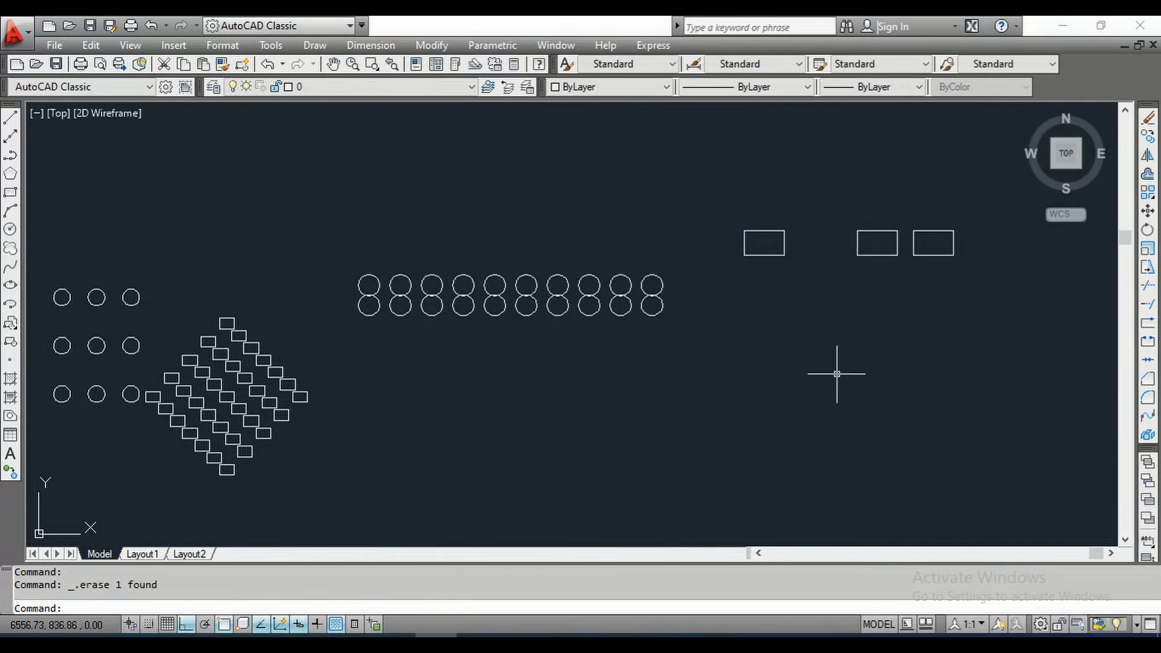
{"action": "key", "text": "ctrl+z"}
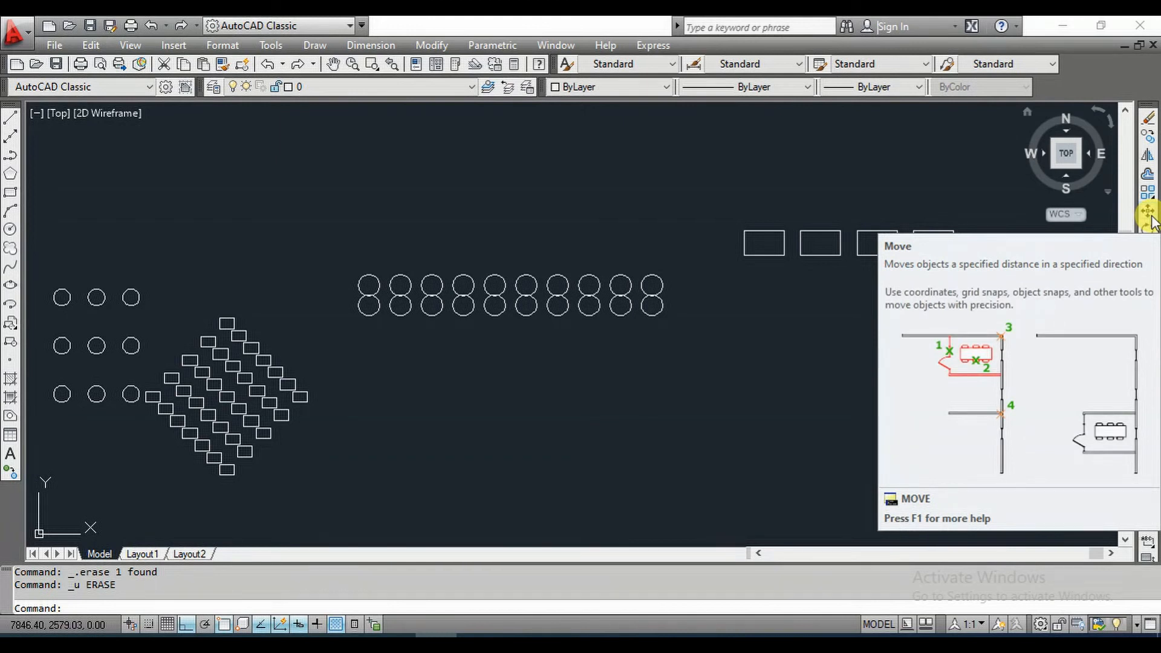
- Draw a large rectangle below the row of four rectangles and a small rectangle below the two-row circle array
{"action": "left_click", "coordinate": [10, 193]}
{"action": "left_click", "coordinate": [709, 368]}
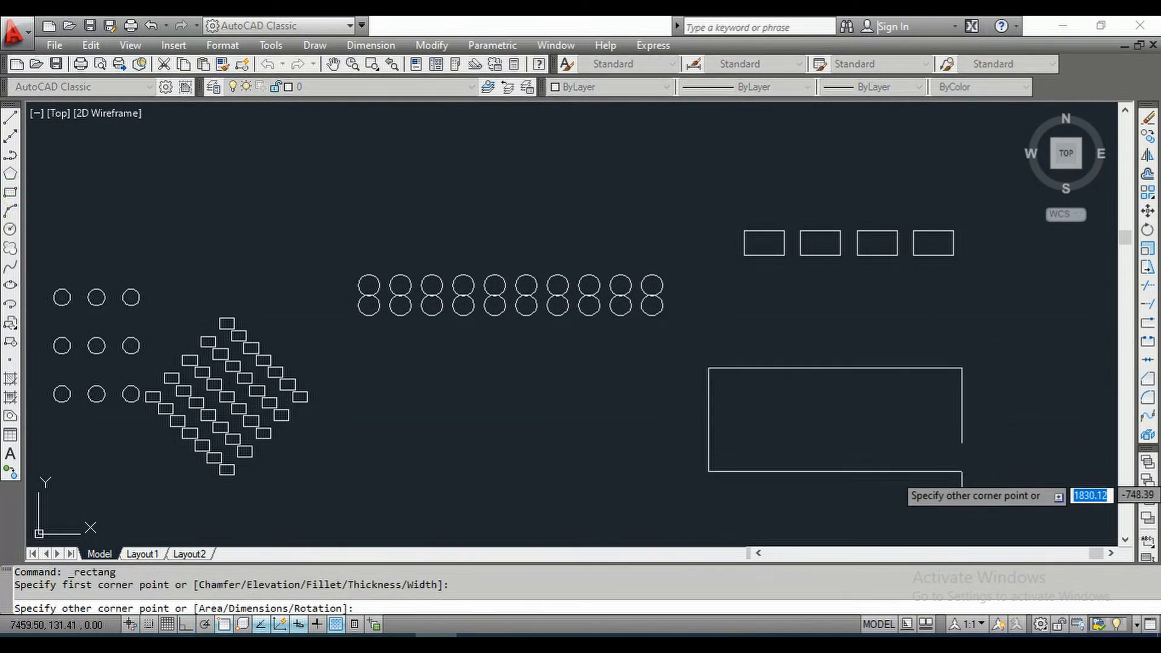
{"action": "left_click", "coordinate": [921, 486]}
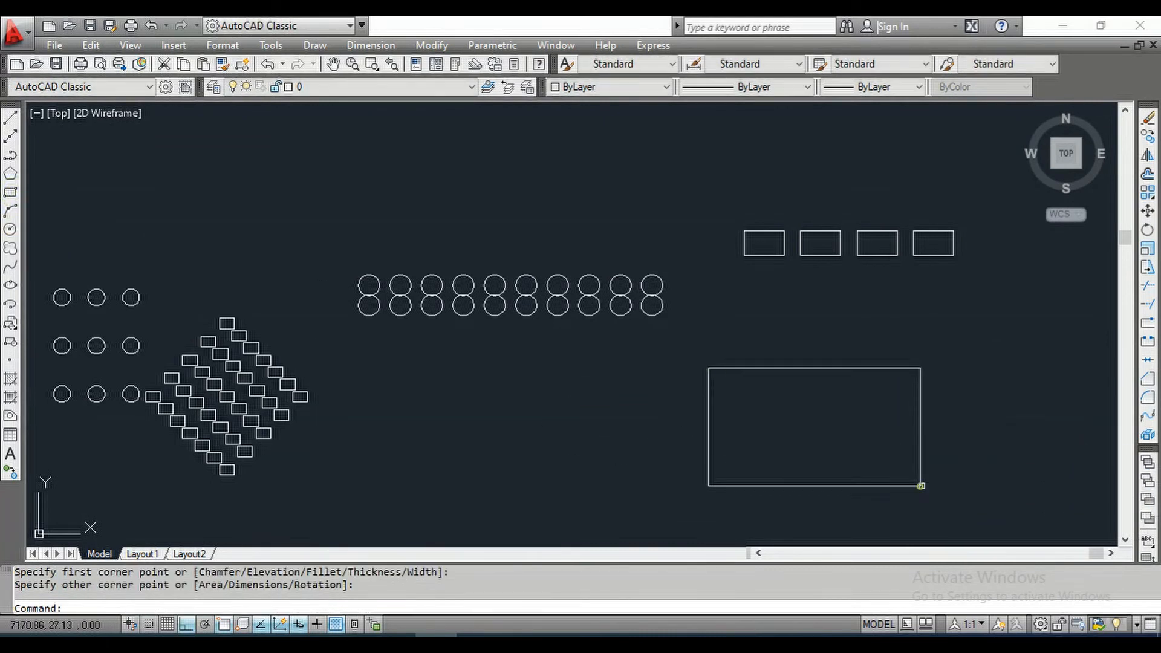
{"action": "left_click", "coordinate": [9, 194]}
{"action": "left_click", "coordinate": [448, 388]}
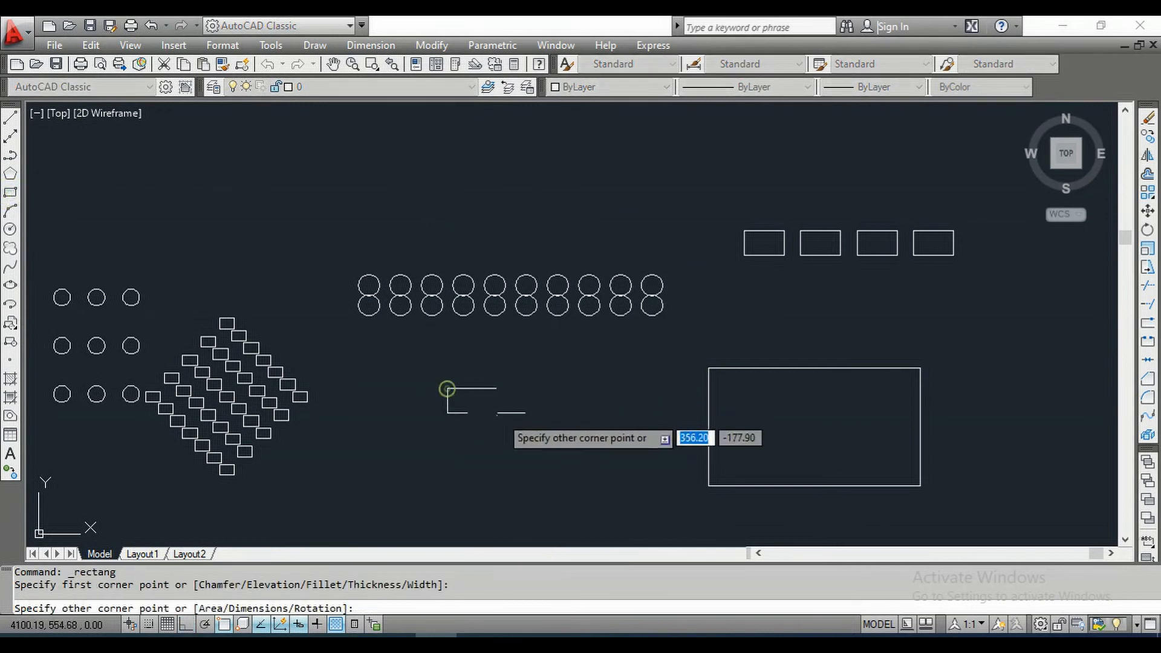
{"action": "left_click", "coordinate": [501, 416]}
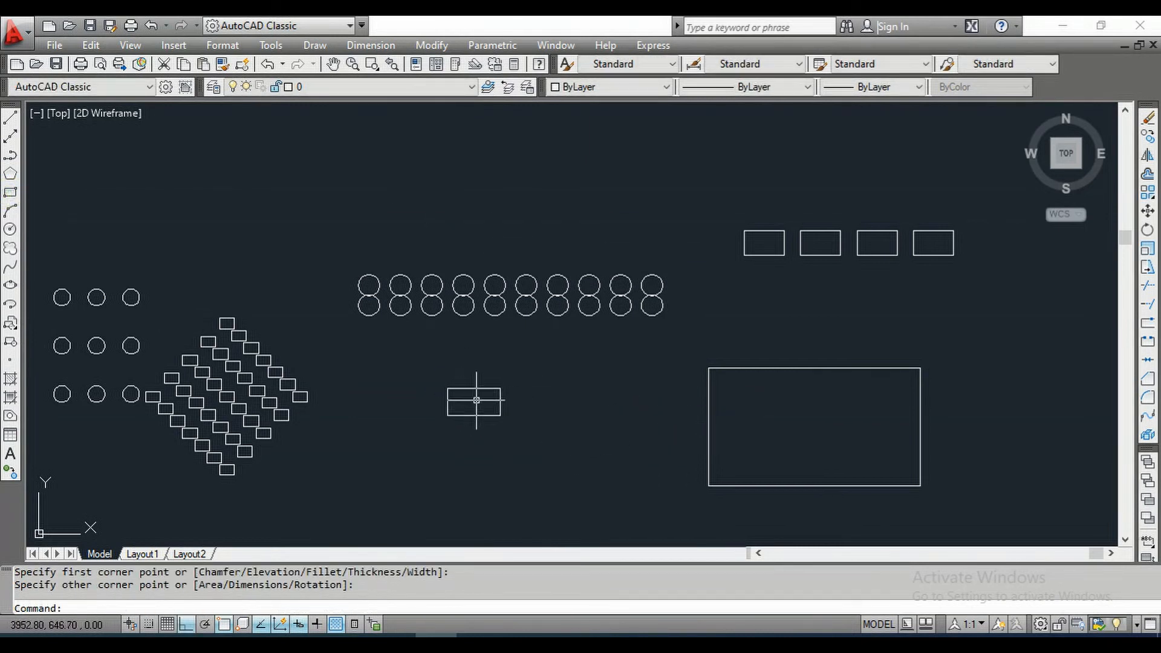
- Move the small rectangle horizontally into the large rectangle, using its bottom edge midpoint as the base point
{"action": "left_click", "coordinate": [532, 466]}
{"action": "left_click", "coordinate": [401, 354]}
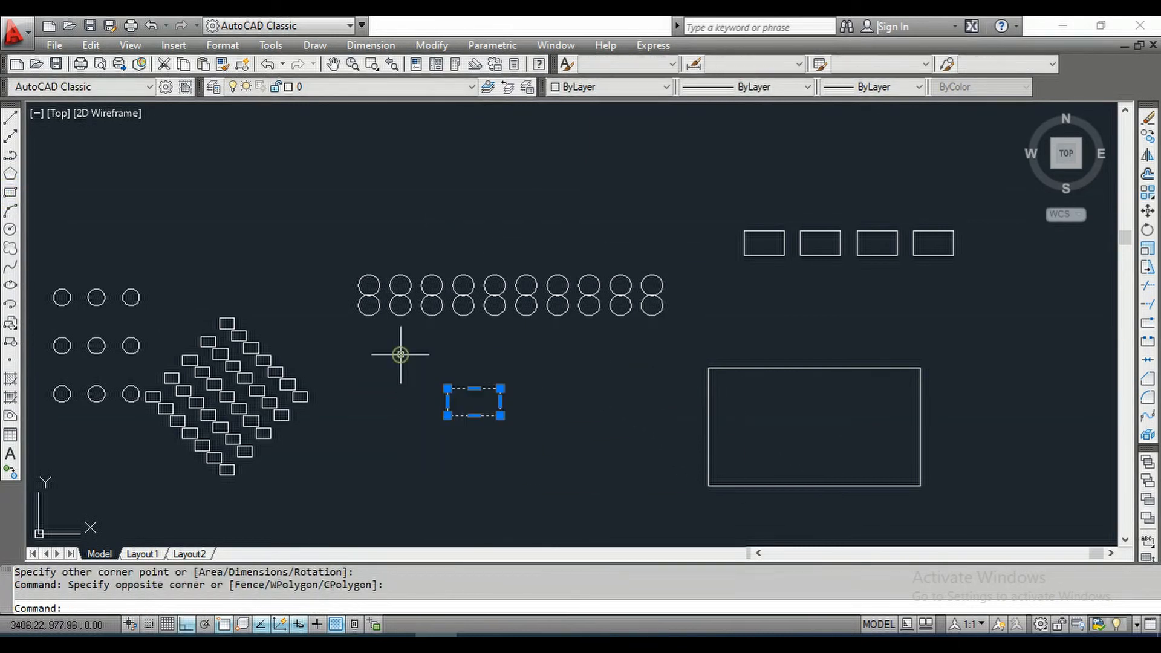
{"action": "left_click", "coordinate": [1148, 211]}
{"action": "left_click", "coordinate": [475, 415]}
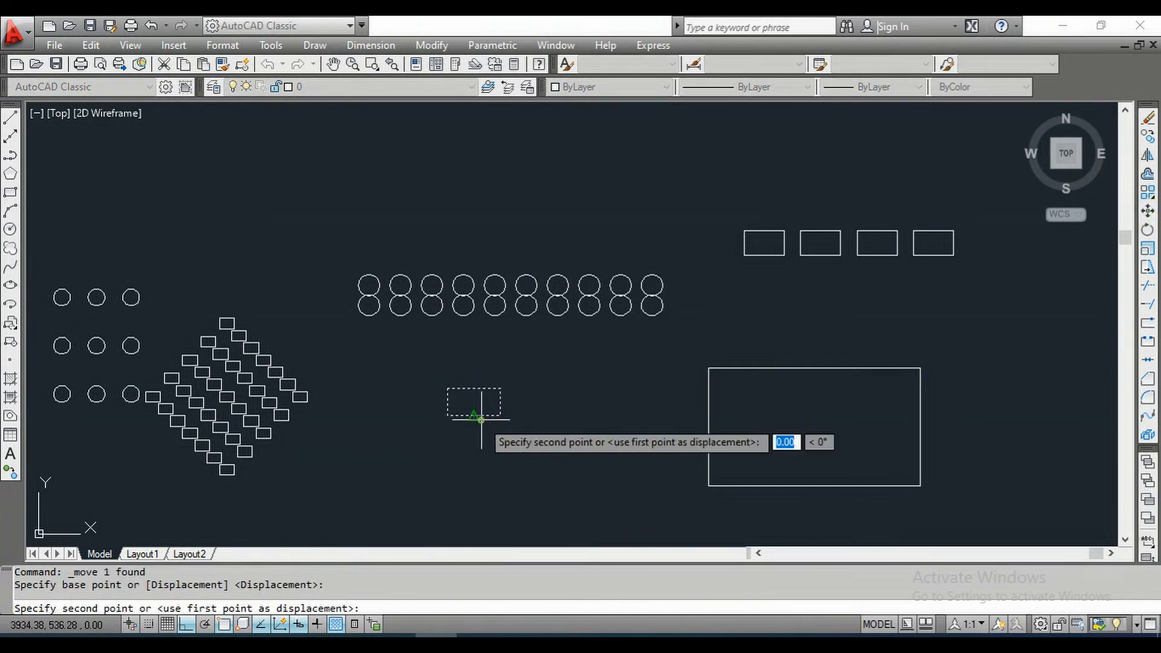
{"action": "left_click", "coordinate": [782, 438]}
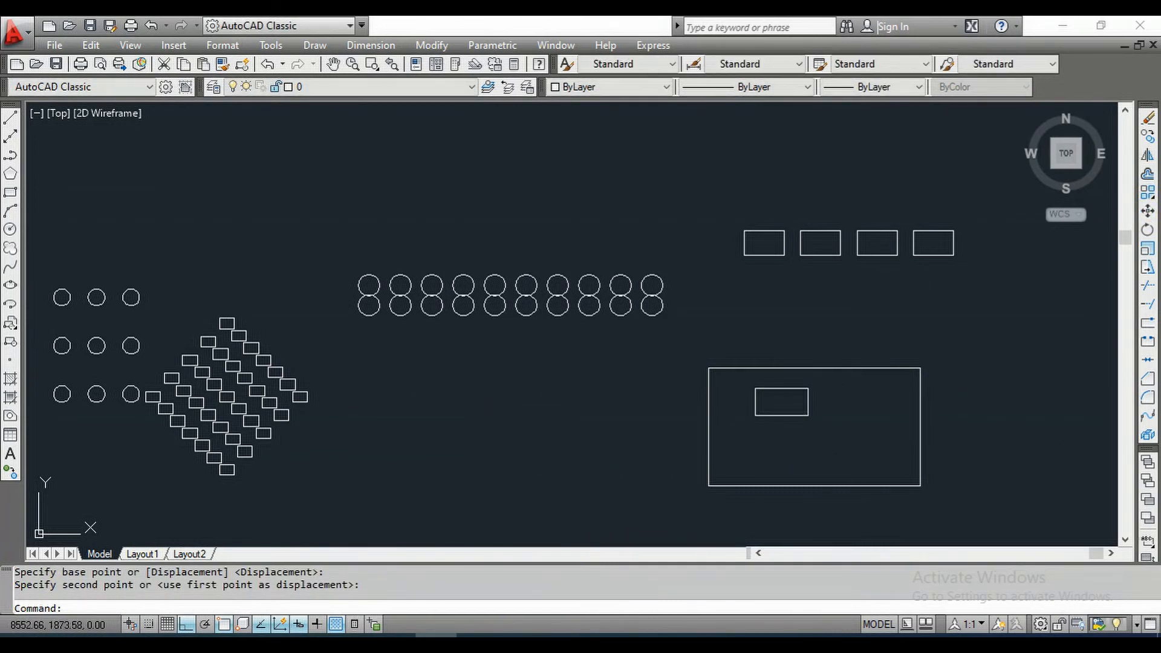
- Move the small rectangle horizontally out of the large rectangle, back below the two-row circle array
{"action": "type", "text": "m"}
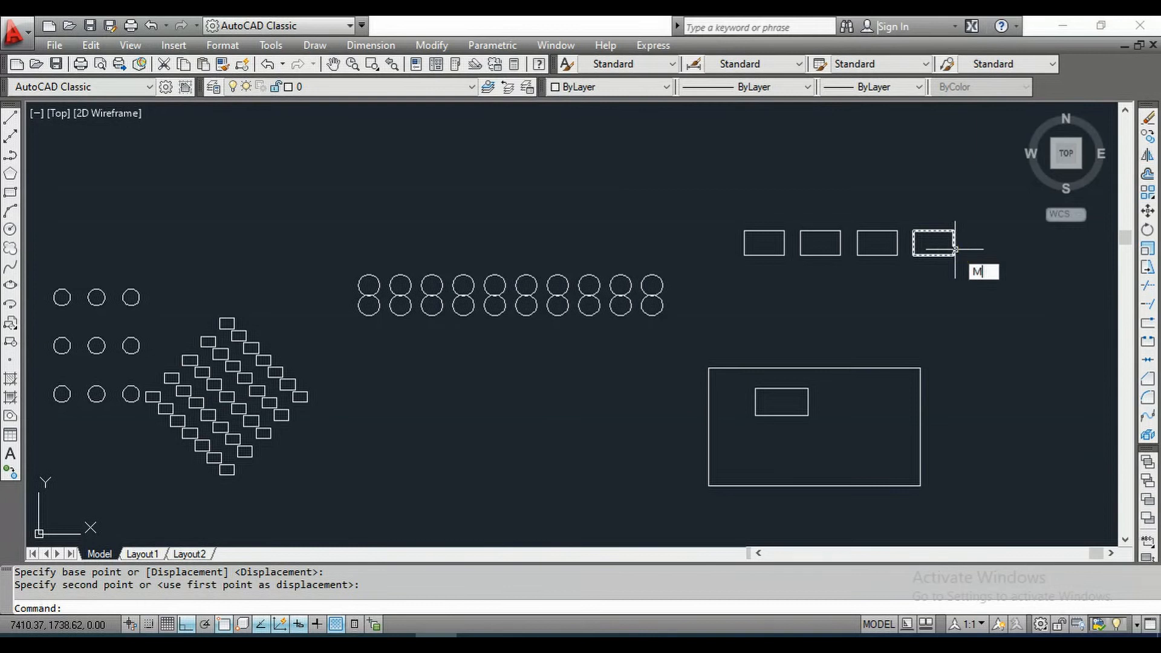
{"action": "key", "text": "Return"}
{"action": "left_click", "coordinate": [792, 389]}
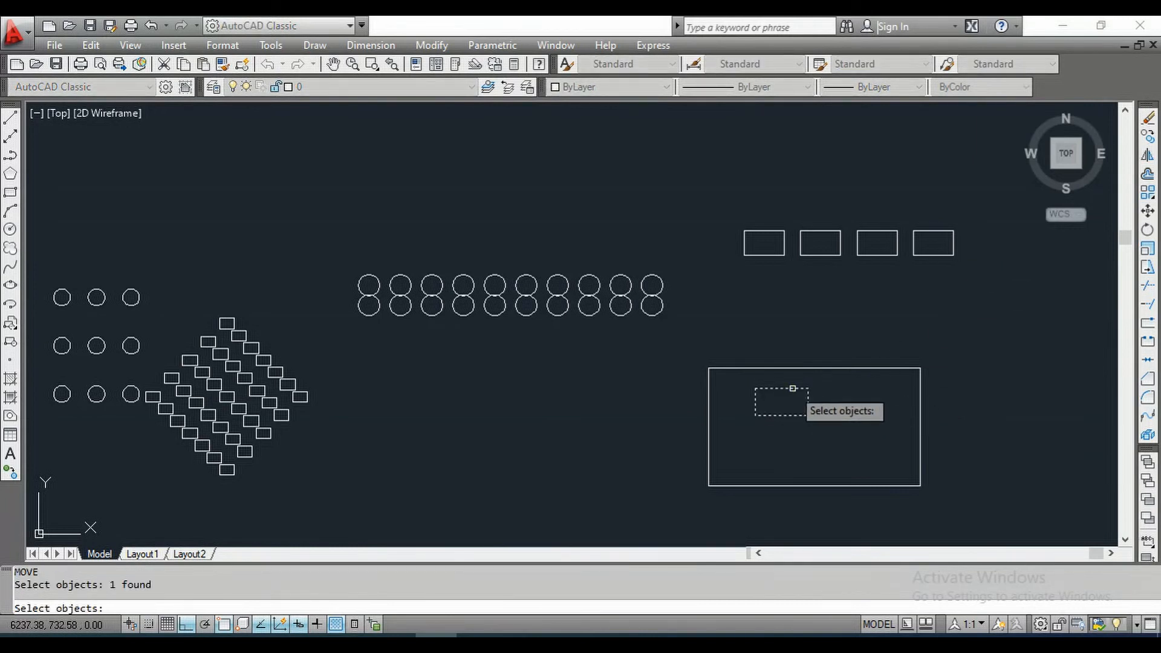
{"action": "key", "text": "Return"}
{"action": "left_click", "coordinate": [782, 394]}
{"action": "left_click", "coordinate": [472, 395]}
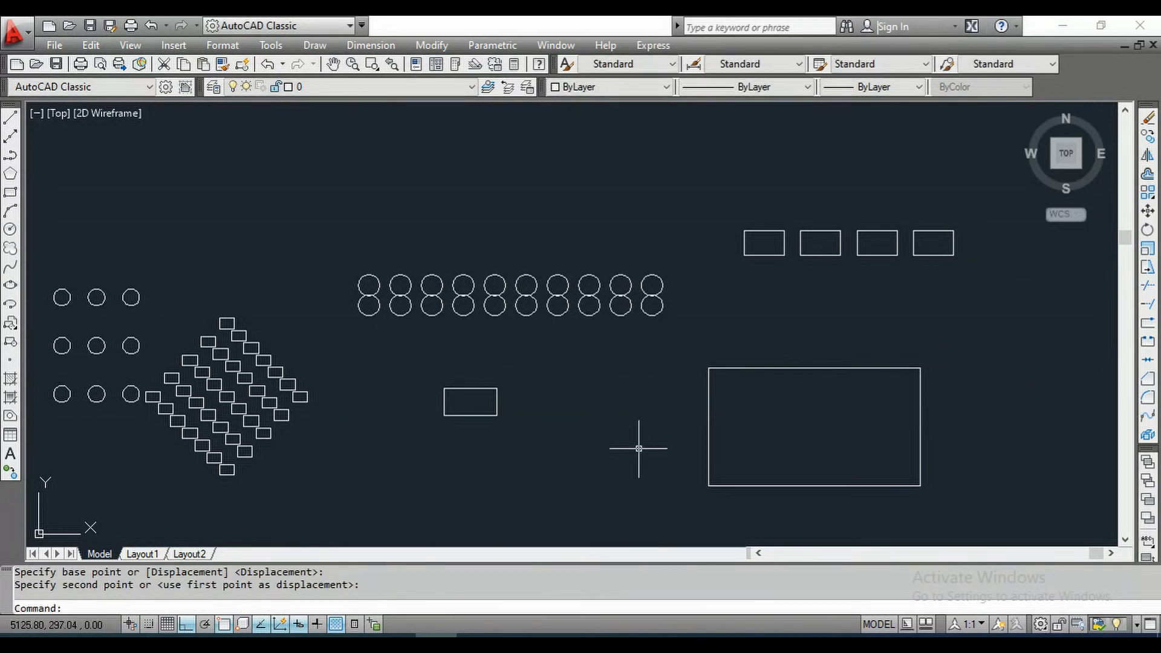
- Move the small rectangle horizontally into the large rectangle again, using its lower-left corner as the base point
{"action": "type", "text": "M"}
{"action": "key", "text": "Return"}
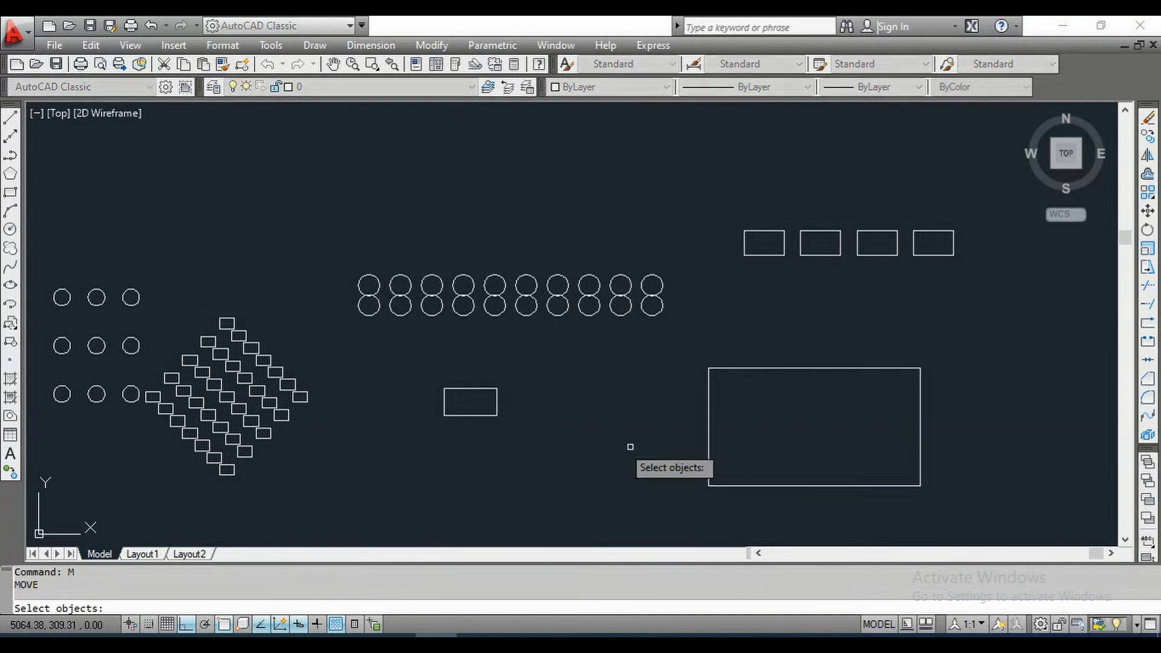
{"action": "left_click", "coordinate": [488, 390]}
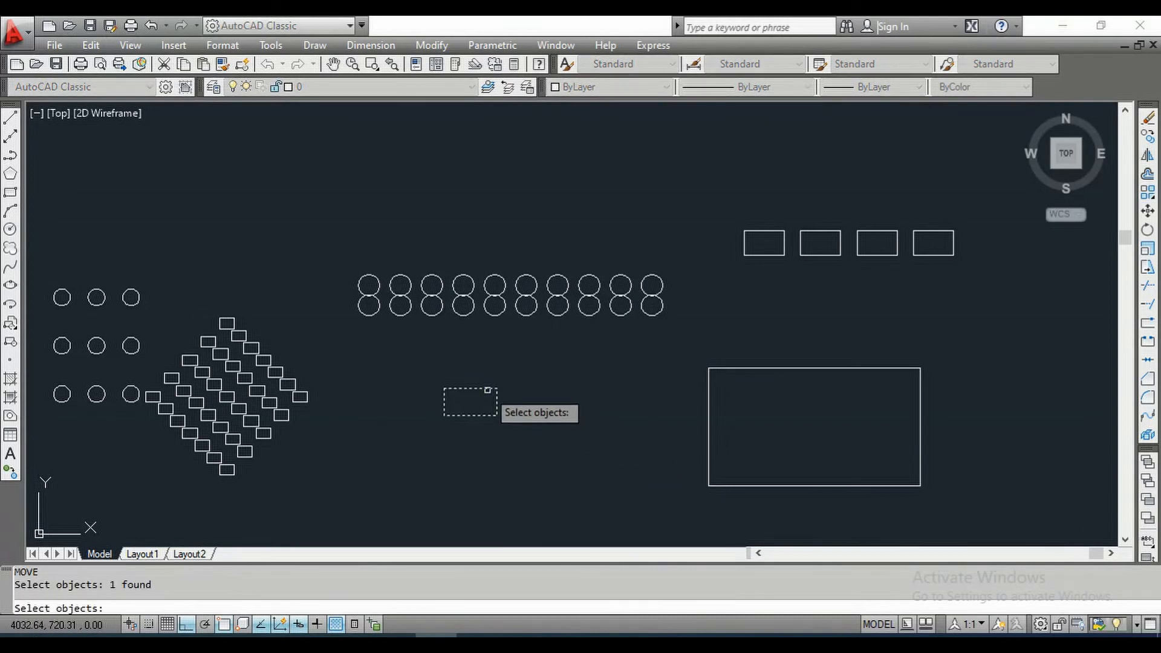
{"action": "key", "text": "Return"}
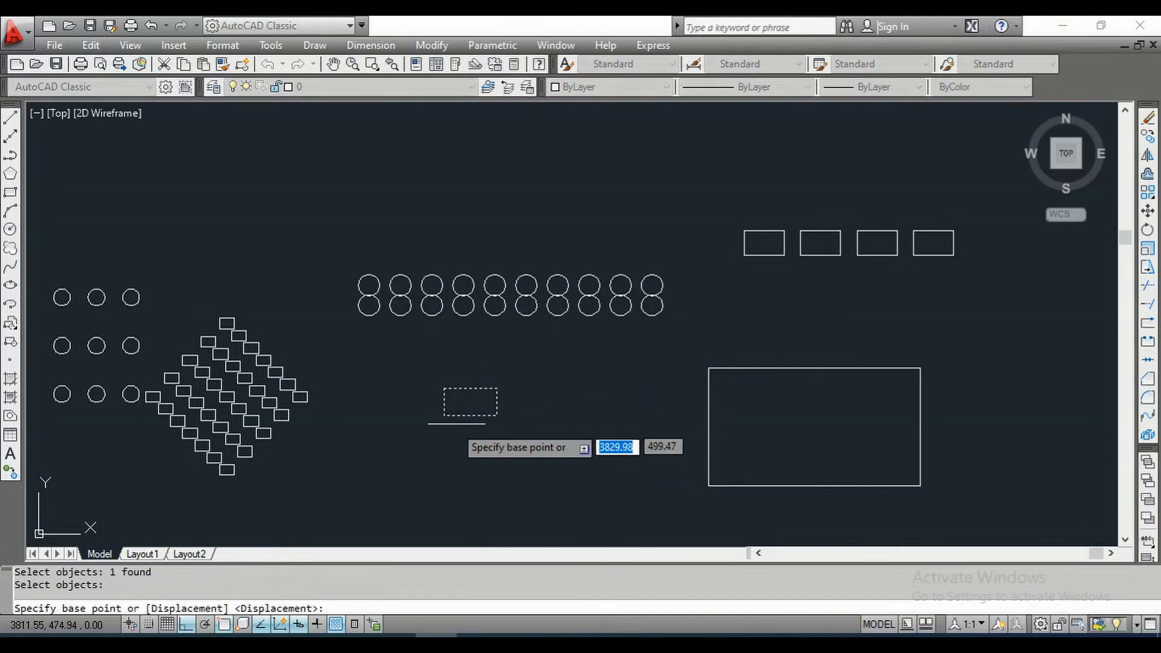
{"action": "left_click", "coordinate": [445, 417]}
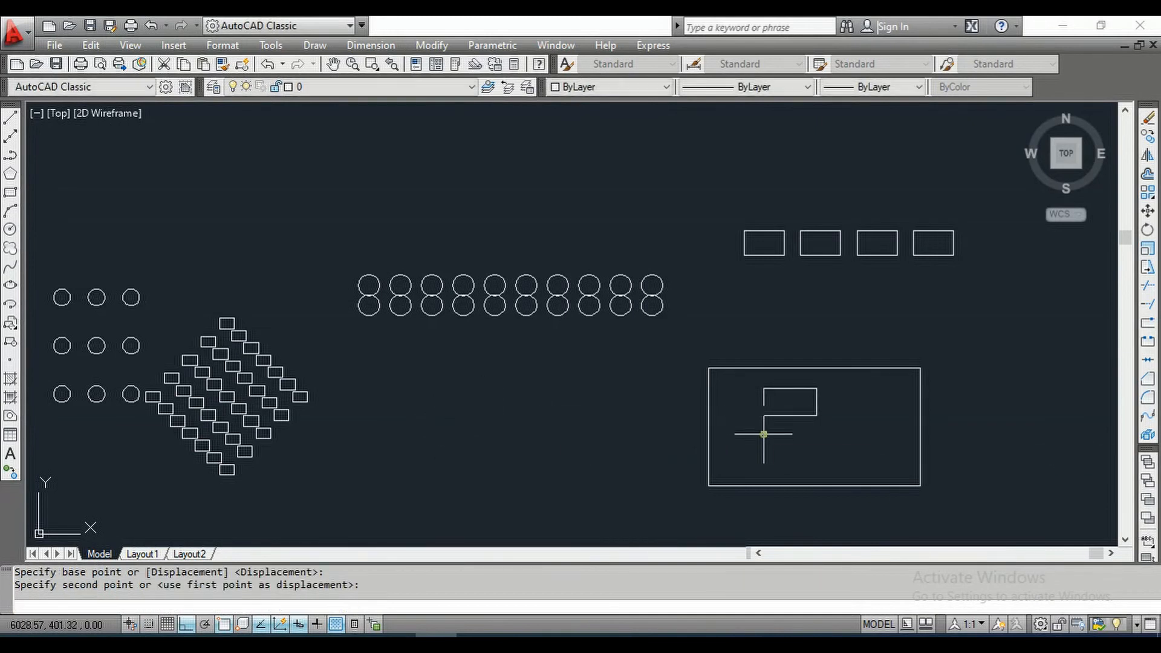
- Move the small rectangle so its lower-left corner lands on the large rectangle's upper-right corner
{"action": "left_click", "coordinate": [764, 417]}
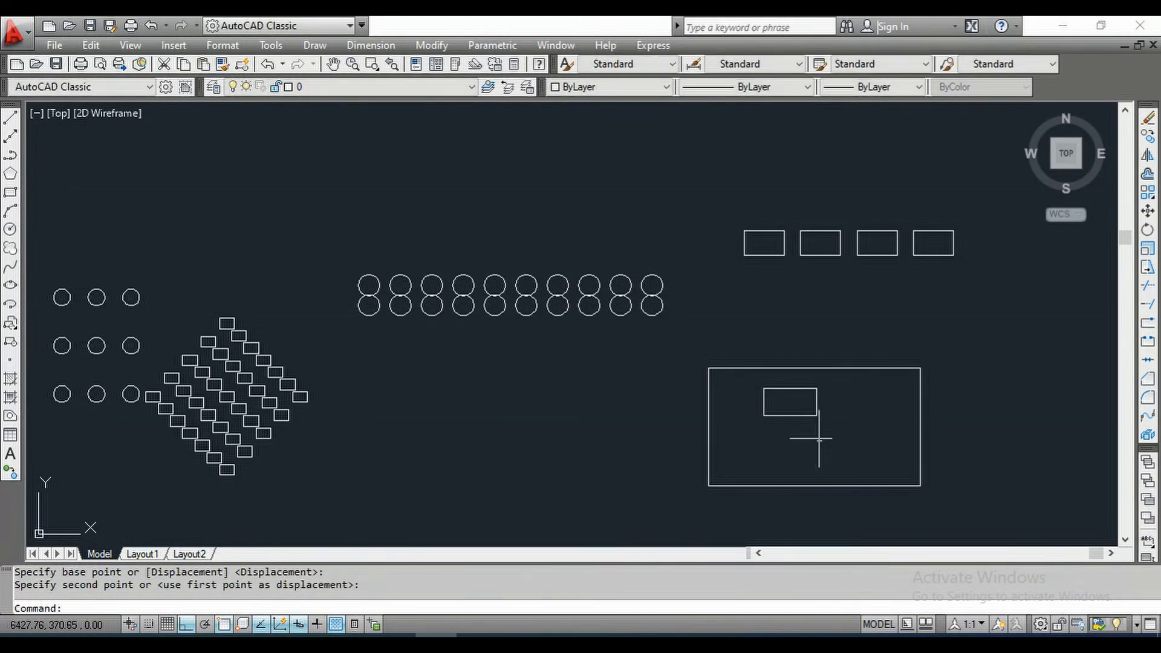
{"action": "mouse_move", "coordinate": [817, 441]}
{"action": "middle_mouse_down"}
{"action": "mouse_move", "coordinate": [768, 425]}
{"action": "mouse_move", "coordinate": [669, 431]}
{"action": "middle_mouse_up"}
{"action": "left_click", "coordinate": [670, 433]}
{"action": "left_click", "coordinate": [583, 392]}
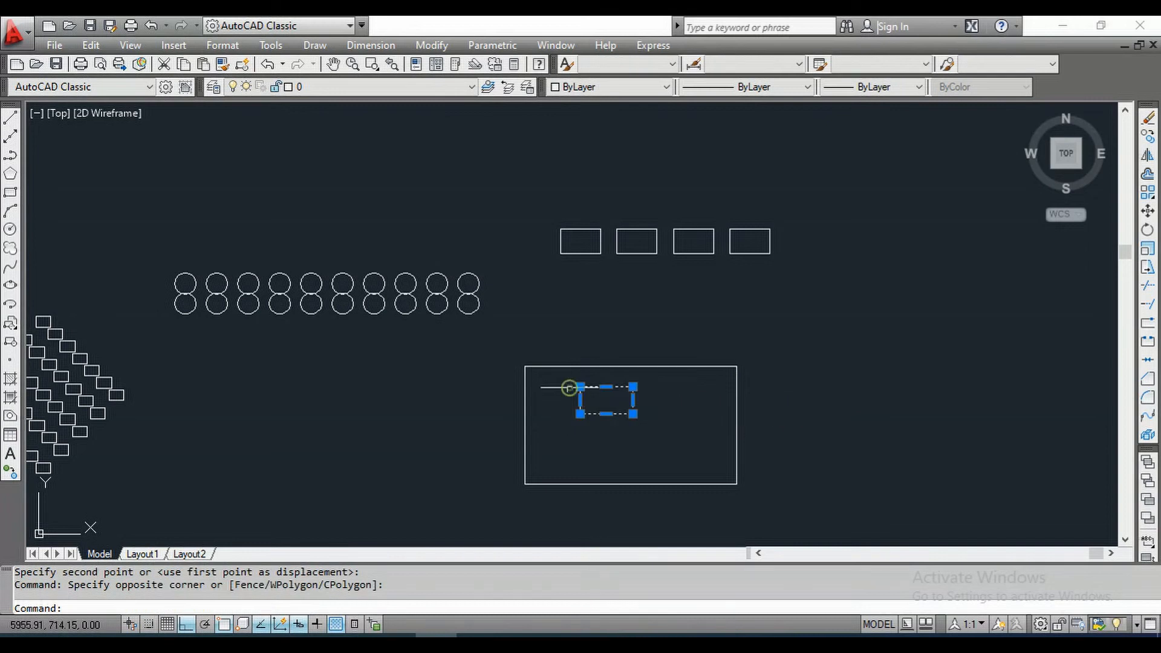
{"action": "type", "text": "m"}
{"action": "key", "text": "Return"}
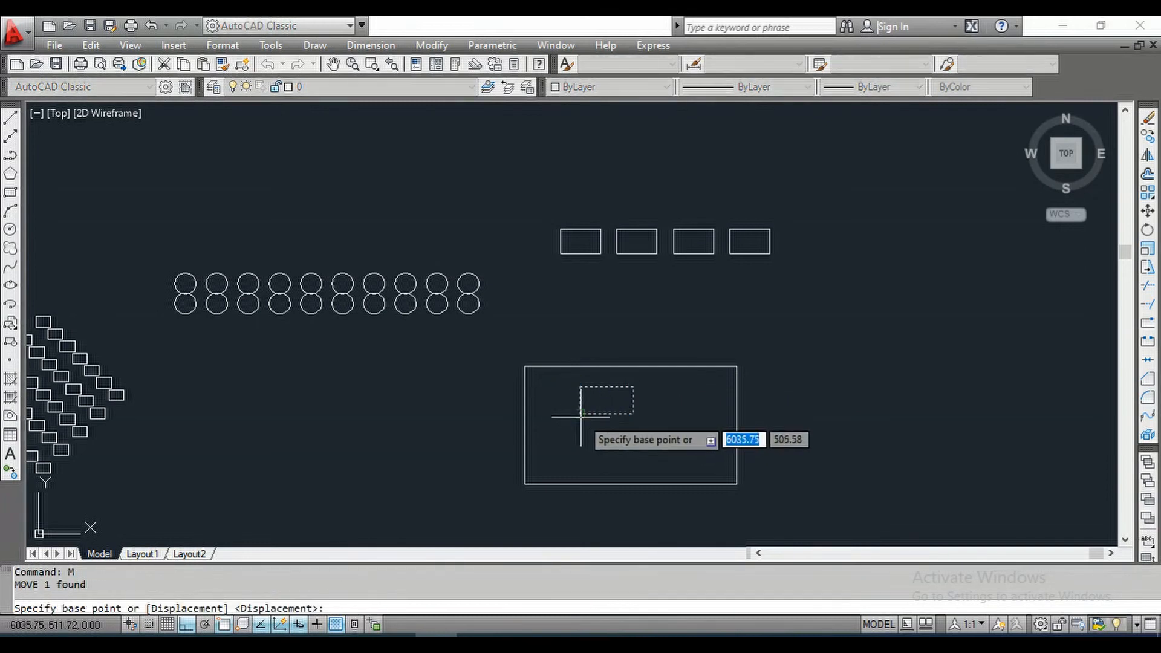
{"action": "left_click", "coordinate": [580, 414]}
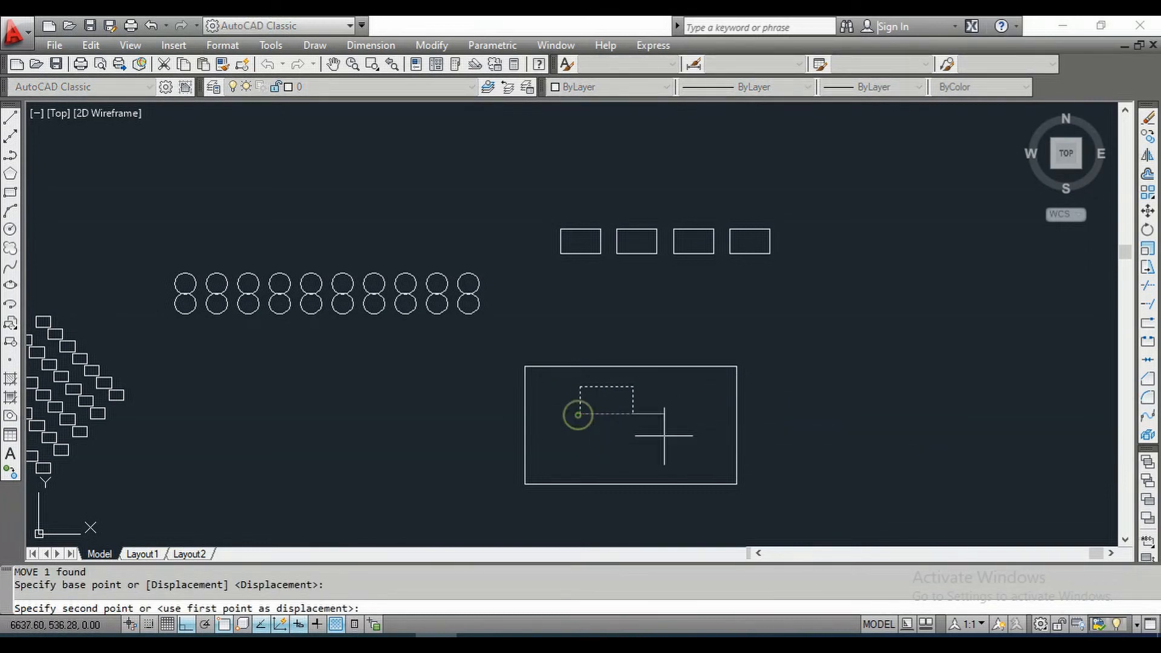
{"action": "left_click", "coordinate": [736, 367]}
{"action": "scroll", "coordinate": [741, 363], "scroll_direction": "up", "scroll_amount": 5}
{"action": "scroll", "coordinate": [744, 369], "scroll_direction": "down", "scroll_amount": 10}
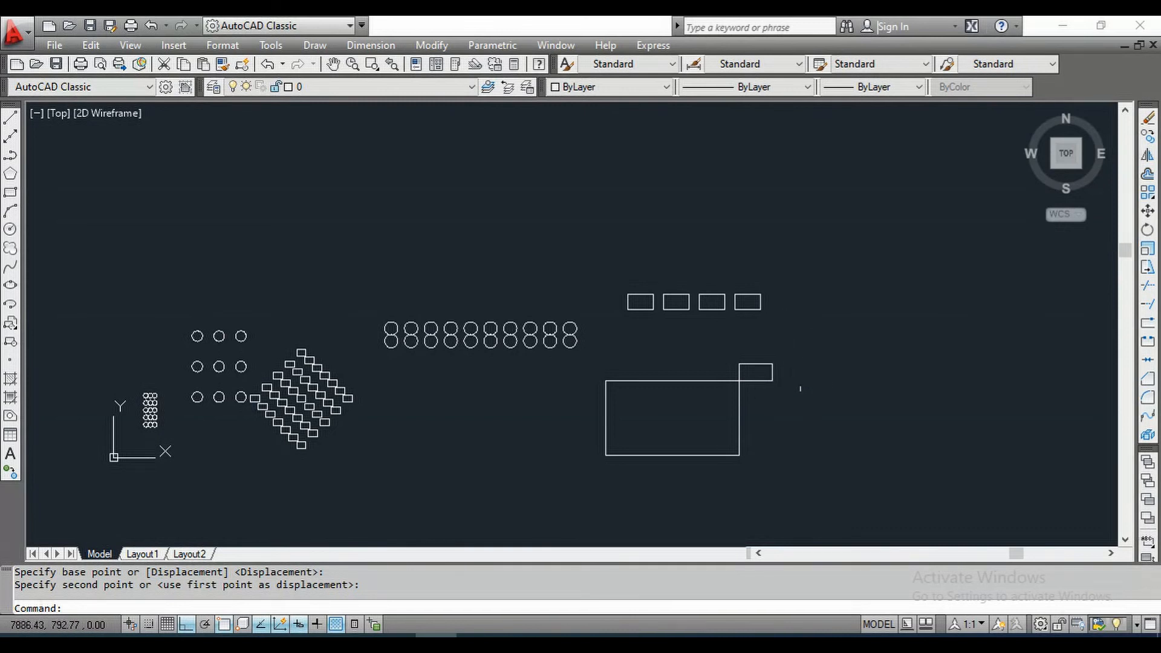
- Move the small rectangle horizontally to the right, clear of the large rectangle, using a base point just above it
{"action": "left_click", "coordinate": [1150, 211]}
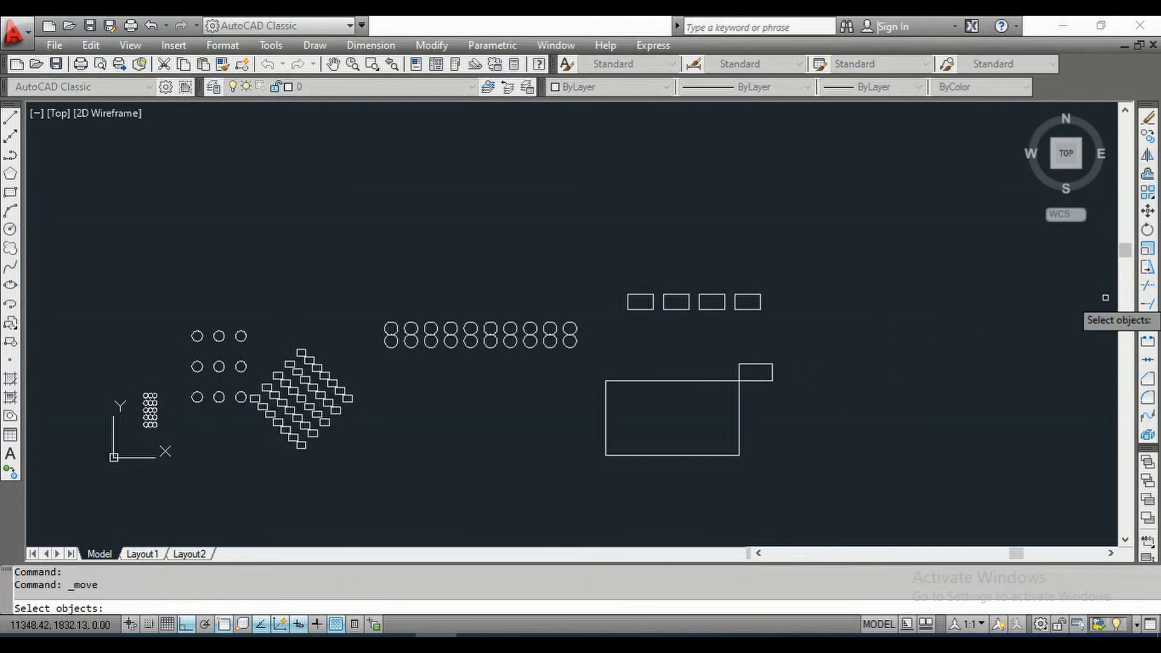
{"action": "key", "text": "Escape"}
{"action": "left_click", "coordinate": [798, 394]}
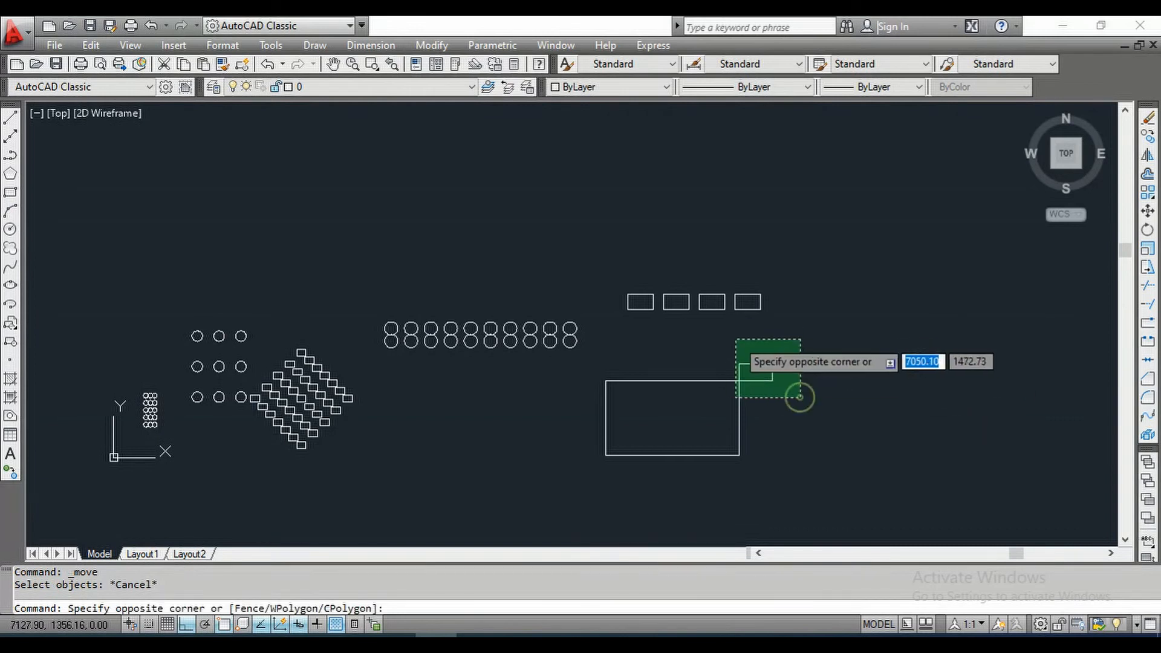
{"action": "left_click", "coordinate": [749, 343]}
{"action": "type", "text": "m"}
{"action": "key", "text": "Return"}
{"action": "left_click", "coordinate": [750, 339]}
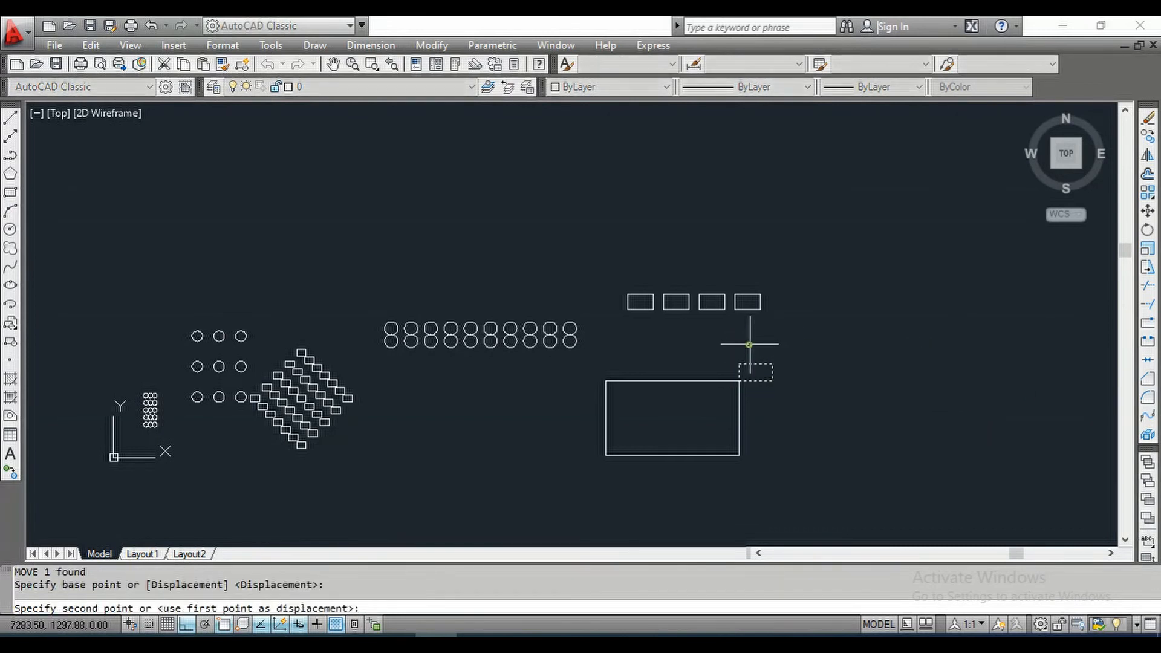
{"action": "left_click", "coordinate": [871, 335]}
- Move the small rectangle back left and slightly up, to just below the last rectangle in the row of four
{"action": "type", "text": "m"}
{"action": "key", "text": "Return"}
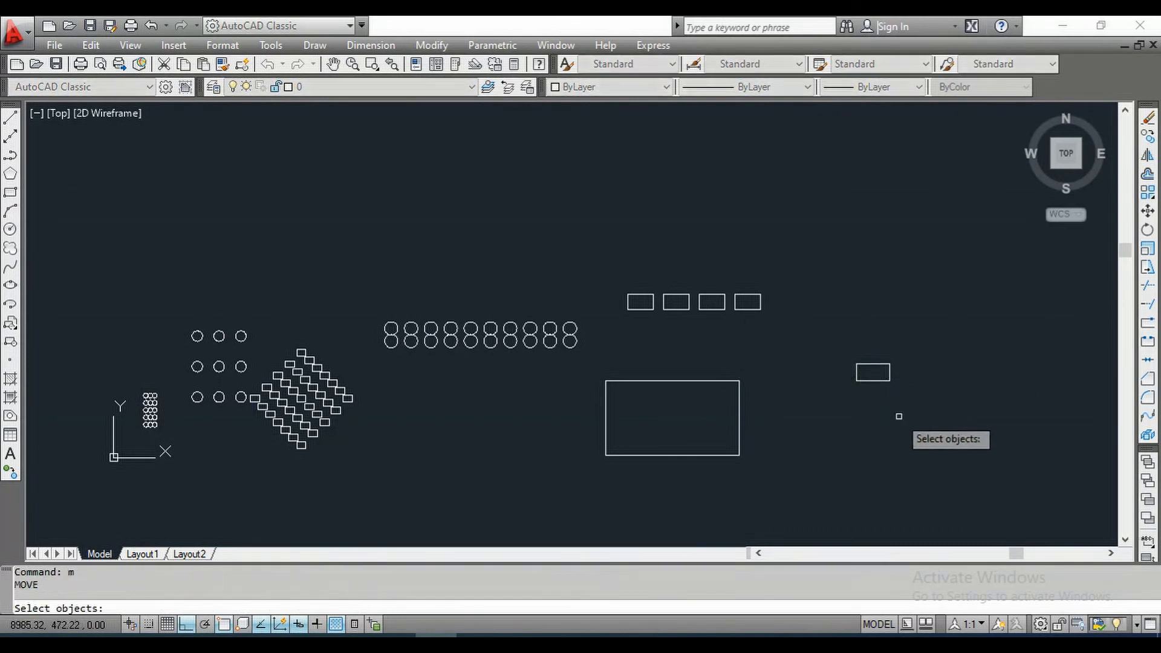
{"action": "left_click", "coordinate": [898, 415]}
{"action": "left_click", "coordinate": [859, 333]}
{"action": "key", "text": "Return"}
{"action": "left_click", "coordinate": [859, 333]}
{"action": "left_click", "coordinate": [759, 308]}
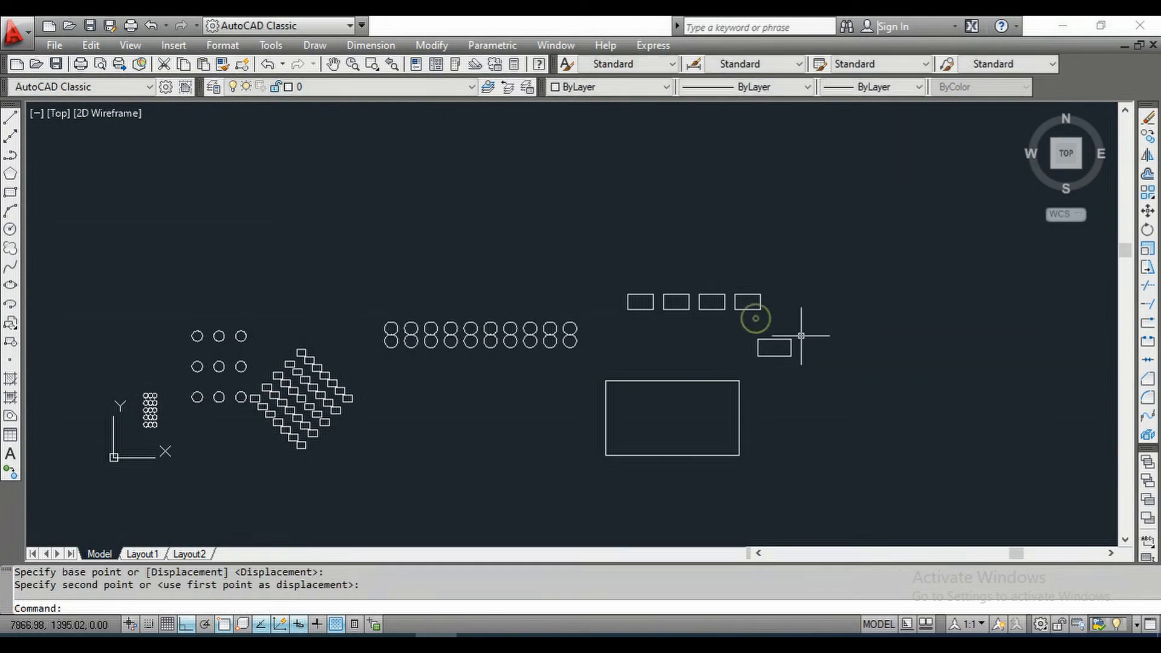
{"action": "key", "text": "Escape"}
{"action": "key", "text": "Escape"}
{"action": "scroll", "coordinate": [800, 339], "scroll_direction": "up", "scroll_amount": 3}
{"action": "scroll", "coordinate": [798, 338], "scroll_direction": "down", "scroll_amount": 2}
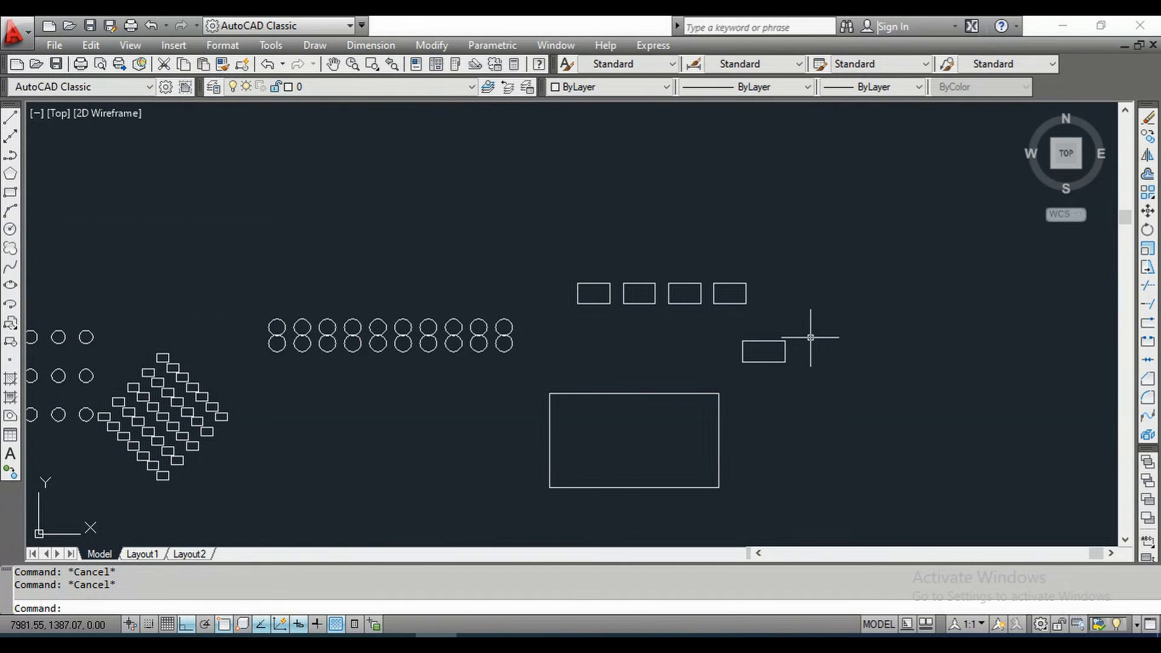
- Rotate the large rectangle by 45 degrees about its top edge midpoint, with Ortho turned off
{"action": "left_click", "coordinate": [1148, 232]}
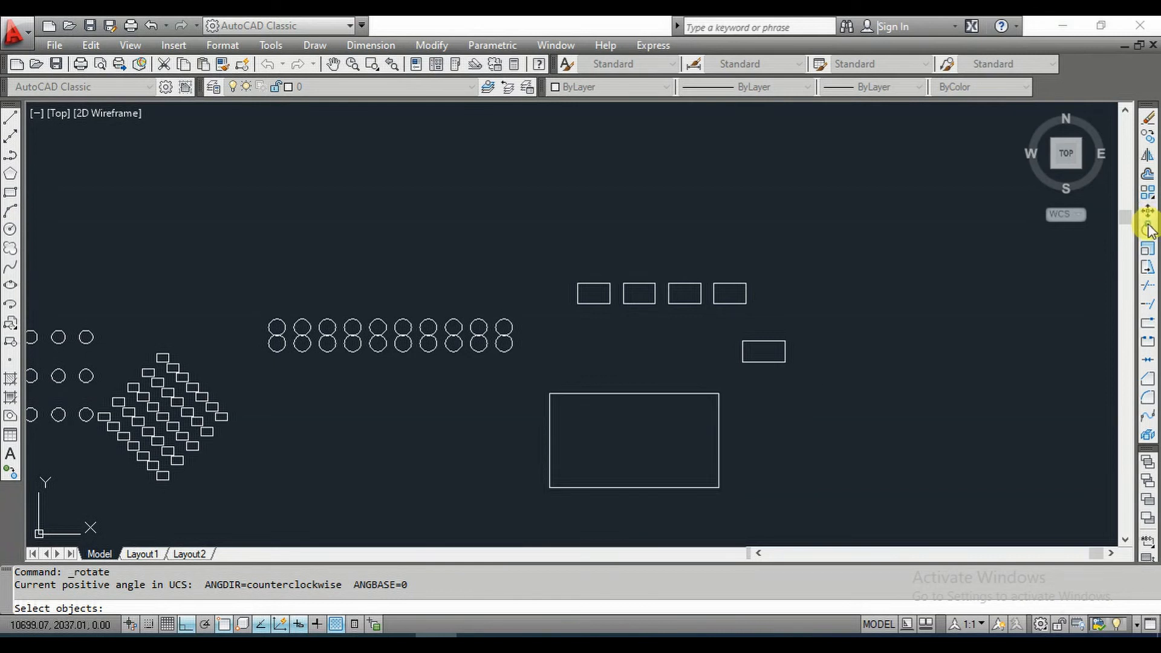
{"action": "left_click", "coordinate": [680, 394]}
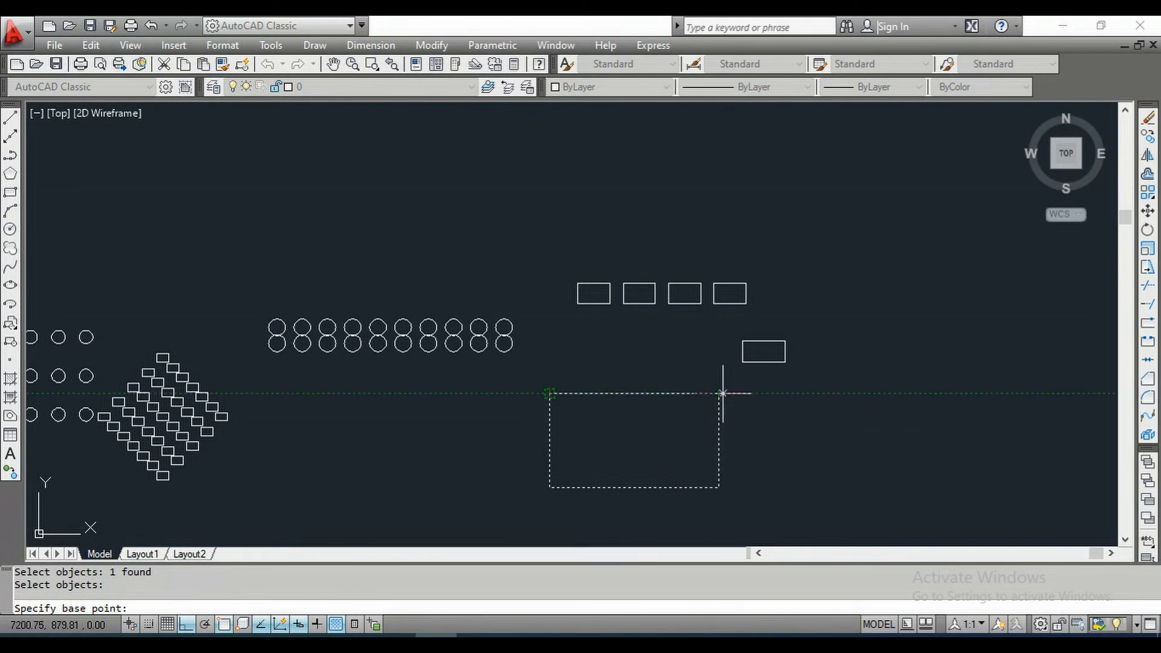
{"action": "left_click", "coordinate": [635, 393]}
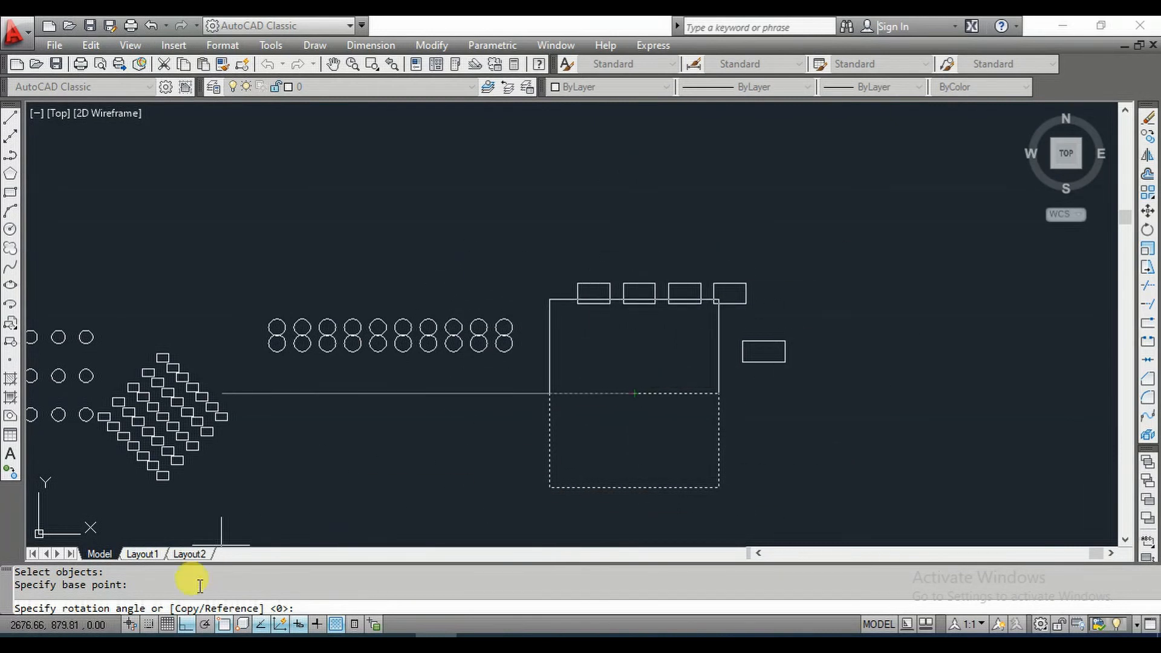
{"action": "left_click", "coordinate": [187, 626]}
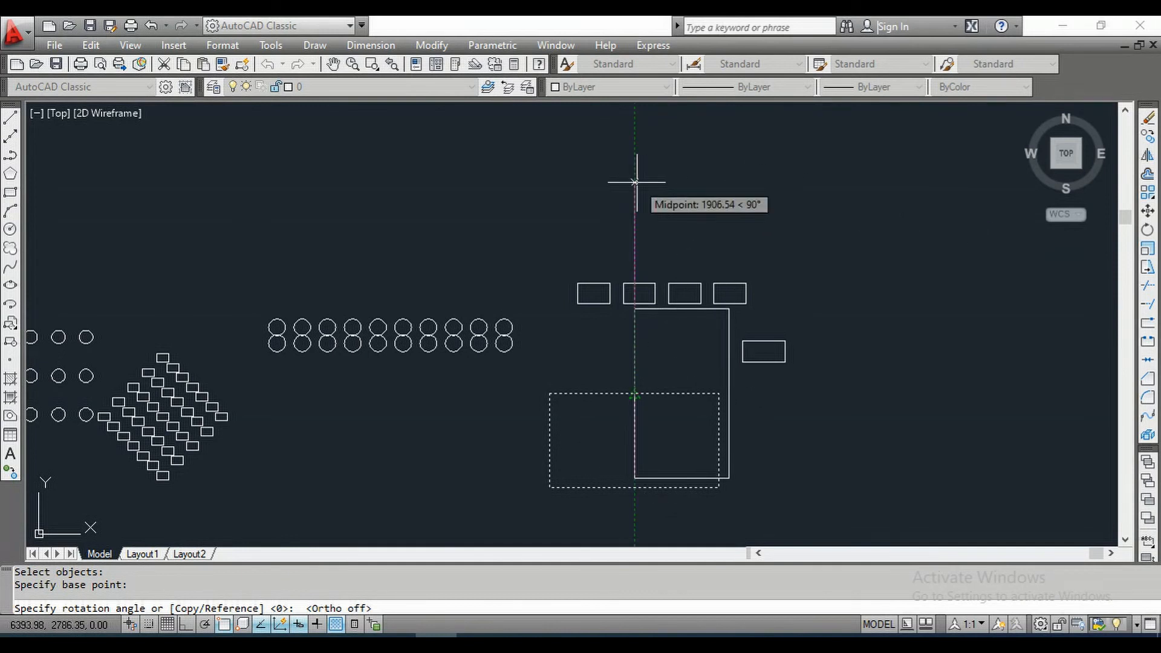
{"action": "type", "text": "45"}
{"action": "key", "text": "Return"}
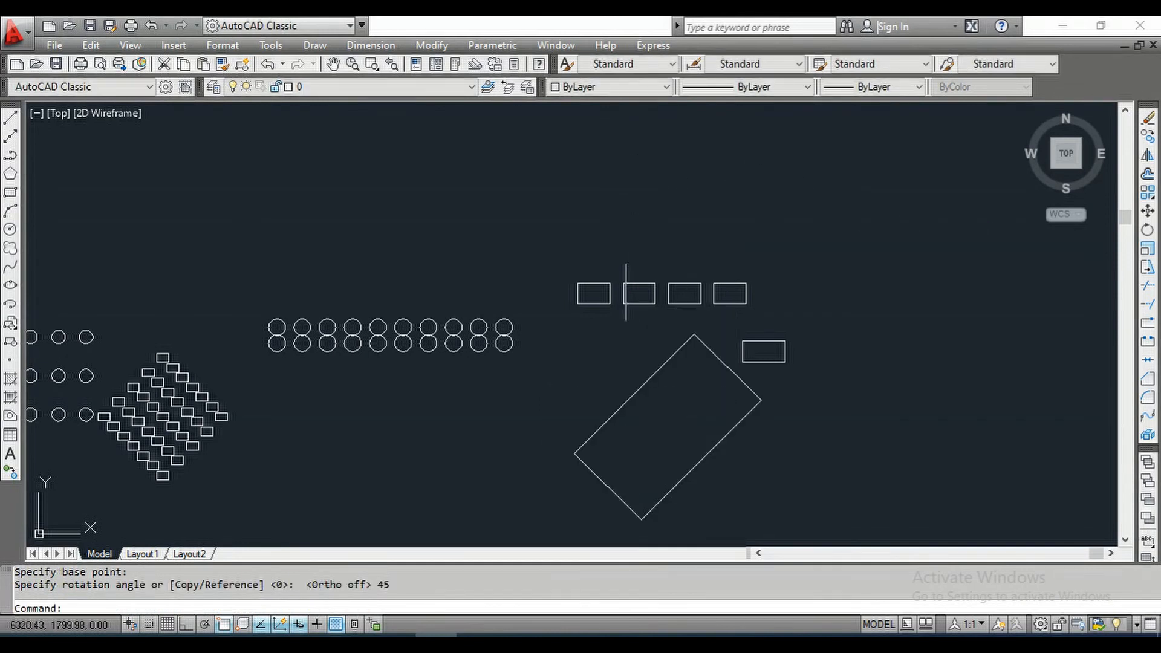
- Rotate all objects in the drawing together by 30 degrees about a point just below the two-row circle array
{"action": "scroll", "coordinate": [671, 381], "scroll_direction": "down", "scroll_amount": 2}
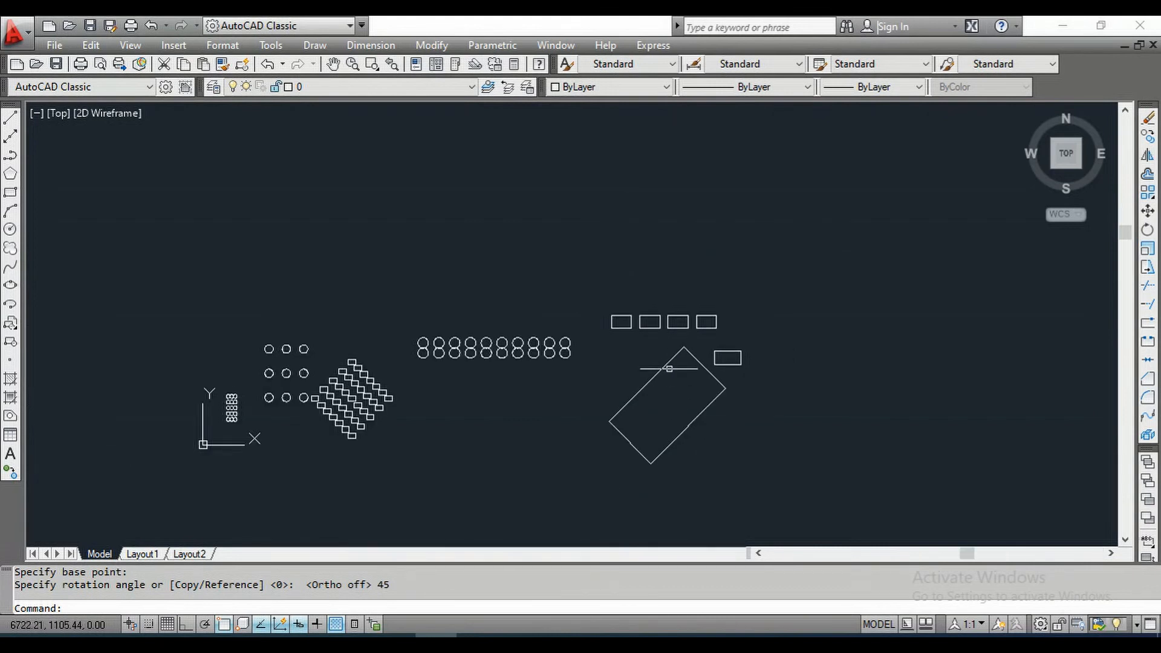
{"action": "scroll", "coordinate": [718, 342], "scroll_direction": "down", "scroll_amount": 2}
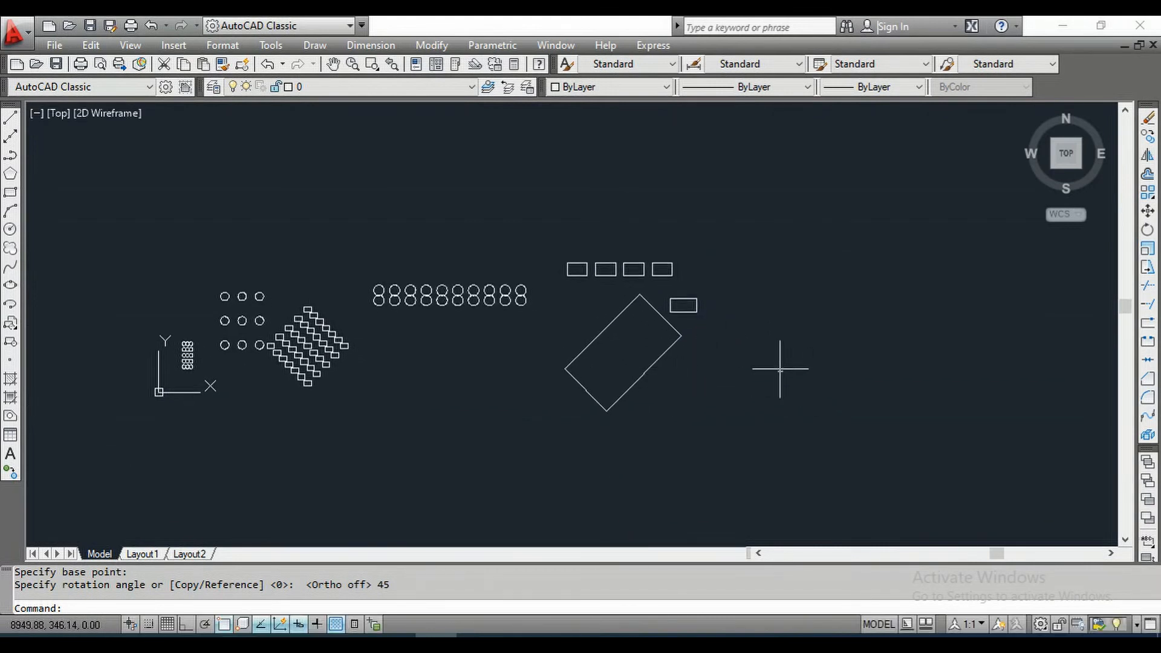
{"action": "left_click", "coordinate": [812, 445]}
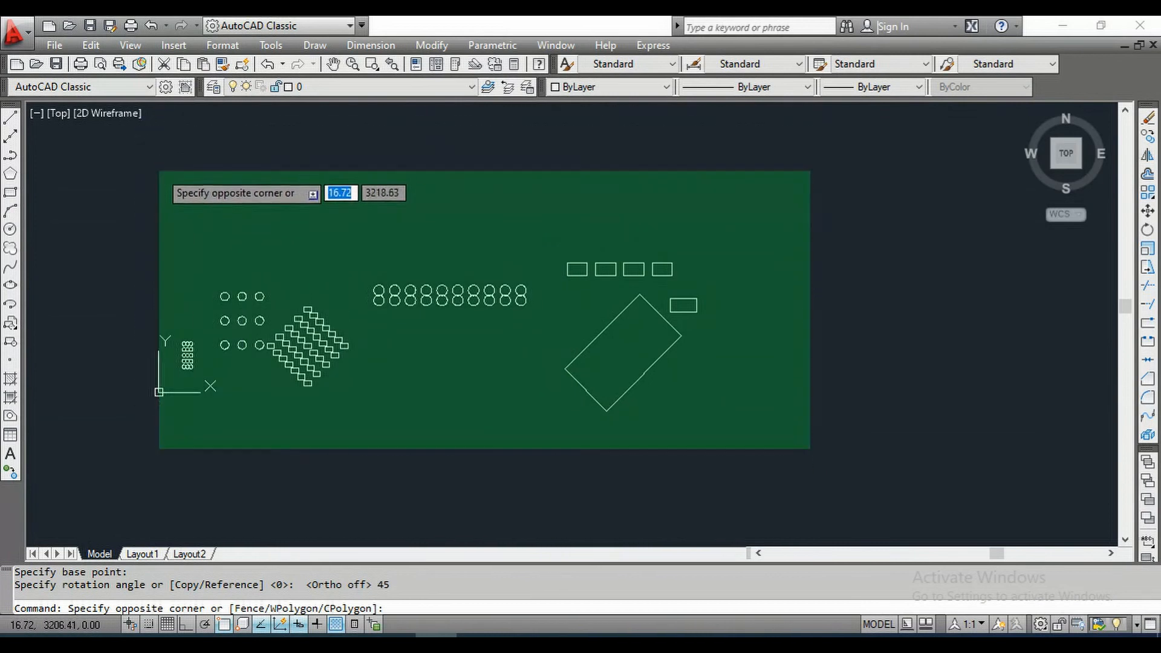
{"action": "left_click", "coordinate": [169, 176]}
{"action": "left_click", "coordinate": [1148, 231]}
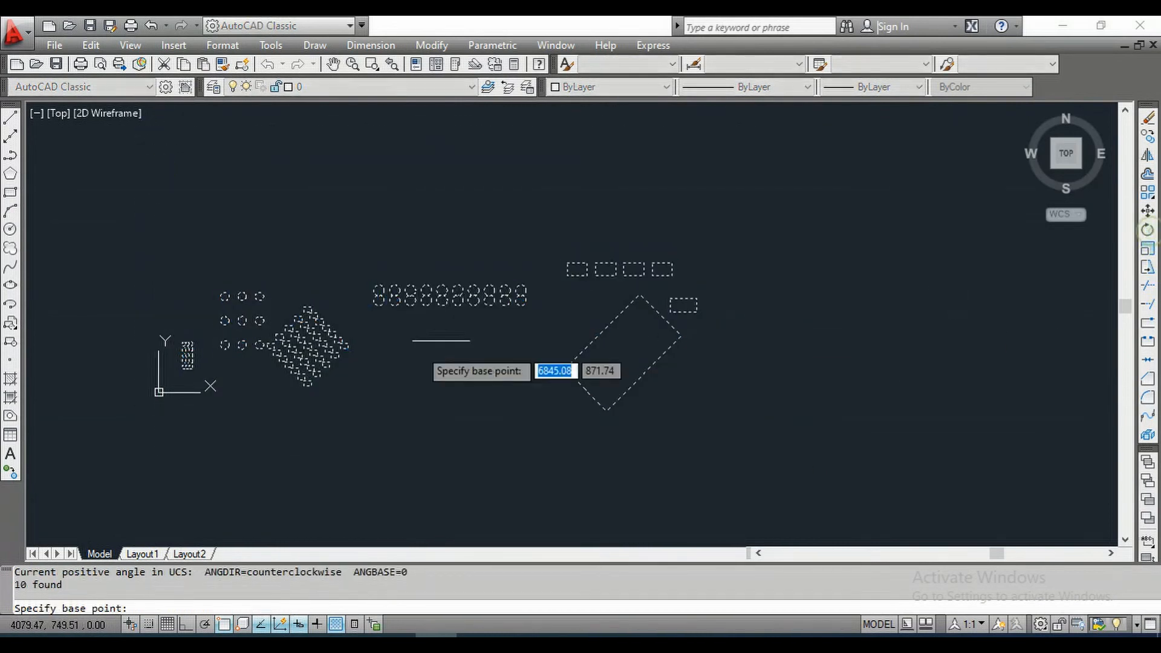
{"action": "left_click", "coordinate": [452, 339]}
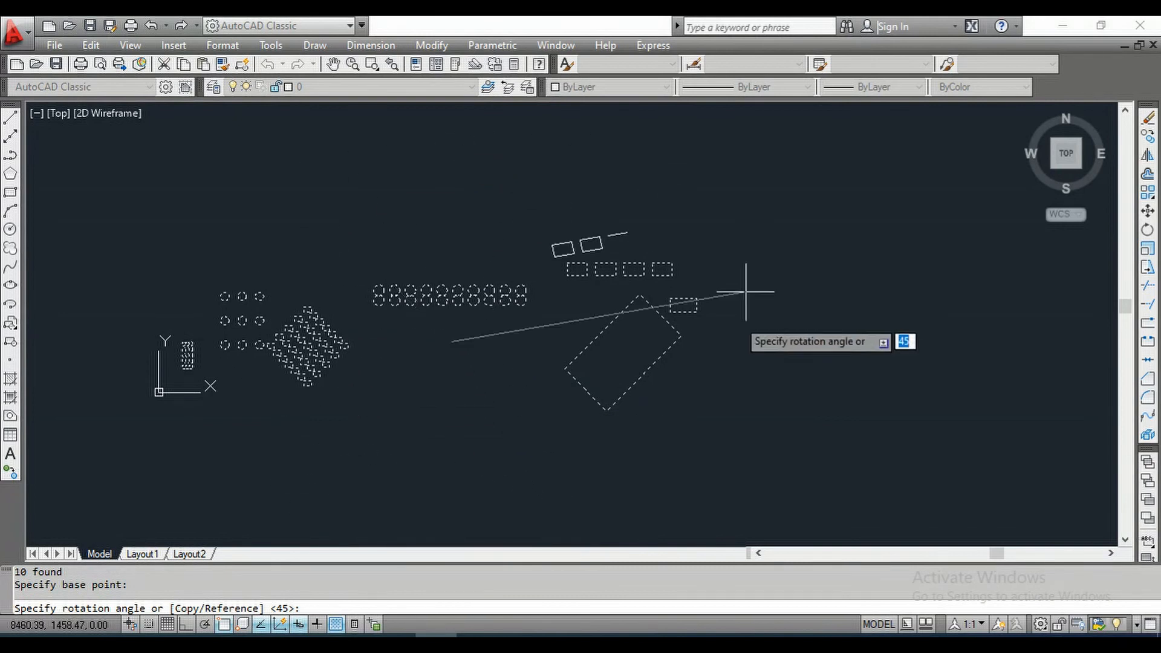
{"action": "type", "text": "30"}
{"action": "key", "text": "Return"}
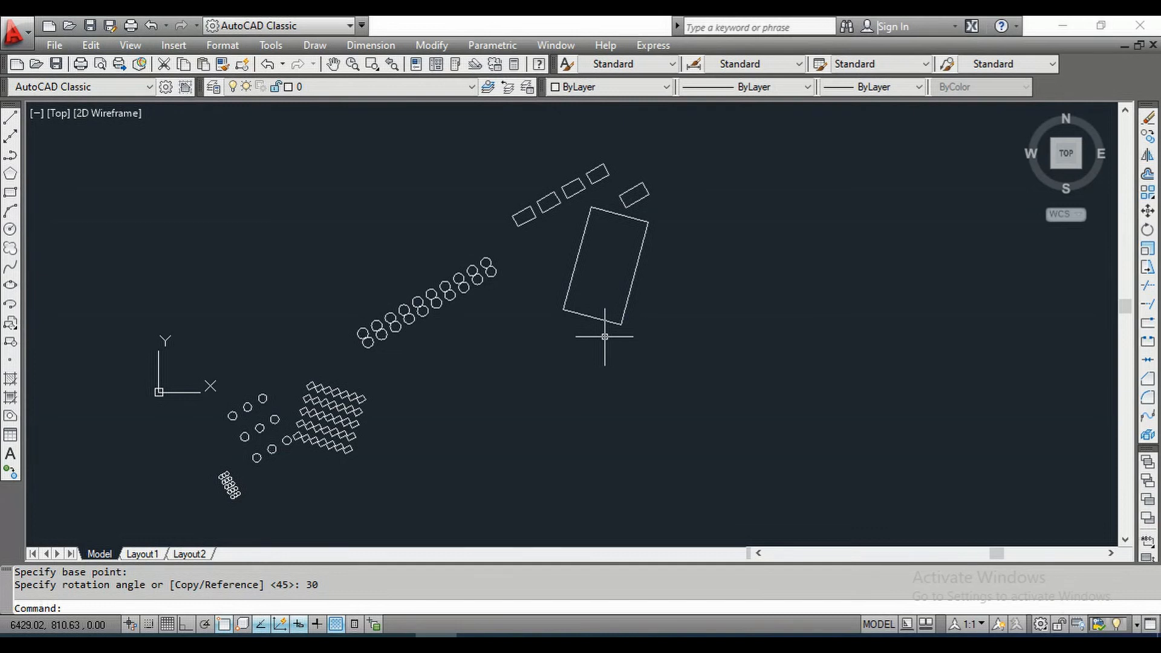
{"action": "key", "text": "Escape"}
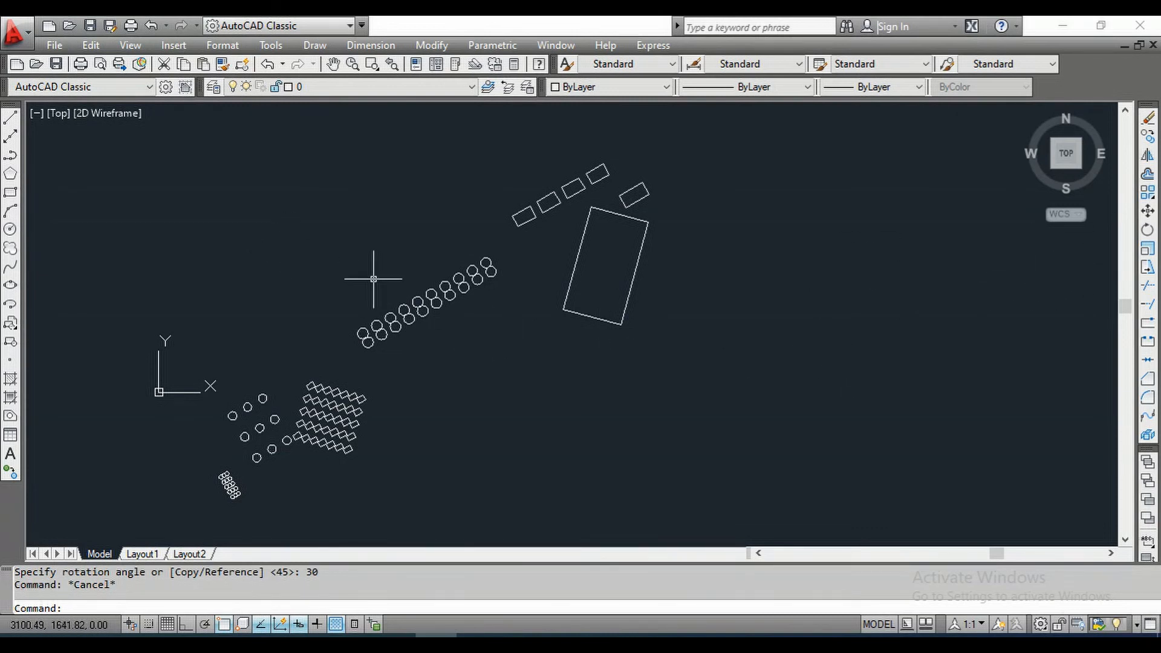
- Undo the 30-degree rotation of all objects and the 45-degree rotation of the large rectangle
{"action": "key", "text": "ctrl+z"}
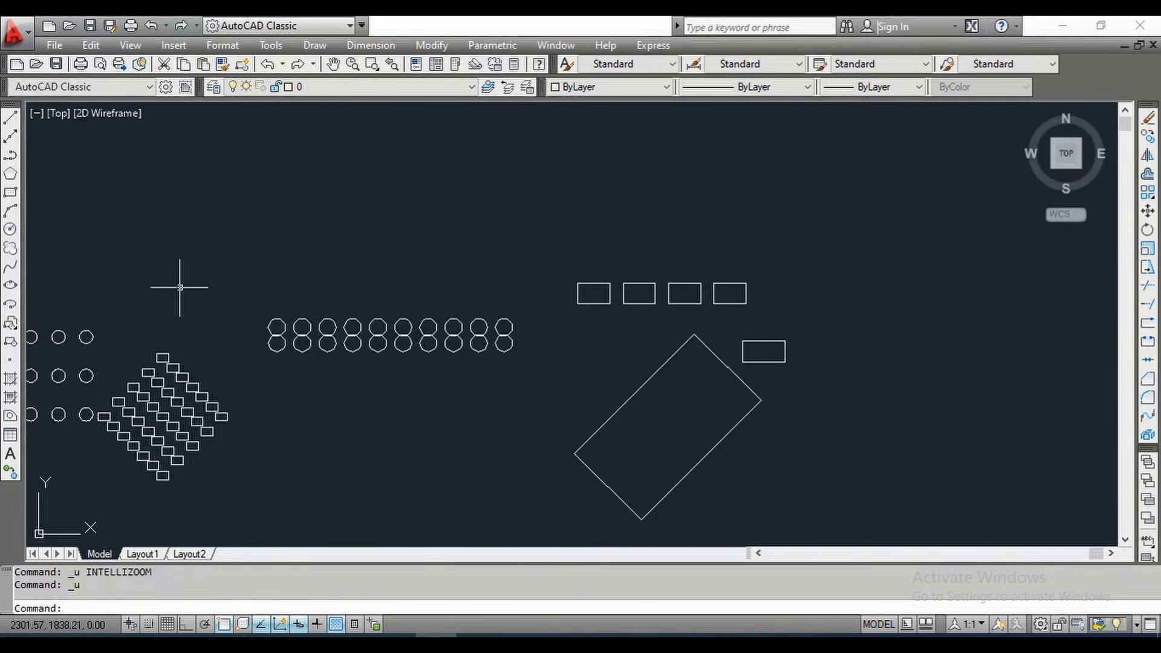
{"action": "key", "text": "ctrl+z"}
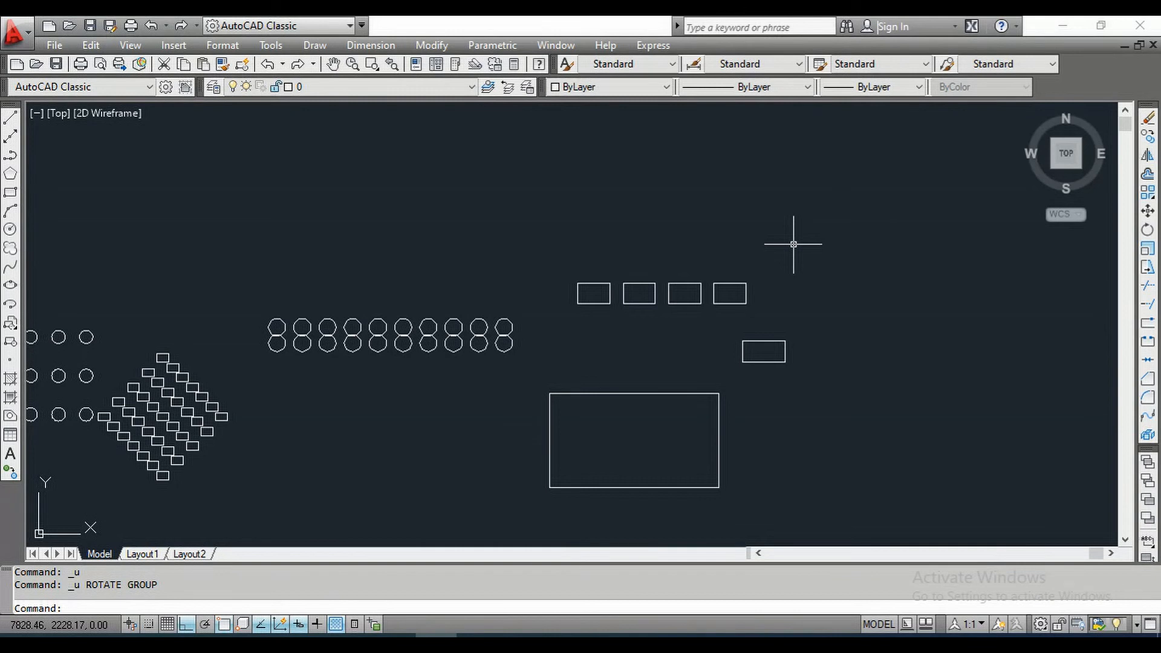
- Draw a small rectangle above and slightly left of the row of four rectangles
{"action": "left_click", "coordinate": [10, 194]}
{"action": "left_click", "coordinate": [532, 205]}
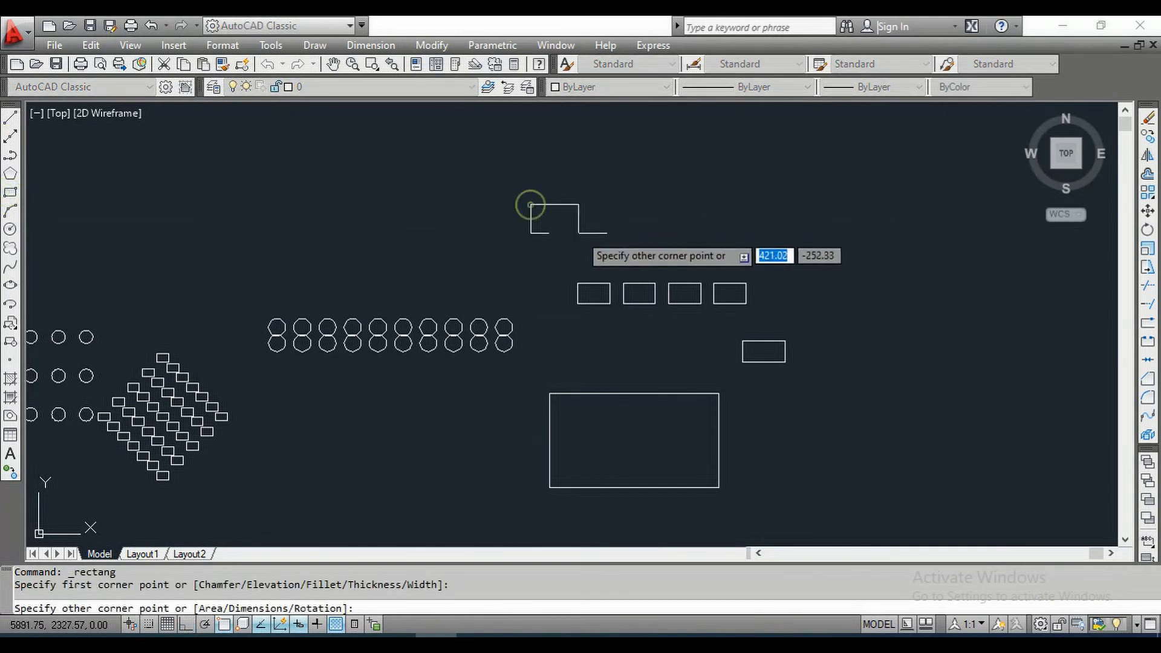
{"action": "left_click", "coordinate": [581, 239]}
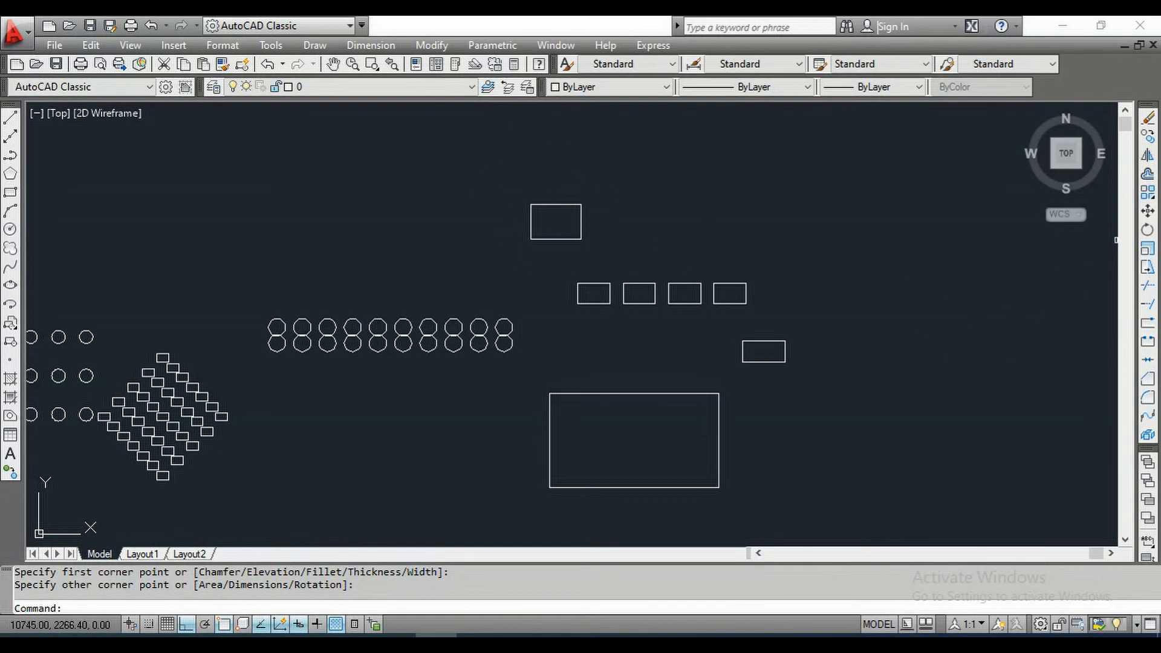
- Scale the rectangle above the row of four by a factor of 2 from its lower-left corner
{"action": "left_click", "coordinate": [1145, 253]}
{"action": "left_click", "coordinate": [578, 205]}
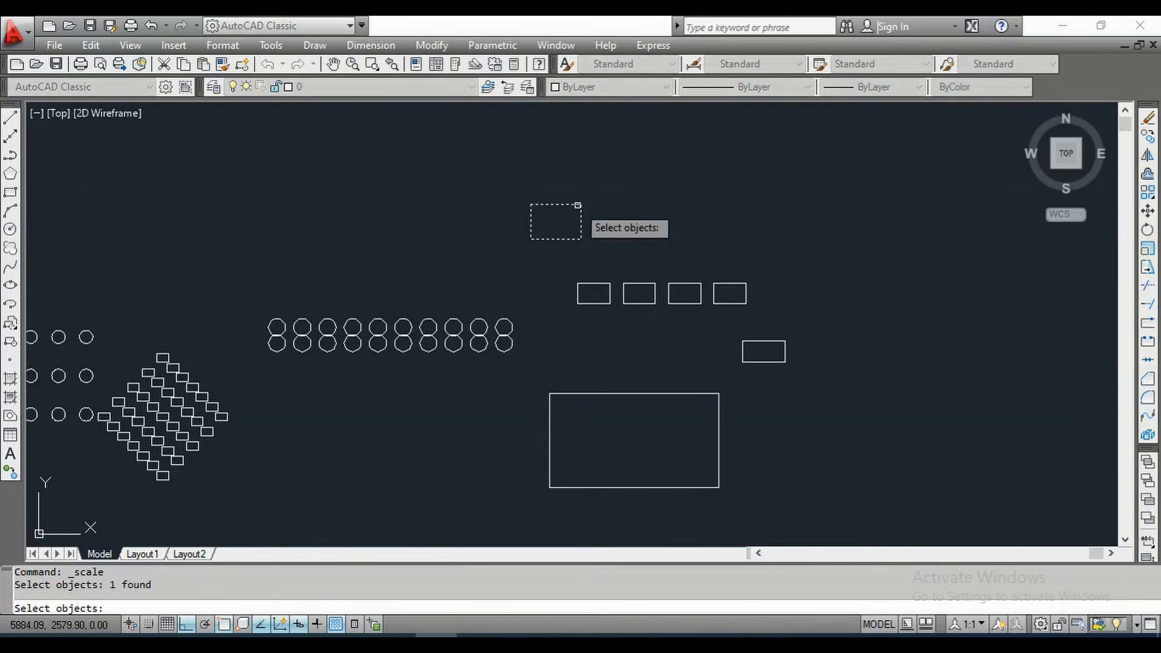
{"action": "key", "text": "Return"}
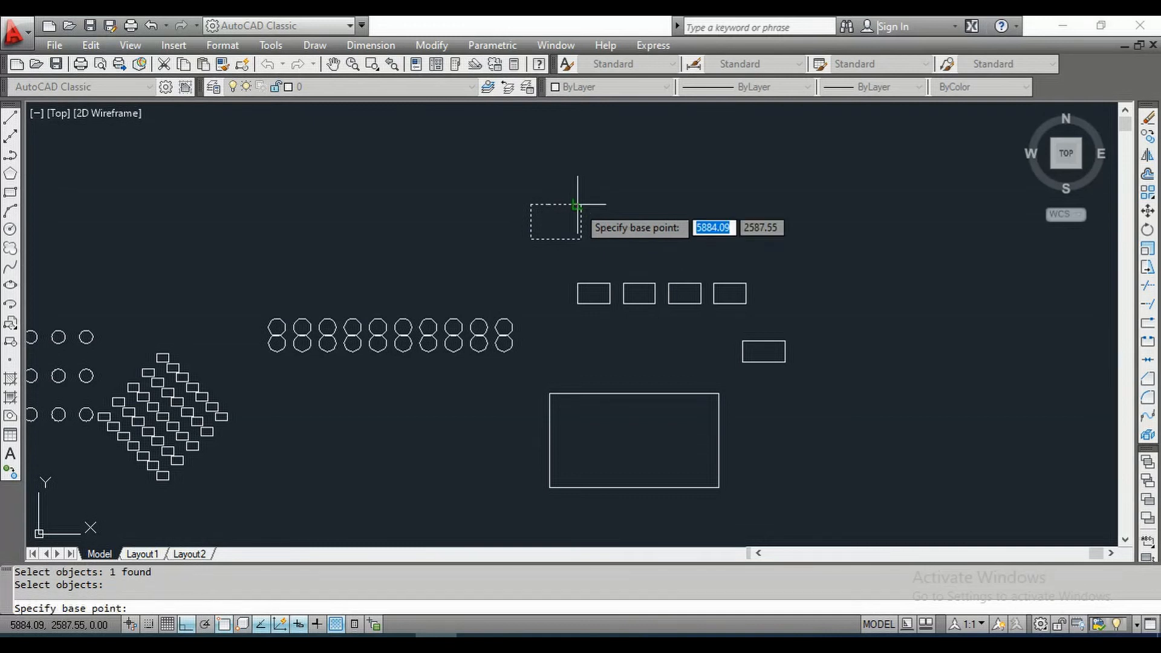
{"action": "left_click", "coordinate": [531, 238]}
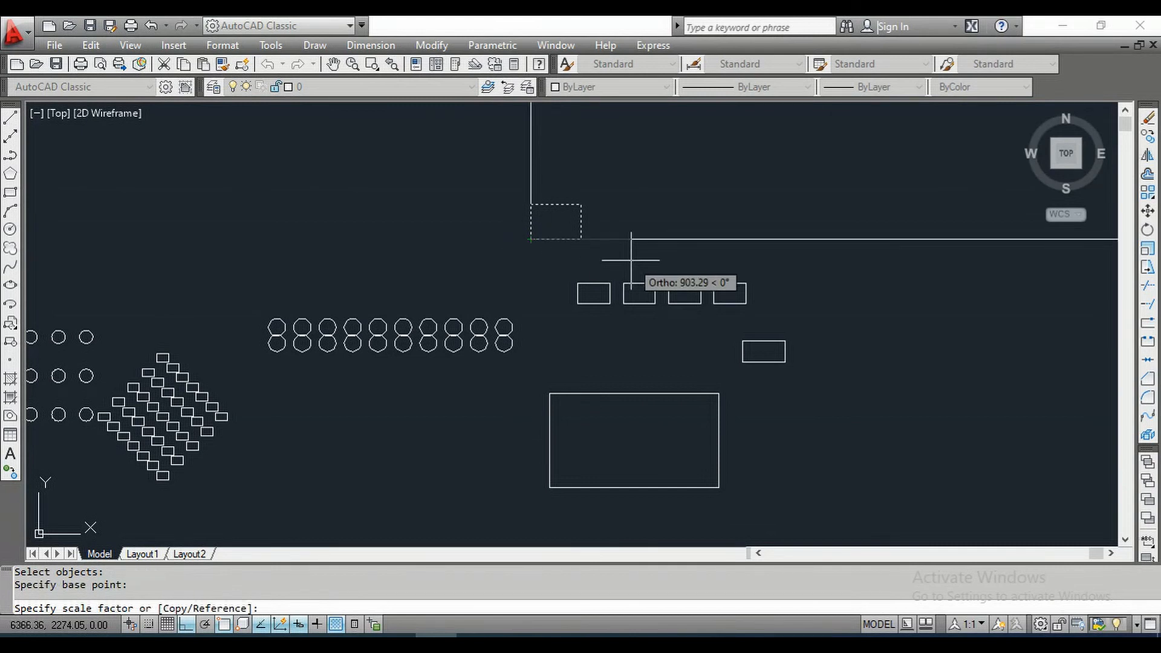
{"action": "type", "text": "2"}
{"action": "key", "text": "Return"}
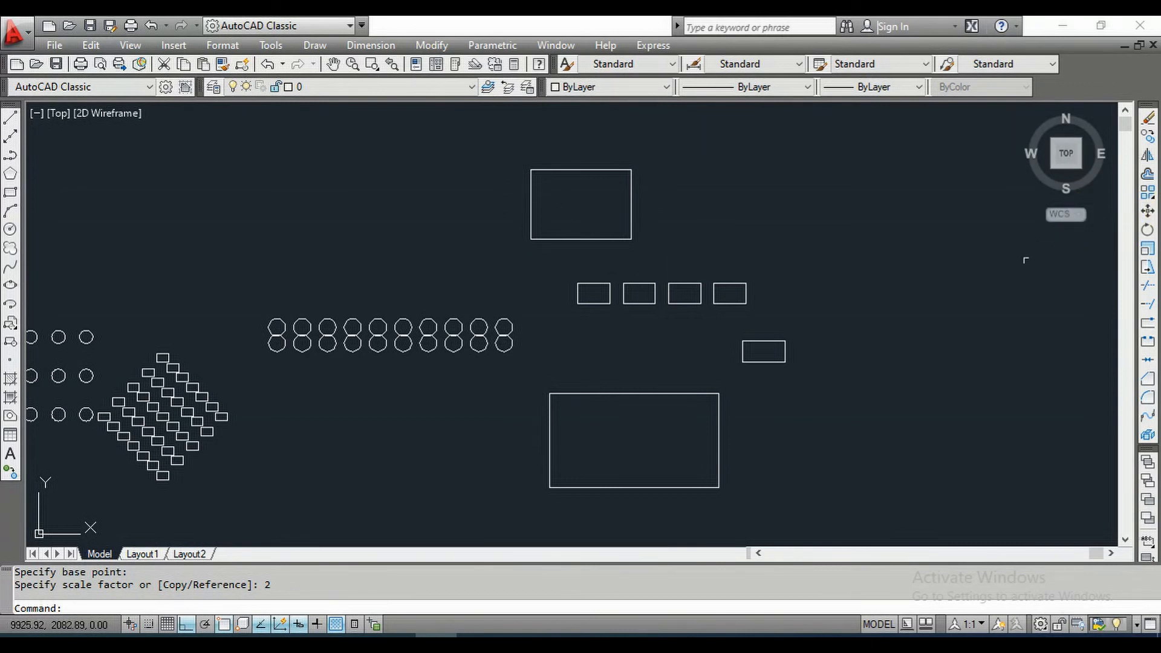
- Scale a copy of the rectangle above the row of four by a factor of 2 from its lower-left corner, keeping the original
{"action": "left_click", "coordinate": [1148, 251]}
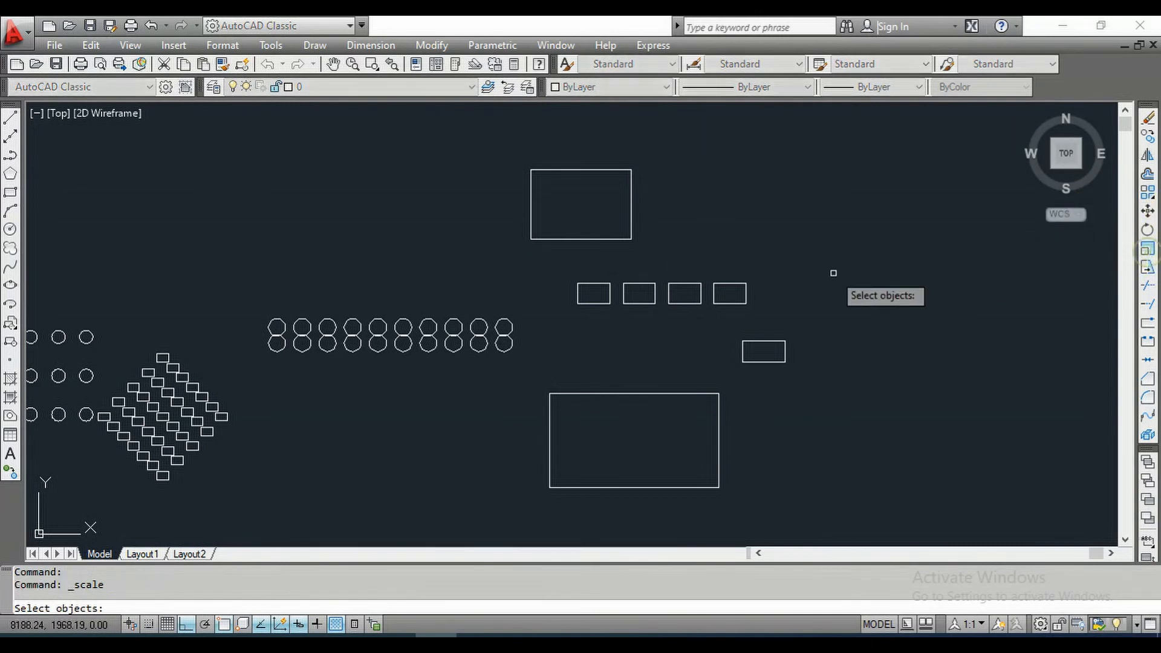
{"action": "left_click", "coordinate": [631, 221]}
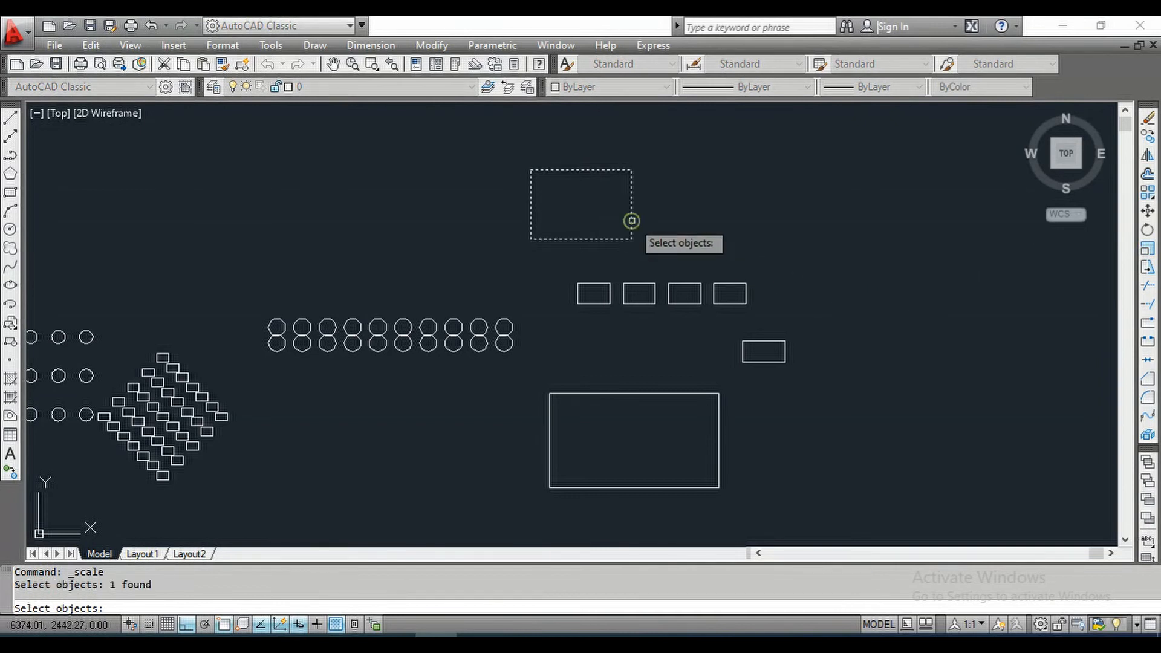
{"action": "key", "text": "Return"}
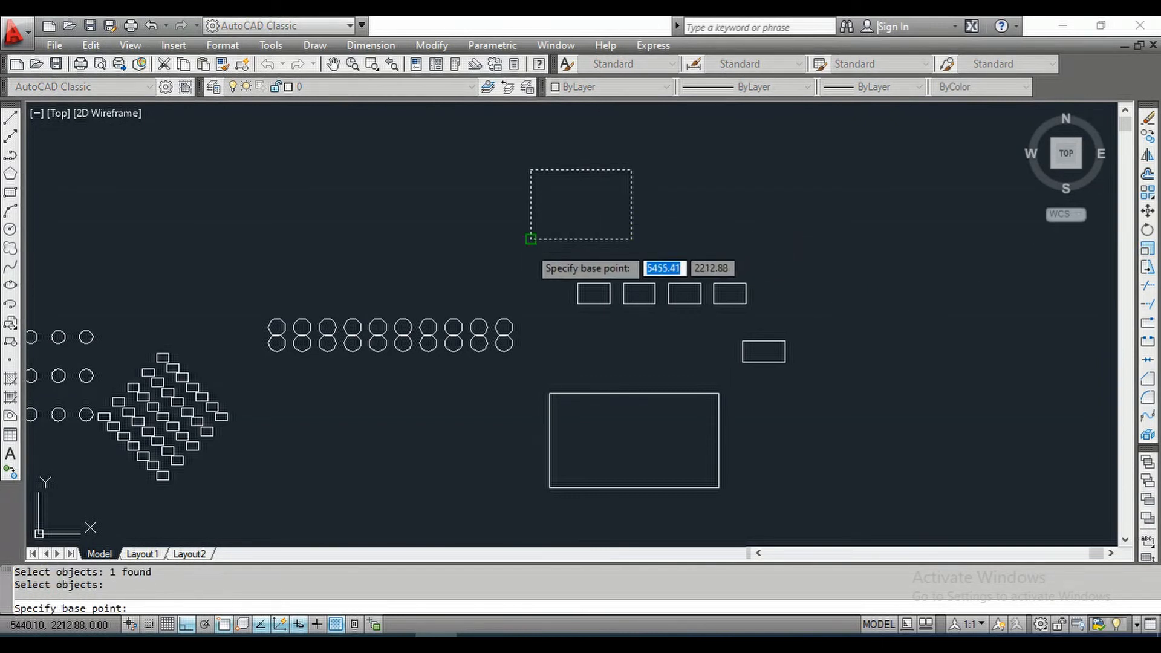
{"action": "left_click", "coordinate": [531, 239]}
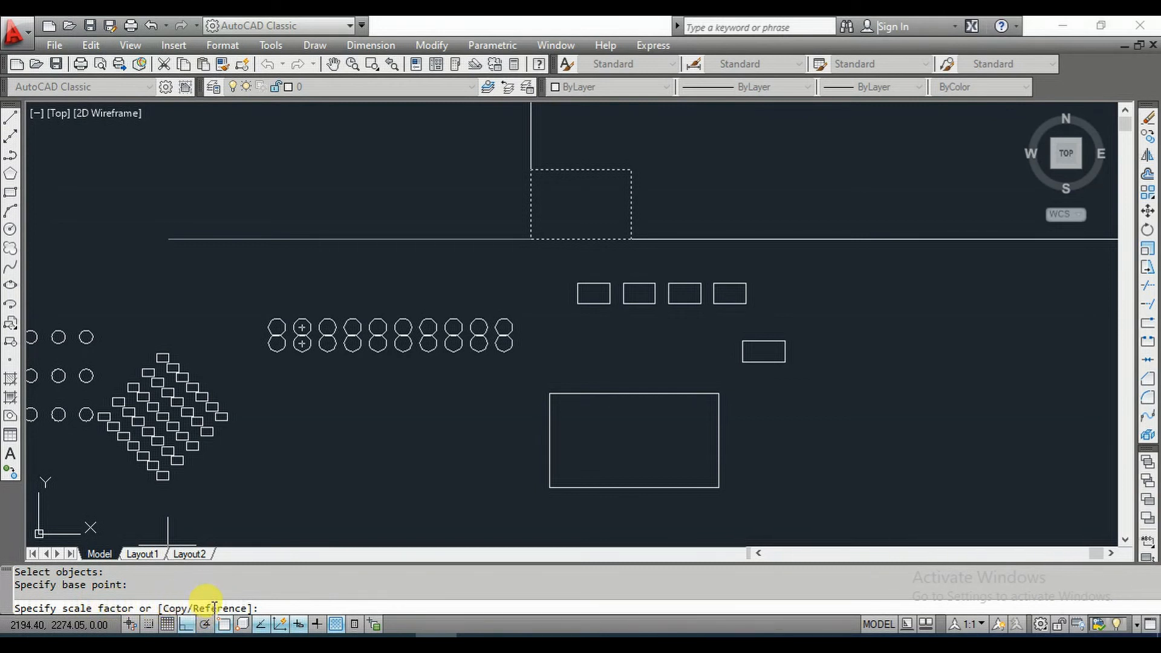
{"action": "type", "text": "c"}
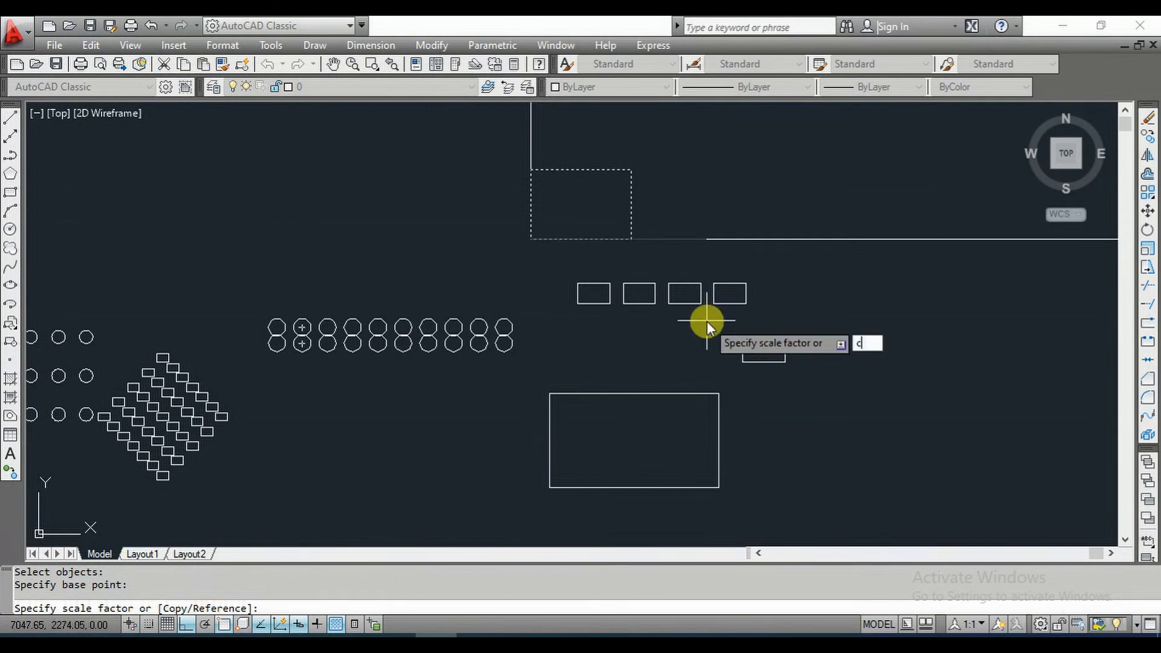
{"action": "key", "text": "Return"}
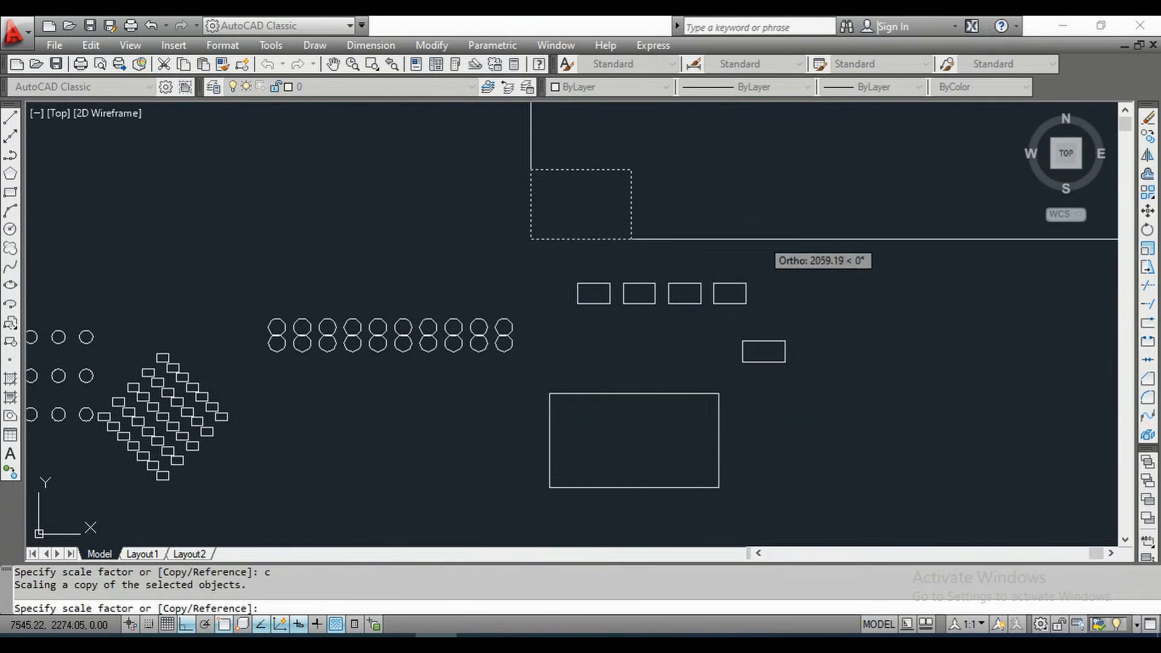
{"action": "middle_click_drag", "start_coordinate": [757, 238], "coordinate": [627, 238]}
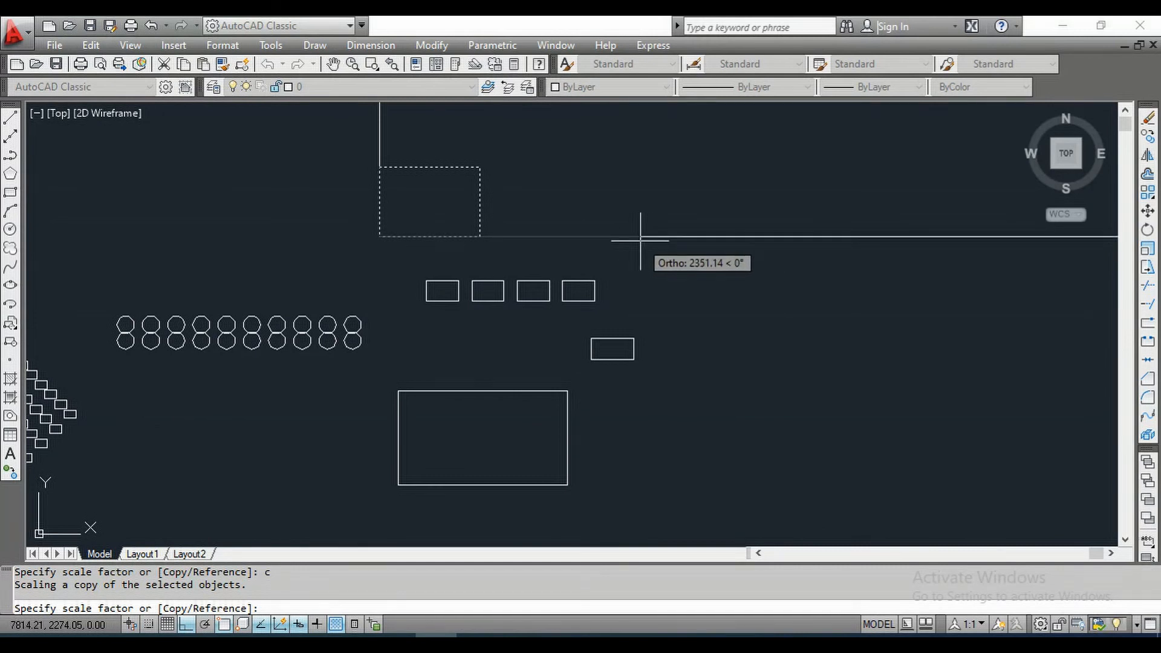
{"action": "type", "text": "2"}
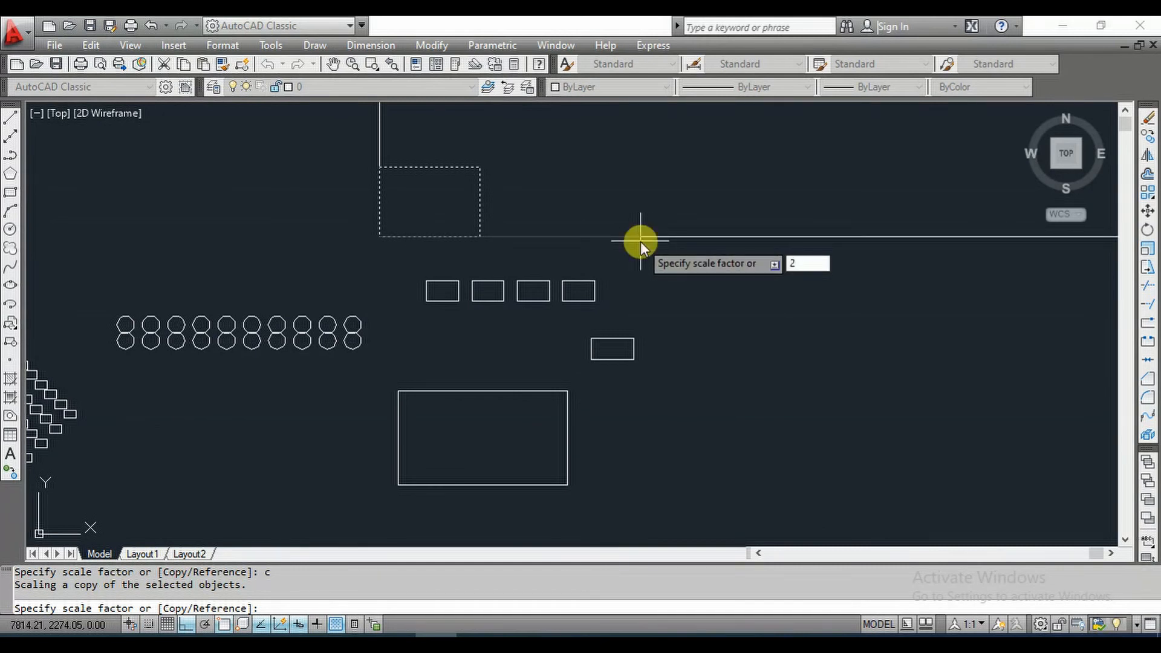
{"action": "key", "text": "Return"}
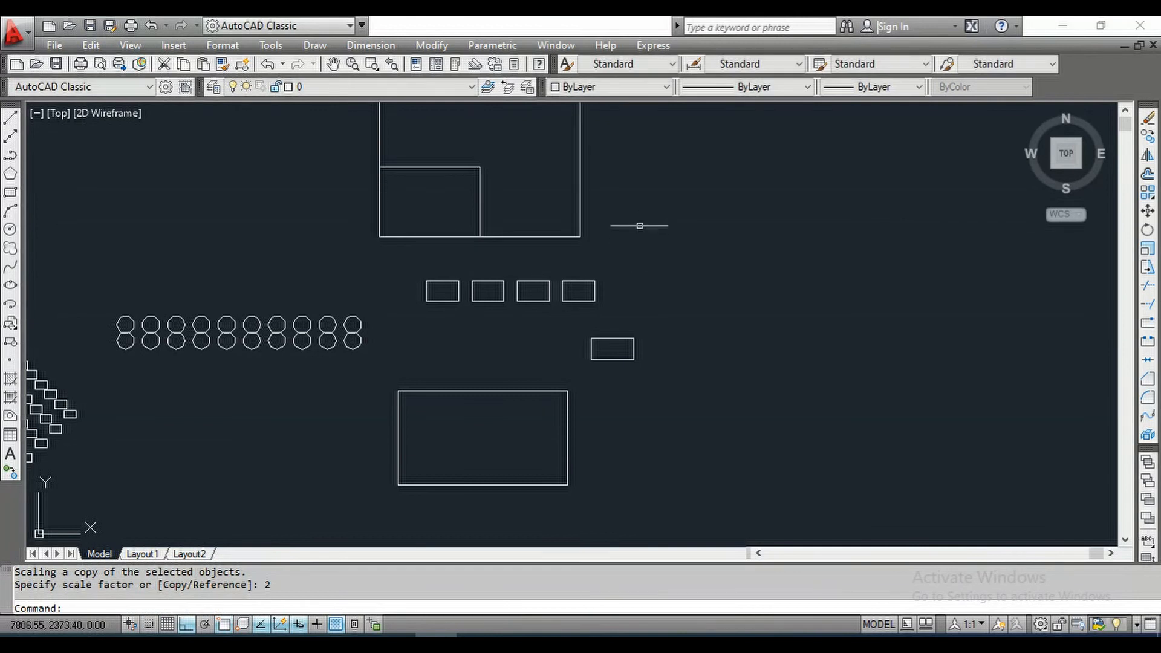
- Examine the original rectangle inside its enlarged copy by selecting it and clearing the selection
{"action": "middle_click_drag", "start_coordinate": [613, 234], "coordinate": [610, 344]}
{"action": "scroll", "coordinate": [415, 294], "scroll_direction": "up", "scroll_amount": 2}
{"action": "left_click", "coordinate": [549, 305]}
{"action": "left_click", "coordinate": [460, 245]}
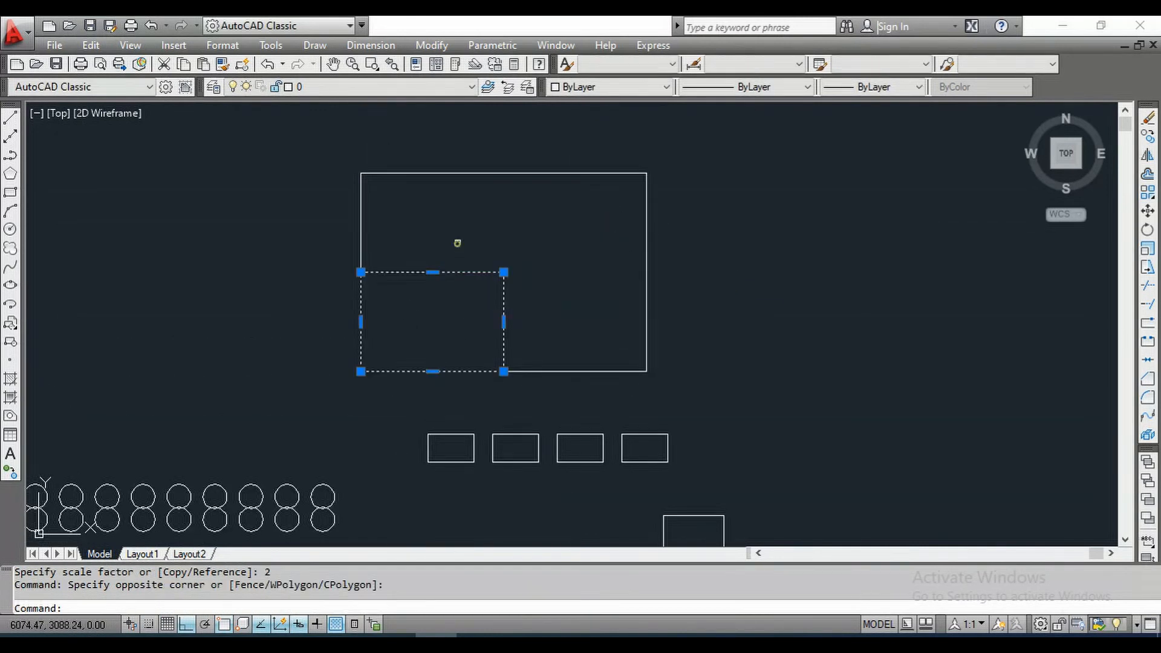
{"action": "key", "text": "Escape"}
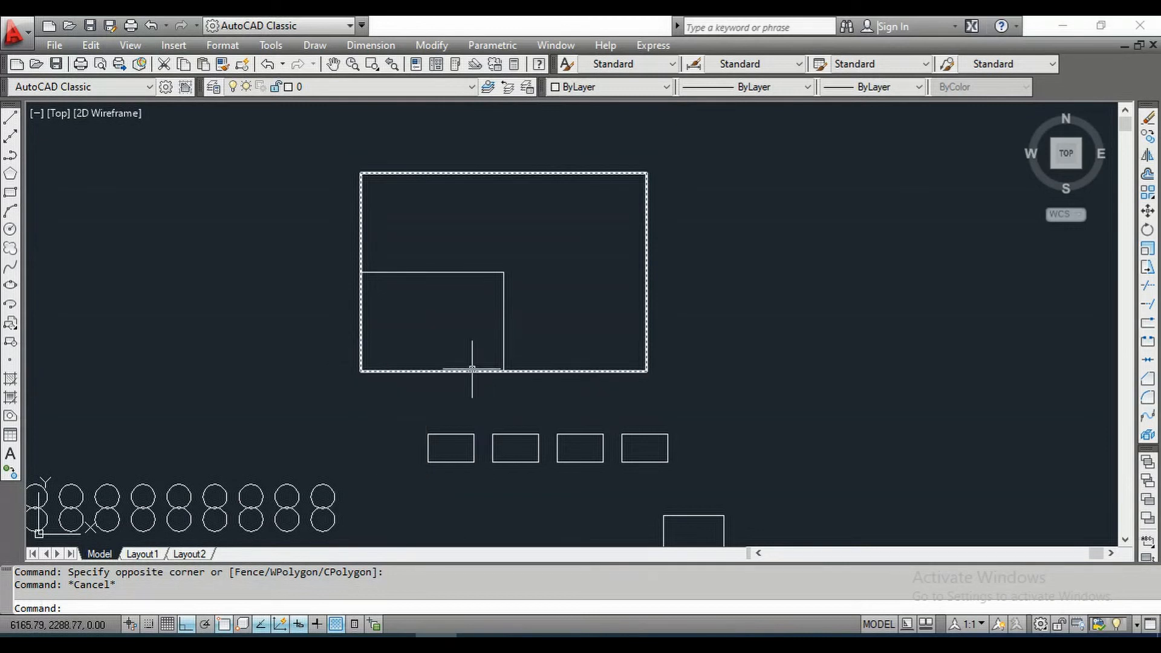
{"action": "left_click", "coordinate": [532, 298]}
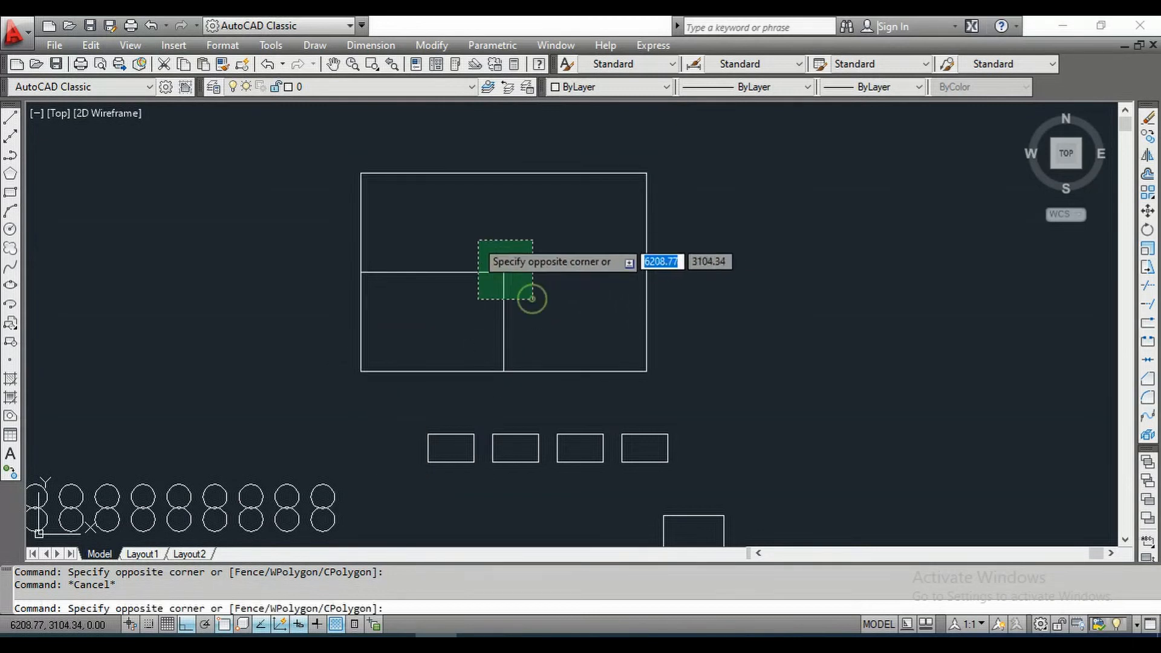
{"action": "left_click", "coordinate": [474, 244]}
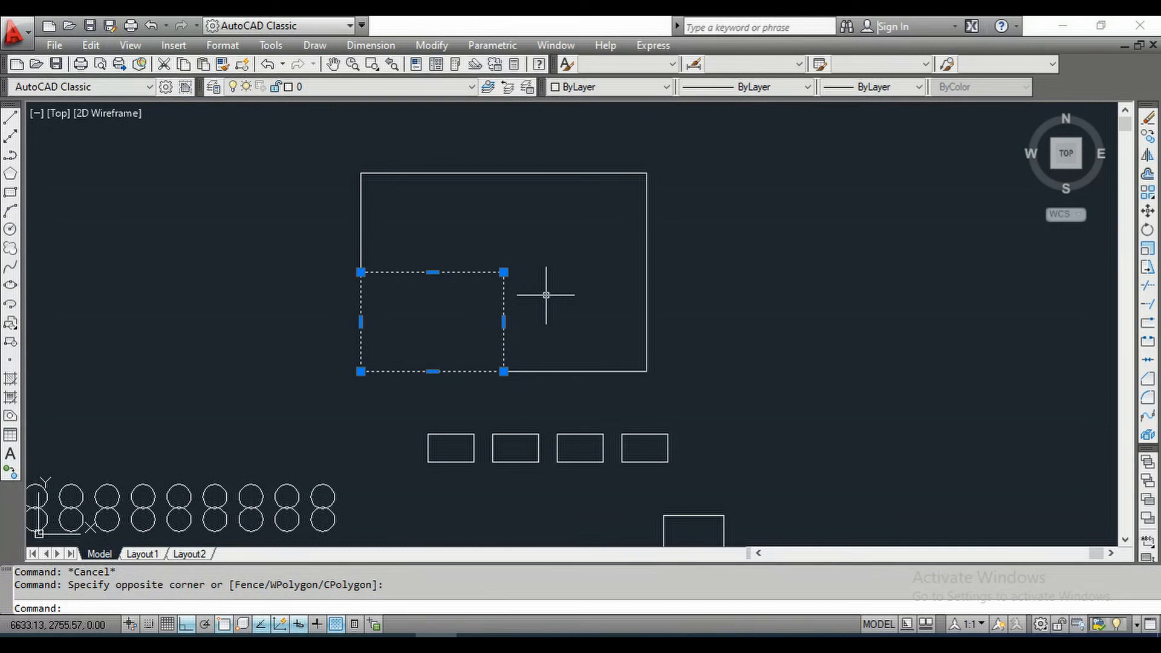
{"action": "key", "text": "Escape"}
{"action": "left_click", "coordinate": [519, 314]}
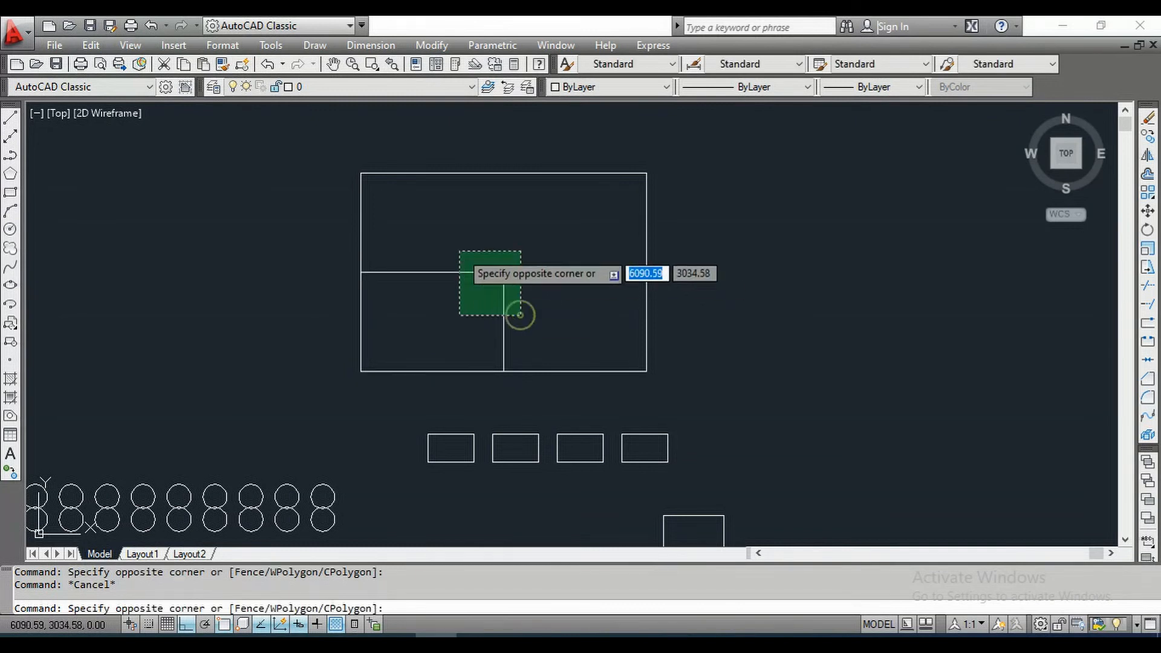
{"action": "left_click", "coordinate": [459, 251]}
{"action": "key", "text": "Escape"}
{"action": "left_click", "coordinate": [674, 261]}
{"action": "left_click", "coordinate": [674, 260]}
{"action": "key", "text": "Escape"}
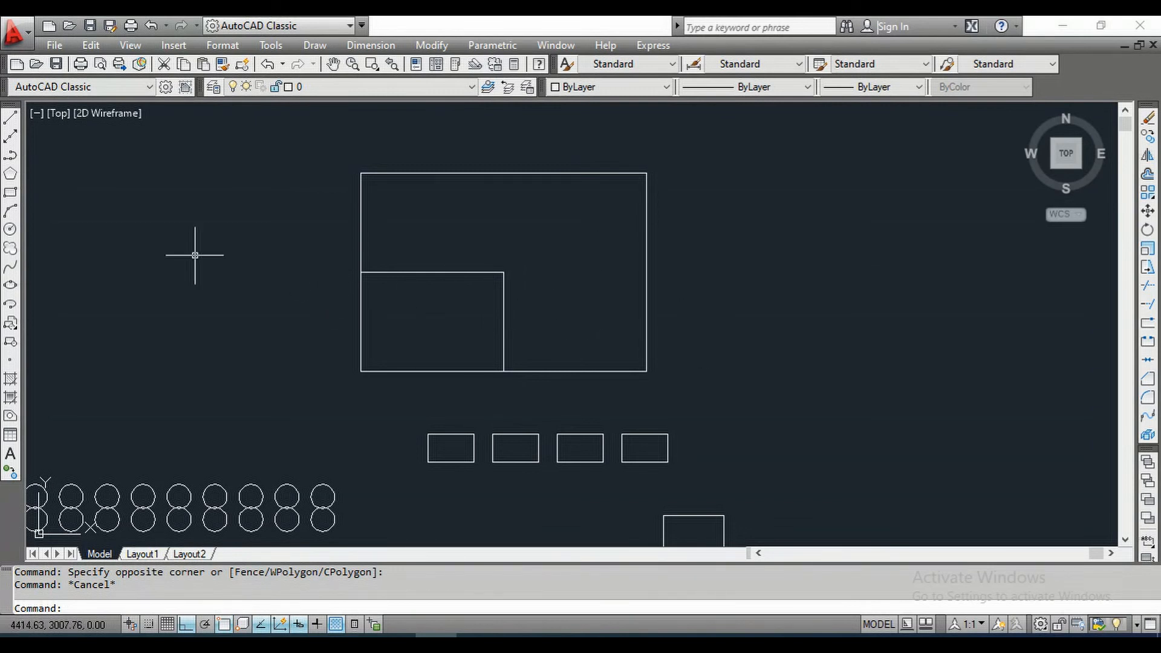
- Draw a small rectangle about 462 units wide to the right of the two nested rectangles
{"action": "left_click", "coordinate": [9, 192]}
{"action": "left_click", "coordinate": [759, 299]}
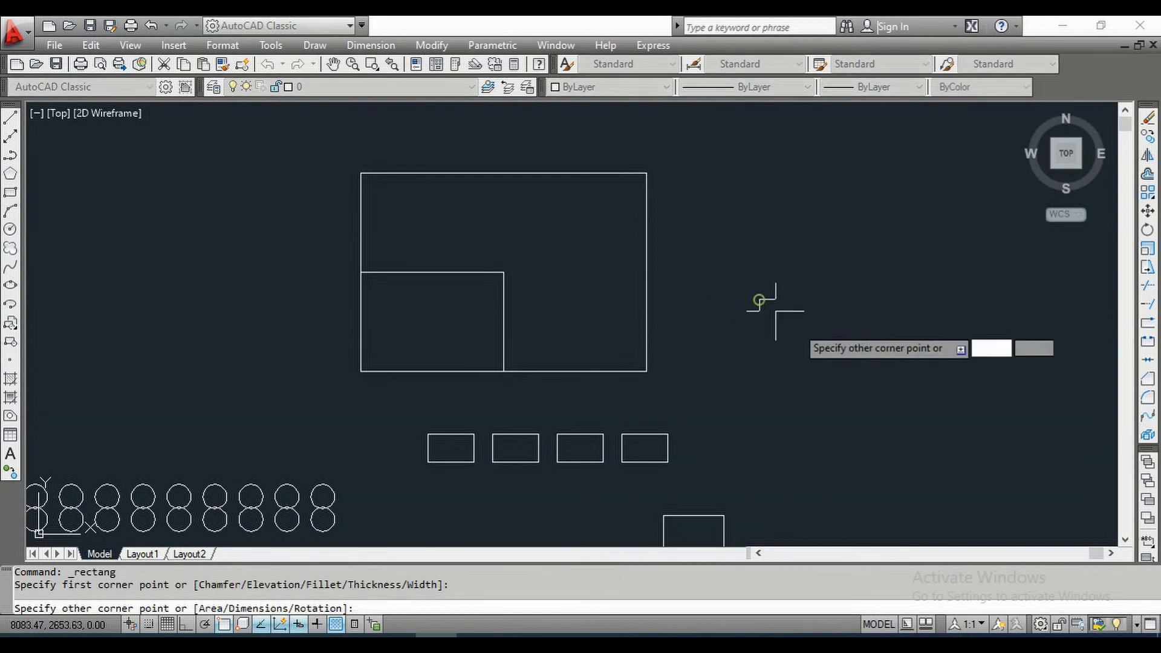
{"action": "left_click", "coordinate": [833, 350]}
- Scale the new rectangle by reference from its lower-left corner, using its bottom edge as reference length and 150 as new length
{"action": "left_click", "coordinate": [1148, 249]}
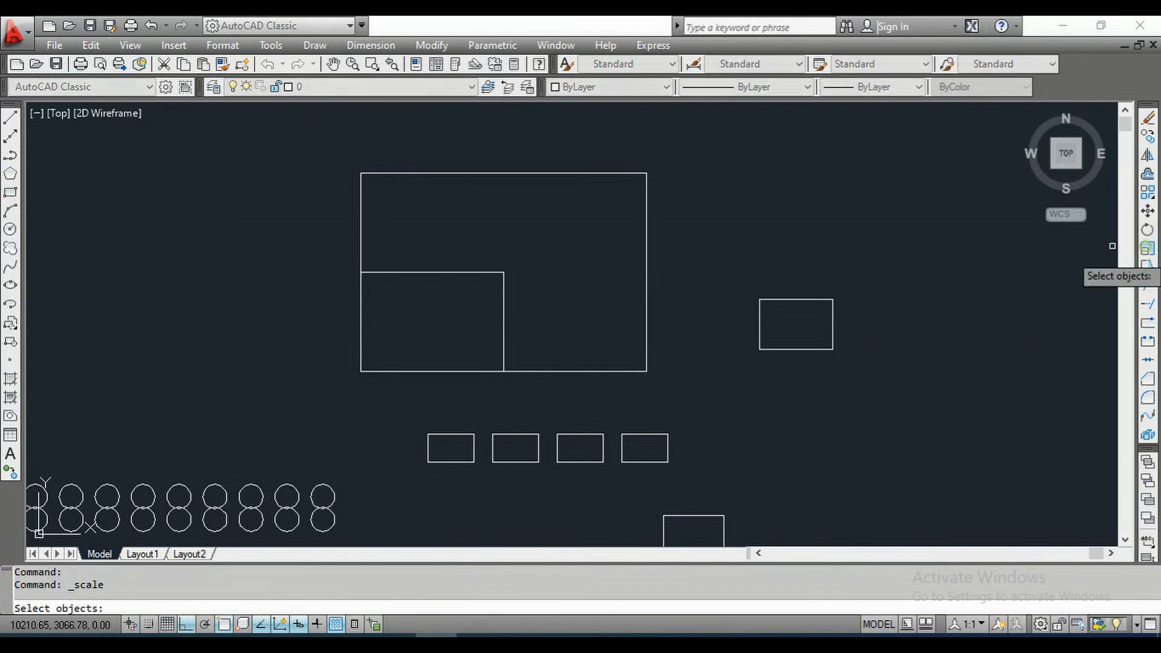
{"action": "left_click", "coordinate": [821, 350]}
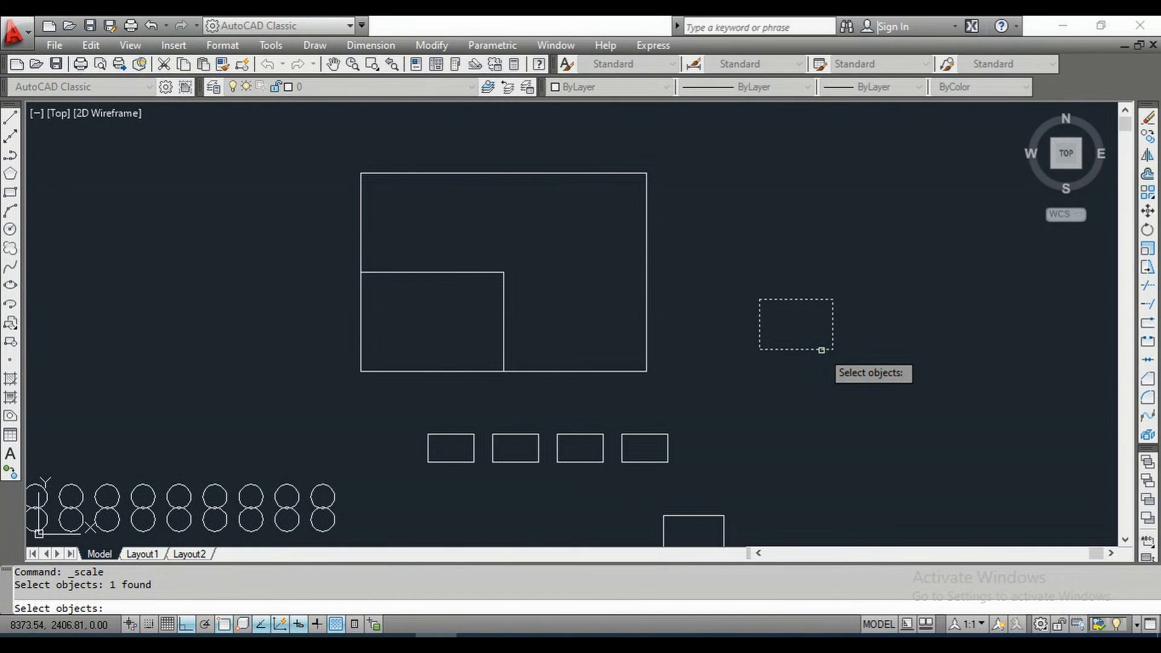
{"action": "key", "text": "Return"}
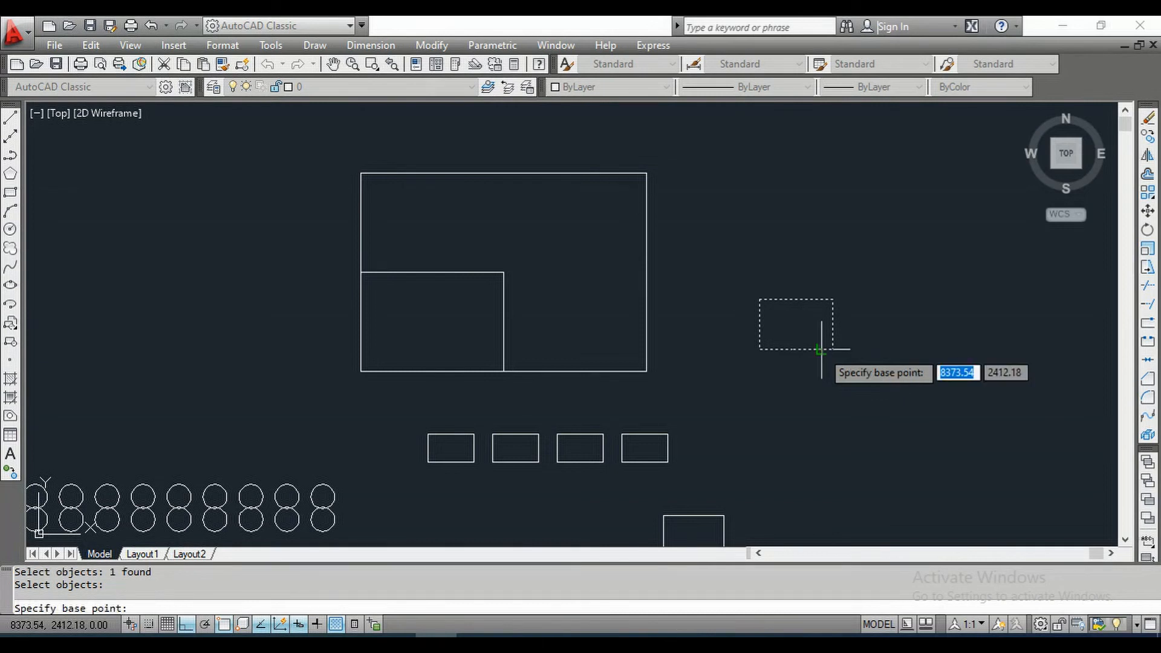
{"action": "left_click", "coordinate": [760, 350]}
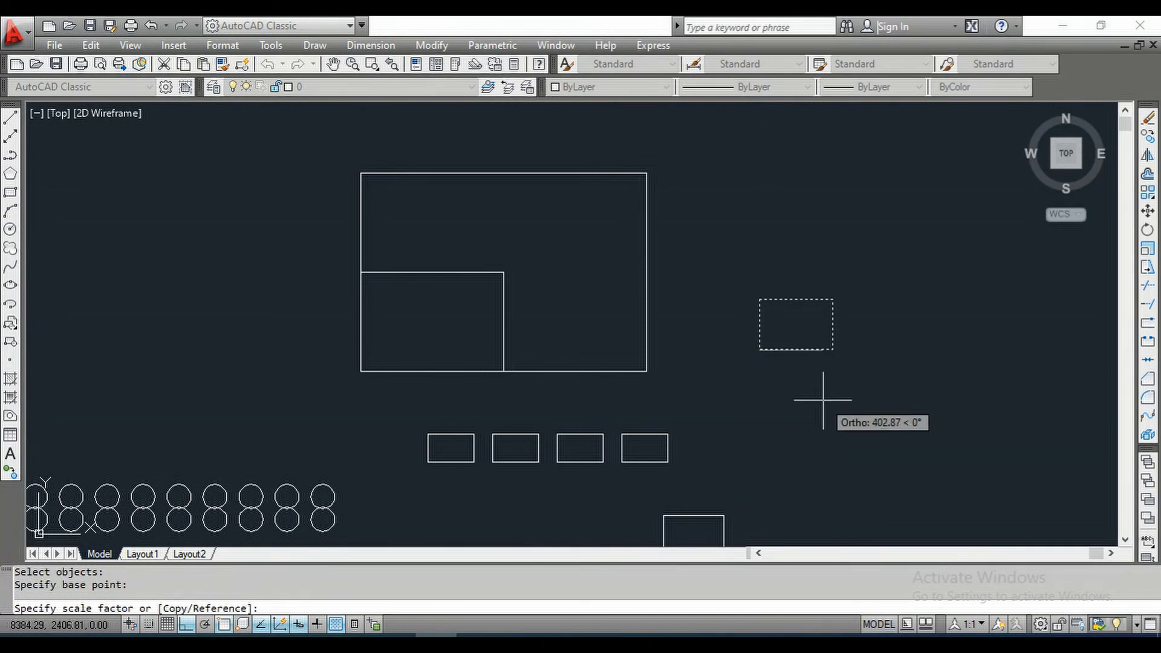
{"action": "type", "text": "r"}
{"action": "key", "text": "Return"}
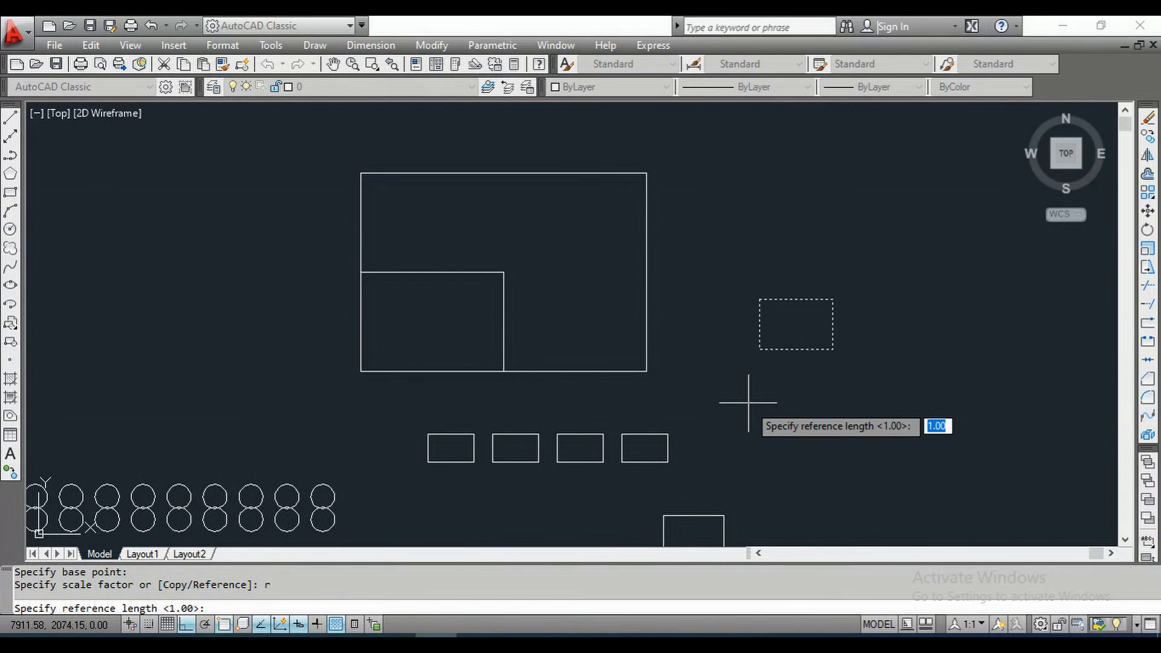
{"action": "left_click", "coordinate": [760, 350]}
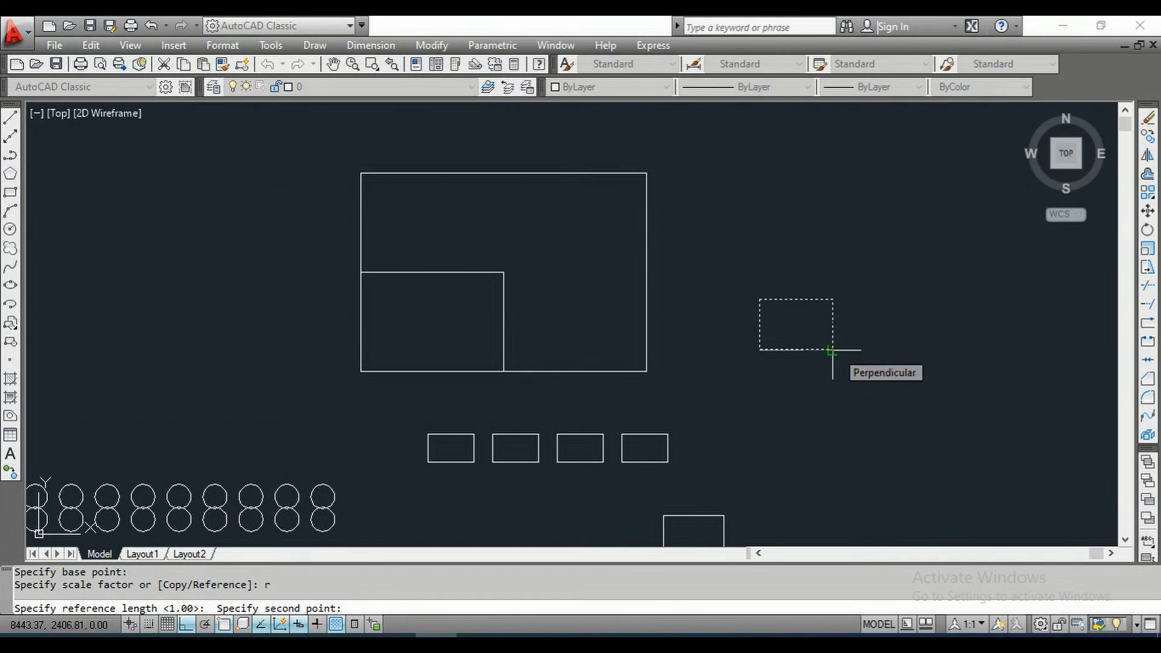
{"action": "left_click", "coordinate": [831, 351]}
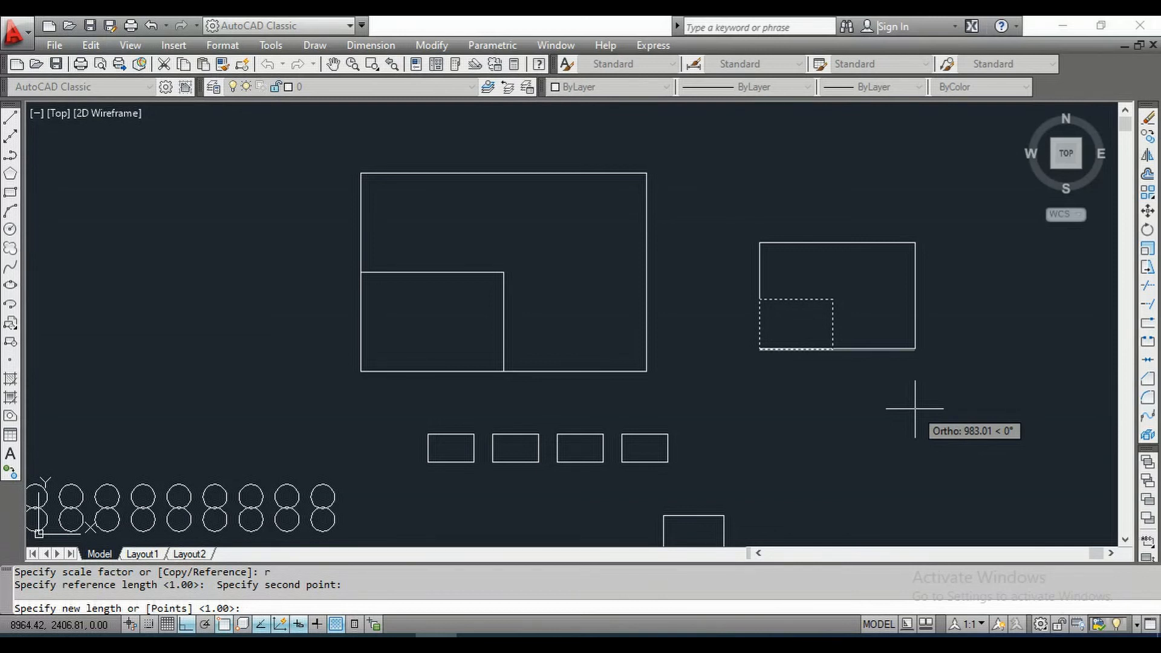
{"action": "type", "text": "15"}
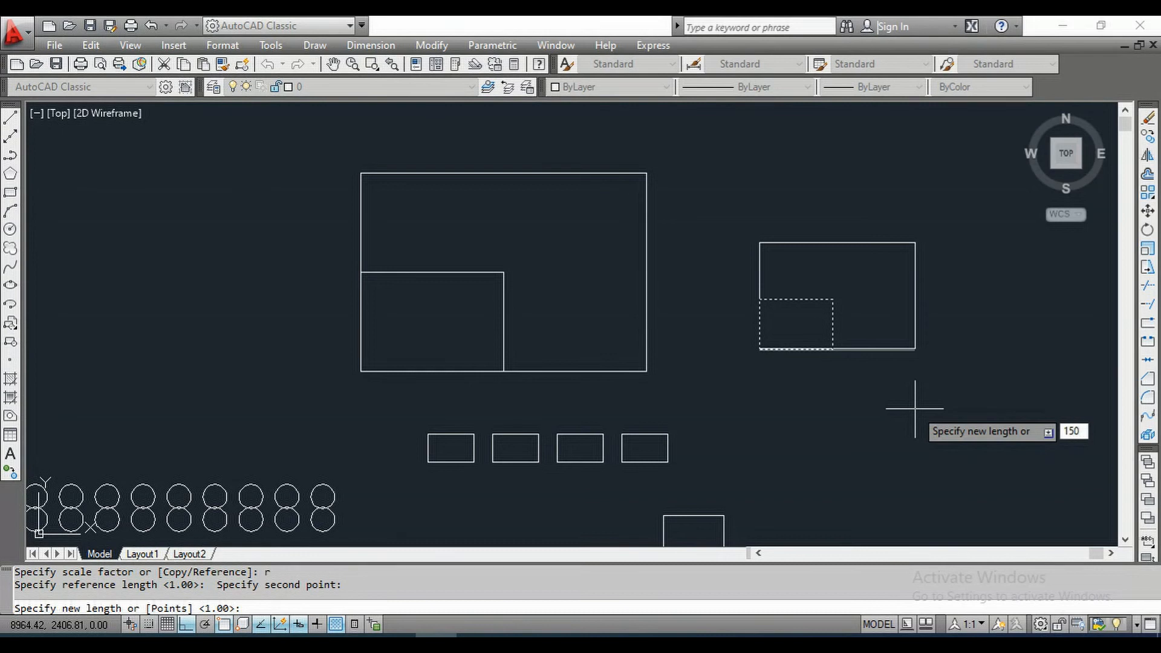
{"action": "type", "text": "0"}
{"action": "key", "text": "Return"}
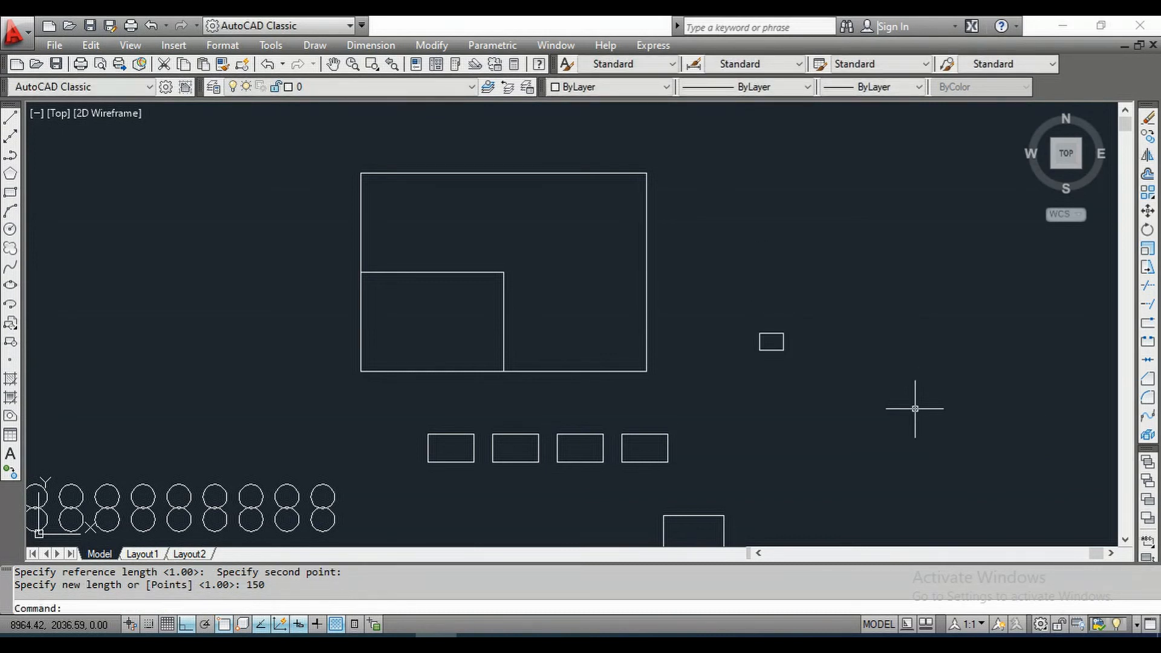
- Scale the small rectangle right of the nested pair by reference from its lower-left corner, giving its bottom edge a new length of 600
{"action": "left_click", "coordinate": [824, 394]}
{"action": "left_click", "coordinate": [707, 287]}
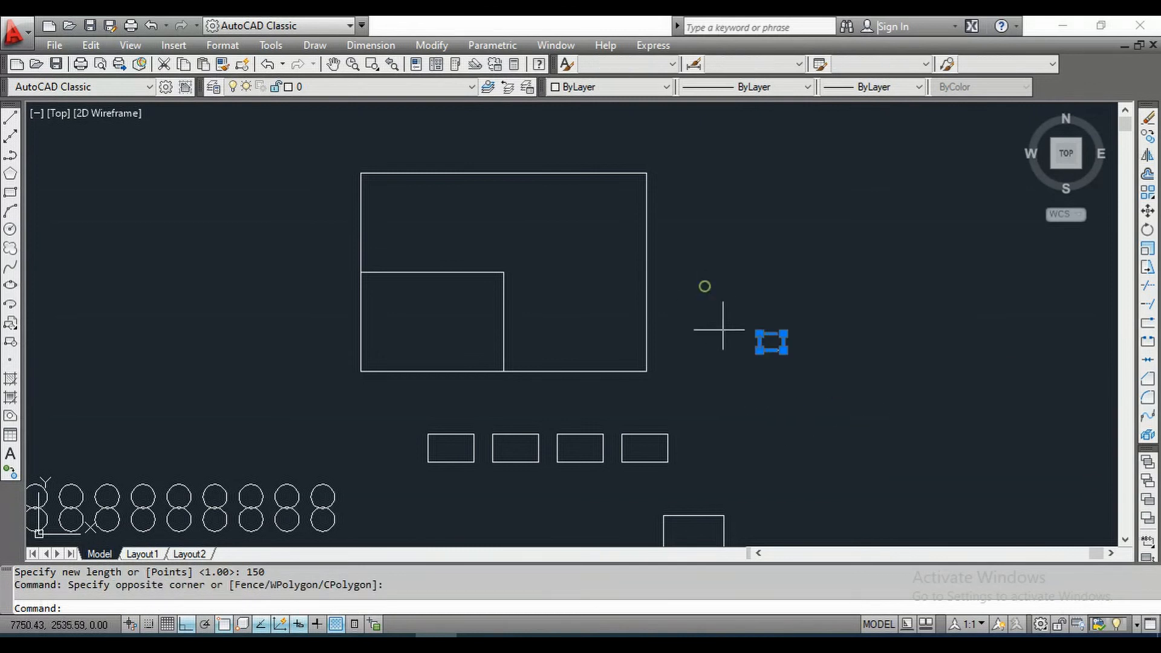
{"action": "type", "text": "sc"}
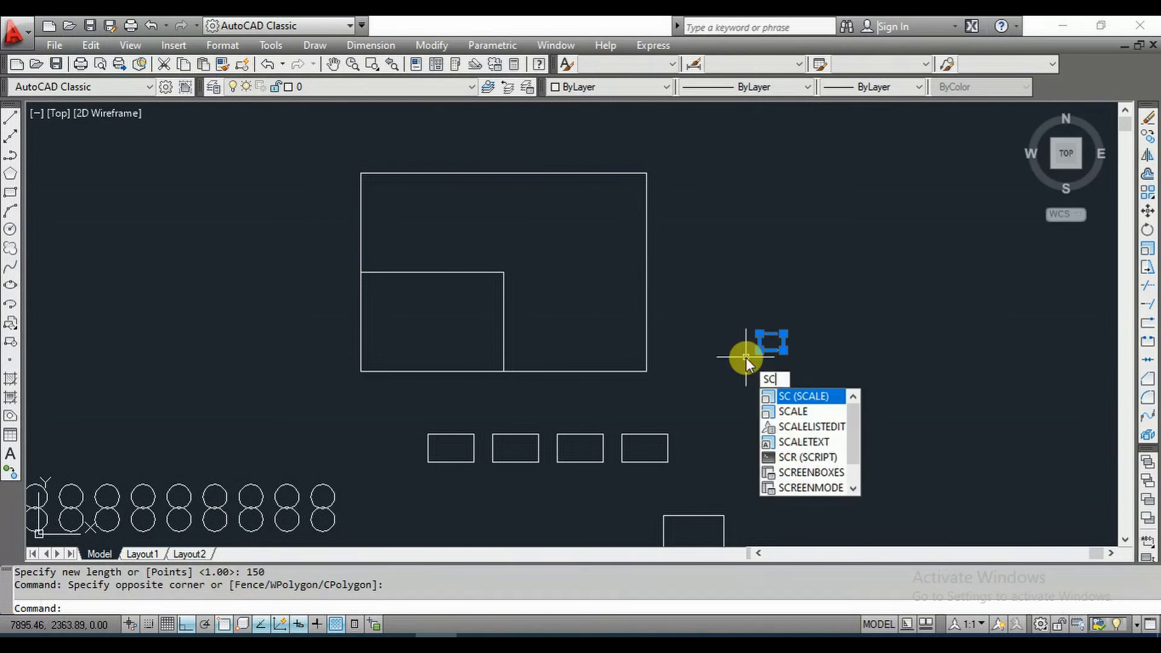
{"action": "key", "text": "Return"}
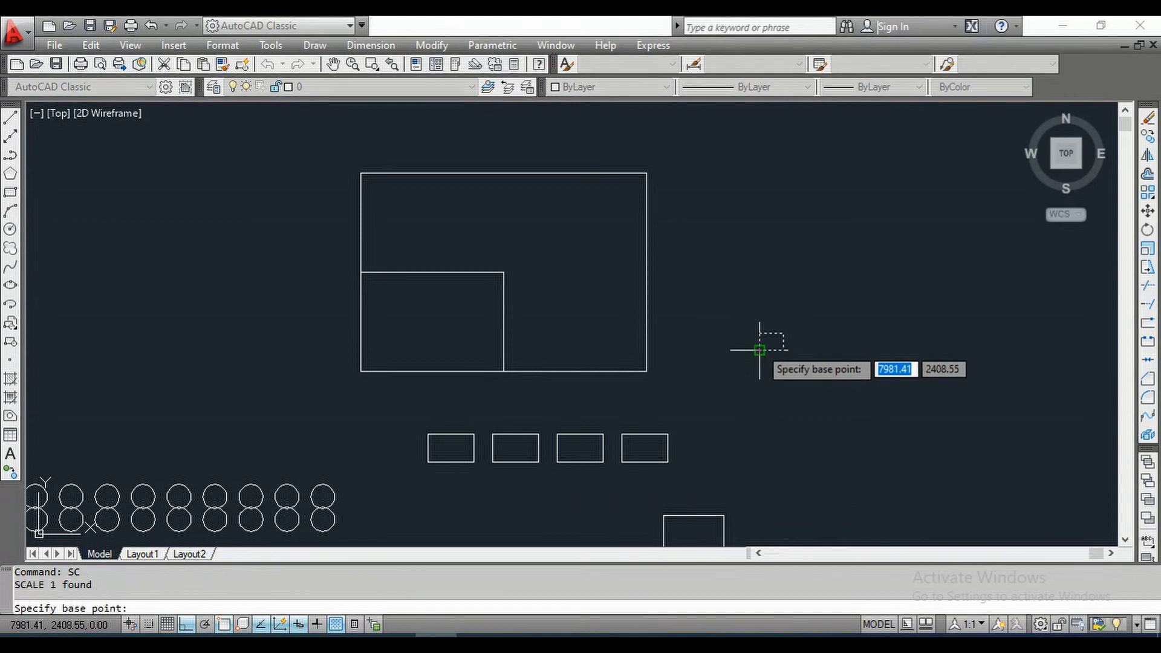
{"action": "left_click", "coordinate": [759, 347]}
{"action": "scroll", "coordinate": [786, 351], "scroll_direction": "up", "scroll_amount": 4}
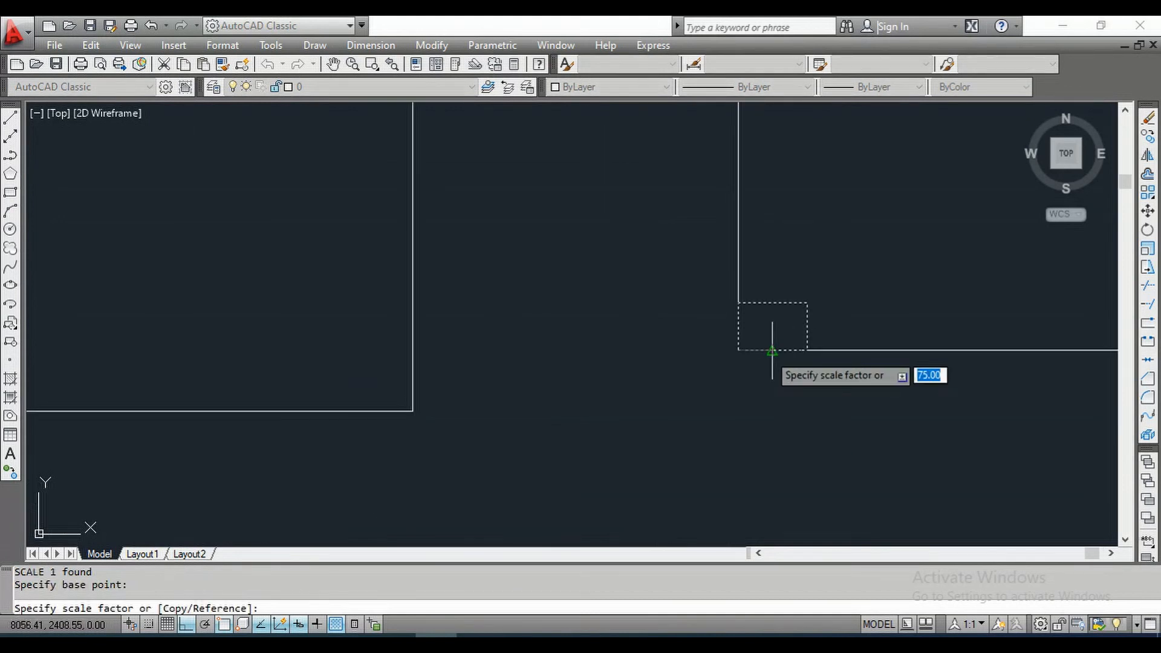
{"action": "type", "text": "r"}
{"action": "key", "text": "Return"}
{"action": "scroll", "coordinate": [769, 351], "scroll_direction": "up", "scroll_amount": 3}
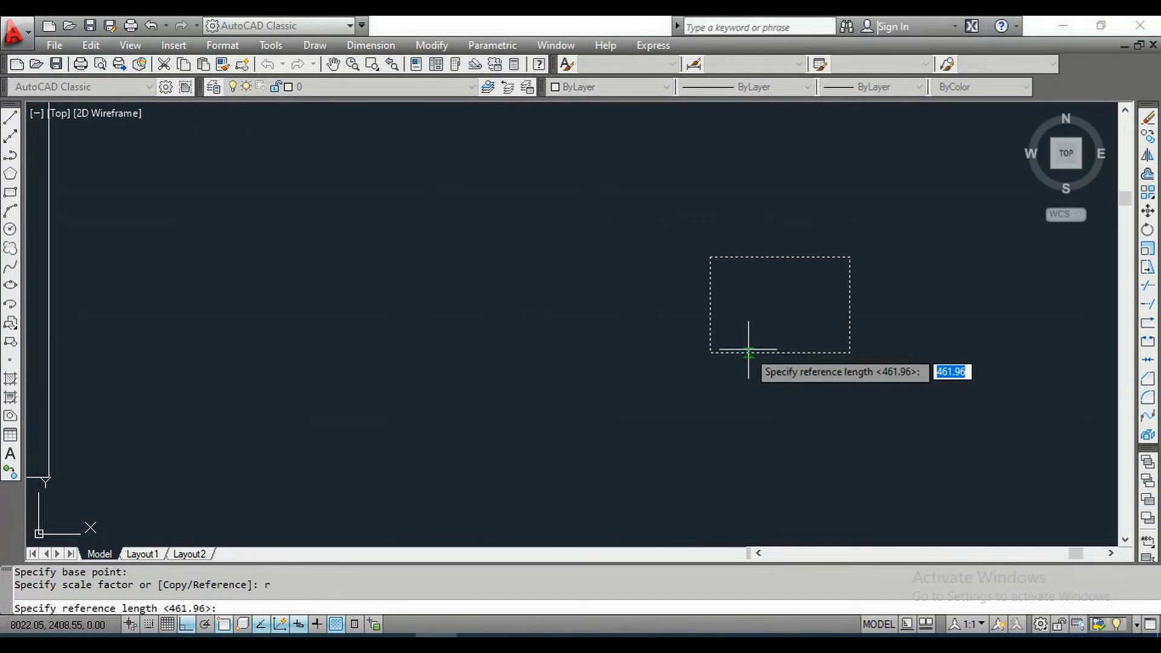
{"action": "left_click", "coordinate": [713, 352]}
{"action": "left_click", "coordinate": [848, 353]}
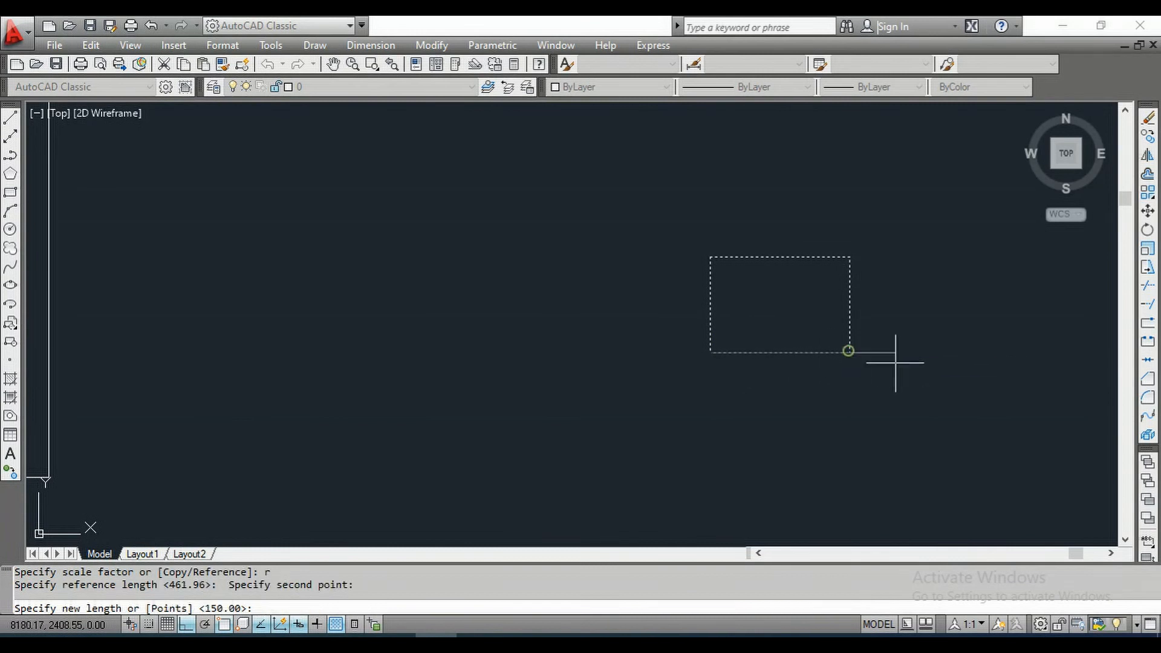
{"action": "scroll", "coordinate": [914, 369], "scroll_direction": "down", "scroll_amount": 6}
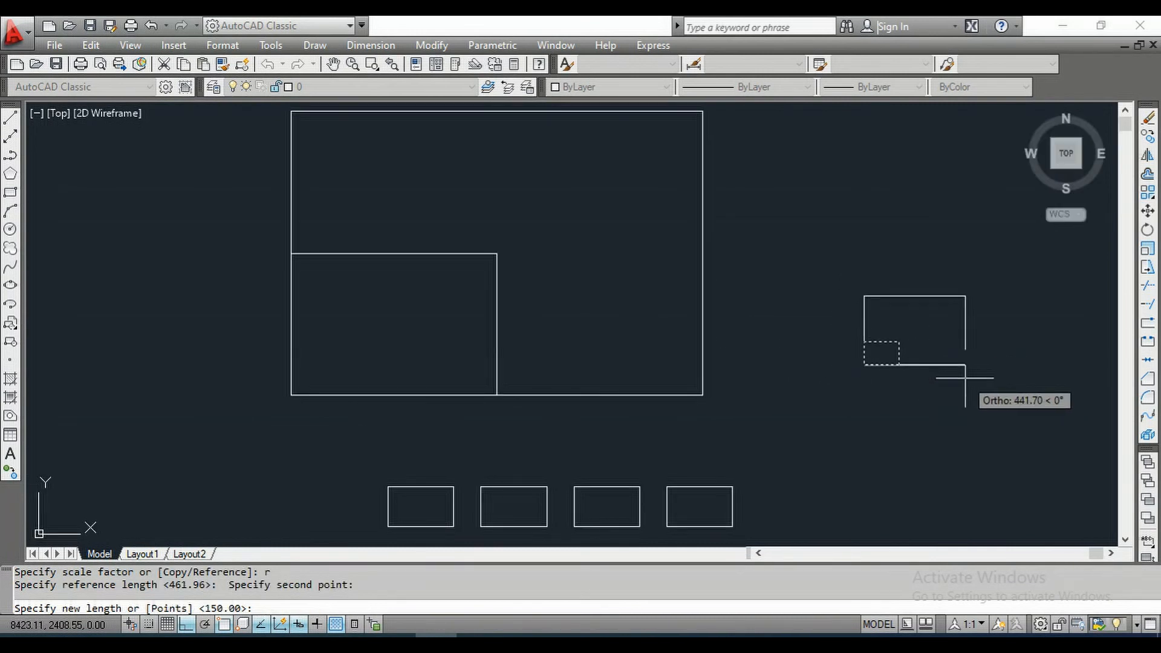
{"action": "type", "text": "6"}
{"action": "type", "text": "00"}
{"action": "key", "text": "Return"}
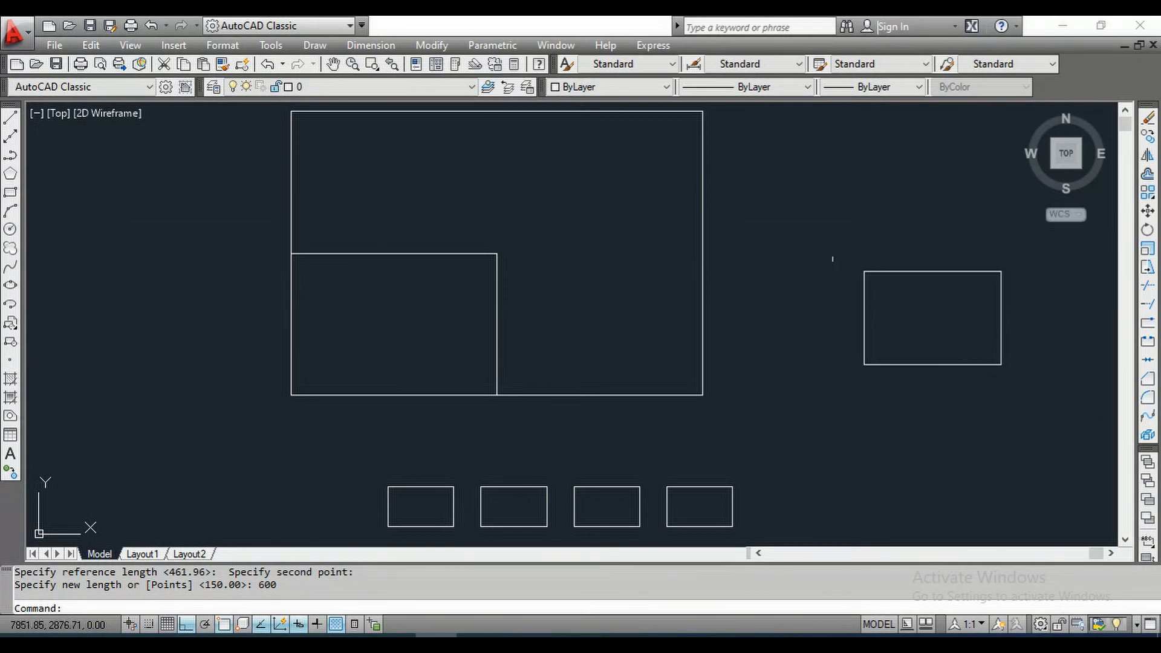
- Select the rescaled rectangle and inspect its width and height at the lower-right corner grip
{"action": "left_click", "coordinate": [972, 361]}
{"action": "left_click", "coordinate": [972, 361]}
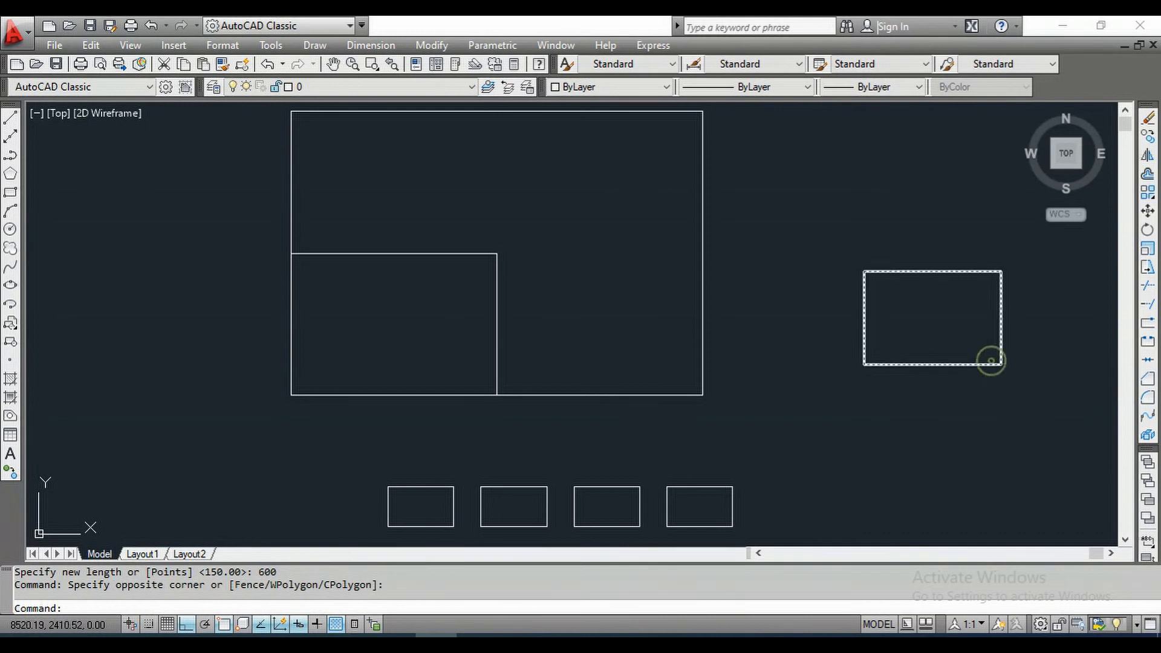
{"action": "left_click", "coordinate": [986, 364]}
{"action": "mouse_move", "coordinate": [1002, 365]}
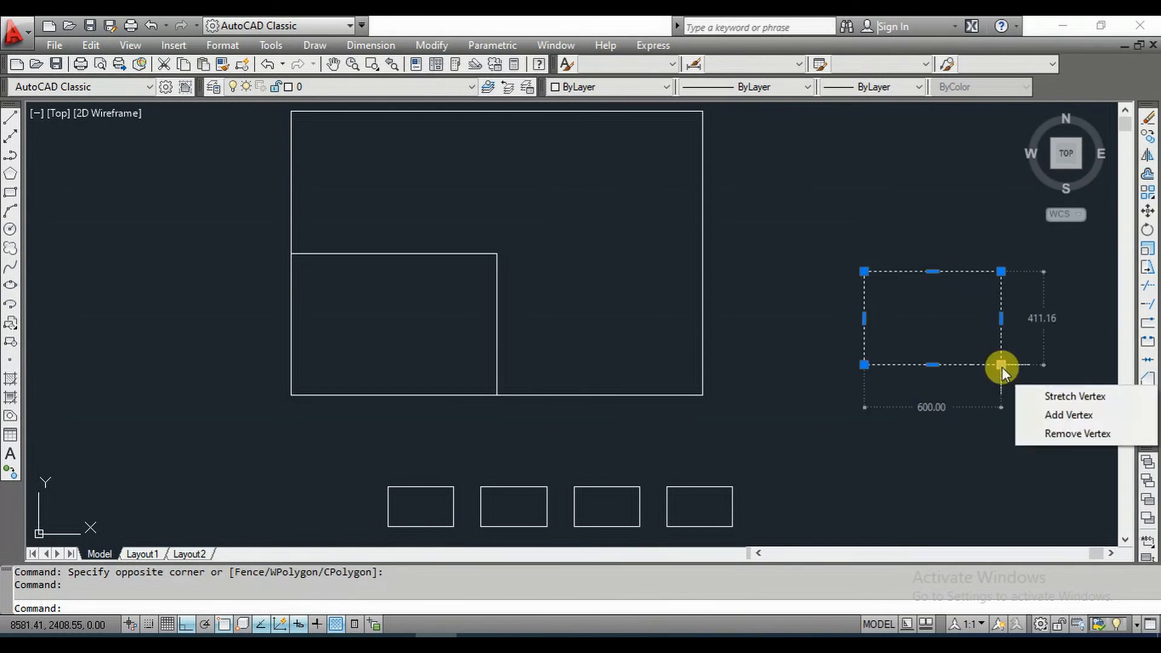
- Start scaling the standalone rectangle right of the nested pair by reference from its lower-left corner, taking its left edge as reference length
{"action": "key", "text": "Escape"}
{"action": "key", "text": "Escape"}
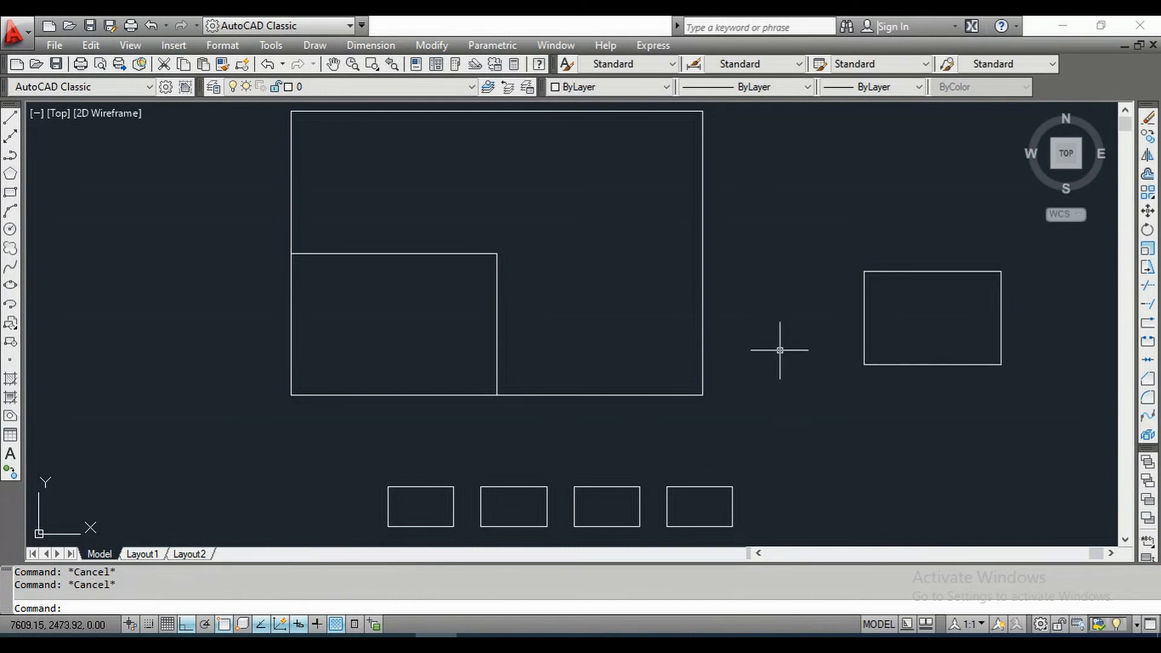
{"action": "scroll", "coordinate": [781, 350], "scroll_direction": "down", "scroll_amount": 2}
{"action": "type", "text": "s"}
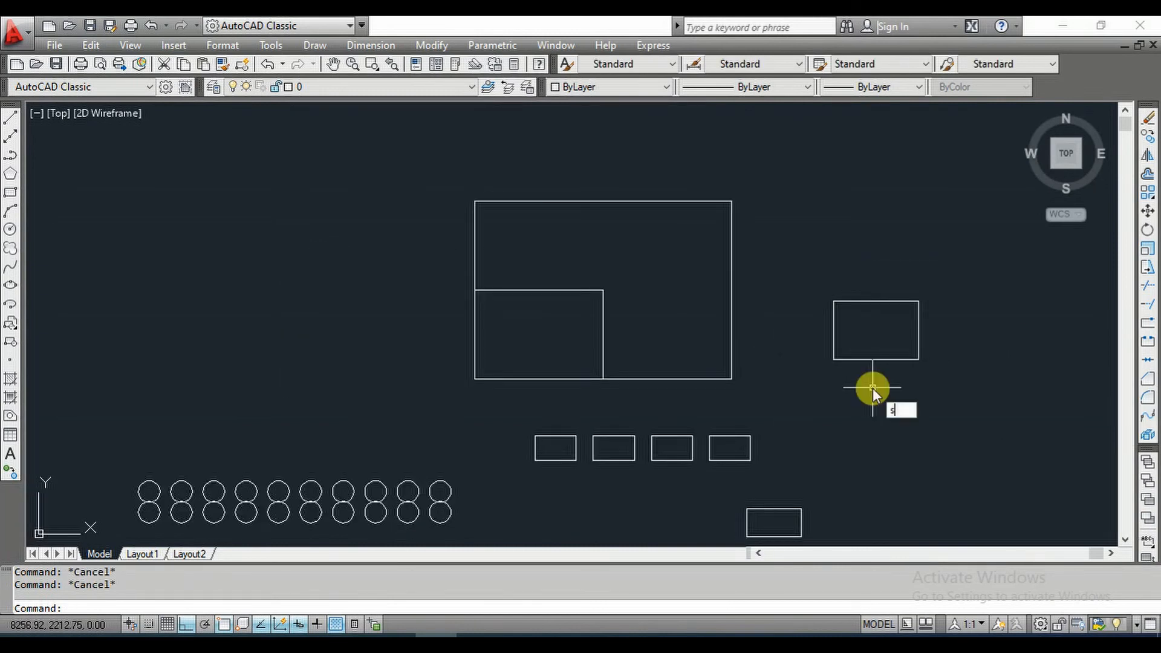
{"action": "type", "text": "c"}
{"action": "key", "text": "Return"}
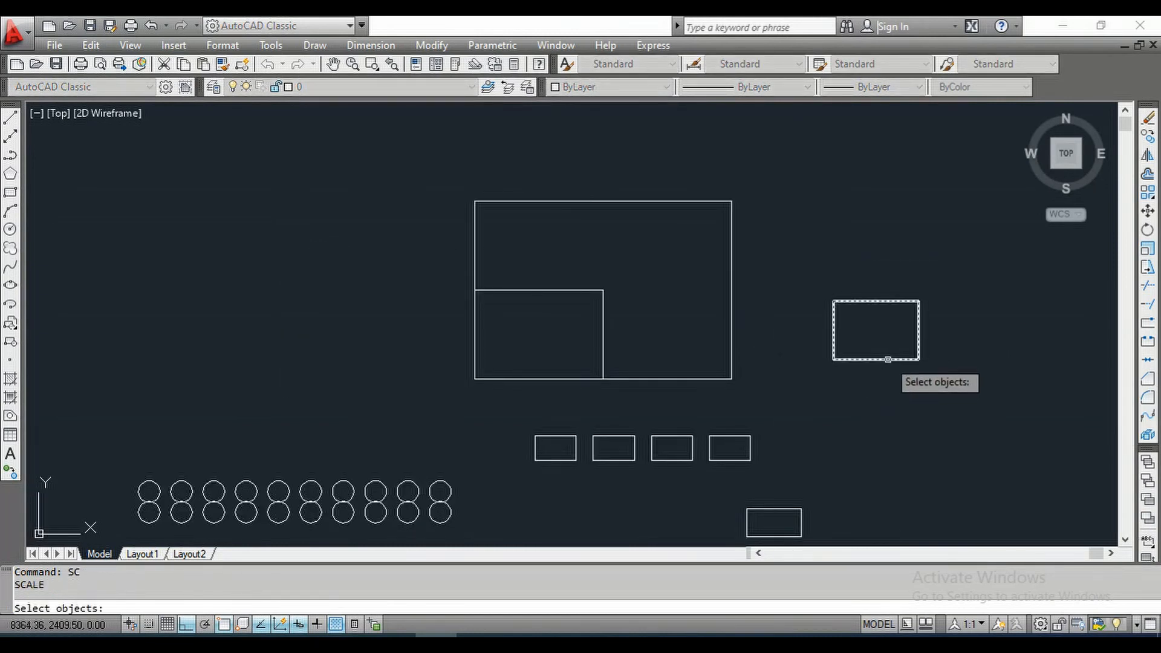
{"action": "left_click", "coordinate": [887, 359]}
{"action": "key", "text": "Return"}
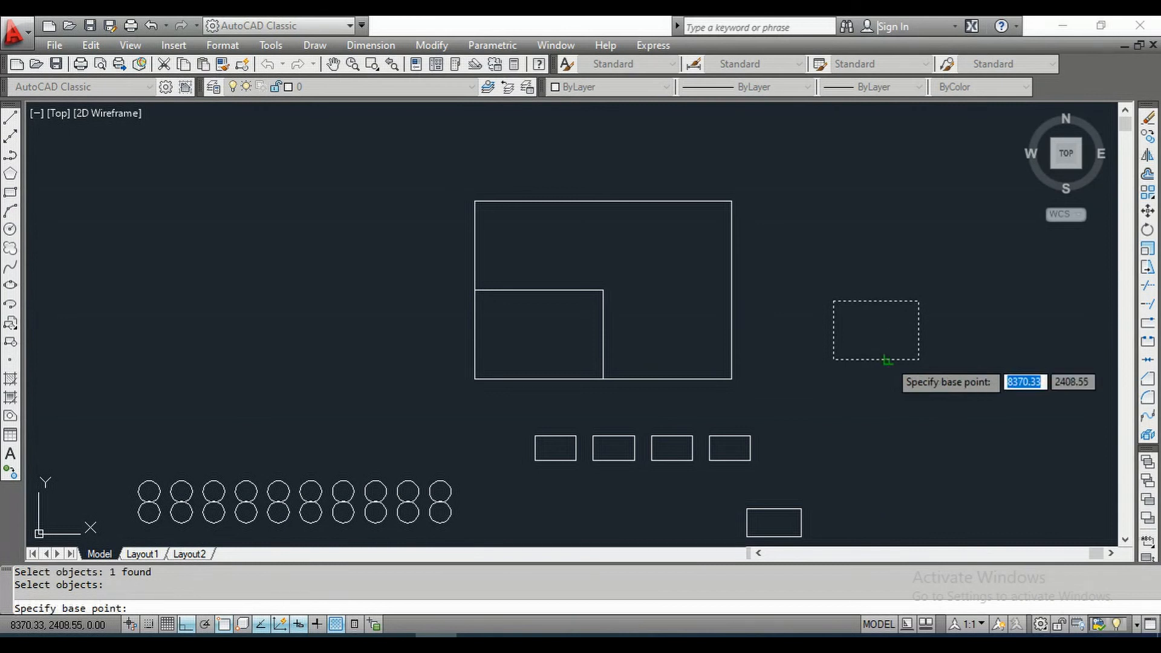
{"action": "left_click", "coordinate": [833, 360]}
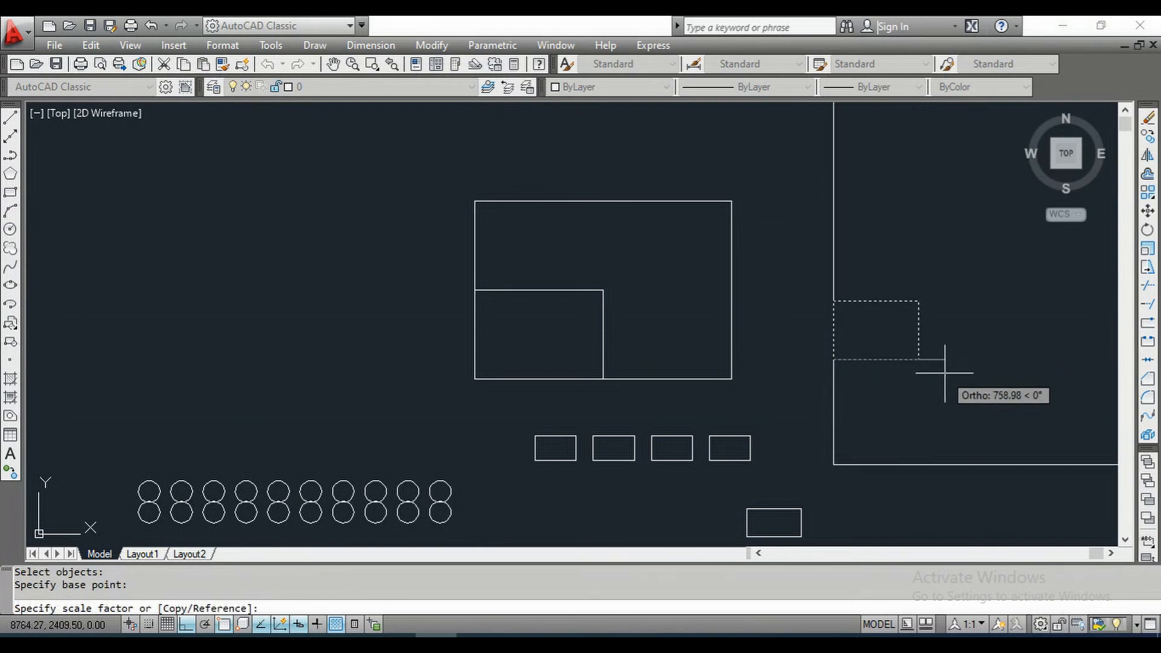
{"action": "type", "text": "r"}
{"action": "key", "text": "Return"}
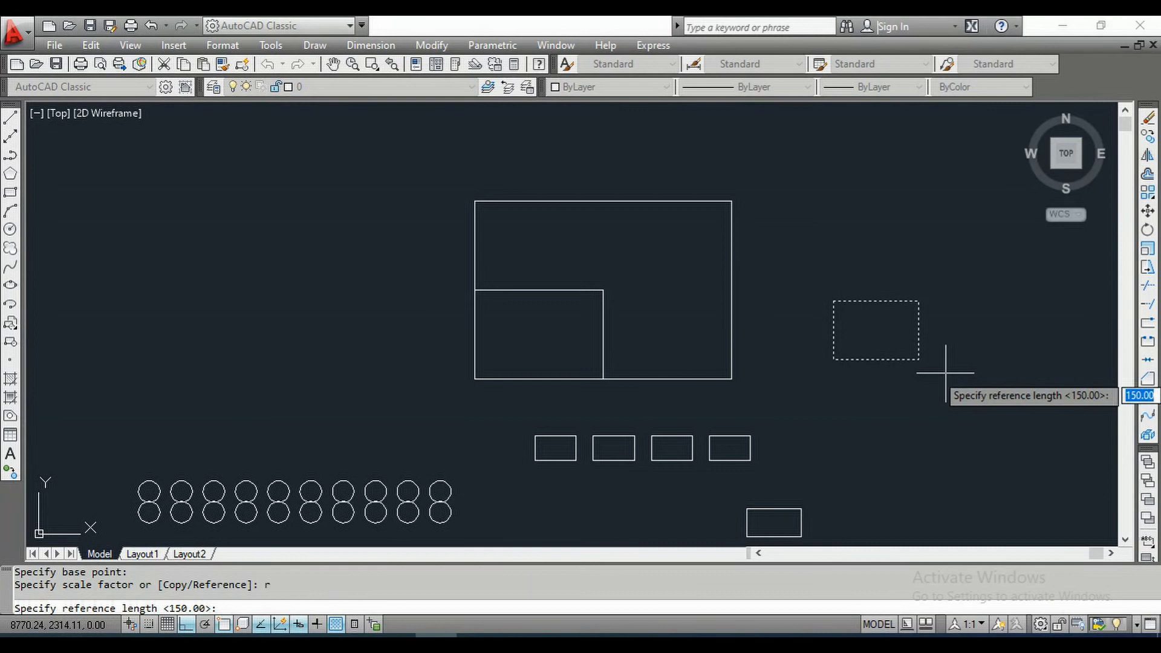
{"action": "left_click", "coordinate": [834, 359]}
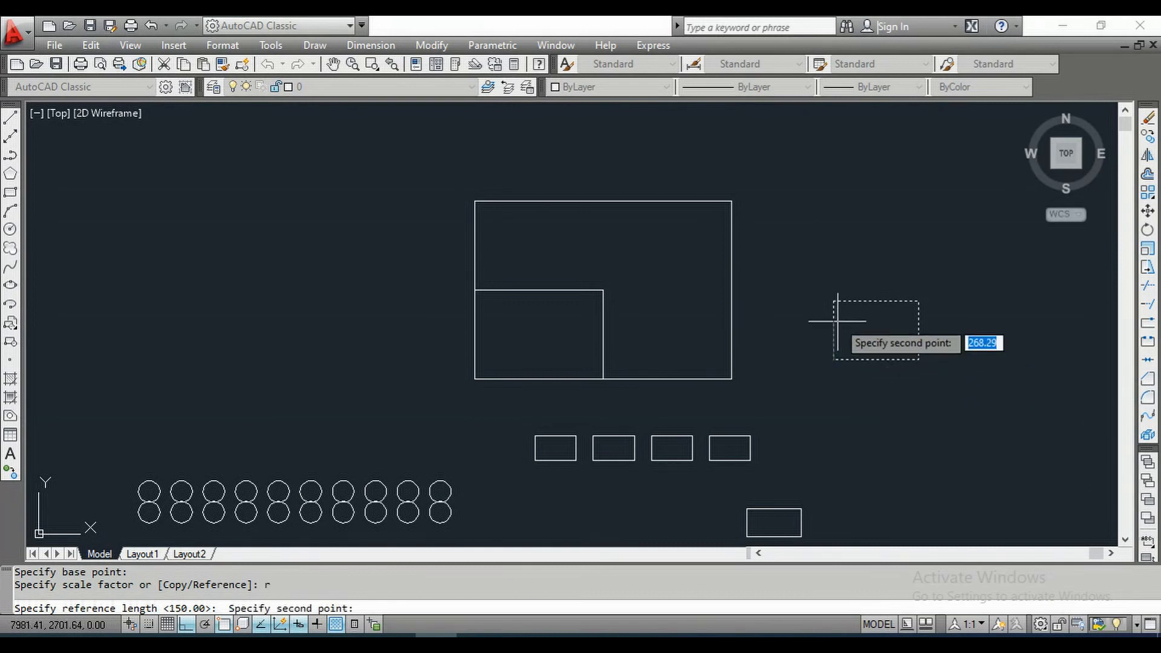
{"action": "left_click", "coordinate": [835, 304]}
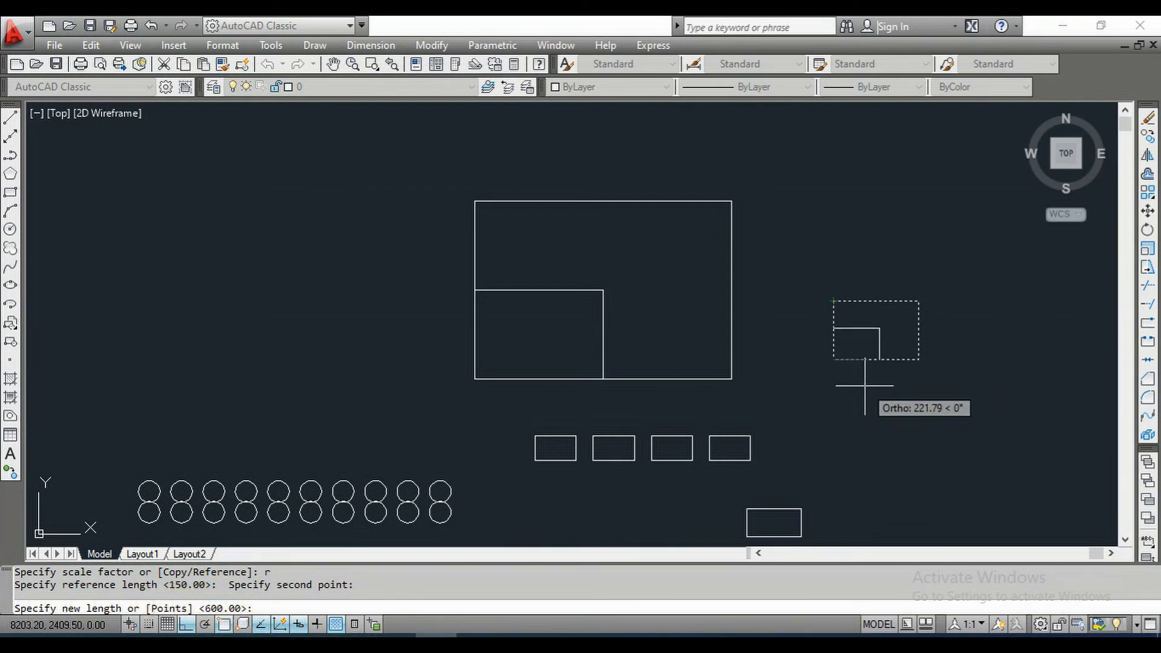
- Use the Points option to define the new length by the left edge of the large nested rectangle, from lower to upper corner
{"action": "type", "text": "p"}
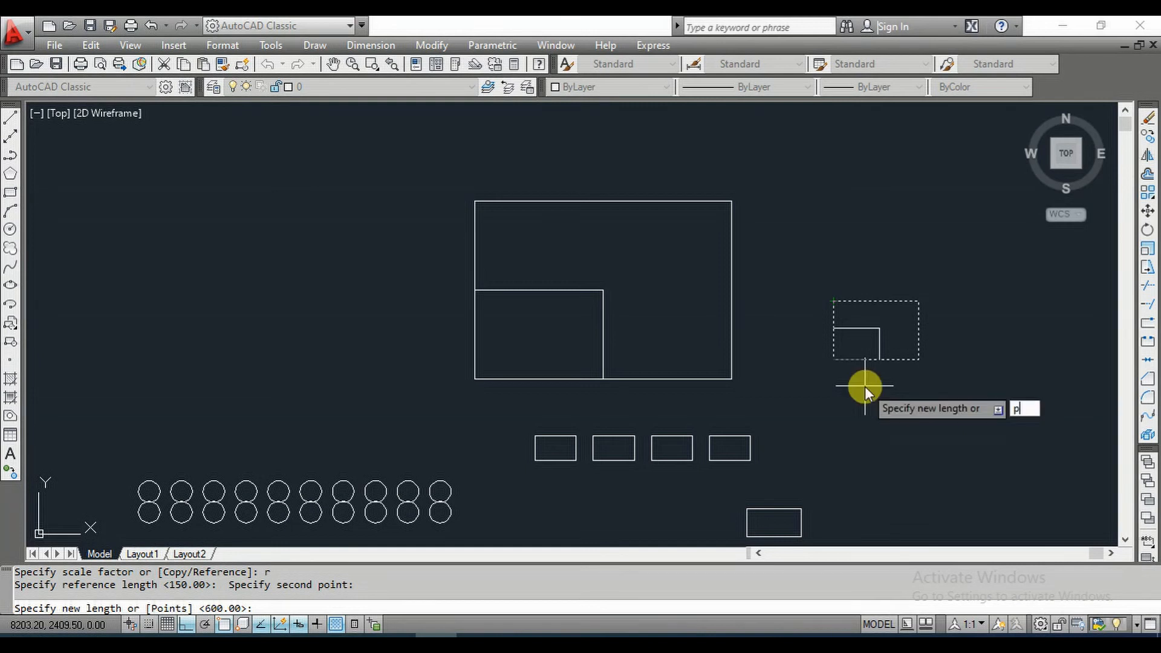
{"action": "key", "text": "Return"}
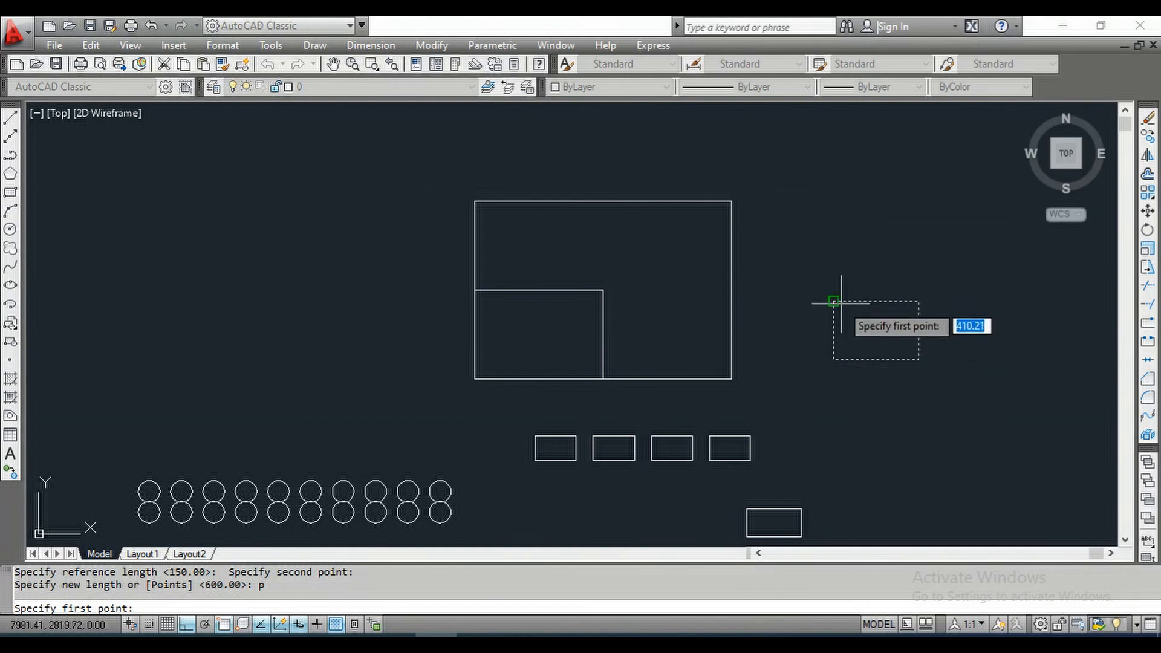
{"action": "left_click", "coordinate": [474, 380]}
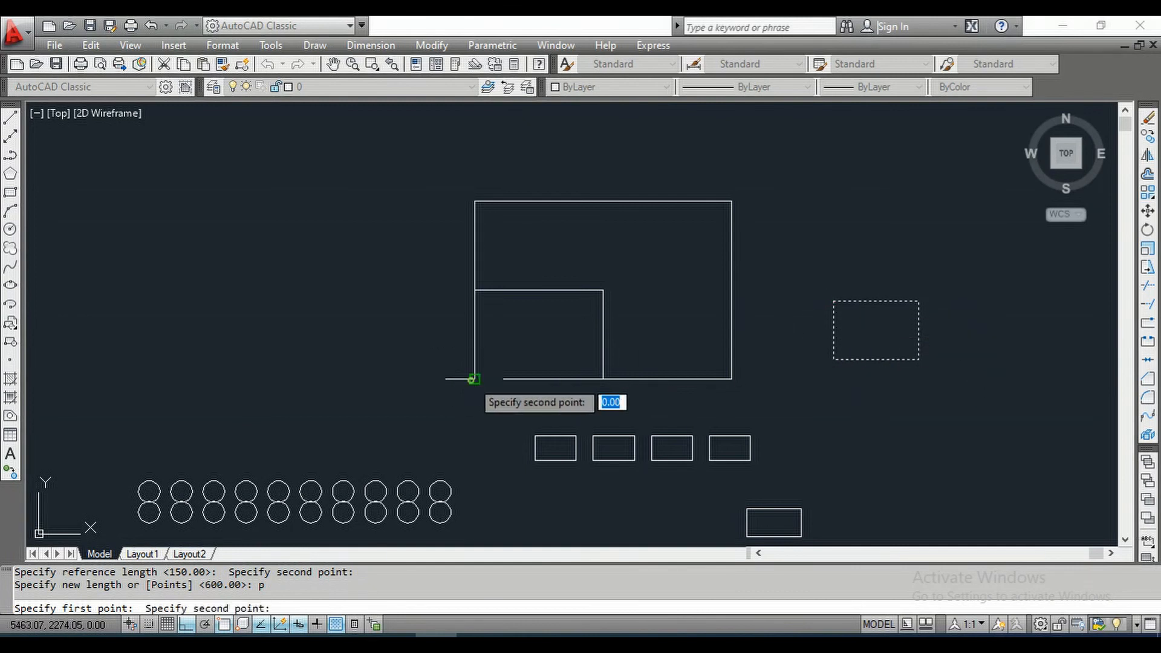
{"action": "left_click", "coordinate": [474, 201]}
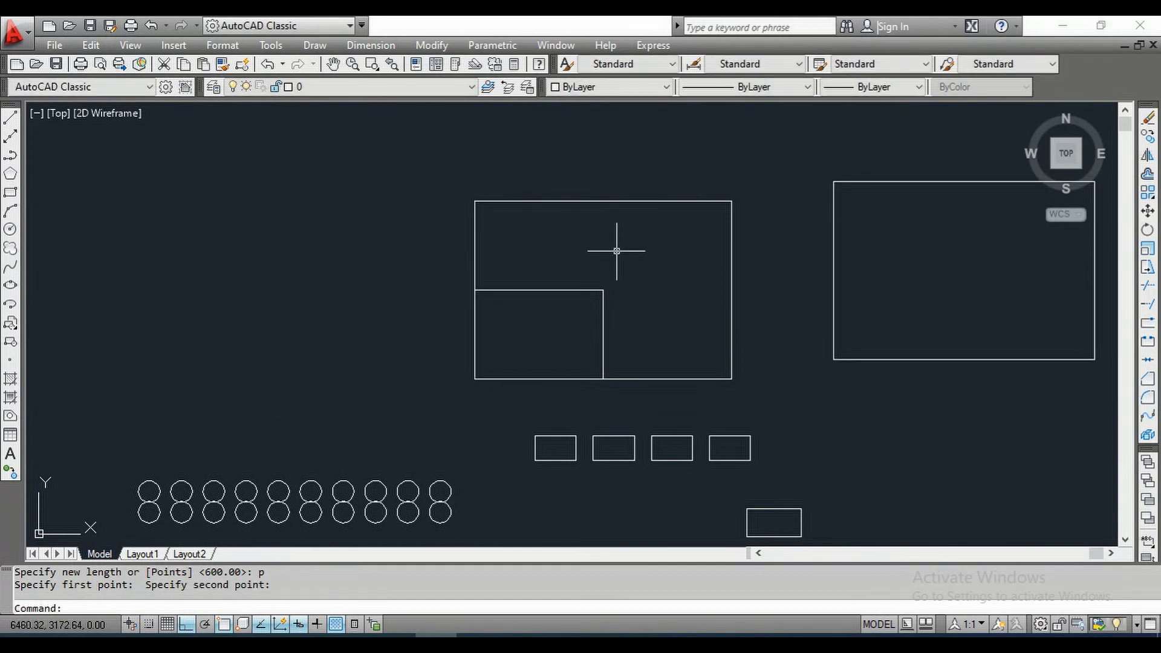
- Select the rescaled rectangle to compare it with the nested pair, and clear the selection
{"action": "middle_click_drag", "start_coordinate": [808, 319], "coordinate": [632, 309]}
{"action": "left_click", "coordinate": [683, 296]}
{"action": "left_click", "coordinate": [589, 251]}
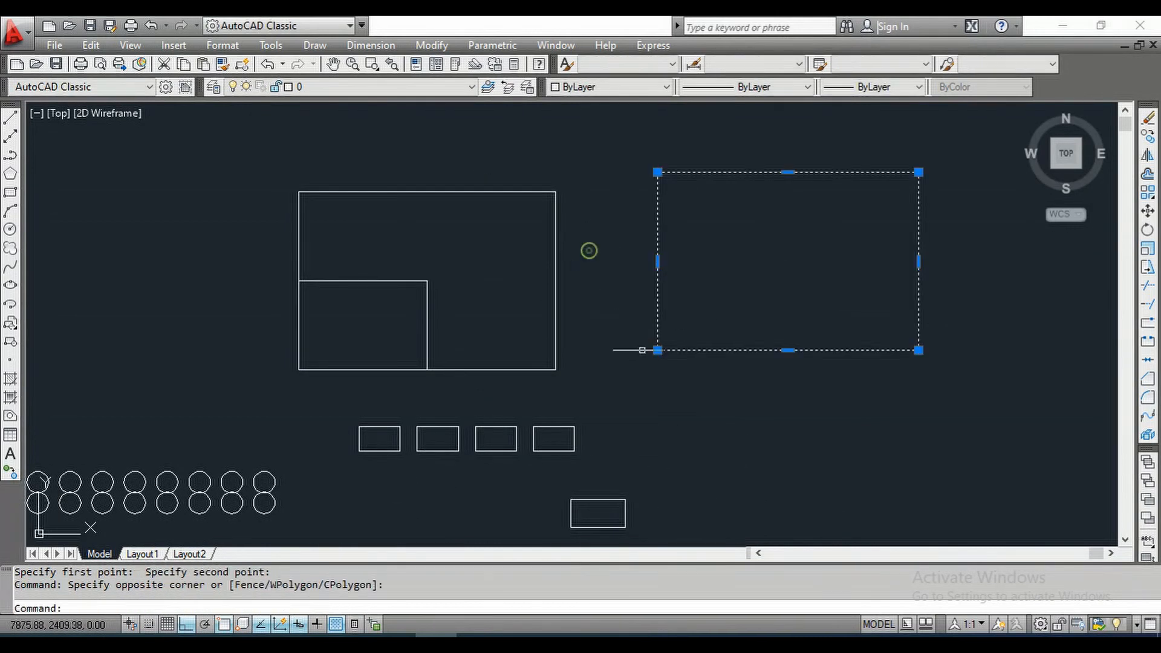
{"action": "key", "text": "Escape"}
{"action": "key", "text": "Escape"}
- Draw a rectangle about 505 units high in the empty area to the upper left of the nested rectangles
{"action": "scroll", "coordinate": [684, 391], "scroll_direction": "down", "scroll_amount": 2}
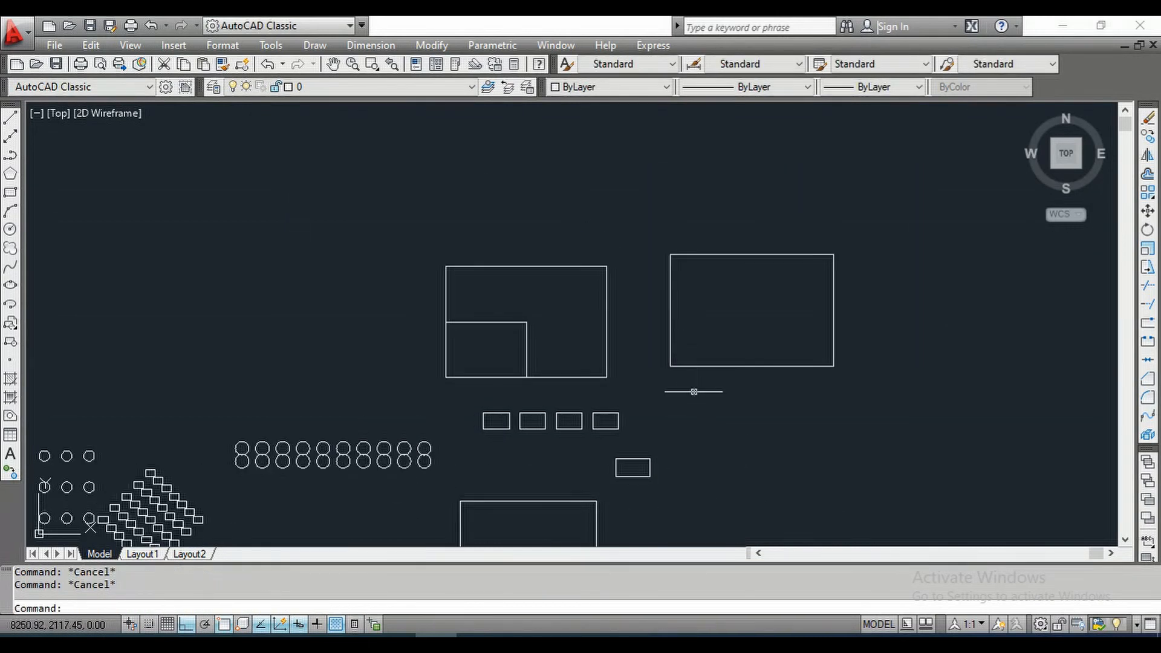
{"action": "left_click", "coordinate": [11, 193]}
{"action": "left_click", "coordinate": [230, 246]}
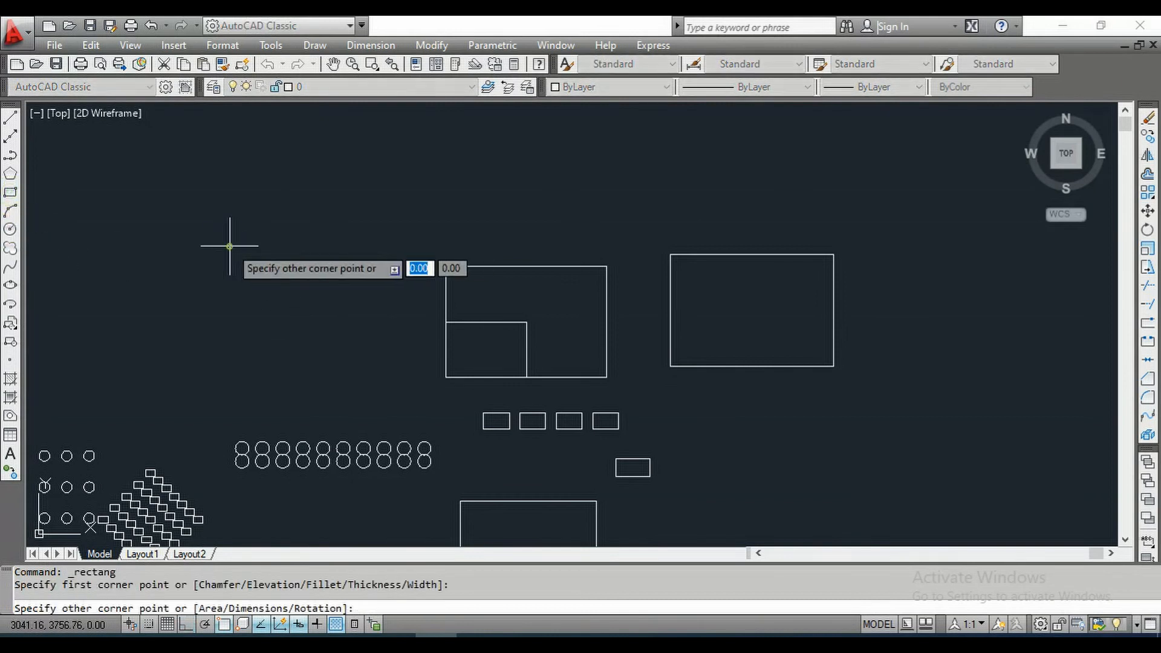
{"action": "left_click", "coordinate": [317, 291]}
- Start scaling the new rectangle by reference from its lower-left corner, with Ortho off and its diagonal to the upper-right corner as reference length
{"action": "type", "text": "s"}
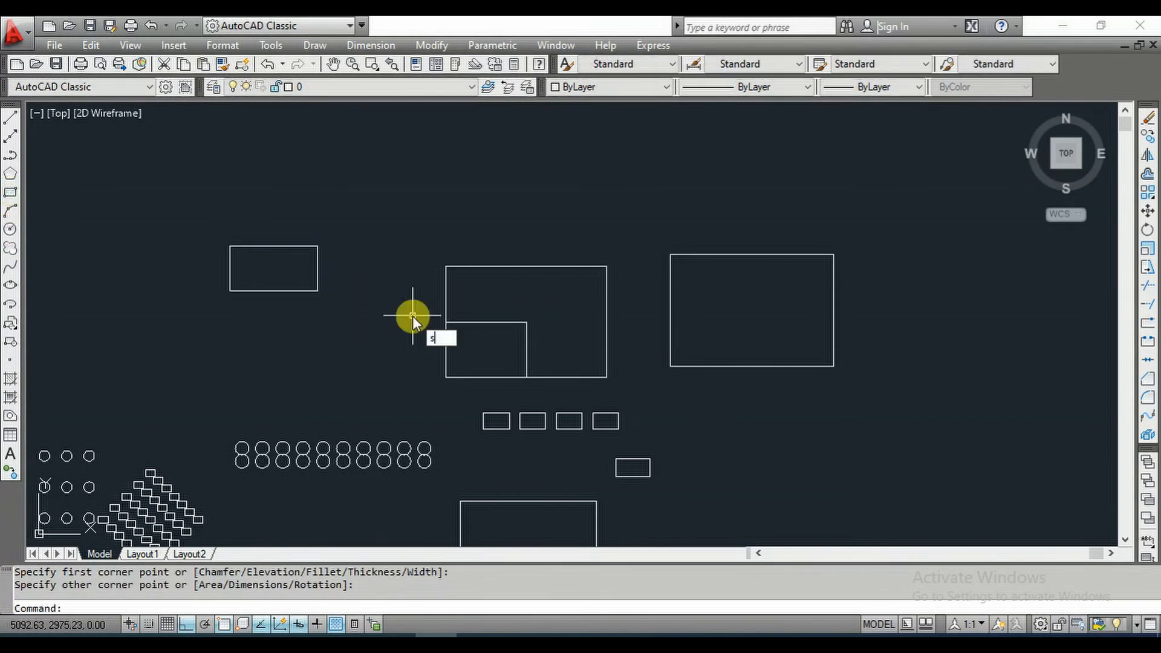
{"action": "type", "text": "c"}
{"action": "key", "text": "Return"}
{"action": "left_click", "coordinate": [297, 290]}
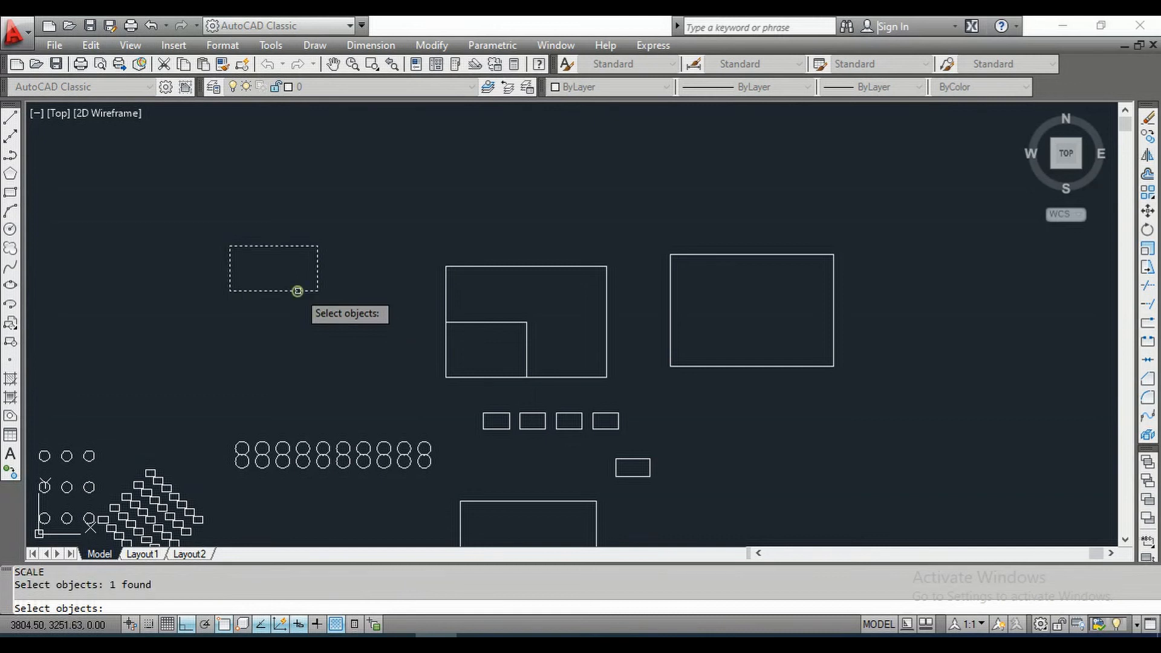
{"action": "key", "text": "Return"}
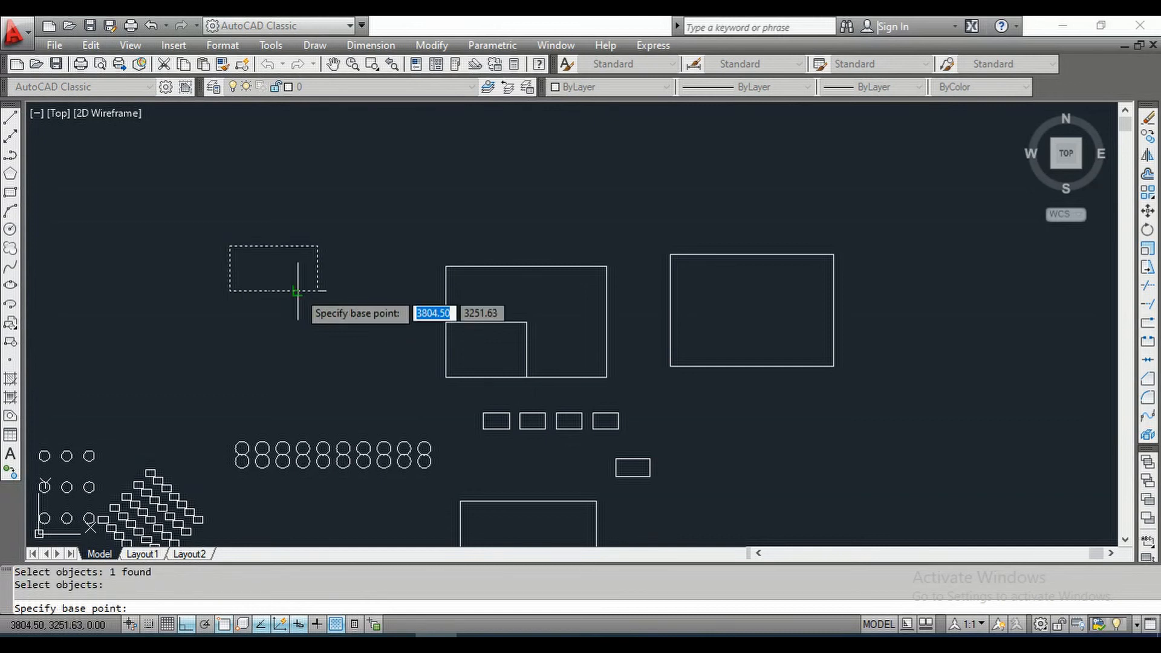
{"action": "left_click", "coordinate": [233, 299]}
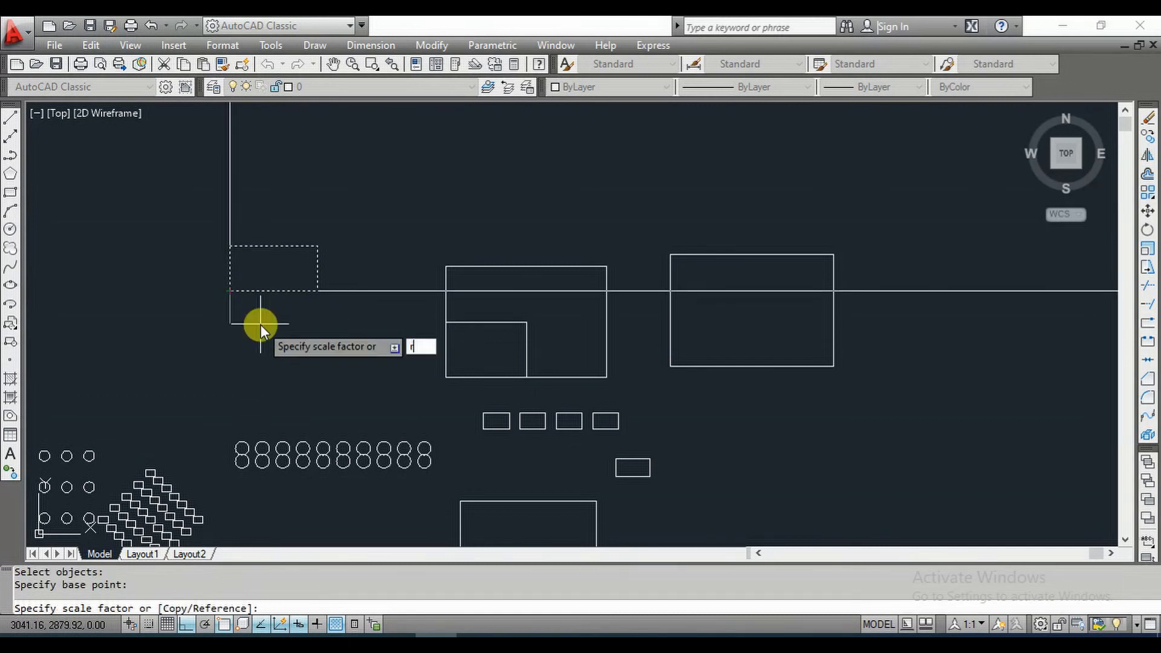
{"action": "type", "text": "r"}
{"action": "key", "text": "Return"}
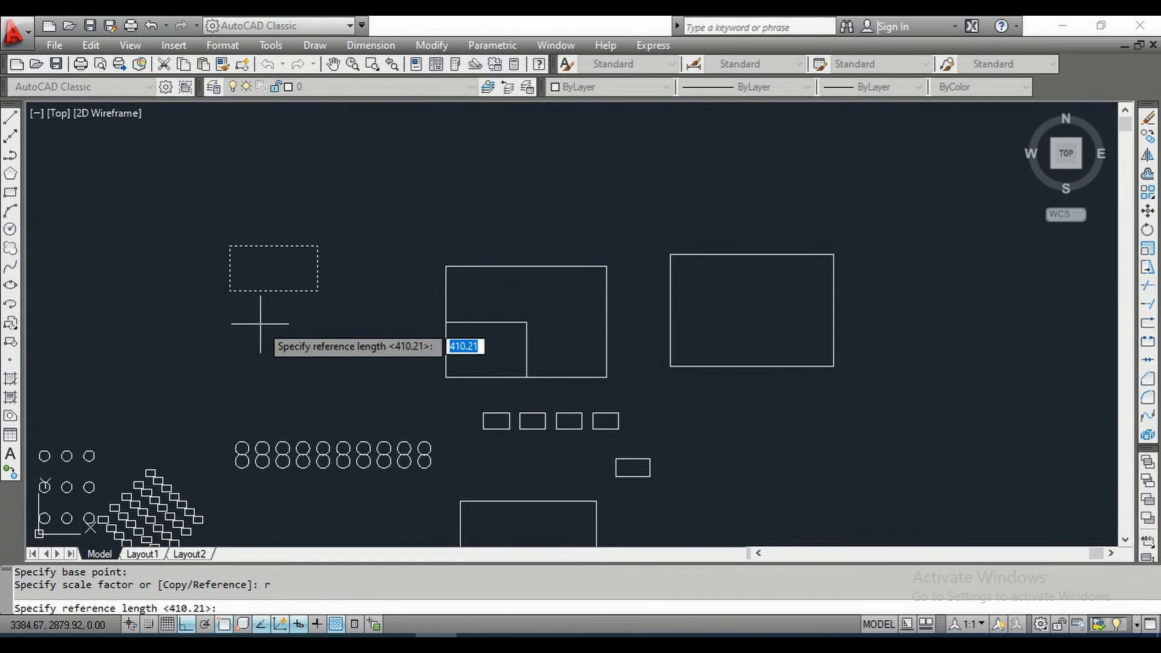
{"action": "left_click", "coordinate": [230, 291]}
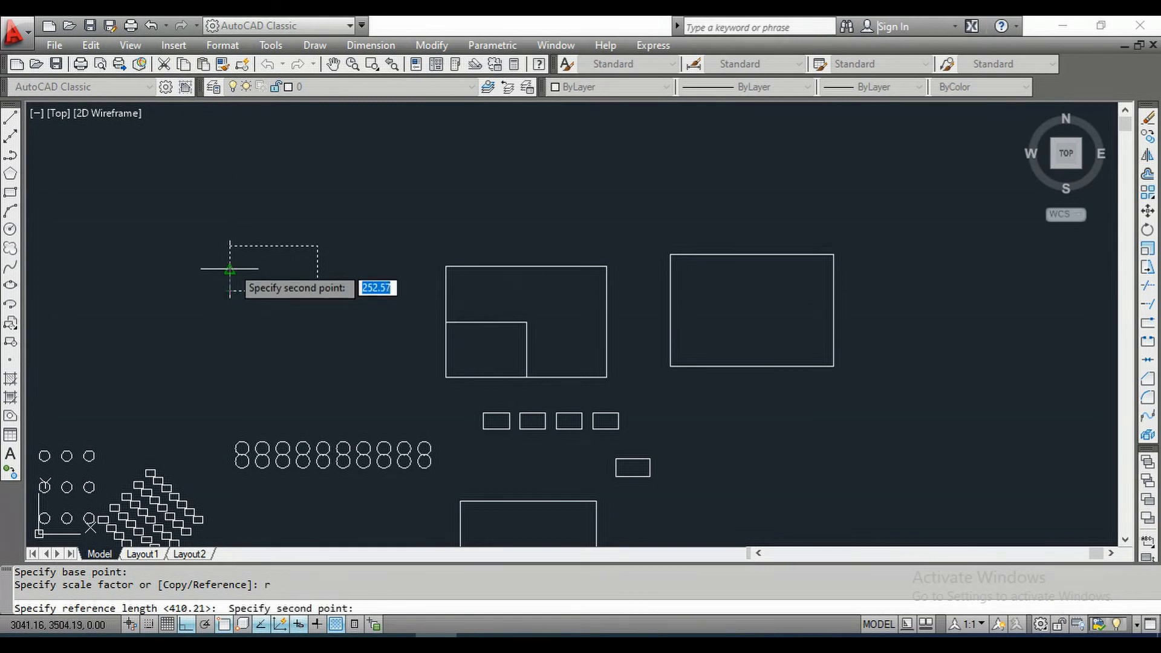
{"action": "left_click", "coordinate": [186, 624]}
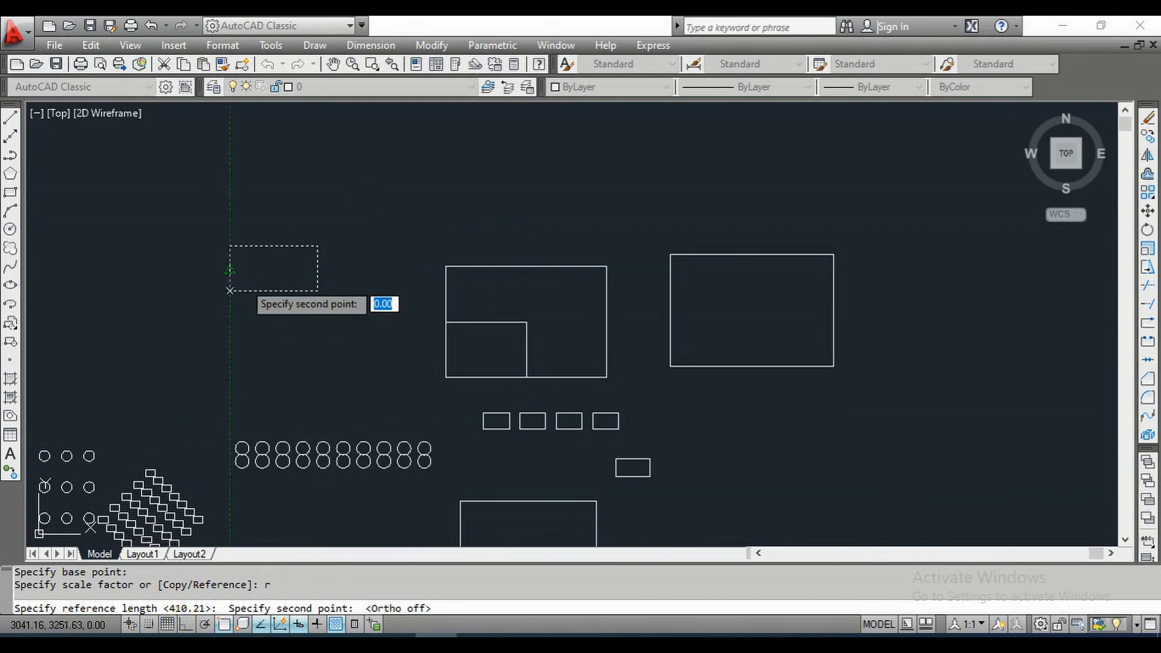
{"action": "left_click", "coordinate": [317, 246]}
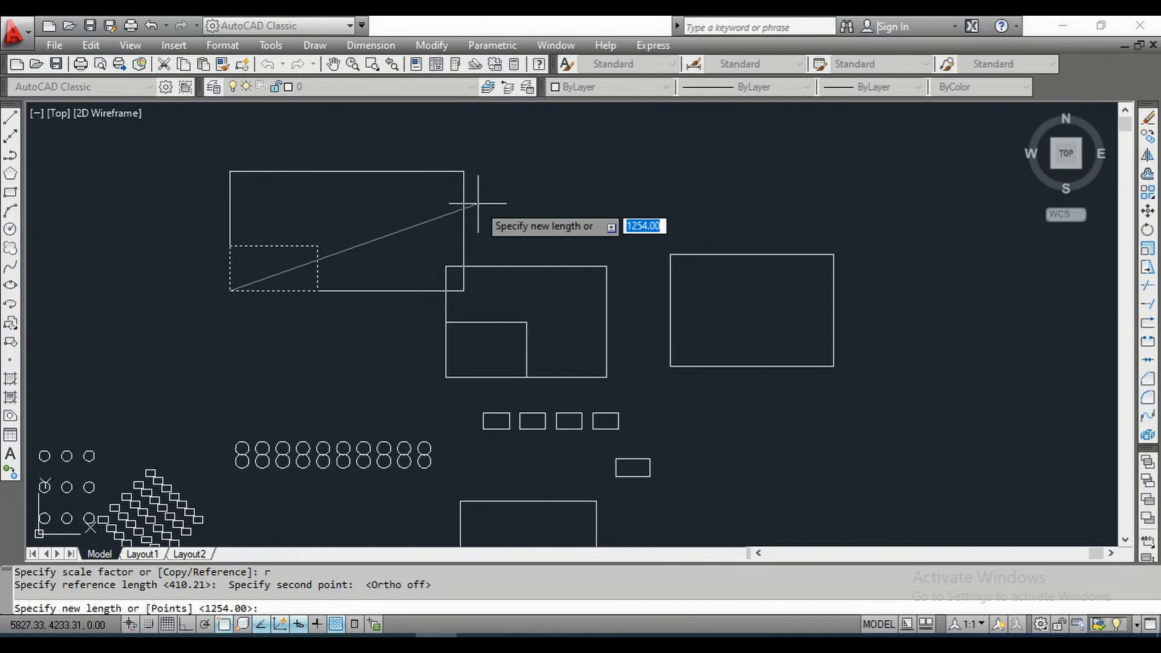
- Use the Points option to define the new length by the rightmost rectangle's diagonal, from its lower-left to upper-right corner
{"action": "type", "text": "p"}
{"action": "key", "text": "Return"}
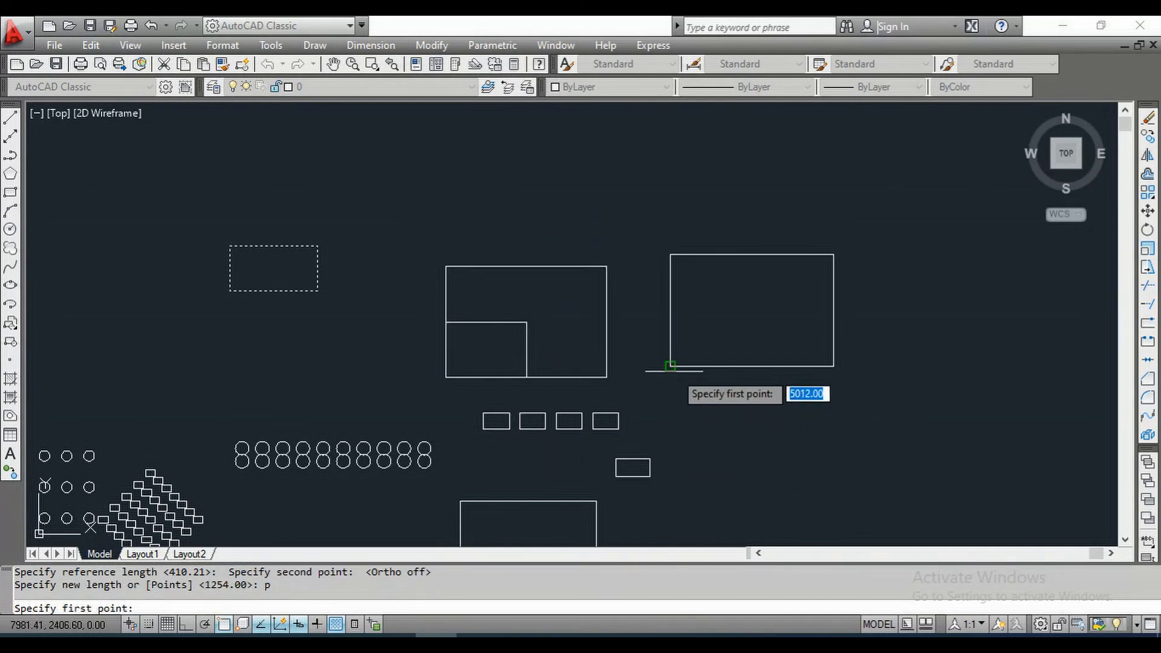
{"action": "left_click", "coordinate": [670, 366]}
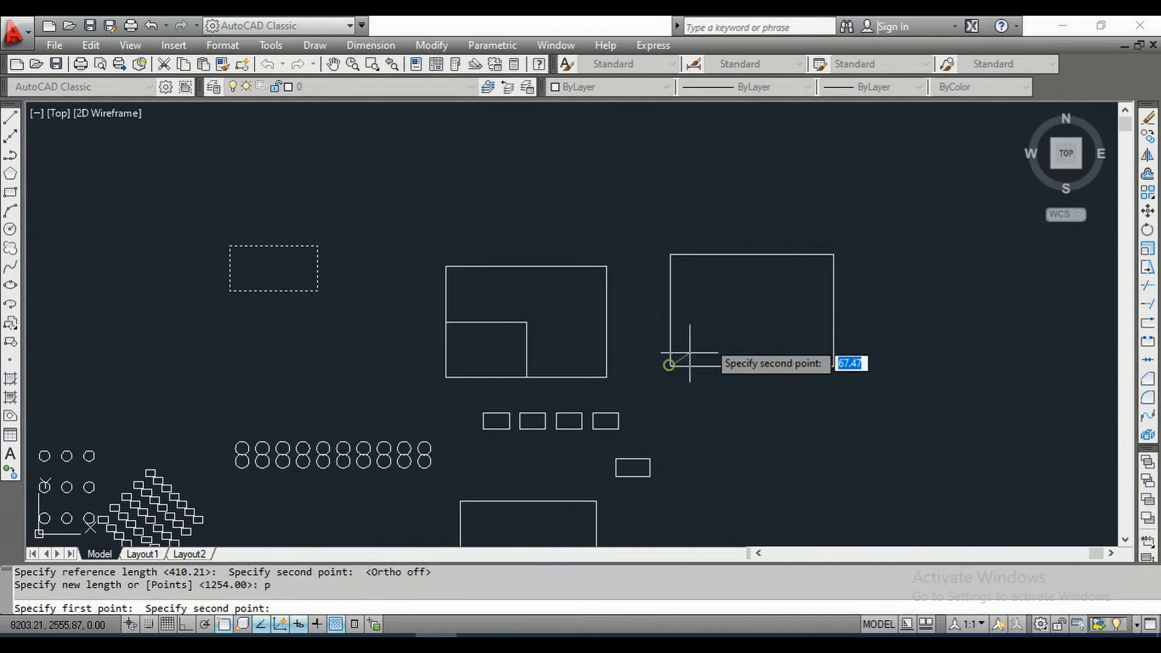
{"action": "left_click", "coordinate": [834, 254]}
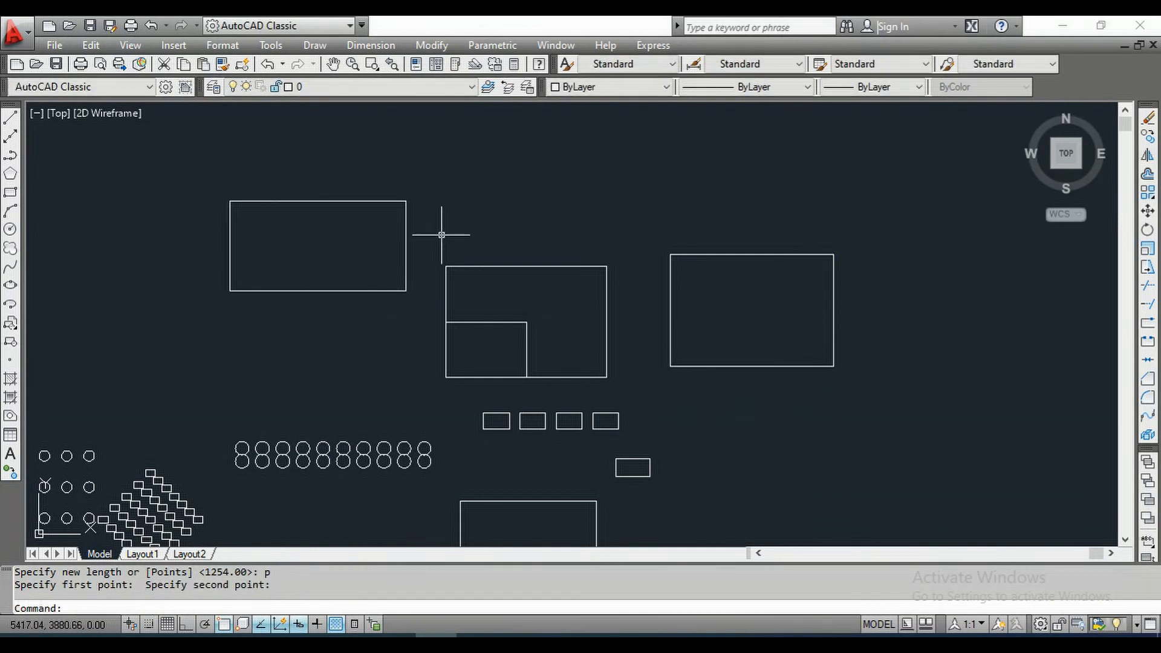
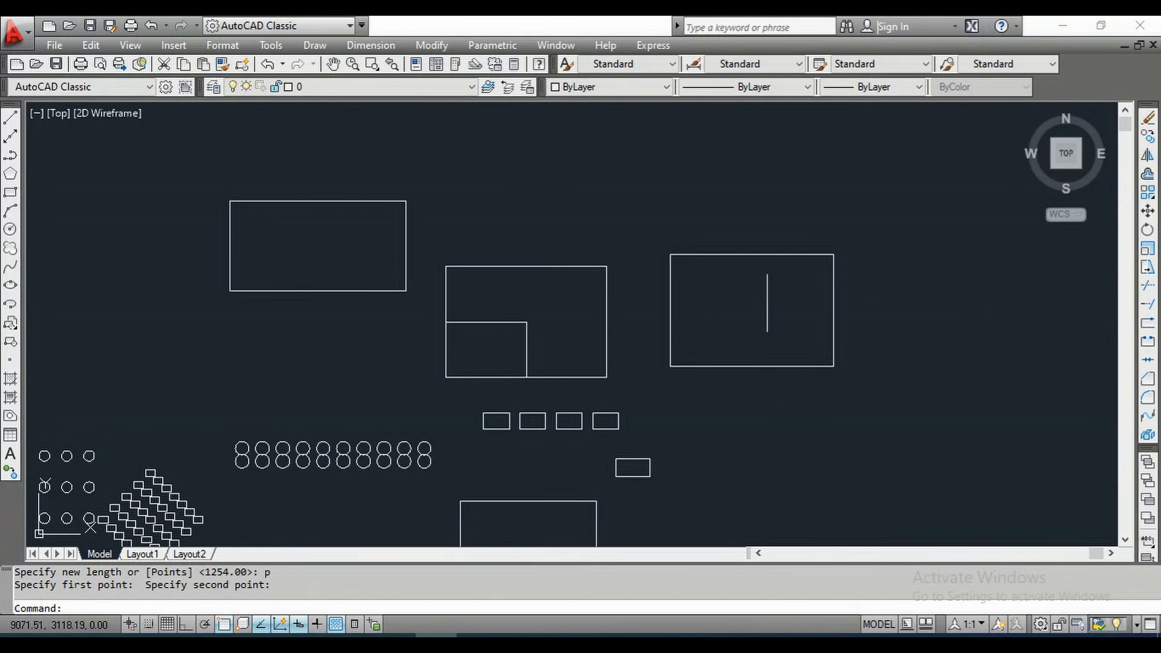
- Use Stretch on the whole rightmost rectangle, displacing it about 2684 units to the right from its lower-left corner
{"action": "left_click", "coordinate": [1147, 271]}
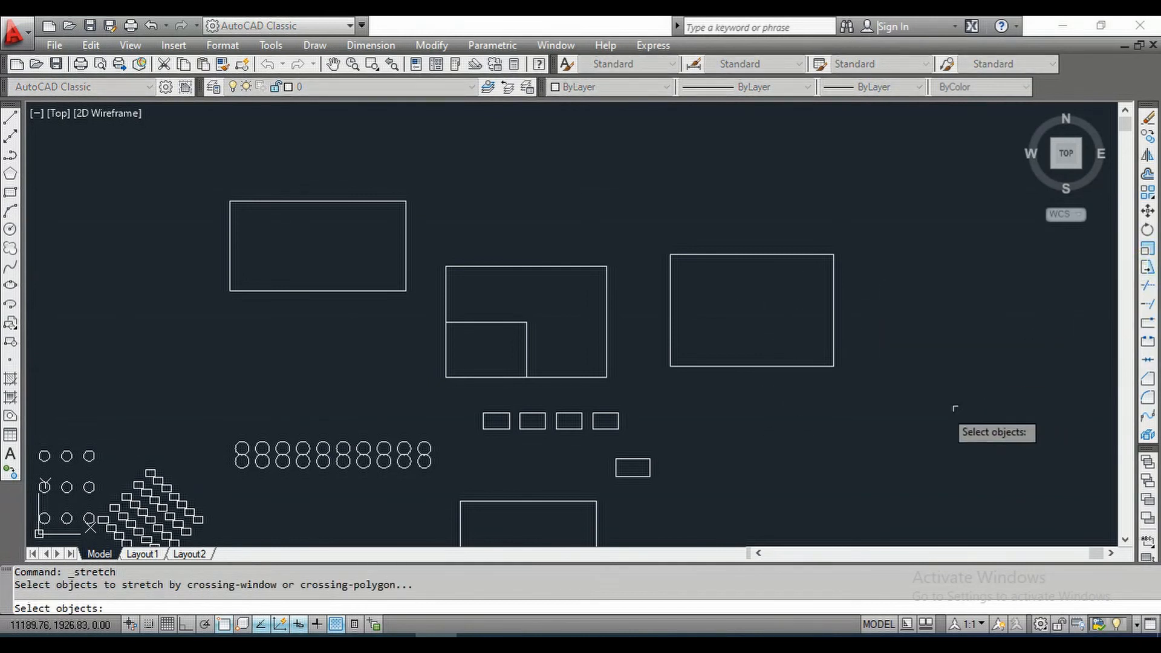
{"action": "left_click", "coordinate": [834, 354]}
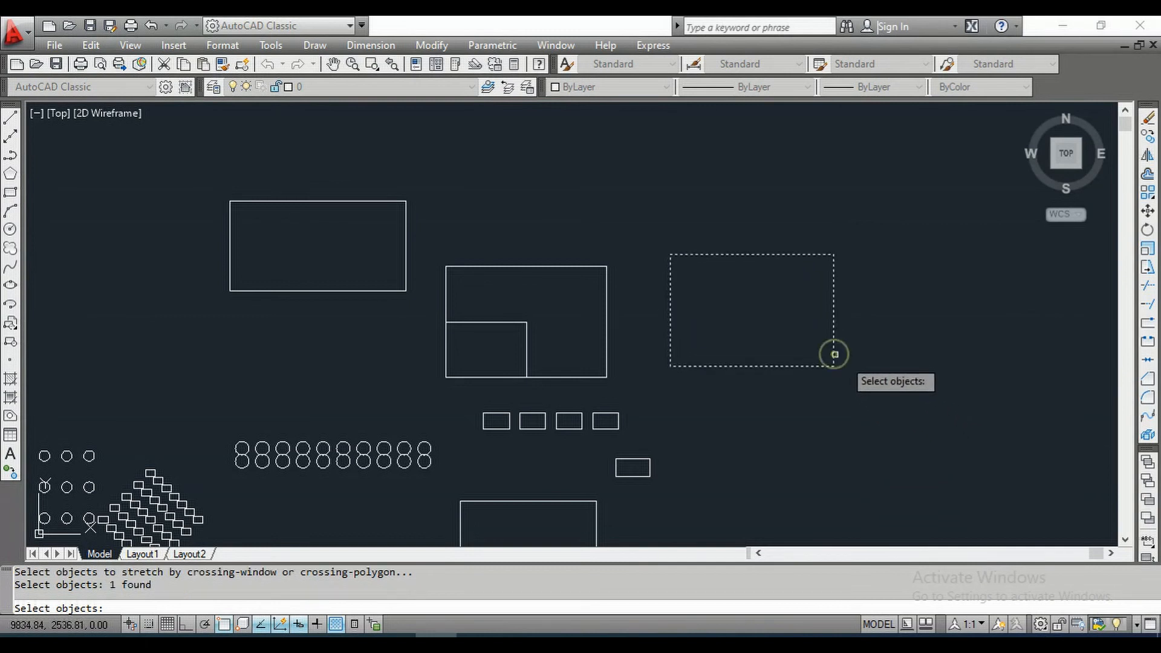
{"action": "key", "text": "Return"}
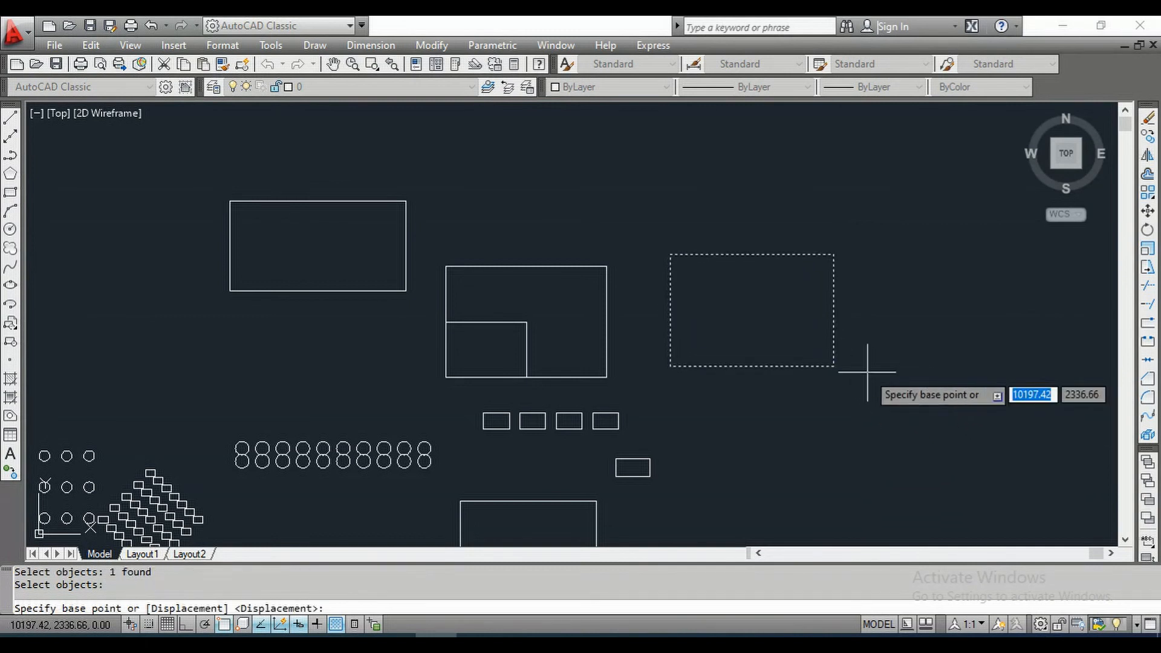
{"action": "left_click", "coordinate": [670, 366]}
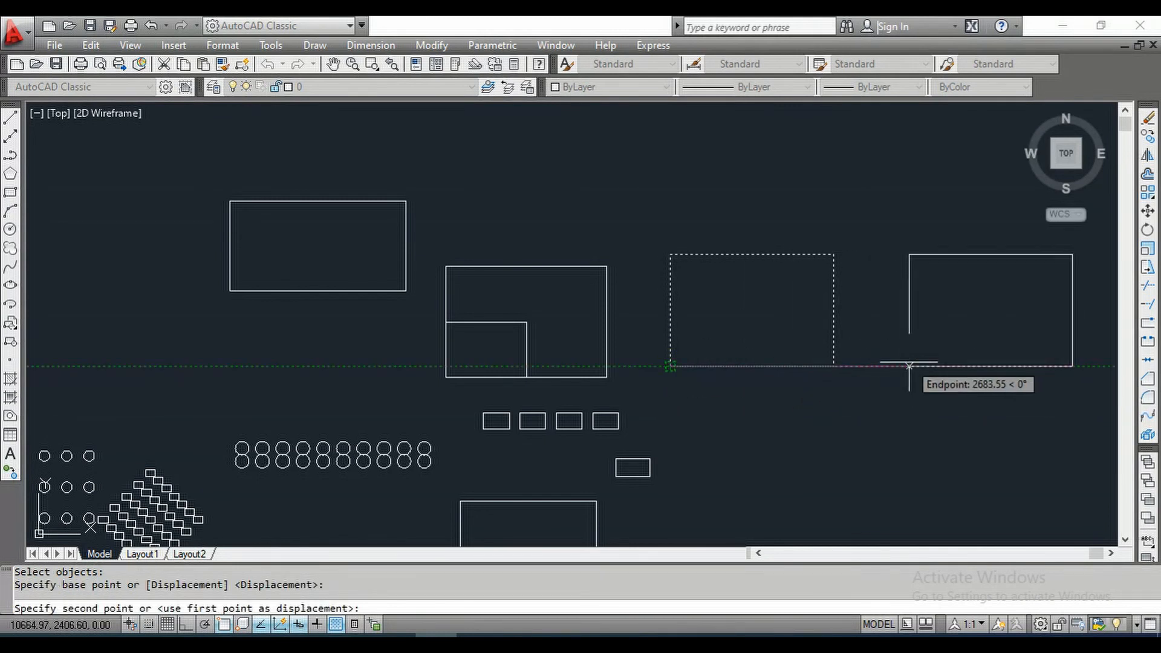
{"action": "left_click", "coordinate": [909, 366]}
{"action": "middle_click_drag", "start_coordinate": [829, 394], "coordinate": [703, 419]}
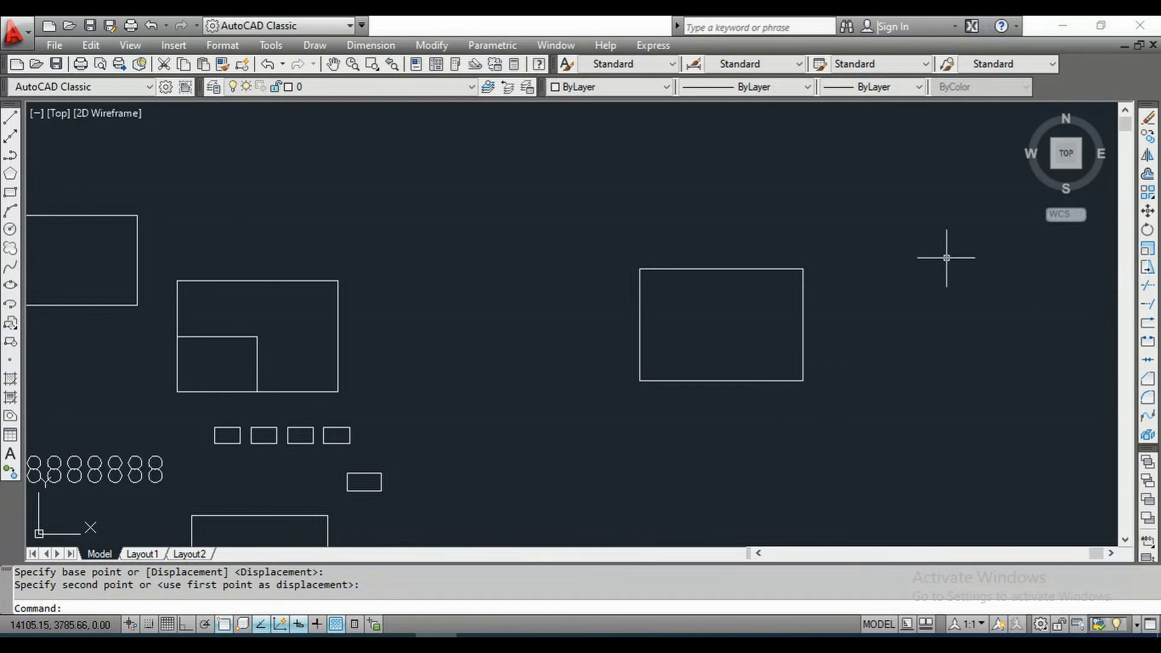
{"action": "left_click", "coordinate": [1149, 267]}
{"action": "left_click", "coordinate": [879, 428]}
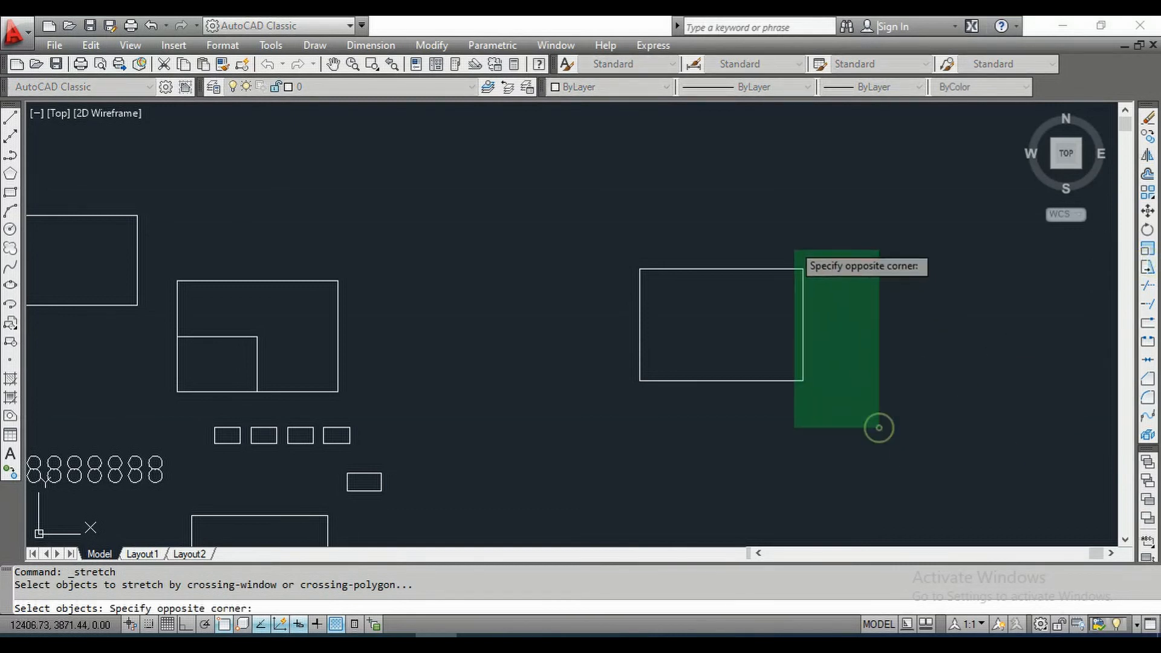
{"action": "left_click", "coordinate": [793, 249]}
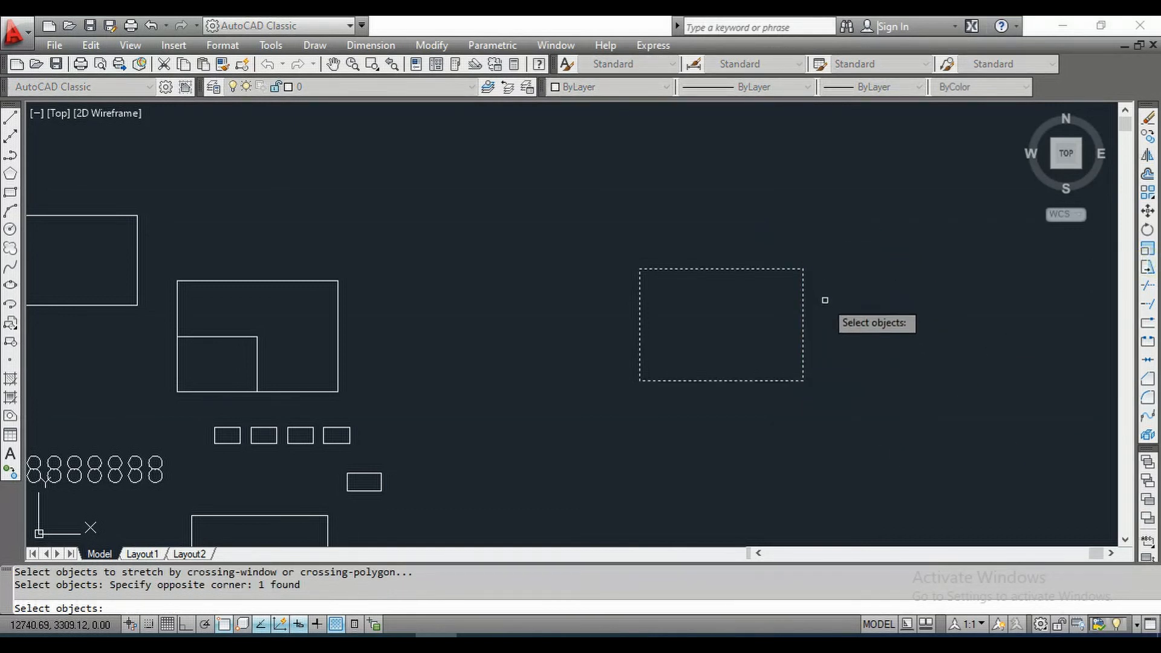
{"action": "key", "text": "Return"}
{"action": "left_click", "coordinate": [715, 333]}
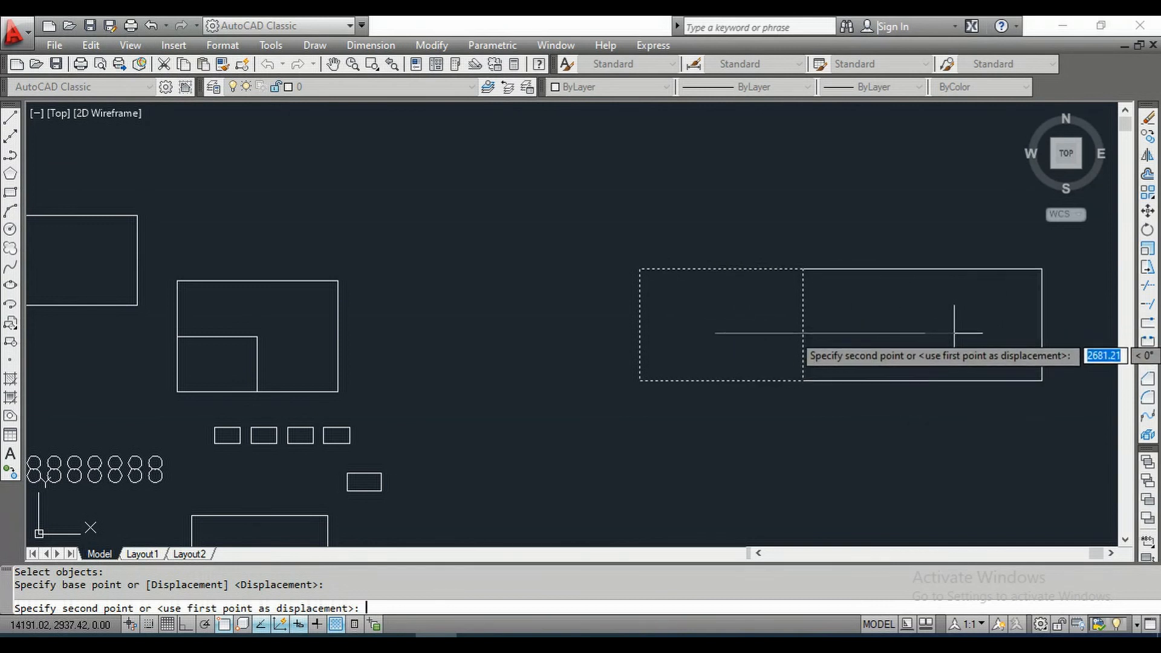
{"action": "key", "text": "Escape"}
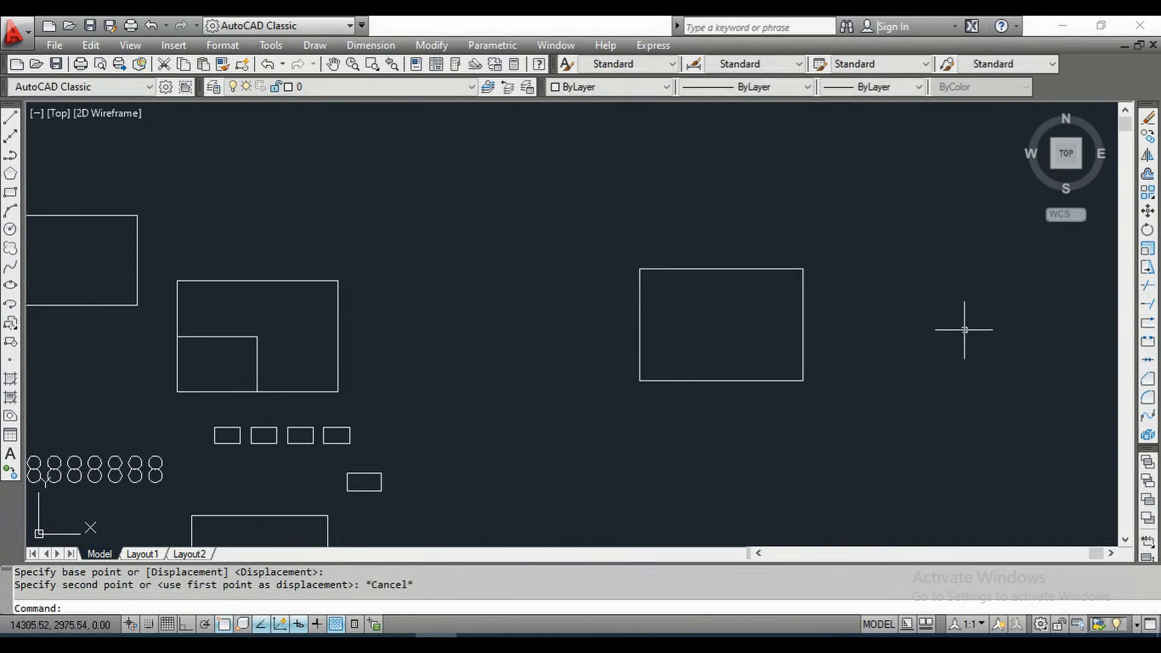
- Use Stretch with a crossing window enclosing the entire rightmost rectangle, displacing it up and left toward the nested rectangles
{"action": "left_click", "coordinate": [1149, 271]}
{"action": "left_click", "coordinate": [874, 421]}
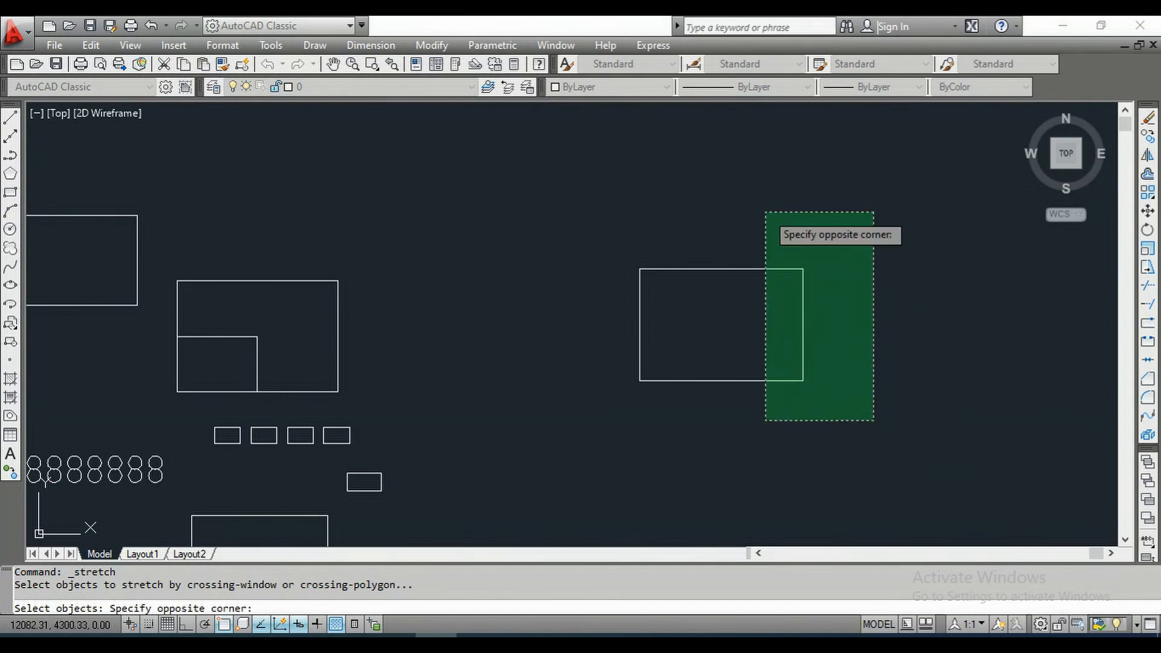
{"action": "left_click", "coordinate": [612, 214]}
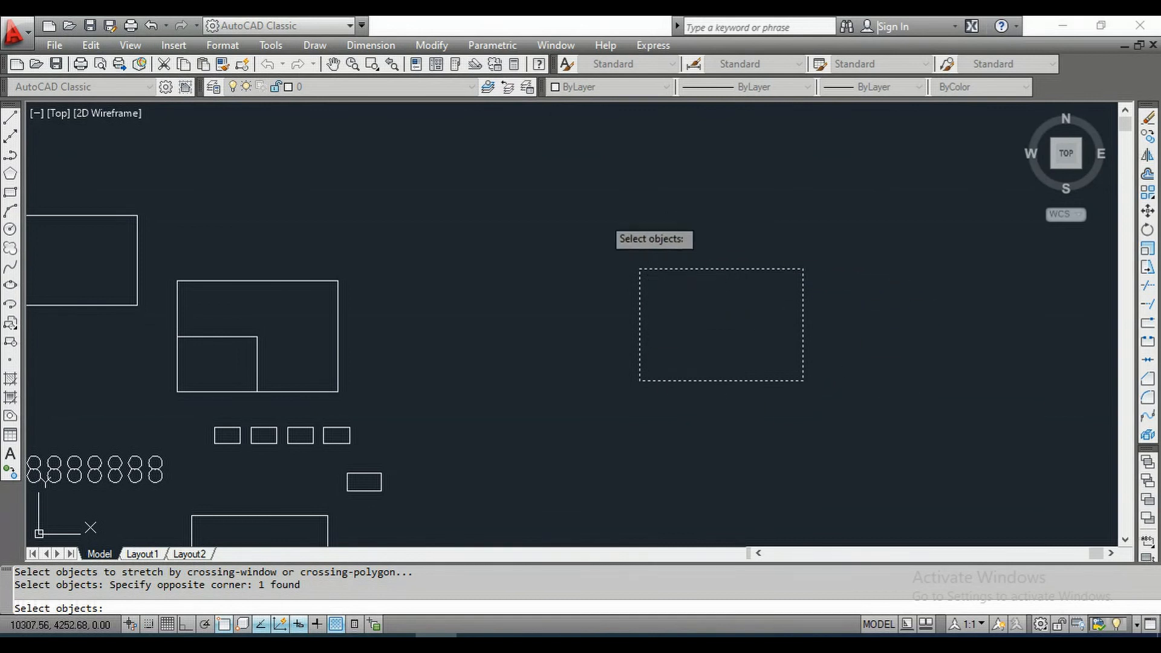
{"action": "key", "text": "Return"}
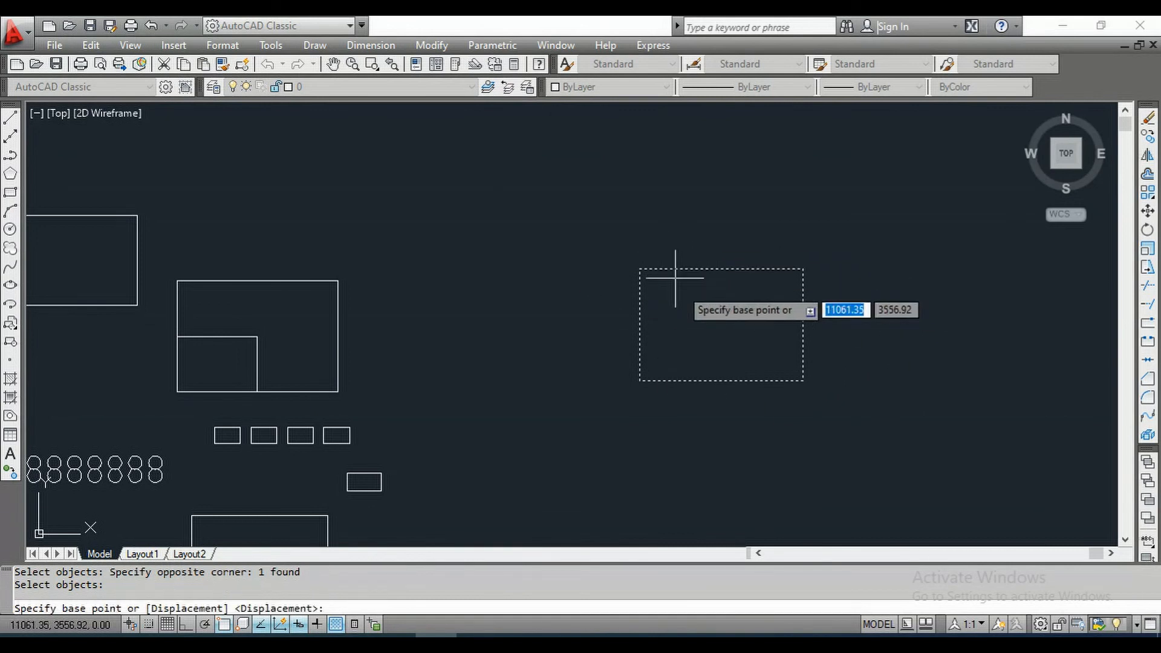
{"action": "left_click", "coordinate": [689, 307]}
{"action": "left_click", "coordinate": [478, 259]}
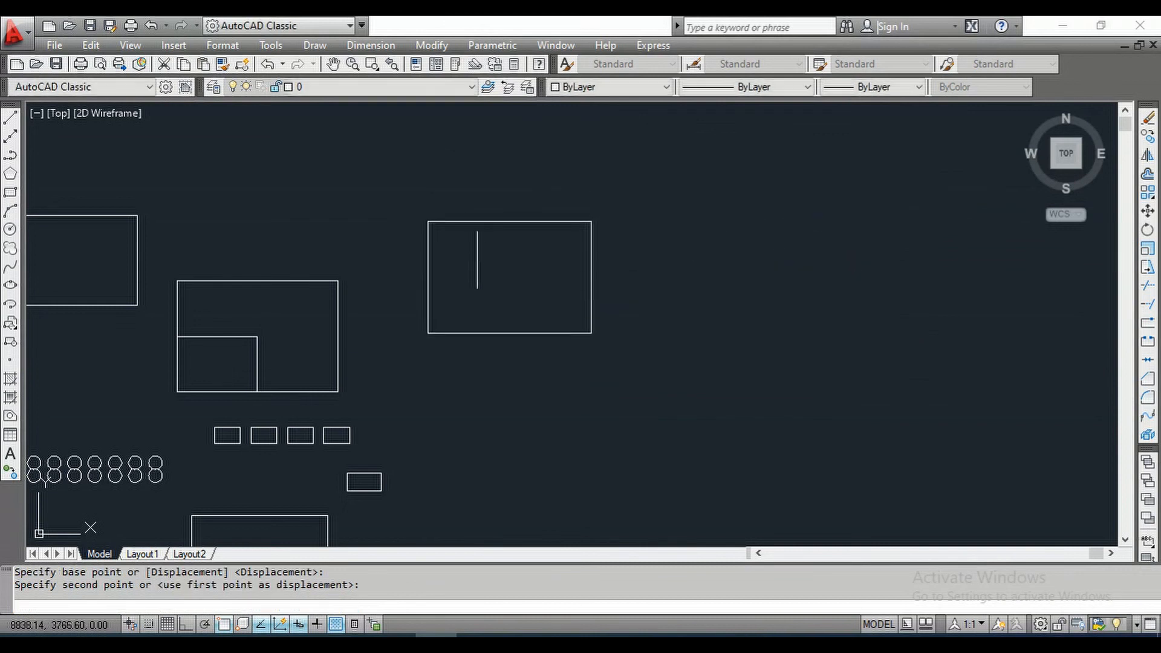
- Stretch the rightmost rectangle's right side horizontally outward from its lower-right corner, using a crossing window over only that side
{"action": "left_click", "coordinate": [1149, 269]}
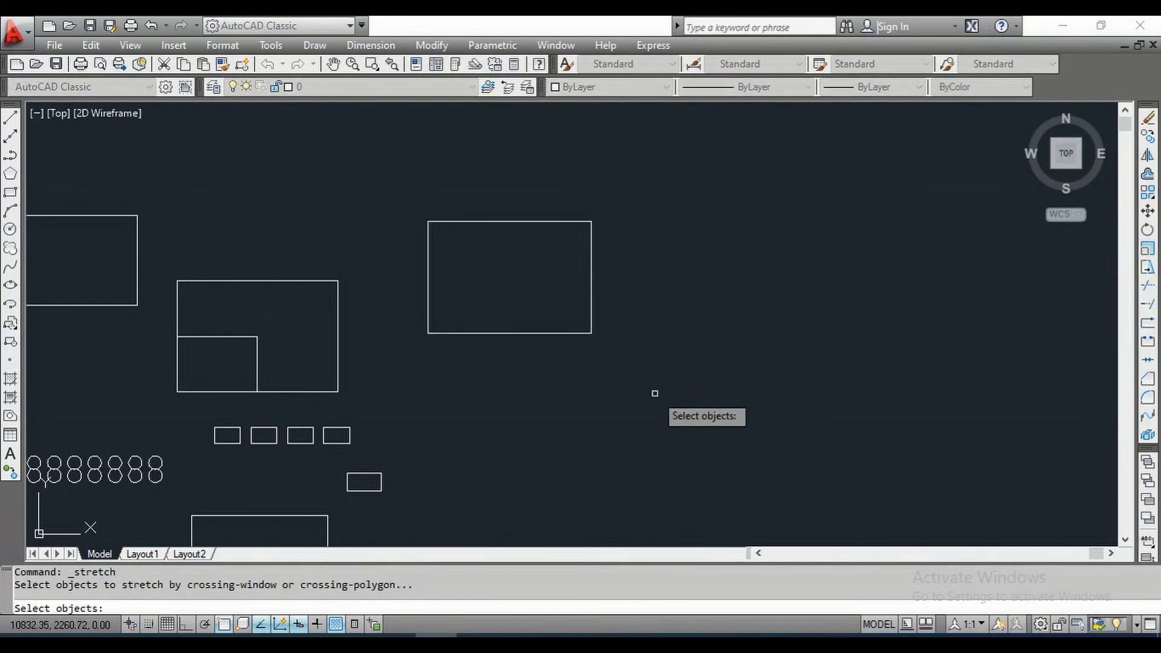
{"action": "left_click", "coordinate": [656, 393]}
{"action": "left_click", "coordinate": [535, 176]}
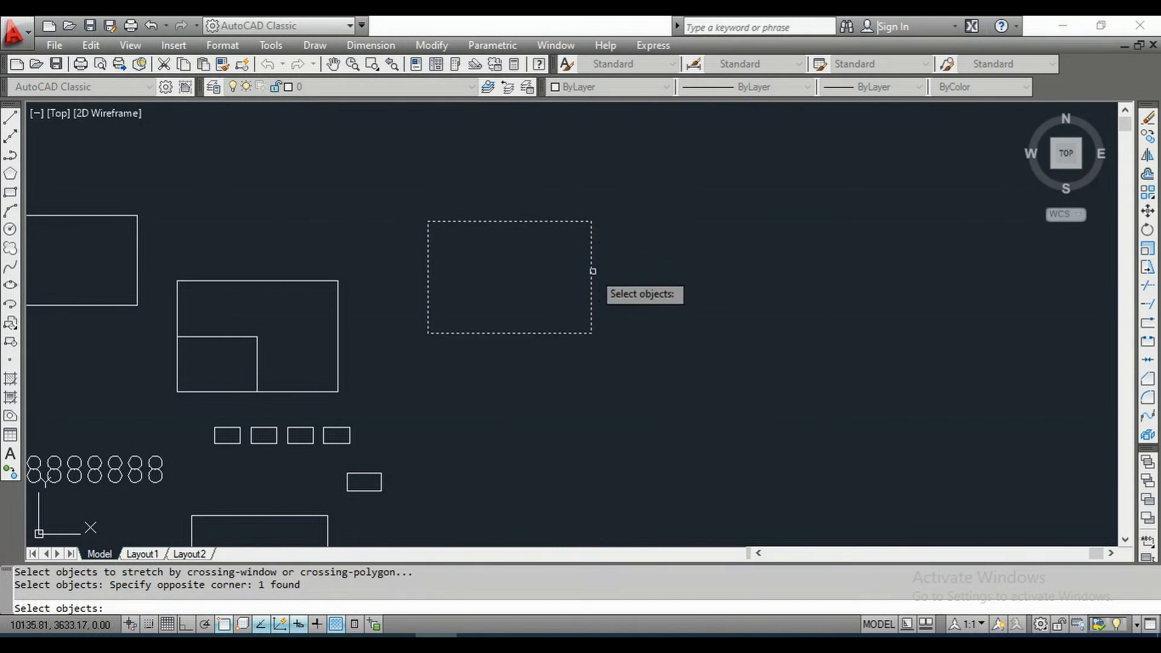
{"action": "key", "text": "Return"}
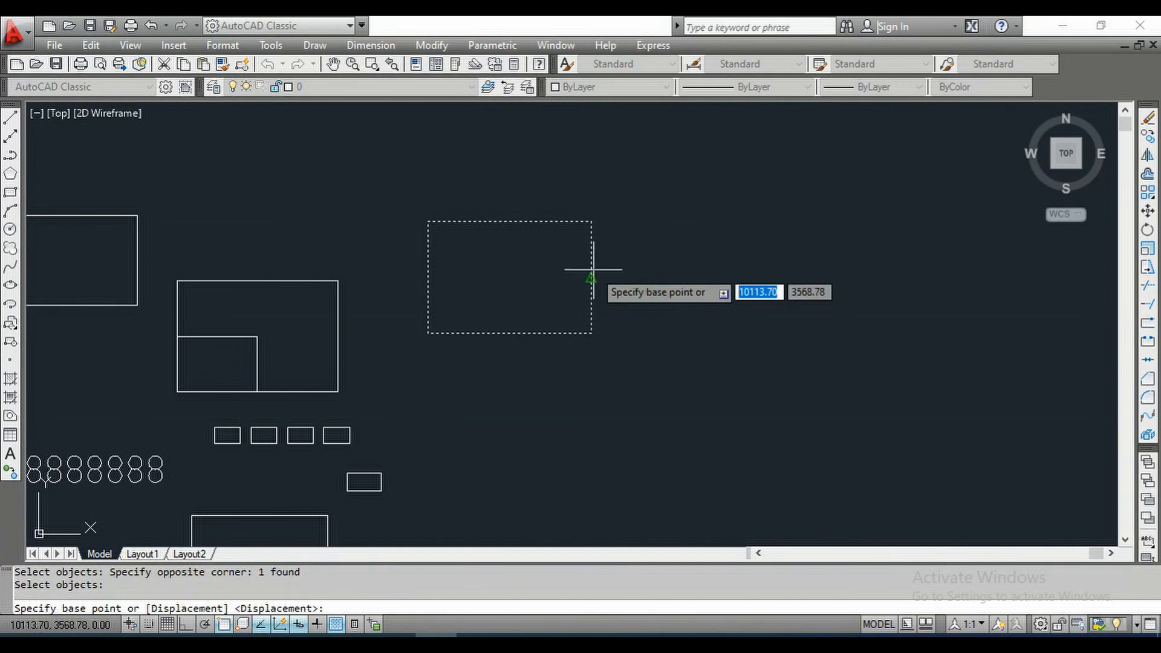
{"action": "left_click", "coordinate": [591, 332]}
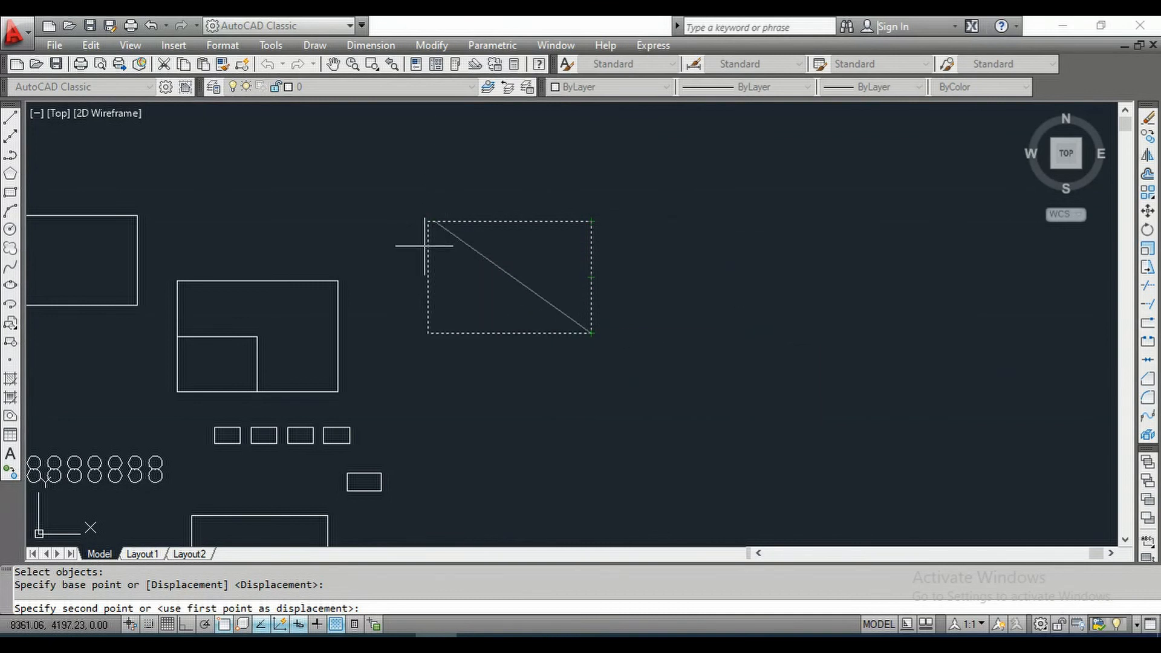
{"action": "left_click", "coordinate": [811, 332]}
{"action": "key", "text": "Escape"}
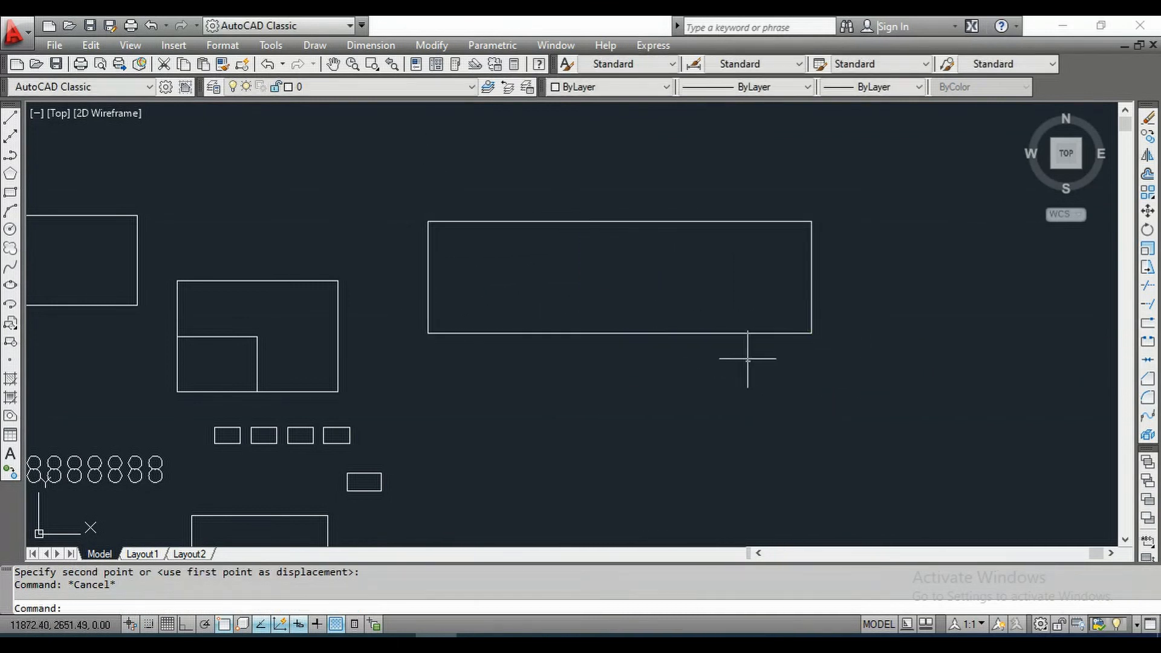
- Draw a nearly horizontal line from the midpoint of the wide rectangle's left edge to a point inside the rectangle
{"action": "scroll", "coordinate": [678, 320], "scroll_direction": "down", "scroll_amount": 2}
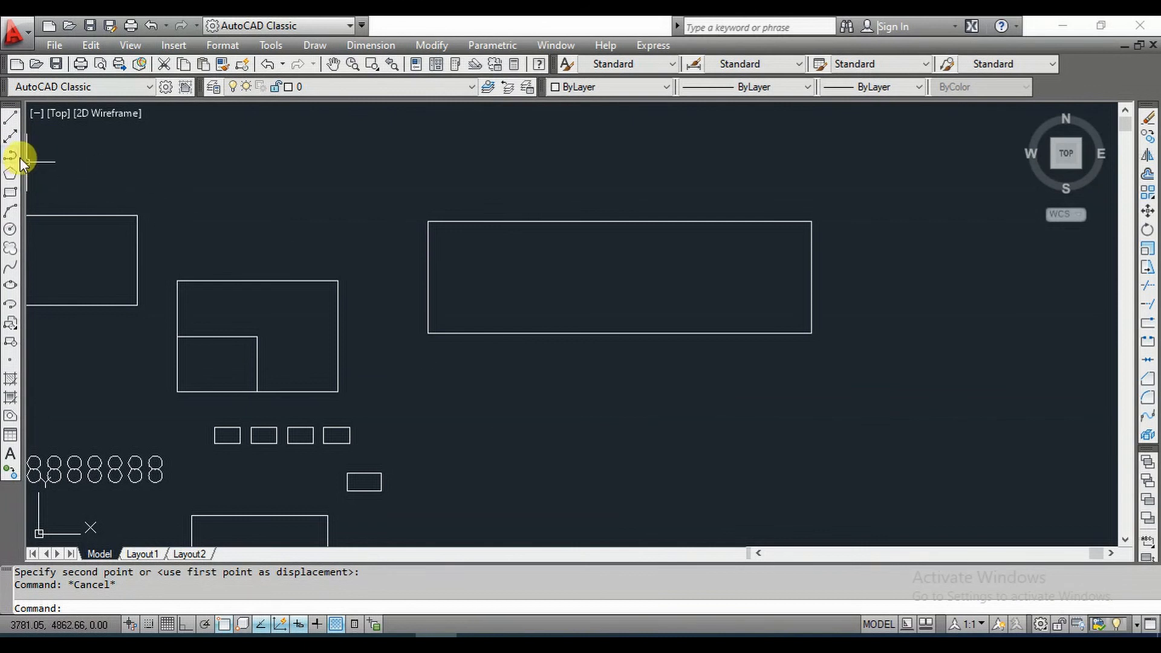
{"action": "left_click", "coordinate": [12, 121]}
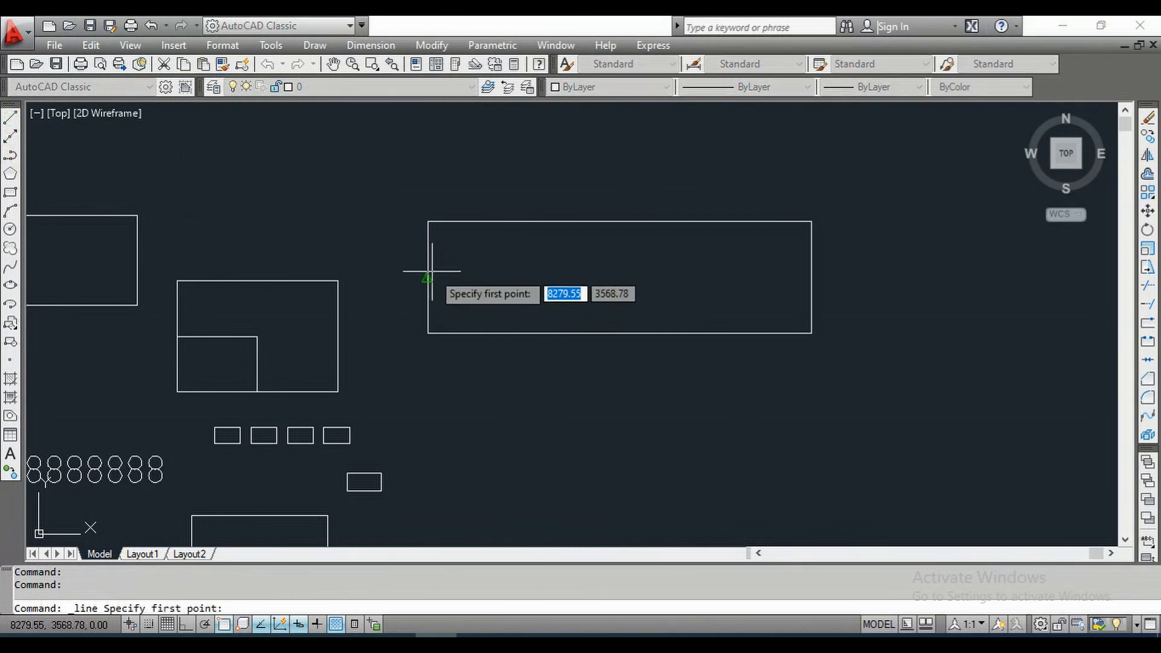
{"action": "left_click", "coordinate": [432, 274]}
{"action": "left_click", "coordinate": [639, 280]}
{"action": "key", "text": "Escape"}
{"action": "key", "text": "Escape"}
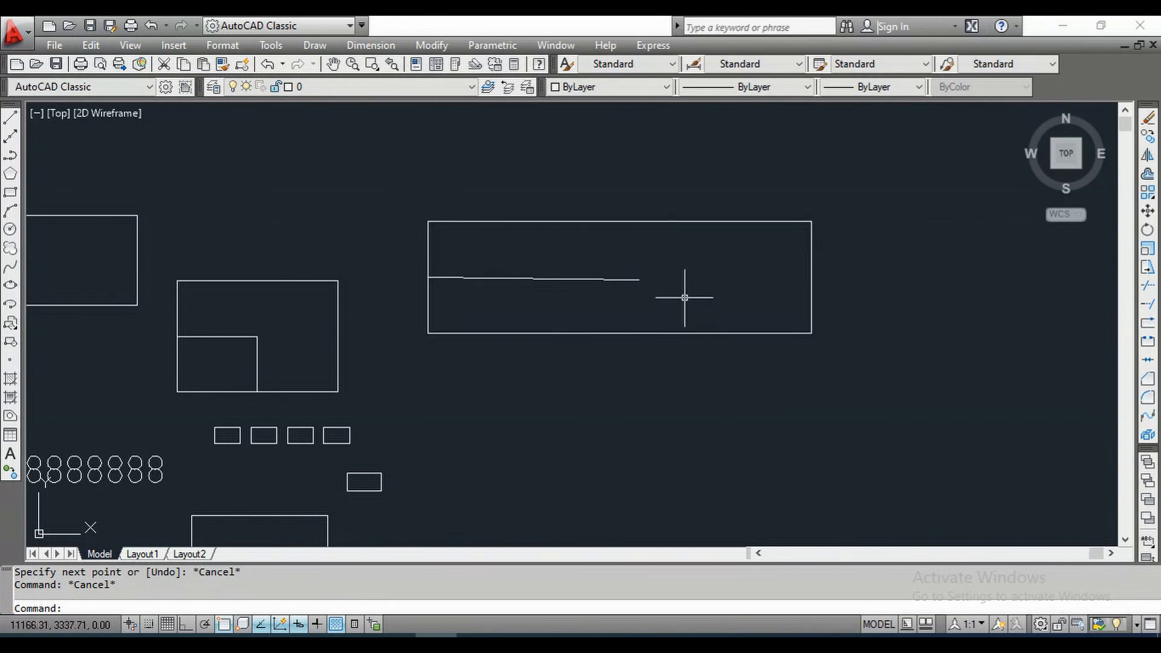
- Stretch the inner line's right end to the midpoint of the wide rectangle's right edge, using a crossing window over that end
{"action": "left_click", "coordinate": [1148, 269]}
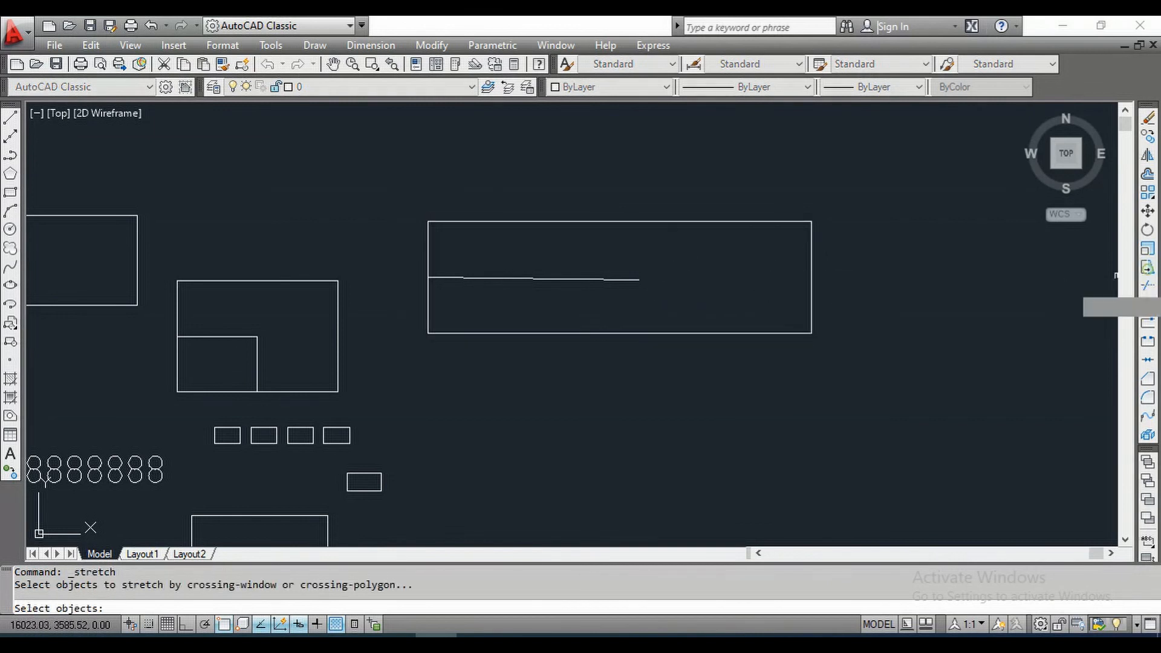
{"action": "left_click", "coordinate": [661, 296]}
{"action": "left_click", "coordinate": [626, 258]}
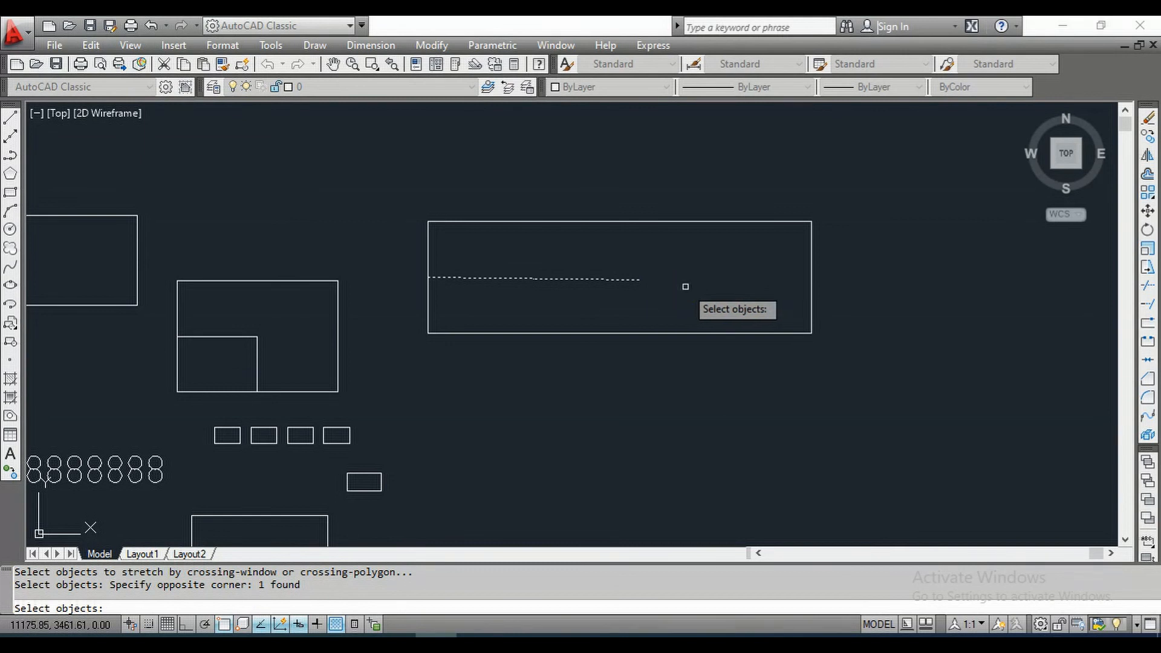
{"action": "key", "text": "Return"}
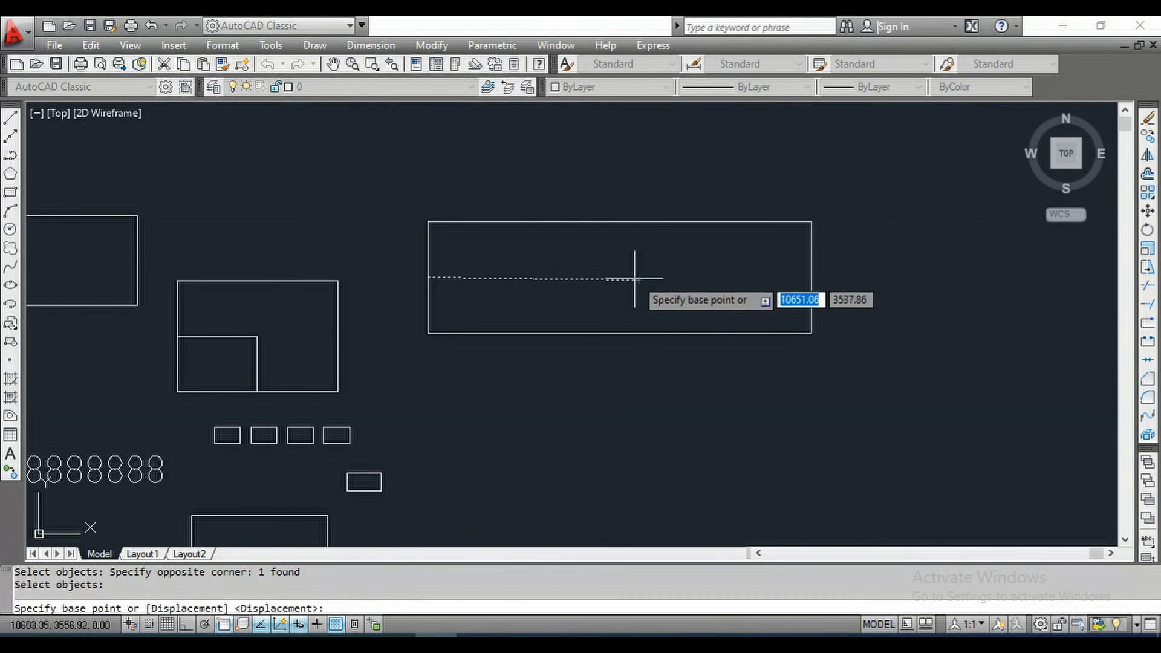
{"action": "left_click", "coordinate": [634, 277]}
{"action": "left_click", "coordinate": [813, 278]}
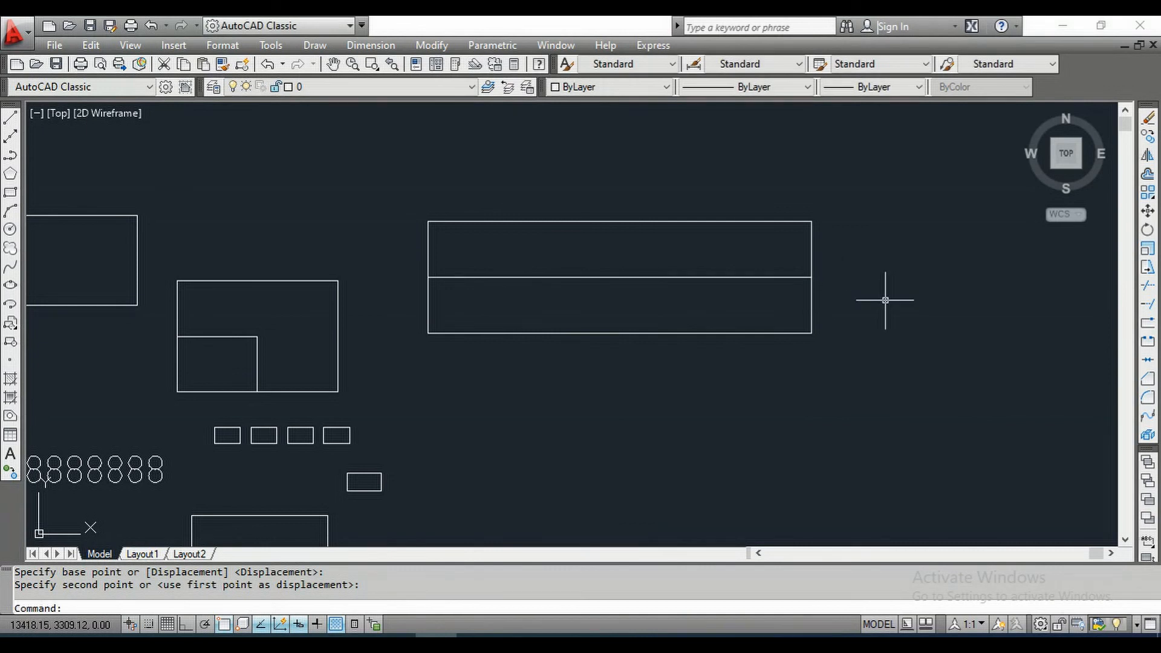
- Delete the horizontal line running through the middle of the wide rectangle
{"action": "left_click", "coordinate": [728, 296]}
{"action": "left_click", "coordinate": [696, 261]}
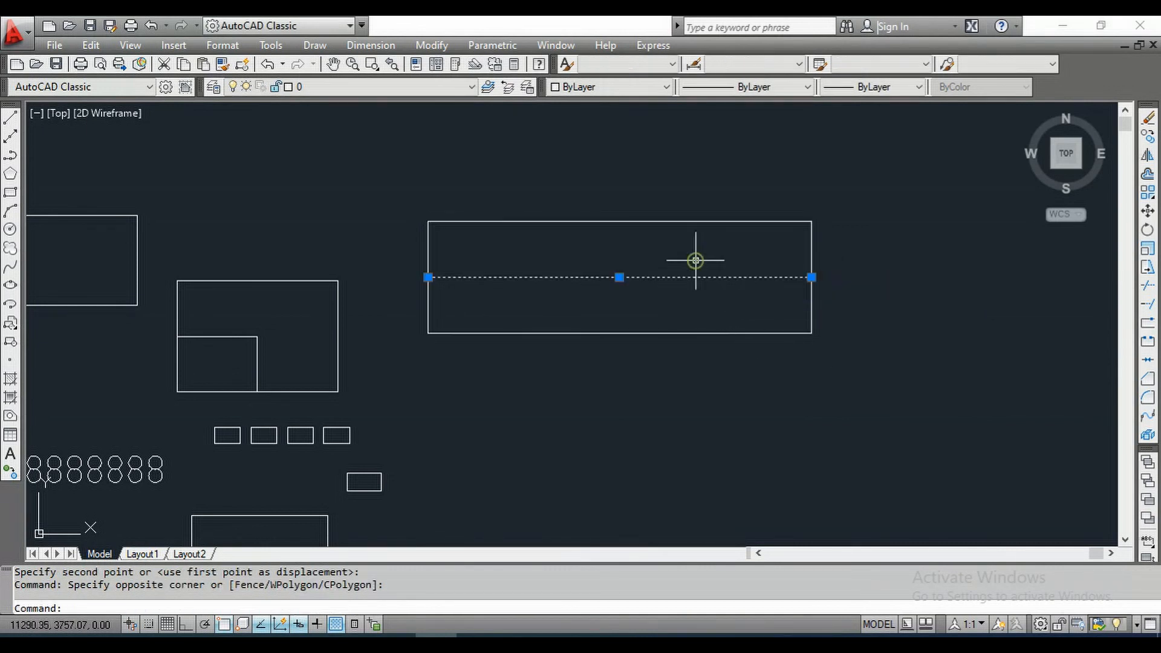
{"action": "key", "text": "Delete"}
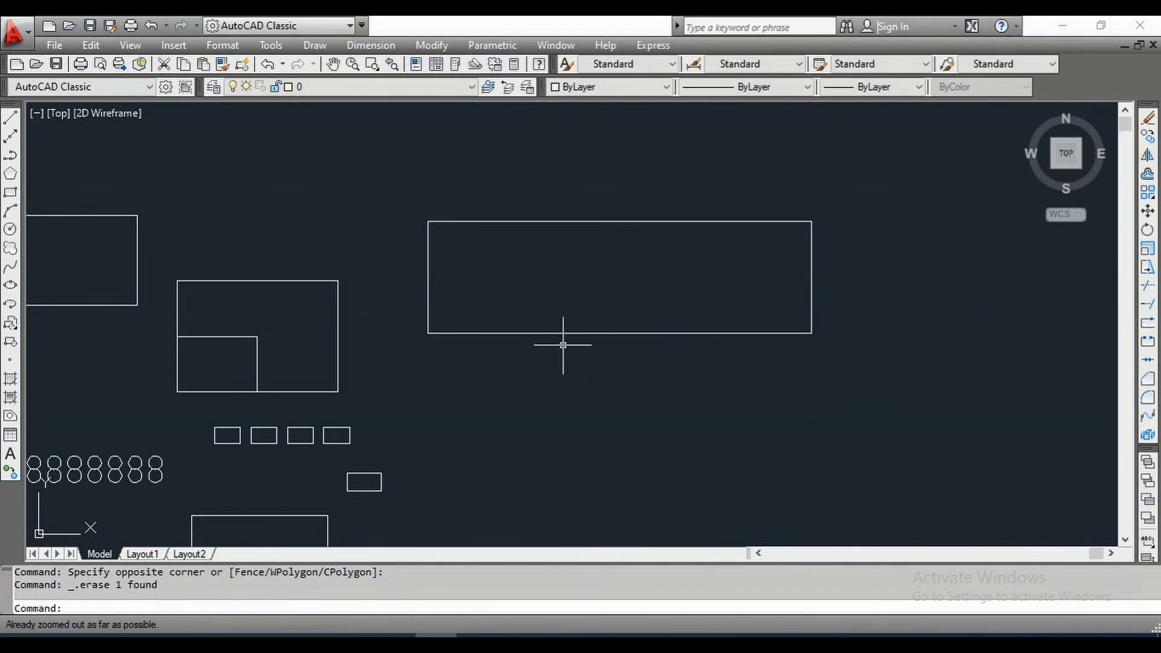
- Zoom to the drawing extents and erase every object in the drawing
{"action": "mouse_move", "coordinate": [573, 345]}
{"action": "middle_mouse_down"}
{"action": "mouse_move", "coordinate": [491, 277]}
{"action": "mouse_move", "coordinate": [581, 285]}
{"action": "middle_mouse_up"}
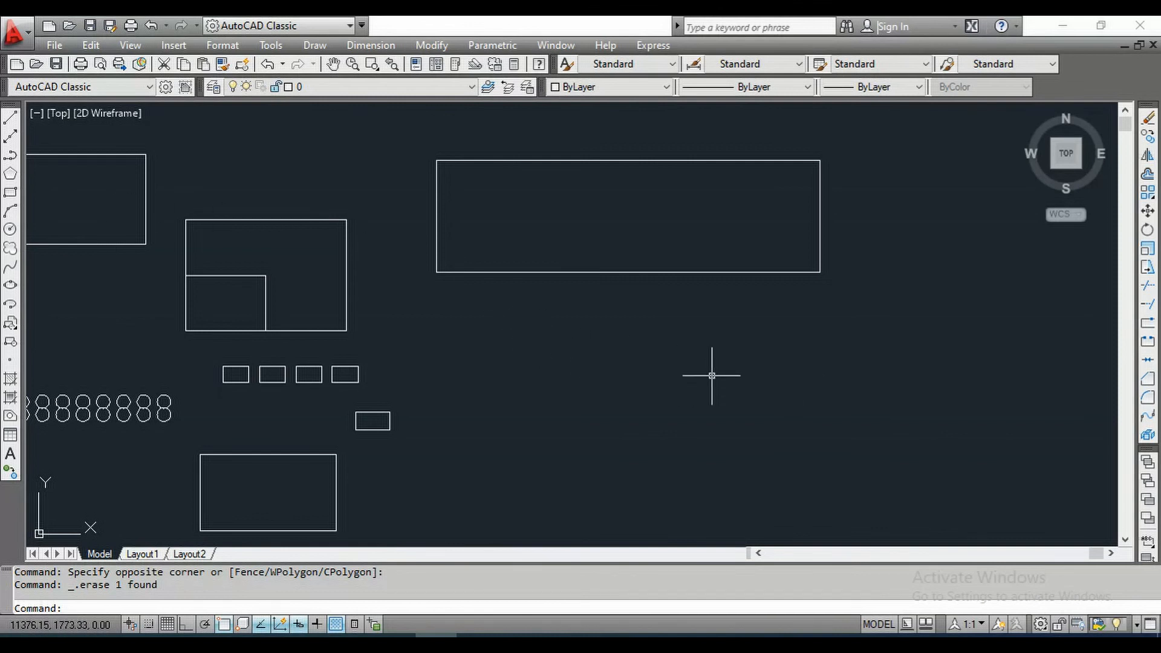
{"action": "type", "text": "z"}
{"action": "key", "text": "Return"}
{"action": "type", "text": "e"}
{"action": "key", "text": "Return"}
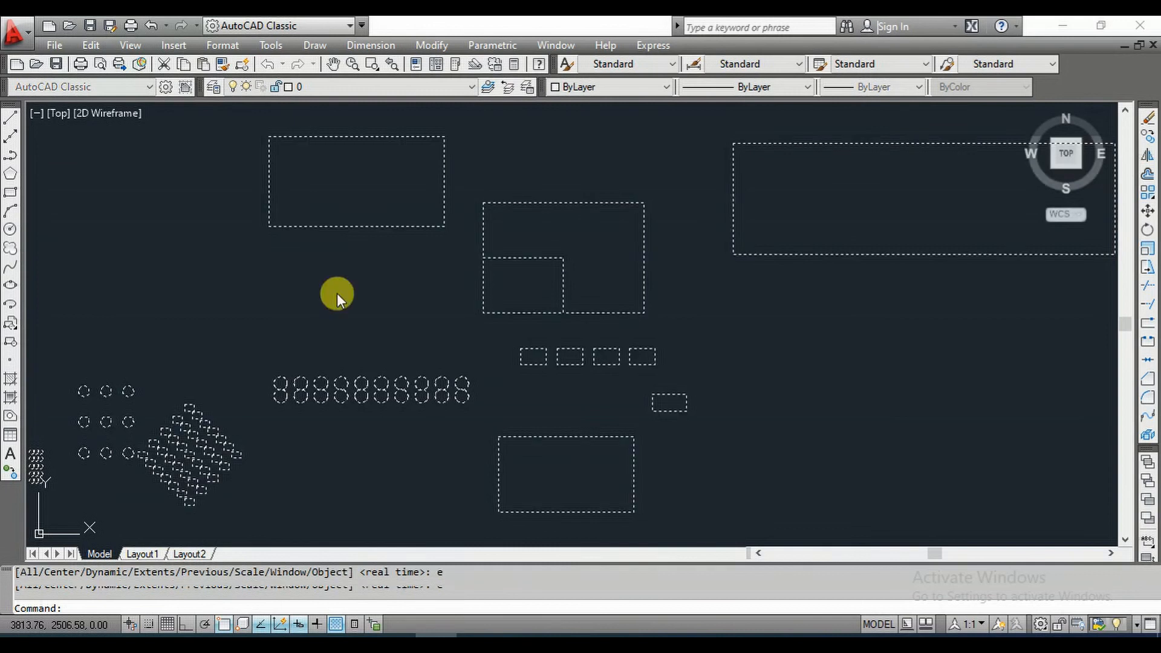
{"action": "key", "text": "ctrl+a"}
{"action": "key", "text": "Delete"}
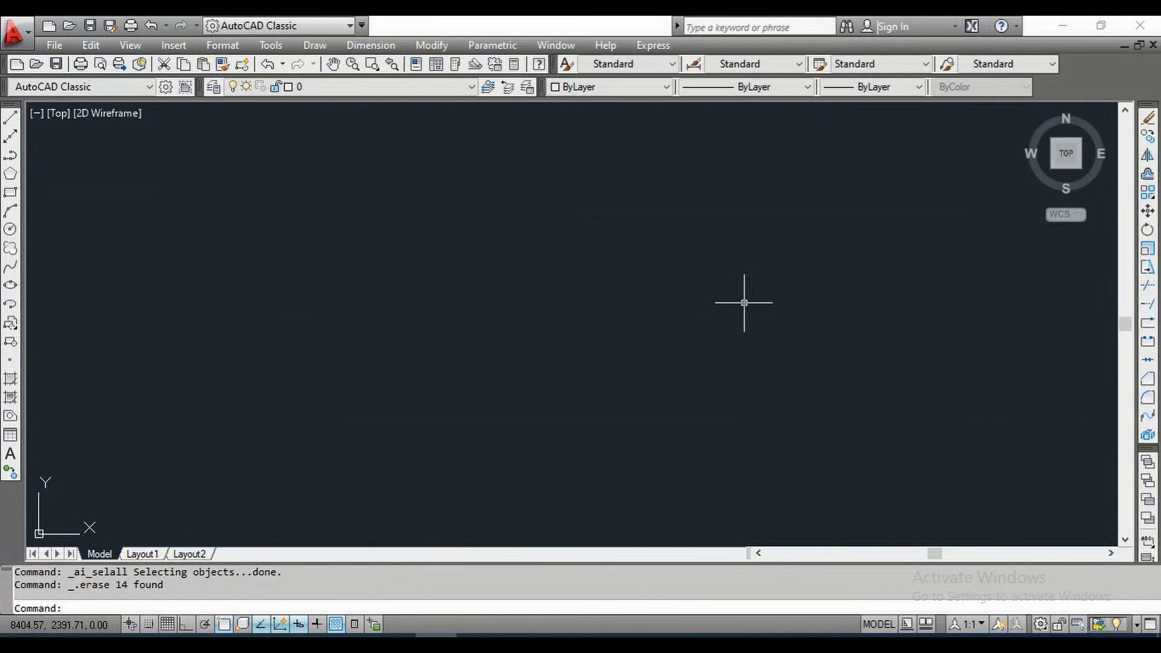
- Draw a large rectangle in the empty drawing area and a smaller one overlapping its upper-left corner
{"action": "left_click", "coordinate": [10, 192]}
{"action": "left_click", "coordinate": [384, 245]}
{"action": "left_click", "coordinate": [602, 383]}
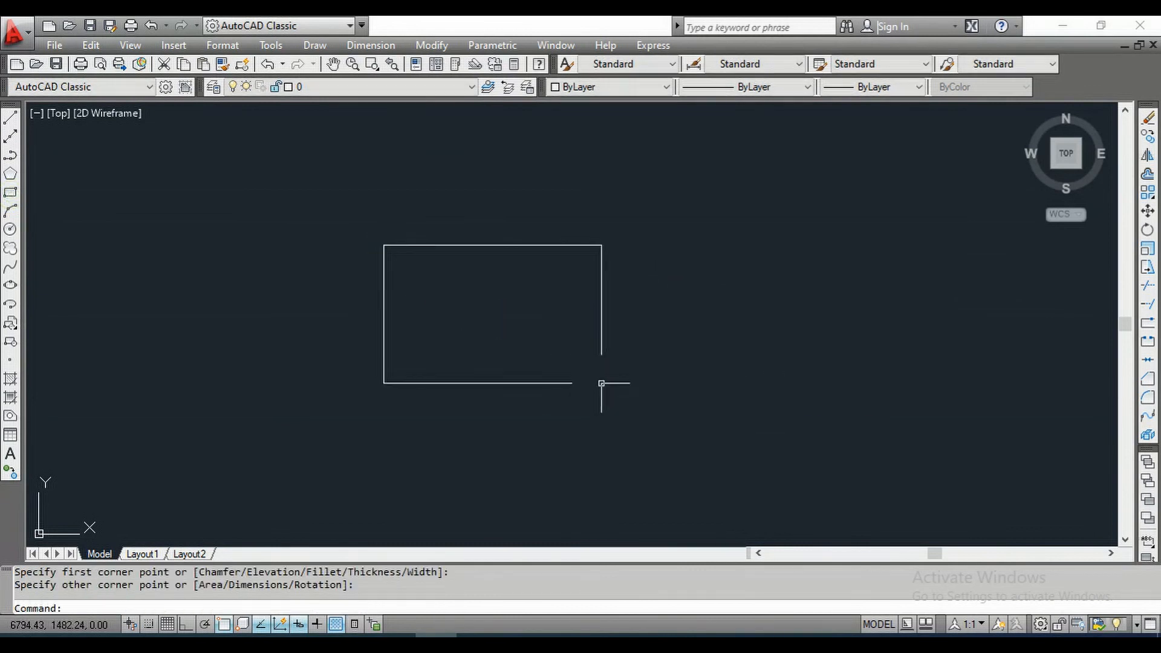
{"action": "left_click", "coordinate": [10, 193]}
{"action": "left_click", "coordinate": [342, 208]}
{"action": "left_click", "coordinate": [453, 326]}
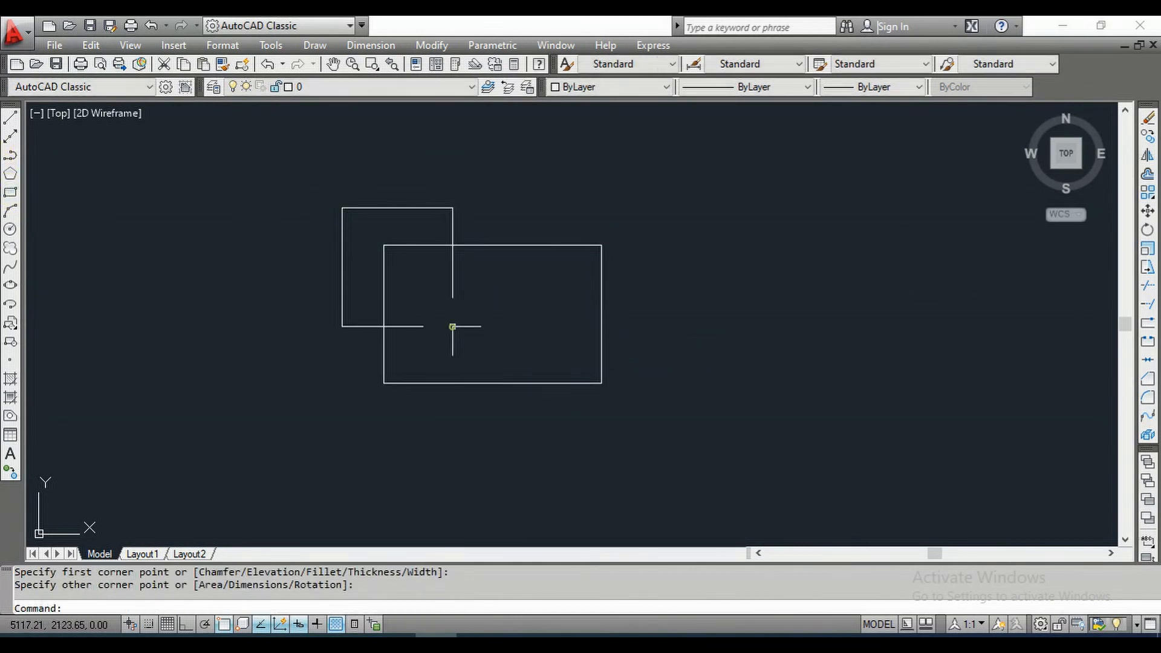
- Draw a zigzag chain of eight connected line segments crossing both rectangles, from left of the small one to below the large one
{"action": "left_click", "coordinate": [11, 117]}
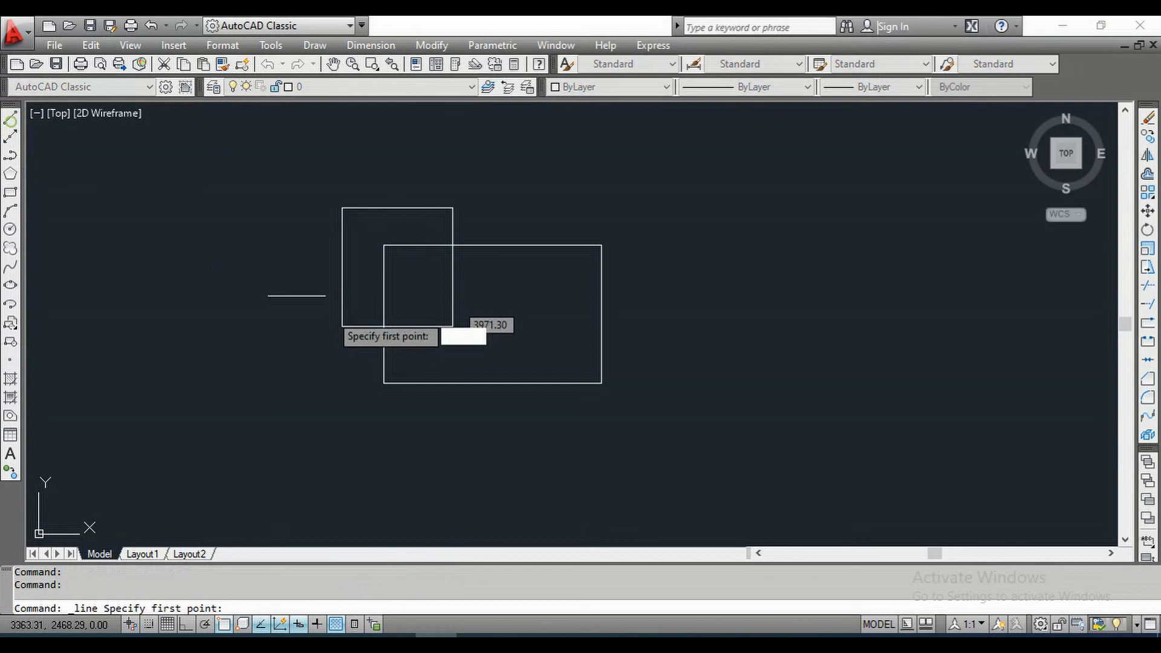
{"action": "left_click", "coordinate": [265, 286]}
{"action": "left_click", "coordinate": [422, 159]}
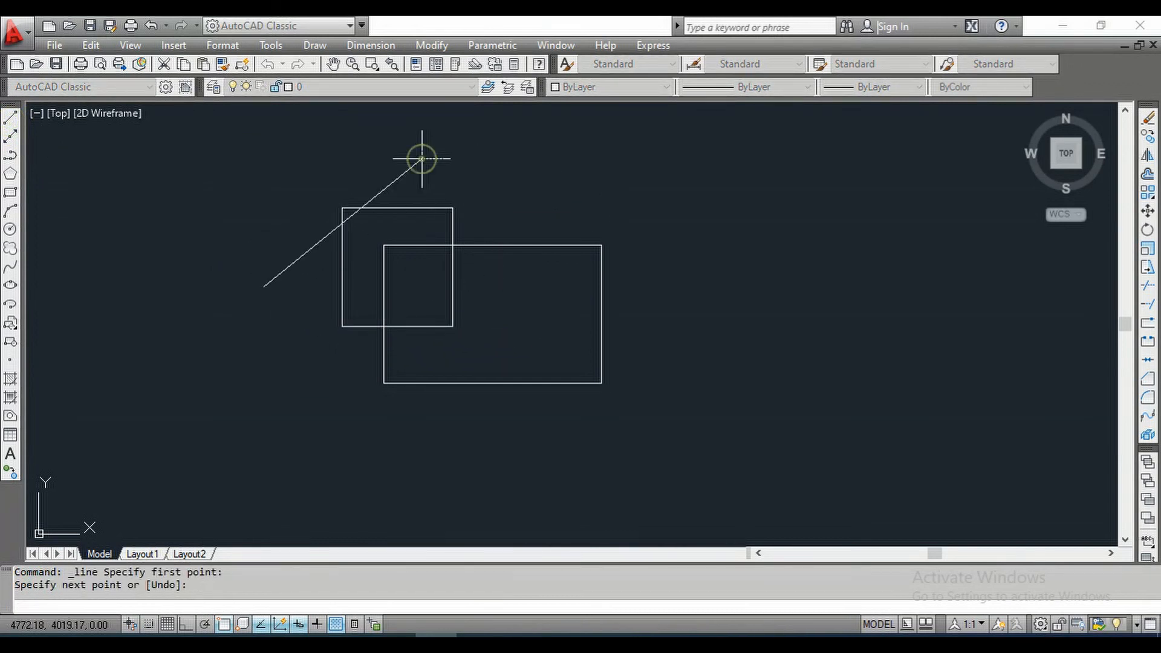
{"action": "left_click", "coordinate": [411, 295]}
{"action": "left_click", "coordinate": [526, 285]}
{"action": "left_click", "coordinate": [571, 191]}
{"action": "left_click", "coordinate": [776, 248]}
{"action": "left_click", "coordinate": [717, 296]}
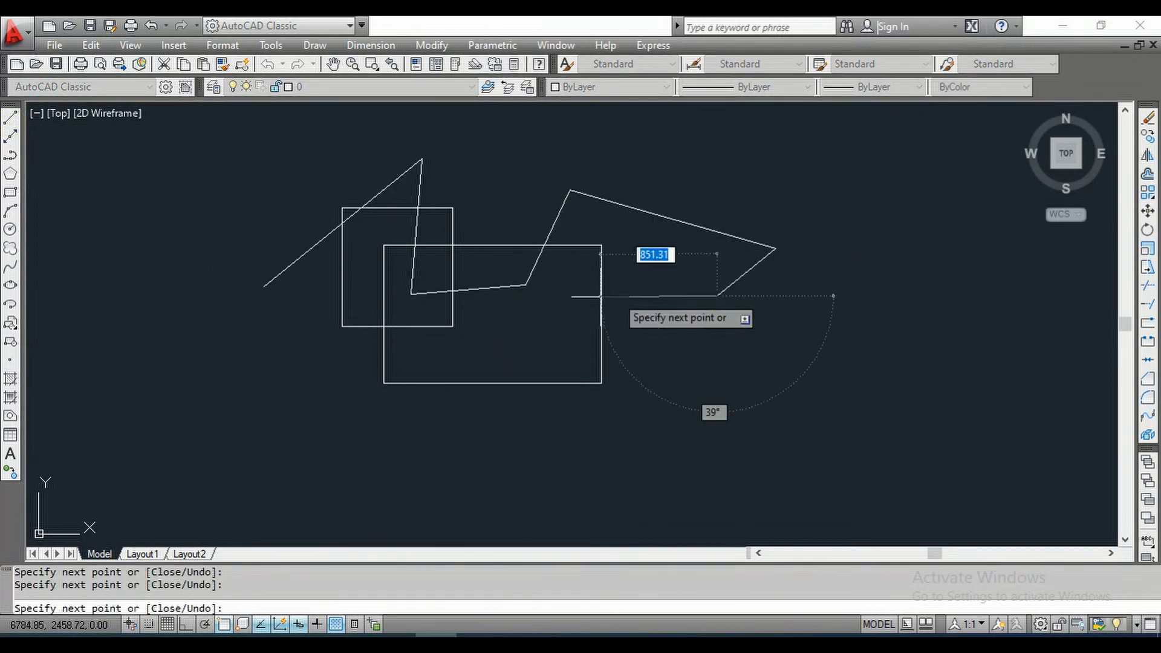
{"action": "left_click", "coordinate": [555, 323]}
{"action": "left_click", "coordinate": [557, 445]}
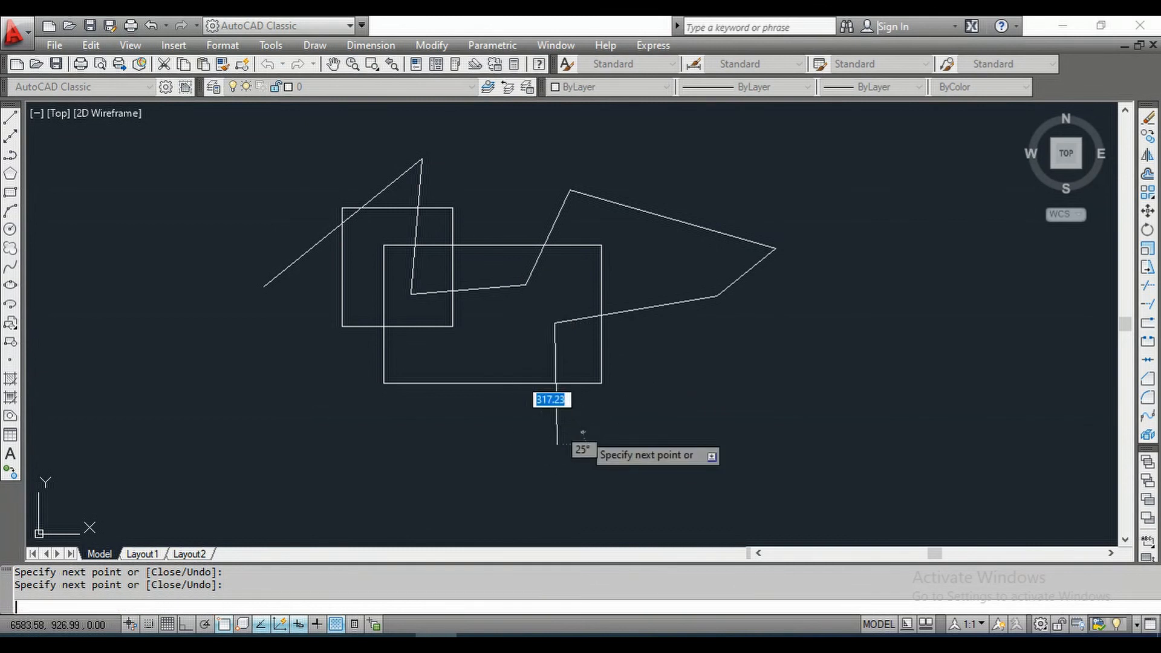
{"action": "key", "text": "Return"}
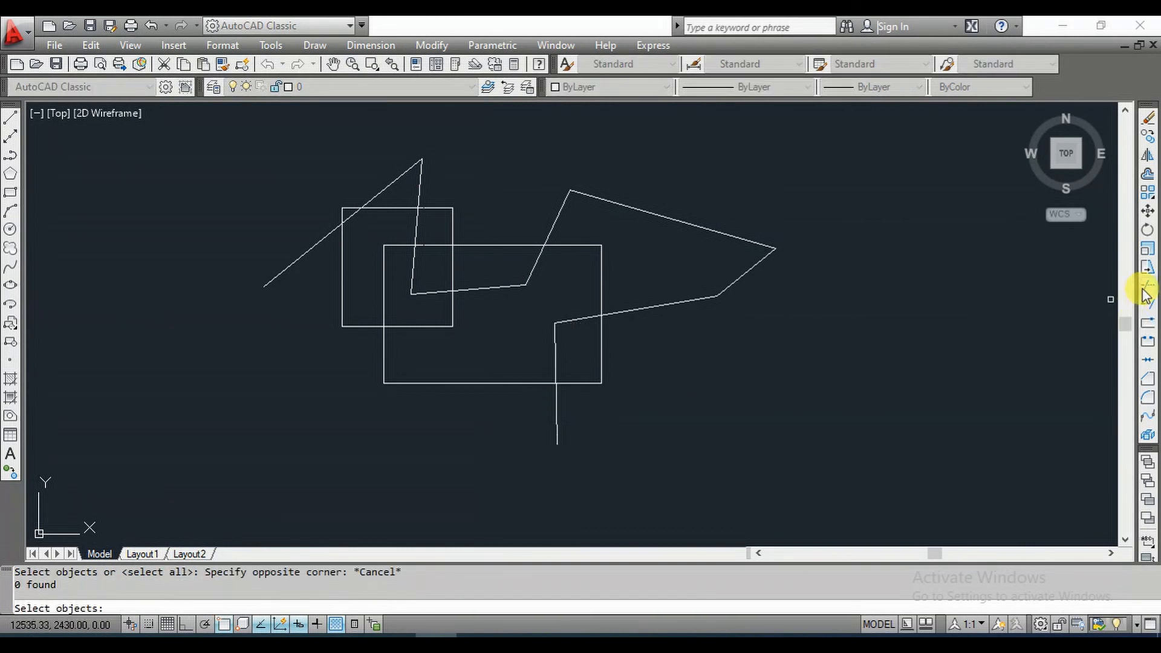
{"action": "left_click", "coordinate": [1147, 294]}
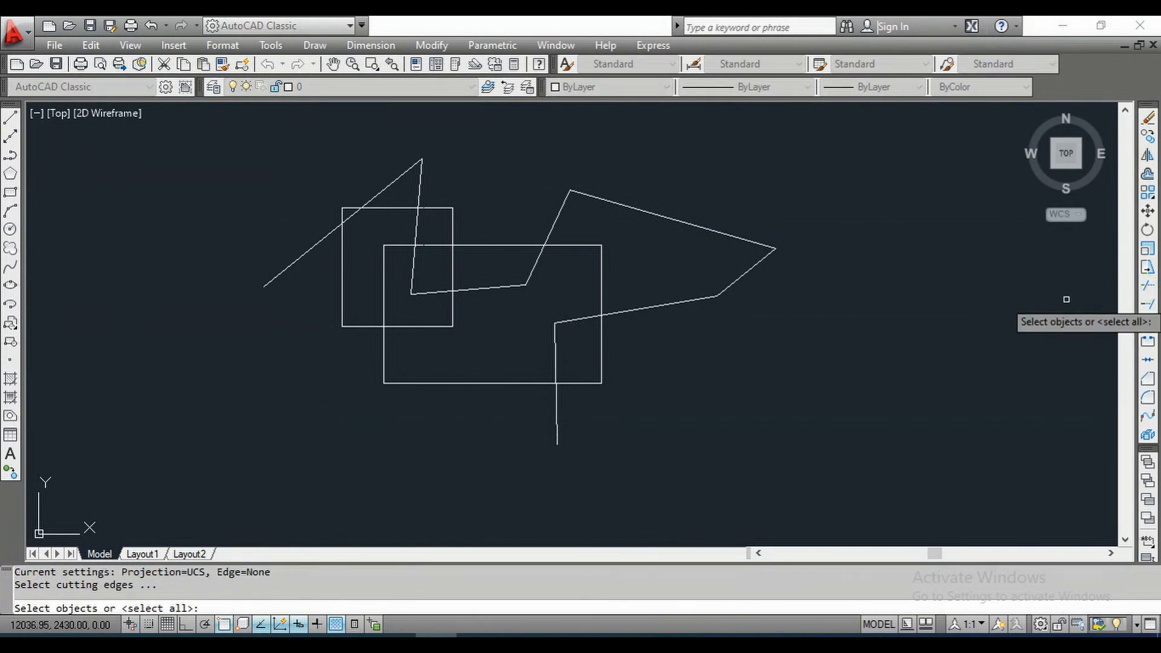
{"action": "key", "text": "Escape"}
{"action": "key", "text": "Escape"}
- Trim several zigzag segments and parts of both rectangles, using the large rectangle and the lowest near-vertical line as cutting edges
{"action": "type", "text": "tr"}
{"action": "key", "text": "Return"}
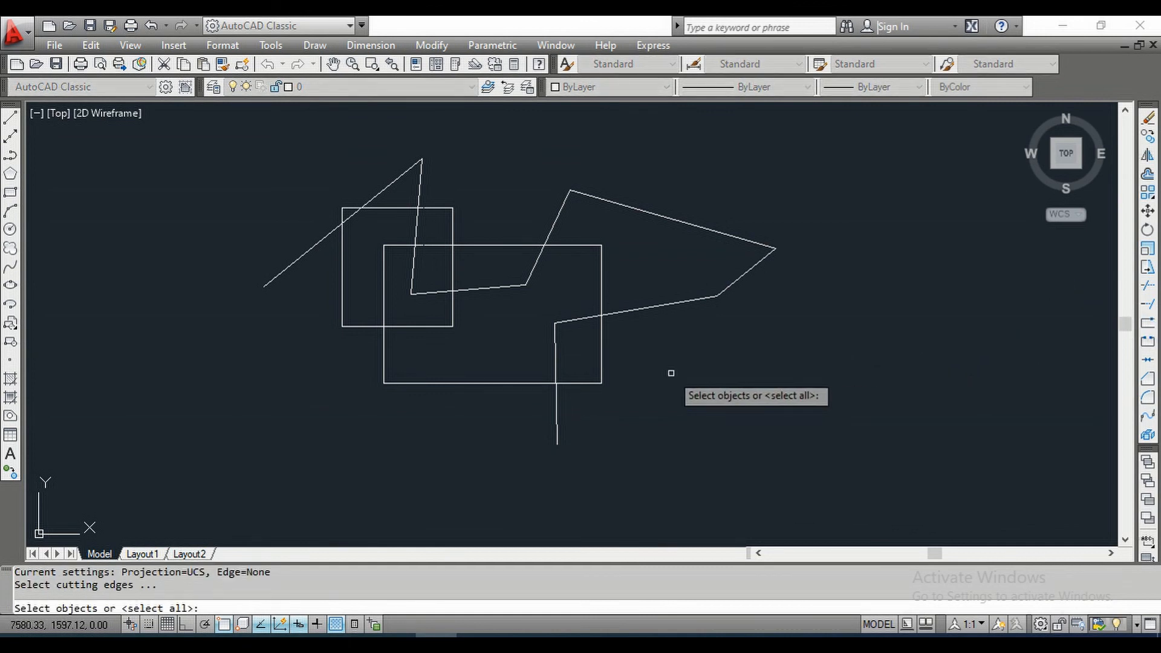
{"action": "left_click", "coordinate": [556, 382]}
{"action": "left_click", "coordinate": [532, 383]}
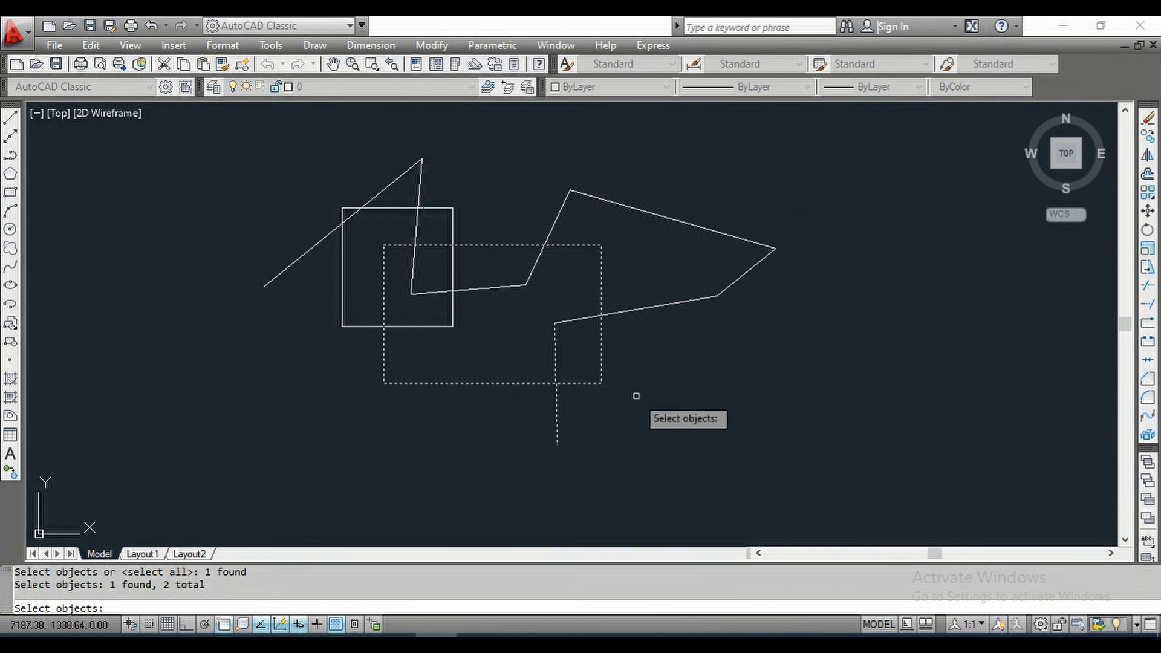
{"action": "key", "text": "Return"}
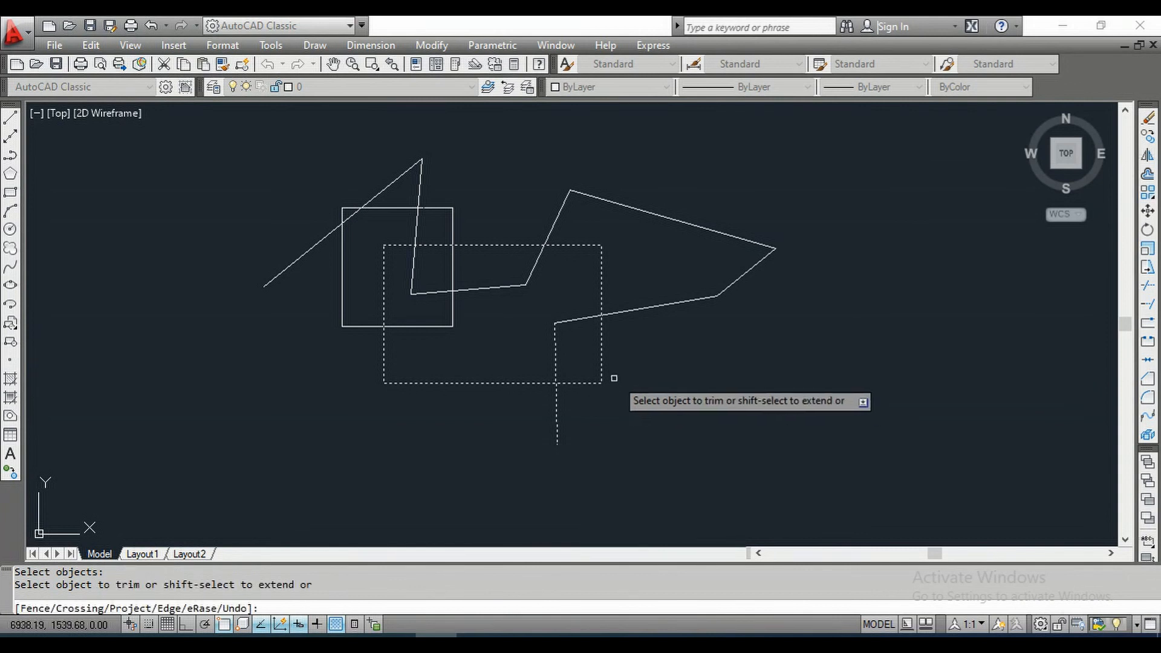
{"action": "left_click", "coordinate": [574, 321]}
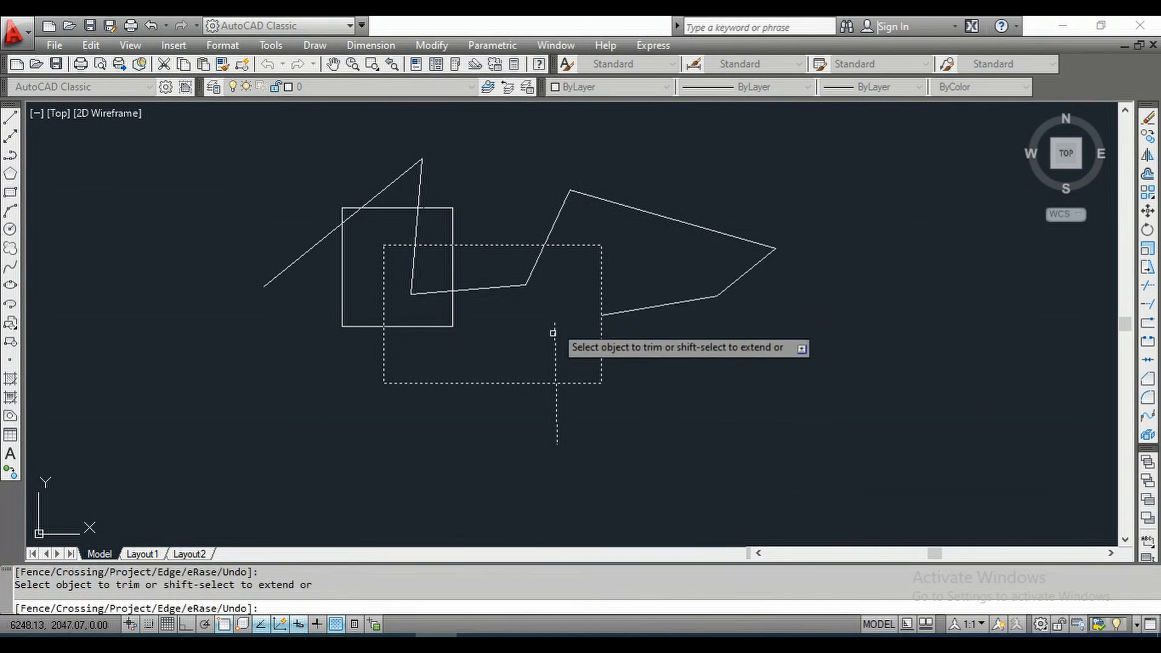
{"action": "left_click", "coordinate": [554, 224]}
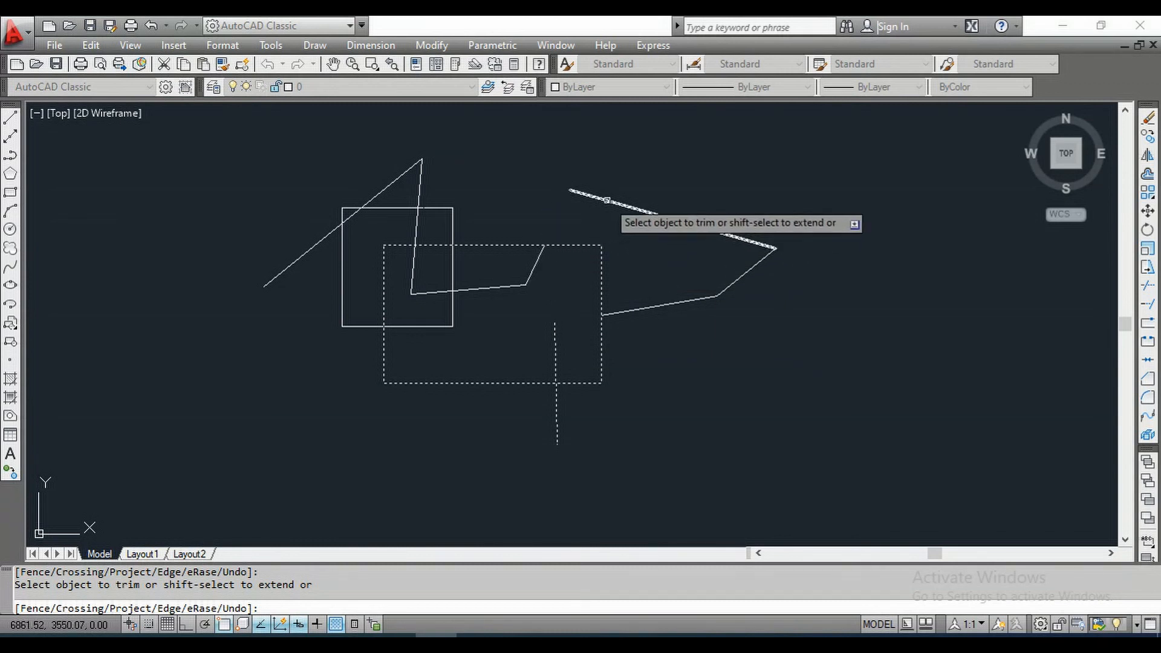
{"action": "left_click", "coordinate": [382, 184]}
{"action": "left_click", "coordinate": [420, 186]}
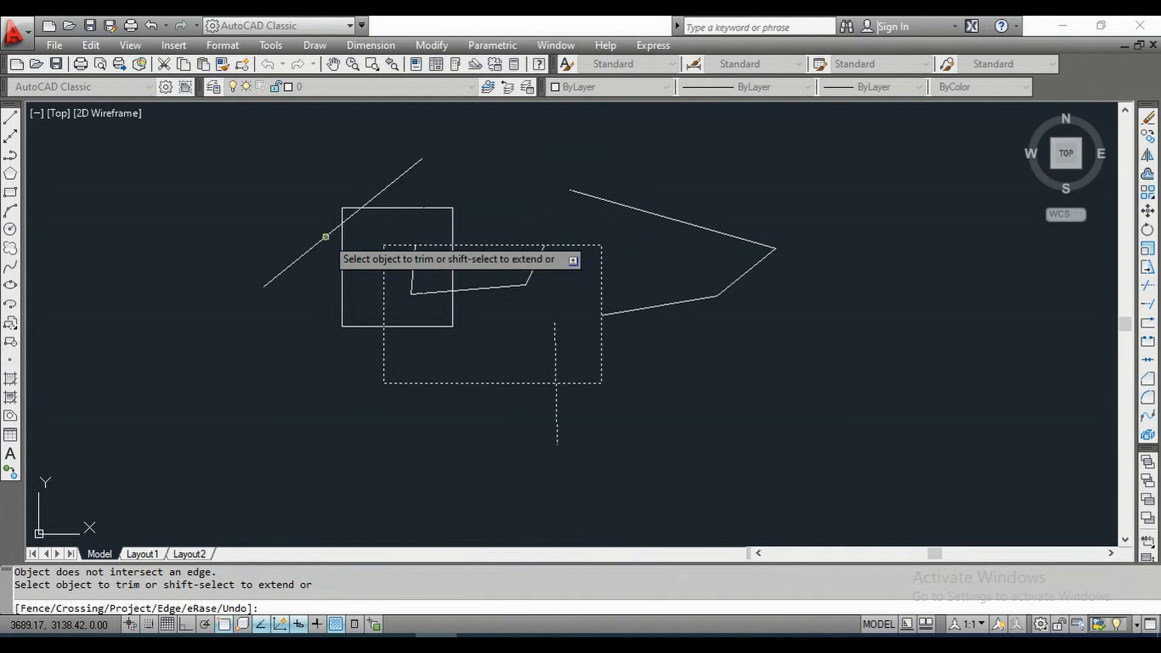
{"action": "left_click", "coordinate": [343, 247]}
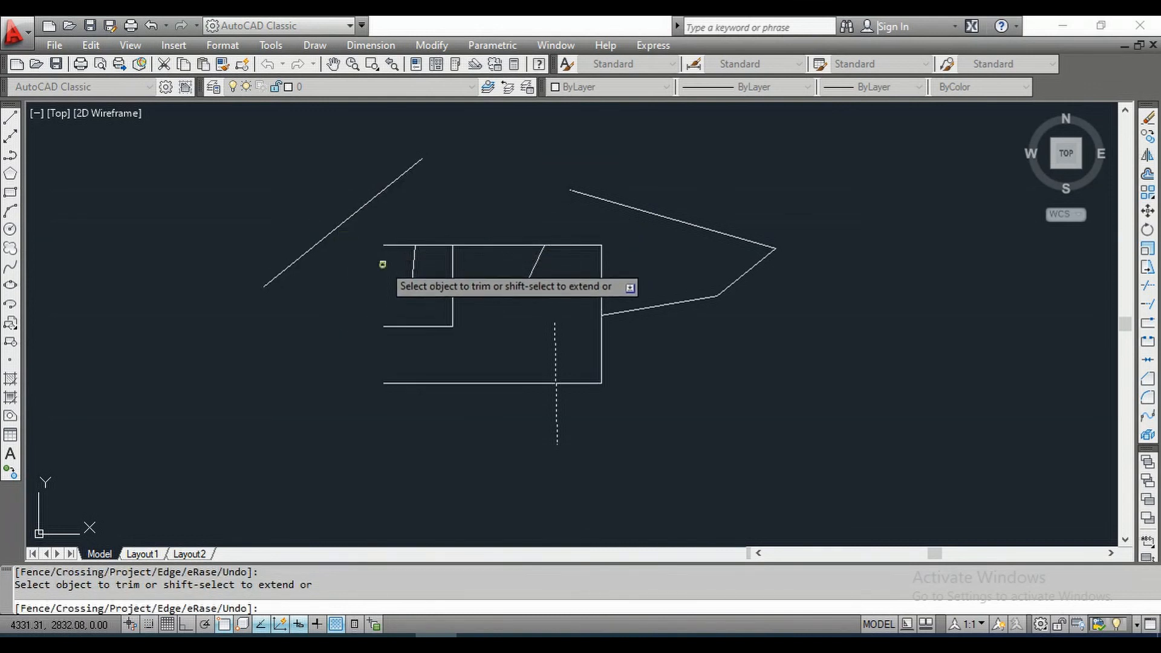
{"action": "left_click", "coordinate": [495, 246]}
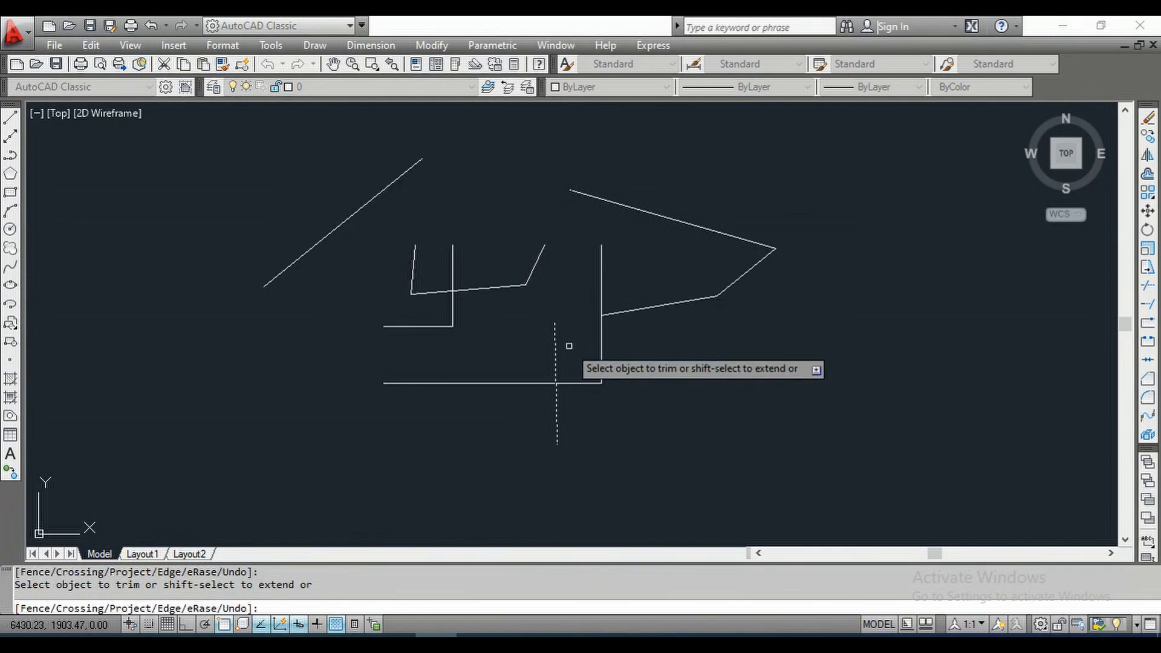
- End trimming and undo the trims made to the rectangles and zigzag lines
{"action": "key", "text": "Escape"}
{"action": "key", "text": "Escape"}
{"action": "left_click", "coordinate": [476, 629]}
{"action": "left_click", "coordinate": [702, 605]}
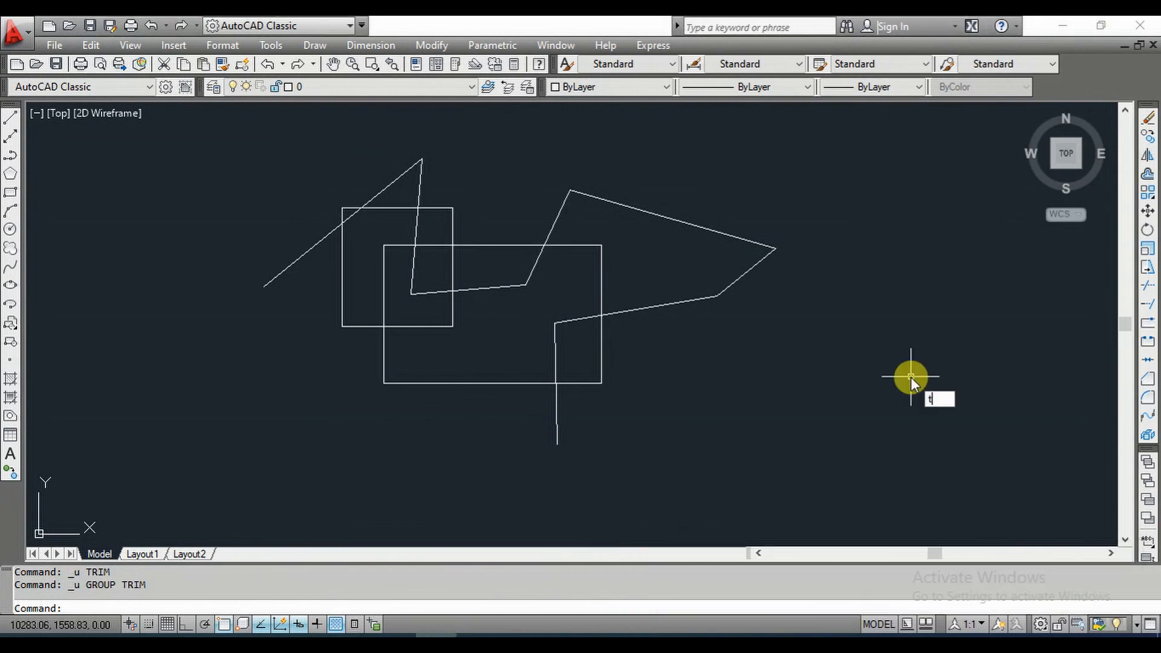
- With all objects as cutting edges, trim the zigzag segment inside the rectangles' overlap and the small rectangle's right edge inside the large one
{"action": "type", "text": "tr"}
{"action": "key", "text": "Return"}
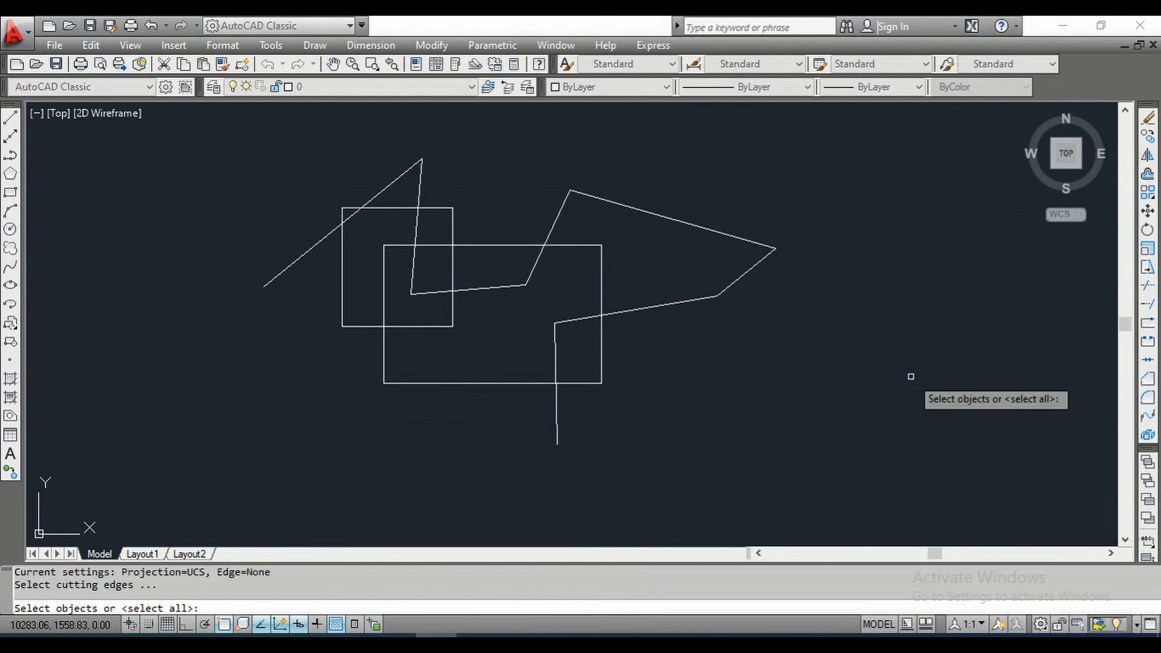
{"action": "left_click", "coordinate": [820, 469]}
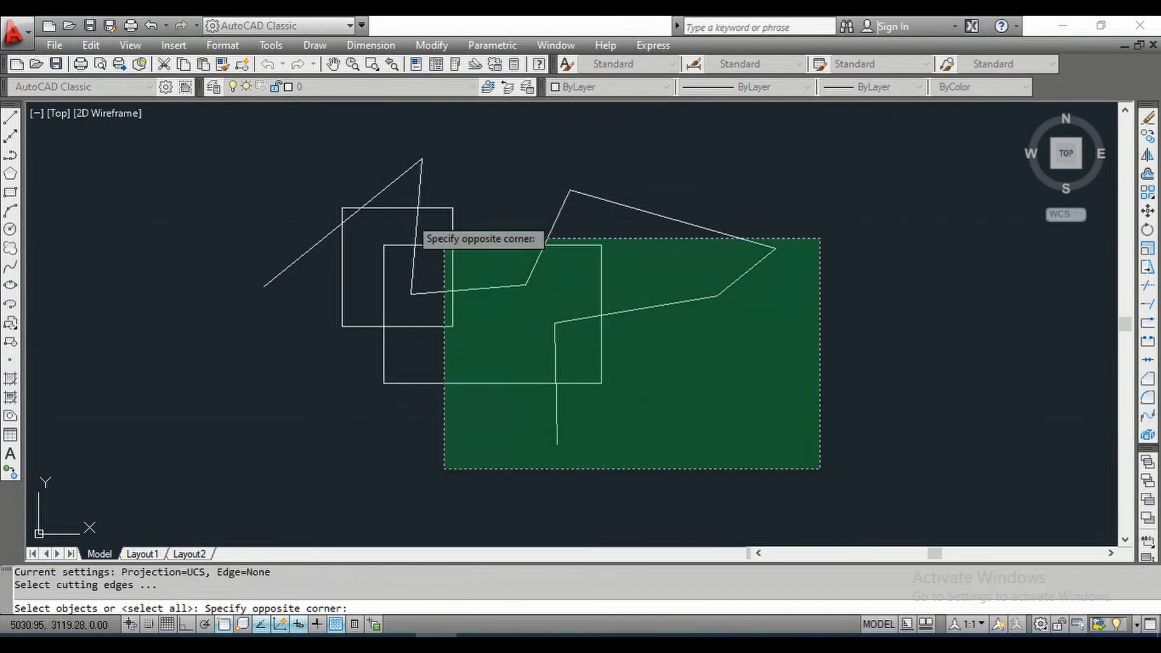
{"action": "left_click", "coordinate": [169, 138]}
{"action": "key", "text": "Return"}
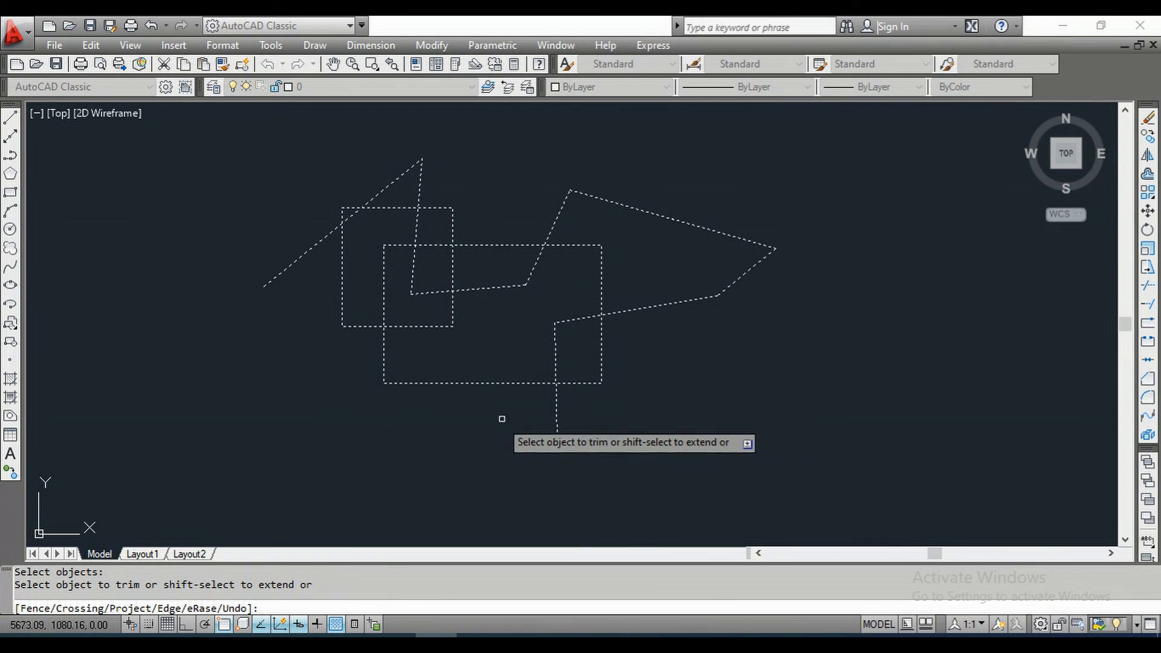
{"action": "scroll", "coordinate": [394, 328], "scroll_direction": "up", "scroll_amount": 2}
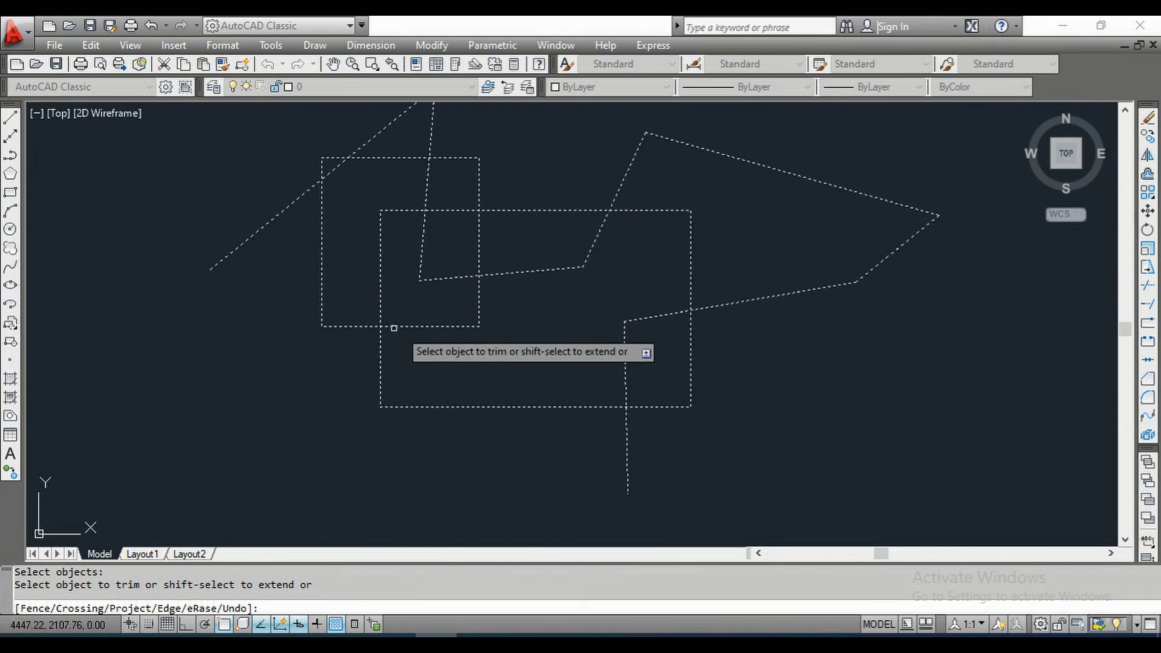
{"action": "left_click", "coordinate": [457, 277]}
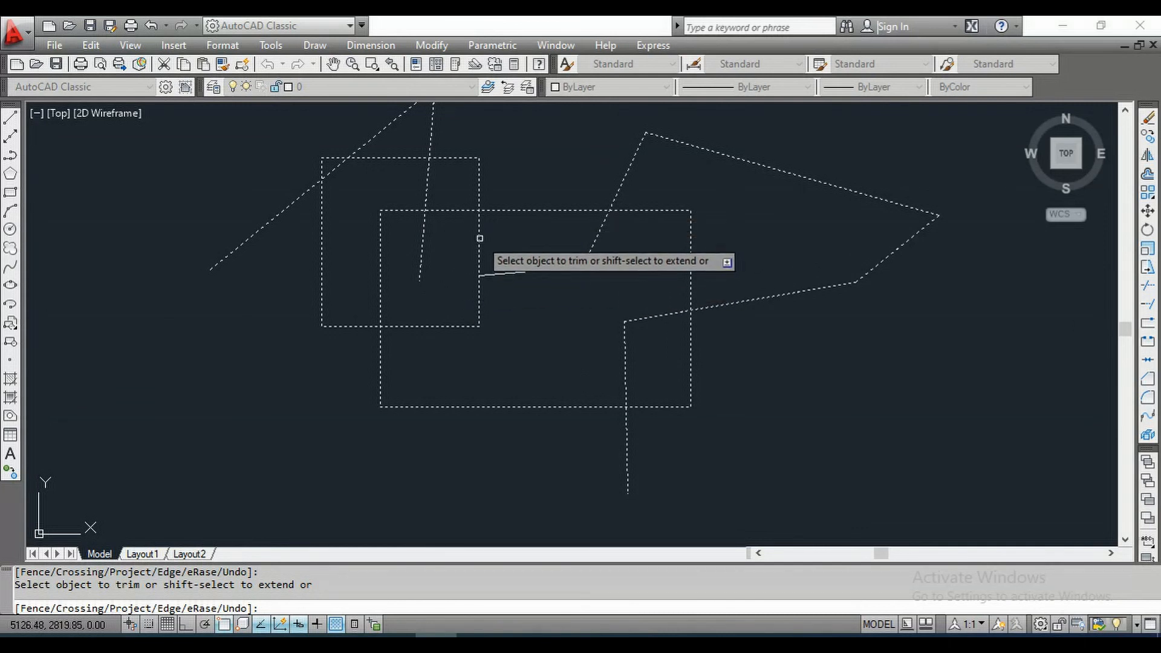
{"action": "left_click", "coordinate": [478, 297]}
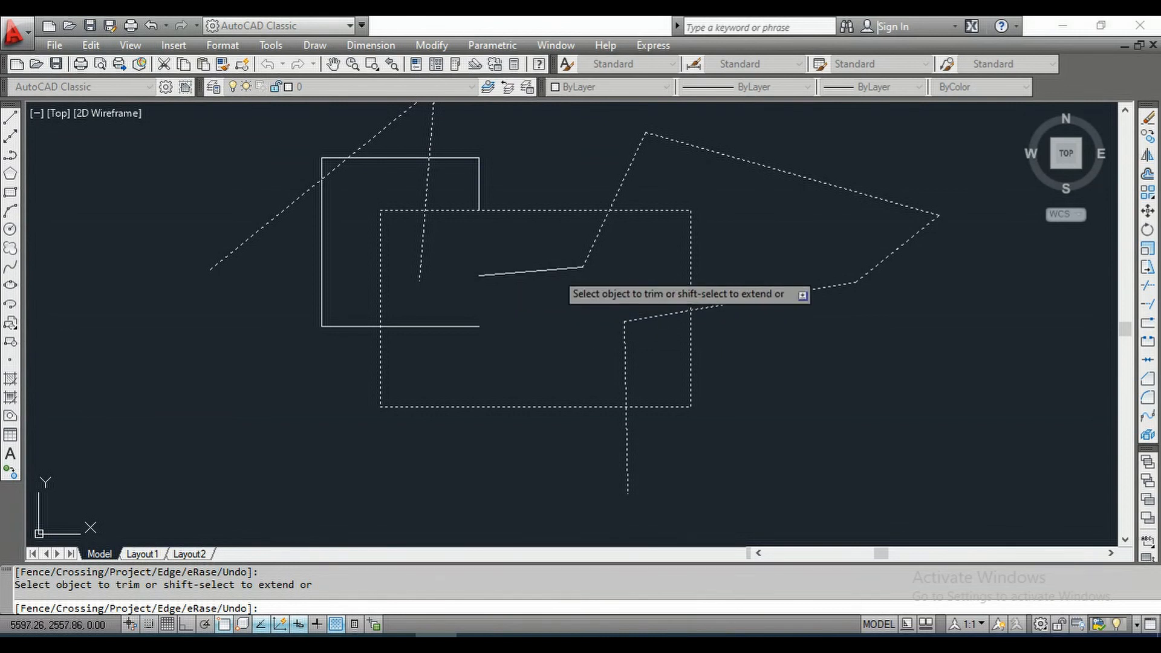
- Trim the first diagonal inside the small rectangle, and the last two zigzag segments inside and below the large rectangle respectively
{"action": "left_click", "coordinate": [534, 278]}
{"action": "left_click", "coordinate": [534, 271]}
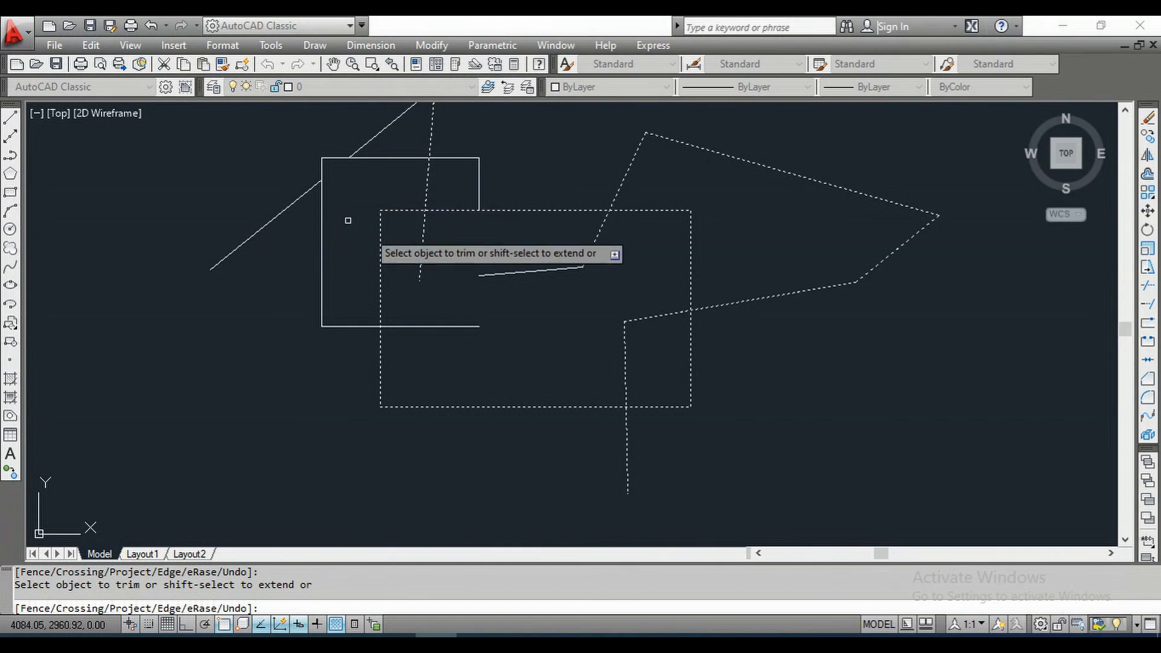
{"action": "left_click", "coordinate": [654, 315]}
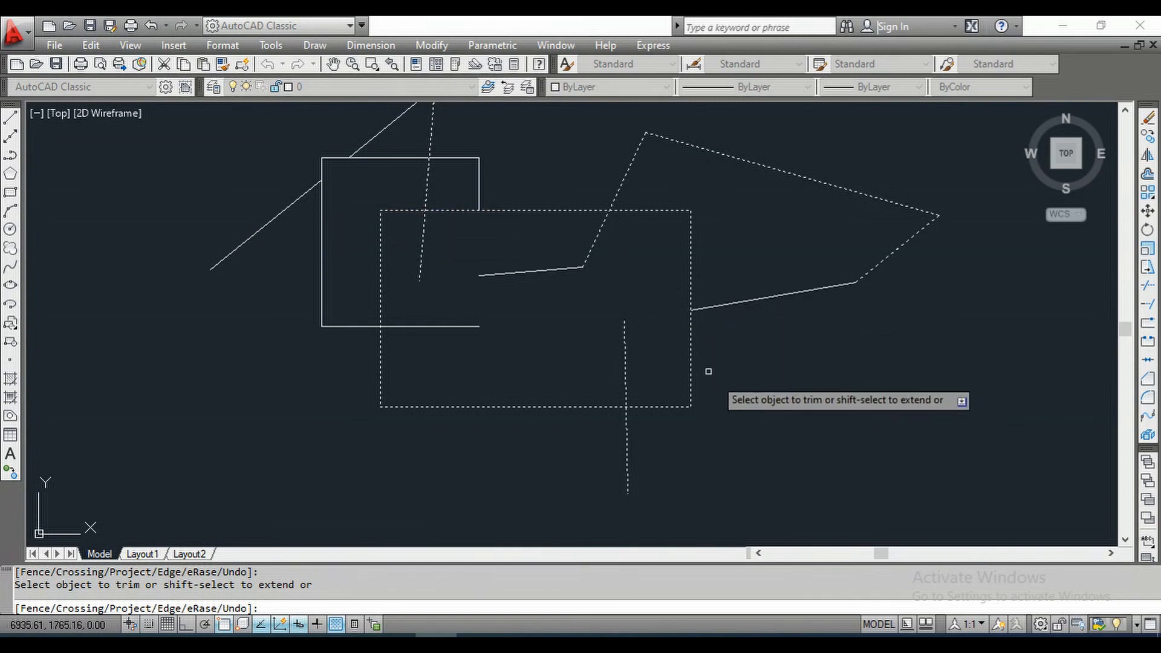
{"action": "scroll", "coordinate": [629, 460], "scroll_direction": "up", "scroll_amount": 3}
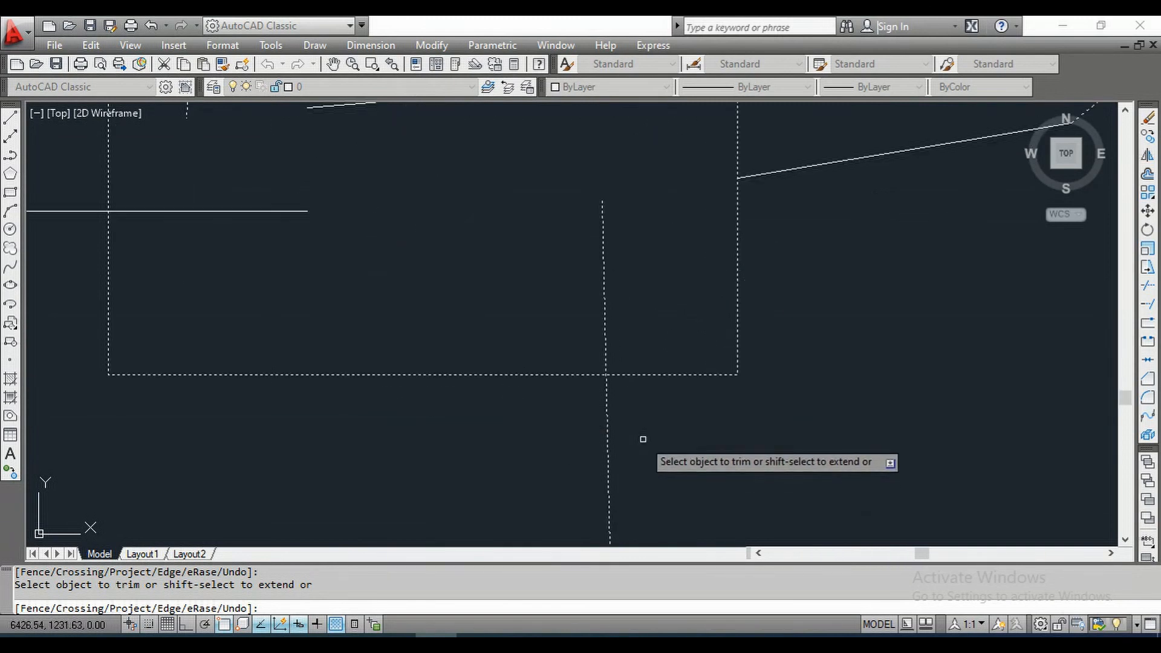
{"action": "scroll", "coordinate": [605, 385], "scroll_direction": "down", "scroll_amount": 2}
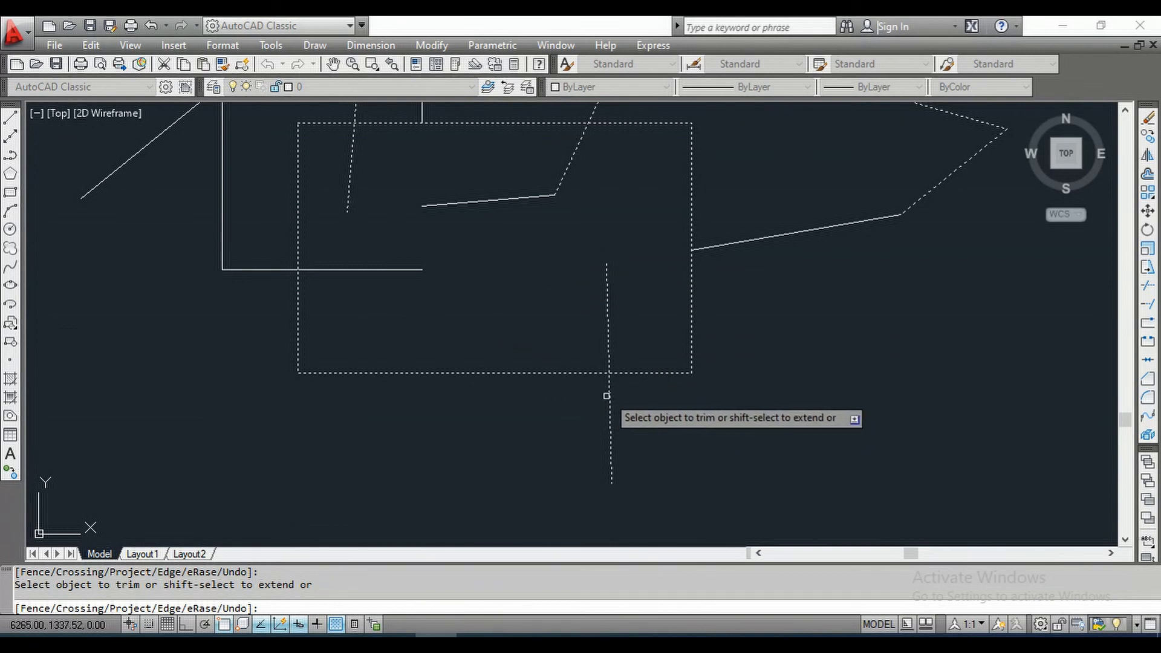
{"action": "left_click", "coordinate": [609, 385]}
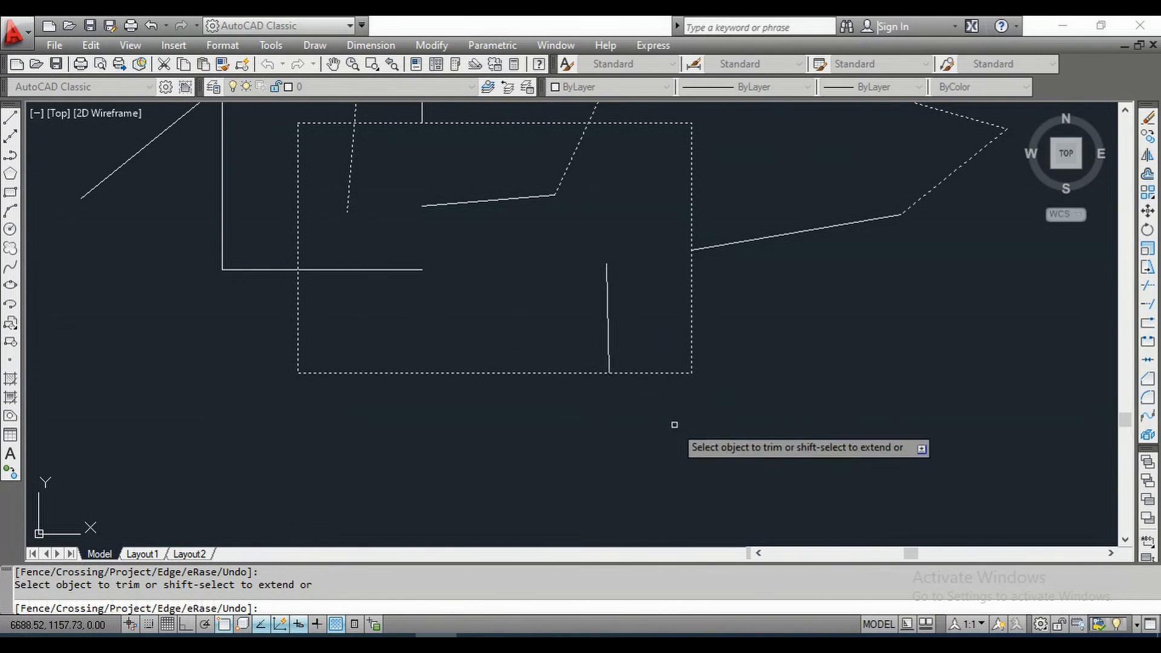
{"action": "key", "text": "Escape"}
{"action": "key", "text": "Escape"}
{"action": "scroll", "coordinate": [665, 423], "scroll_direction": "down", "scroll_amount": 2}
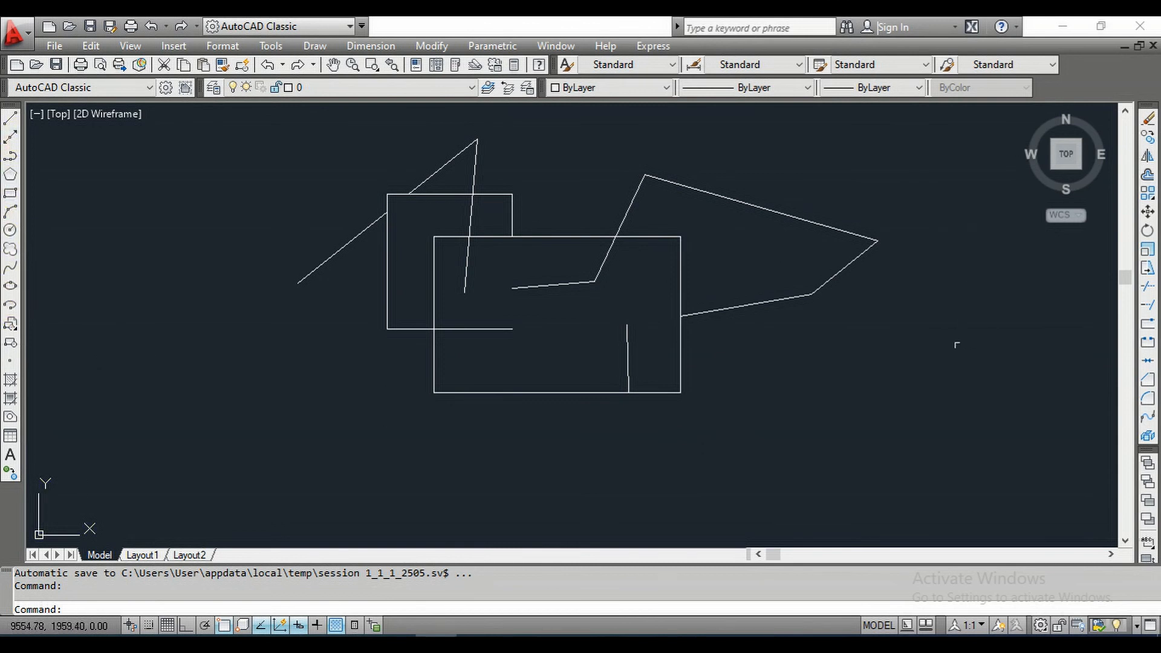
{"action": "left_click", "coordinate": [315, 47]}
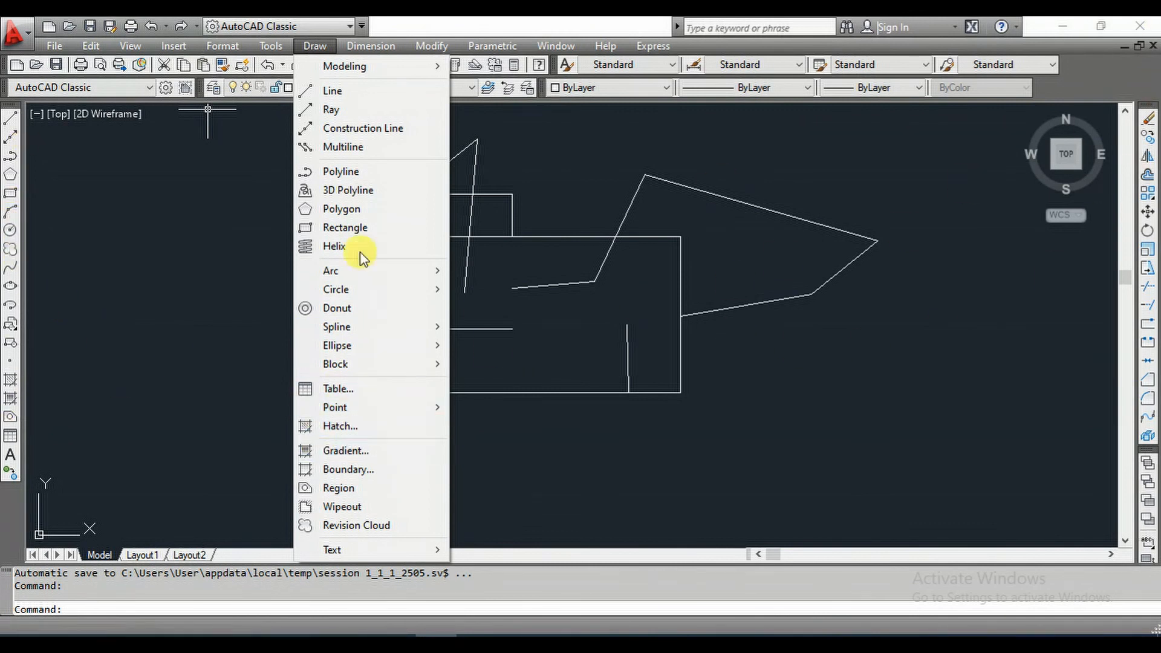
{"action": "mouse_move", "coordinate": [371, 46]}
{"action": "mouse_move", "coordinate": [431, 46]}
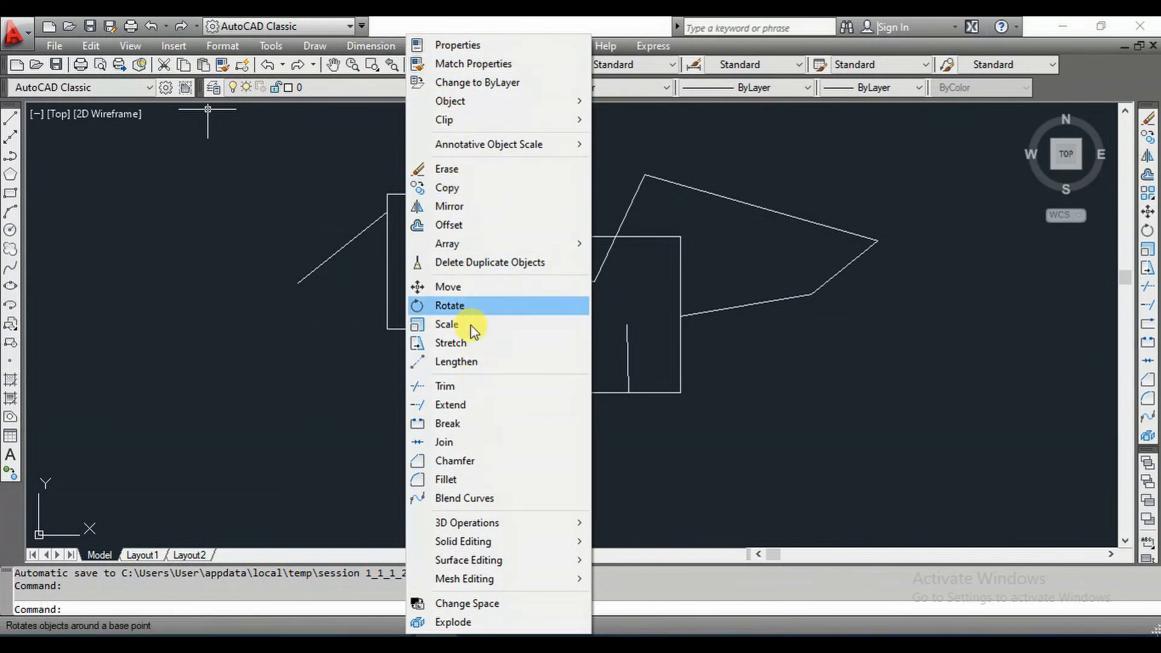
{"action": "left_click", "coordinate": [714, 372]}
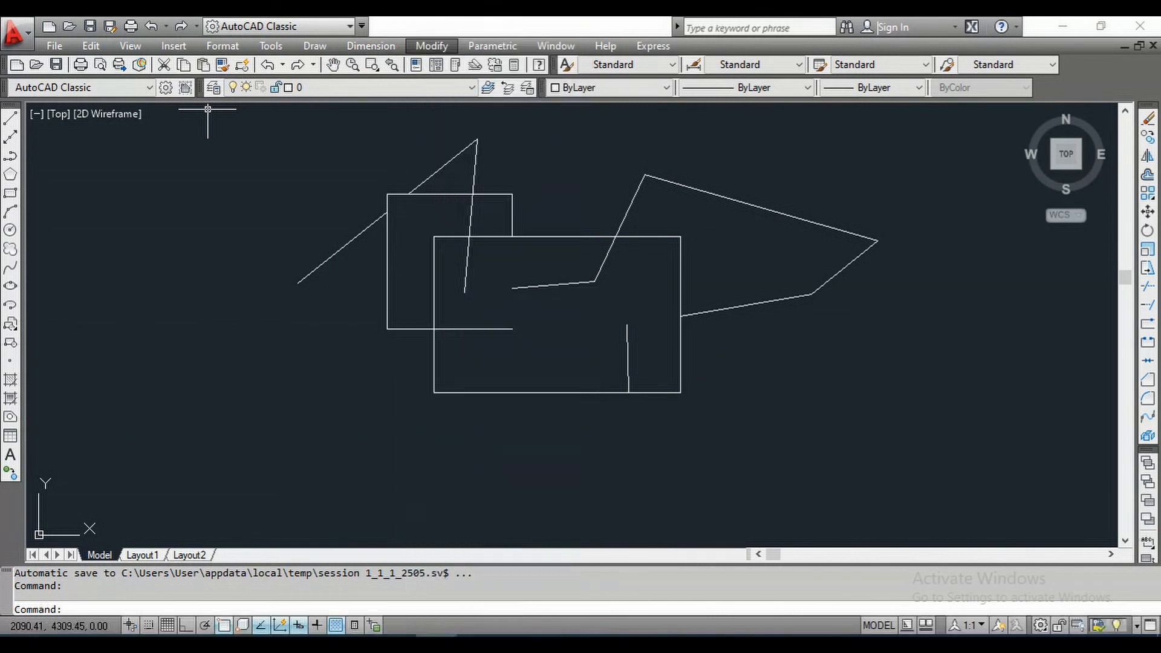